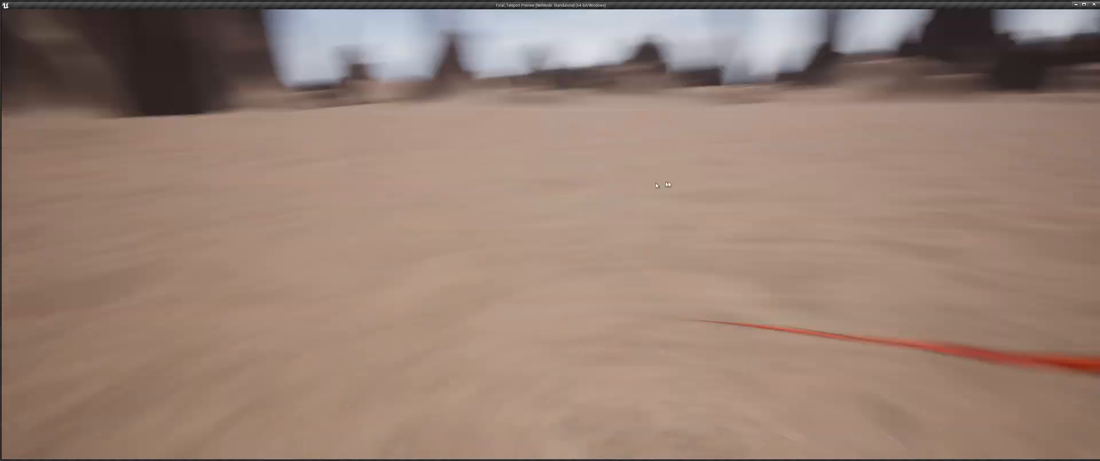
Step: Trigger the character's teleport repeatedly in the play preview to examine the red trail, smoke and spark effects
{"action": "key", "text": "e"}
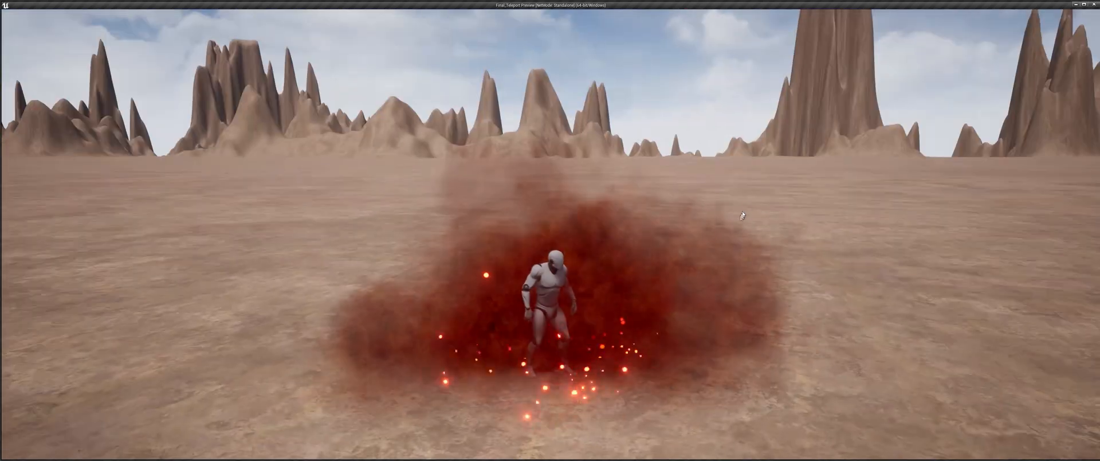
{"action": "key", "text": "e"}
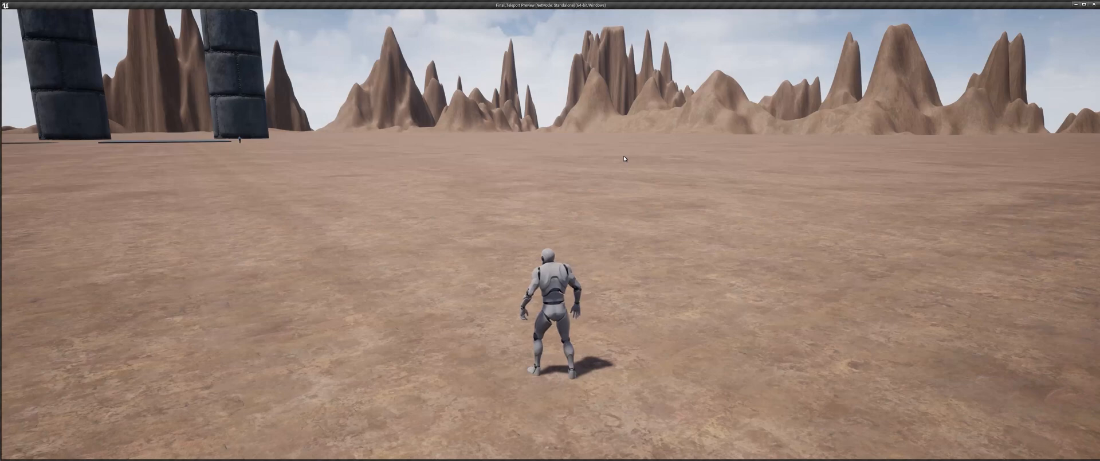
{"action": "key", "text": "t"}
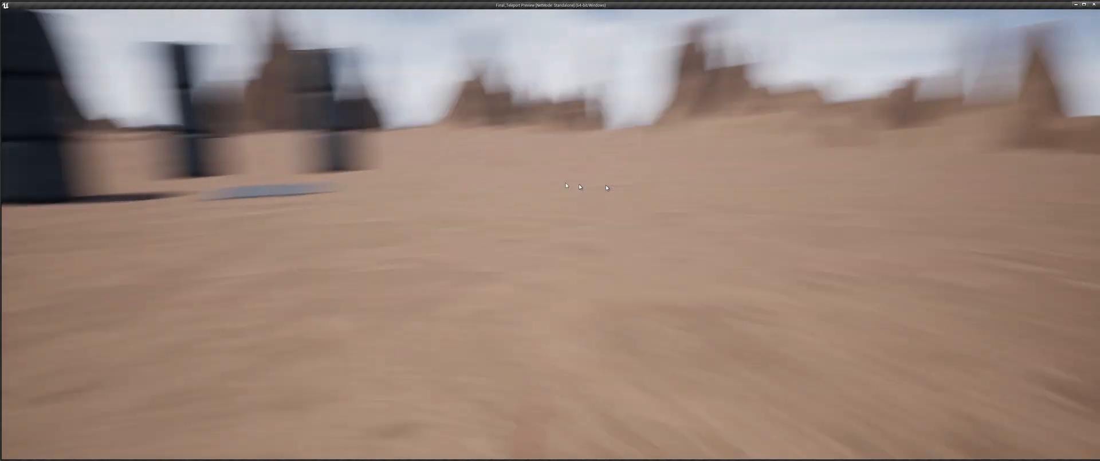
{"action": "key", "text": "t"}
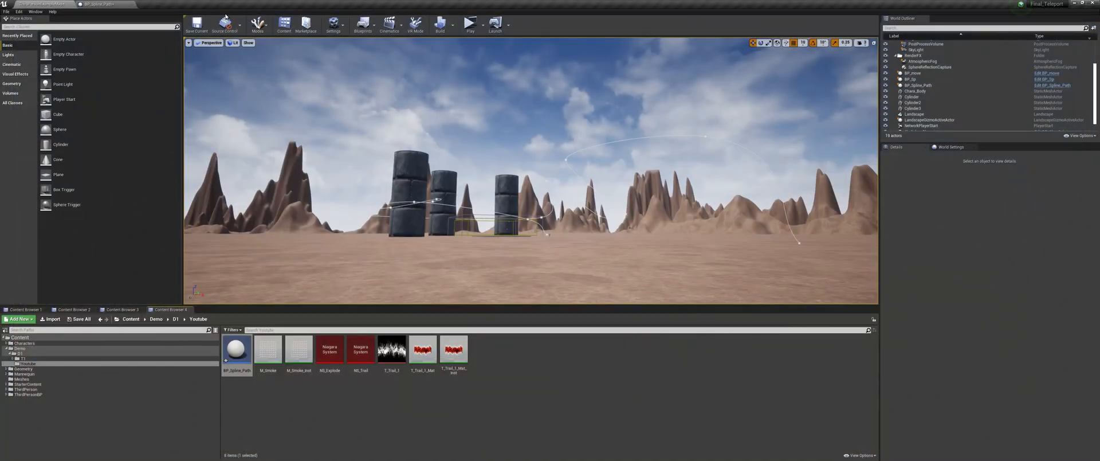
{"action": "left_click", "coordinate": [106, 5]}
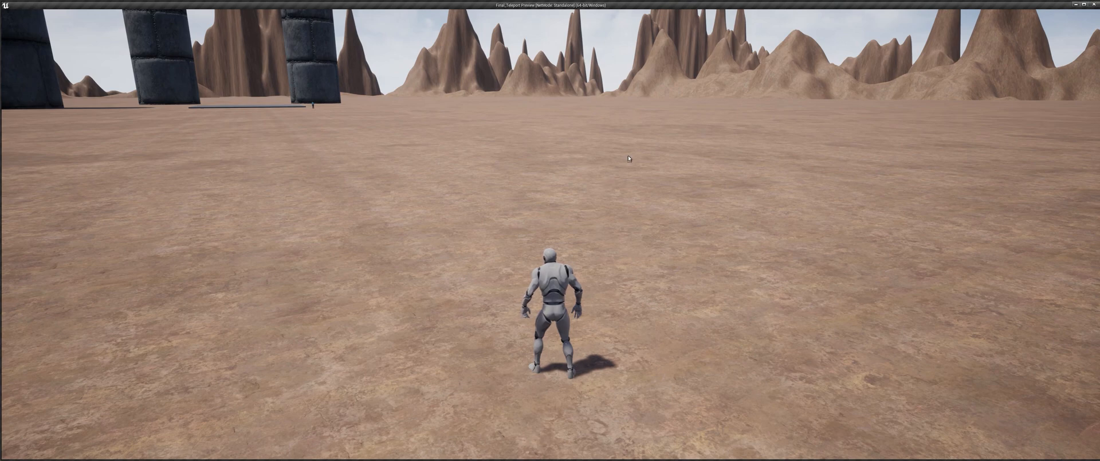
{"action": "key", "text": "e"}
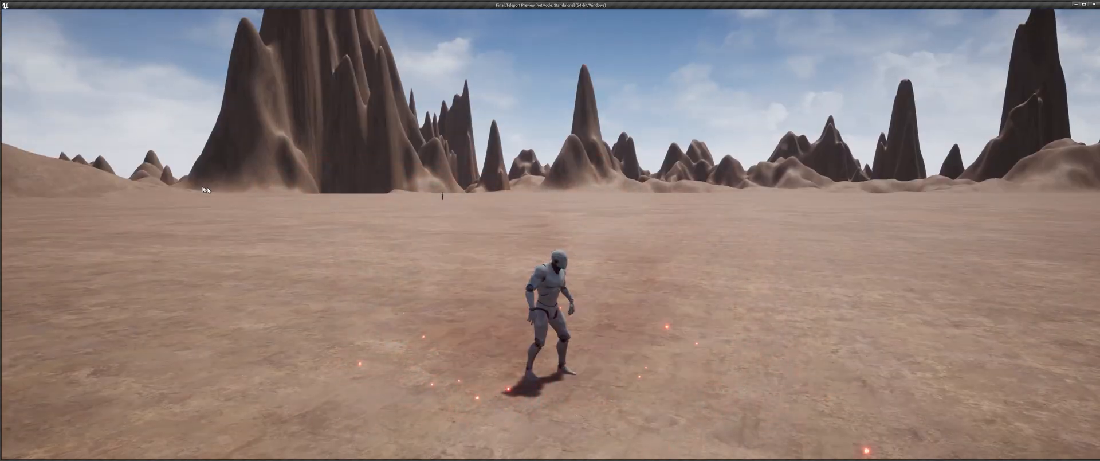
{"action": "key", "text": "e"}
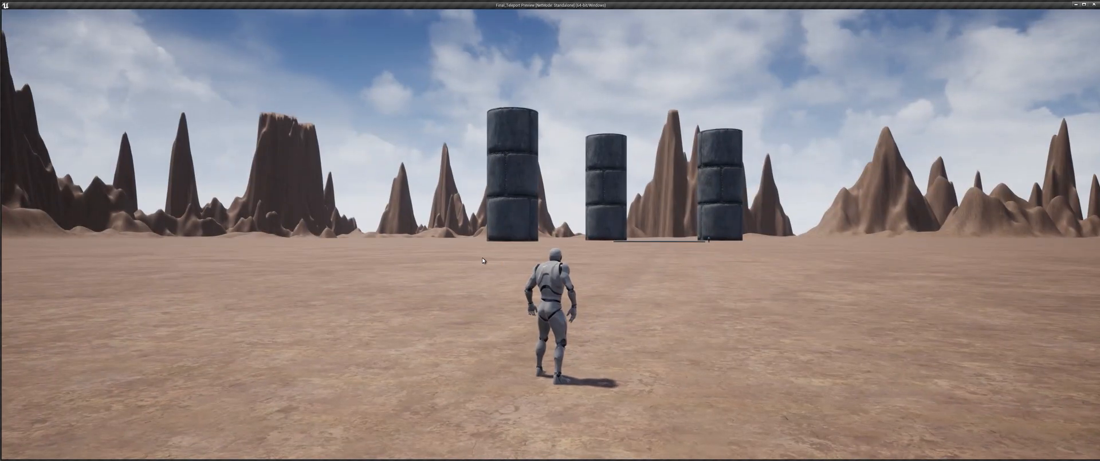
{"action": "left_click", "coordinate": [482, 261]}
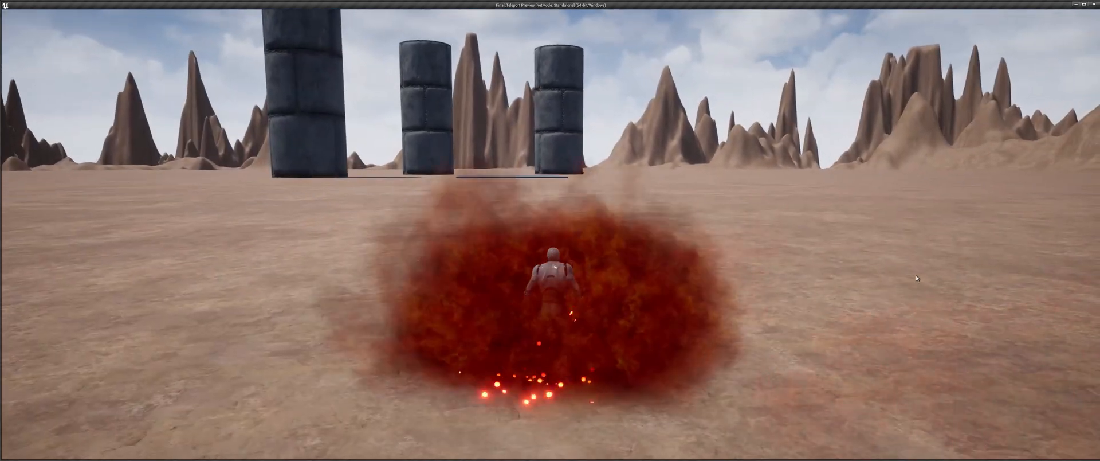
{"action": "left_click", "coordinate": [859, 226]}
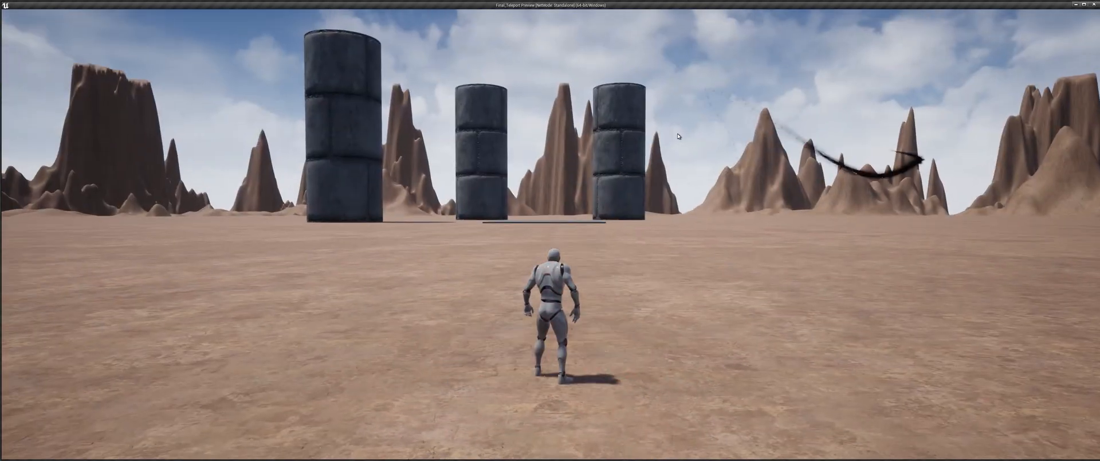
Step: Move the character and camera around the preview level to examine the black trail and smoke effect near the pillars
{"action": "left_click_drag", "start_coordinate": [678, 137], "coordinate": [296, 171]}
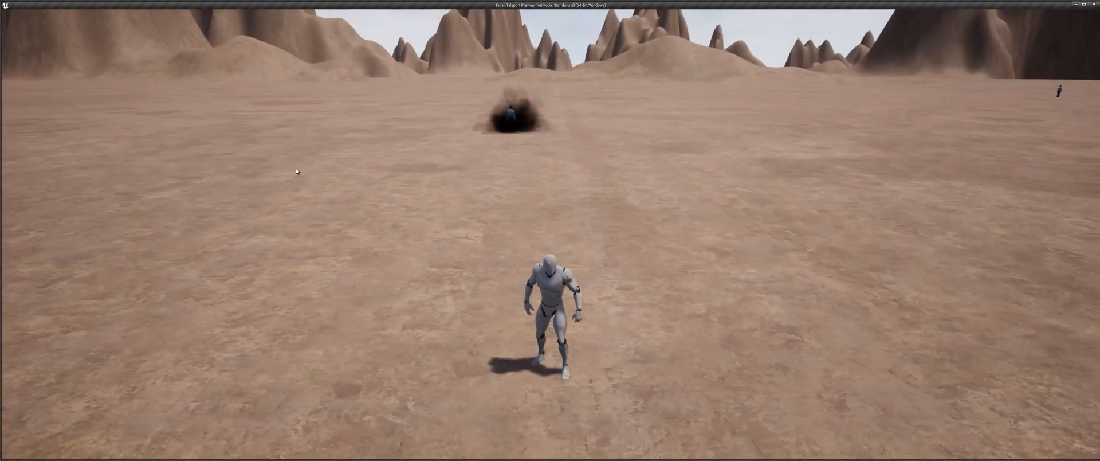
{"action": "key", "text": "w"}
{"action": "mouse_move", "coordinate": [561, 216]}
{"action": "left_mouse_down"}
{"action": "mouse_move", "coordinate": [179, 211]}
{"action": "mouse_move", "coordinate": [150, 183]}
{"action": "mouse_move", "coordinate": [254, 195]}
{"action": "mouse_move", "coordinate": [242, 193]}
{"action": "left_mouse_up"}
{"action": "key", "text": "d"}
{"action": "key", "text": "s"}
{"action": "key", "text": "d"}
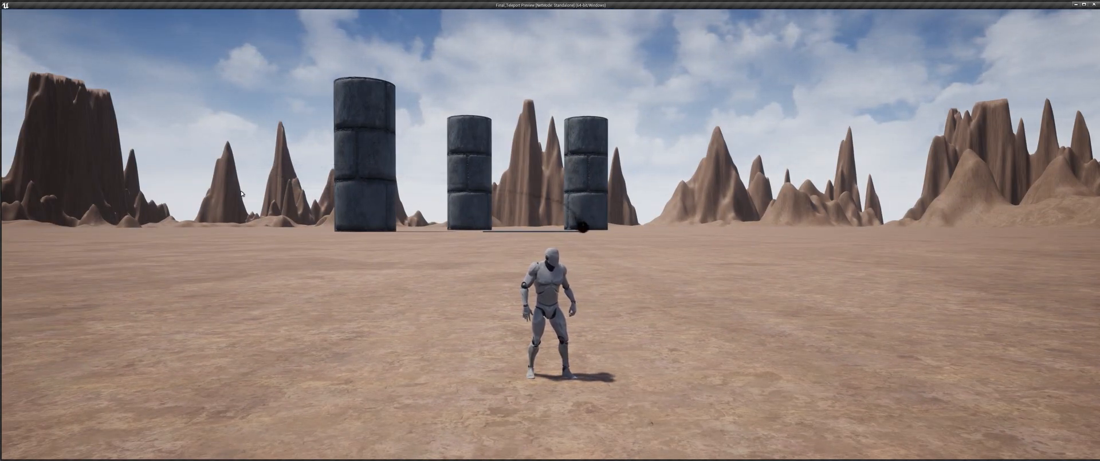
{"action": "key", "text": "w"}
{"action": "mouse_move", "coordinate": [241, 194]}
{"action": "left_mouse_down"}
{"action": "mouse_move", "coordinate": [273, 200]}
{"action": "mouse_move", "coordinate": [239, 197]}
{"action": "mouse_move", "coordinate": [250, 200]}
{"action": "left_mouse_up"}
{"action": "key", "text": "w"}
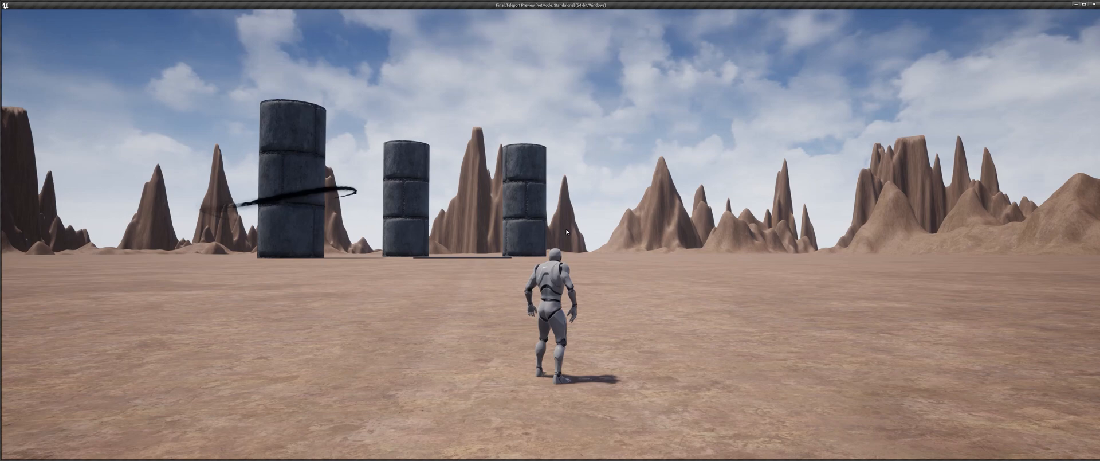
{"action": "left_click_drag", "start_coordinate": [565, 229], "coordinate": [554, 241]}
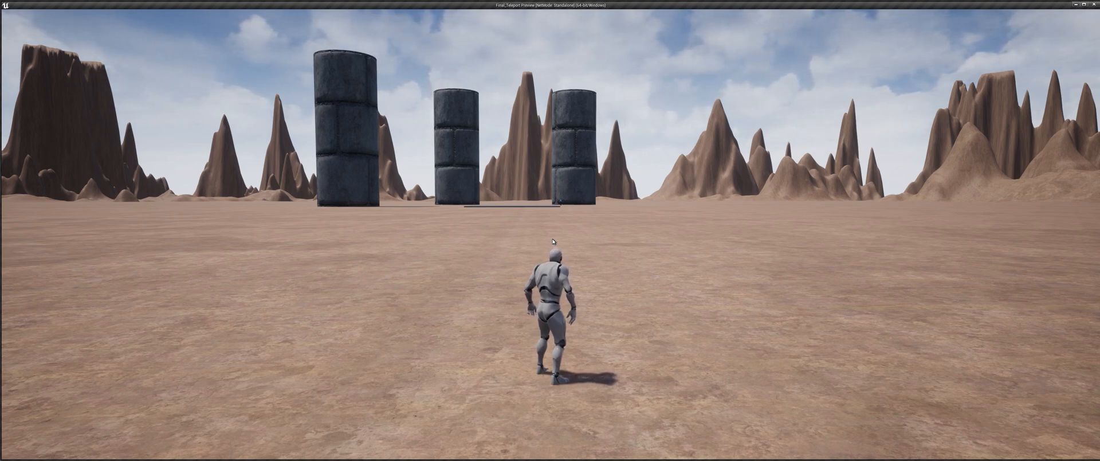
{"action": "left_click_drag", "start_coordinate": [552, 242], "coordinate": [552, 241]}
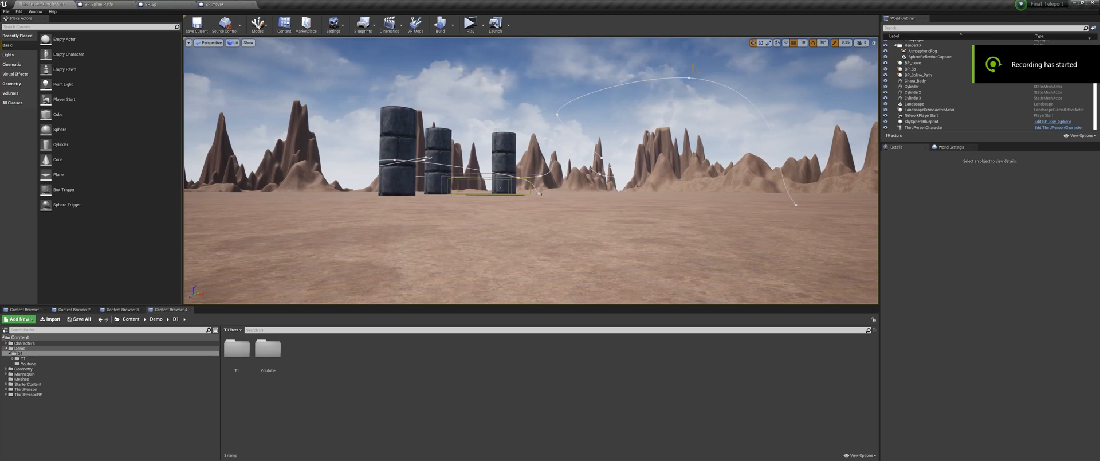
Step: Select the BP_Sp spline, raise a path point into the sky and extend the path with a higher point
{"action": "left_click", "coordinate": [540, 194]}
{"action": "right_click_drag", "start_coordinate": [540, 194], "coordinate": [511, 178]}
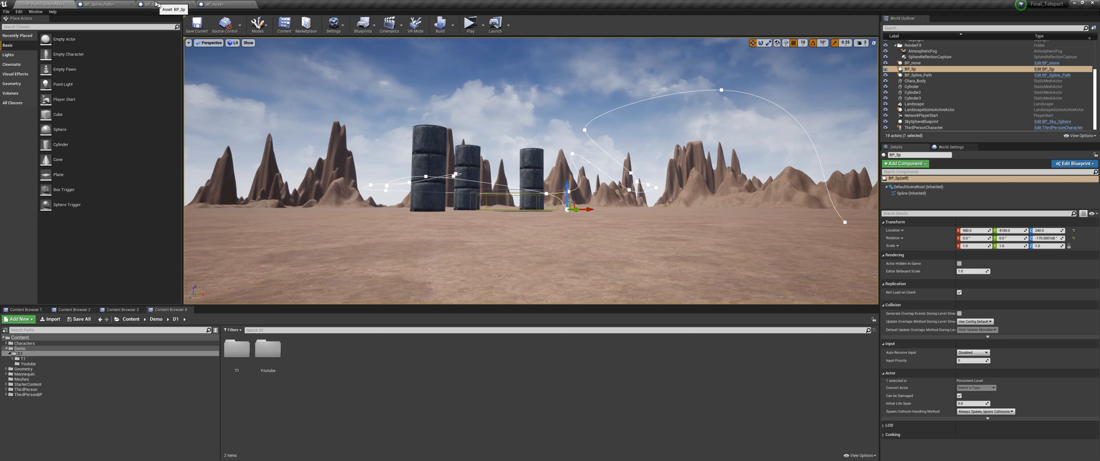
{"action": "right_click_drag", "start_coordinate": [617, 177], "coordinate": [611, 159]}
{"action": "left_click_drag", "start_coordinate": [728, 202], "coordinate": [728, 34]}
{"action": "right_click_drag", "start_coordinate": [599, 133], "coordinate": [655, 102]}
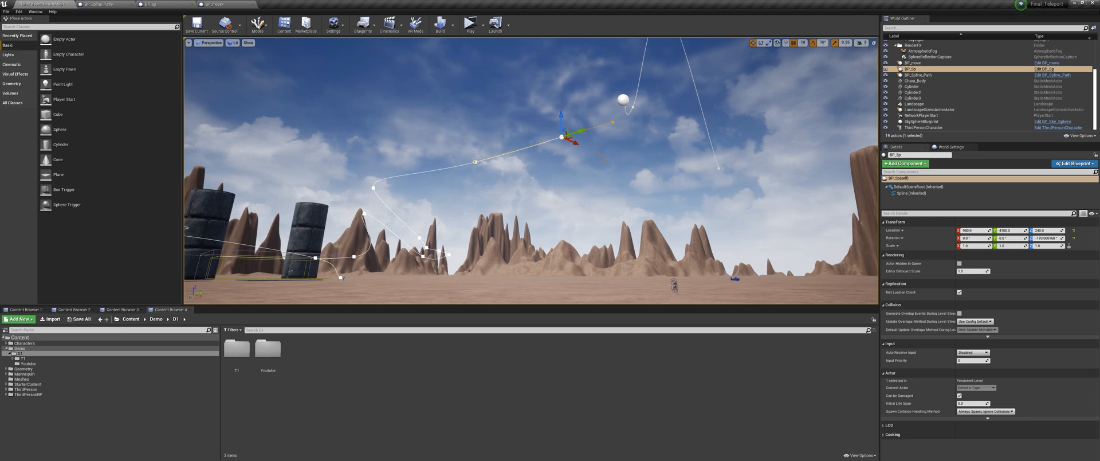
{"action": "left_click_drag", "start_coordinate": [563, 138], "coordinate": [445, 144]}
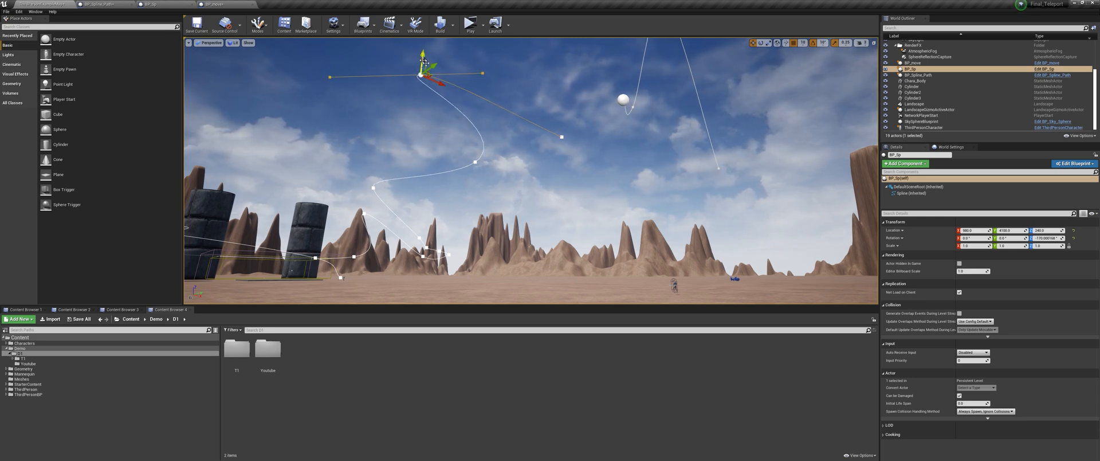
Step: Extend the BP_Sp spline with more points that dip toward the ground, swing back into the sky and descend again
{"action": "left_click_drag", "start_coordinate": [426, 57], "coordinate": [400, 214], "text": "alt"}
{"action": "right_click_drag", "start_coordinate": [464, 206], "coordinate": [510, 228]}
{"action": "left_click_drag", "start_coordinate": [311, 207], "coordinate": [538, 204]}
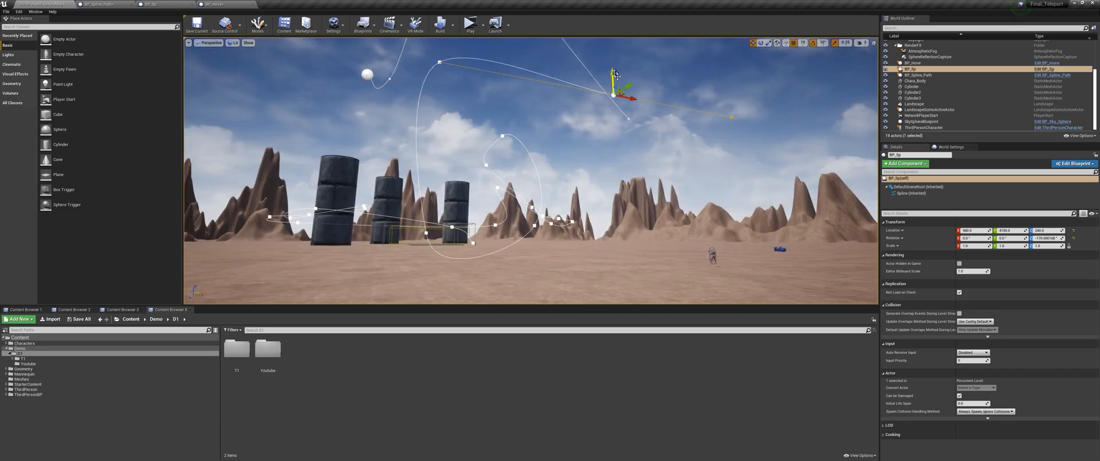
{"action": "left_click_drag", "start_coordinate": [615, 75], "coordinate": [660, 228]}
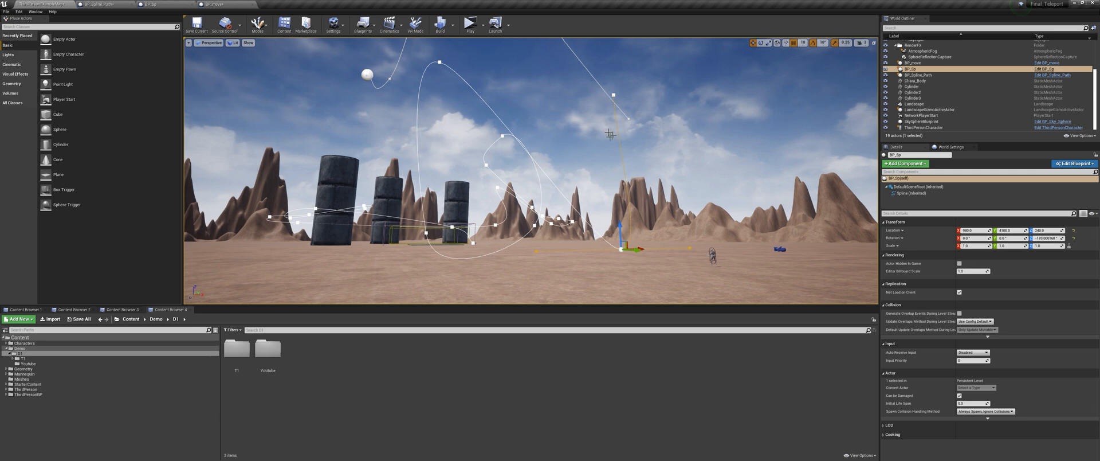
Step: Branch the spline from its high sky point with another raised point and one below it near the ground
{"action": "left_click", "coordinate": [614, 96]}
{"action": "right_click_drag", "start_coordinate": [637, 86], "coordinate": [633, 72]}
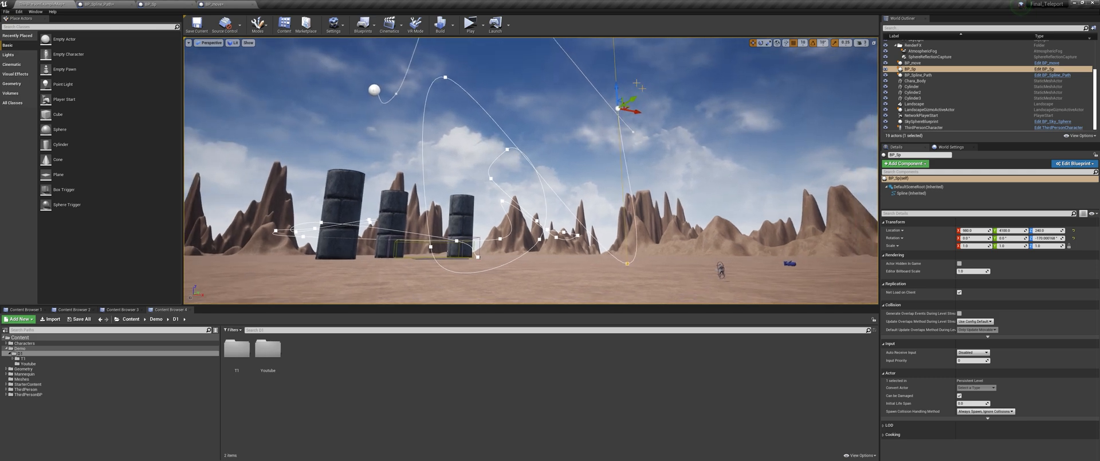
{"action": "left_click_drag", "start_coordinate": [640, 113], "coordinate": [753, 133], "text": "alt"}
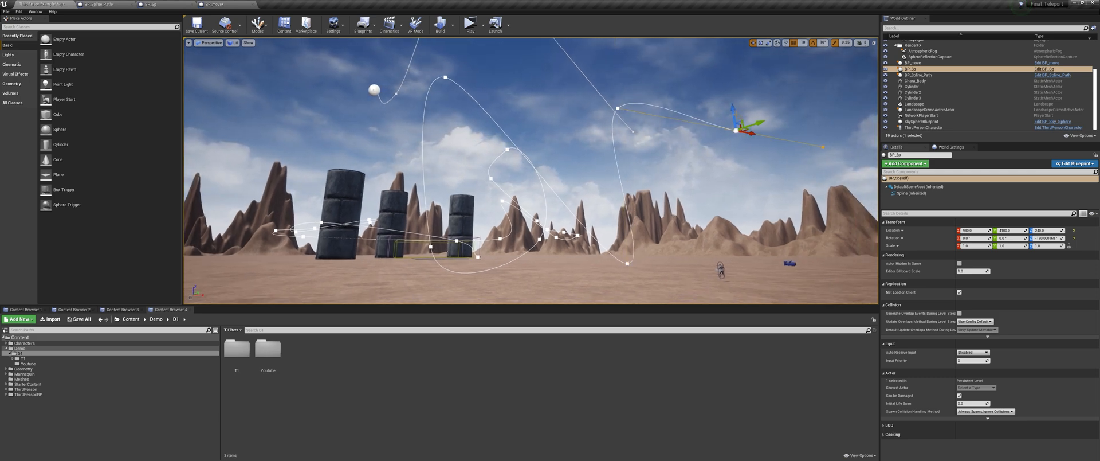
{"action": "left_click_drag", "start_coordinate": [735, 105], "coordinate": [763, 219], "text": "alt"}
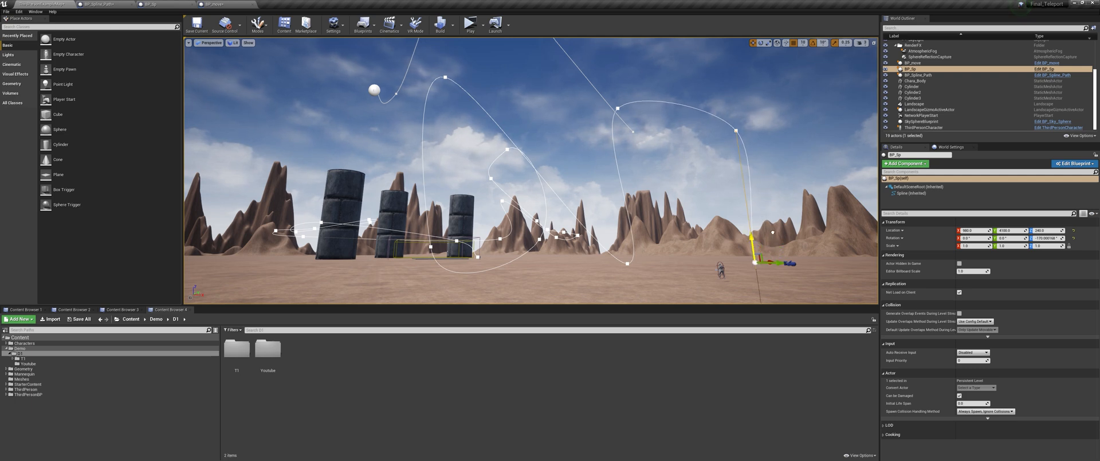
{"action": "key", "text": "s"}
{"action": "key", "text": "d"}
{"action": "right_click_drag", "start_coordinate": [750, 252], "coordinate": [739, 252]}
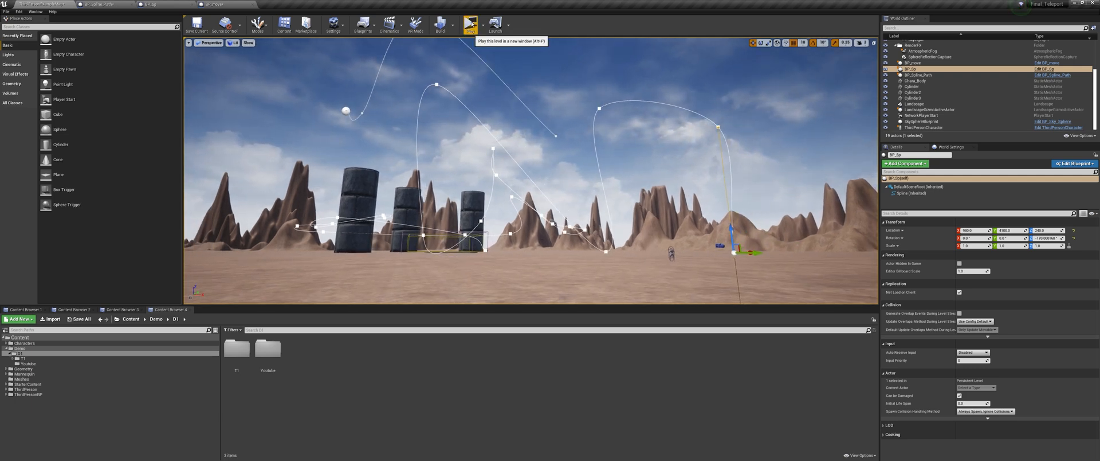
Step: Play the level and move the character to examine the effect travelling along the reshaped spline path
{"action": "key", "text": "s"}
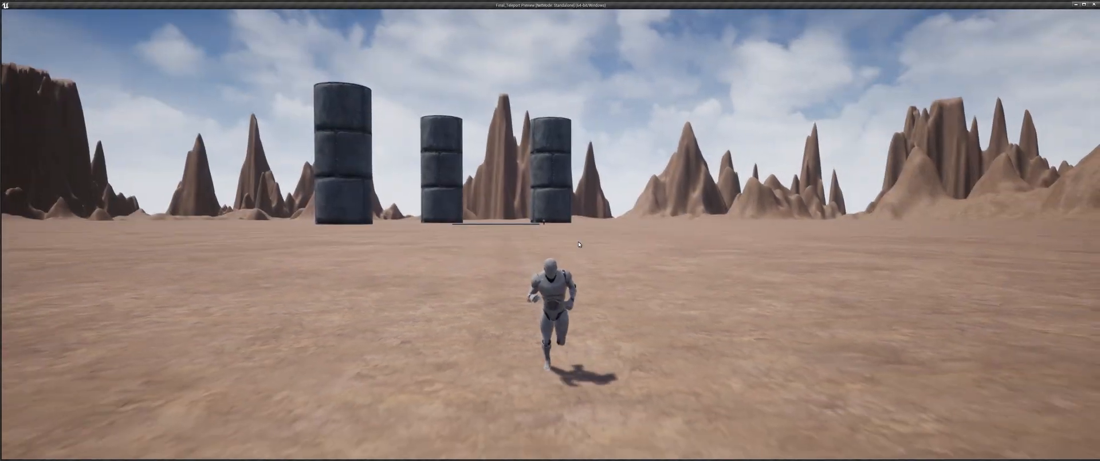
{"action": "key", "text": "w"}
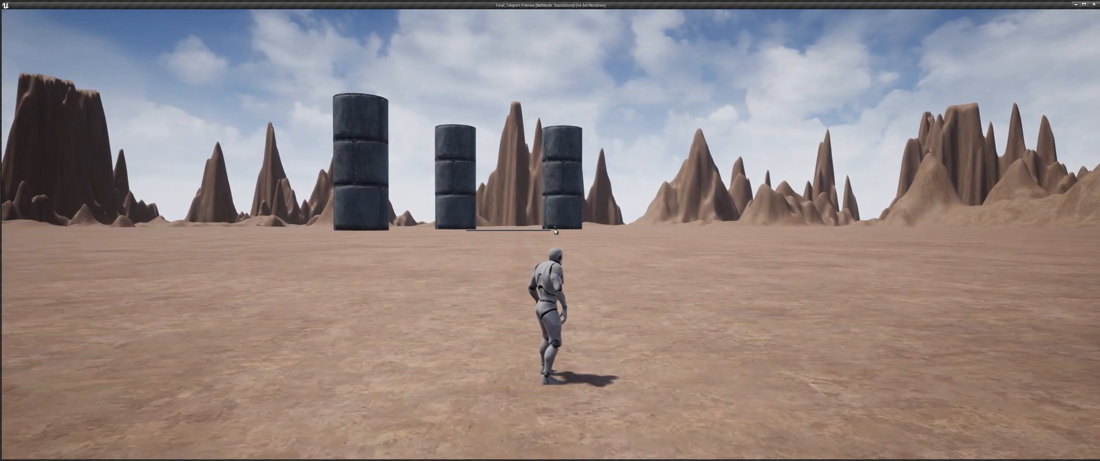
{"action": "key", "text": "s"}
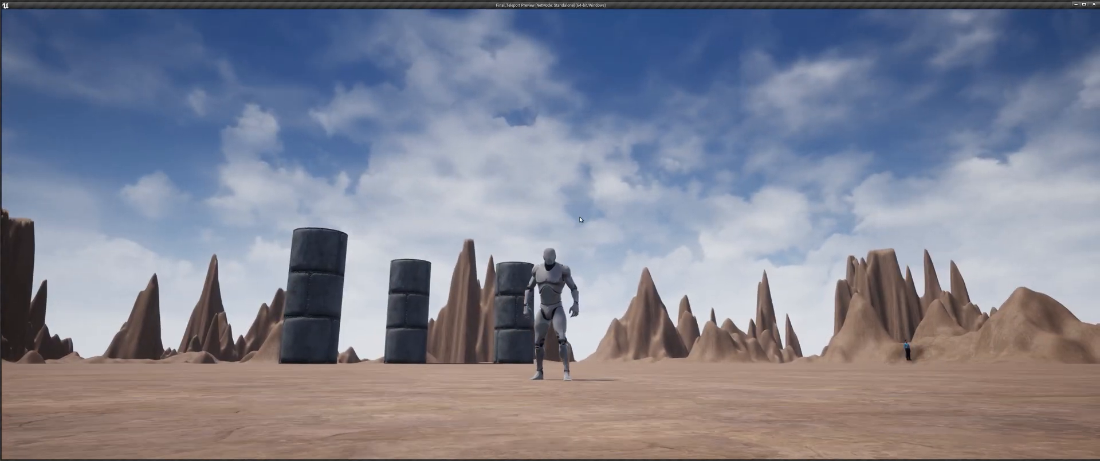
{"action": "key", "text": "w"}
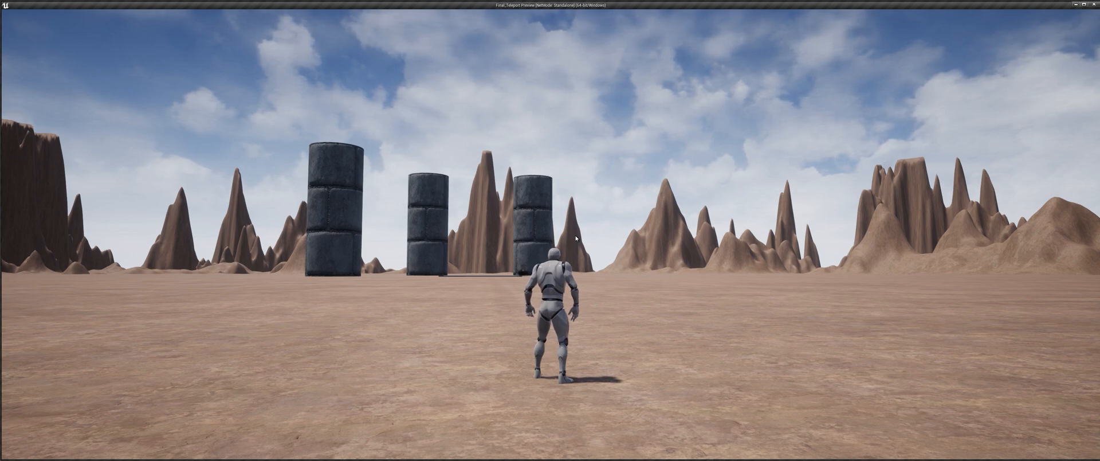
{"action": "key", "text": "Escape"}
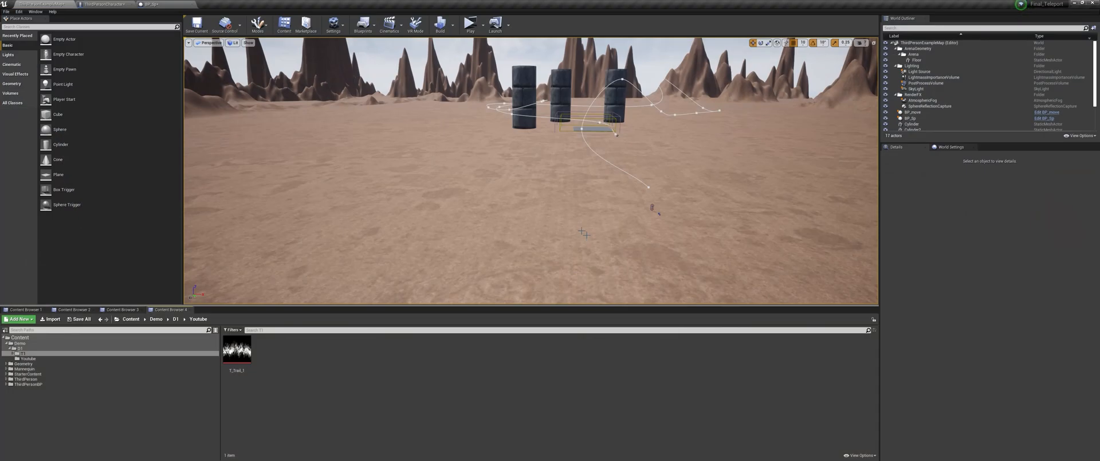
Step: Create an Actor Blueprint Class named BP_Spline_Path in the Youtube folder
{"action": "right_click_drag", "start_coordinate": [531, 170], "coordinate": [572, 175]}
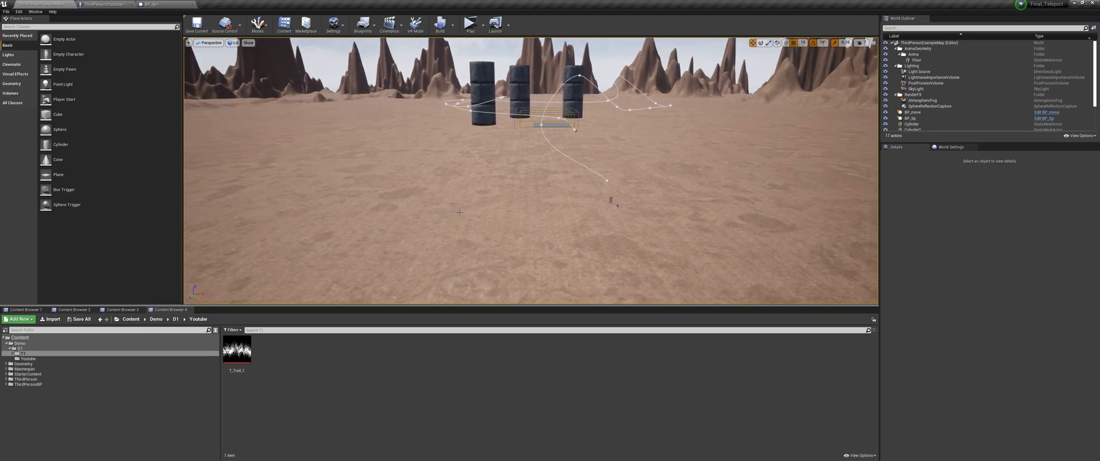
{"action": "right_click", "coordinate": [301, 353]}
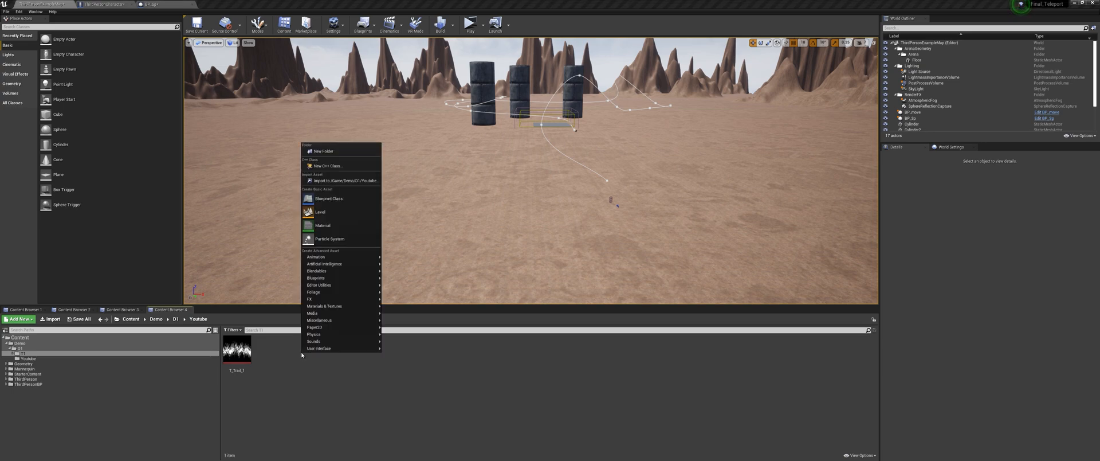
{"action": "left_click", "coordinate": [342, 198]}
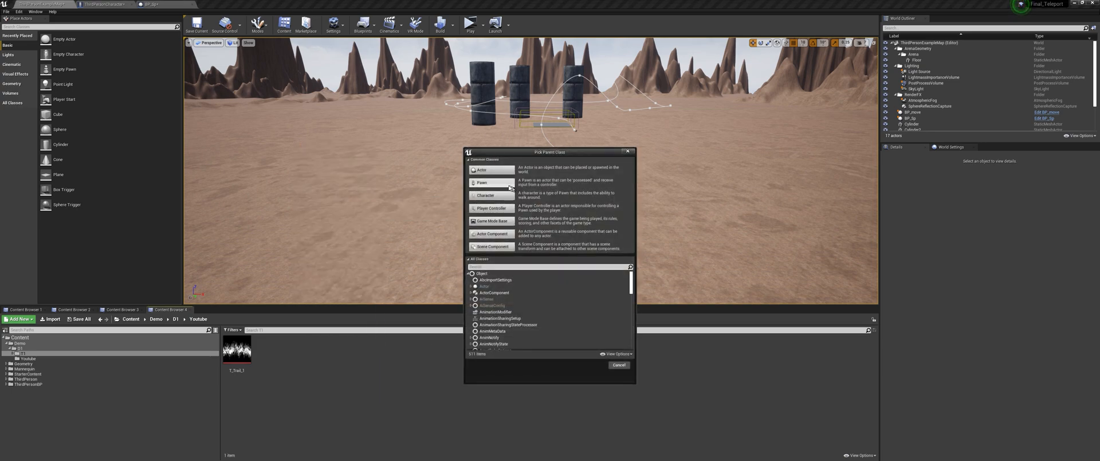
{"action": "left_click", "coordinate": [495, 172]}
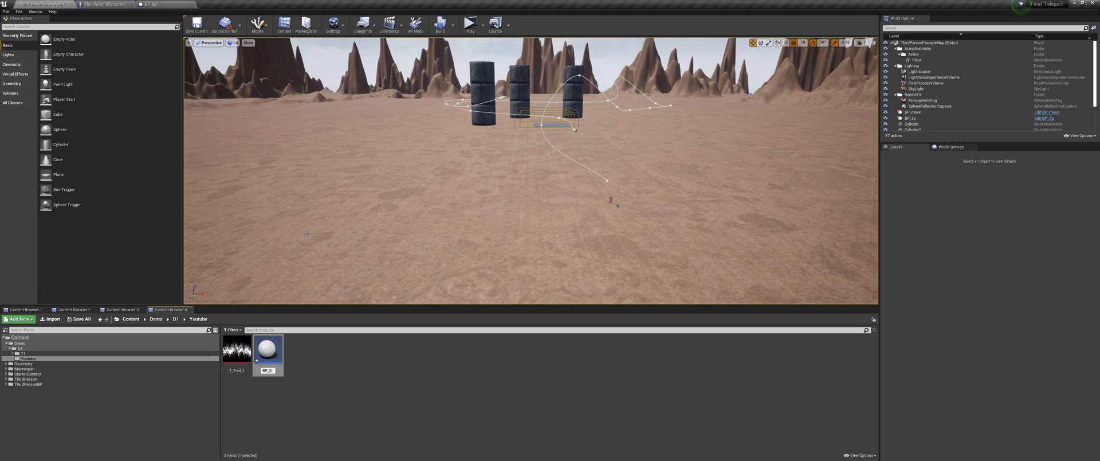
{"action": "type", "text": "BP_Spline_Path"}
{"action": "key", "text": "Return"}
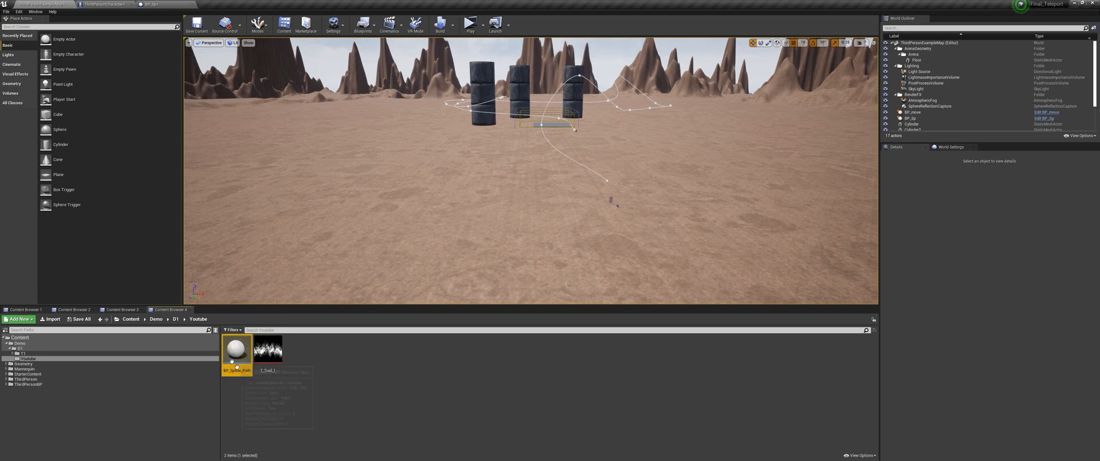
Step: Open the BP_Spline_Path blueprint, add a Spline component under its scene root and compile it
{"action": "double_click", "coordinate": [237, 349]}
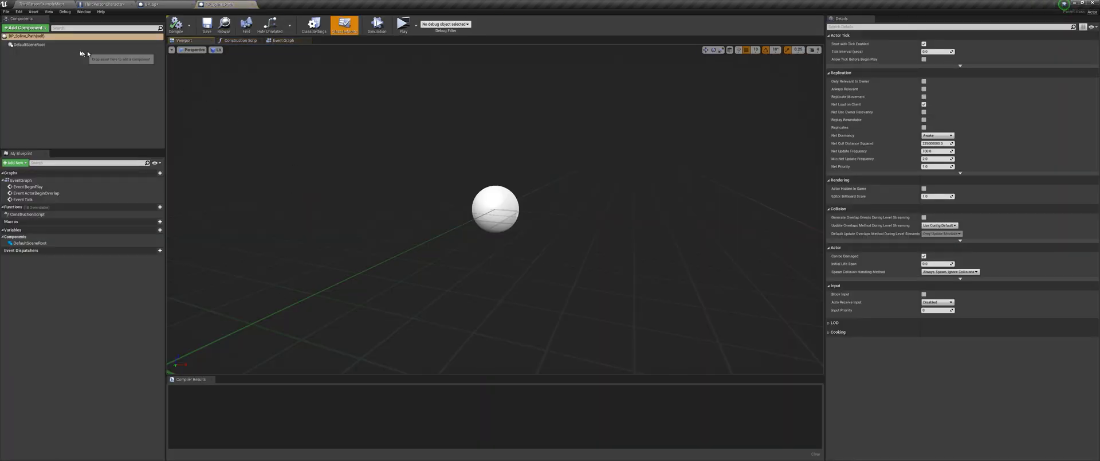
{"action": "left_click", "coordinate": [26, 28]}
{"action": "type", "text": "spline"}
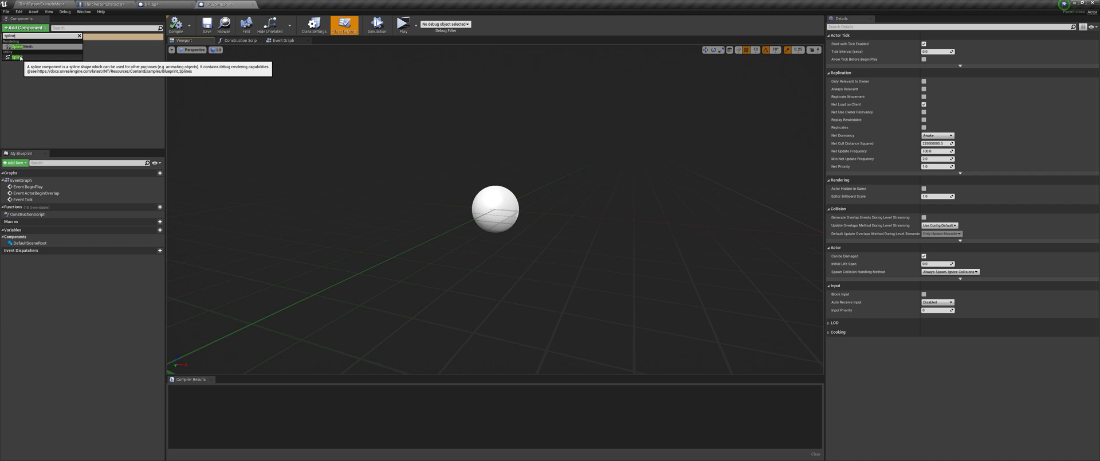
{"action": "left_click", "coordinate": [20, 58]}
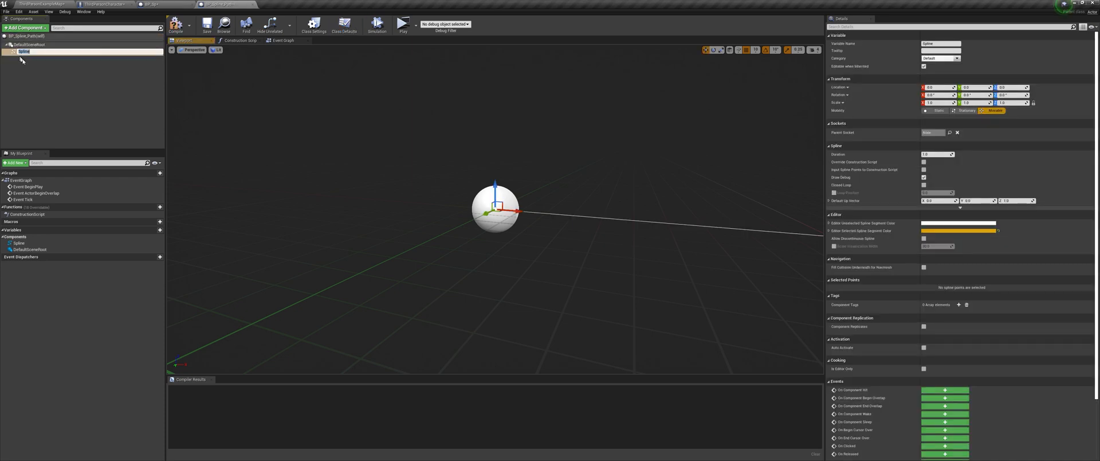
{"action": "left_click", "coordinate": [176, 26]}
Step: Place an instance of BP_Spline_Path on the ground in the level, near the existing spline
{"action": "left_click", "coordinate": [41, 4]}
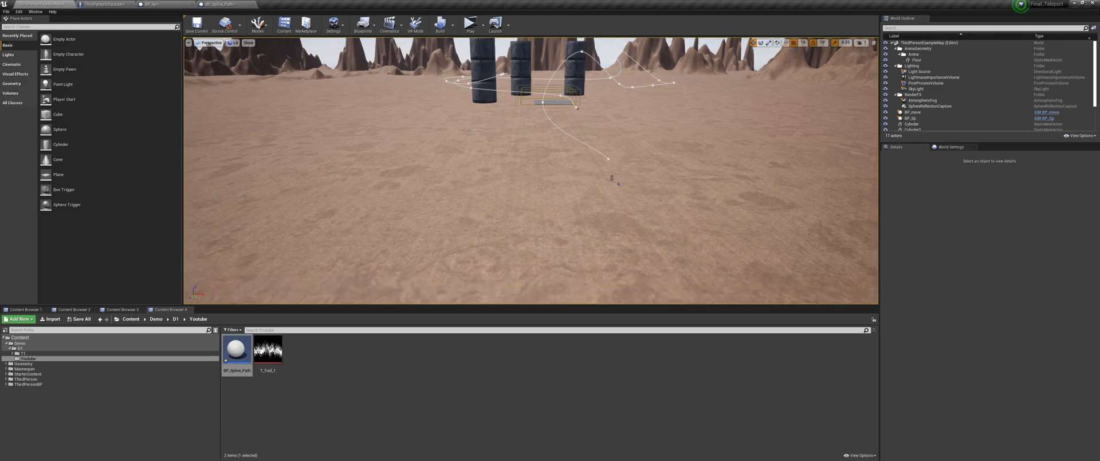
{"action": "left_click_drag", "start_coordinate": [236, 350], "coordinate": [365, 115]}
{"action": "right_click_drag", "start_coordinate": [365, 115], "coordinate": [275, 138]}
{"action": "scroll", "coordinate": [535, 251], "scroll_direction": "up", "scroll_amount": 3}
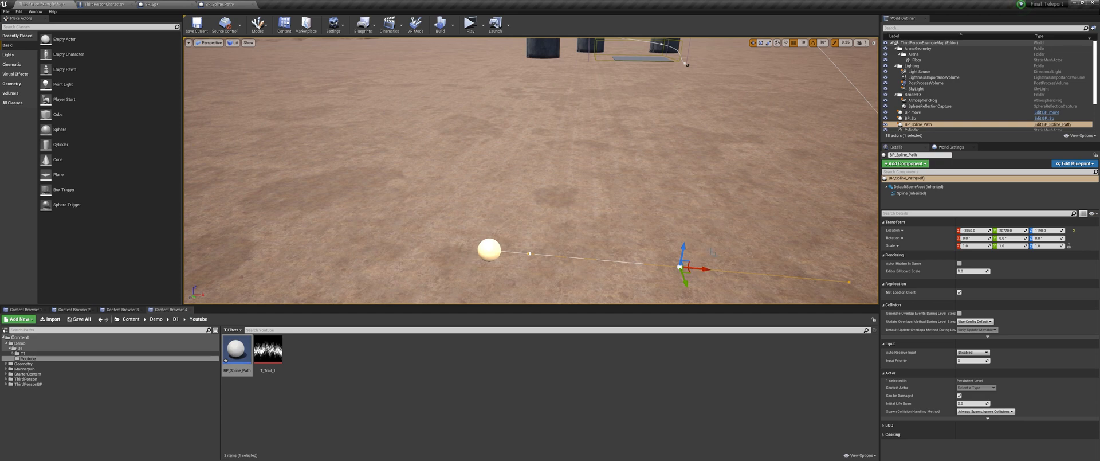
{"action": "right_click_drag", "start_coordinate": [617, 217], "coordinate": [647, 221]}
{"action": "scroll", "coordinate": [617, 217], "scroll_direction": "down", "scroll_amount": 5}
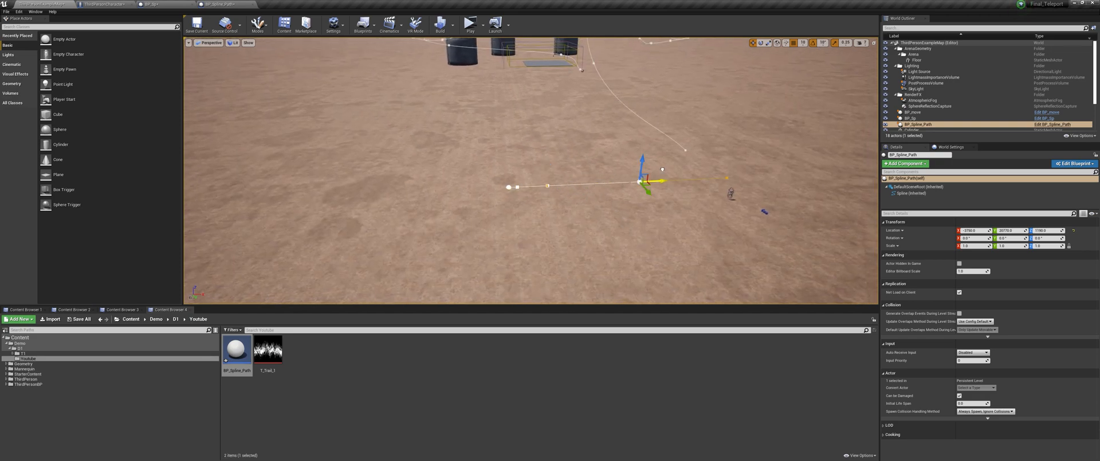
Step: Try moving the placed spline's end point in the level, undo the move and deselect the spline
{"action": "left_click_drag", "start_coordinate": [602, 152], "coordinate": [661, 189]}
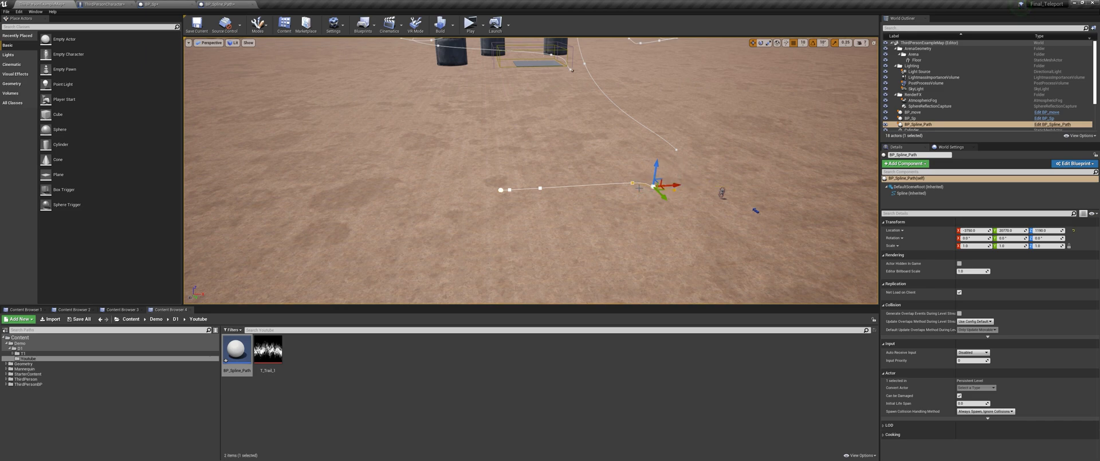
{"action": "key", "text": "ctrl+z"}
{"action": "left_click", "coordinate": [601, 218]}
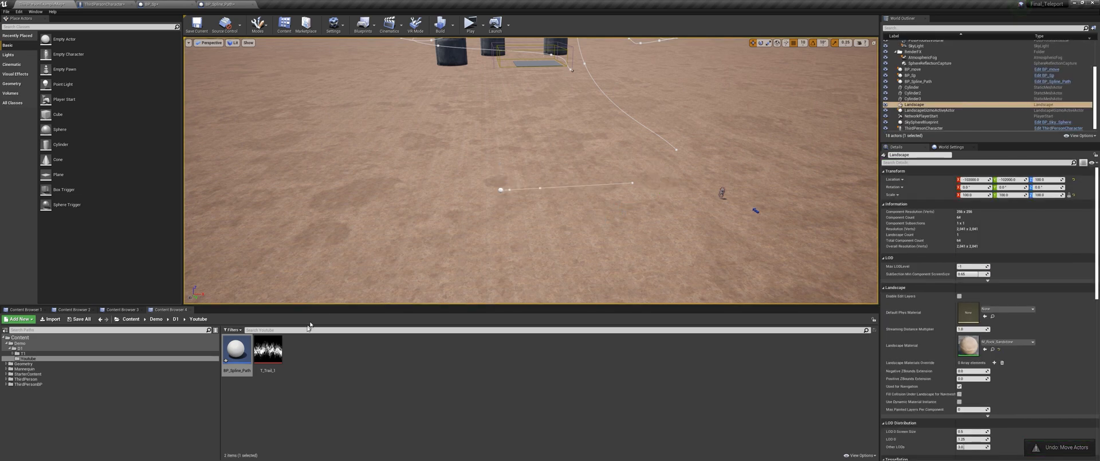
Step: Add a custom event named Create Path to the event graph of BP_Spline_Path
{"action": "double_click", "coordinate": [237, 350]}
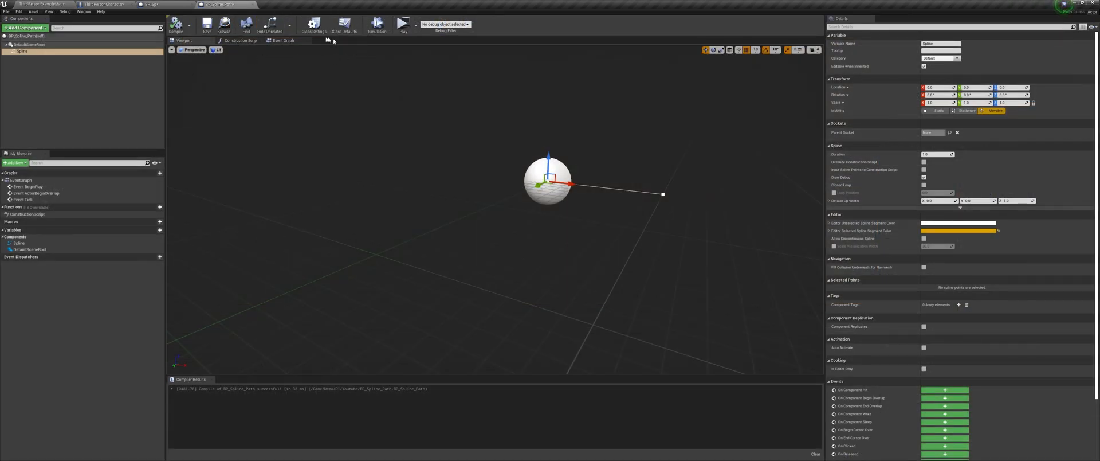
{"action": "left_click", "coordinate": [285, 42]}
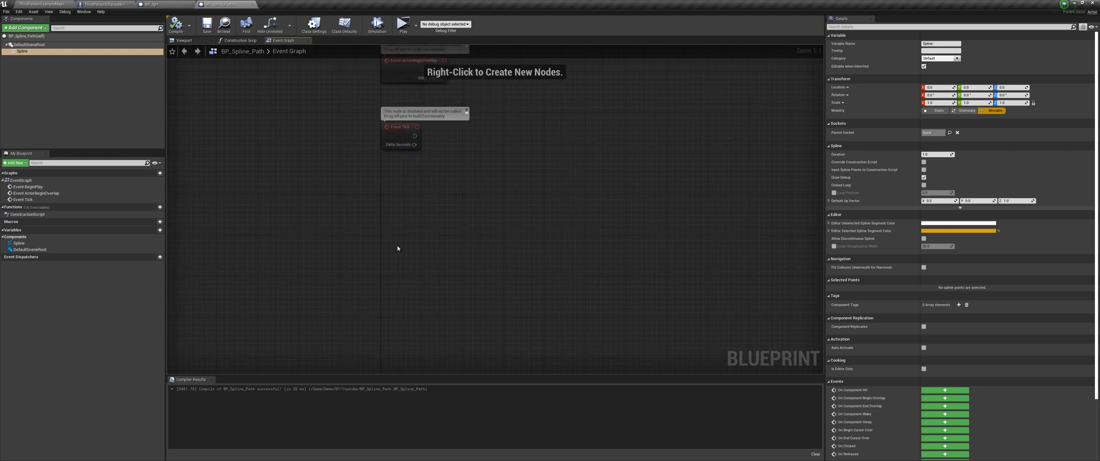
{"action": "right_click", "coordinate": [363, 254]}
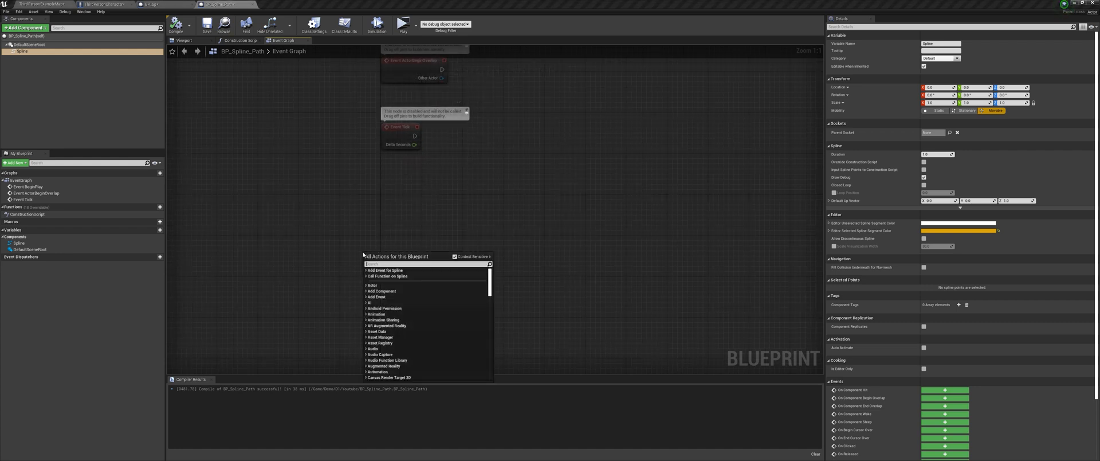
{"action": "type", "text": "custom"}
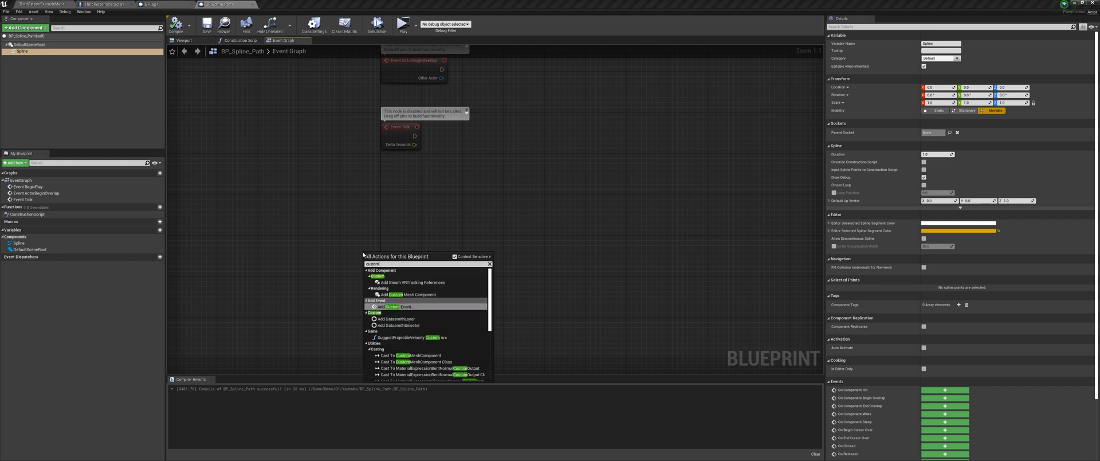
{"action": "key", "text": "Return"}
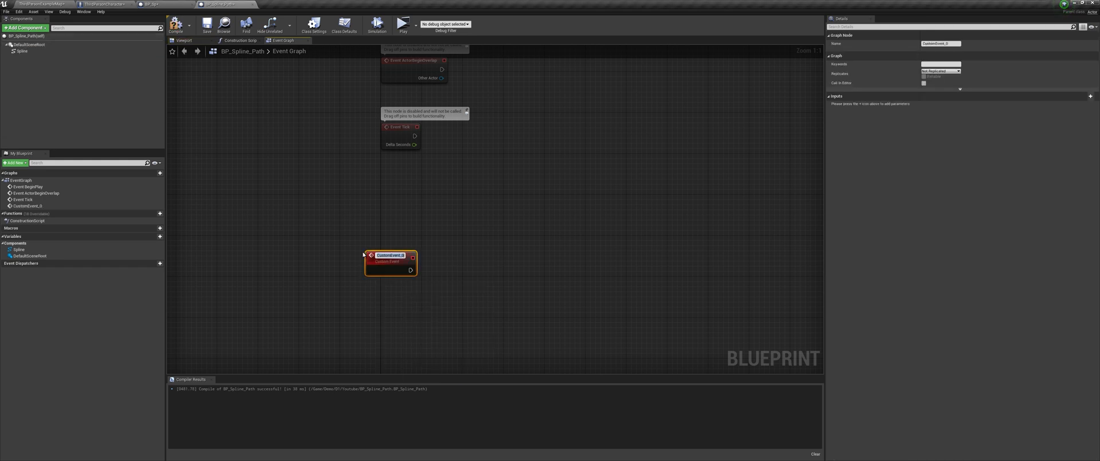
{"action": "type", "text": "Create Path"}
{"action": "key", "text": "Return"}
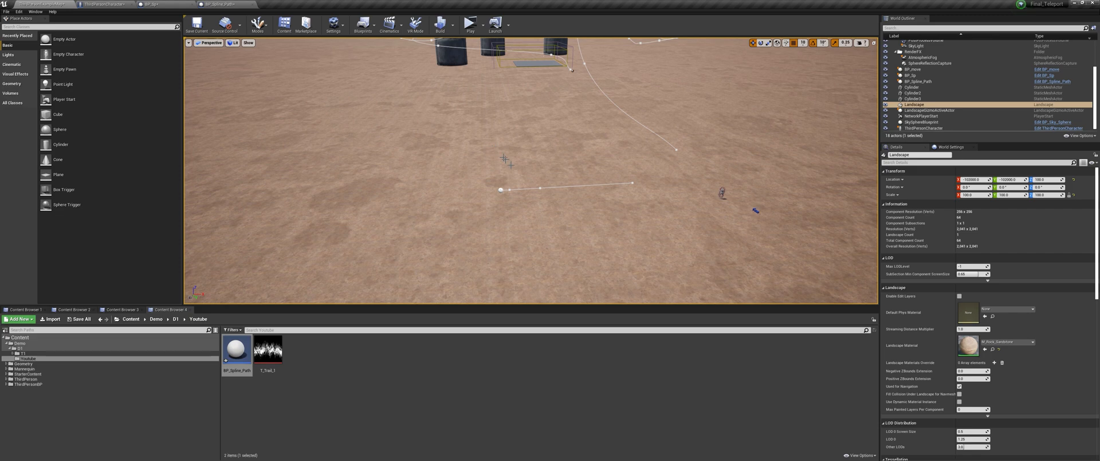
Step: Give the Create Path event a Vector input named Final Loc
{"action": "right_click_drag", "start_coordinate": [504, 158], "coordinate": [518, 148]}
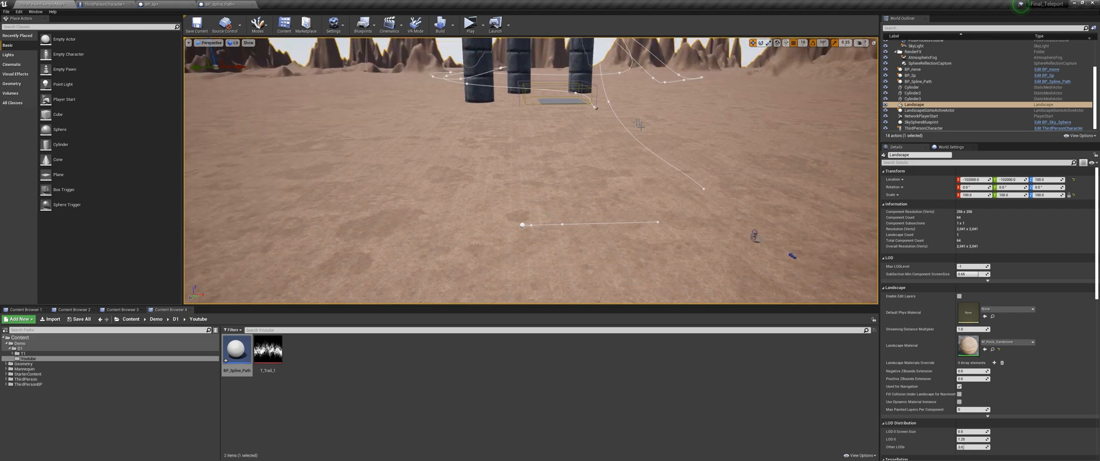
{"action": "left_click", "coordinate": [220, 4]}
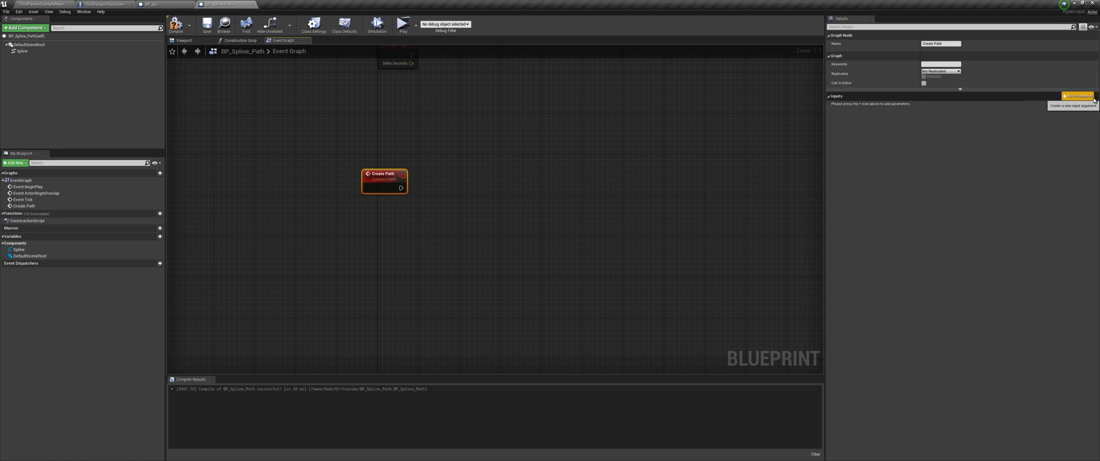
{"action": "left_click", "coordinate": [1093, 98]}
{"action": "left_click", "coordinate": [937, 105]}
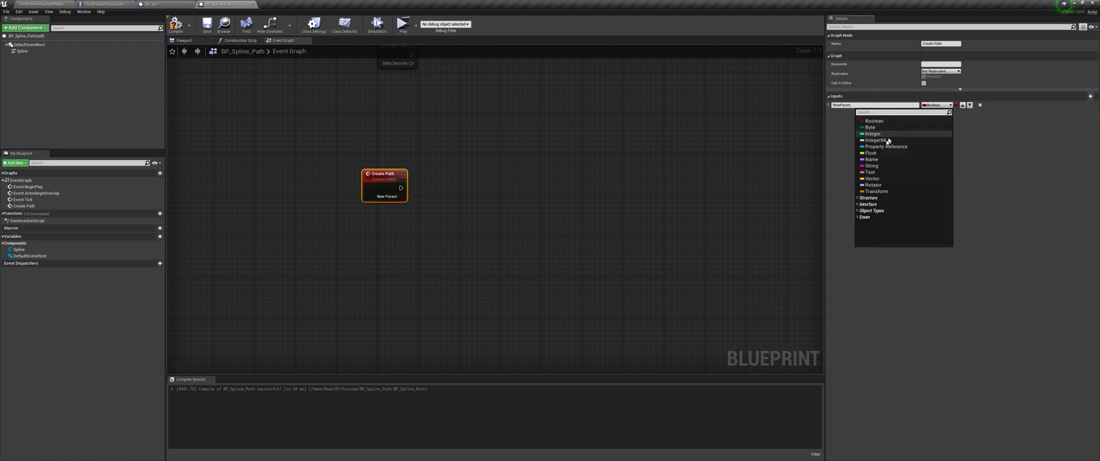
{"action": "left_click", "coordinate": [872, 178]}
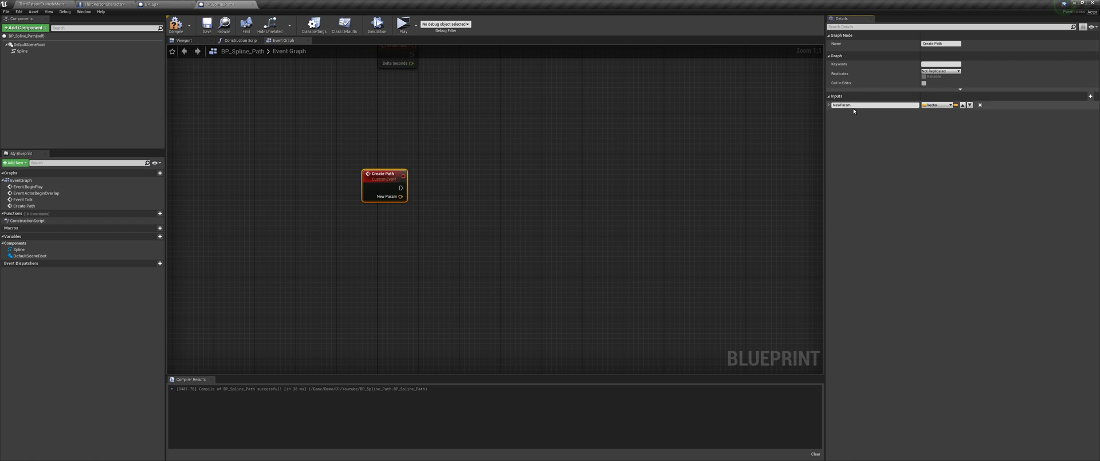
{"action": "left_click", "coordinate": [847, 105]}
{"action": "type", "text": "Final Loc"}
{"action": "key", "text": "Return"}
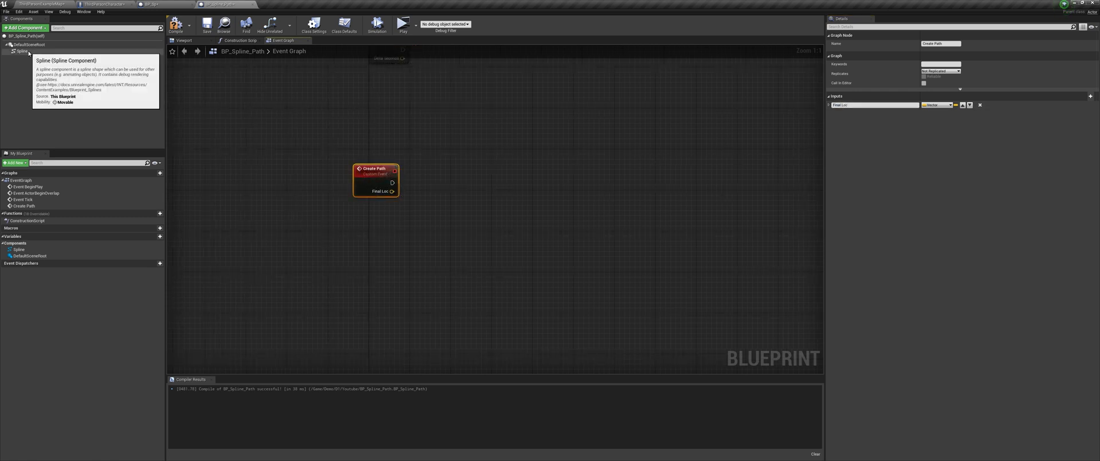
Step: Add a Spline reference with a Clear Spline Points node and run it from the Create Path event
{"action": "left_click_drag", "start_coordinate": [27, 52], "coordinate": [457, 192]}
{"action": "type", "text": "clear"}
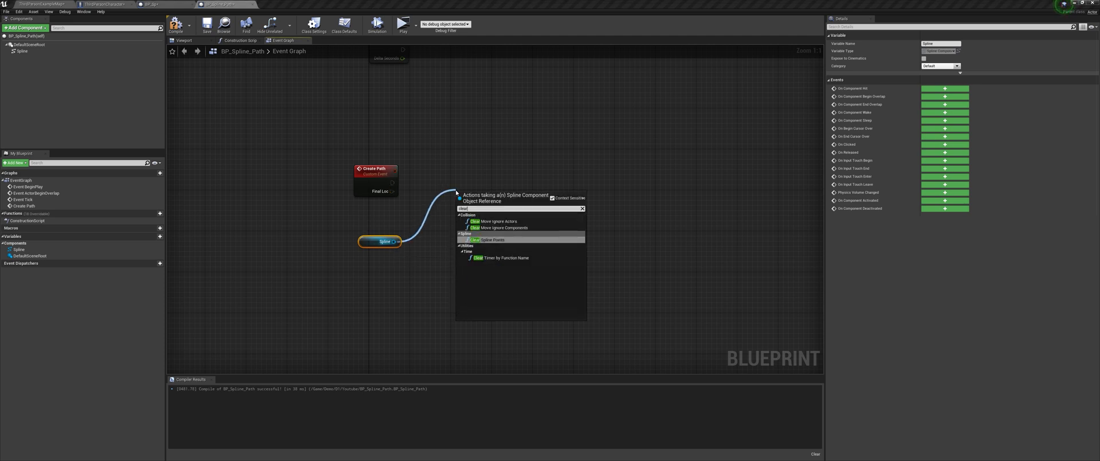
{"action": "left_click", "coordinate": [493, 239]}
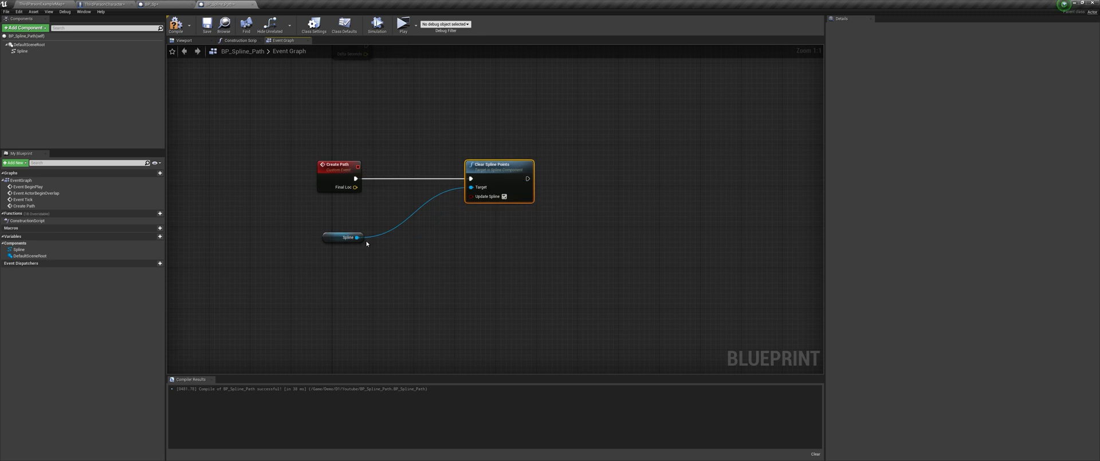
Step: Add a Set Spline Points node for the Spline, run it after Clear Spline Points and reroute its target wire below the nodes
{"action": "left_click_drag", "start_coordinate": [357, 237], "coordinate": [550, 235]}
{"action": "type", "text": "set spli"}
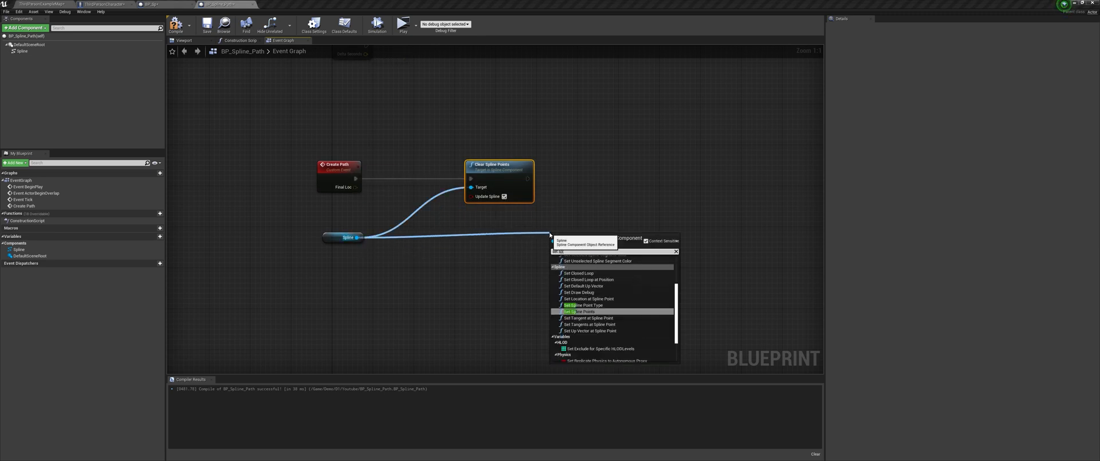
{"action": "type", "text": "ne point"}
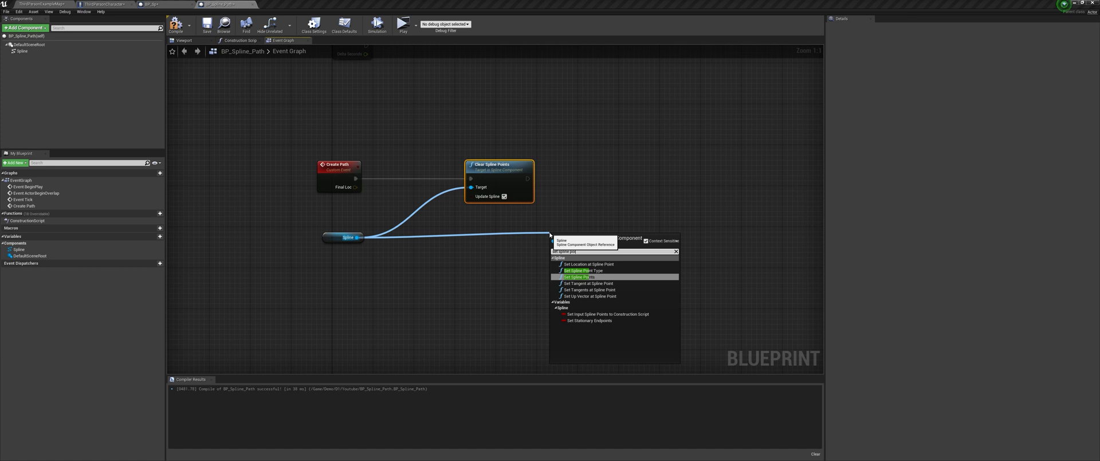
{"action": "left_click", "coordinate": [589, 277]}
{"action": "left_click_drag", "start_coordinate": [579, 269], "coordinate": [665, 202]}
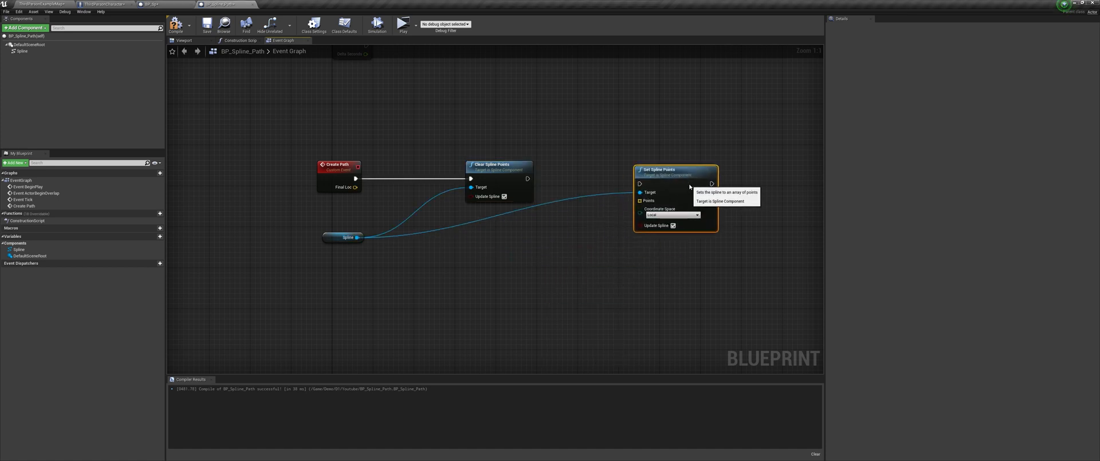
{"action": "left_click_drag", "start_coordinate": [527, 178], "coordinate": [697, 161]}
{"action": "double_click", "coordinate": [591, 190]}
{"action": "left_click_drag", "start_coordinate": [591, 192], "coordinate": [571, 245]}
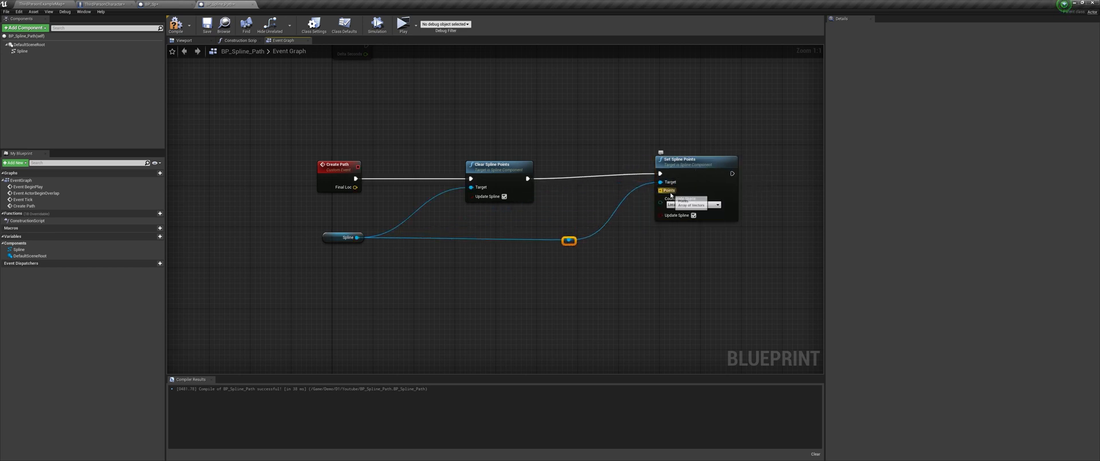
Step: Feed the Points input of Set Spline Points from a Make Array node with two elements
{"action": "left_click_drag", "start_coordinate": [666, 192], "coordinate": [626, 253]}
{"action": "type", "text": "make"}
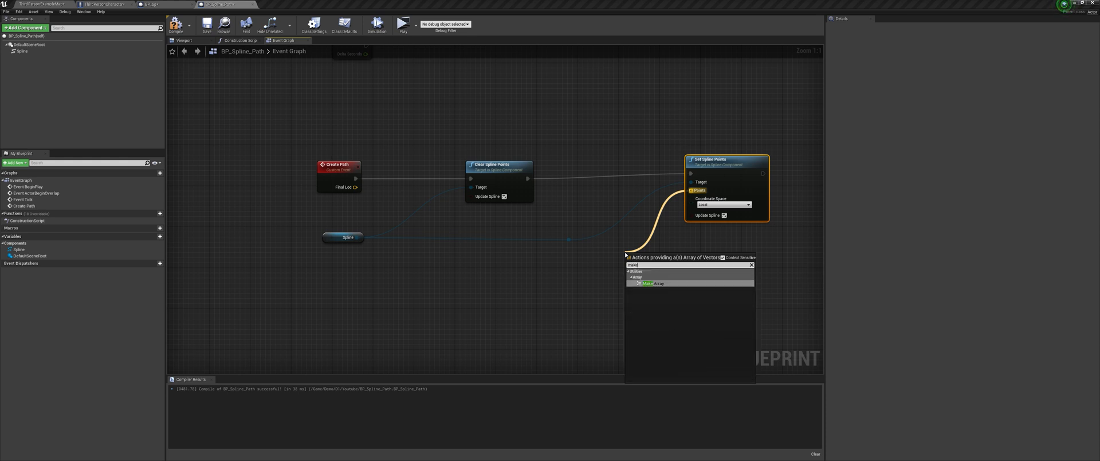
{"action": "key", "text": "Return"}
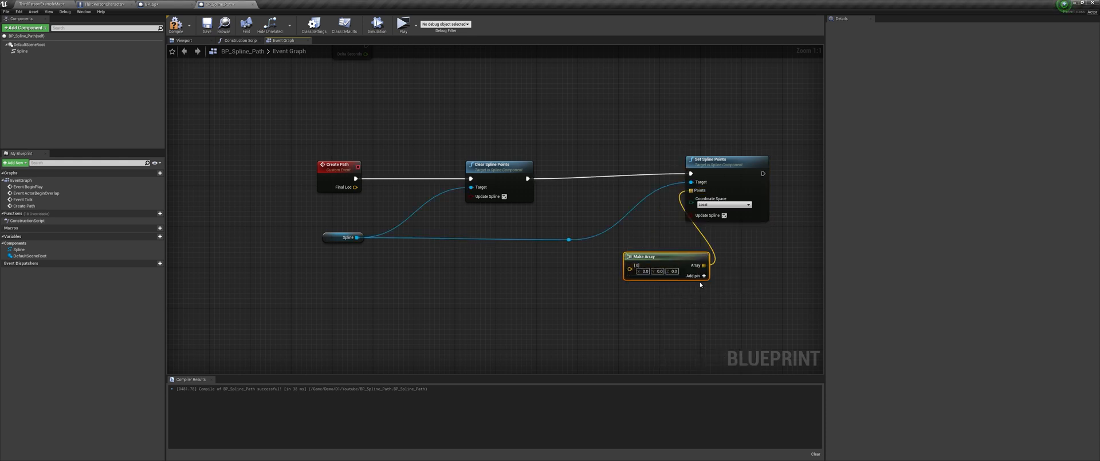
{"action": "left_click", "coordinate": [704, 275]}
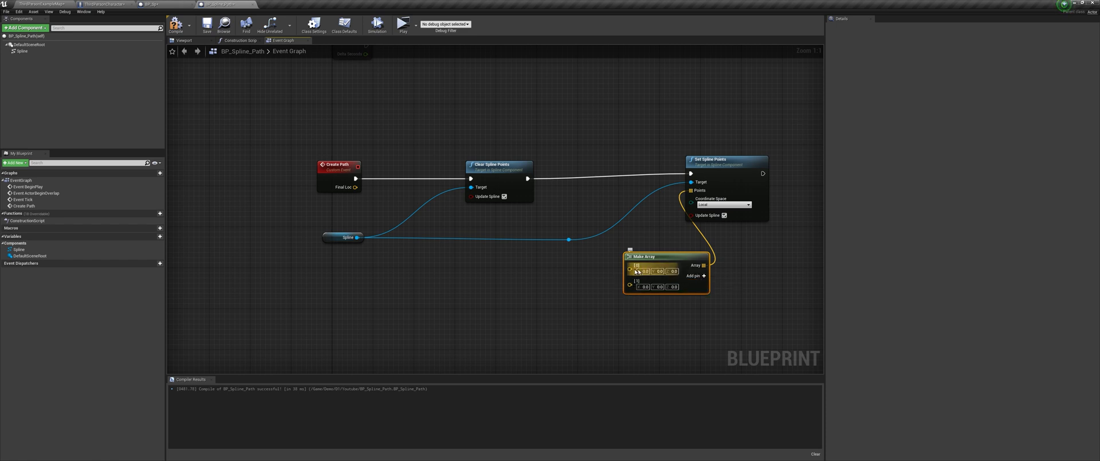
{"action": "right_click_drag", "start_coordinate": [640, 285], "coordinate": [560, 241]}
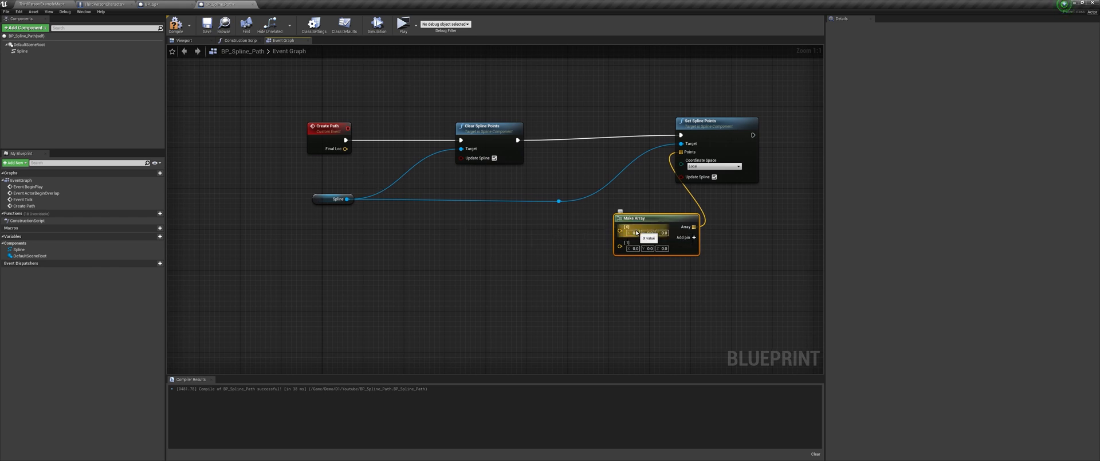
Step: Connect the Default Scene Root's GetWorldLocation to array element 0 and the event's Final Loc to element 1
{"action": "left_click_drag", "start_coordinate": [50, 44], "coordinate": [374, 247]}
{"action": "type", "text": "get world"}
{"action": "key", "text": "Up"}
{"action": "key", "text": "Up"}
{"action": "key", "text": "Up"}
{"action": "key", "text": "Return"}
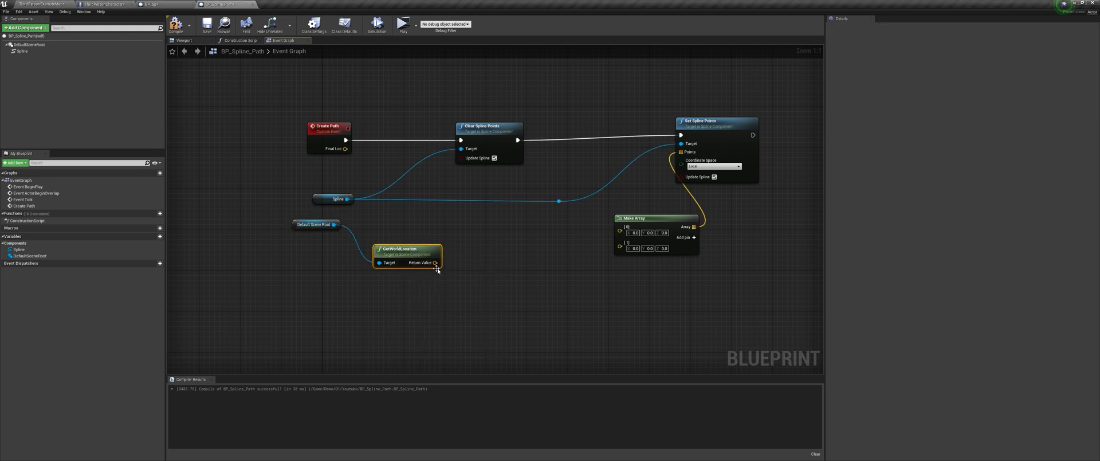
{"action": "left_click_drag", "start_coordinate": [429, 267], "coordinate": [619, 227]}
{"action": "left_click_drag", "start_coordinate": [487, 267], "coordinate": [284, 212]}
{"action": "left_click_drag", "start_coordinate": [418, 225], "coordinate": [393, 246]}
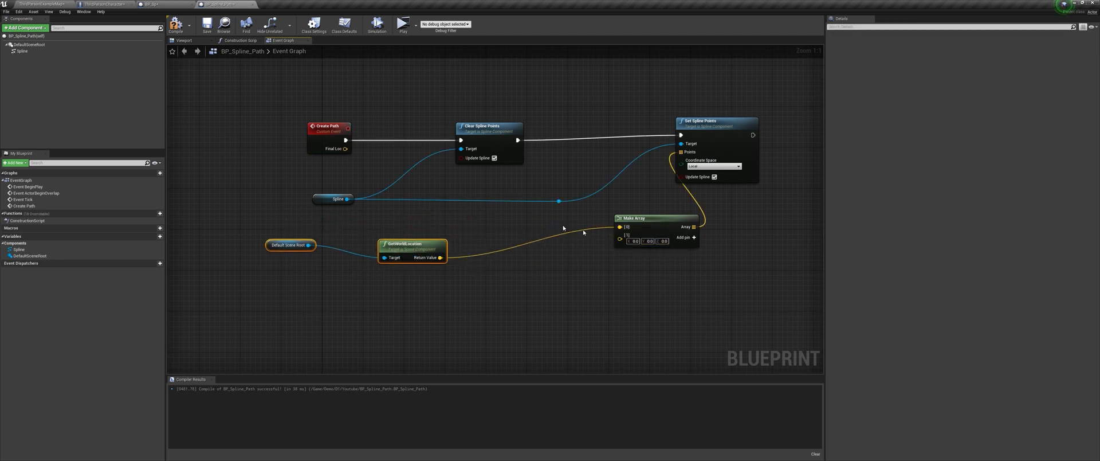
{"action": "left_click_drag", "start_coordinate": [346, 149], "coordinate": [620, 236]}
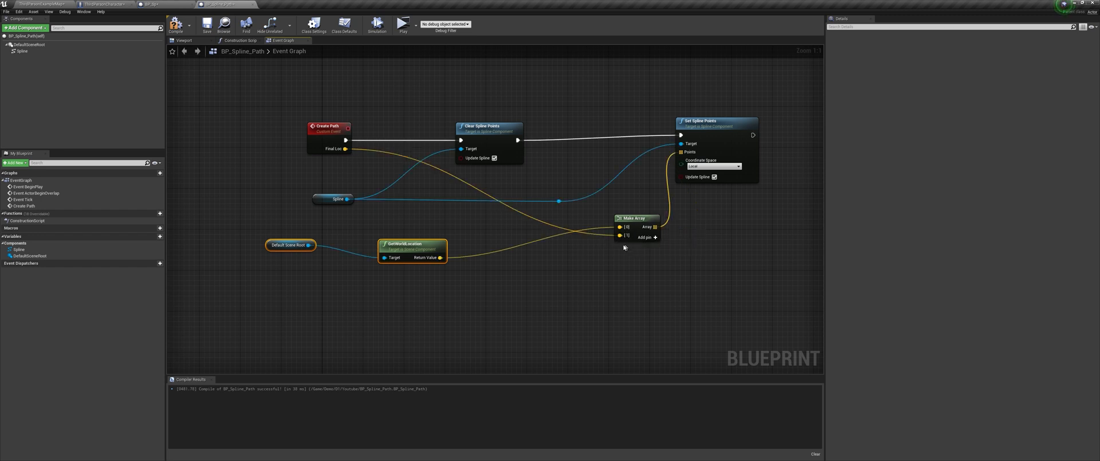
{"action": "right_click_drag", "start_coordinate": [629, 210], "coordinate": [482, 199]}
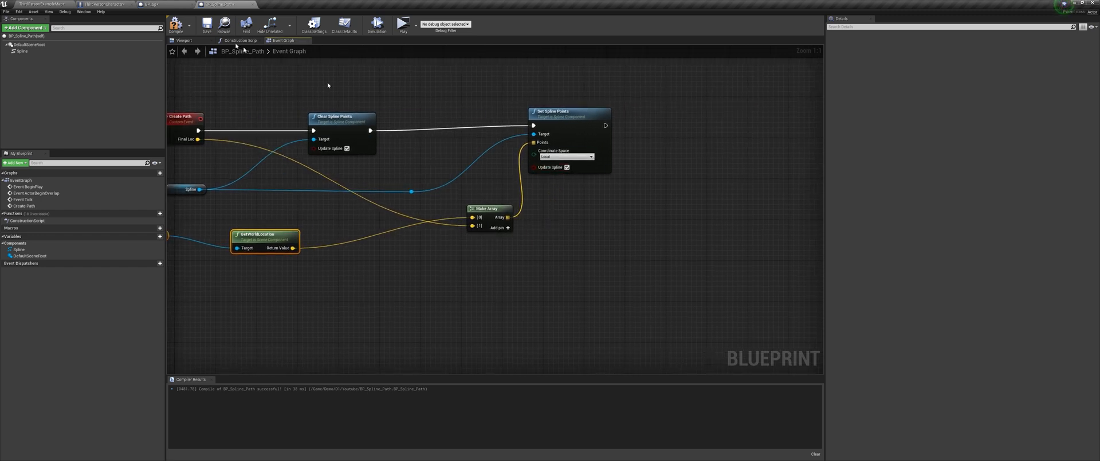
{"action": "left_click", "coordinate": [41, 4]}
{"action": "scroll", "coordinate": [627, 177], "scroll_direction": "down", "scroll_amount": 2}
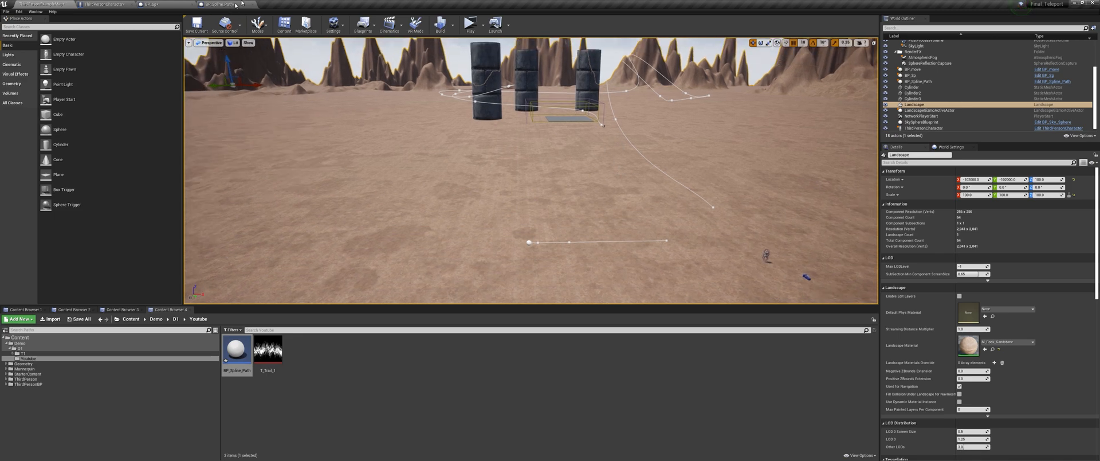
{"action": "left_click", "coordinate": [221, 5]}
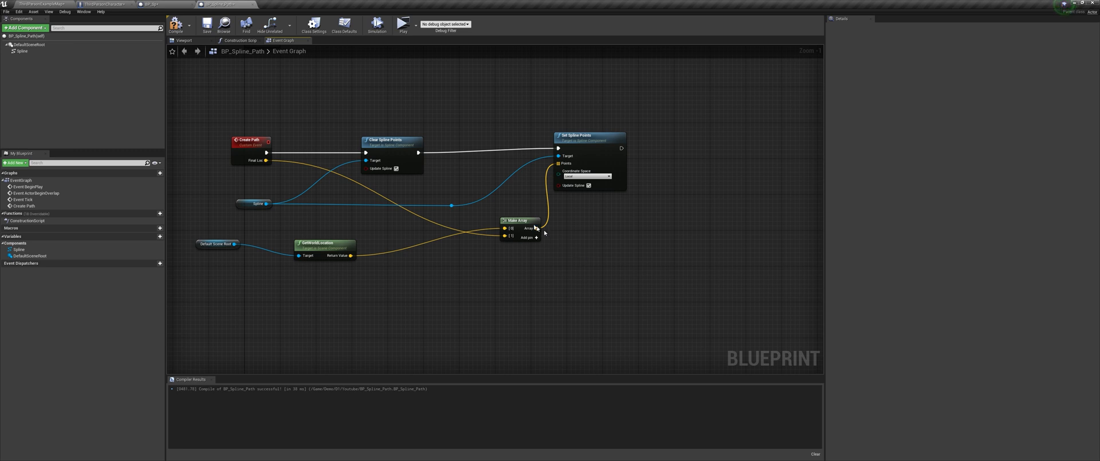
Step: Add a Set Tangent at Spline Point node targeting the Spline and run it after Set Spline Points
{"action": "left_click_drag", "start_coordinate": [452, 205], "coordinate": [615, 215]}
{"action": "type", "text": "set tang"}
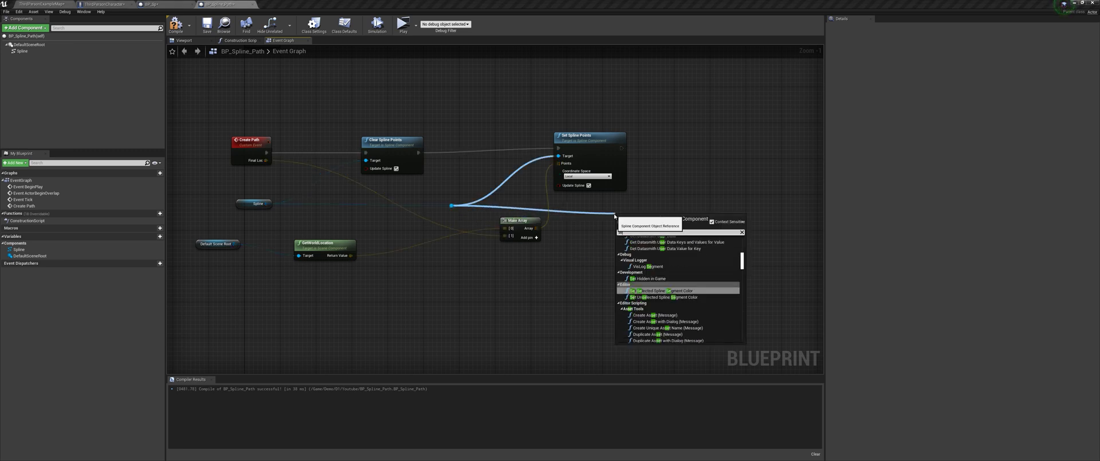
{"action": "type", "text": "e"}
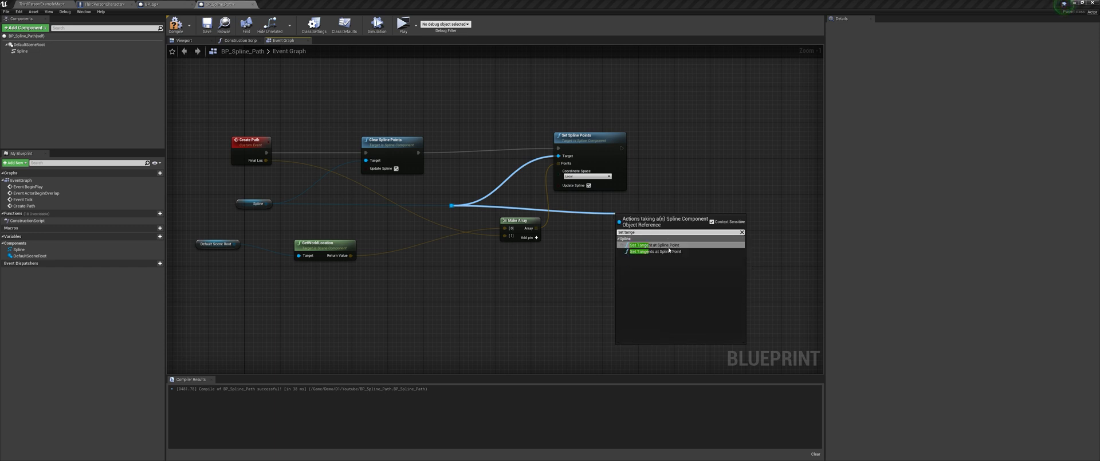
{"action": "left_click", "coordinate": [669, 247]}
{"action": "left_click_drag", "start_coordinate": [665, 225], "coordinate": [737, 179]}
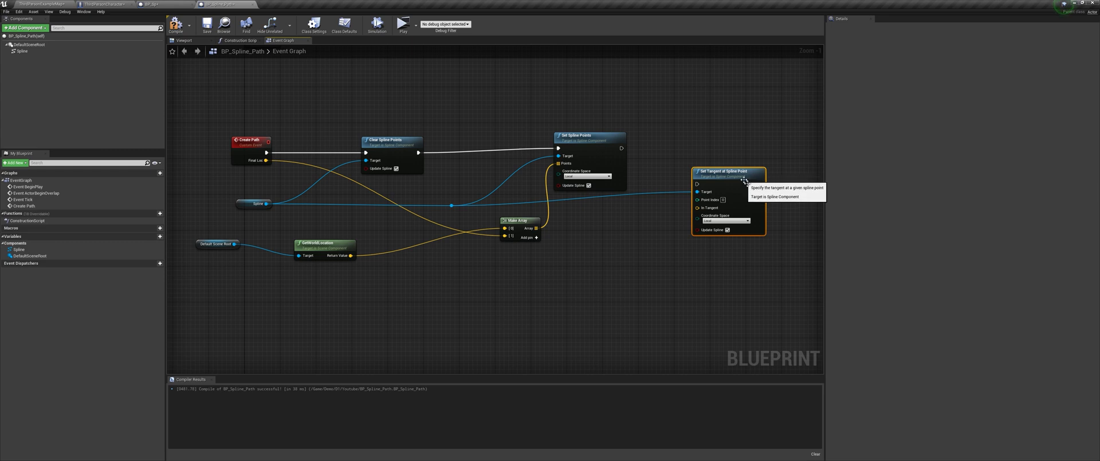
{"action": "scroll", "coordinate": [721, 206], "scroll_direction": "up", "scroll_amount": 1}
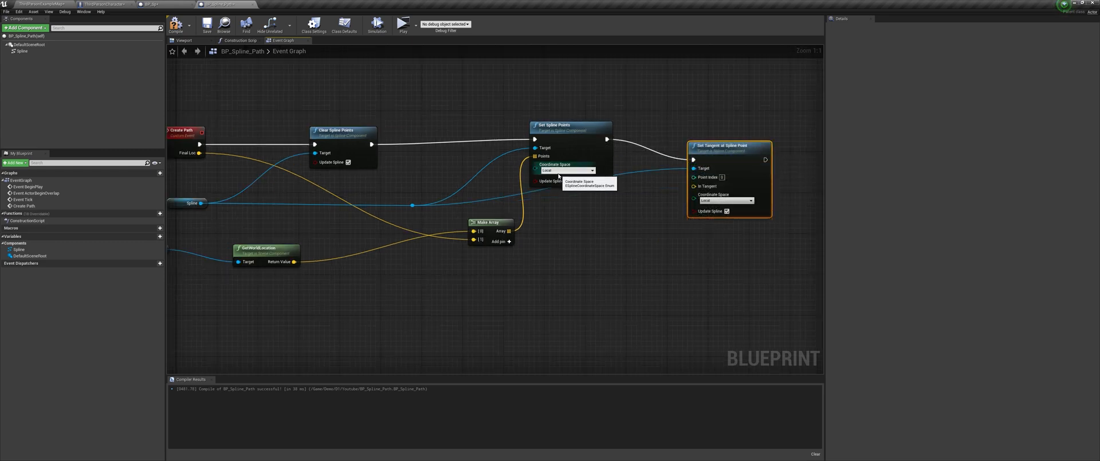
Step: Set the coordinate space of Set Spline Points to World and reroute the tangent node's target wire below the nodes
{"action": "left_click", "coordinate": [558, 171]}
{"action": "left_click", "coordinate": [555, 180]}
{"action": "right_click_drag", "start_coordinate": [639, 175], "coordinate": [549, 185]}
{"action": "left_click", "coordinate": [549, 185]}
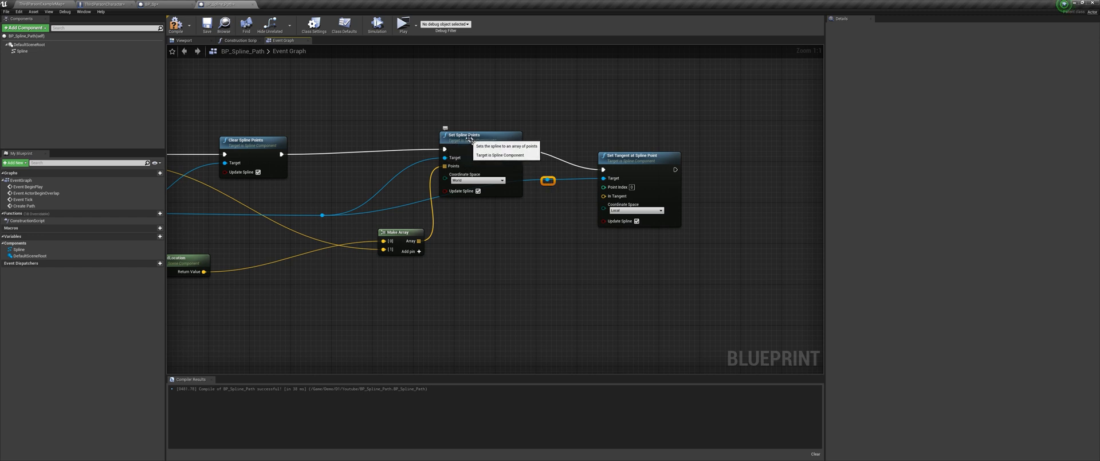
{"action": "double_click", "coordinate": [548, 182]}
{"action": "left_click_drag", "start_coordinate": [549, 184], "coordinate": [553, 218]}
{"action": "left_click_drag", "start_coordinate": [644, 160], "coordinate": [650, 138]}
{"action": "right_click_drag", "start_coordinate": [687, 154], "coordinate": [682, 176]}
{"action": "right_click_drag", "start_coordinate": [752, 139], "coordinate": [636, 143]}
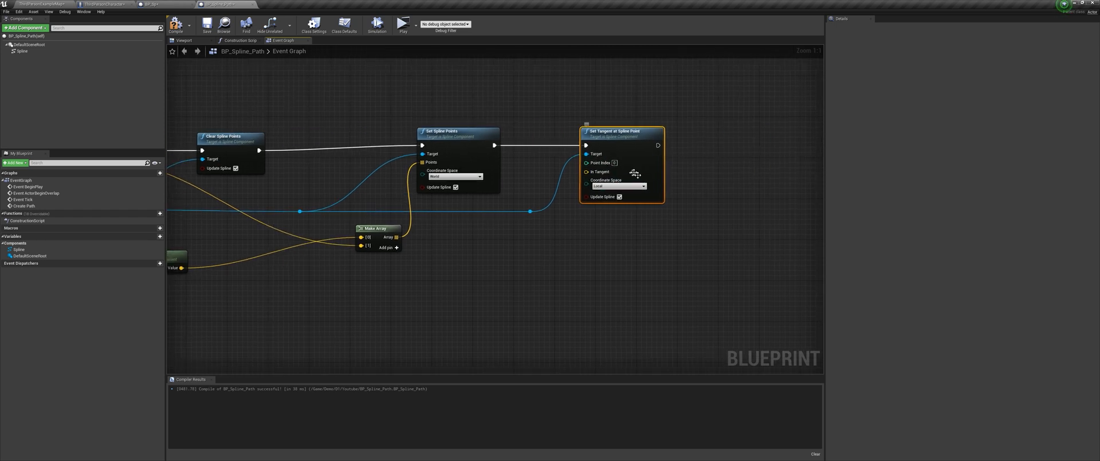
Step: Duplicate the Set Tangent at Spline Point node, run the copy after the original and set its Point Index to 1
{"action": "key", "text": "ctrl+c"}
{"action": "key", "text": "ctrl+v"}
{"action": "left_click_drag", "start_coordinate": [697, 166], "coordinate": [768, 140]}
{"action": "left_click_drag", "start_coordinate": [658, 145], "coordinate": [743, 137]}
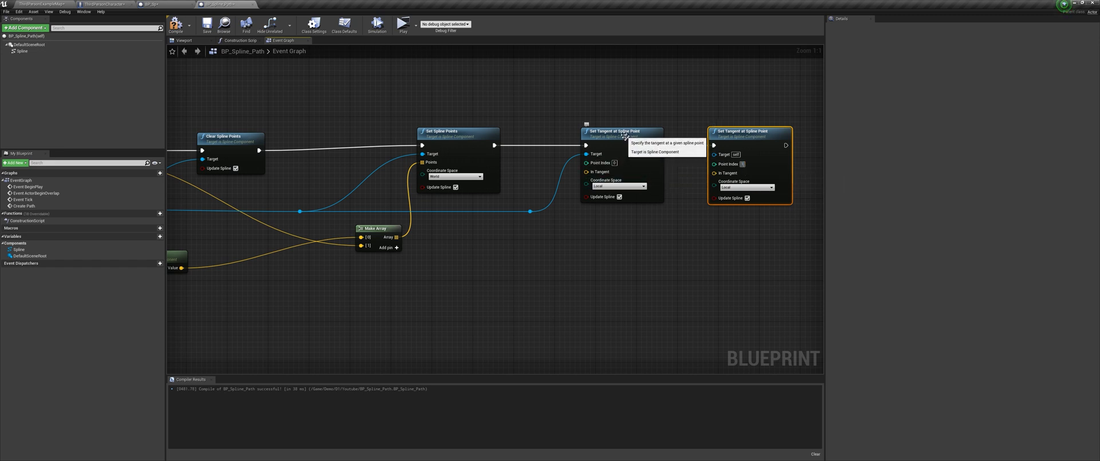
{"action": "right_click_drag", "start_coordinate": [630, 139], "coordinate": [556, 122]}
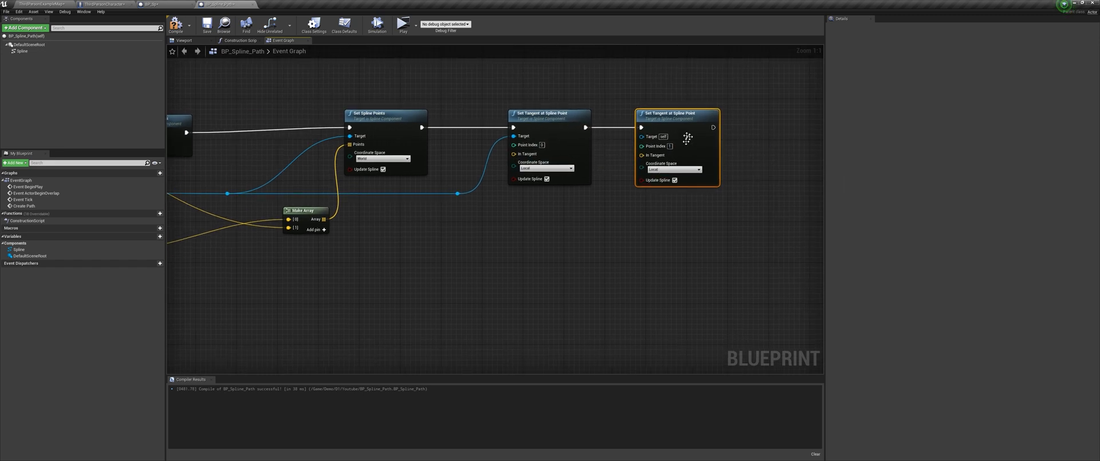
Step: Add a vector subtraction node that subtracts the event's Final Loc from GetWorldLocation's return value
{"action": "scroll", "coordinate": [247, 256], "scroll_direction": "down", "scroll_amount": 1}
{"action": "right_click_drag", "start_coordinate": [248, 255], "coordinate": [427, 216]}
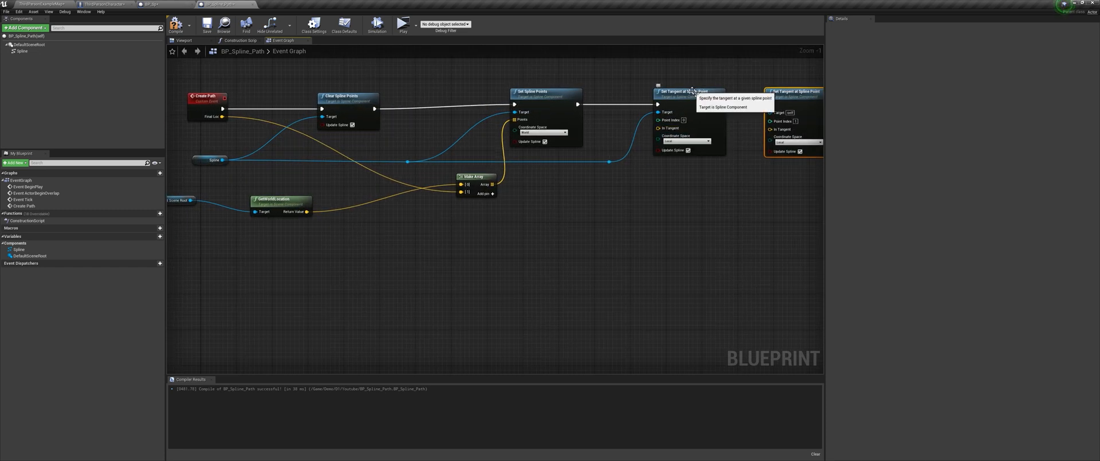
{"action": "left_click_drag", "start_coordinate": [222, 116], "coordinate": [422, 239]}
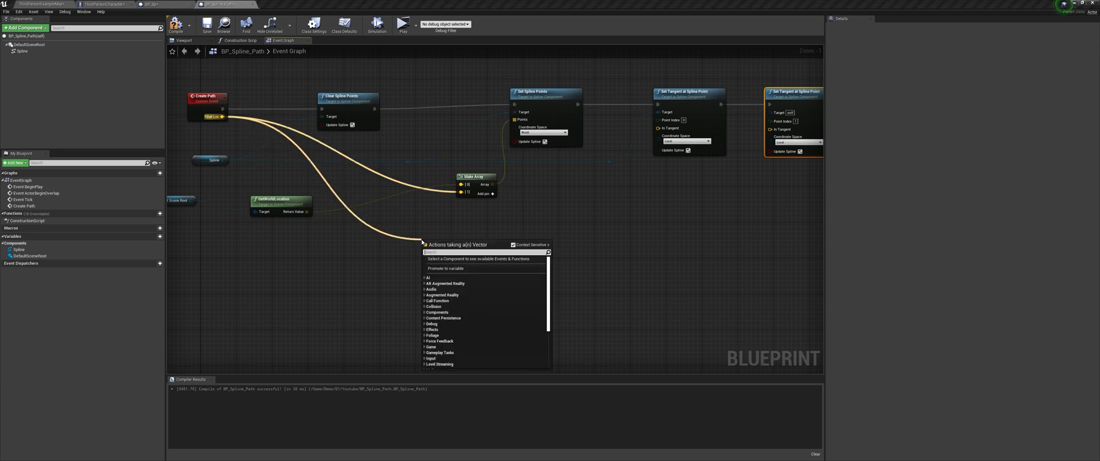
{"action": "type", "text": "-"}
{"action": "key", "text": "Down"}
{"action": "key", "text": "Return"}
{"action": "left_click_drag", "start_coordinate": [307, 211], "coordinate": [424, 244]}
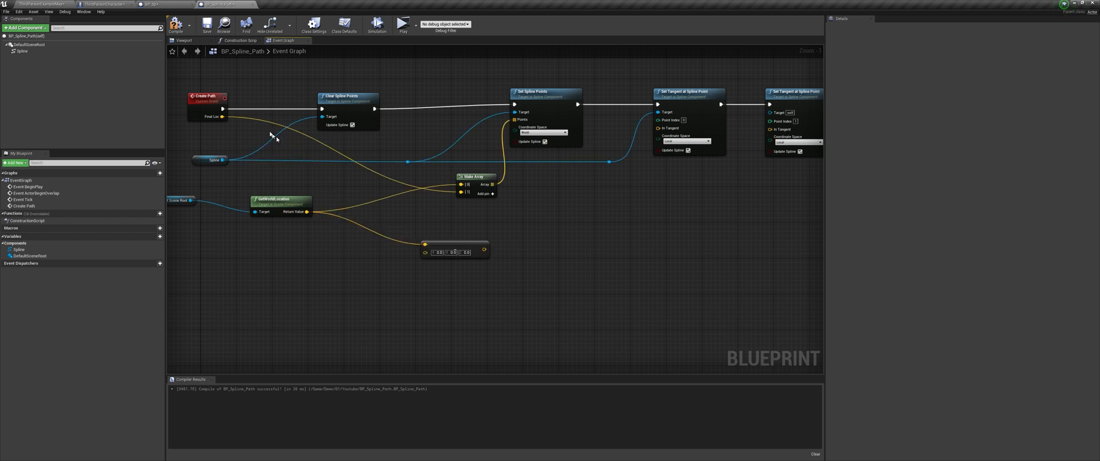
{"action": "left_click_drag", "start_coordinate": [223, 116], "coordinate": [425, 251]}
Step: Feed the subtraction result into a VectorLength node placed beside it
{"action": "right_click_drag", "start_coordinate": [389, 266], "coordinate": [342, 267]}
{"action": "left_click_drag", "start_coordinate": [396, 248], "coordinate": [432, 251]}
{"action": "type", "text": "len"}
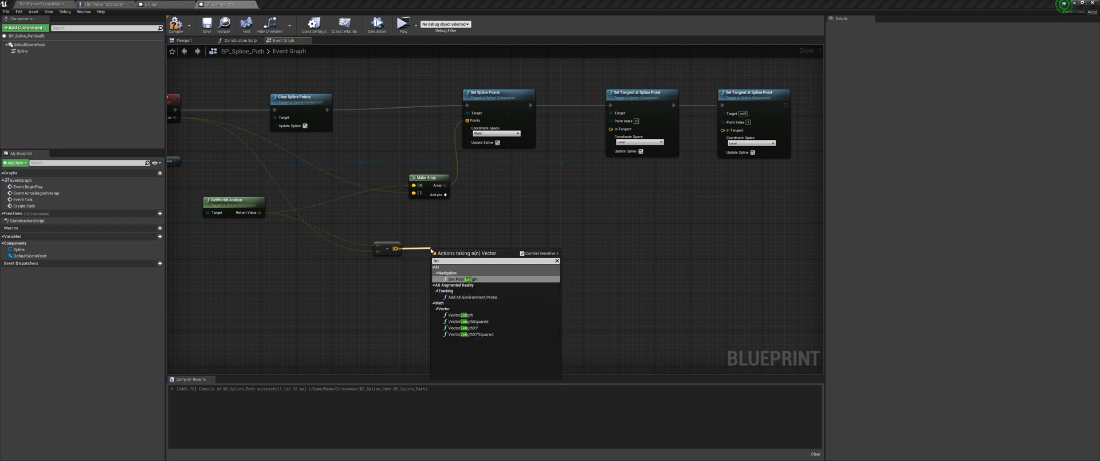
{"action": "left_click", "coordinate": [465, 314]}
{"action": "left_click_drag", "start_coordinate": [453, 253], "coordinate": [438, 240]}
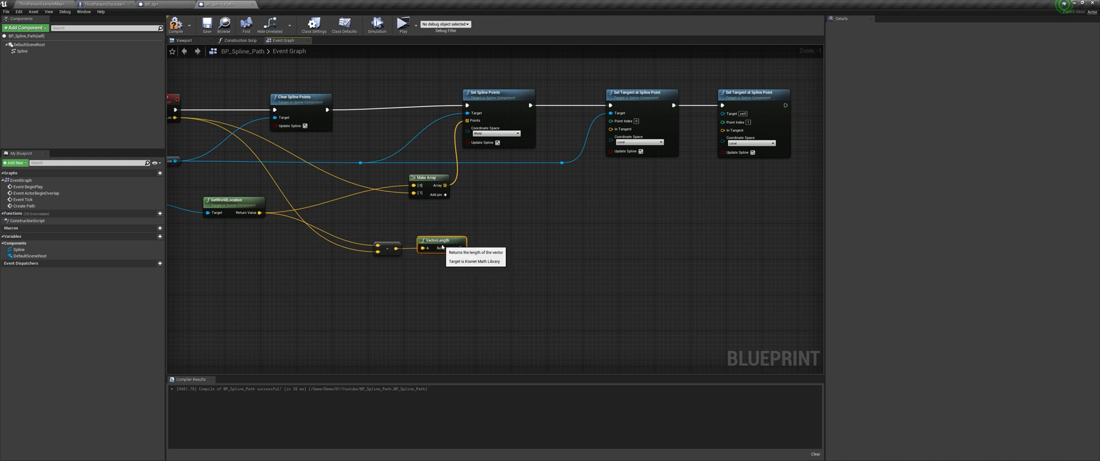
Step: Multiply the vector length by a new float variable named Curve using a float * float node, placing Curve below VectorLength
{"action": "left_click_drag", "start_coordinate": [460, 247], "coordinate": [507, 248]}
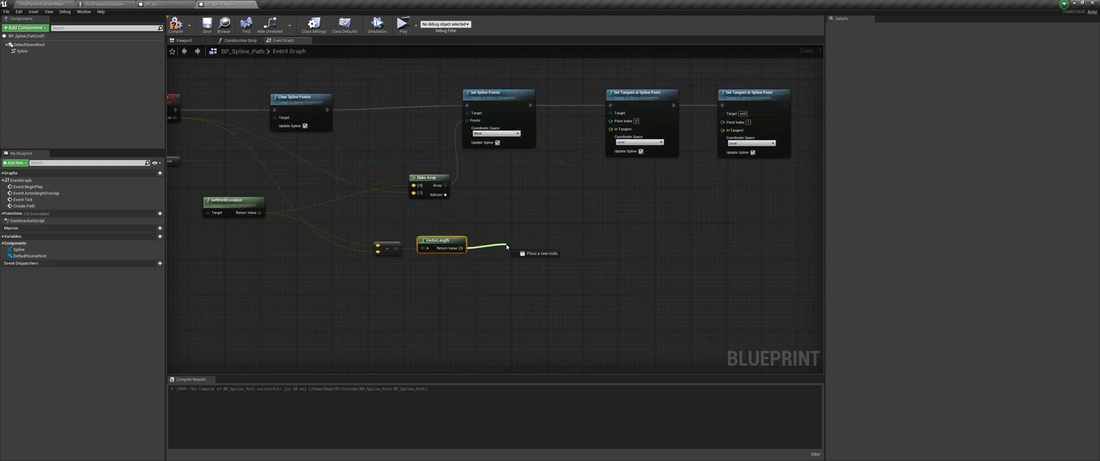
{"action": "type", "text": "*"}
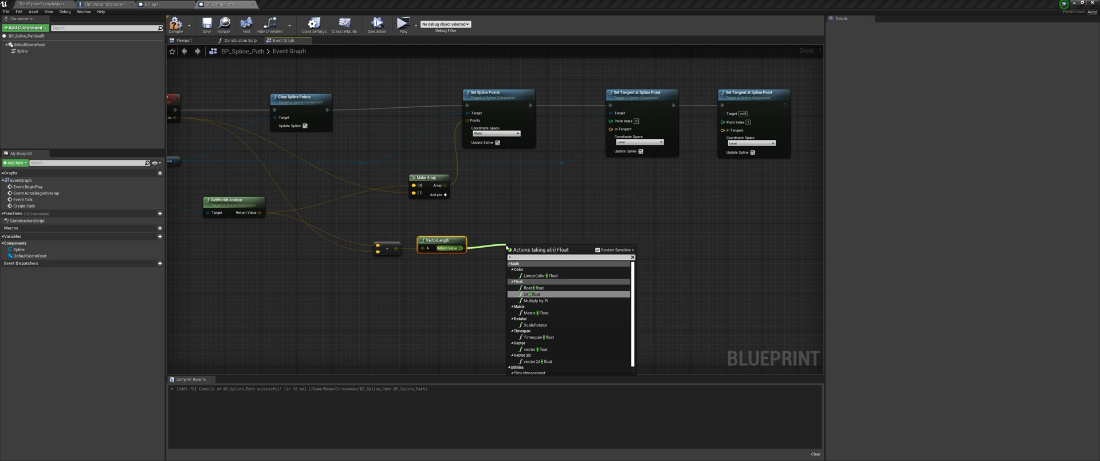
{"action": "left_click", "coordinate": [547, 287]}
{"action": "left_click_drag", "start_coordinate": [542, 249], "coordinate": [439, 298]}
{"action": "left_click", "coordinate": [463, 323]}
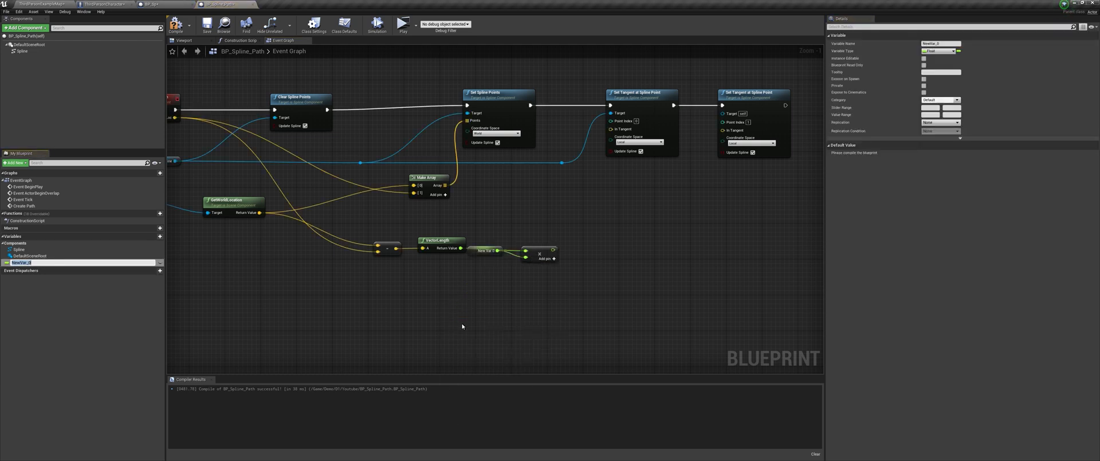
{"action": "type", "text": "Curve"}
{"action": "key", "text": "Return"}
{"action": "left_click_drag", "start_coordinate": [485, 250], "coordinate": [439, 272]}
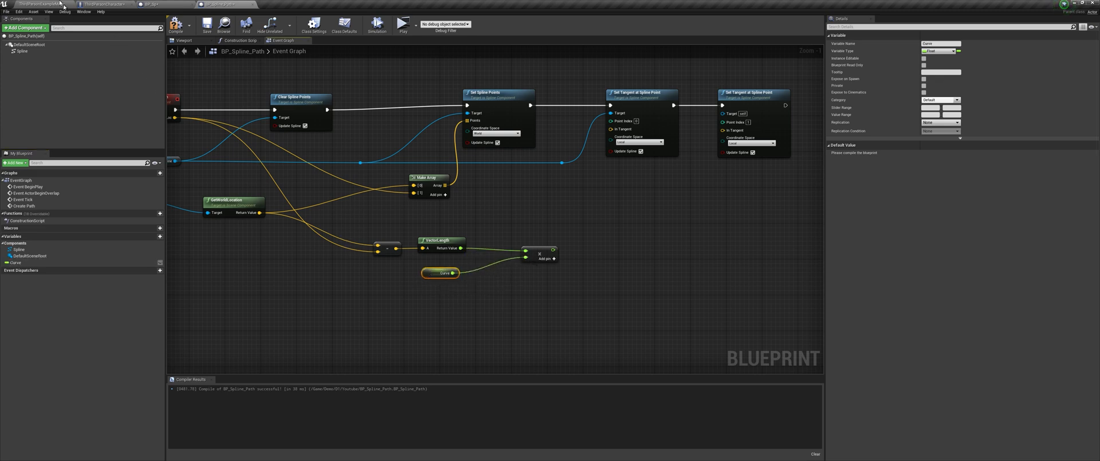
{"action": "left_click", "coordinate": [64, 6]}
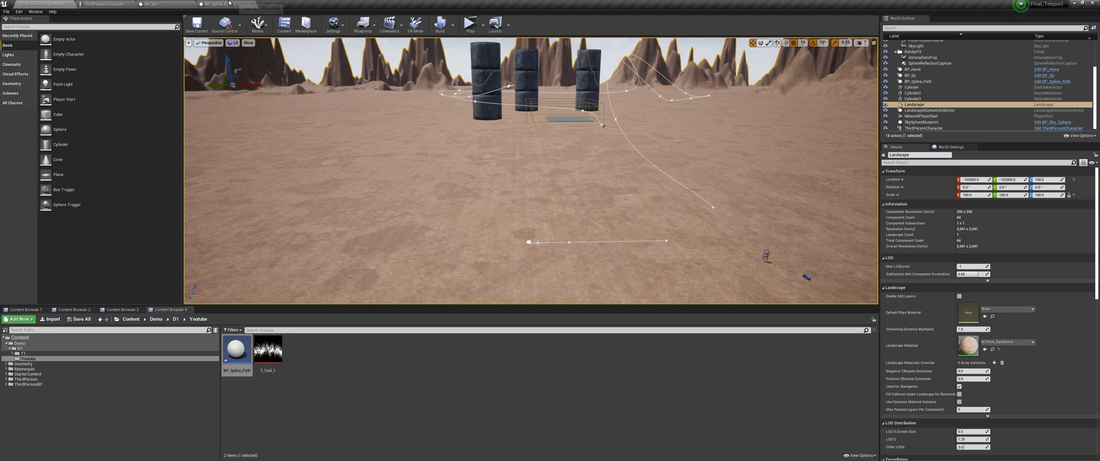
{"action": "left_click", "coordinate": [241, 5]}
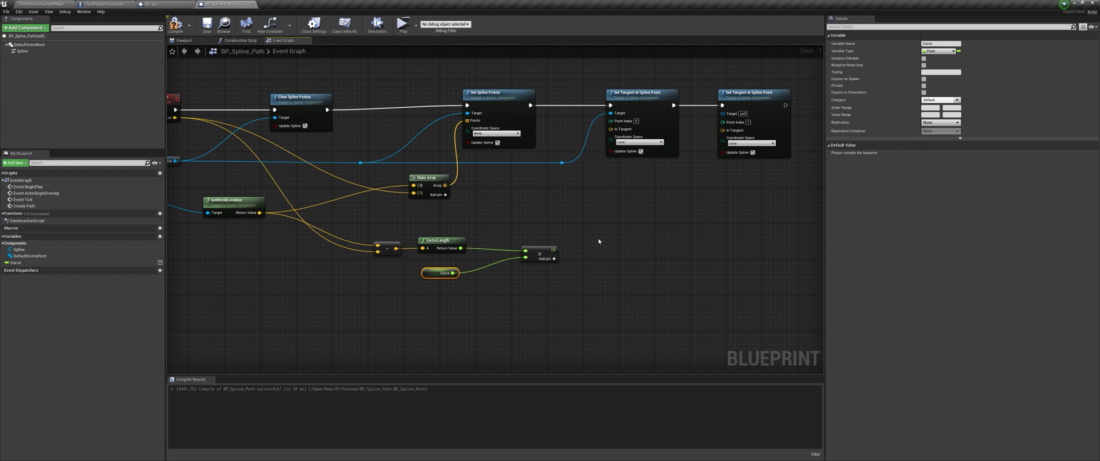
Step: Add a Make Vector node and connect the multiplication result to its Z input
{"action": "right_click_drag", "start_coordinate": [533, 238], "coordinate": [562, 220]}
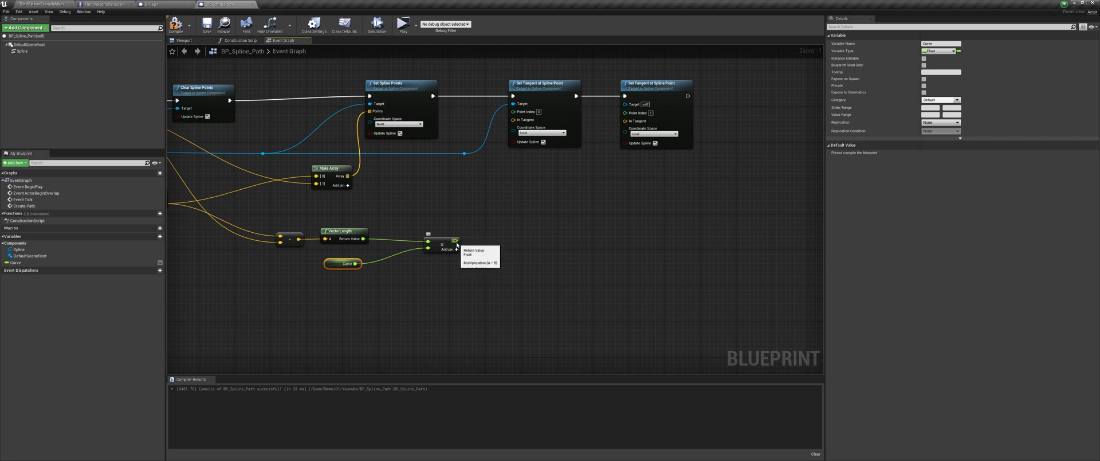
{"action": "right_click", "coordinate": [482, 209]}
{"action": "type", "text": "make vec"}
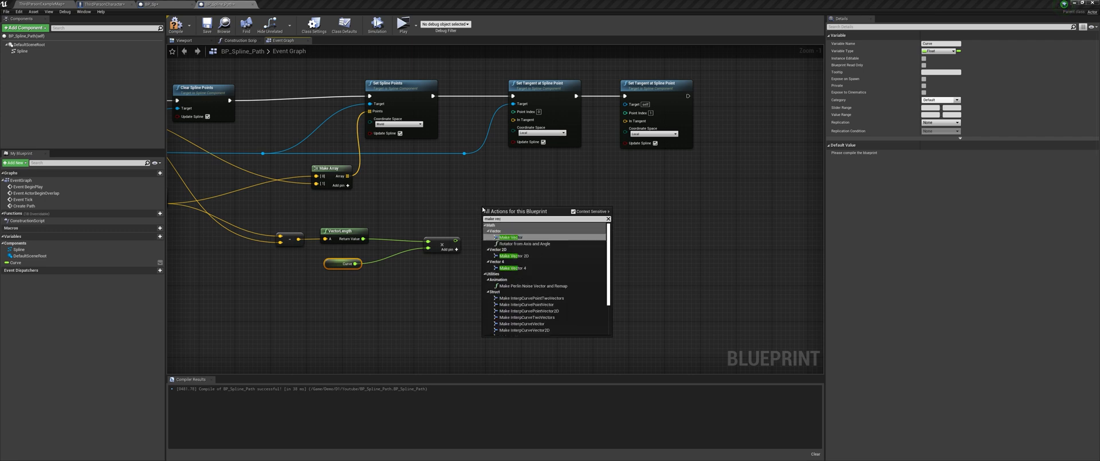
{"action": "left_click", "coordinate": [509, 237]}
{"action": "left_click_drag", "start_coordinate": [516, 217], "coordinate": [547, 212]}
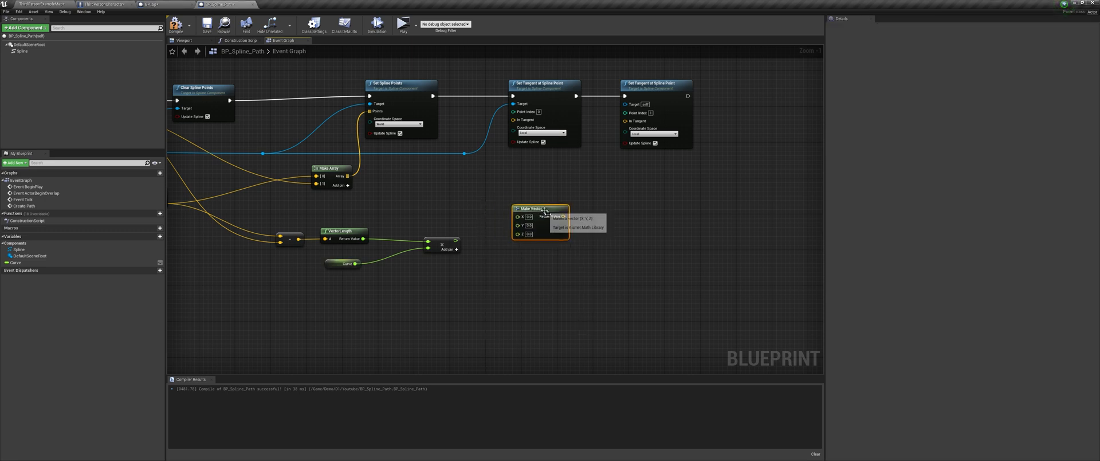
{"action": "left_click_drag", "start_coordinate": [455, 240], "coordinate": [522, 235]}
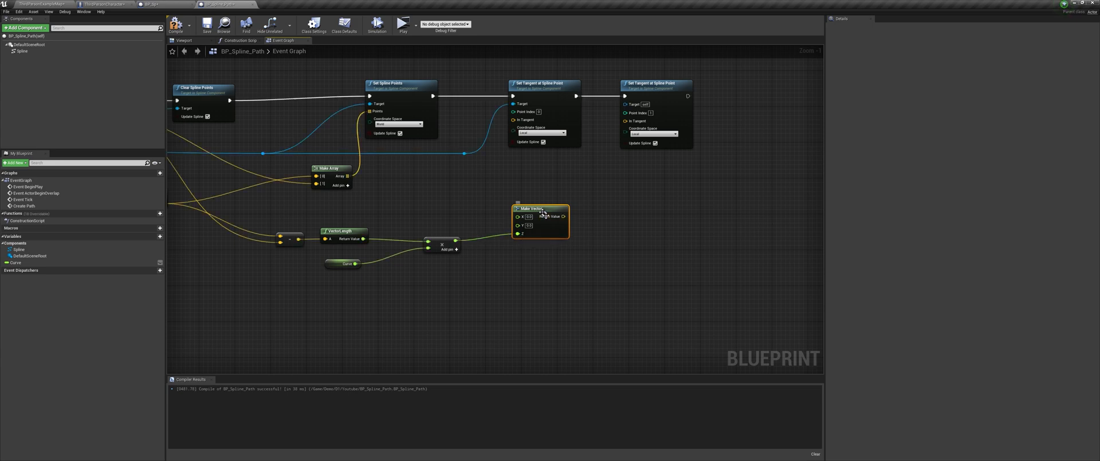
Step: In the level, raise the tangent handle of BP_Spline_Path's first spline point and shift it sideways to bend the curve
{"action": "left_click", "coordinate": [74, 3]}
{"action": "mouse_move", "coordinate": [557, 255]}
{"action": "right_mouse_down"}
{"action": "mouse_move", "coordinate": [556, 233]}
{"action": "mouse_move", "coordinate": [570, 248]}
{"action": "right_mouse_up"}
{"action": "left_click", "coordinate": [553, 255]}
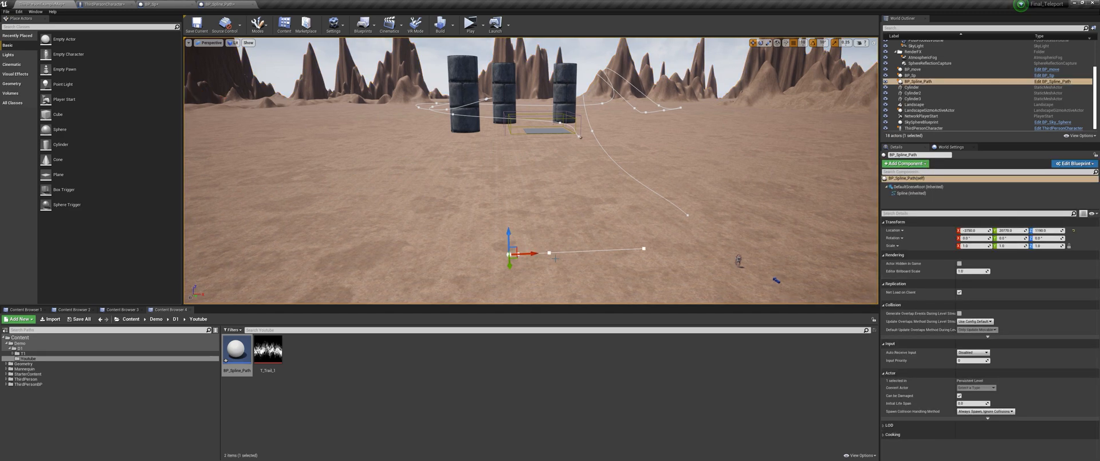
{"action": "left_click", "coordinate": [550, 253]}
{"action": "left_click_drag", "start_coordinate": [552, 231], "coordinate": [561, 163]}
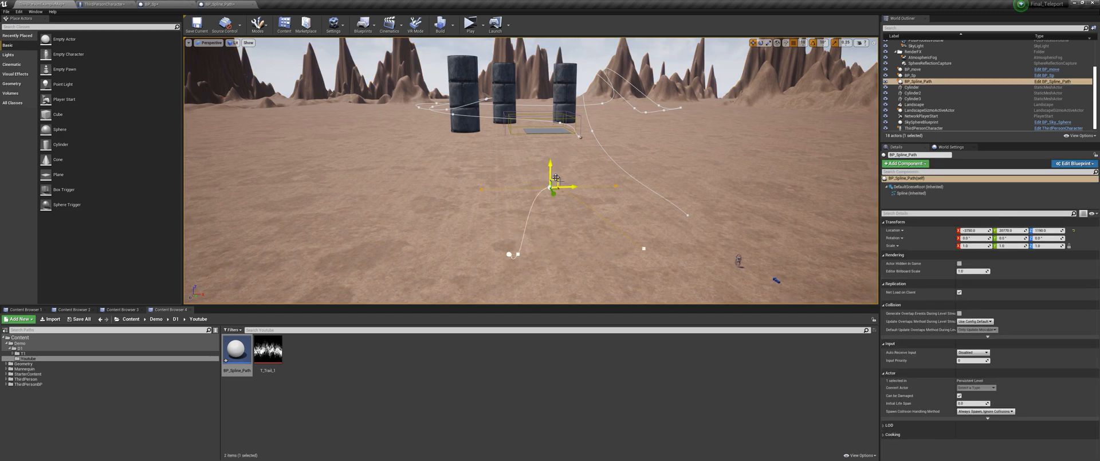
{"action": "right_click_drag", "start_coordinate": [568, 220], "coordinate": [578, 196]}
{"action": "key", "text": "a"}
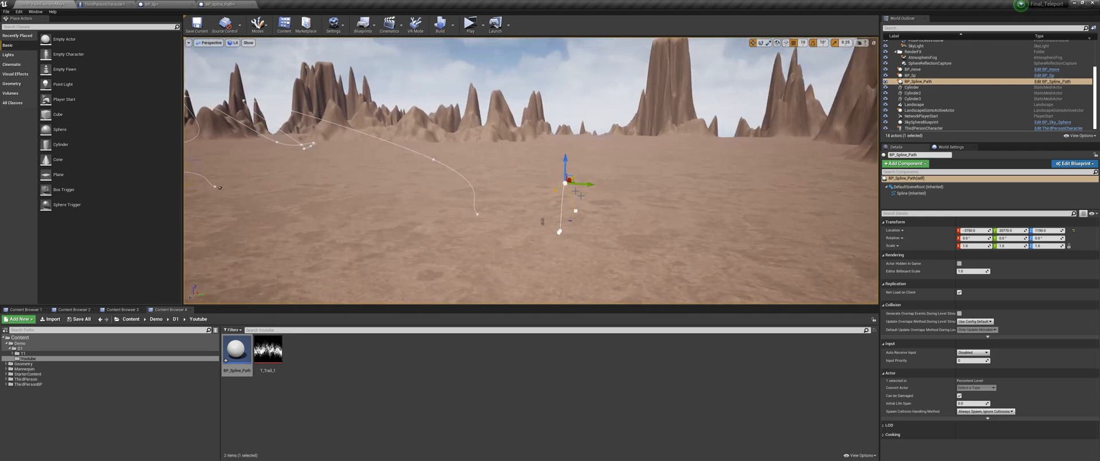
{"action": "left_click_drag", "start_coordinate": [588, 185], "coordinate": [594, 215]}
{"action": "key", "text": "d"}
{"action": "right_click_drag", "start_coordinate": [594, 216], "coordinate": [470, 197]}
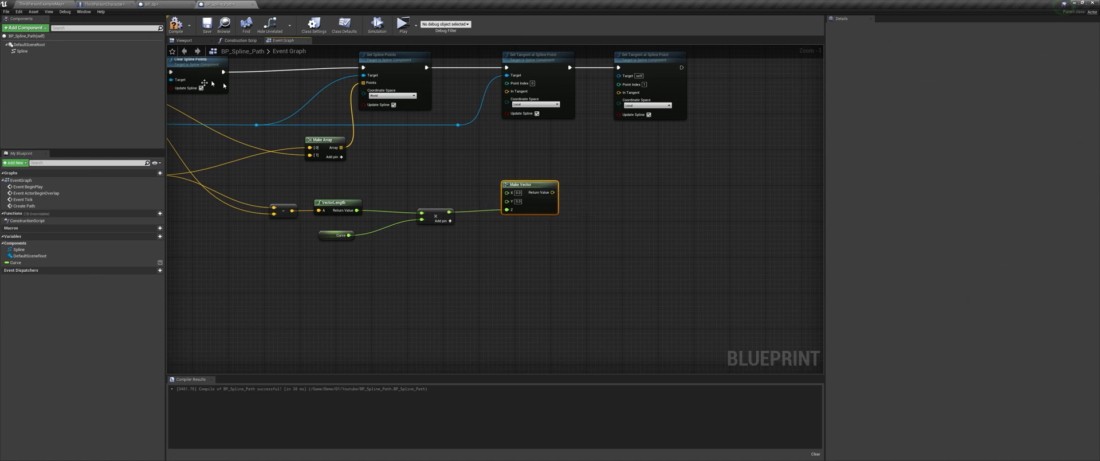
Step: In the BP_Spline_Path graph, connect Make Vector's return value to the first tangent node's In Tangent and make room around both tangent nodes
{"action": "right_click_drag", "start_coordinate": [553, 192], "coordinate": [501, 213]}
{"action": "left_click_drag", "start_coordinate": [499, 213], "coordinate": [463, 112]}
{"action": "left_click_drag", "start_coordinate": [463, 113], "coordinate": [463, 113]}
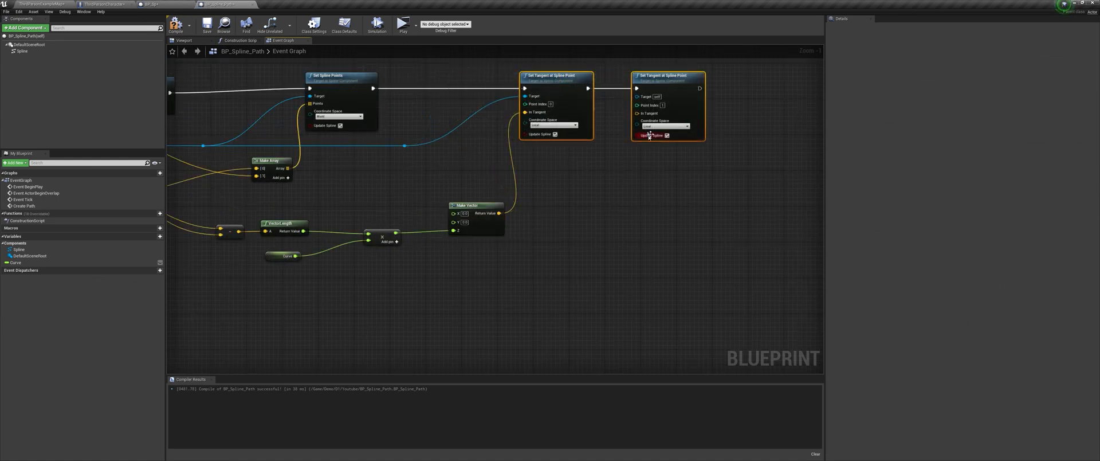
Step: Multiply the Make Vector result by -1 with a vector * float node and connect it to the second tangent node's In Tangent
{"action": "left_click_drag", "start_coordinate": [499, 213], "coordinate": [561, 208]}
{"action": "type", "text": "*"}
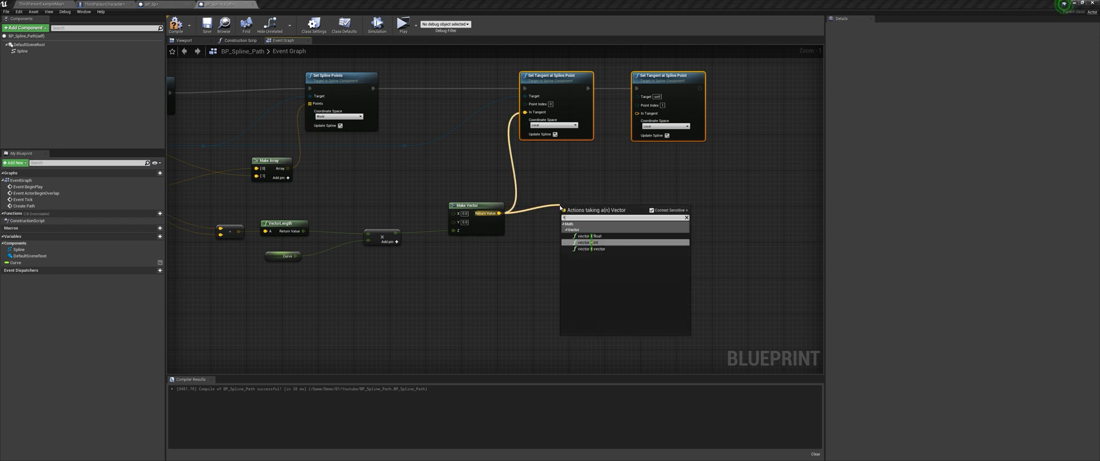
{"action": "left_click", "coordinate": [590, 229]}
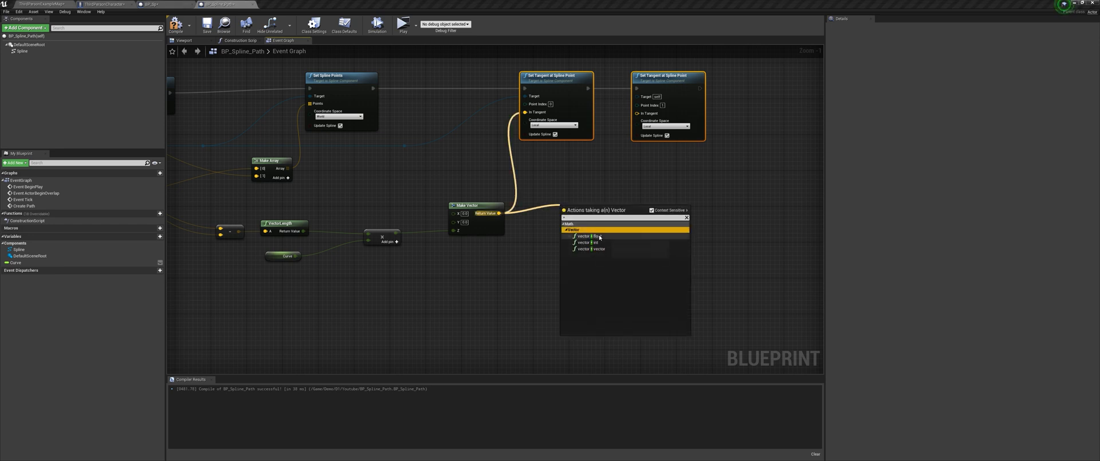
{"action": "left_click", "coordinate": [599, 236]}
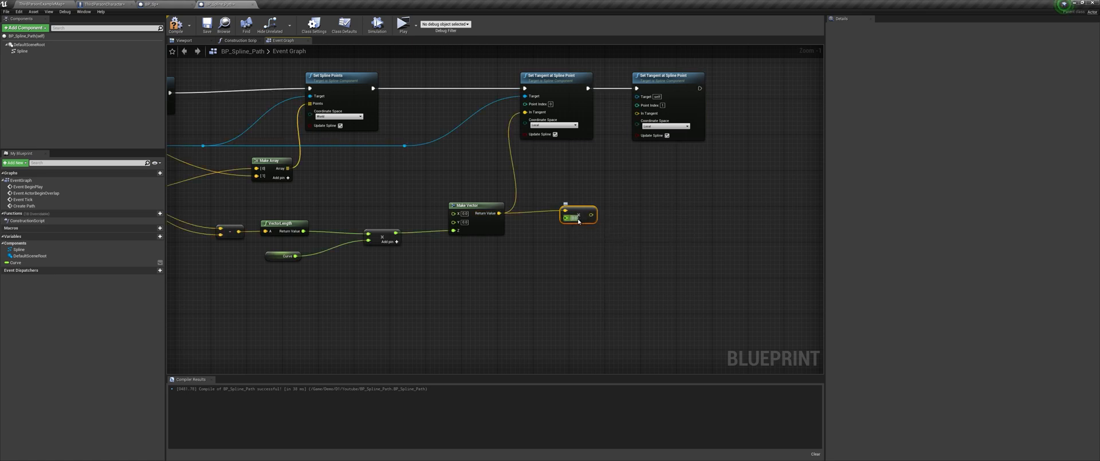
{"action": "left_click", "coordinate": [576, 218]}
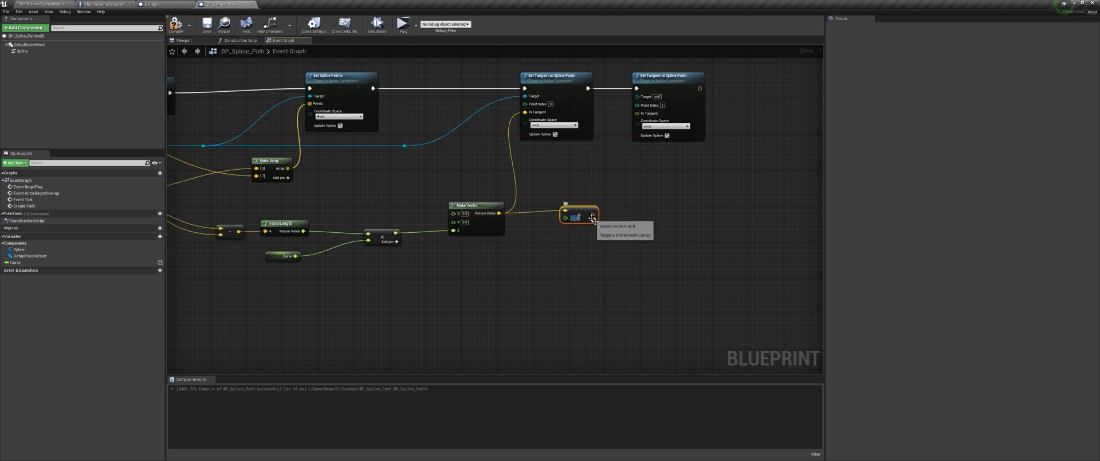
{"action": "type", "text": "-1"}
{"action": "left_click_drag", "start_coordinate": [591, 214], "coordinate": [637, 113]}
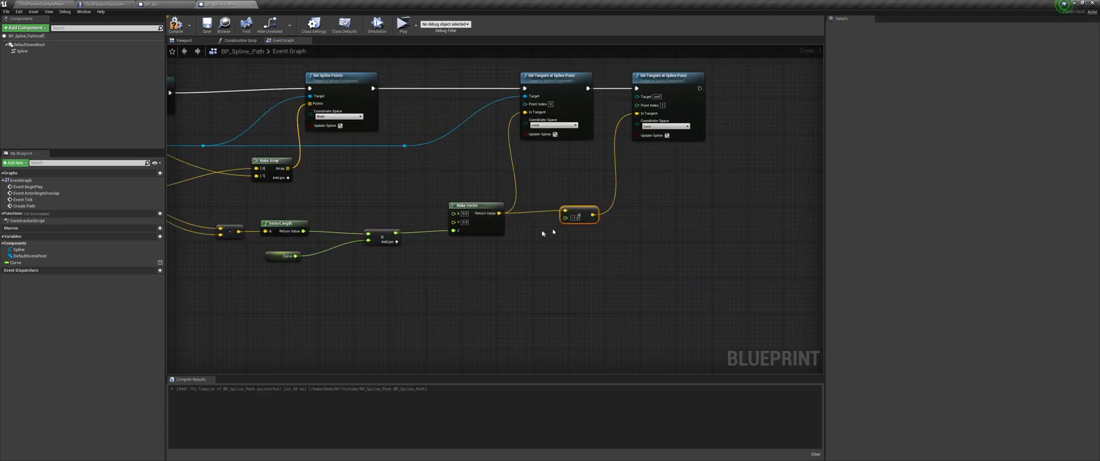
Step: Compile the BP_Spline_Path blueprint
{"action": "scroll", "coordinate": [544, 232], "scroll_direction": "down", "scroll_amount": 2}
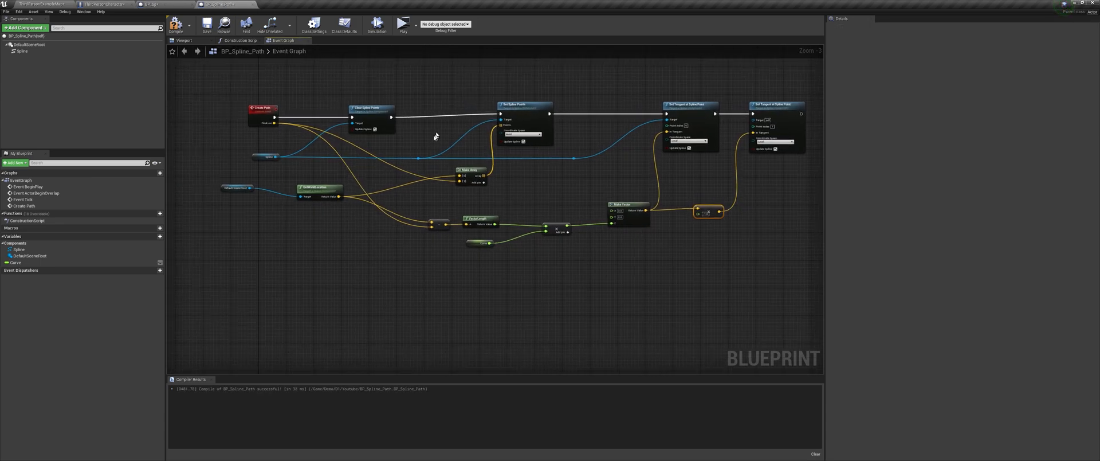
{"action": "scroll", "coordinate": [335, 119], "scroll_direction": "down", "scroll_amount": 1}
{"action": "left_click", "coordinate": [176, 24]}
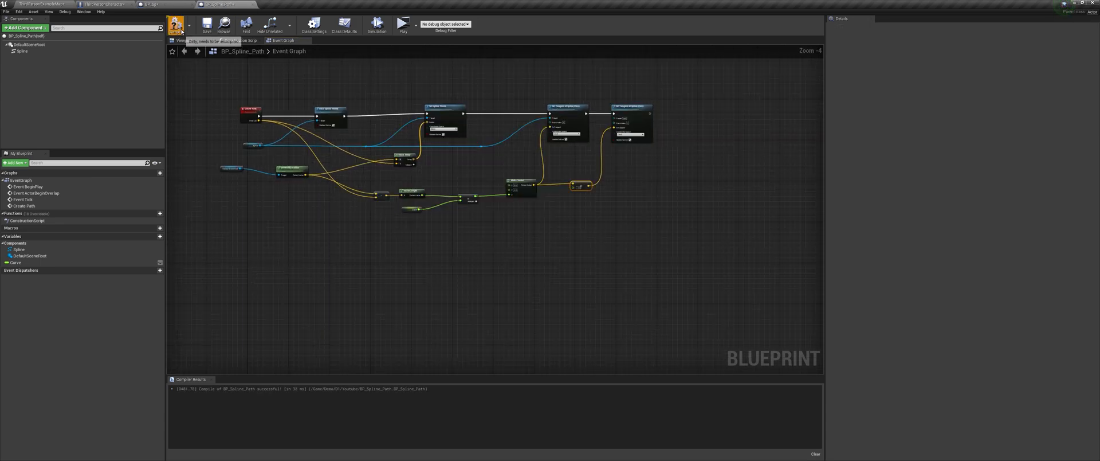
Step: Connect the spline reference's reroute point to the second Set Tangent at Spline Point node's Target in the BP_Spline_Path graph
{"action": "scroll", "coordinate": [548, 181], "scroll_direction": "up", "scroll_amount": 4}
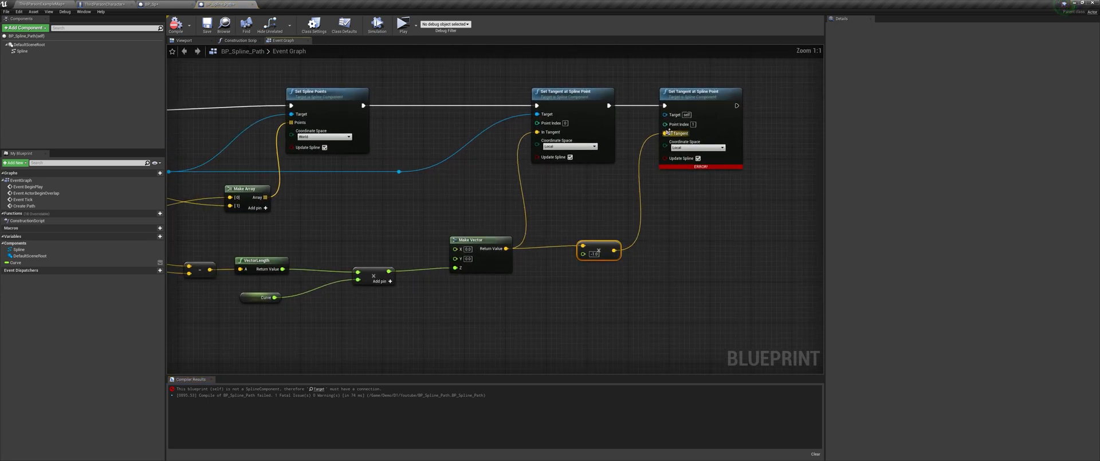
{"action": "left_click_drag", "start_coordinate": [399, 172], "coordinate": [680, 120]}
{"action": "right_click_drag", "start_coordinate": [365, 172], "coordinate": [597, 158]}
{"action": "right_click_drag", "start_coordinate": [504, 167], "coordinate": [241, 212]}
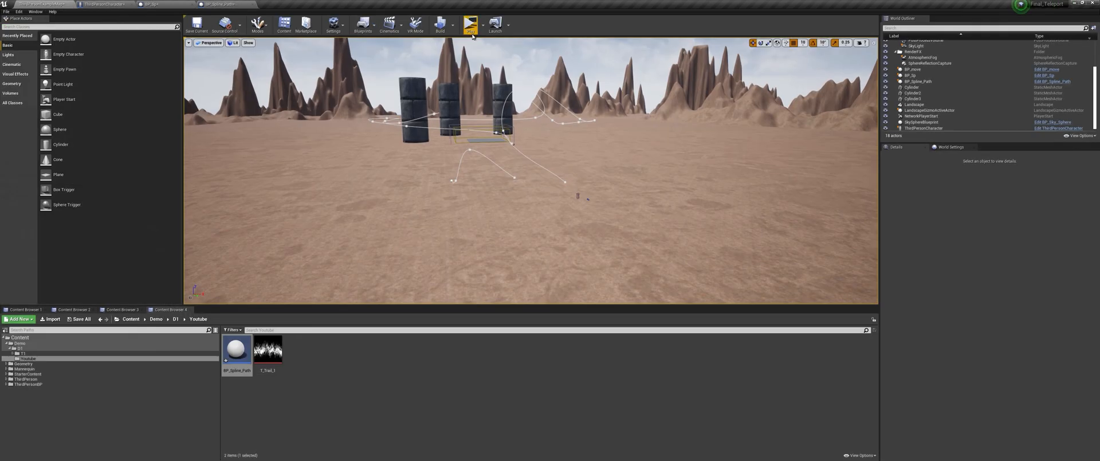
Step: Play the level in a new window to check the character and camera control, and stop the preview
{"action": "left_click", "coordinate": [471, 26]}
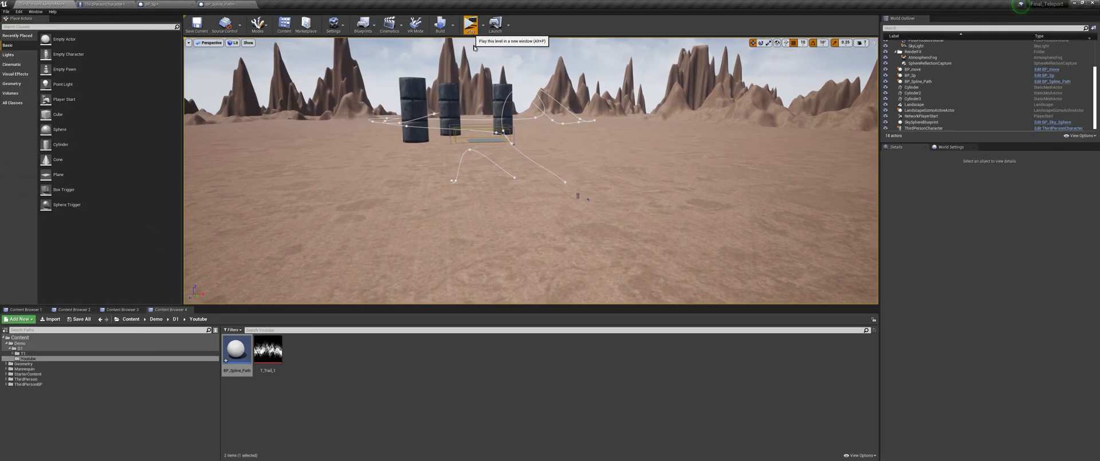
{"action": "left_click", "coordinate": [524, 191]}
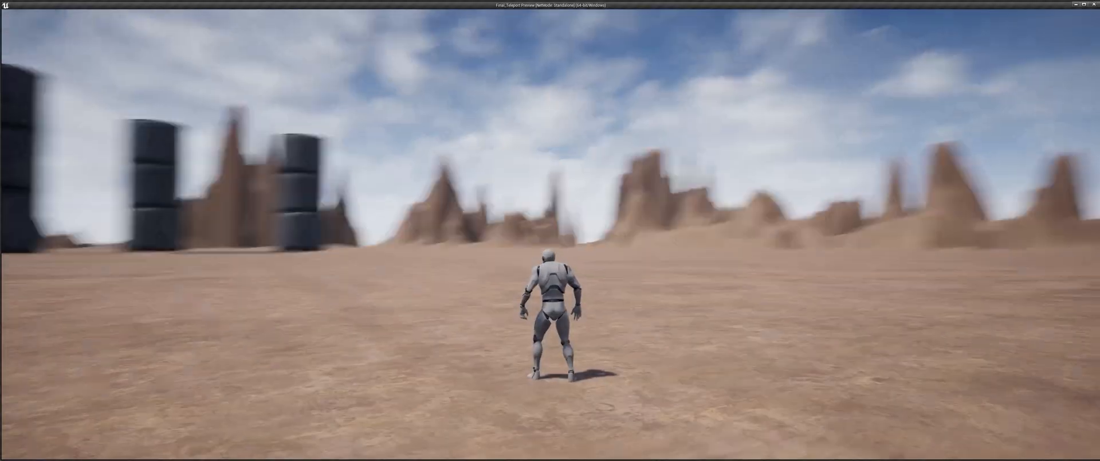
{"action": "key", "text": "Escape"}
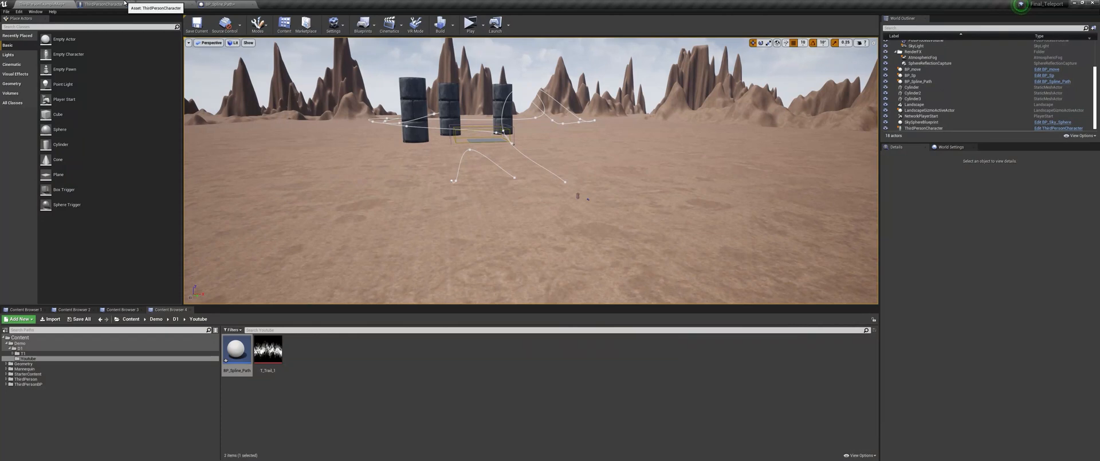
Step: Add a Get Player Controller node below Event BeginPlay in the ThirdPersonCharacter event graph
{"action": "left_click", "coordinate": [121, 4]}
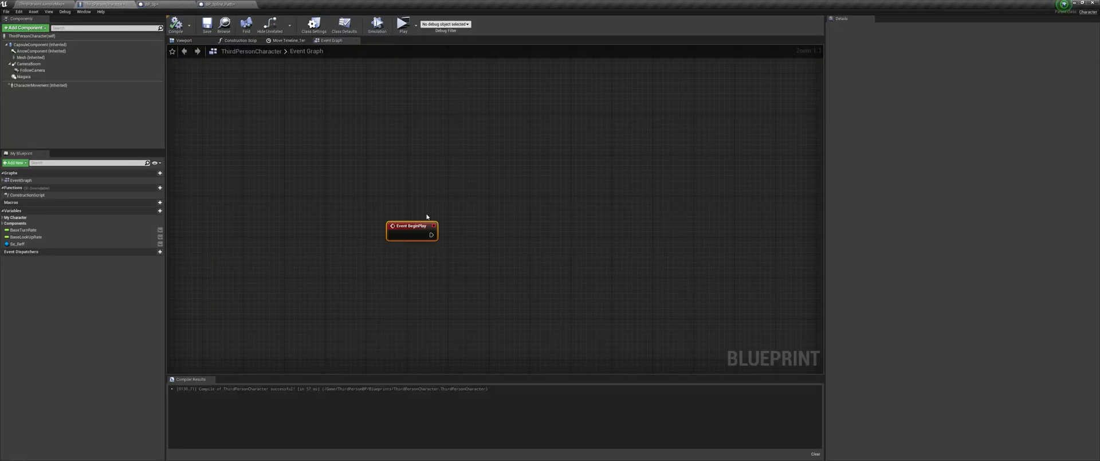
{"action": "right_click", "coordinate": [375, 210]}
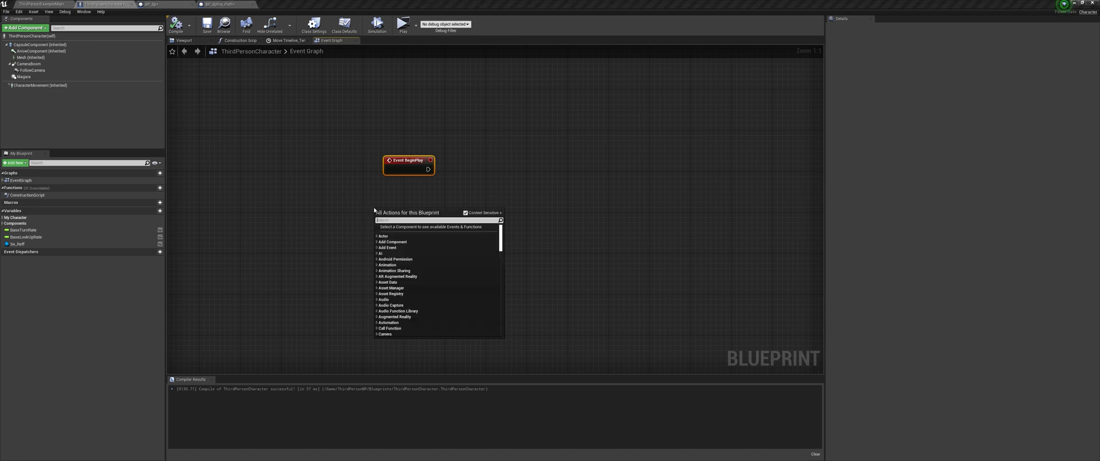
{"action": "type", "text": "get pla"}
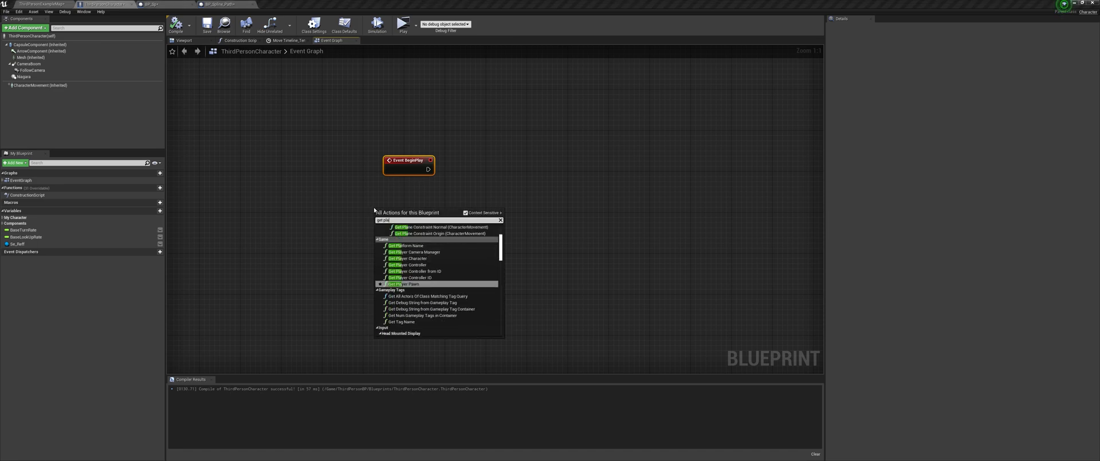
{"action": "type", "text": "yer controller"}
{"action": "key", "text": "Return"}
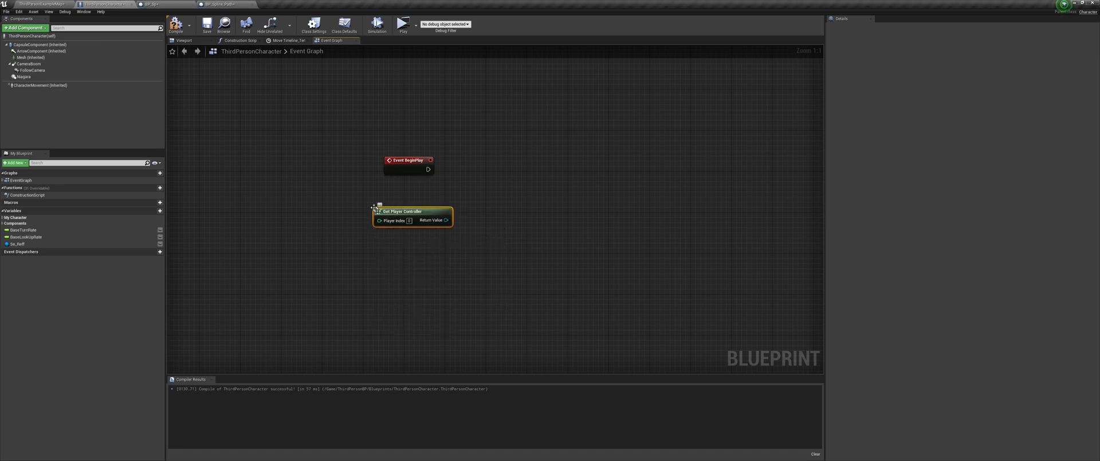
Step: Add a Set Show Mouse Cursor node from the player controller, run it from Event BeginPlay, and enable Show Mouse Cursor
{"action": "left_click_drag", "start_coordinate": [423, 210], "coordinate": [461, 200]}
{"action": "type", "text": "set"}
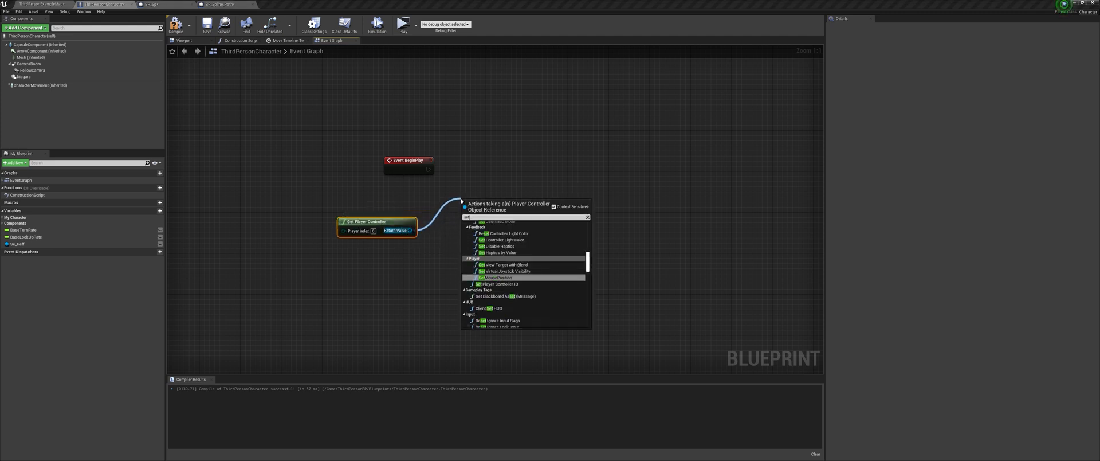
{"action": "type", "text": " cur"}
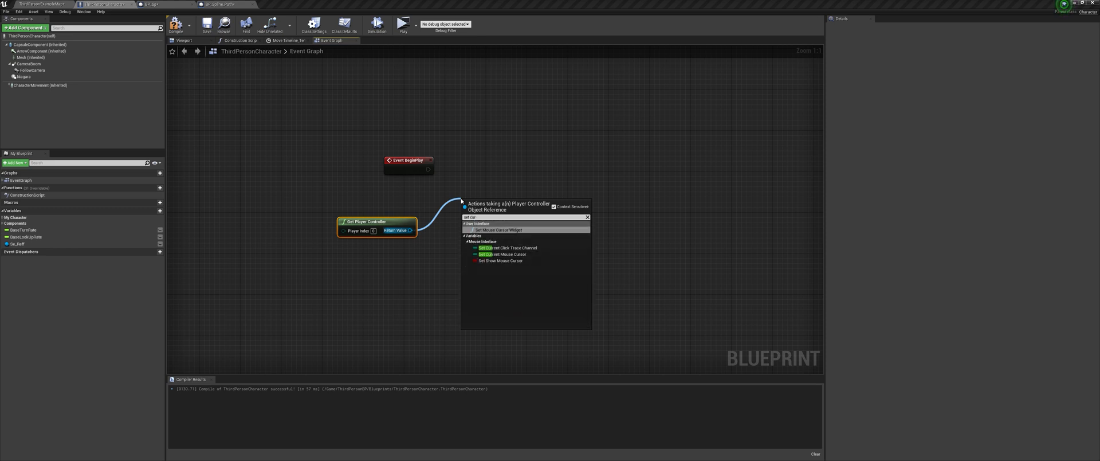
{"action": "left_click", "coordinate": [496, 260]}
{"action": "left_click_drag", "start_coordinate": [493, 207], "coordinate": [494, 176]}
{"action": "left_click_drag", "start_coordinate": [428, 169], "coordinate": [538, 176]}
{"action": "left_click", "coordinate": [537, 174]}
{"action": "right_click_drag", "start_coordinate": [600, 209], "coordinate": [554, 211]}
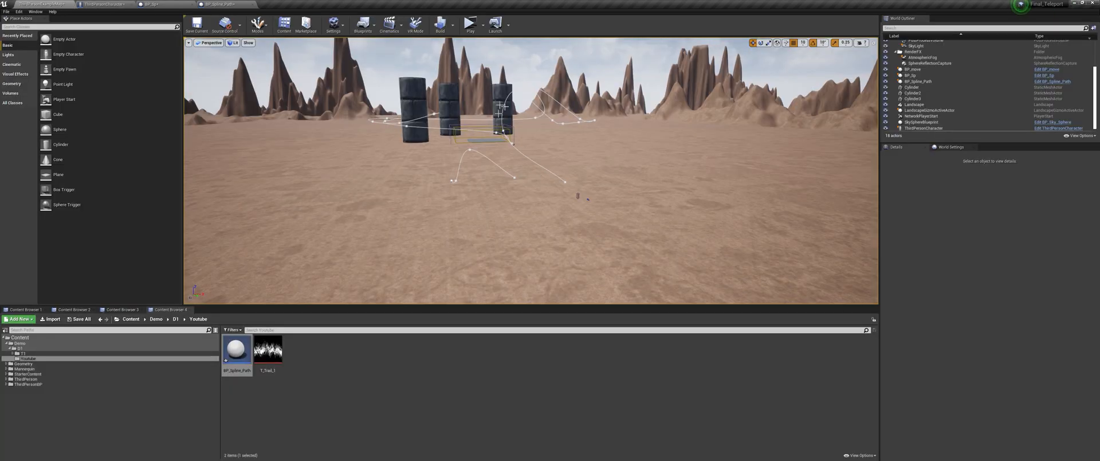
Step: Play-test the level with the mouse cursor and run the console command "show splines" in the preview
{"action": "left_click", "coordinate": [471, 24]}
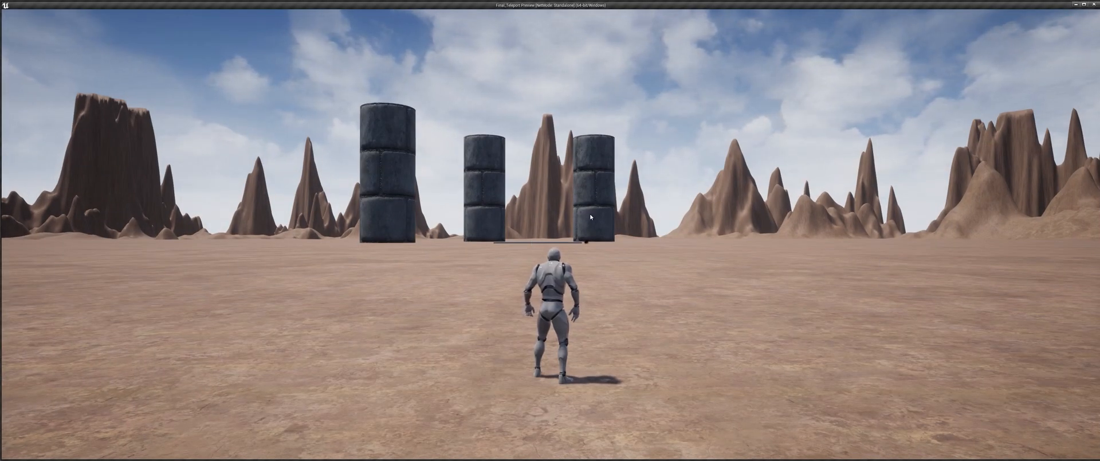
{"action": "left_click", "coordinate": [1094, 5]}
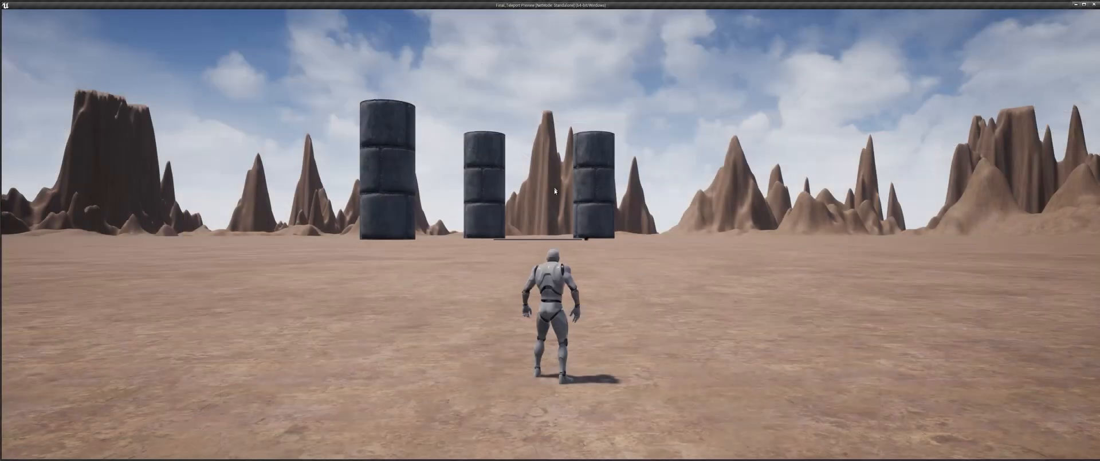
{"action": "key", "text": "grave"}
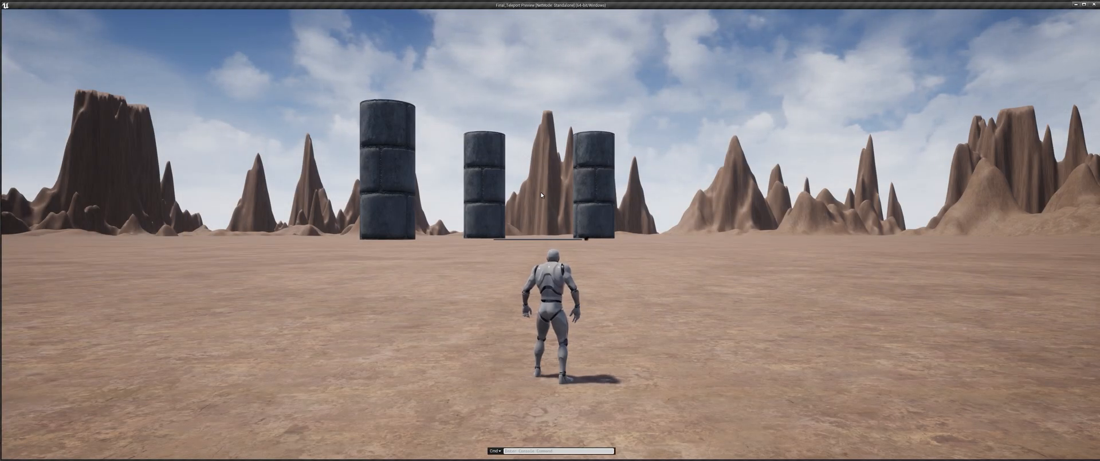
{"action": "type", "text": "show splines"}
{"action": "key", "text": "Return"}
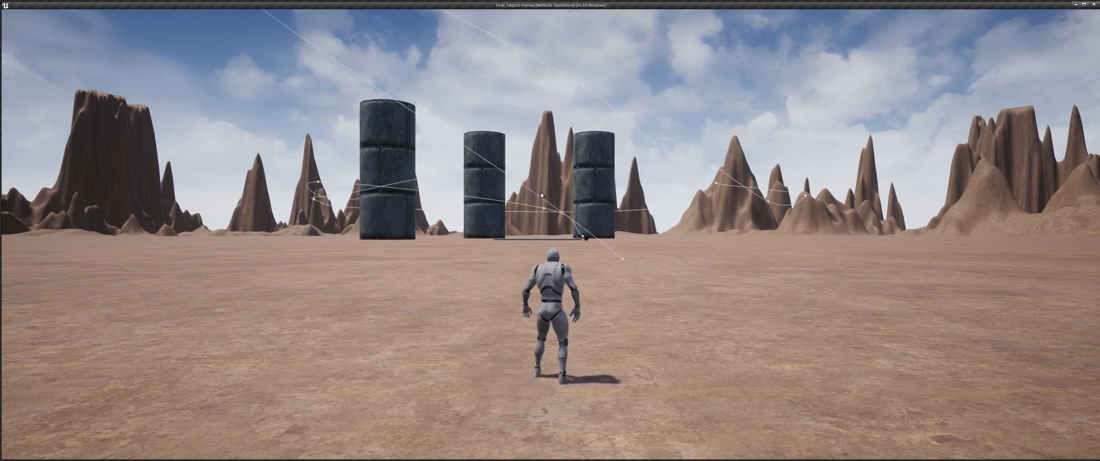
{"action": "key", "text": "Escape"}
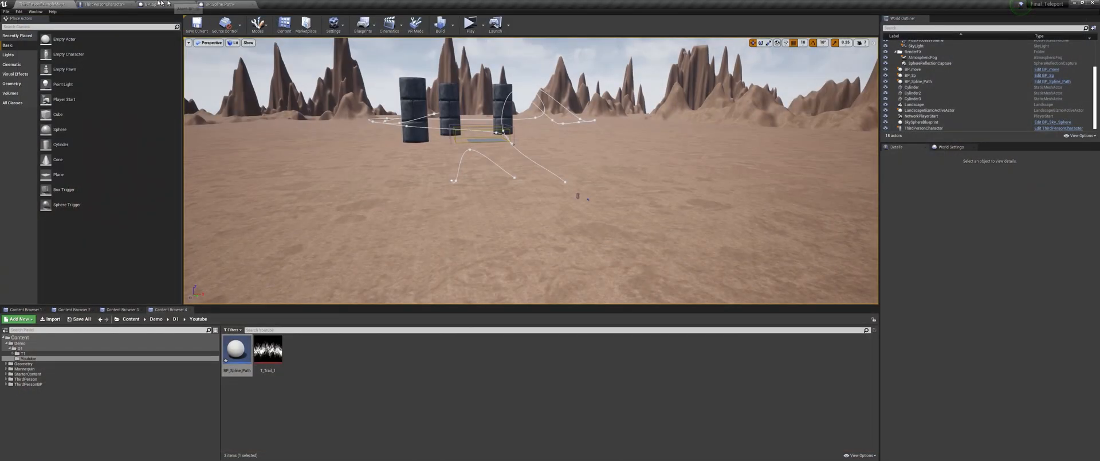
Step: Chain an Execute Console Command node running "Show splines" after the SET node, with the player controller as Specific Player, and play-test it
{"action": "left_click", "coordinate": [105, 4]}
{"action": "left_click_drag", "start_coordinate": [508, 165], "coordinate": [571, 168]}
{"action": "type", "text": "exec"}
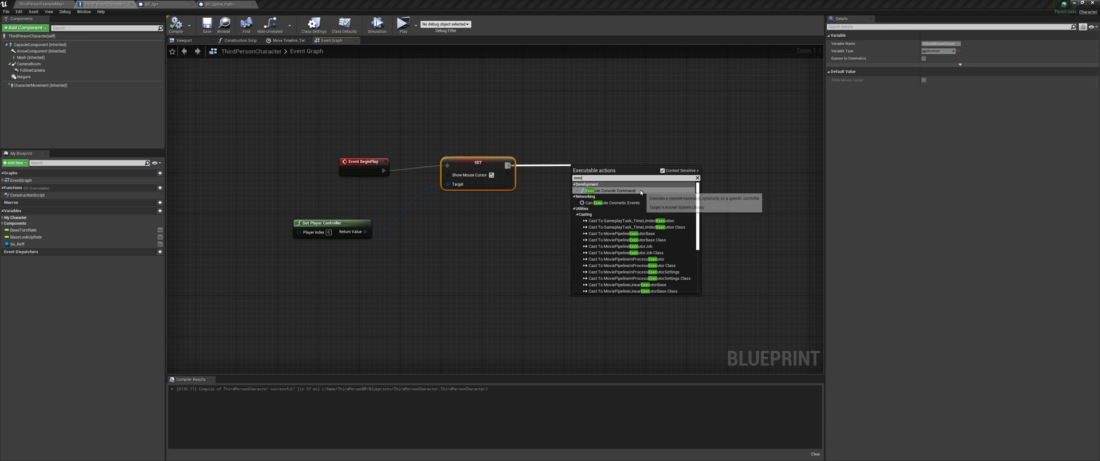
{"action": "left_click", "coordinate": [646, 190]}
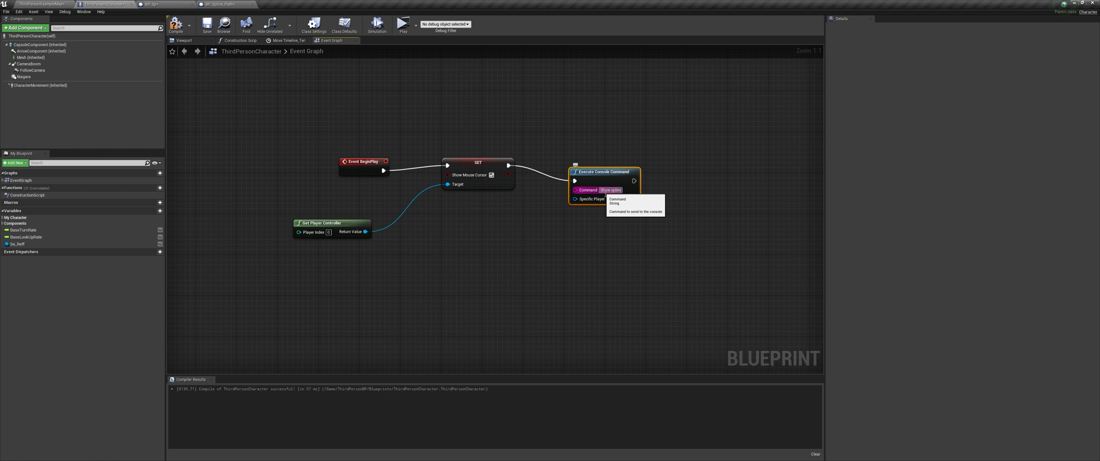
{"action": "left_click_drag", "start_coordinate": [366, 232], "coordinate": [574, 198]}
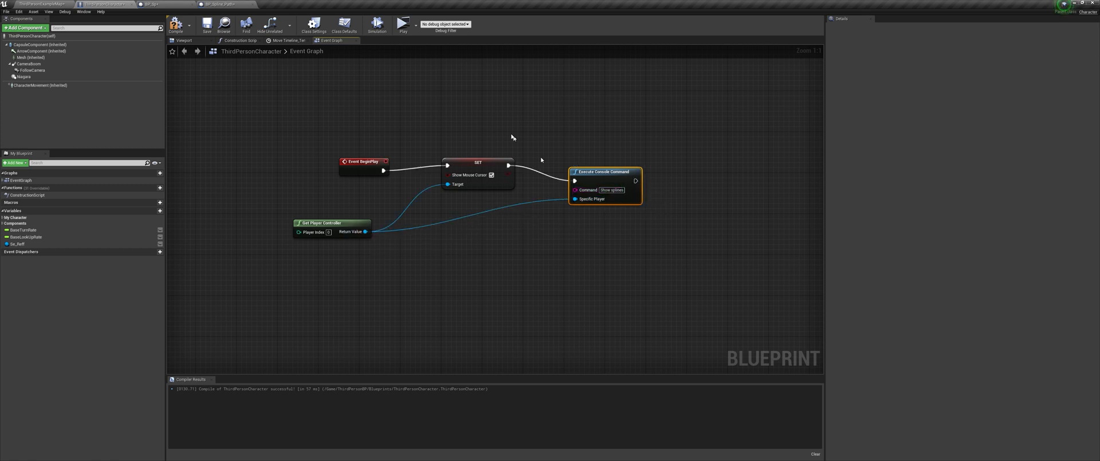
{"action": "left_click", "coordinate": [403, 24]}
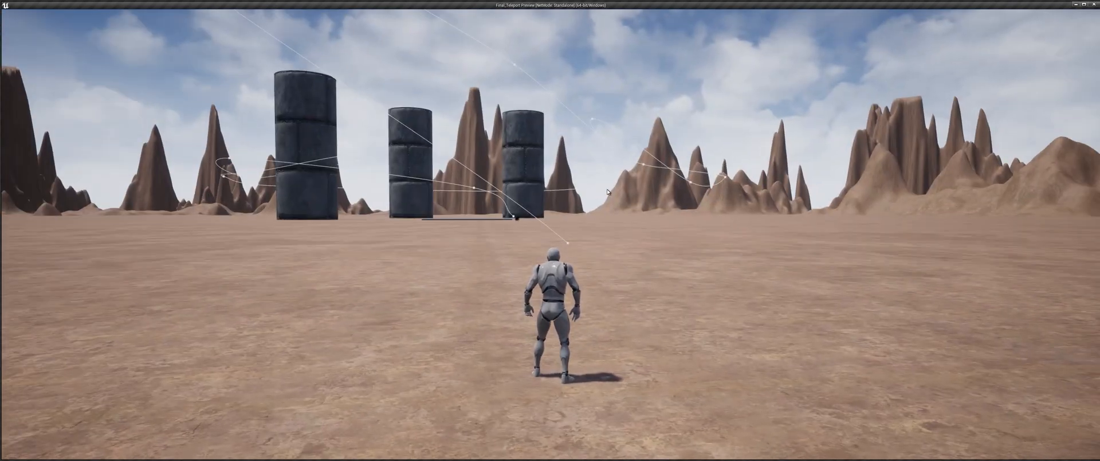
{"action": "key", "text": "Escape"}
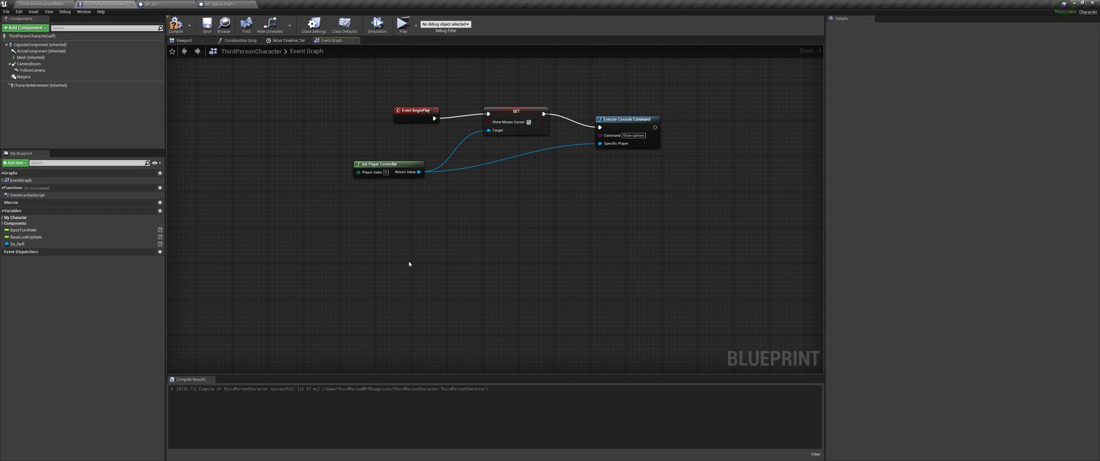
Step: Add a Left Mouse Button input event below the BeginPlay nodes in the ThirdPersonCharacter graph
{"action": "right_click_drag", "start_coordinate": [572, 231], "coordinate": [541, 220]}
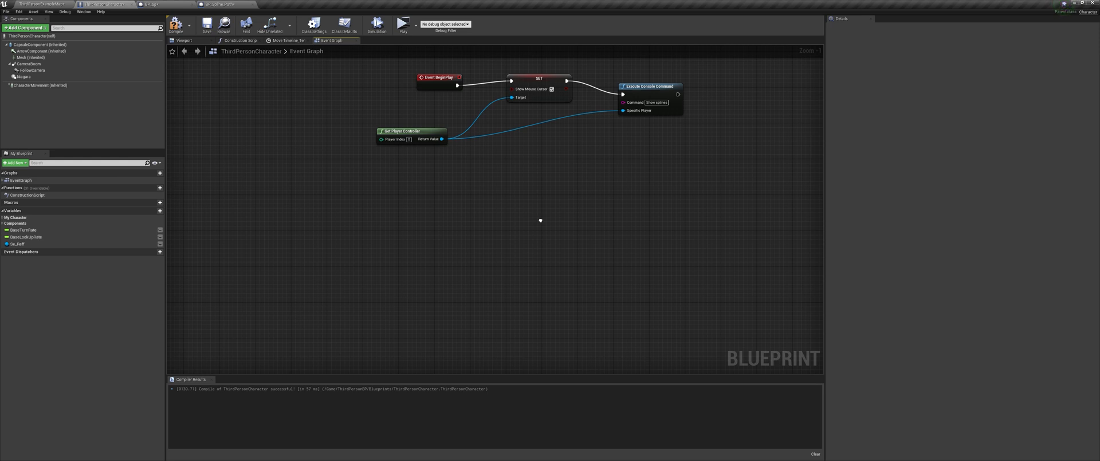
{"action": "right_click", "coordinate": [401, 253]}
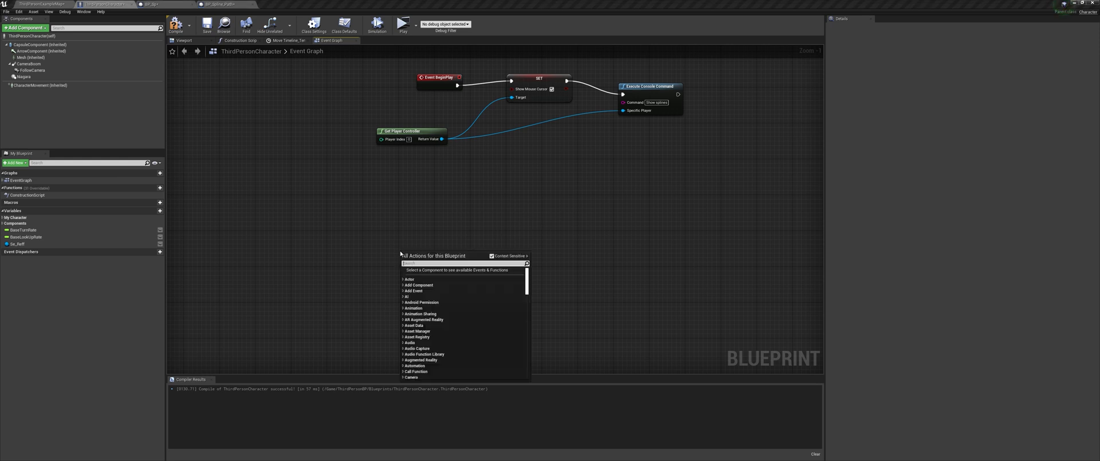
{"action": "type", "text": "left mouse"}
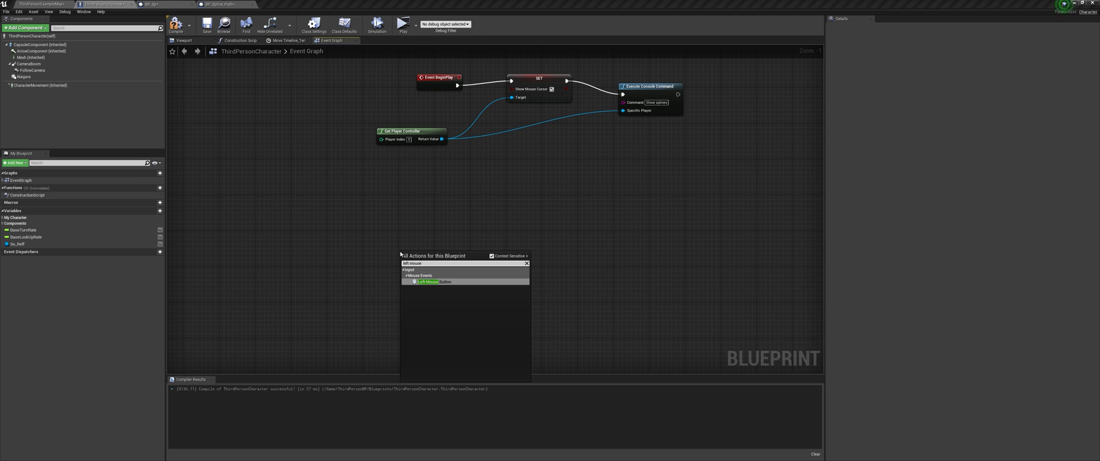
{"action": "key", "text": "Return"}
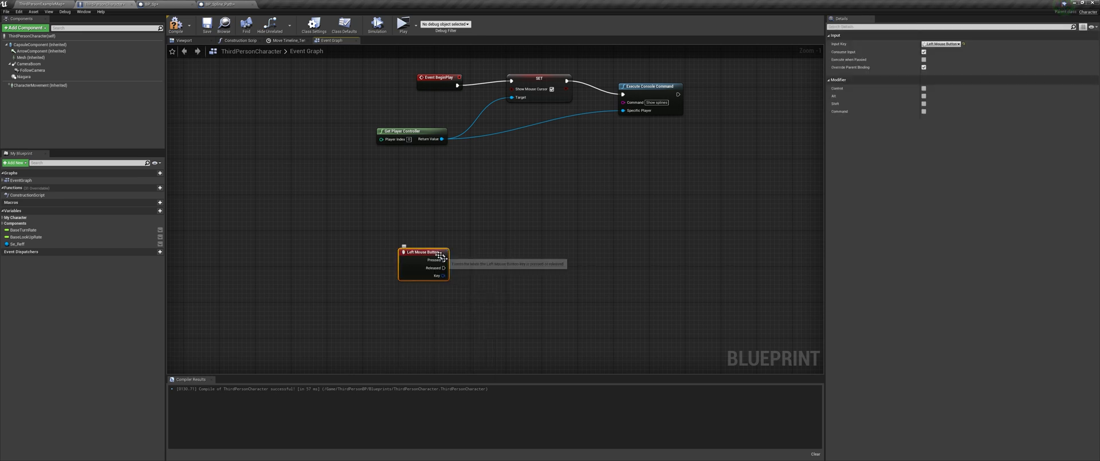
{"action": "right_click_drag", "start_coordinate": [486, 265], "coordinate": [437, 247]}
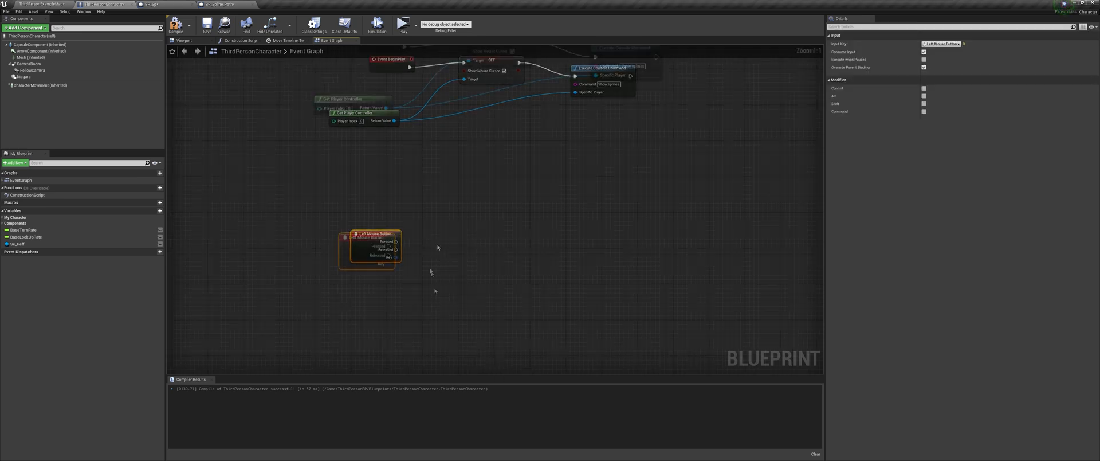
{"action": "scroll", "coordinate": [435, 249], "scroll_direction": "up", "scroll_amount": 1}
Step: Duplicate the Get Player Controller node and place the copy below the Left Mouse Button event
{"action": "left_click_drag", "start_coordinate": [394, 172], "coordinate": [316, 105]}
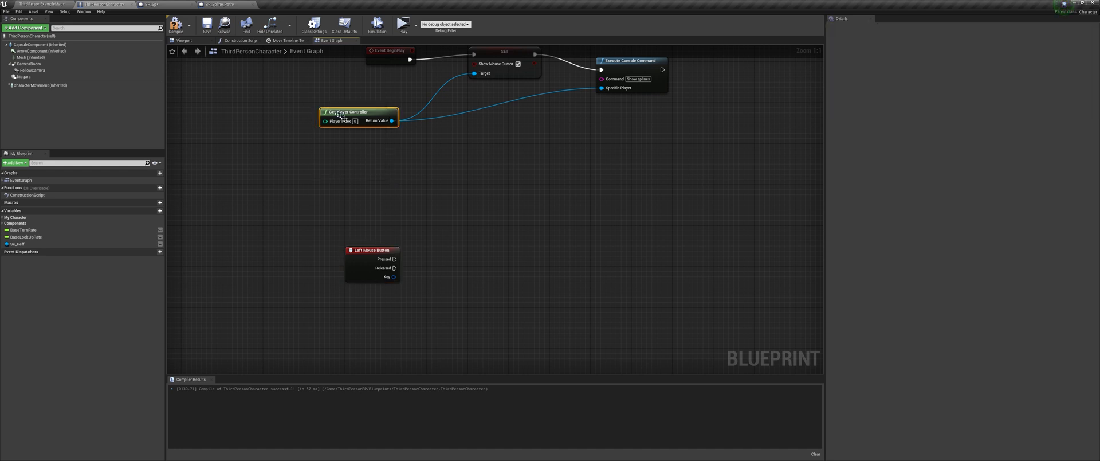
{"action": "key", "text": "ctrl+c"}
{"action": "key", "text": "ctrl+v"}
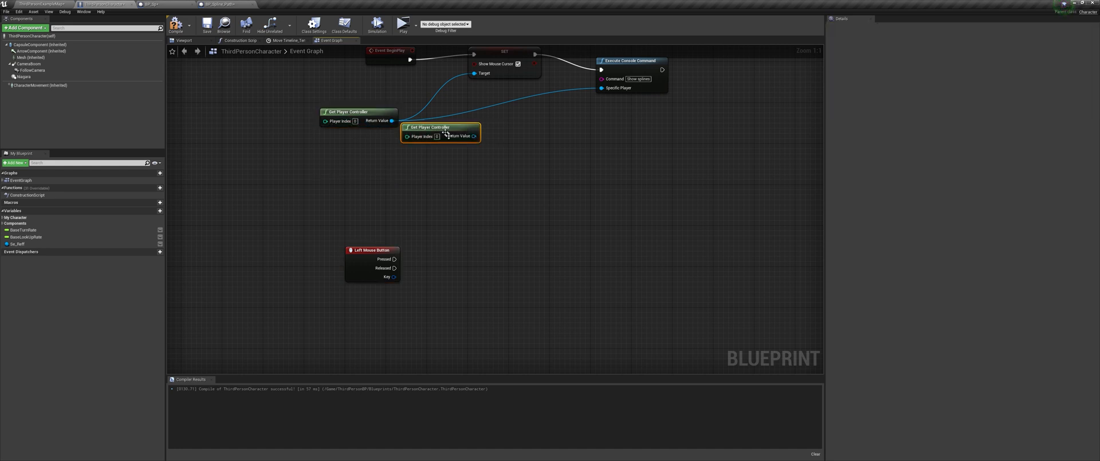
{"action": "left_click_drag", "start_coordinate": [435, 149], "coordinate": [352, 321]}
{"action": "right_click_drag", "start_coordinate": [352, 320], "coordinate": [404, 241]}
Step: Add a Get Hit Result Under Cursor by Channel node from the copied player controller and split its Hit Result pin
{"action": "left_click_drag", "start_coordinate": [401, 248], "coordinate": [458, 249]}
{"action": "type", "text": "get hit re"}
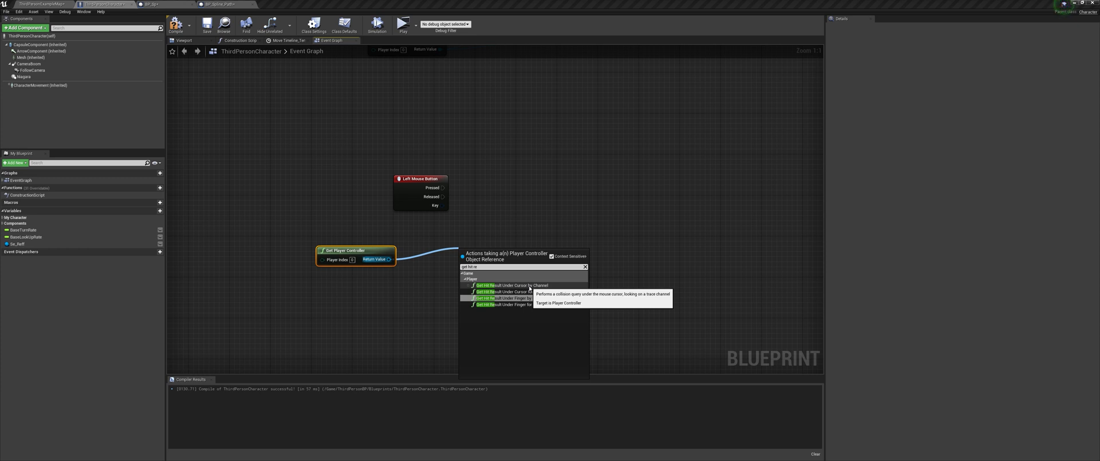
{"action": "left_click", "coordinate": [529, 285]}
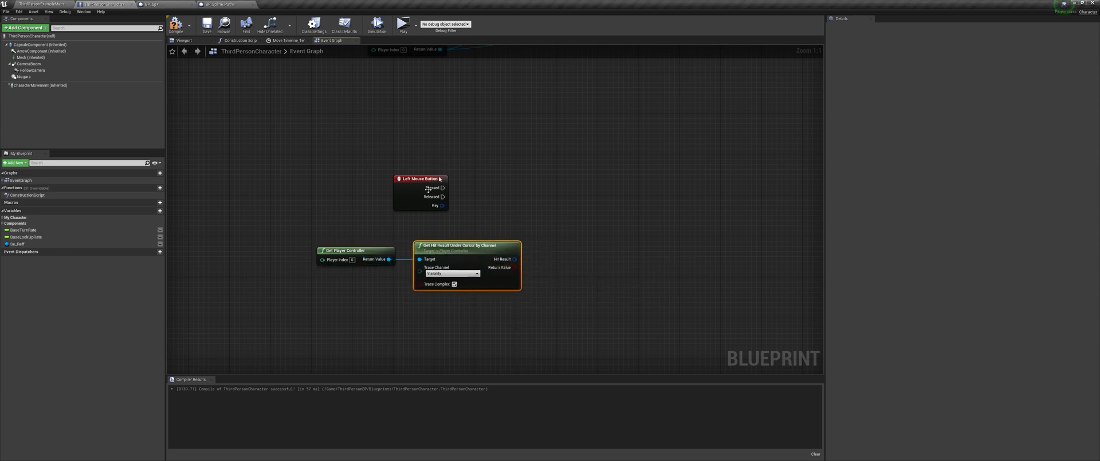
{"action": "right_click_drag", "start_coordinate": [517, 260], "coordinate": [461, 224]}
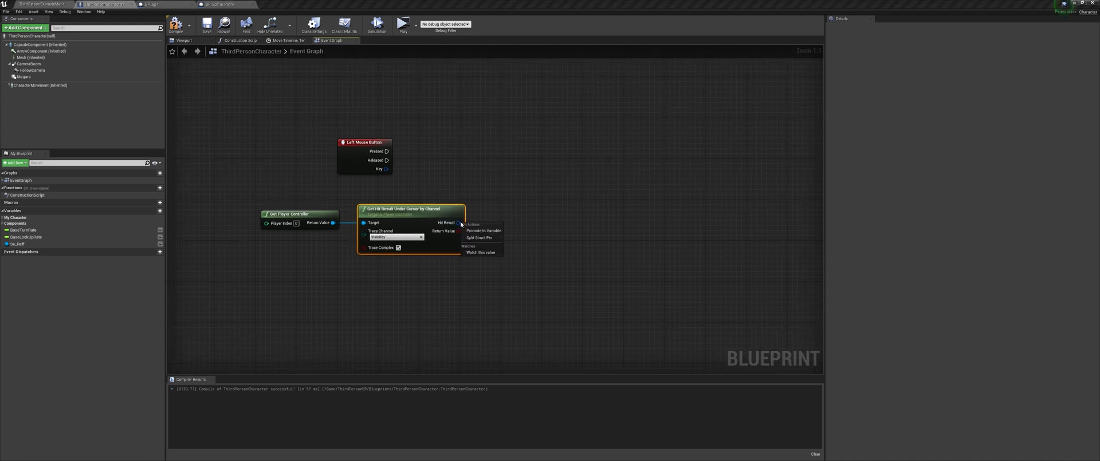
{"action": "left_click", "coordinate": [480, 238]}
{"action": "right_click_drag", "start_coordinate": [479, 236], "coordinate": [563, 197]}
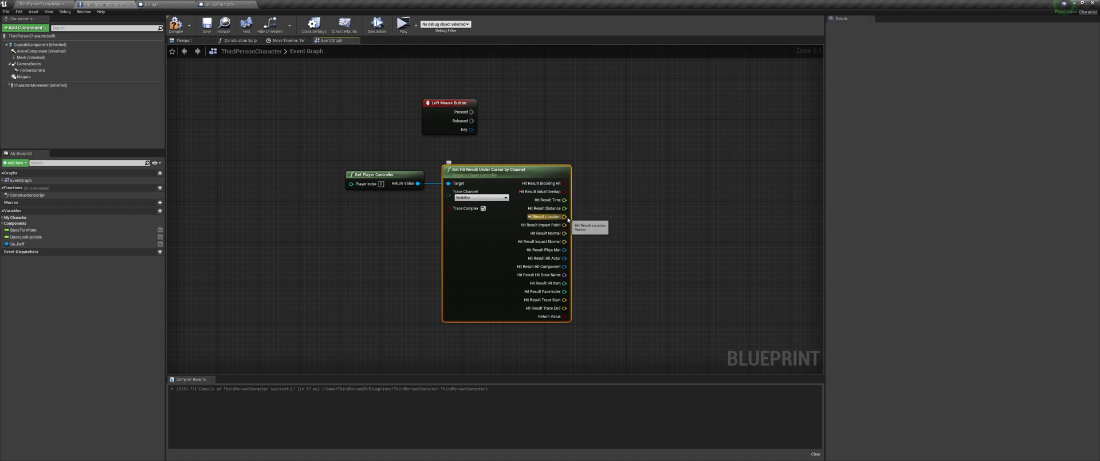
Step: Move the copied Get Player Controller and the hit result node together to make room below the Left Mouse Button event
{"action": "left_click_drag", "start_coordinate": [319, 153], "coordinate": [515, 229]}
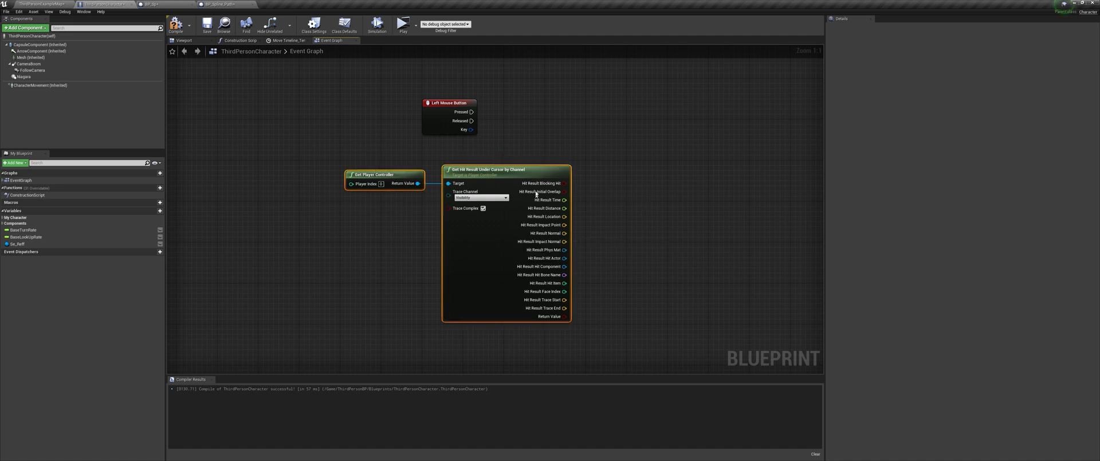
{"action": "left_click_drag", "start_coordinate": [513, 181], "coordinate": [447, 202]}
{"action": "left_click", "coordinate": [507, 98]}
{"action": "right_click_drag", "start_coordinate": [507, 98], "coordinate": [441, 150]}
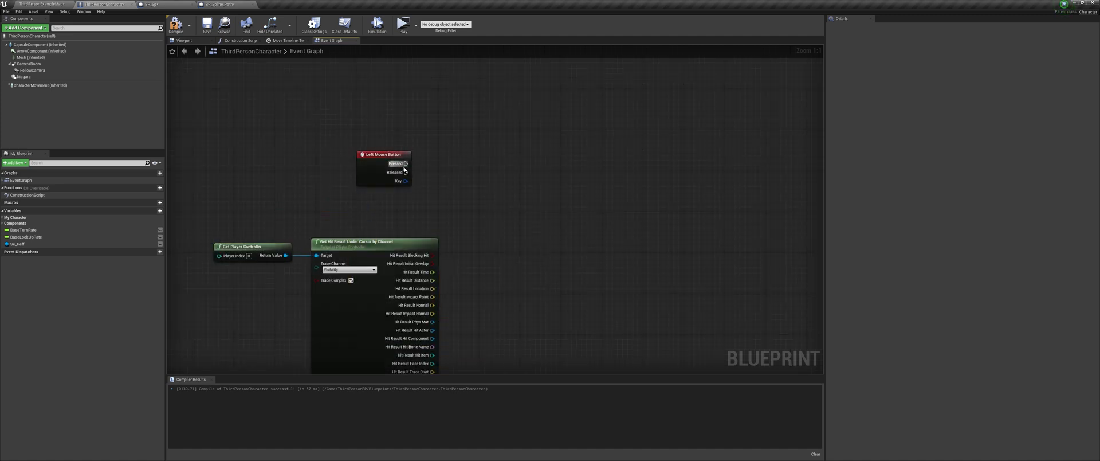
Step: Add a SpawnActor from Class node wired to the Left Mouse Button event's Pressed output
{"action": "left_click_drag", "start_coordinate": [514, 162], "coordinate": [475, 166]}
{"action": "type", "text": "spawn ac"}
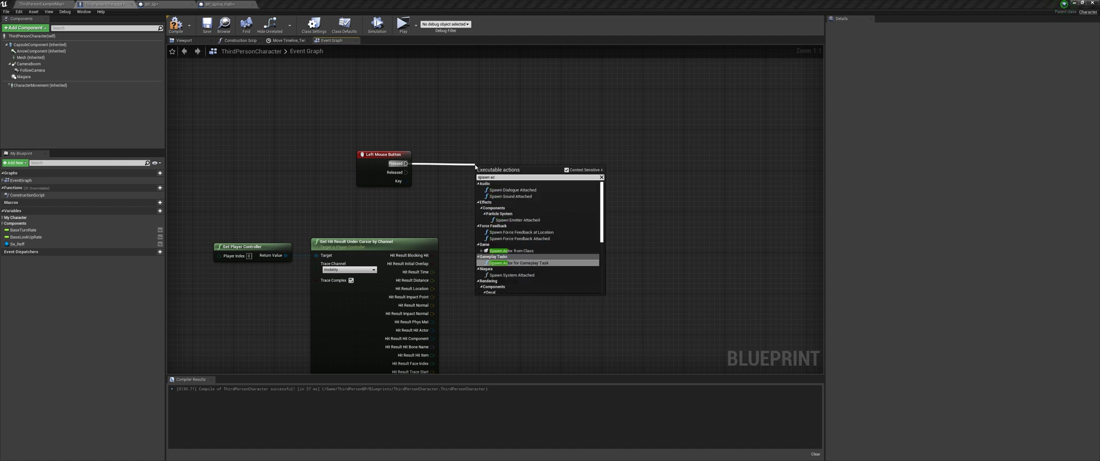
{"action": "left_click", "coordinate": [511, 250]}
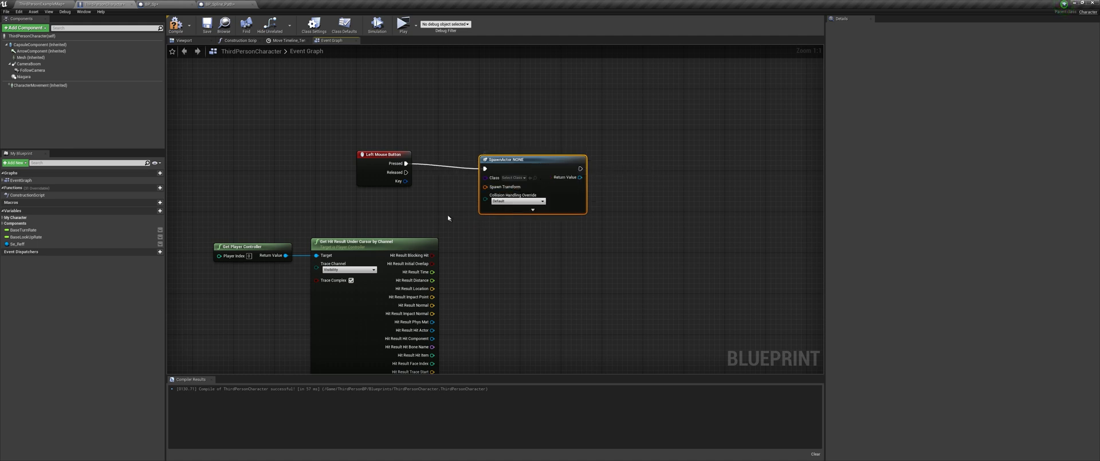
Step: Set the SpawnActor node's class to BP_Spline_Path and split its Spawn Transform pin
{"action": "left_click", "coordinate": [514, 177]}
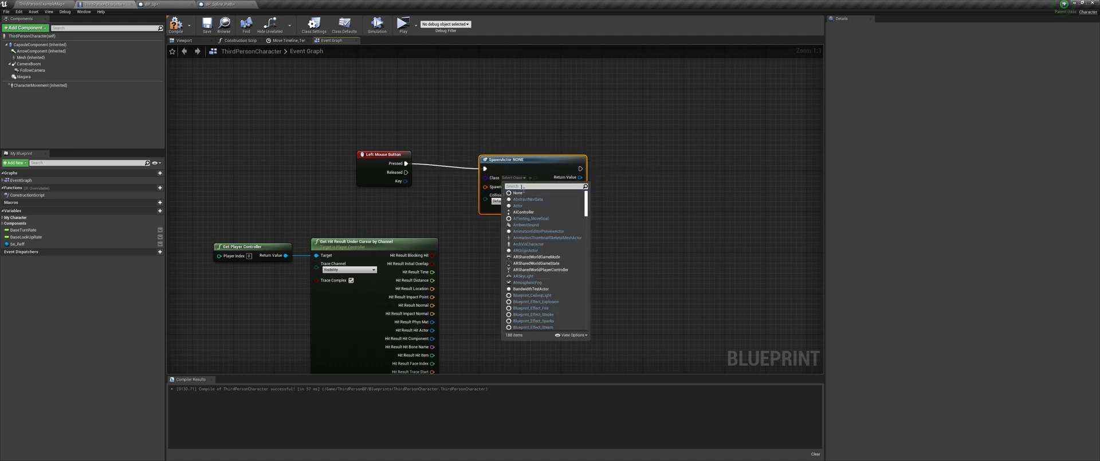
{"action": "type", "text": "bp spl"}
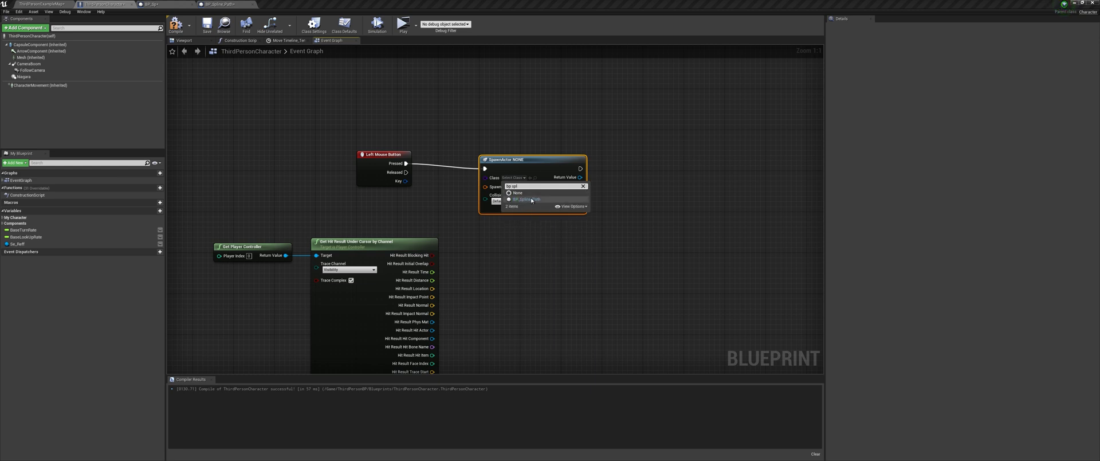
{"action": "left_click", "coordinate": [526, 198]}
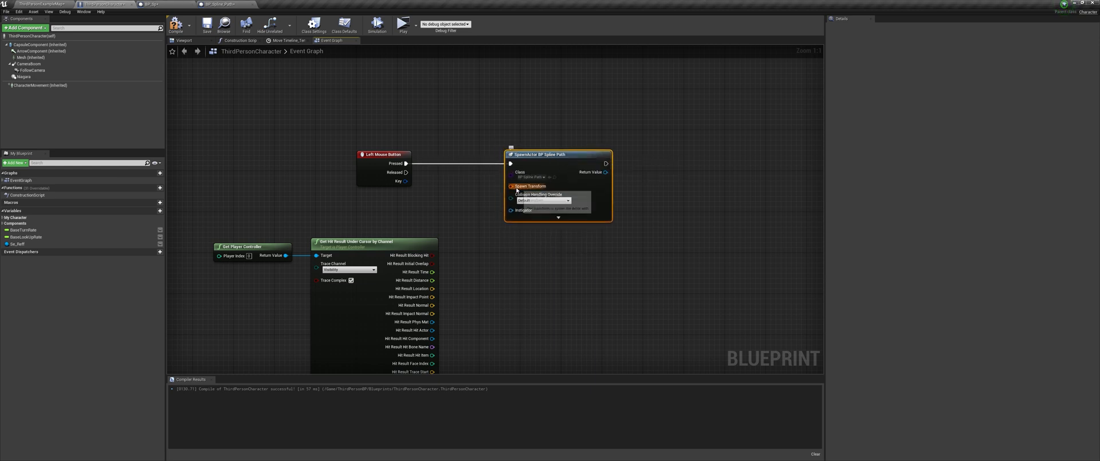
{"action": "right_click", "coordinate": [512, 187]}
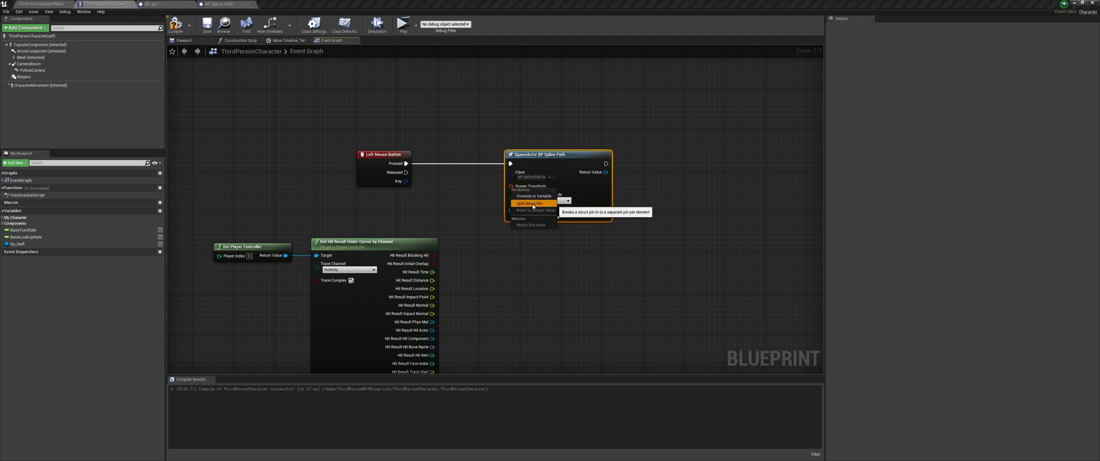
{"action": "left_click", "coordinate": [533, 205]}
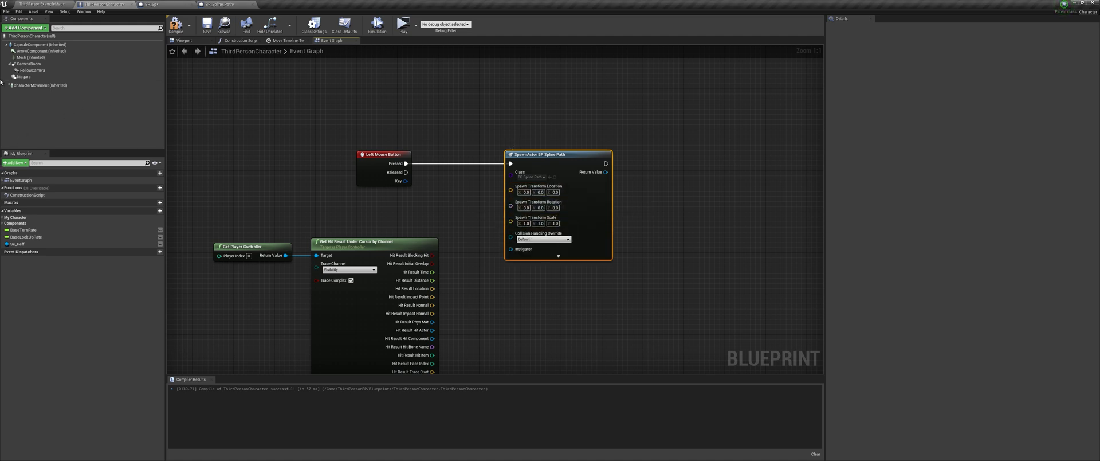
Step: Add a Mesh reference with a GetWorldLocation node and connect its return value to Spawn Transform Location
{"action": "left_click_drag", "start_coordinate": [30, 60], "coordinate": [383, 184]}
{"action": "left_click_drag", "start_coordinate": [265, 201], "coordinate": [265, 201]}
{"action": "left_click_drag", "start_coordinate": [299, 202], "coordinate": [342, 207]}
{"action": "type", "text": "get worold"}
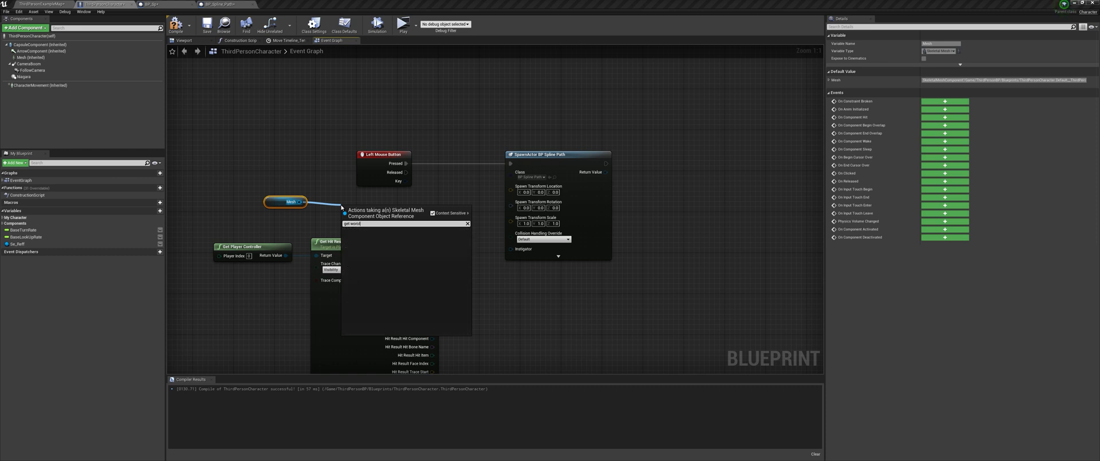
{"action": "key", "text": "BackSpace"}
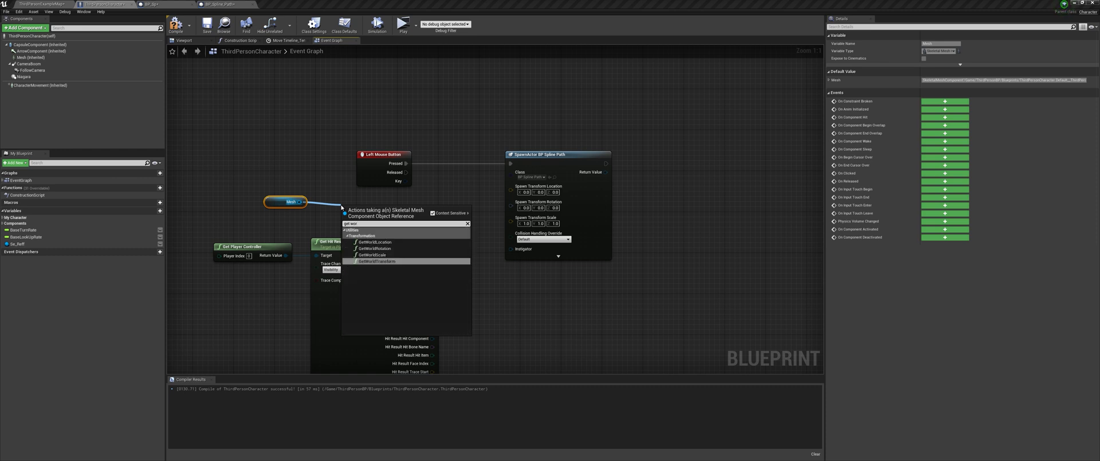
{"action": "left_click", "coordinate": [376, 242]}
{"action": "left_click_drag", "start_coordinate": [403, 219], "coordinate": [511, 188]}
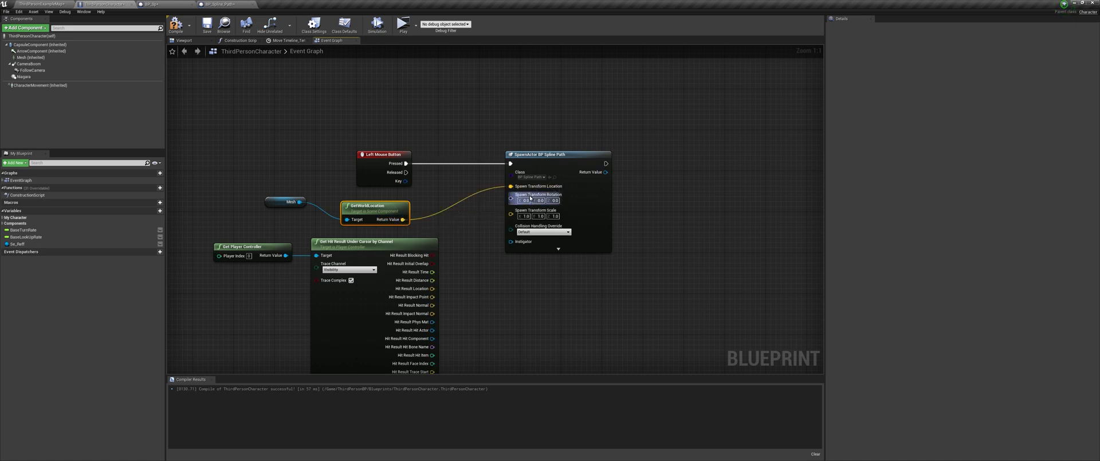
Step: Examine how BP_Spline_Path's Create Path event uses Final Loc and the root's world location, and return to the ThirdPersonCharacter graph
{"action": "left_click", "coordinate": [248, 3]}
{"action": "right_click_drag", "start_coordinate": [456, 210], "coordinate": [462, 292]}
{"action": "scroll", "coordinate": [468, 265], "scroll_direction": "down", "scroll_amount": 1}
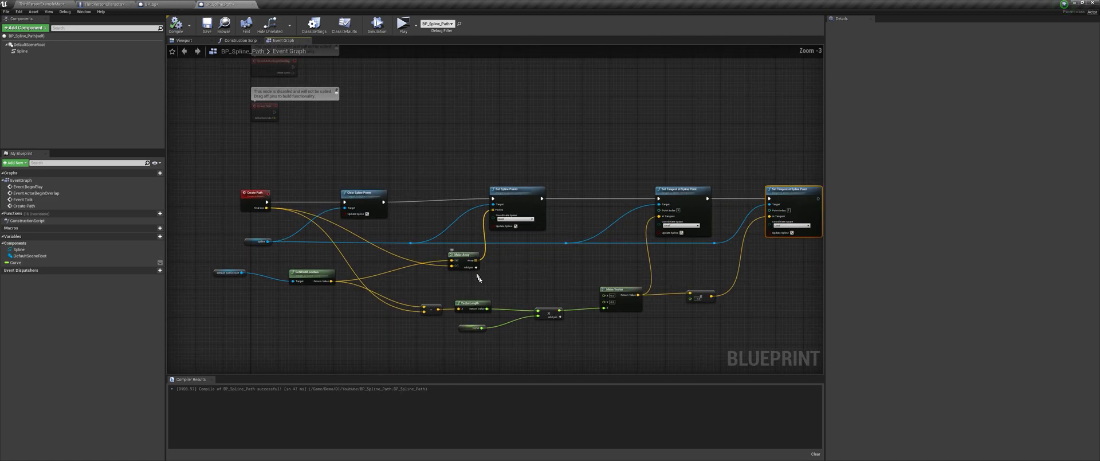
{"action": "scroll", "coordinate": [362, 299], "scroll_direction": "up", "scroll_amount": 3}
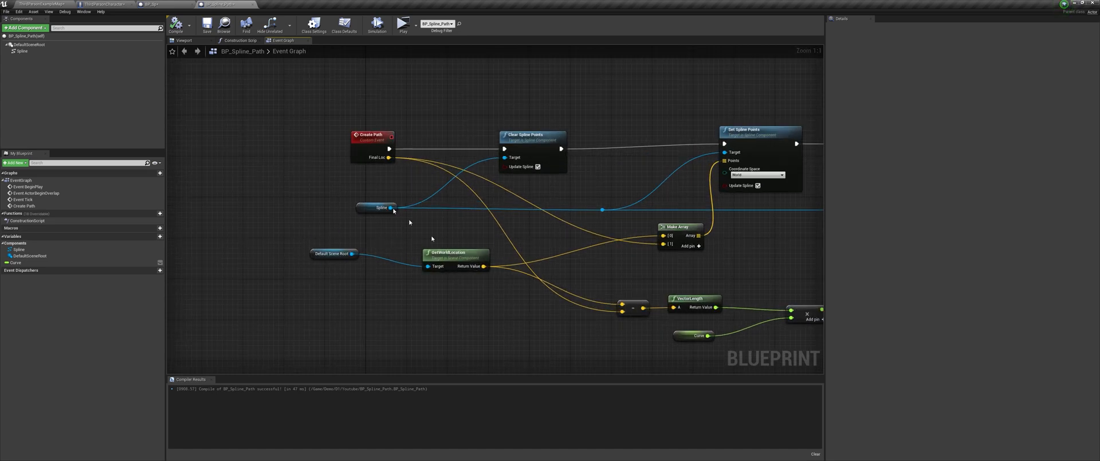
{"action": "left_click", "coordinate": [106, 4]}
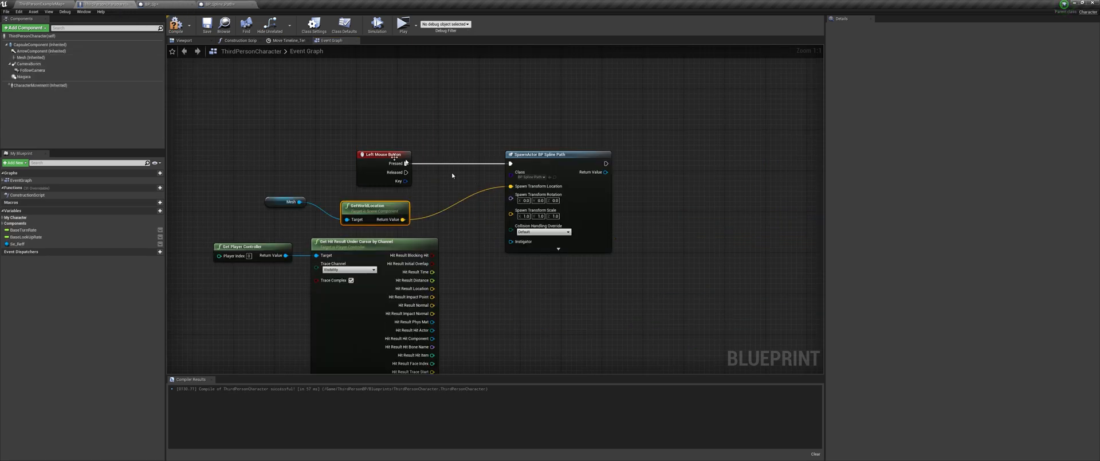
{"action": "left_click", "coordinate": [221, 4]}
{"action": "right_click_drag", "start_coordinate": [273, 113], "coordinate": [295, 135]}
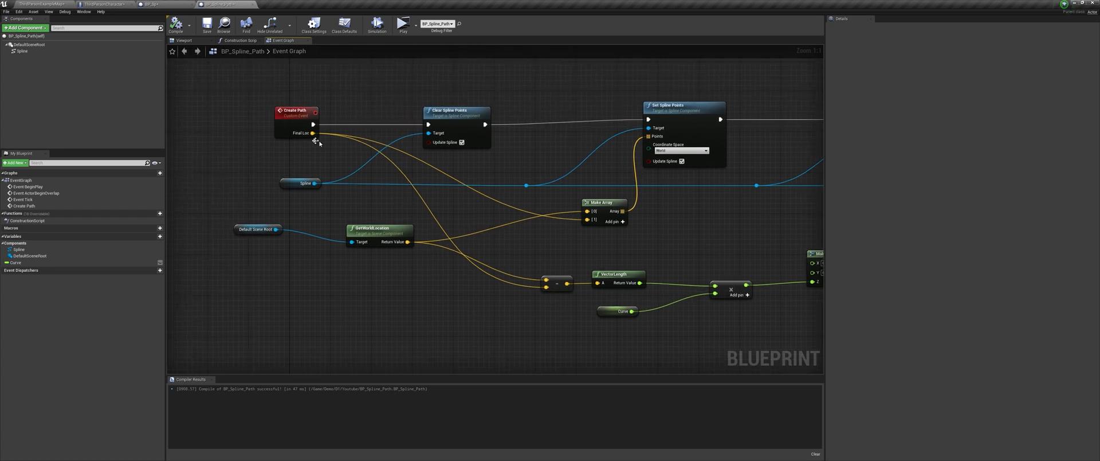
{"action": "left_click", "coordinate": [106, 4]}
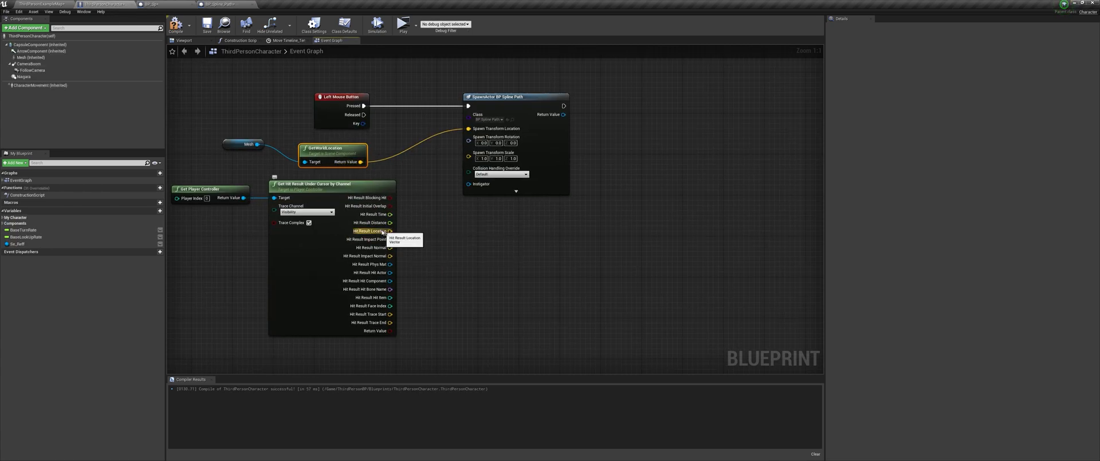
Step: Call Create Path on the spawned BP_Spline_Path actor and connect Hit Result Location to its Final Loc input
{"action": "right_click_drag", "start_coordinate": [561, 133], "coordinate": [487, 173]}
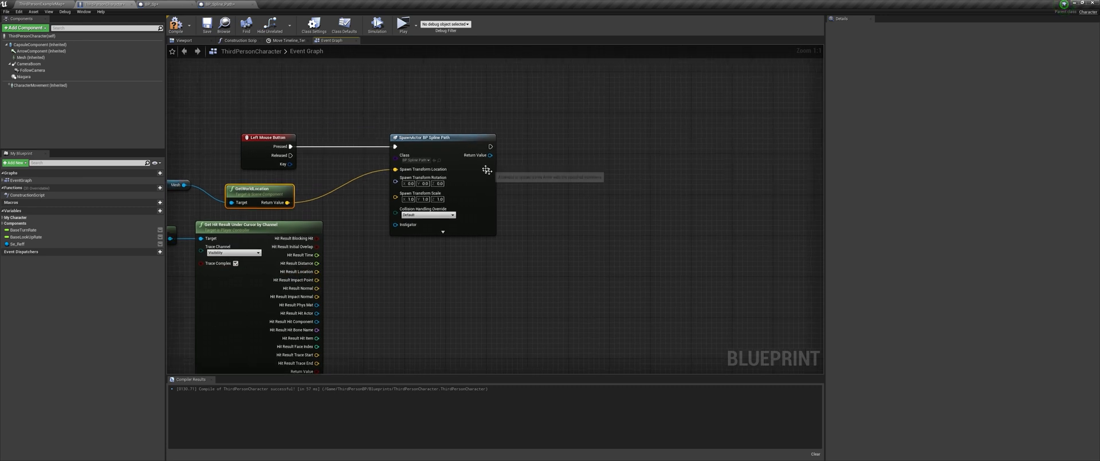
{"action": "left_click_drag", "start_coordinate": [490, 155], "coordinate": [545, 138]}
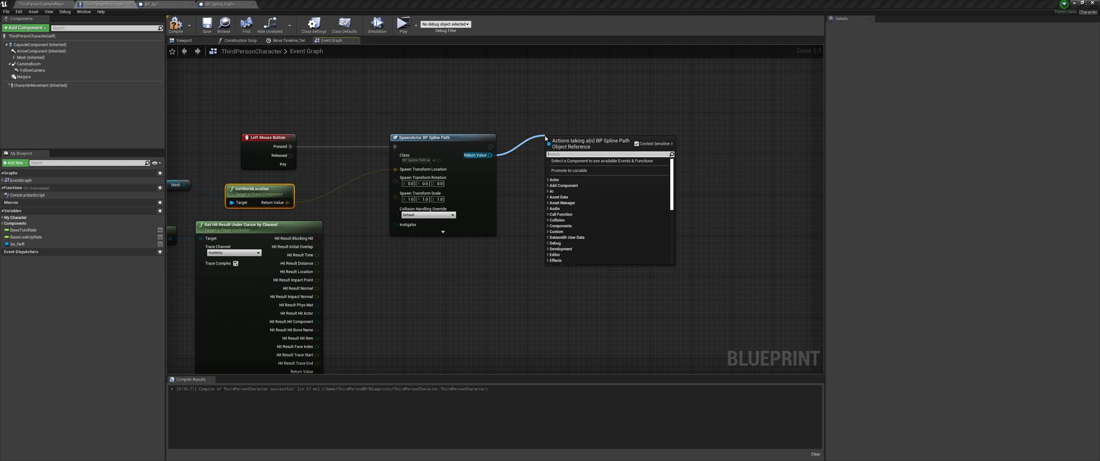
{"action": "type", "text": "call"}
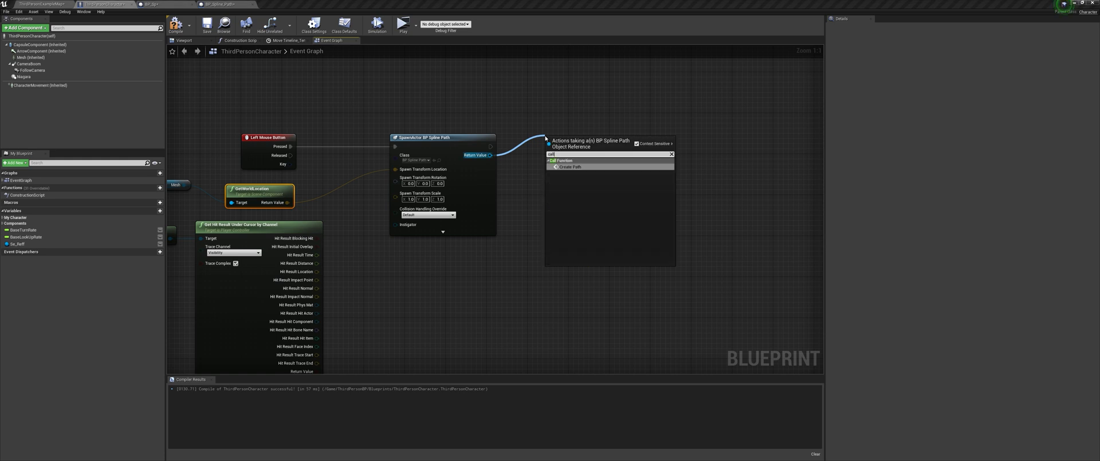
{"action": "left_click", "coordinate": [585, 167]}
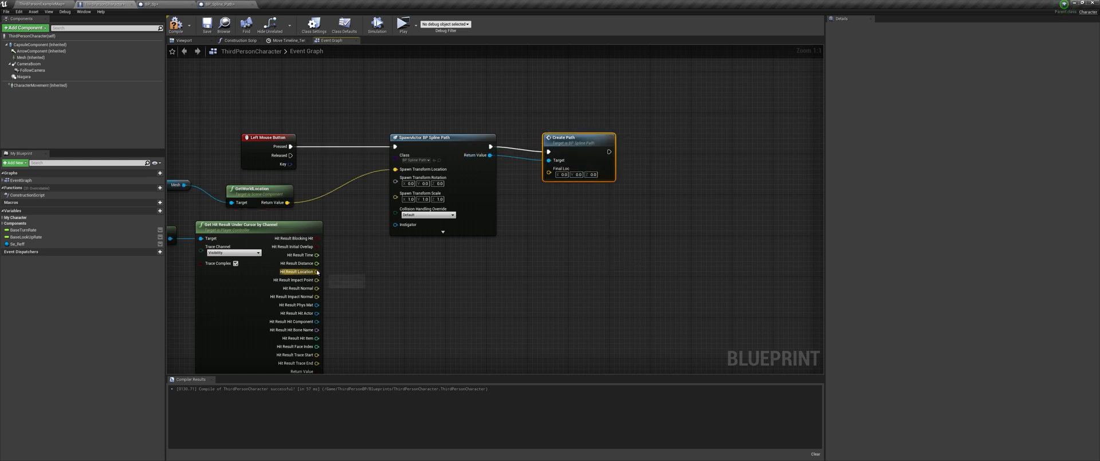
{"action": "left_click_drag", "start_coordinate": [317, 272], "coordinate": [549, 168]}
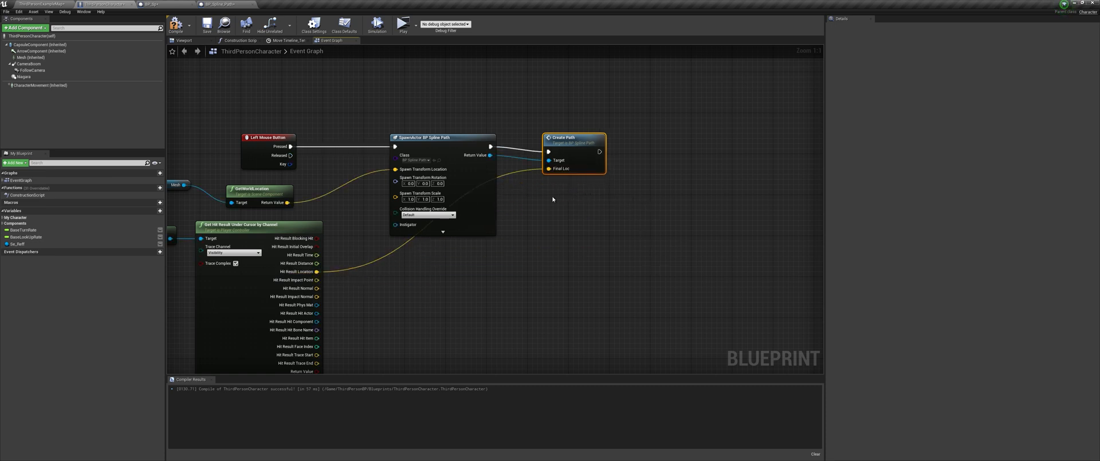
Step: Play the level and test creating spline paths from the character to several spots on the ground
{"action": "right_click_drag", "start_coordinate": [553, 199], "coordinate": [556, 212]}
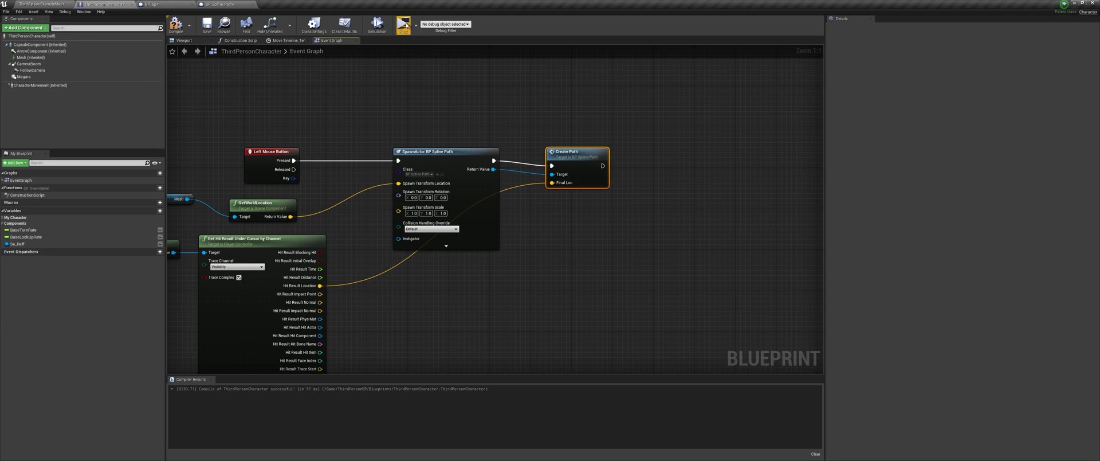
{"action": "left_click", "coordinate": [403, 24]}
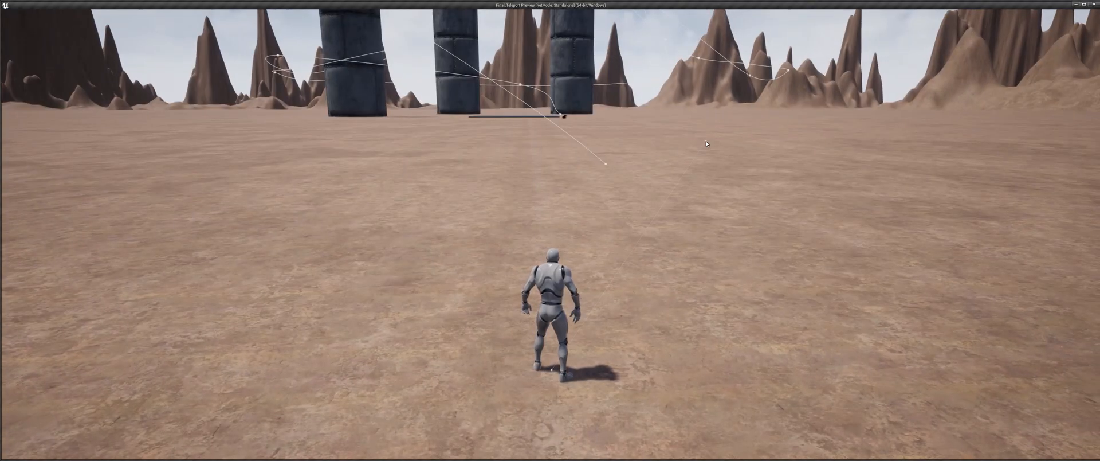
{"action": "mouse_move", "coordinate": [705, 159]}
{"action": "left_mouse_down"}
{"action": "mouse_move", "coordinate": [410, 165]}
{"action": "mouse_move", "coordinate": [483, 147]}
{"action": "mouse_move", "coordinate": [493, 98]}
{"action": "left_mouse_up"}
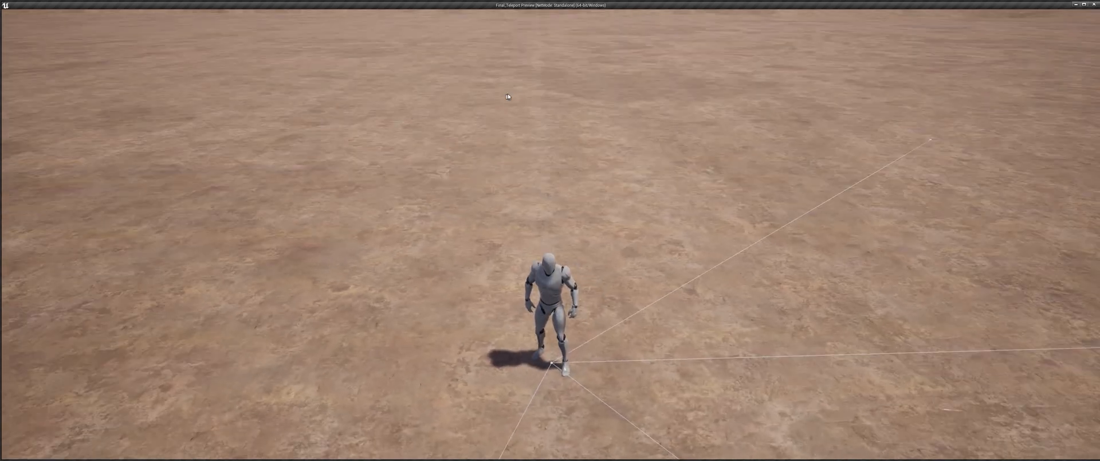
{"action": "mouse_move", "coordinate": [567, 132]}
{"action": "left_mouse_down"}
{"action": "mouse_move", "coordinate": [494, 90]}
{"action": "mouse_move", "coordinate": [530, 85]}
{"action": "left_mouse_up"}
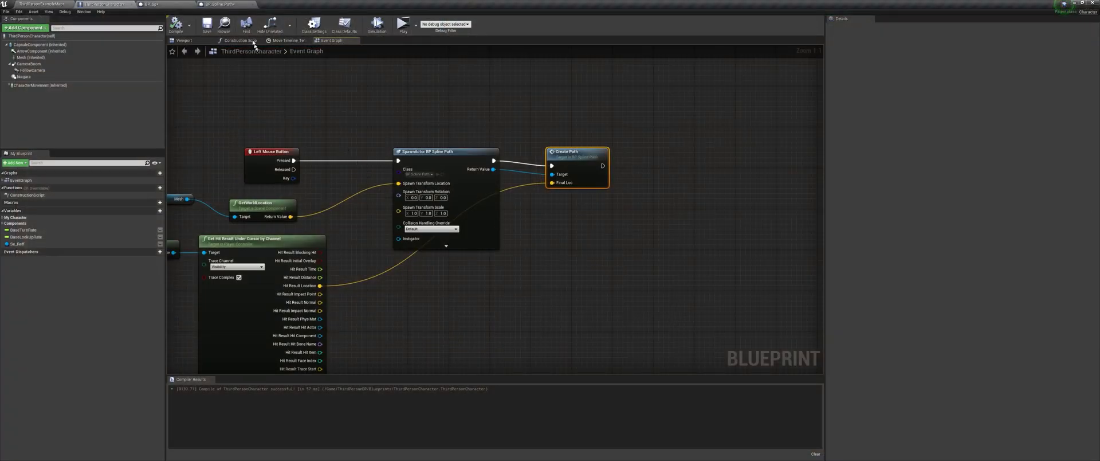
Step: Set the Curve variable's default value to 0.5 in BP_Spline_Path and play the level to test it
{"action": "left_click", "coordinate": [245, 4]}
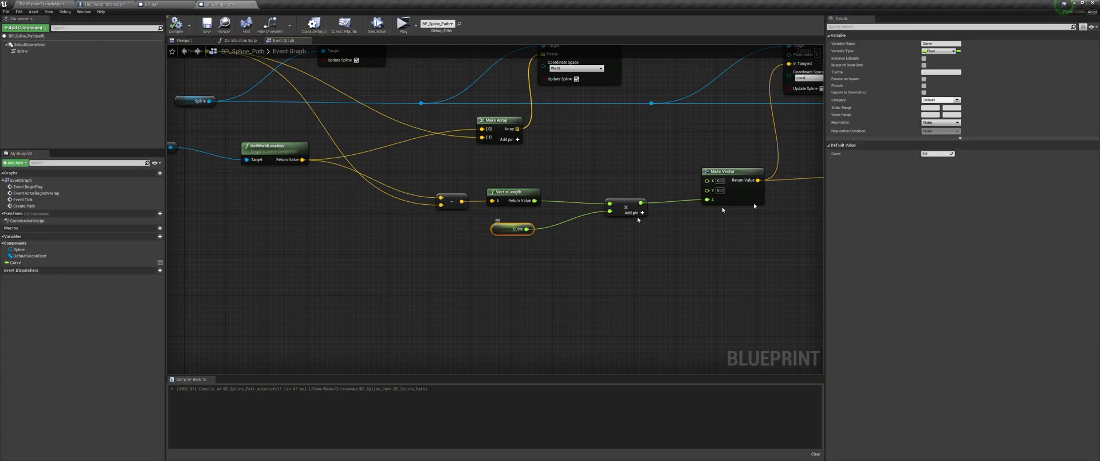
{"action": "key", "text": "Return"}
{"action": "left_click", "coordinate": [400, 30]}
{"action": "key", "text": "space"}
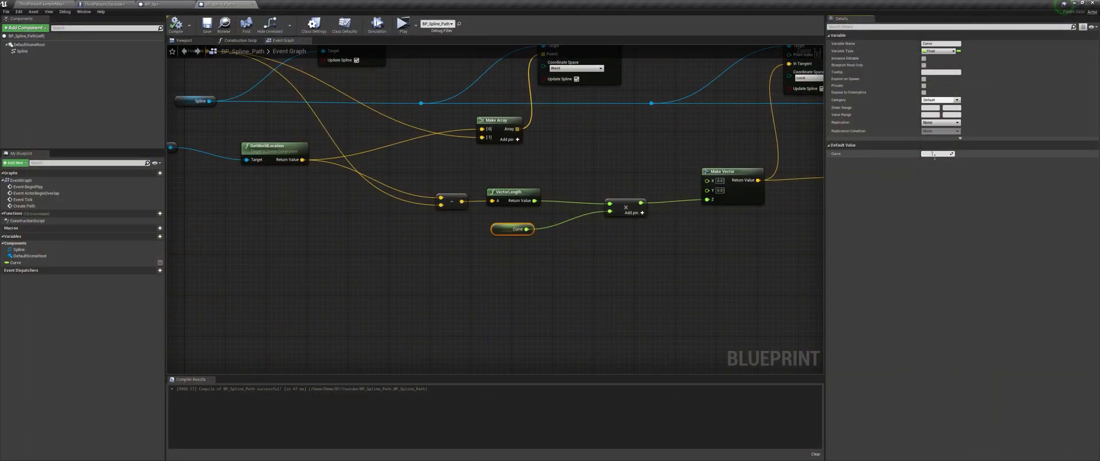
Step: Adjust the Curve variable's default value again, preview the curved paths toward several ground spots, and end the play session
{"action": "left_click", "coordinate": [934, 154]}
{"action": "left_click", "coordinate": [408, 18]}
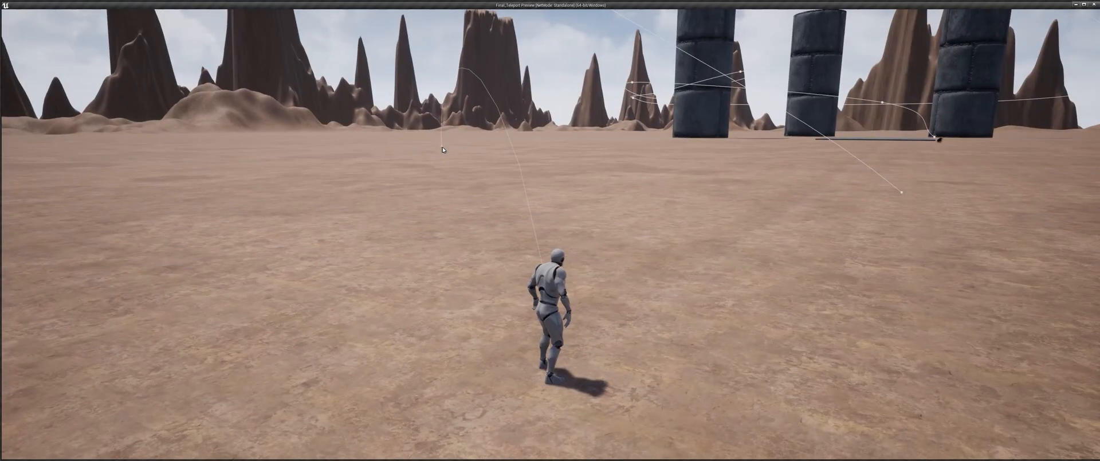
{"action": "right_click_drag", "start_coordinate": [478, 162], "coordinate": [389, 170]}
{"action": "left_click", "coordinate": [437, 152]}
{"action": "left_click_drag", "start_coordinate": [447, 121], "coordinate": [376, 63]}
{"action": "left_click_drag", "start_coordinate": [479, 107], "coordinate": [404, 71]}
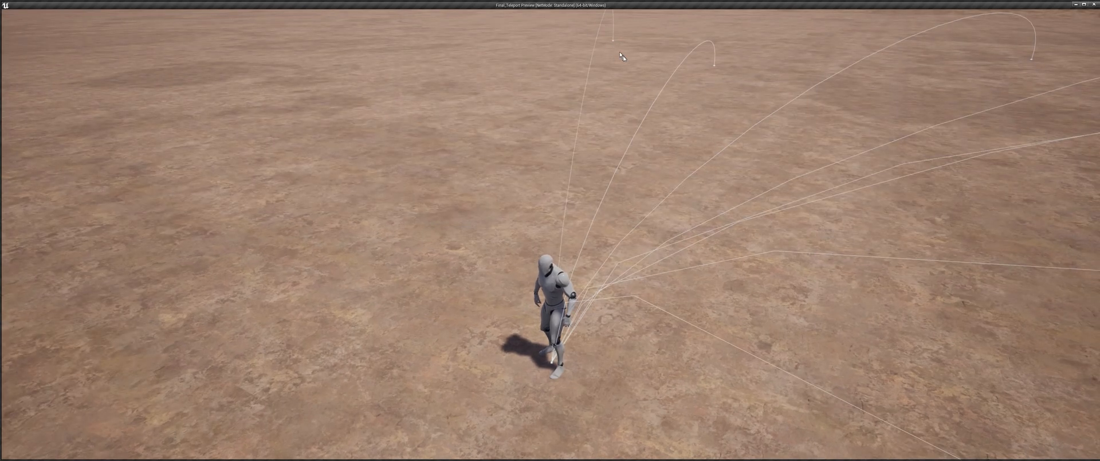
{"action": "left_click_drag", "start_coordinate": [626, 62], "coordinate": [507, 105]}
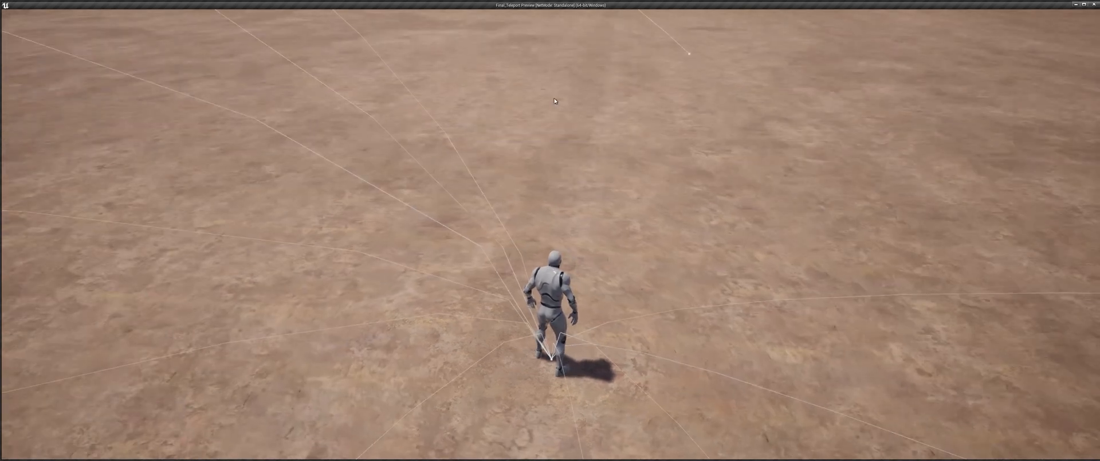
{"action": "key", "text": "Escape"}
Step: Move the Left Mouse Button event far ahead of the SpawnActor node to make room between them in ThirdPersonCharacter
{"action": "scroll", "coordinate": [504, 169], "scroll_direction": "down", "scroll_amount": 3}
{"action": "right_click_drag", "start_coordinate": [505, 169], "coordinate": [537, 276]}
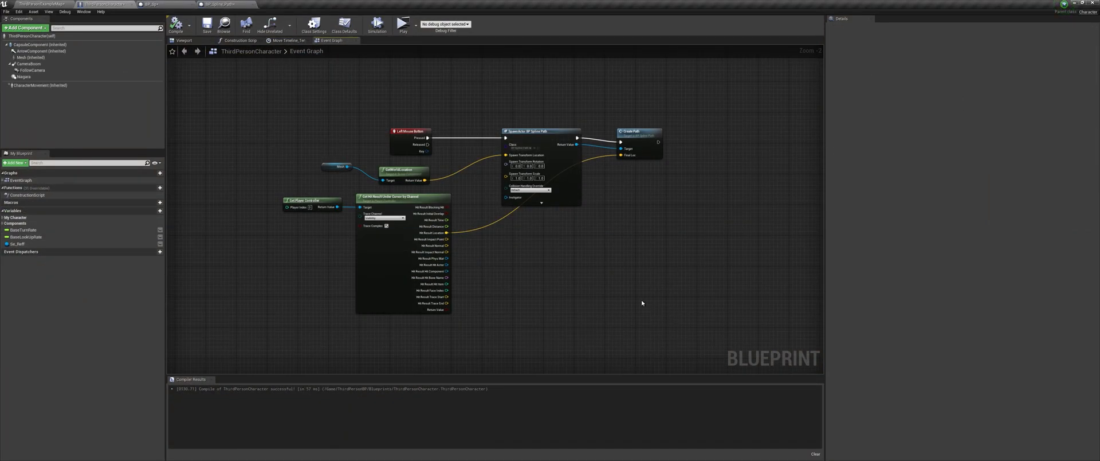
{"action": "left_click_drag", "start_coordinate": [699, 331], "coordinate": [297, 151]}
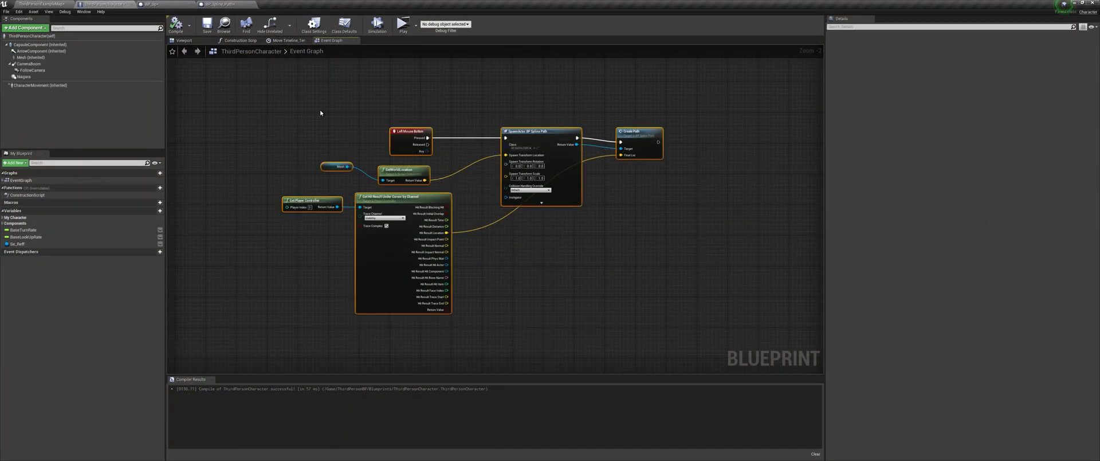
{"action": "left_click", "coordinate": [341, 122]}
{"action": "right_click_drag", "start_coordinate": [342, 123], "coordinate": [565, 134]}
{"action": "left_click_drag", "start_coordinate": [610, 160], "coordinate": [330, 149]}
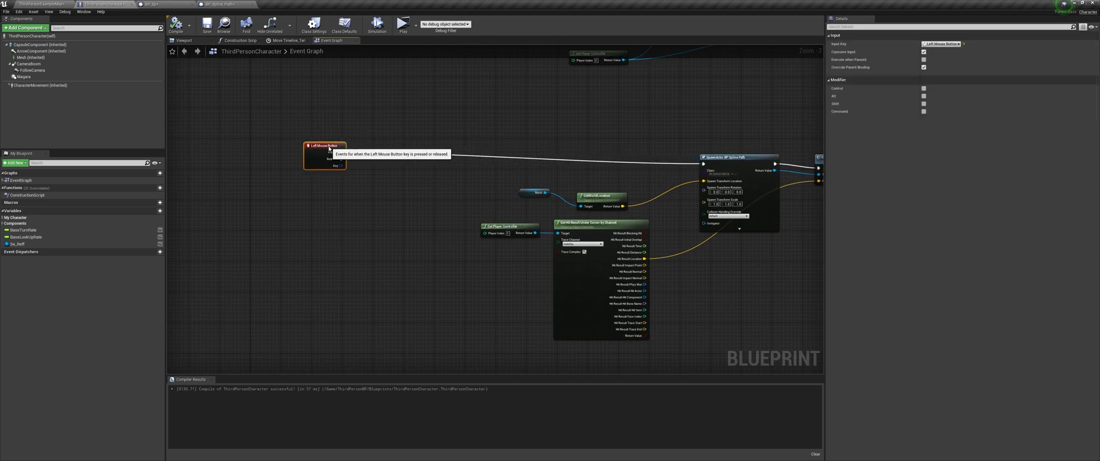
{"action": "left_click", "coordinate": [659, 126]}
Step: Promote the SpawnActor node's Return Value to a variable named Spline_Reff
{"action": "right_click_drag", "start_coordinate": [659, 126], "coordinate": [304, 148]}
{"action": "scroll", "coordinate": [304, 148], "scroll_direction": "up", "scroll_amount": 2}
{"action": "left_click_drag", "start_coordinate": [457, 207], "coordinate": [562, 267]}
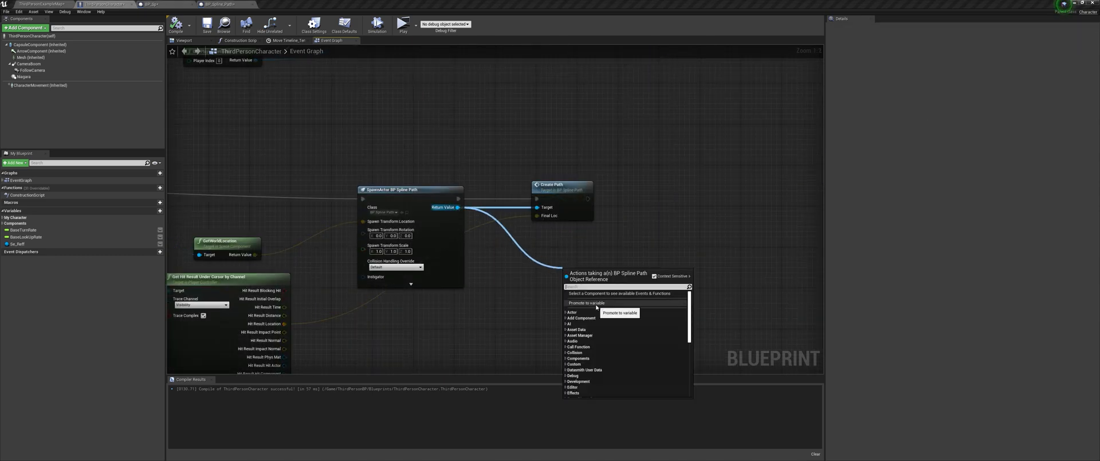
{"action": "left_click", "coordinate": [596, 304]}
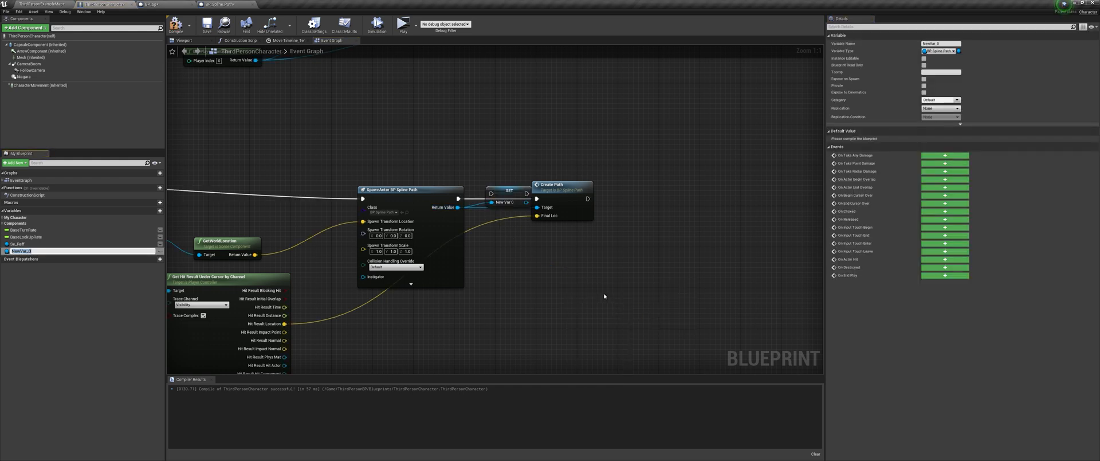
{"action": "type", "text": "_Reff"}
{"action": "key", "text": "Return"}
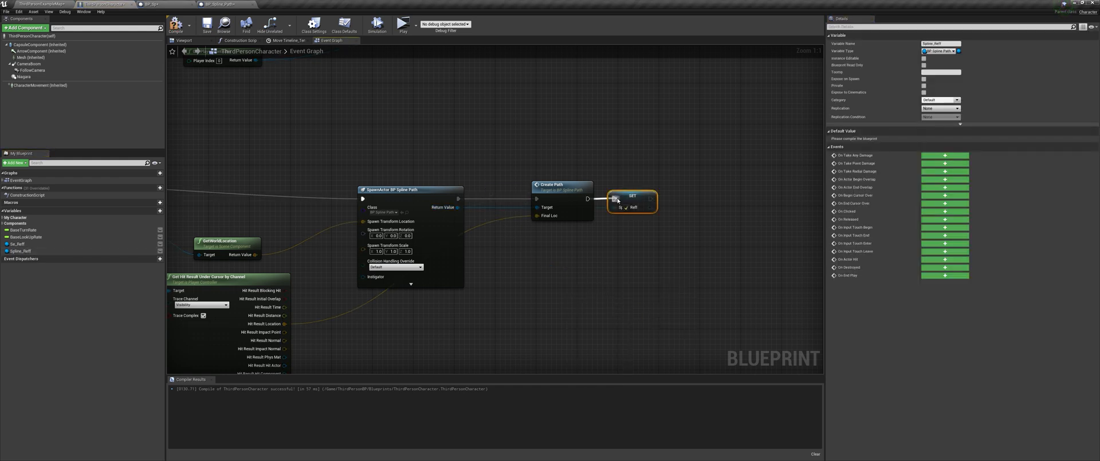
Step: Add an Is Valid check on the Spline_Reff variable and run it from the Left Mouse Button's Pressed output
{"action": "right_click_drag", "start_coordinate": [572, 259], "coordinate": [823, 228]}
{"action": "scroll", "coordinate": [644, 248], "scroll_direction": "down", "scroll_amount": 2}
{"action": "left_click_drag", "start_coordinate": [40, 250], "coordinate": [358, 197]}
{"action": "left_click", "coordinate": [335, 232]}
{"action": "type", "text": "is vlia"}
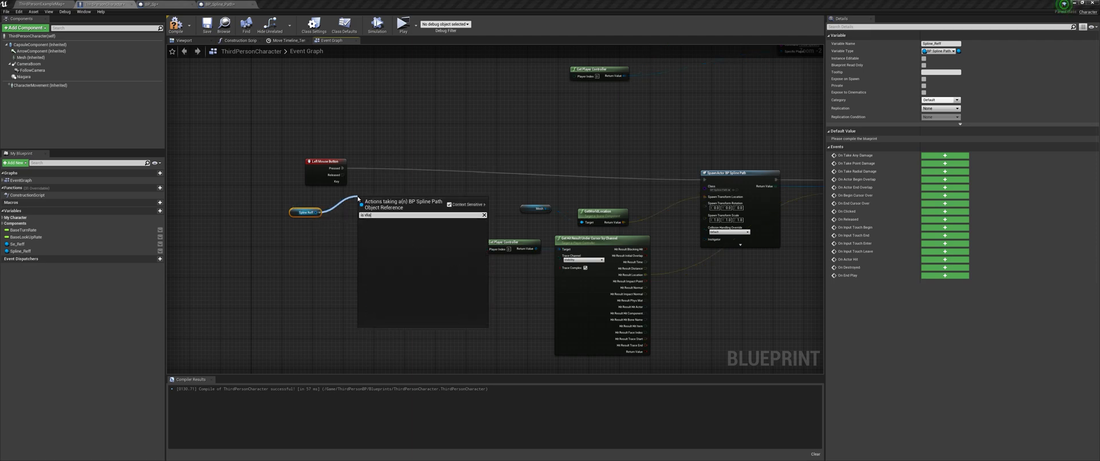
{"action": "key", "text": "BackSpace"}
{"action": "type", "text": "alid"}
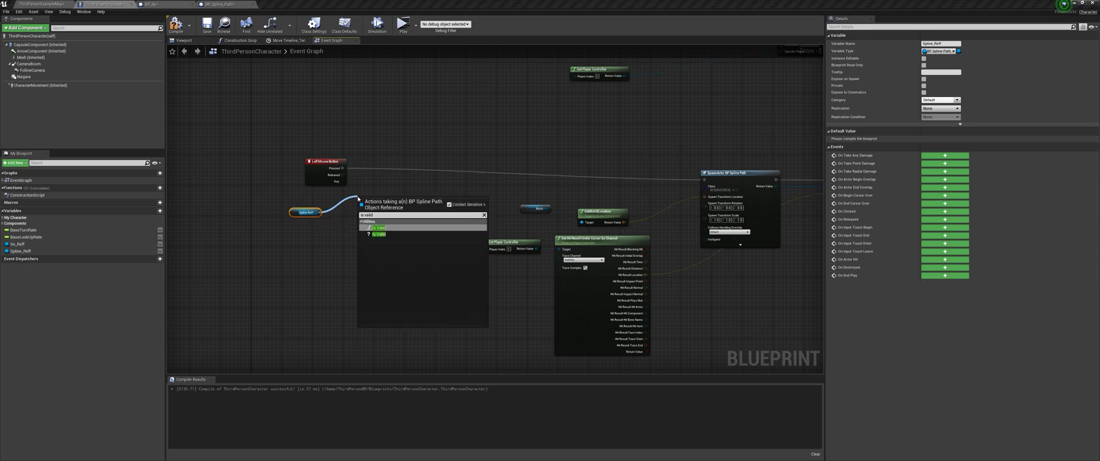
{"action": "left_click", "coordinate": [379, 233]}
{"action": "left_click_drag", "start_coordinate": [368, 203], "coordinate": [399, 172]}
{"action": "scroll", "coordinate": [369, 172], "scroll_direction": "up", "scroll_amount": 2}
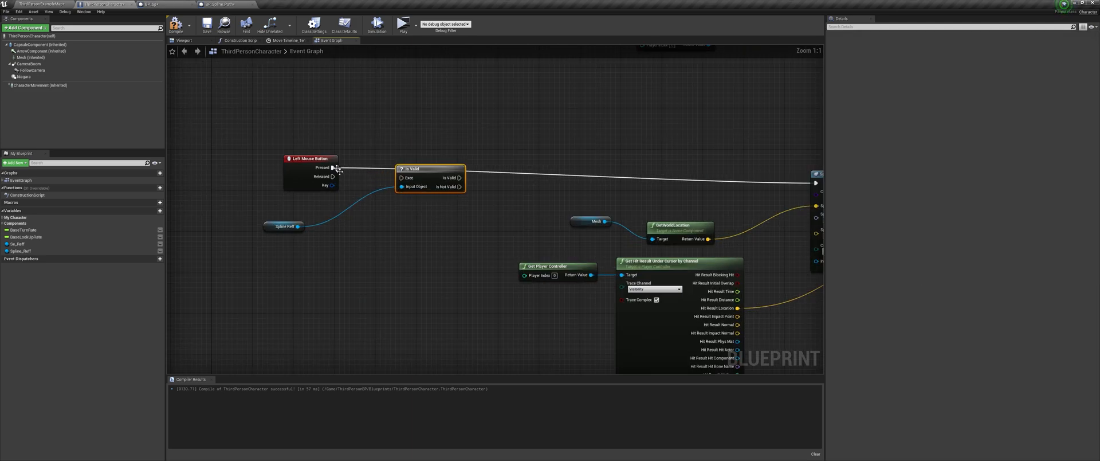
{"action": "left_click_drag", "start_coordinate": [334, 169], "coordinate": [418, 158]}
Step: Add a DestroyActor node targeting Spline_Reff and run it from the Is Valid output
{"action": "right_click_drag", "start_coordinate": [419, 160], "coordinate": [397, 212]}
{"action": "left_click_drag", "start_coordinate": [250, 237], "coordinate": [375, 231]}
{"action": "type", "text": "des"}
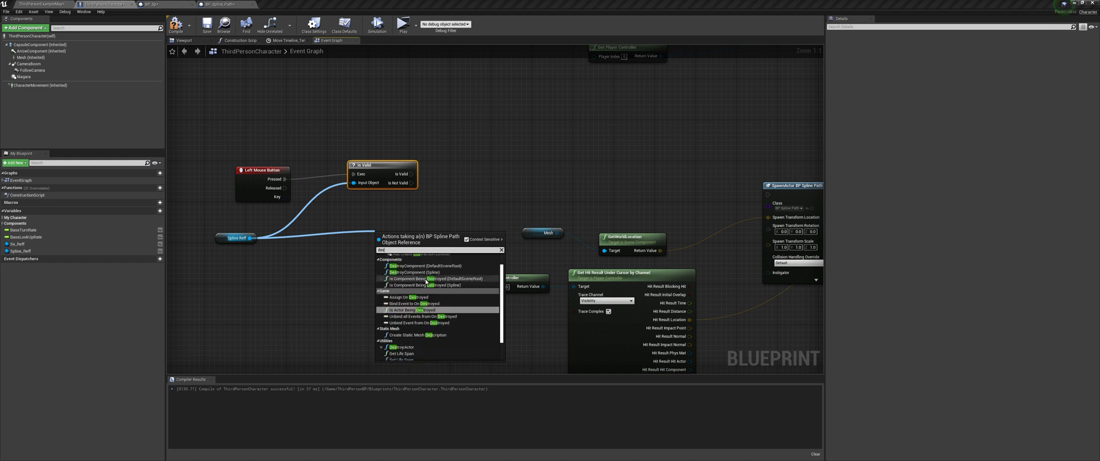
{"action": "left_click", "coordinate": [402, 347]}
{"action": "left_click_drag", "start_coordinate": [389, 253], "coordinate": [481, 181]}
{"action": "left_click_drag", "start_coordinate": [411, 174], "coordinate": [479, 169]}
Step: Connect both the DestroyActor output and the Is Not Valid output to the SpawnActor BP Spline Path node
{"action": "right_click_drag", "start_coordinate": [509, 183], "coordinate": [449, 172]}
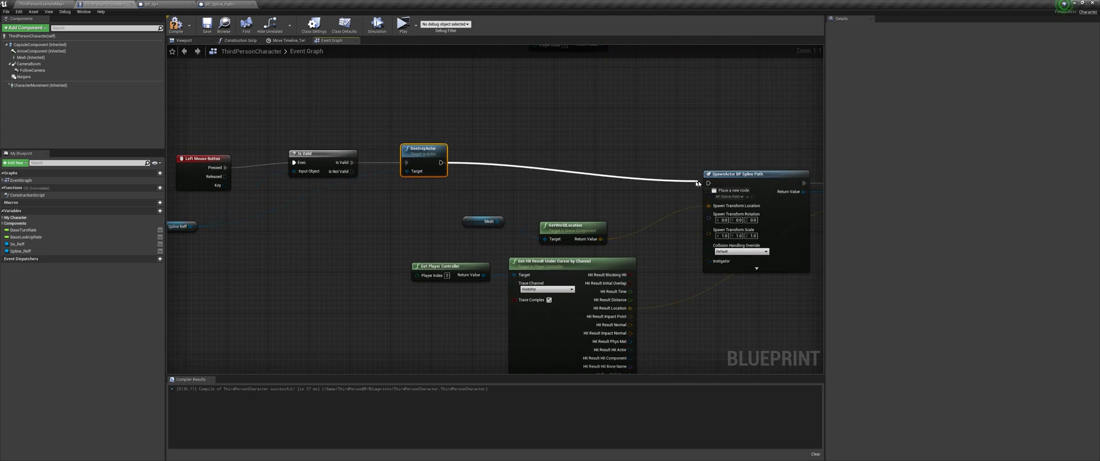
{"action": "right_click_drag", "start_coordinate": [225, 236], "coordinate": [280, 237]}
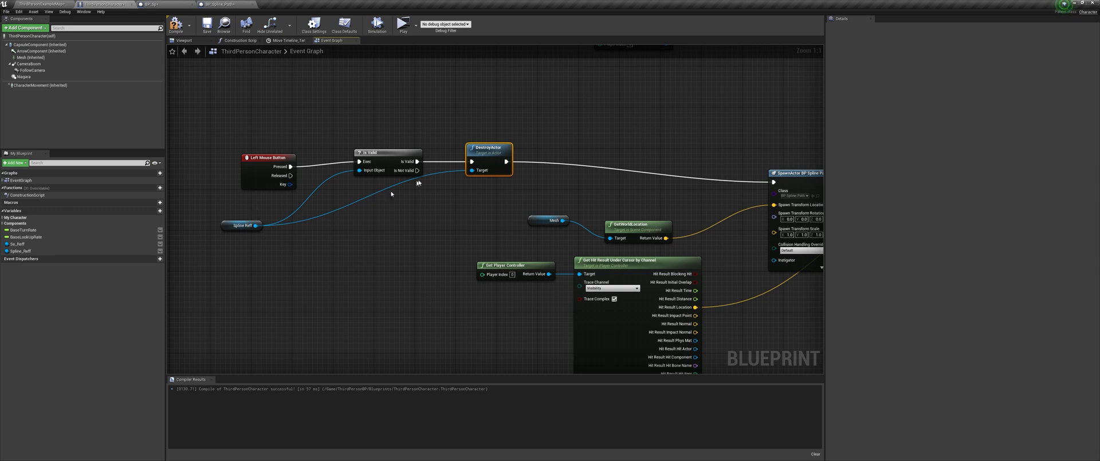
{"action": "left_click_drag", "start_coordinate": [417, 171], "coordinate": [773, 184]}
{"action": "scroll", "coordinate": [627, 170], "scroll_direction": "down", "scroll_amount": 2}
Step: Play the level, create paths toward several ground spots to test the replacement of old paths, and end the play session
{"action": "left_click", "coordinate": [403, 27]}
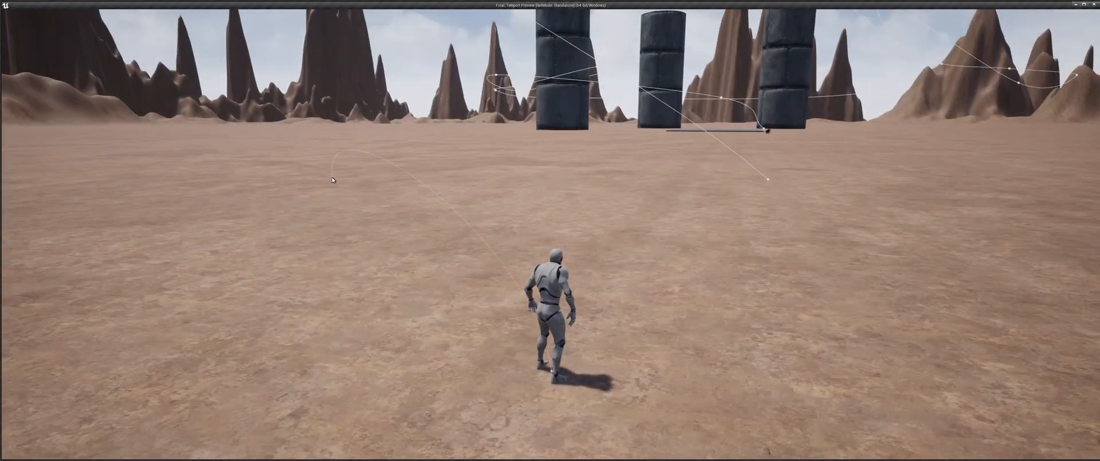
{"action": "right_click_drag", "start_coordinate": [333, 178], "coordinate": [184, 196]}
{"action": "left_click", "coordinate": [477, 107]}
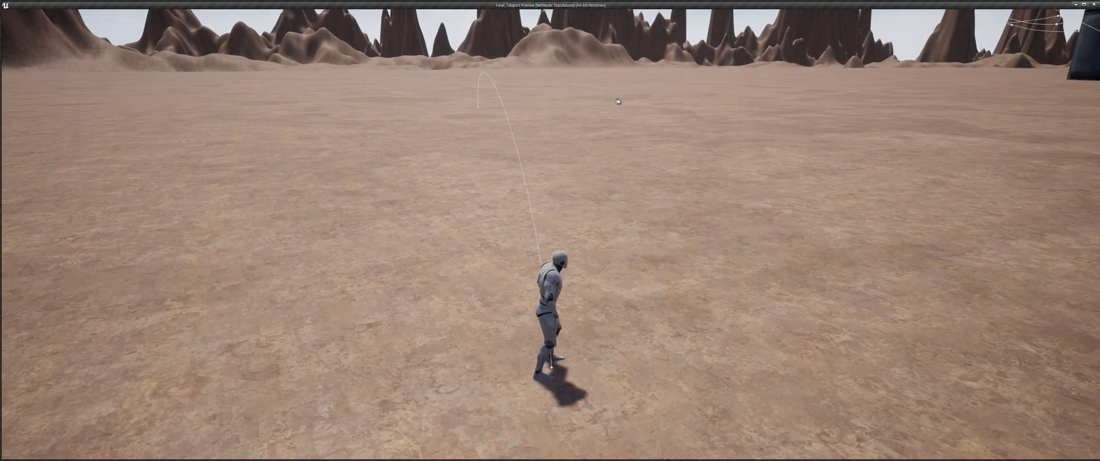
{"action": "right_click_drag", "start_coordinate": [453, 123], "coordinate": [361, 90]}
{"action": "right_click_drag", "start_coordinate": [435, 85], "coordinate": [508, 61]}
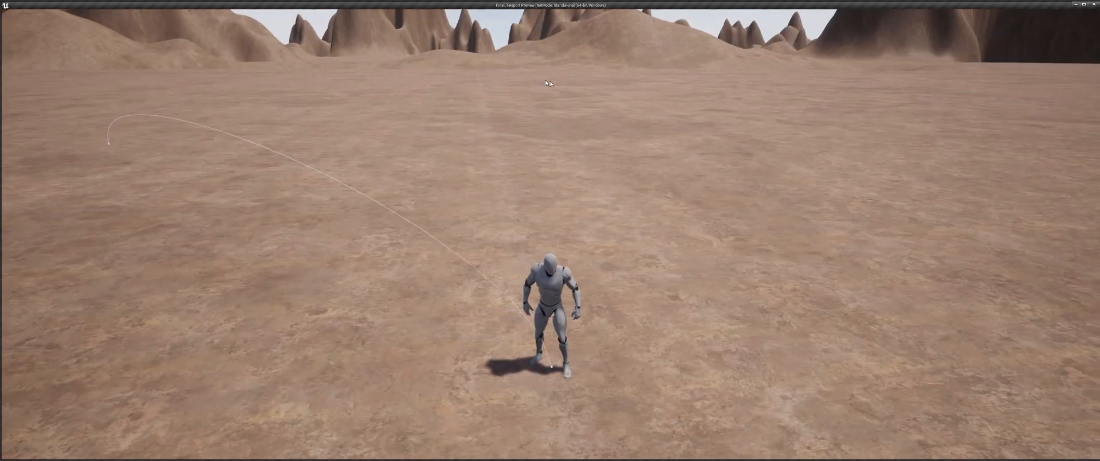
{"action": "right_click_drag", "start_coordinate": [776, 115], "coordinate": [808, 123]}
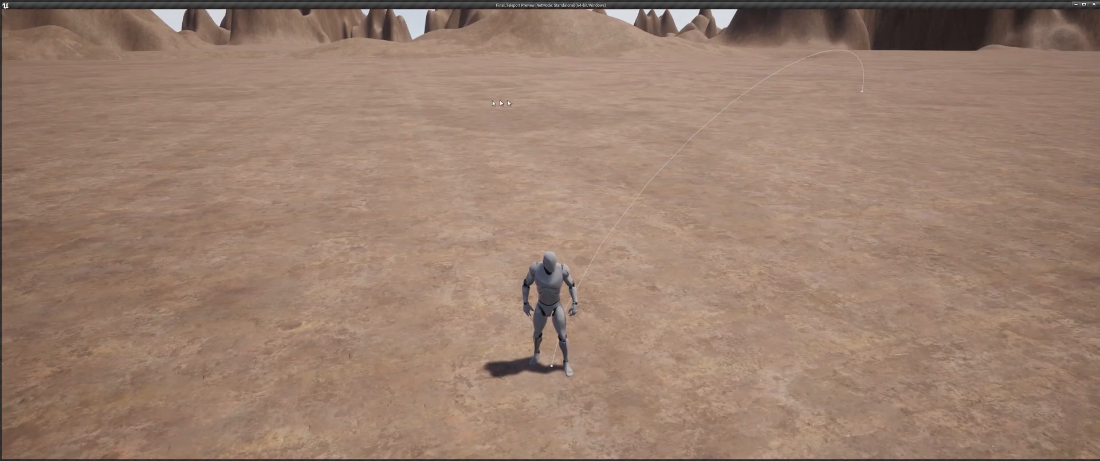
{"action": "left_click", "coordinate": [1094, 4]}
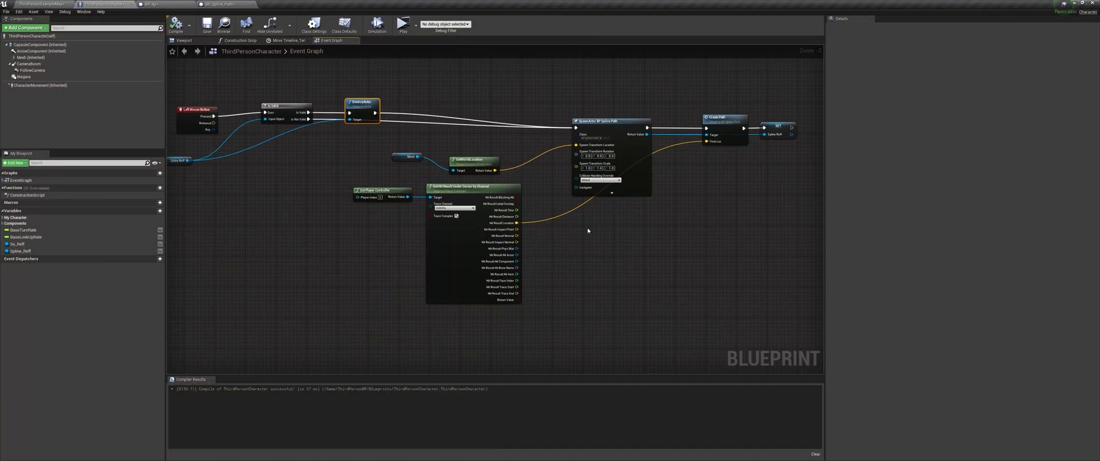
Step: Add a timeline named MoveAlongPath in the empty graph area below the path-spawning nodes
{"action": "right_click_drag", "start_coordinate": [582, 270], "coordinate": [614, 168]}
{"action": "right_click_drag", "start_coordinate": [424, 282], "coordinate": [496, 248]}
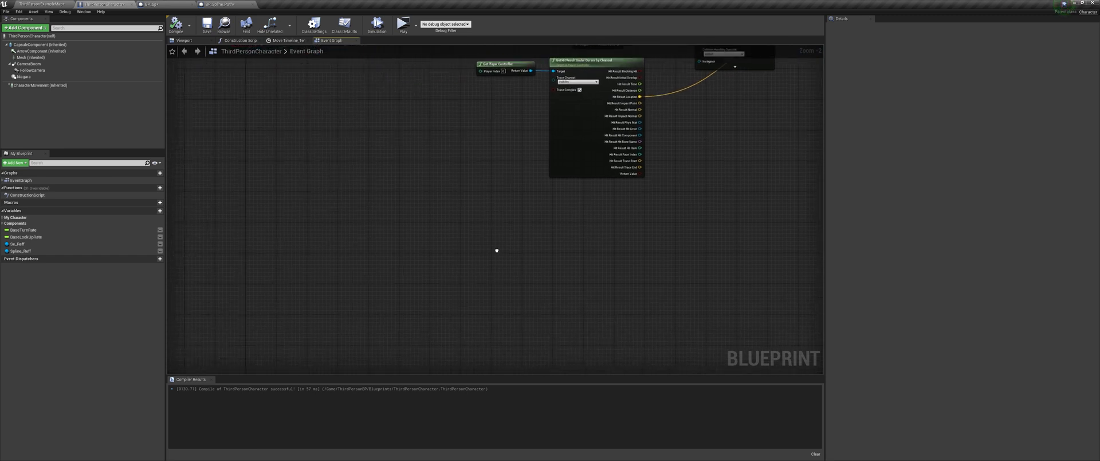
{"action": "right_click", "coordinate": [400, 238]}
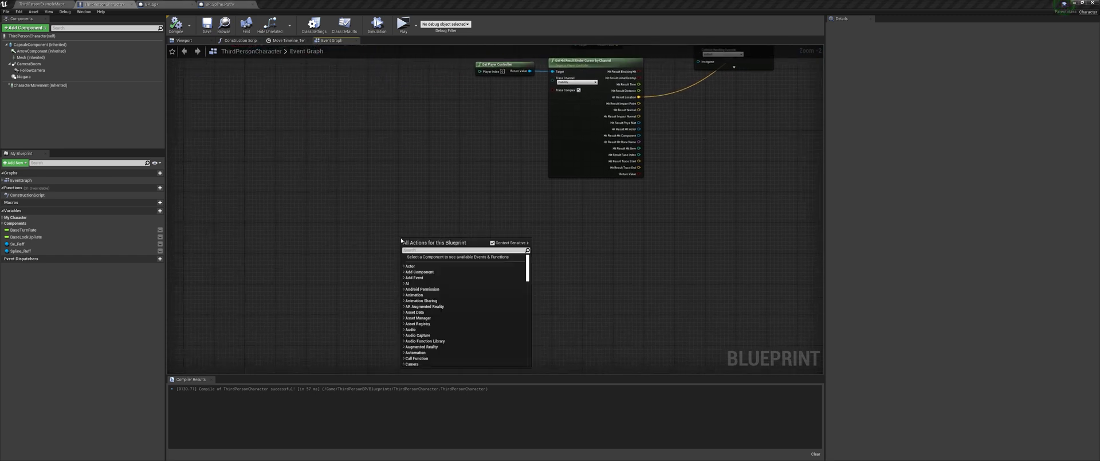
{"action": "type", "text": "Timeline"}
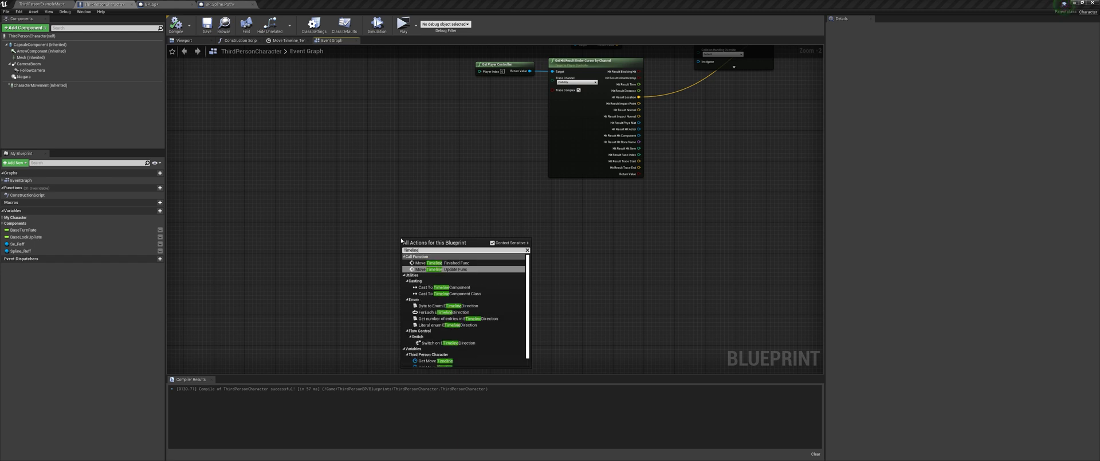
{"action": "scroll", "coordinate": [418, 346], "scroll_direction": "down", "scroll_amount": 1}
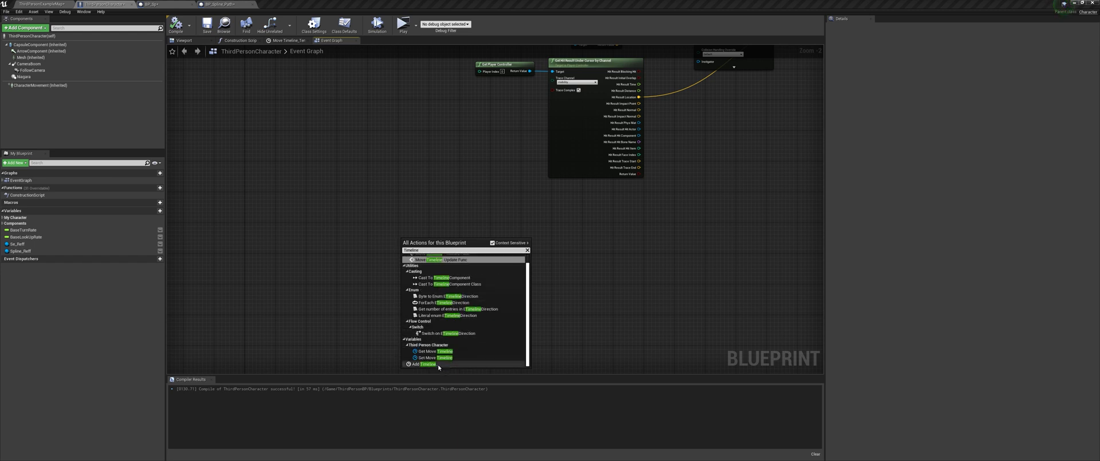
{"action": "left_click", "coordinate": [435, 365]}
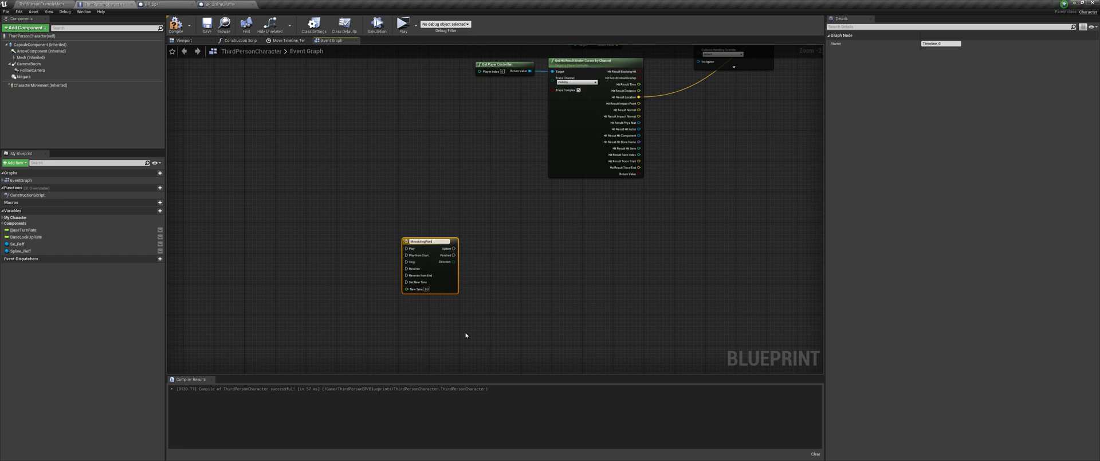
{"action": "key", "text": "Return"}
Step: Create a custom event named MoveAlong and connect it to the MoveAlongPath timeline's Play from Start input
{"action": "scroll", "coordinate": [464, 337], "scroll_direction": "up", "scroll_amount": 2}
{"action": "right_click", "coordinate": [370, 252]}
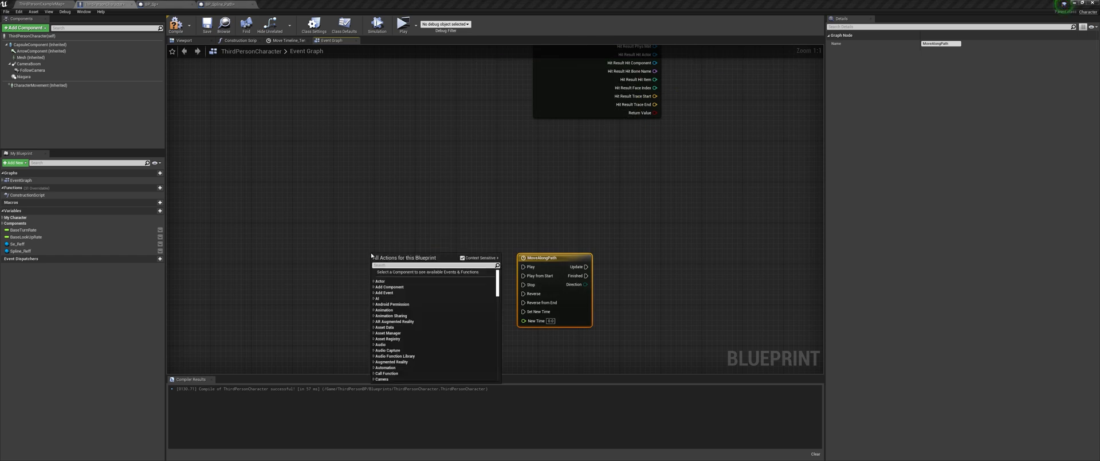
{"action": "type", "text": "custom event"}
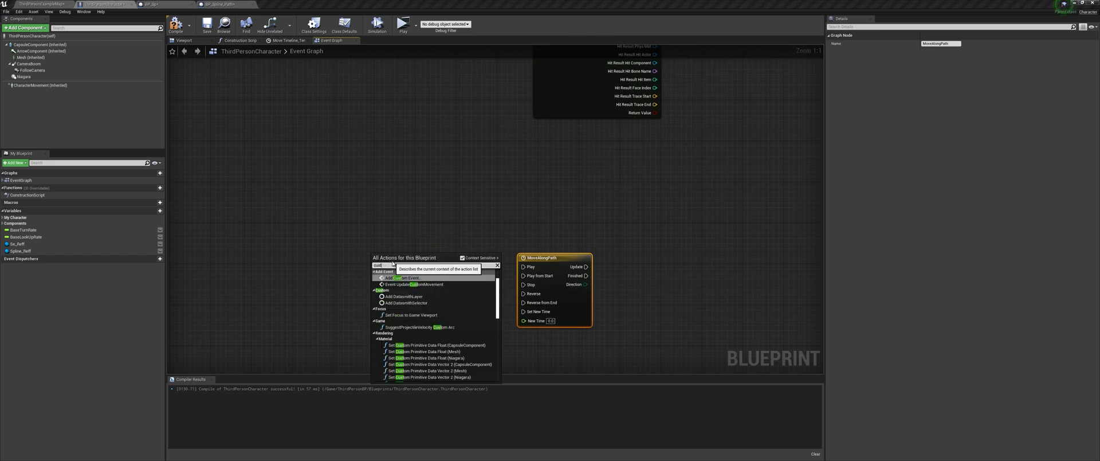
{"action": "key", "text": "Return"}
{"action": "type", "text": "Mov"}
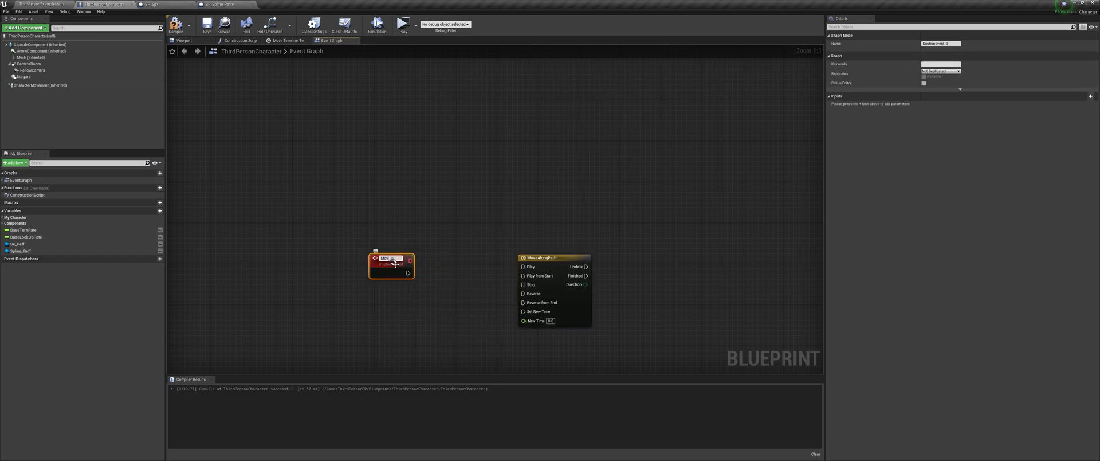
{"action": "type", "text": "eAlong"}
{"action": "key", "text": "Return"}
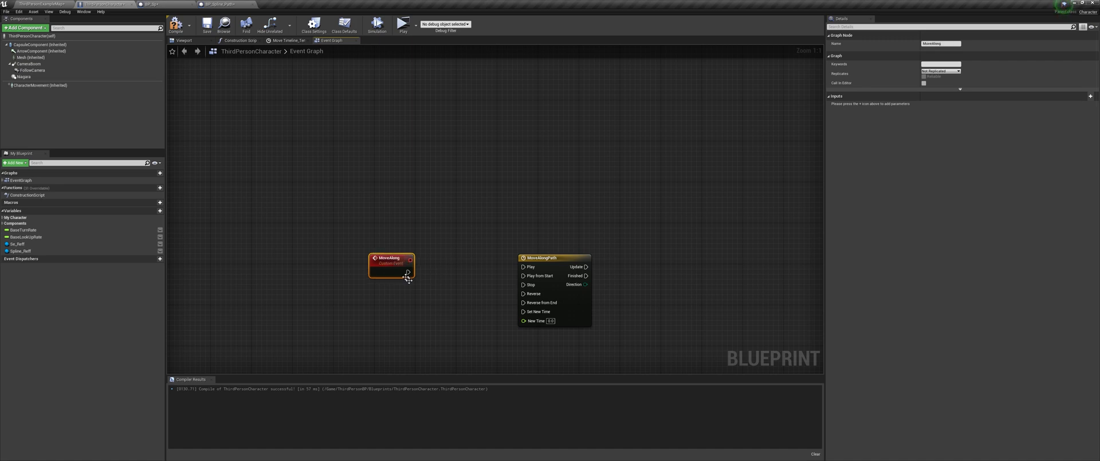
{"action": "left_click_drag", "start_coordinate": [416, 278], "coordinate": [523, 276]}
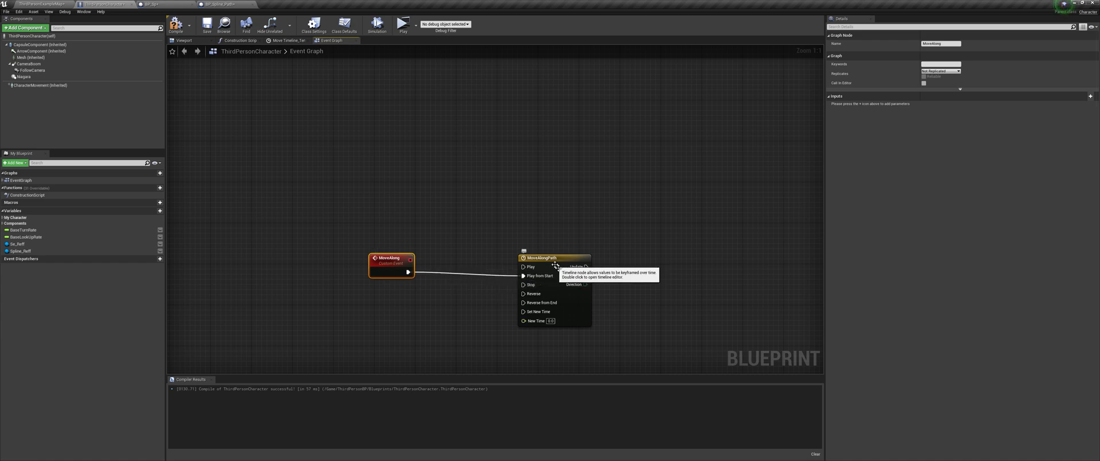
Step: Open the MoveAlongPath timeline, set its length to 1 and add a float track
{"action": "double_click", "coordinate": [555, 265]}
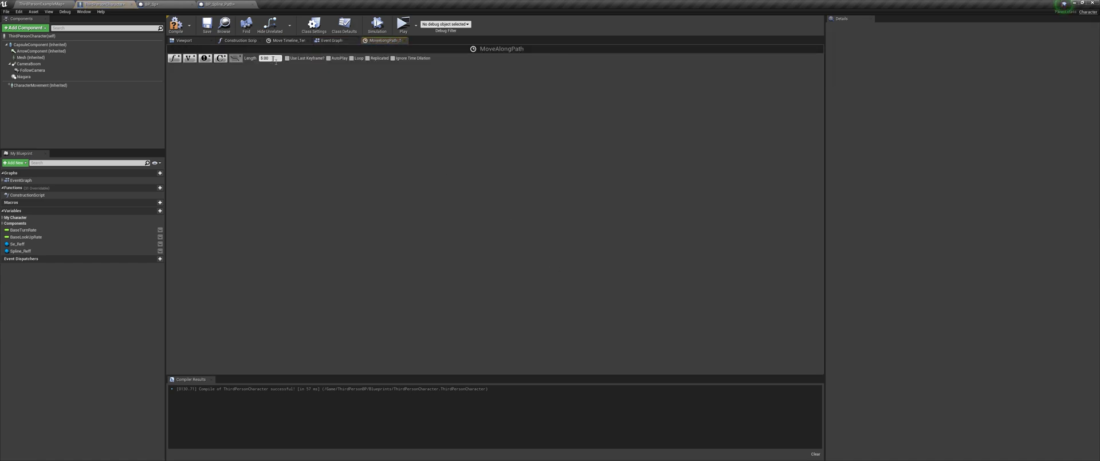
{"action": "left_click", "coordinate": [276, 60]}
{"action": "type", "text": "1"}
{"action": "left_click", "coordinate": [175, 59]}
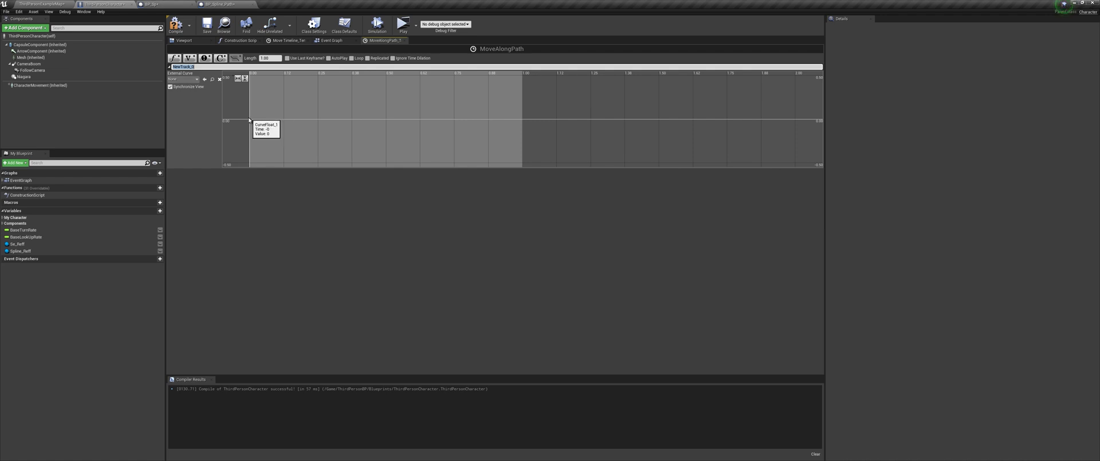
Step: Add a key at time 0, value 0 and another at time 1, value 1 on the float track, and fit the curve to view
{"action": "left_click", "coordinate": [249, 121], "text": "shift"}
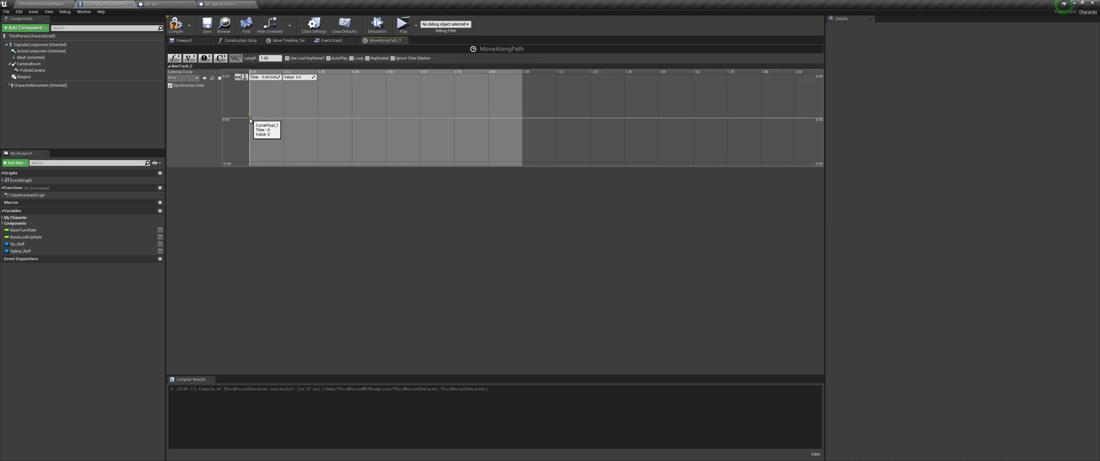
{"action": "left_click", "coordinate": [277, 77]}
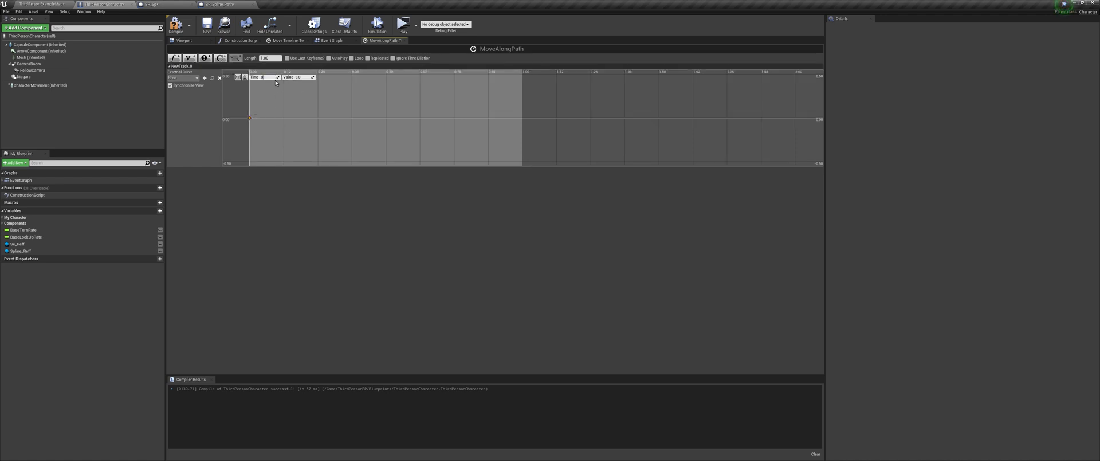
{"action": "left_click", "coordinate": [523, 121], "text": "shift"}
{"action": "left_click", "coordinate": [245, 77]}
{"action": "left_click", "coordinate": [238, 77]}
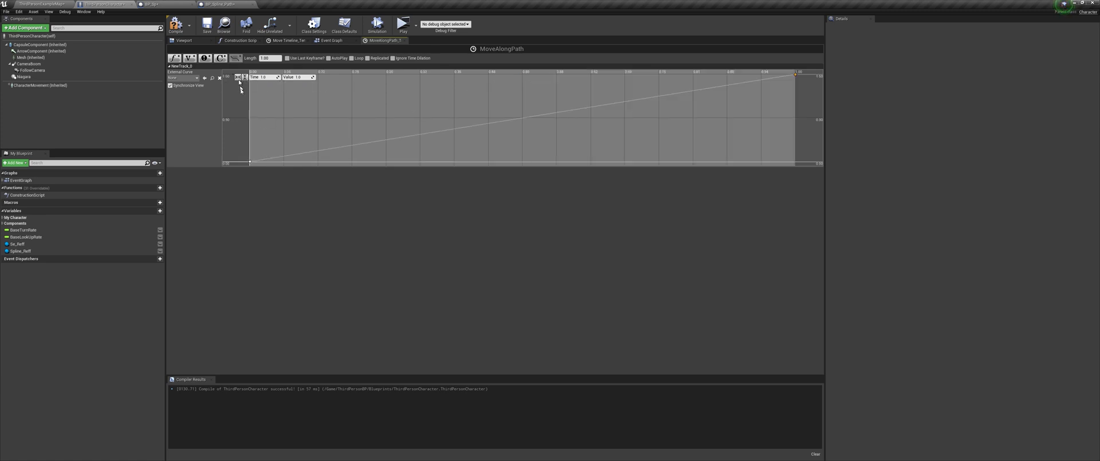
Step: Set both keys to Auto interpolation and tilt the end key's tangent so the curve starts slowly and ends steeply
{"action": "left_click", "coordinate": [250, 162]}
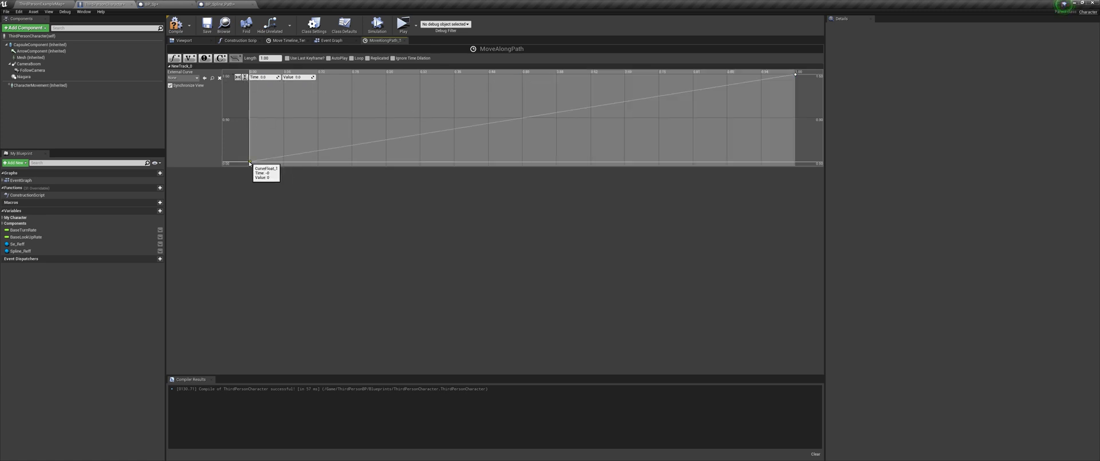
{"action": "left_click", "coordinate": [796, 75], "text": "ctrl"}
{"action": "right_click", "coordinate": [795, 74]}
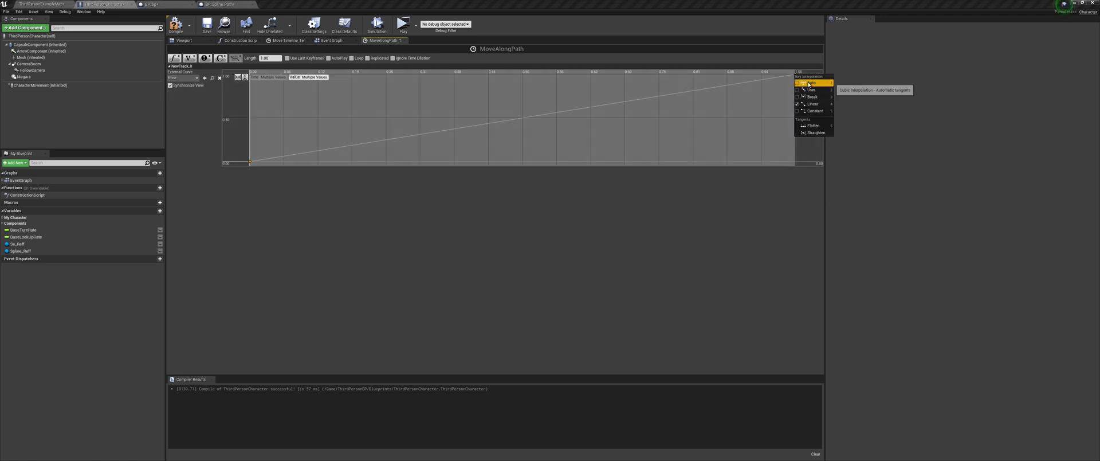
{"action": "left_click", "coordinate": [814, 82]}
{"action": "mouse_move", "coordinate": [776, 75]}
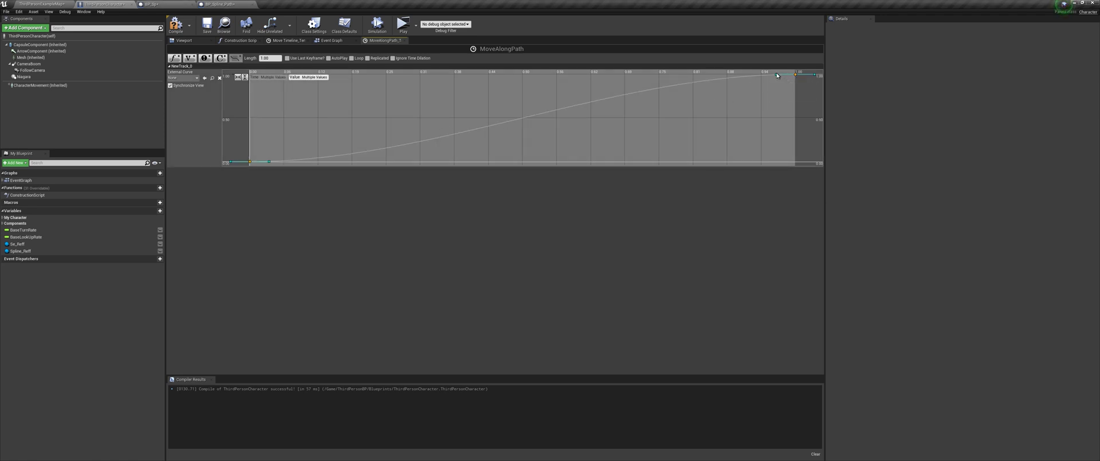
{"action": "left_click_drag", "start_coordinate": [776, 75], "coordinate": [751, 83]}
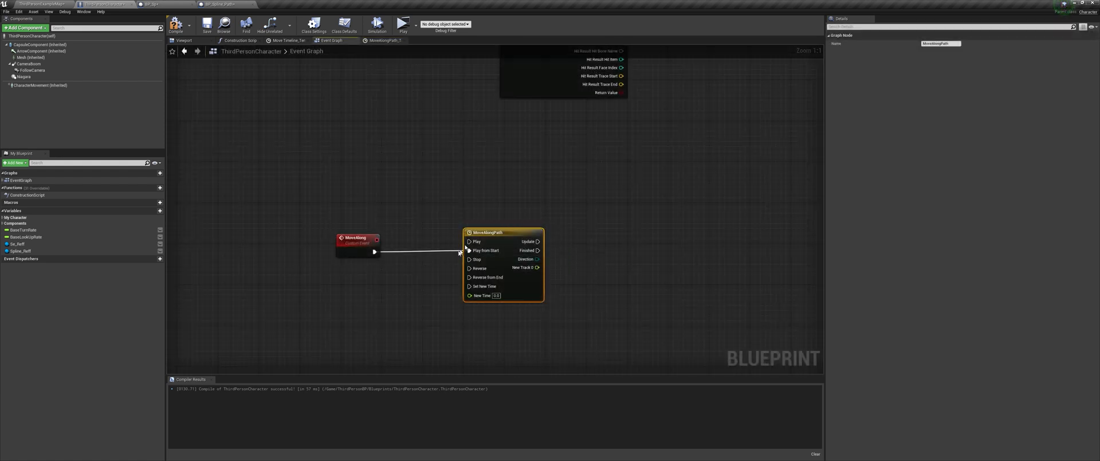
Step: Insert a Set Play Rate node targeting the MoveAlongPath timeline component between the MoveAlong event and Play from Start, and check the timeline's length
{"action": "double_click", "coordinate": [23, 224]}
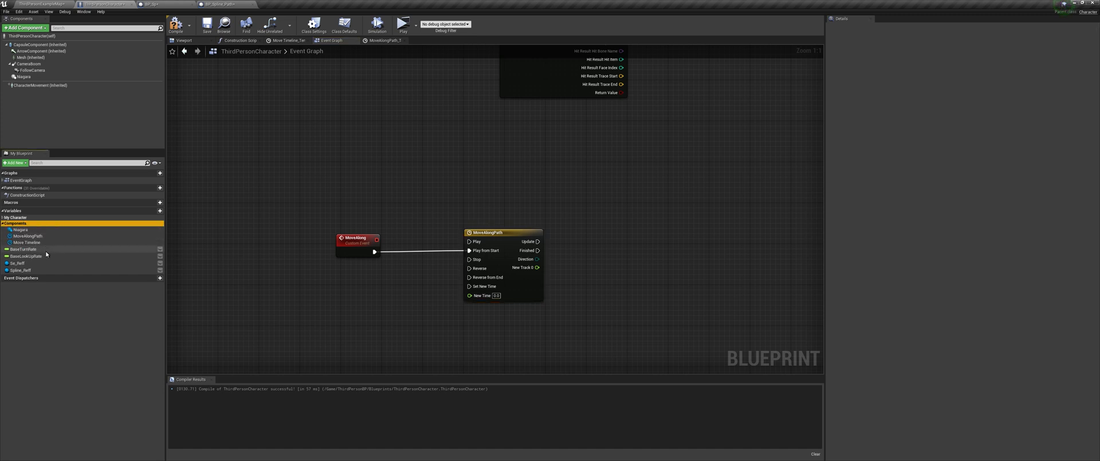
{"action": "left_click_drag", "start_coordinate": [27, 235], "coordinate": [376, 283]}
{"action": "type", "text": "s"}
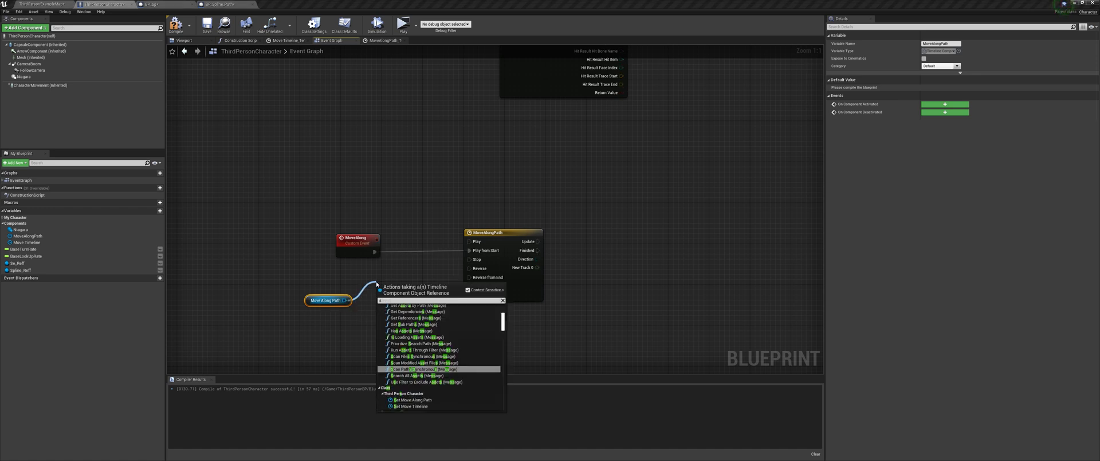
{"action": "type", "text": "et play"}
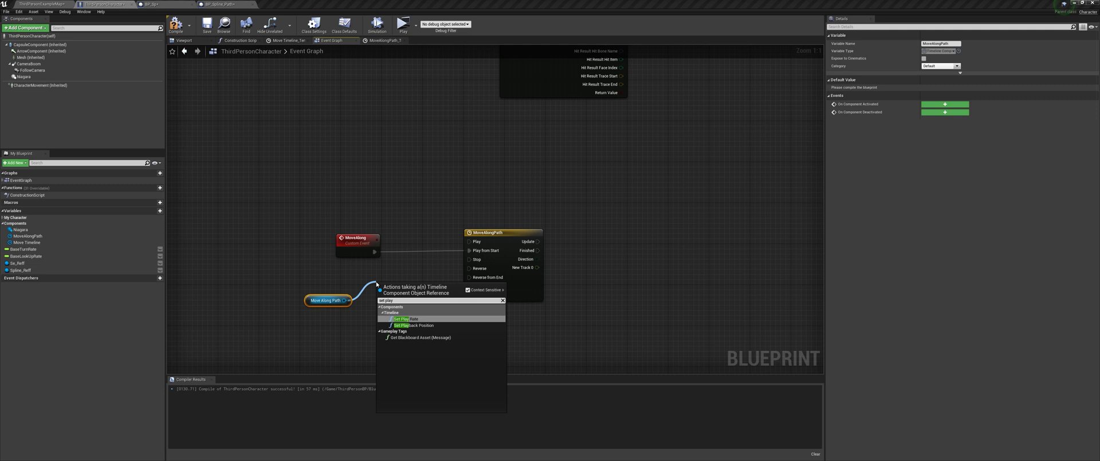
{"action": "key", "text": "Return"}
{"action": "left_click_drag", "start_coordinate": [406, 291], "coordinate": [323, 243]}
{"action": "left_click_drag", "start_coordinate": [404, 268], "coordinate": [469, 241]}
{"action": "double_click", "coordinate": [504, 243]}
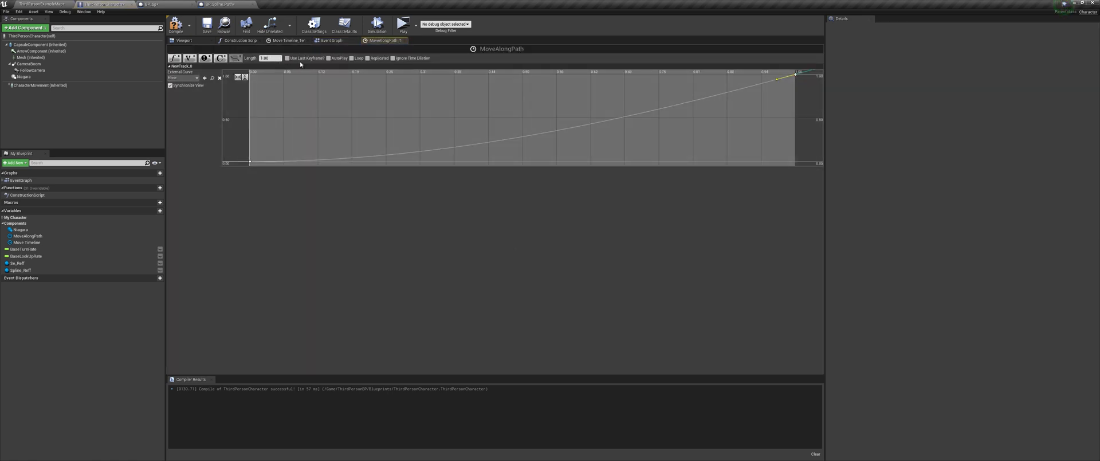
{"action": "left_click", "coordinate": [347, 40]}
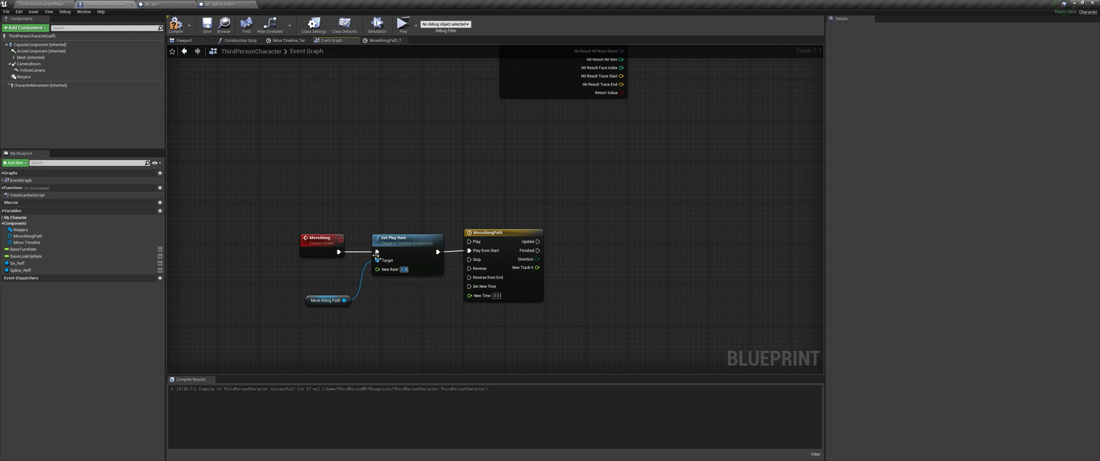
Step: Add a Capsule Component reference with a SetWorldLocation node targeting it, and execute that node from MoveAlongPath's Update output
{"action": "right_click_drag", "start_coordinate": [590, 270], "coordinate": [523, 245]}
{"action": "left_click_drag", "start_coordinate": [451, 223], "coordinate": [471, 222]}
{"action": "right_click_drag", "start_coordinate": [538, 204], "coordinate": [514, 219]}
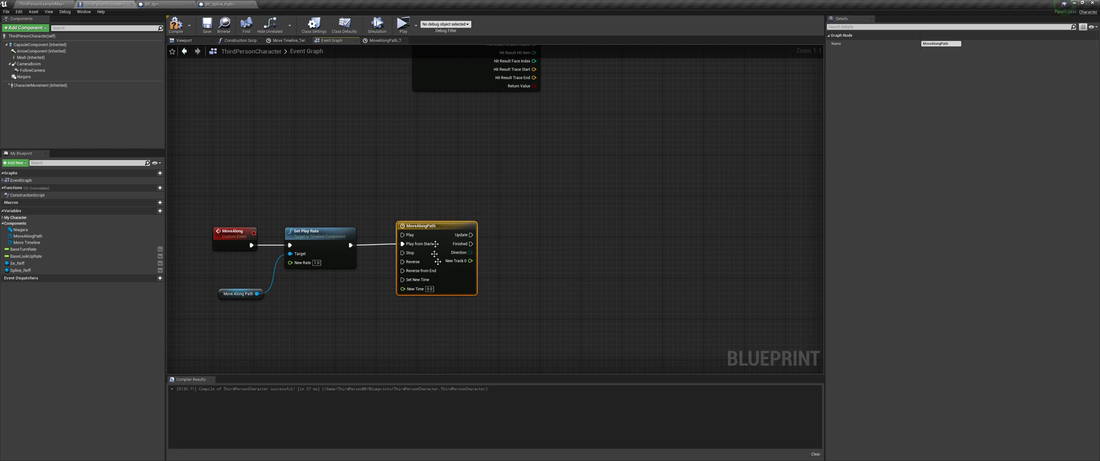
{"action": "right_click_drag", "start_coordinate": [520, 199], "coordinate": [484, 211]}
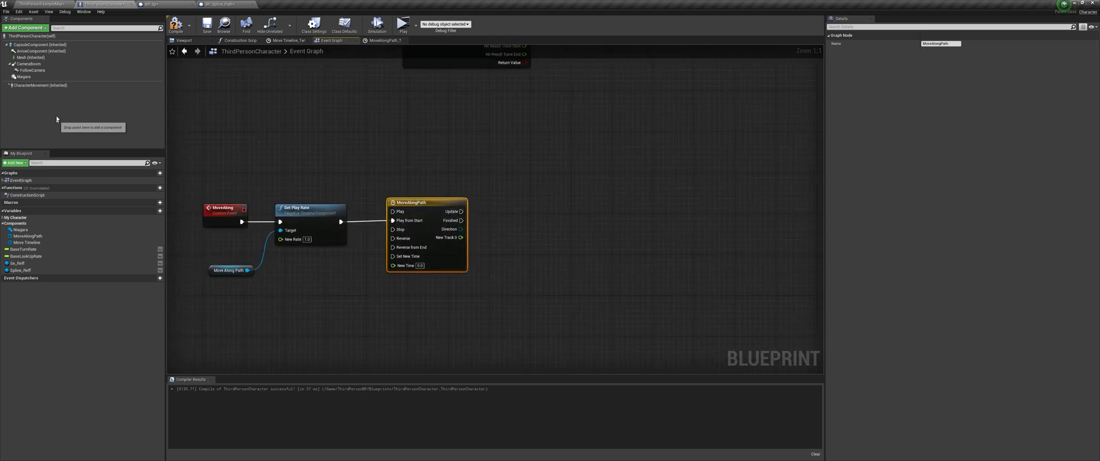
{"action": "left_click_drag", "start_coordinate": [32, 44], "coordinate": [518, 257]}
{"action": "type", "text": "set"}
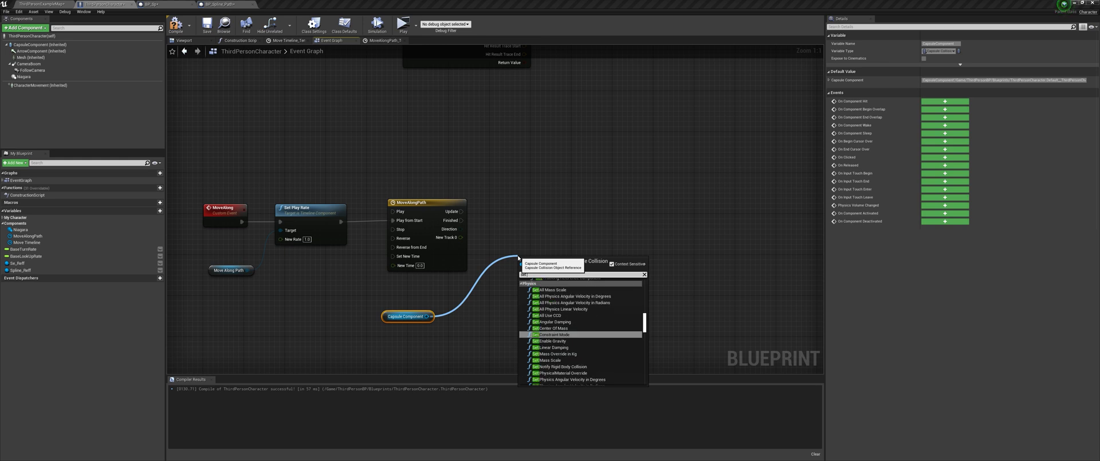
{"action": "type", "text": " world loca"}
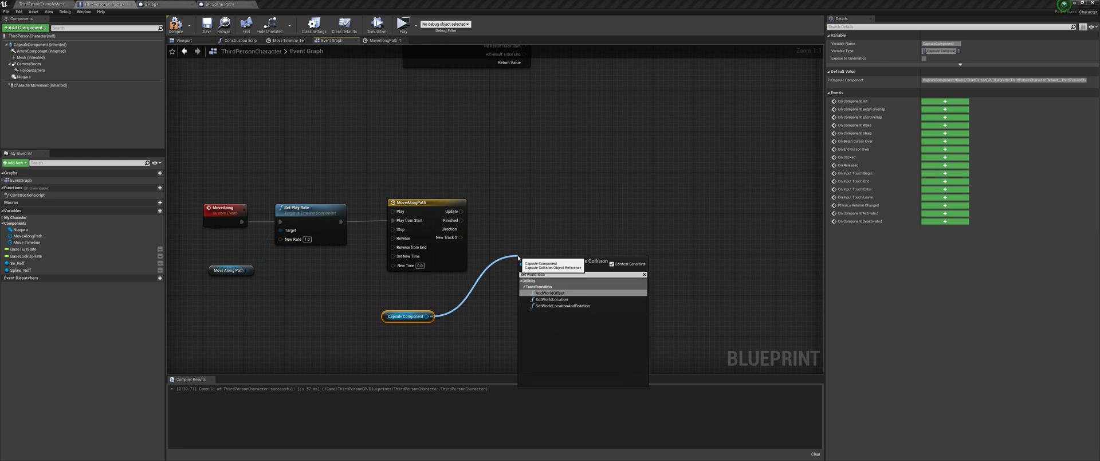
{"action": "left_click", "coordinate": [551, 299]}
{"action": "left_click_drag", "start_coordinate": [551, 266], "coordinate": [630, 202]}
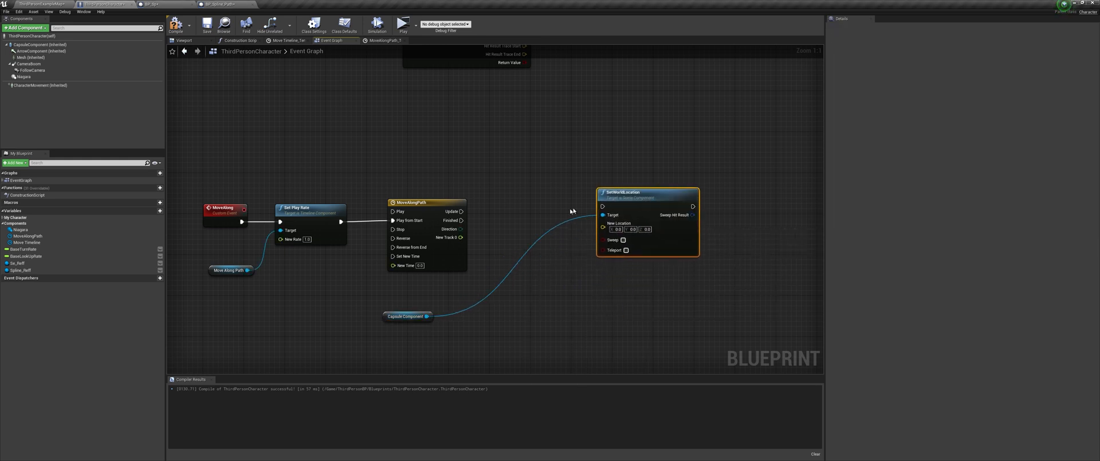
{"action": "left_click_drag", "start_coordinate": [461, 211], "coordinate": [677, 207]}
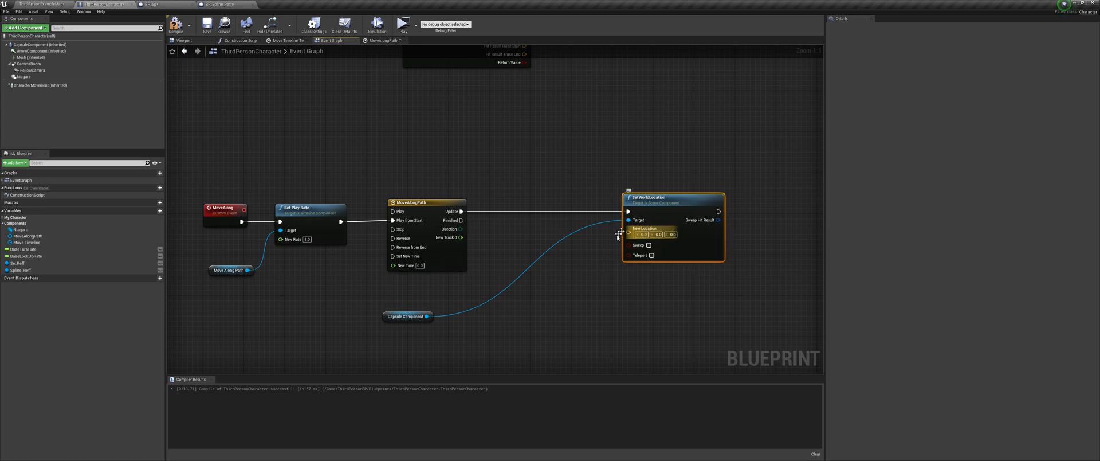
Step: Add a Spline Reff getter beneath the timeline and create a Get Spline Length node from its spline
{"action": "scroll", "coordinate": [612, 160], "scroll_direction": "down", "scroll_amount": 7}
{"action": "right_click_drag", "start_coordinate": [621, 129], "coordinate": [500, 246]}
{"action": "scroll", "coordinate": [488, 286], "scroll_direction": "up", "scroll_amount": 5}
{"action": "right_click_drag", "start_coordinate": [487, 286], "coordinate": [560, 224]}
{"action": "scroll", "coordinate": [496, 218], "scroll_direction": "up", "scroll_amount": 2}
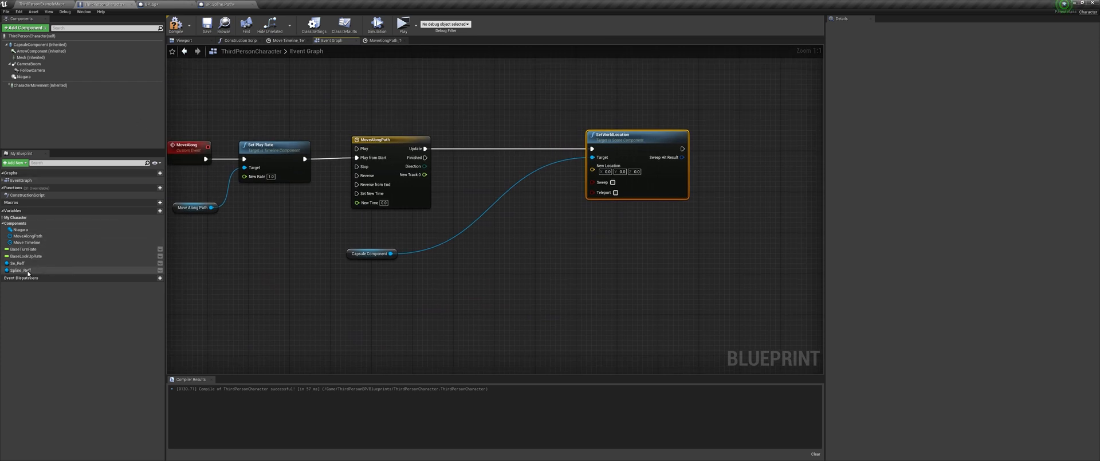
{"action": "left_click_drag", "start_coordinate": [23, 272], "coordinate": [435, 279]}
{"action": "left_click", "coordinate": [361, 286]}
{"action": "type", "text": "get spl"}
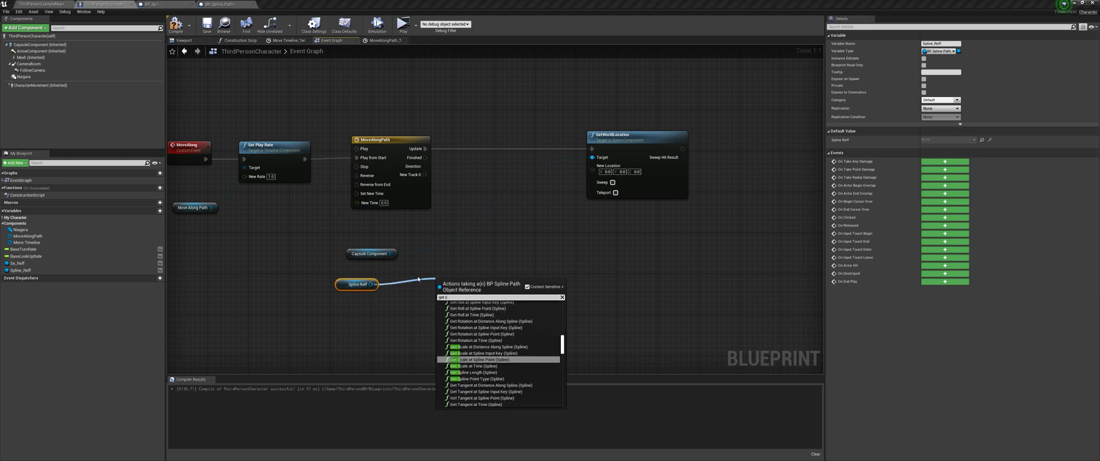
{"action": "type", "text": "ine le"}
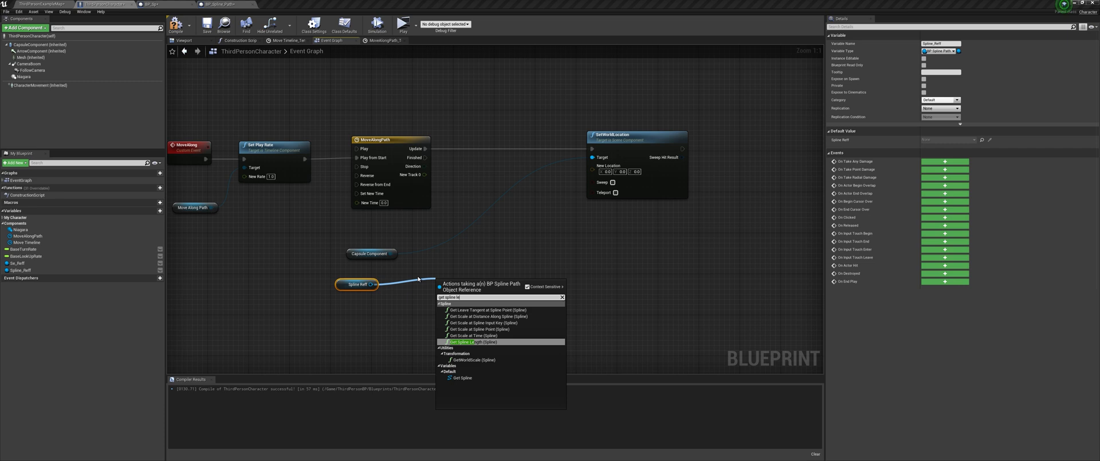
{"action": "left_click", "coordinate": [476, 342]}
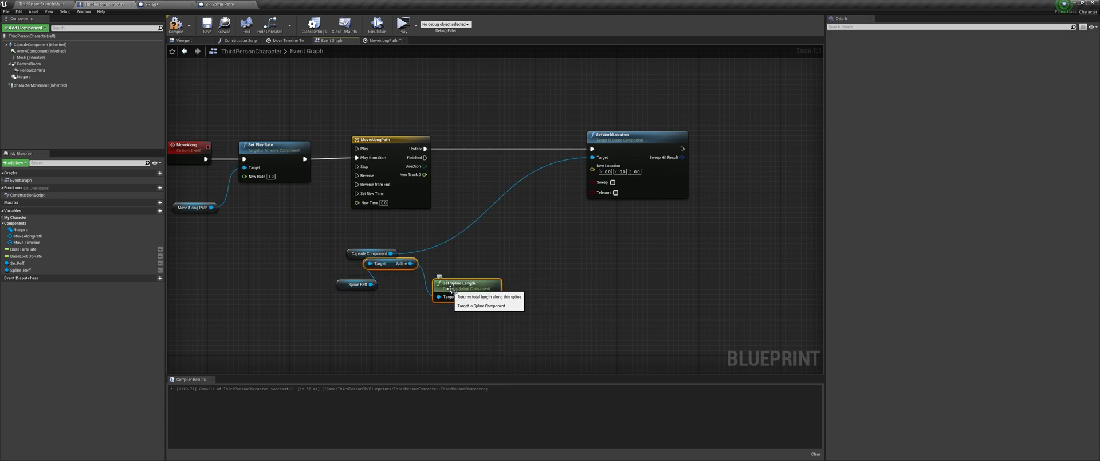
{"action": "left_click_drag", "start_coordinate": [451, 289], "coordinate": [492, 293]}
{"action": "left_click_drag", "start_coordinate": [493, 293], "coordinate": [485, 314]}
Step: Create a Get Location at Distance Along Spline node from the spline length and set Spline Reff's spline as its target
{"action": "scroll", "coordinate": [461, 249], "scroll_direction": "up", "scroll_amount": 2}
{"action": "left_click_drag", "start_coordinate": [457, 218], "coordinate": [491, 217]}
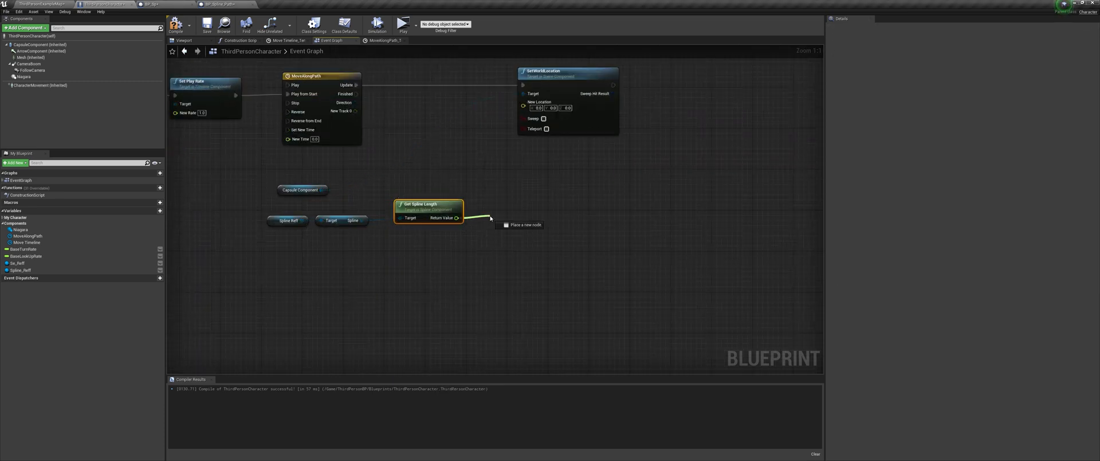
{"action": "type", "text": "get lo"}
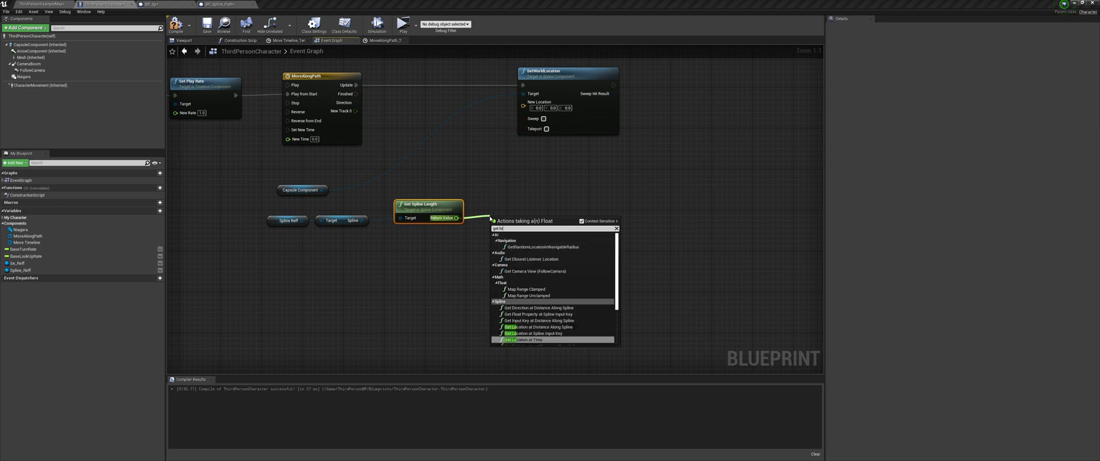
{"action": "type", "text": "cation"}
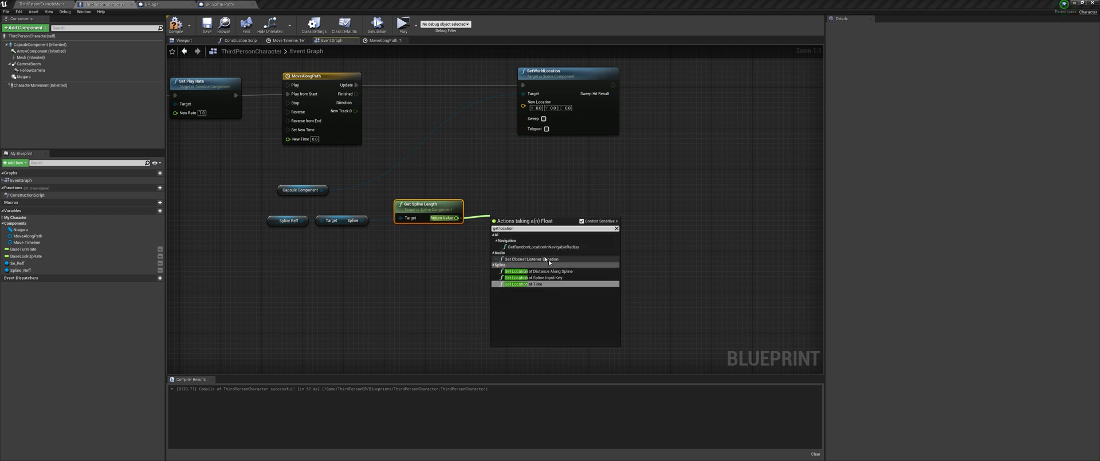
{"action": "left_click", "coordinate": [539, 271]}
{"action": "left_click_drag", "start_coordinate": [565, 247], "coordinate": [580, 221]}
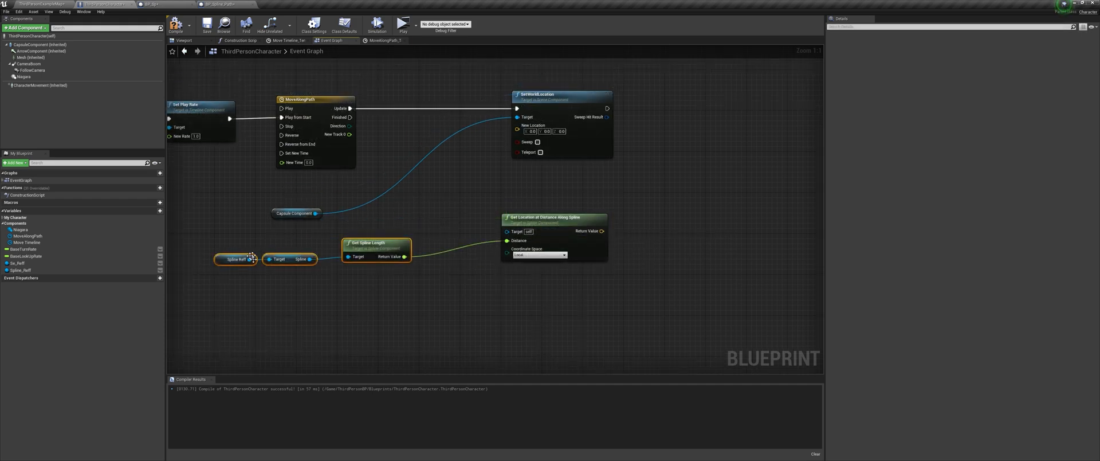
{"action": "left_click_drag", "start_coordinate": [309, 259], "coordinate": [511, 233]}
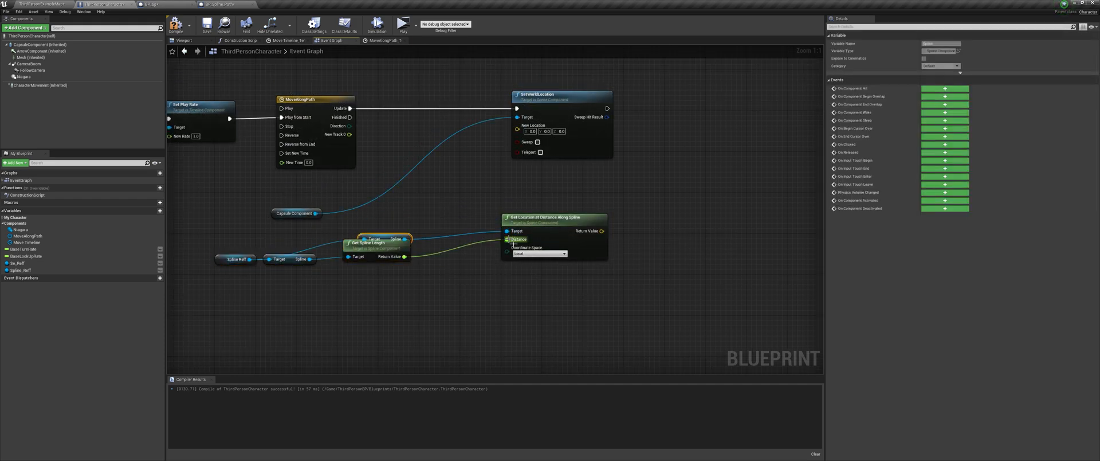
Step: Multiply the timeline's float track output by the spline length and feed the product into the Distance input
{"action": "scroll", "coordinate": [437, 364], "scroll_direction": "down", "scroll_amount": 3}
{"action": "right_click_drag", "start_coordinate": [459, 262], "coordinate": [469, 68]}
{"action": "scroll", "coordinate": [484, 227], "scroll_direction": "up", "scroll_amount": 3}
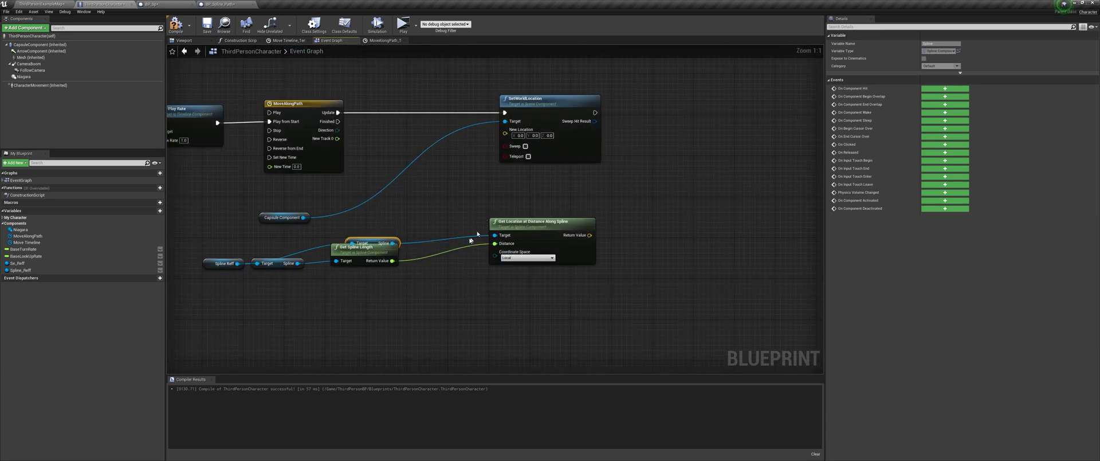
{"action": "left_click_drag", "start_coordinate": [379, 255], "coordinate": [380, 276]}
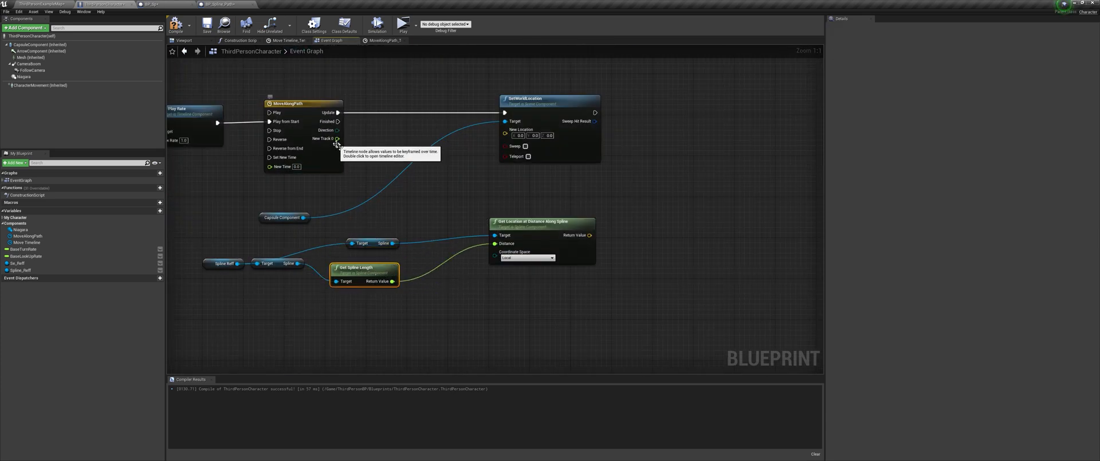
{"action": "left_click_drag", "start_coordinate": [336, 139], "coordinate": [398, 196]}
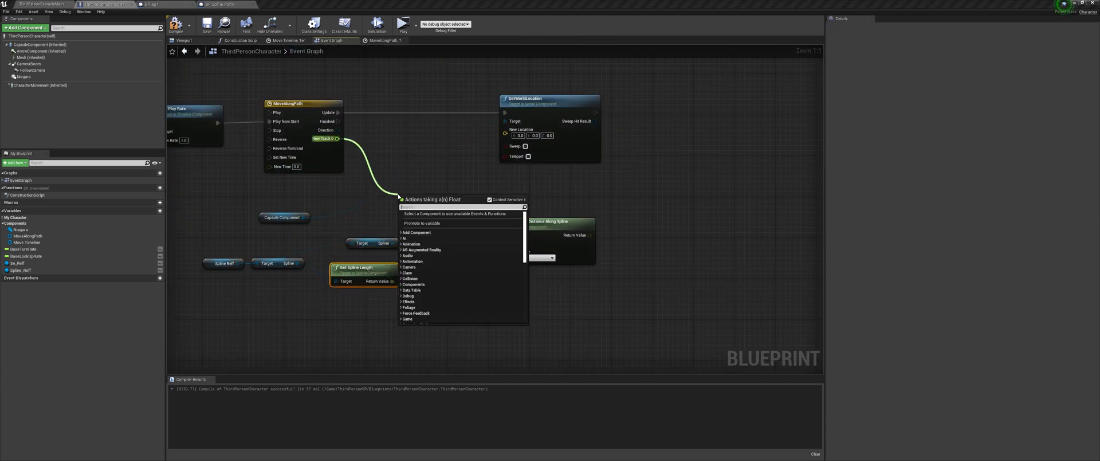
{"action": "type", "text": "*"}
{"action": "left_click", "coordinate": [425, 237]}
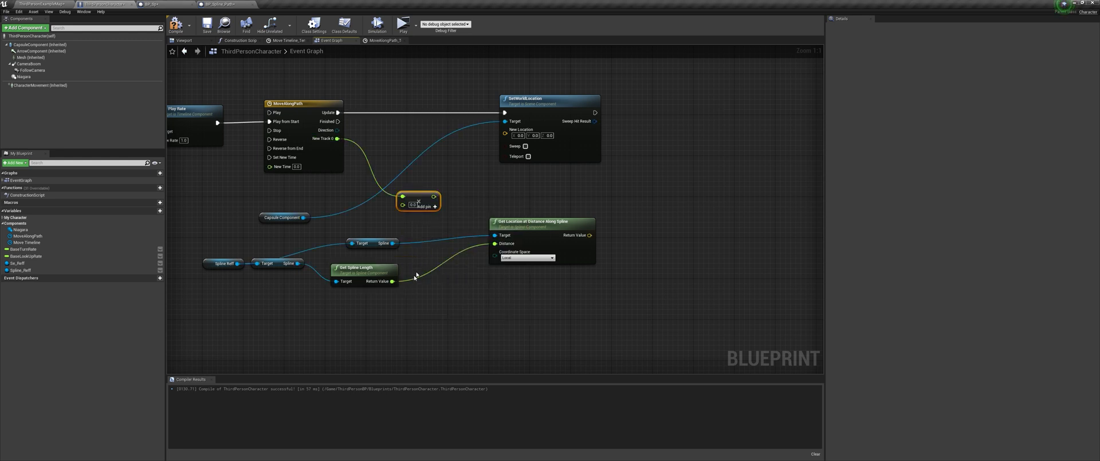
{"action": "left_click_drag", "start_coordinate": [391, 282], "coordinate": [502, 246]}
{"action": "left_click_drag", "start_coordinate": [416, 199], "coordinate": [442, 266]}
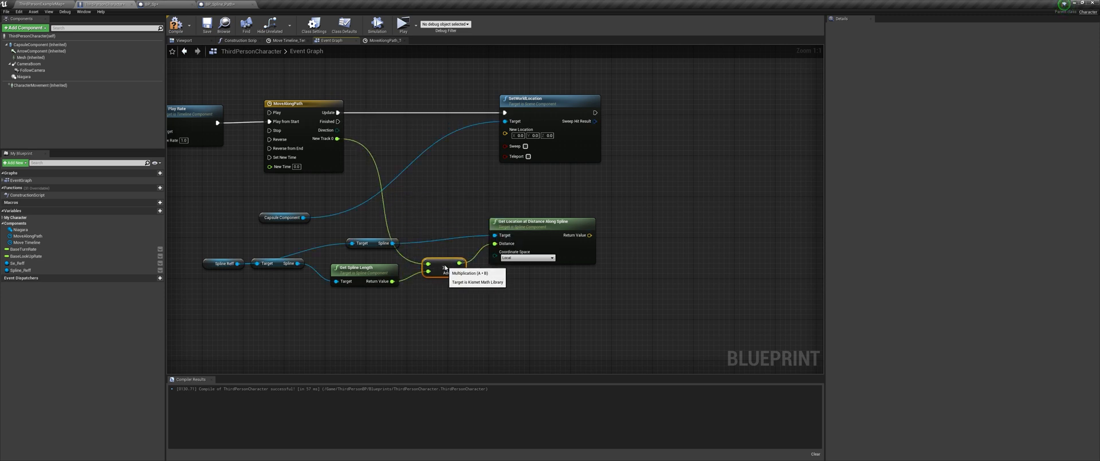
Step: Set the spline location's Coordinate Space to World and connect its Return Value to SetWorldLocation's New Location
{"action": "left_click", "coordinate": [527, 258]}
{"action": "left_click", "coordinate": [506, 267]}
{"action": "left_click_drag", "start_coordinate": [595, 240], "coordinate": [505, 133]}
{"action": "left_click_drag", "start_coordinate": [544, 109], "coordinate": [575, 109]}
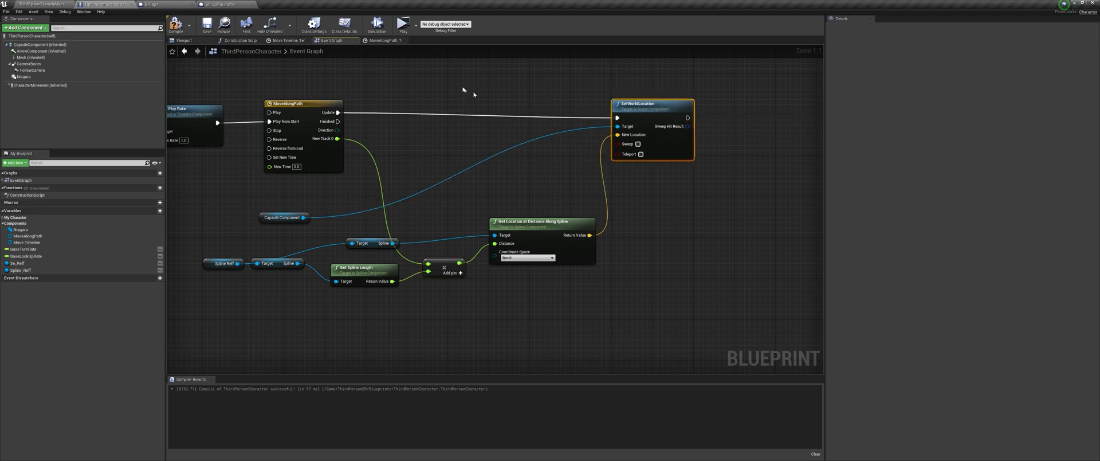
Step: Play the level, trigger a spline path on the ground to test the movement, and stop the preview
{"action": "left_click", "coordinate": [403, 24]}
{"action": "left_click_drag", "start_coordinate": [528, 139], "coordinate": [443, 144]}
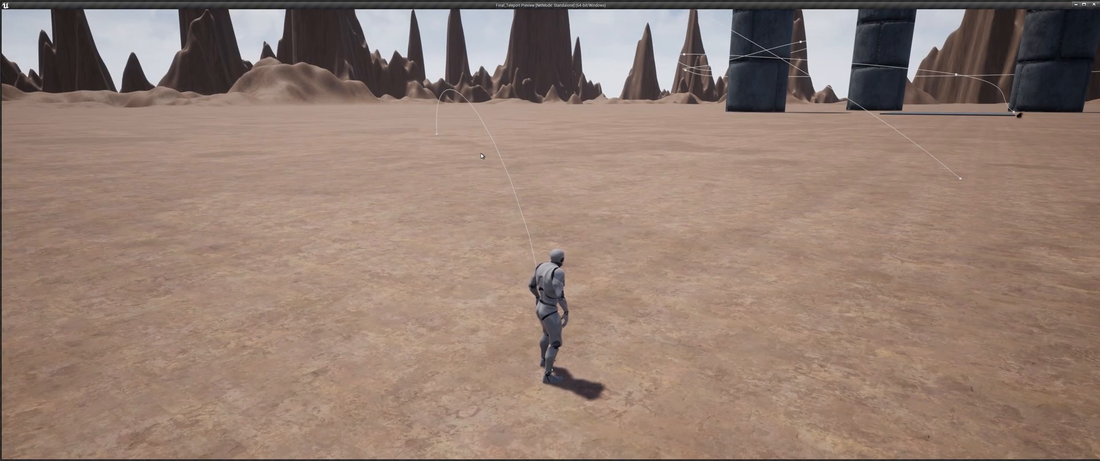
{"action": "key", "text": "Escape"}
Step: Call the Move Along event after the Spline Reff SET node in the path-spawning chain
{"action": "right_click_drag", "start_coordinate": [481, 156], "coordinate": [717, 192]}
{"action": "scroll", "coordinate": [423, 186], "scroll_direction": "down", "scroll_amount": 2}
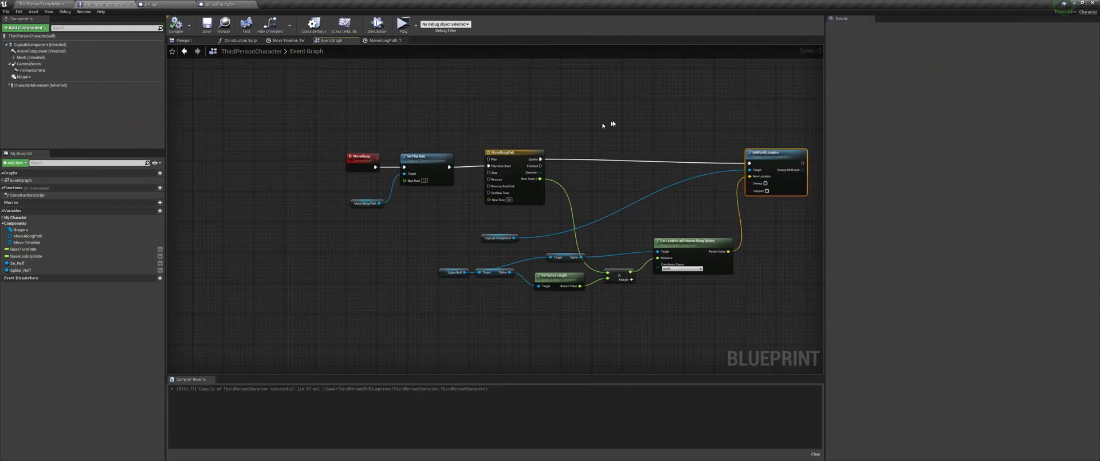
{"action": "right_click_drag", "start_coordinate": [648, 117], "coordinate": [325, 243]}
{"action": "right_click_drag", "start_coordinate": [510, 160], "coordinate": [455, 321]}
{"action": "scroll", "coordinate": [492, 174], "scroll_direction": "up", "scroll_amount": 2}
{"action": "left_click_drag", "start_coordinate": [483, 155], "coordinate": [567, 148]}
{"action": "type", "text": "call"}
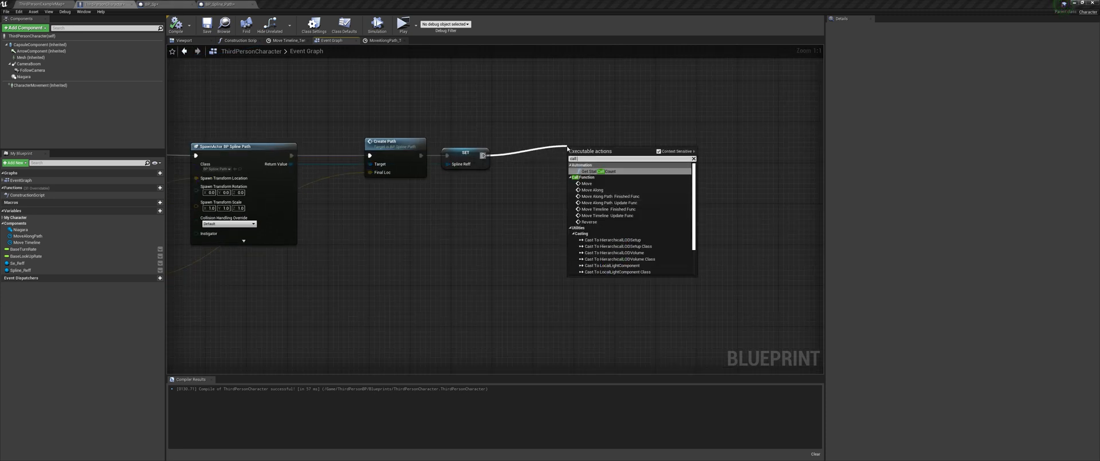
{"action": "type", "text": " move a"}
{"action": "key", "text": "Return"}
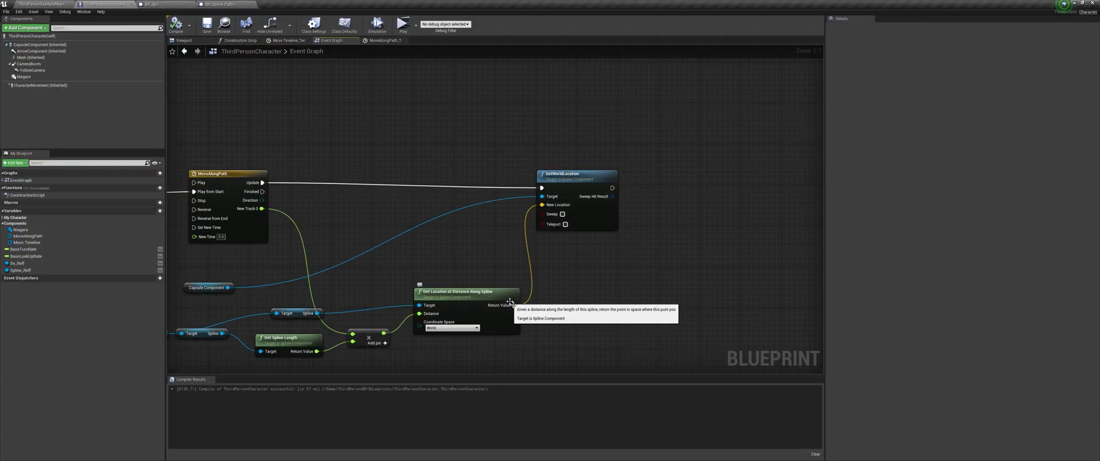
Step: Keep the spline location wired to New Location and enable Sweep on the SetWorldLocation node
{"action": "left_click_drag", "start_coordinate": [521, 311], "coordinate": [663, 281]}
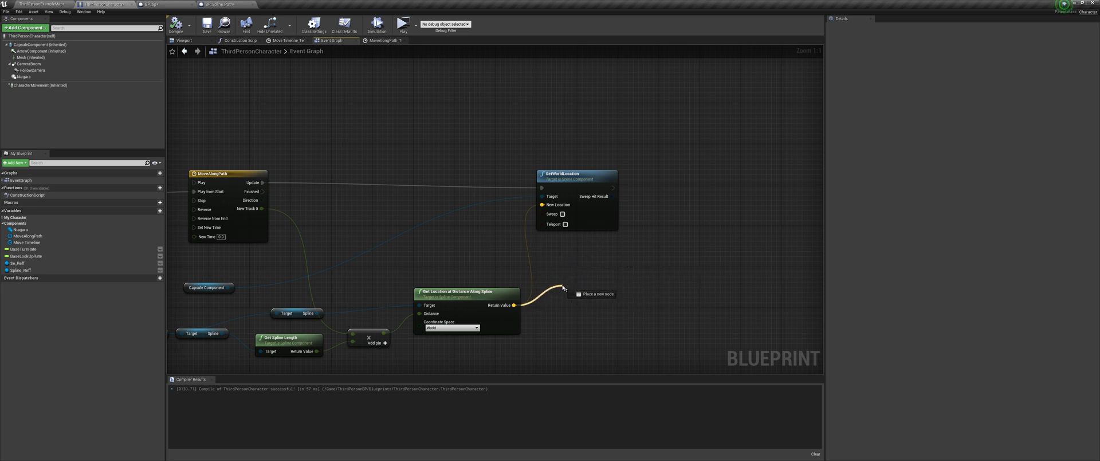
{"action": "left_click_drag", "start_coordinate": [580, 285], "coordinate": [542, 204]}
{"action": "left_click", "coordinate": [563, 214]}
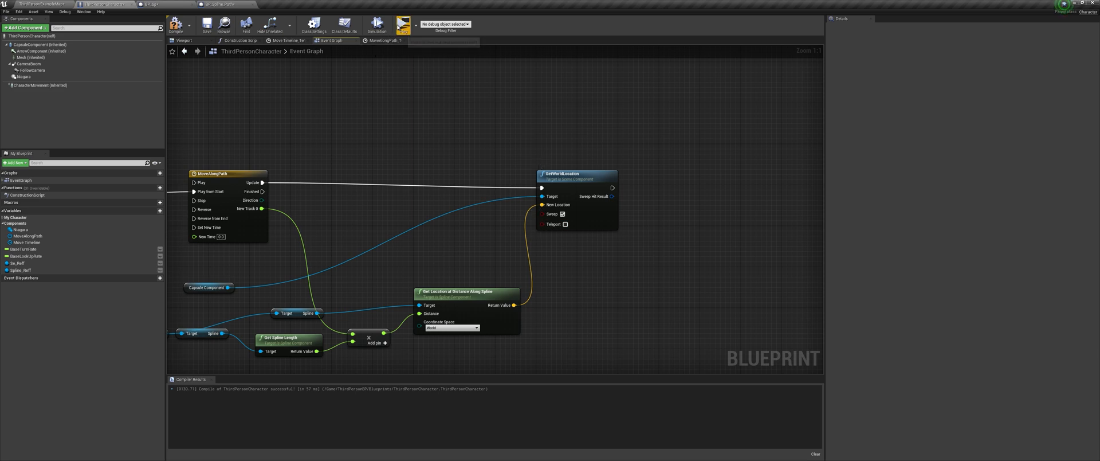
Step: Play the level and test the character's travel along the path by running, jumping and targeting several ground spots
{"action": "left_click", "coordinate": [399, 25]}
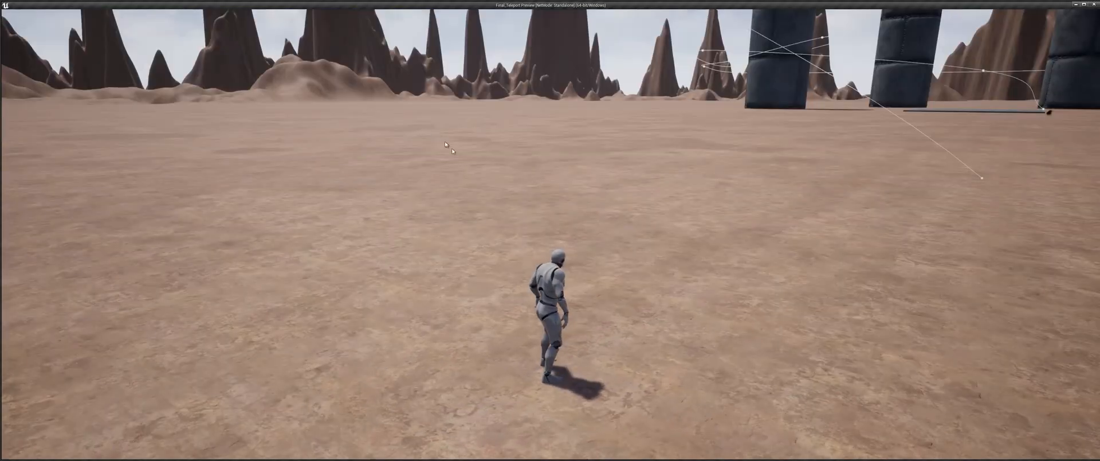
{"action": "key", "text": "w"}
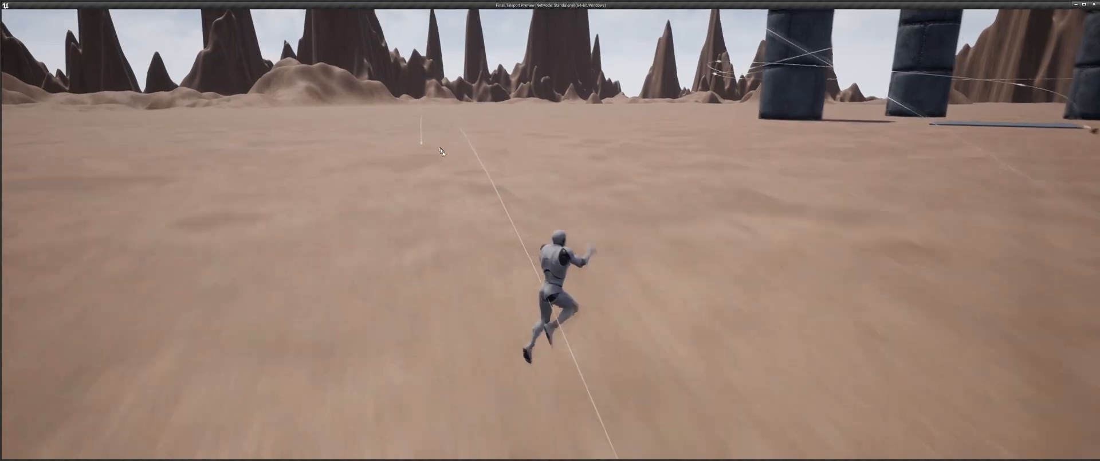
{"action": "key", "text": "w"}
{"action": "key", "text": "space"}
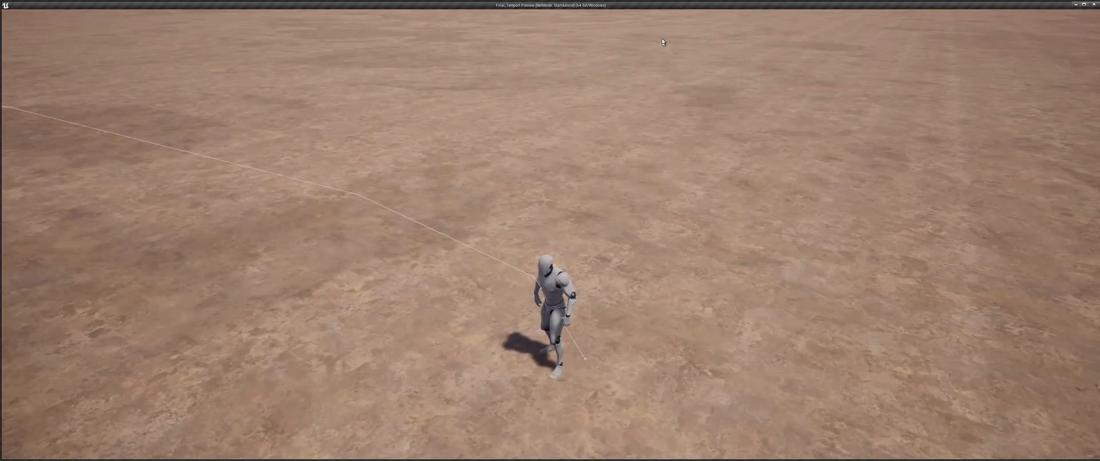
{"action": "left_click", "coordinate": [666, 42]}
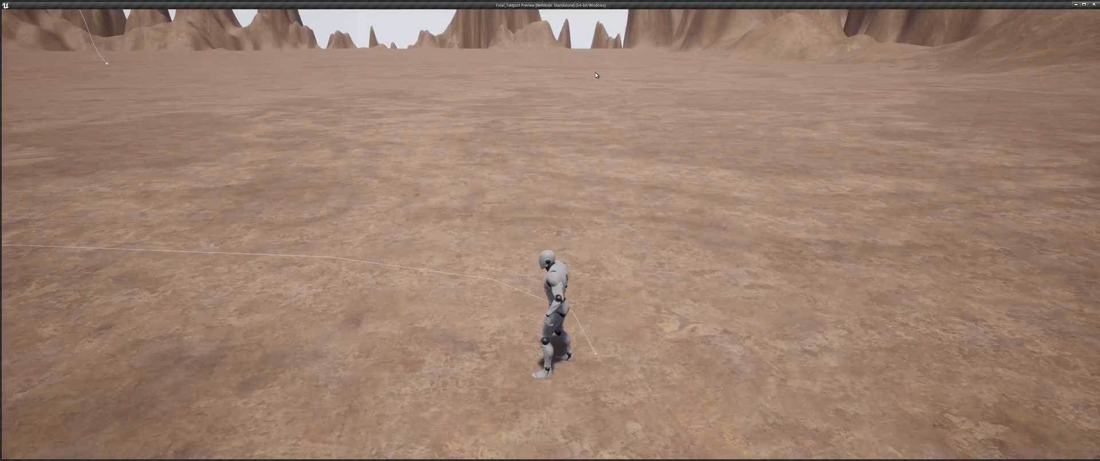
{"action": "left_click", "coordinate": [605, 93]}
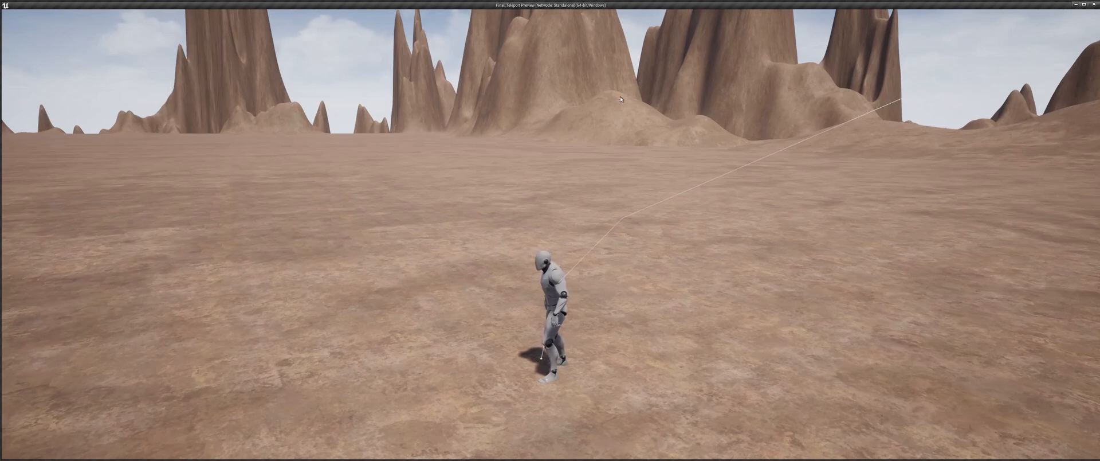
{"action": "left_click", "coordinate": [620, 98]}
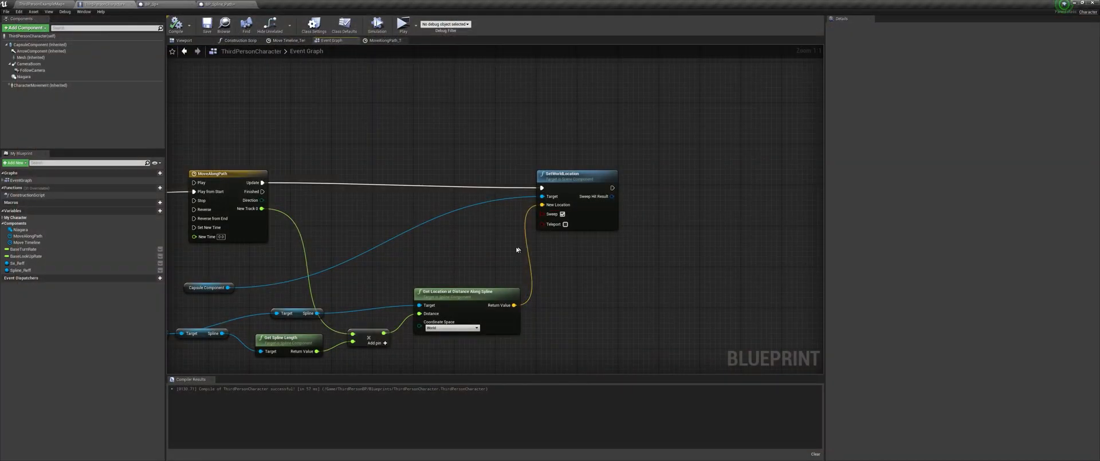
Step: Set New Rate to 0.4 on the MoveAlong event's Set Play Rate node
{"action": "right_click_drag", "start_coordinate": [522, 244], "coordinate": [641, 228]}
{"action": "right_click_drag", "start_coordinate": [382, 179], "coordinate": [400, 177]}
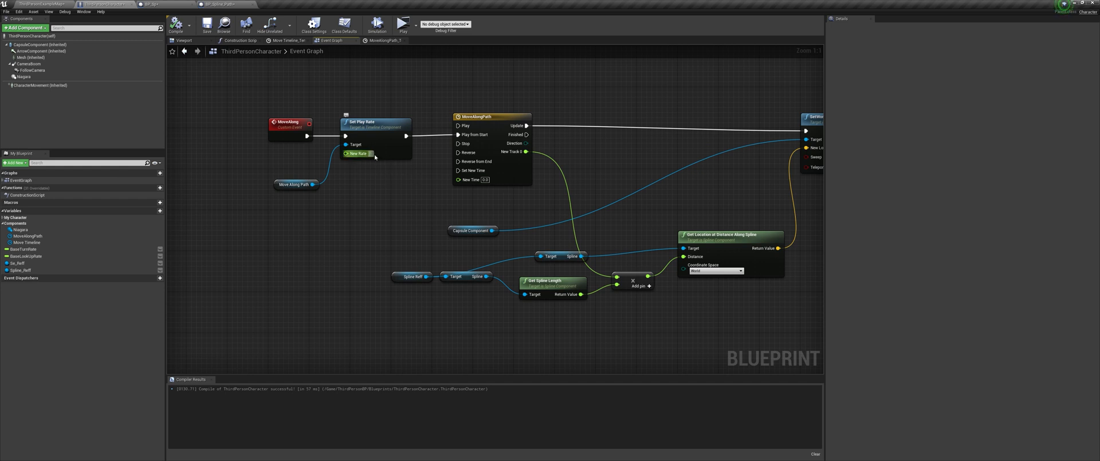
{"action": "type", "text": ".4"}
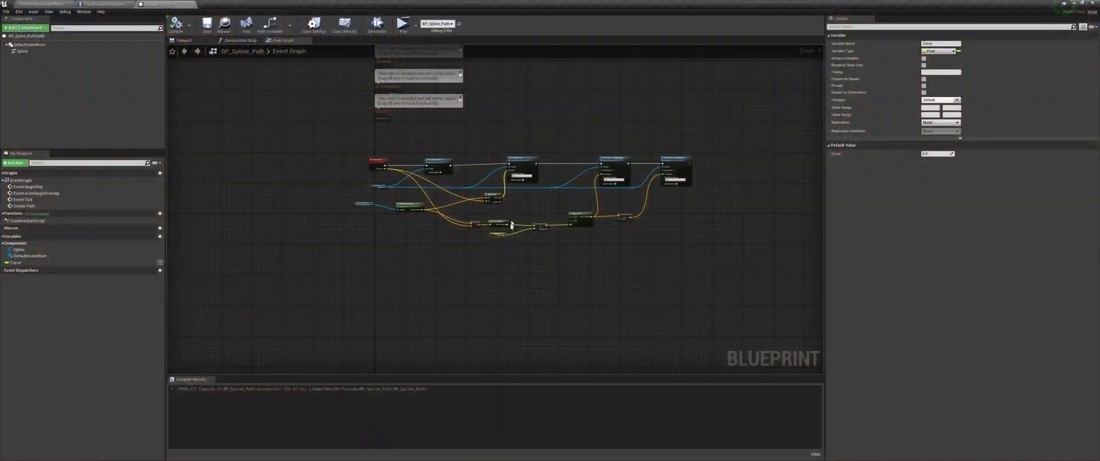
Step: Inspect the Curve variable's use in BP_Spline_Path, and play the level to test travel to different target spots
{"action": "scroll", "coordinate": [512, 225], "scroll_direction": "up", "scroll_amount": 6}
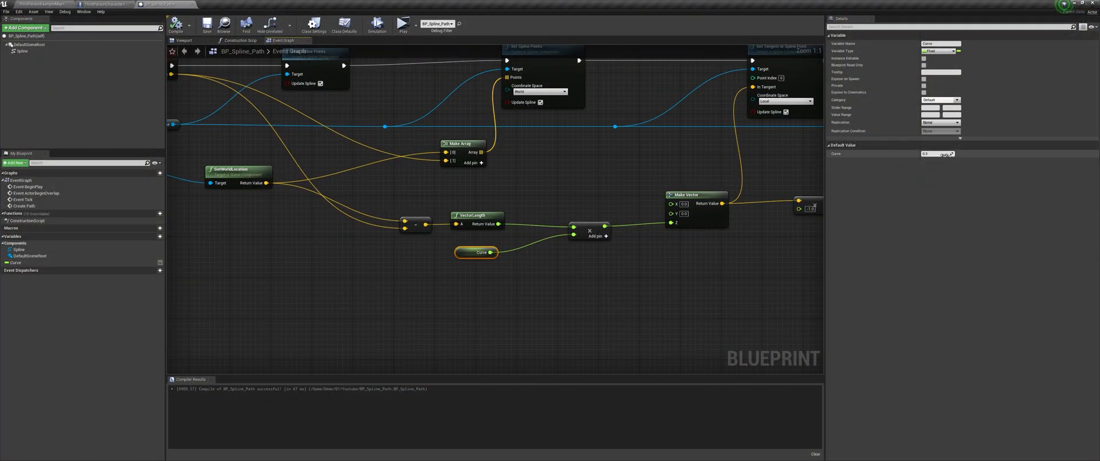
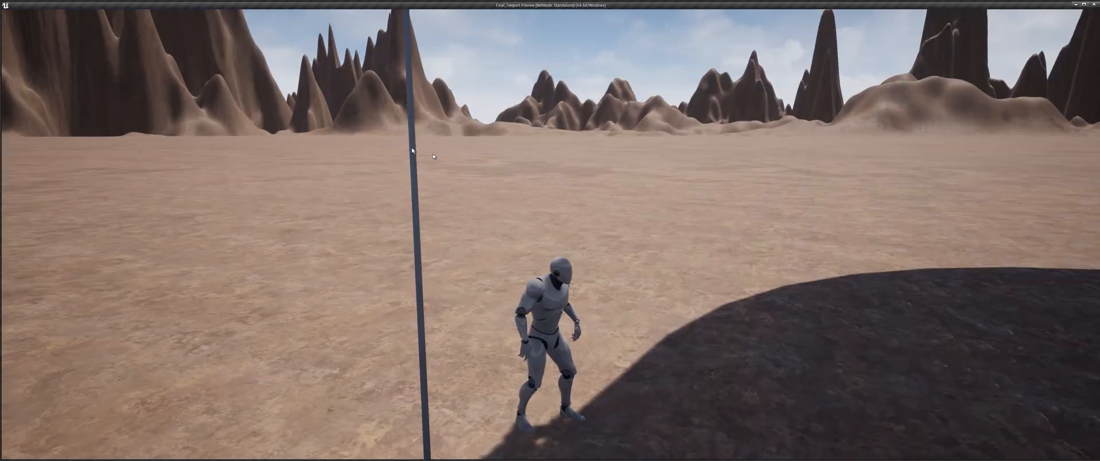
{"action": "left_click", "coordinate": [348, 146]}
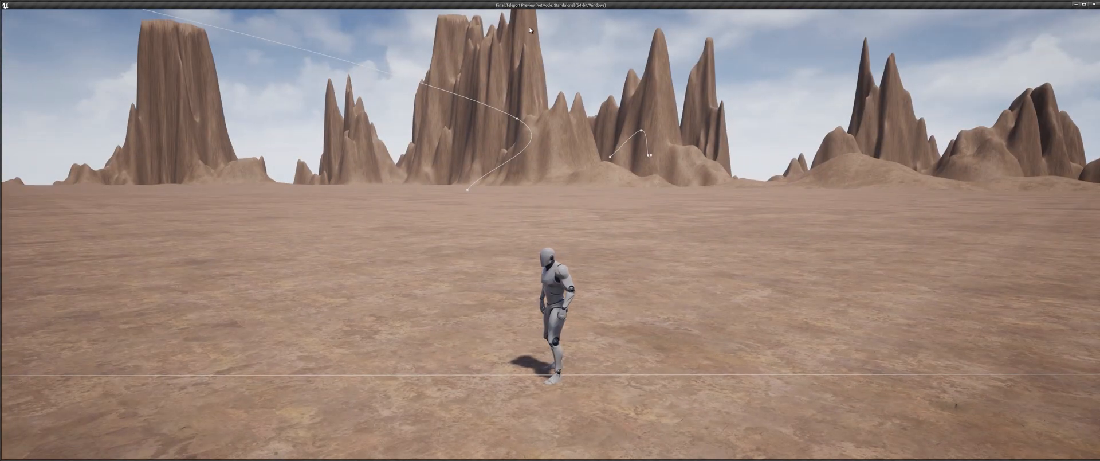
{"action": "left_click", "coordinate": [531, 29]}
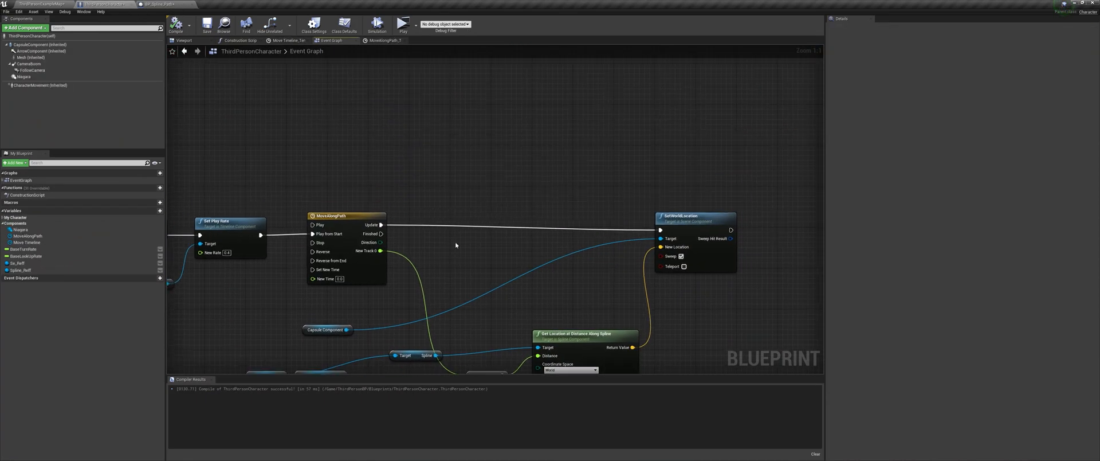
Step: In the ThirdPersonCharacter event graph, move the Move Along call farther from the Spline Reff SET node and level with it
{"action": "scroll", "coordinate": [456, 246], "scroll_direction": "down", "scroll_amount": 3}
{"action": "right_click_drag", "start_coordinate": [450, 180], "coordinate": [686, 206]}
{"action": "right_click_drag", "start_coordinate": [559, 189], "coordinate": [397, 196]}
{"action": "scroll", "coordinate": [739, 173], "scroll_direction": "up", "scroll_amount": 3}
{"action": "right_click_drag", "start_coordinate": [728, 158], "coordinate": [632, 175]}
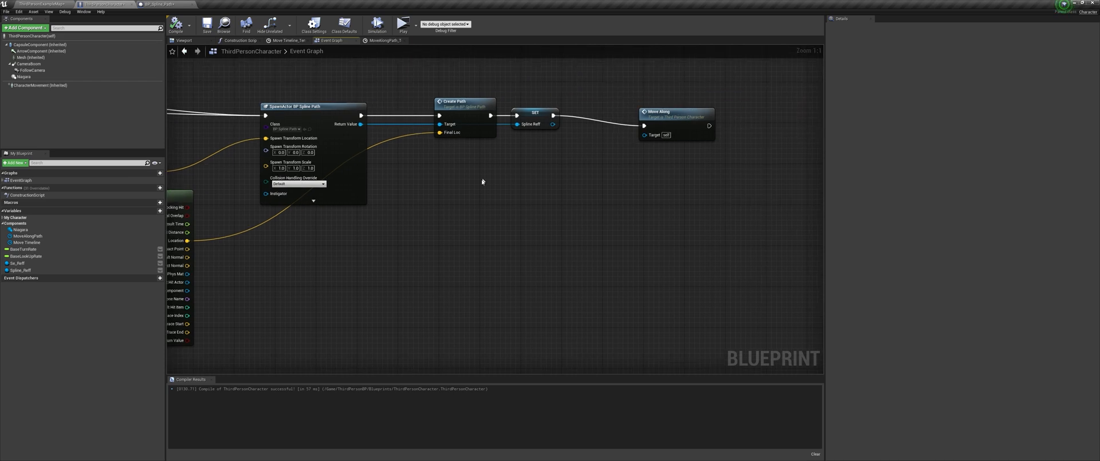
{"action": "right_click_drag", "start_coordinate": [503, 172], "coordinate": [494, 189]}
{"action": "left_click_drag", "start_coordinate": [340, 178], "coordinate": [449, 206]}
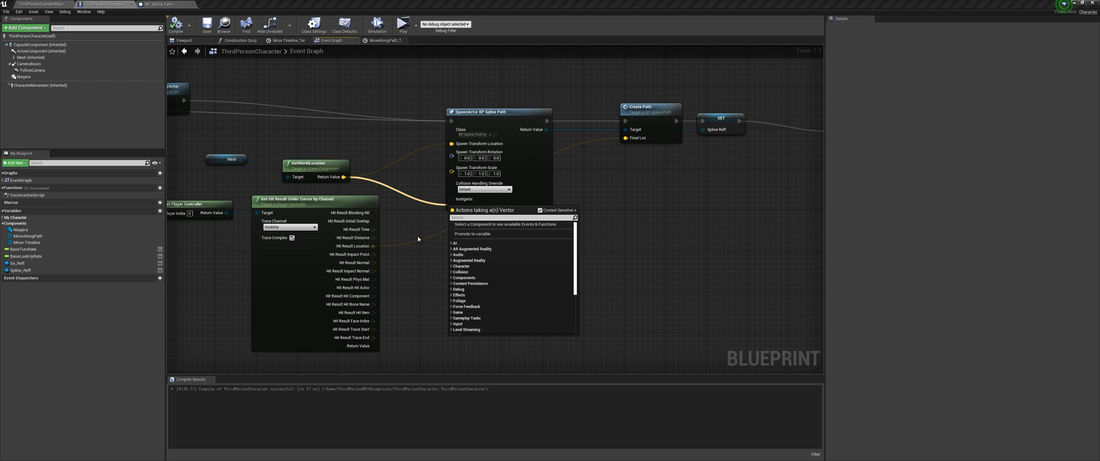
{"action": "right_click_drag", "start_coordinate": [613, 197], "coordinate": [421, 215]}
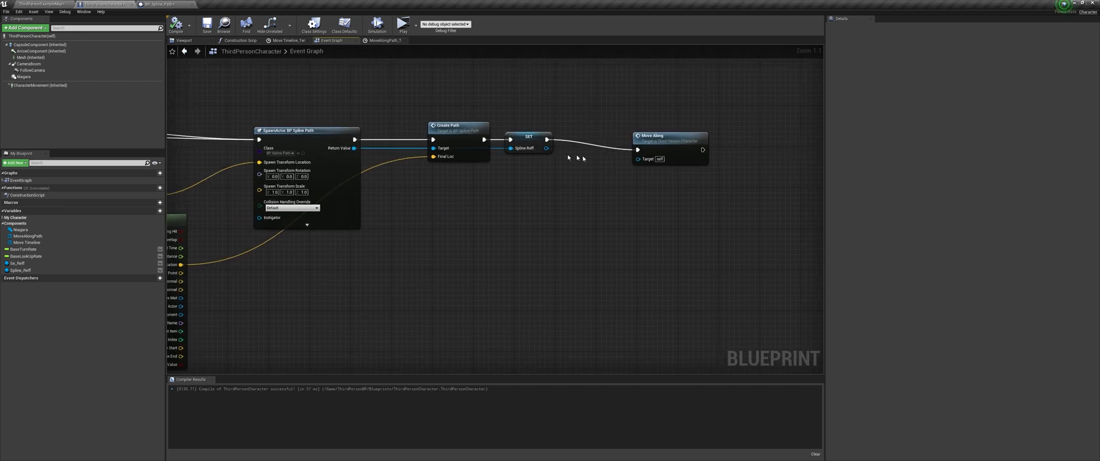
{"action": "left_click_drag", "start_coordinate": [649, 153], "coordinate": [674, 137]}
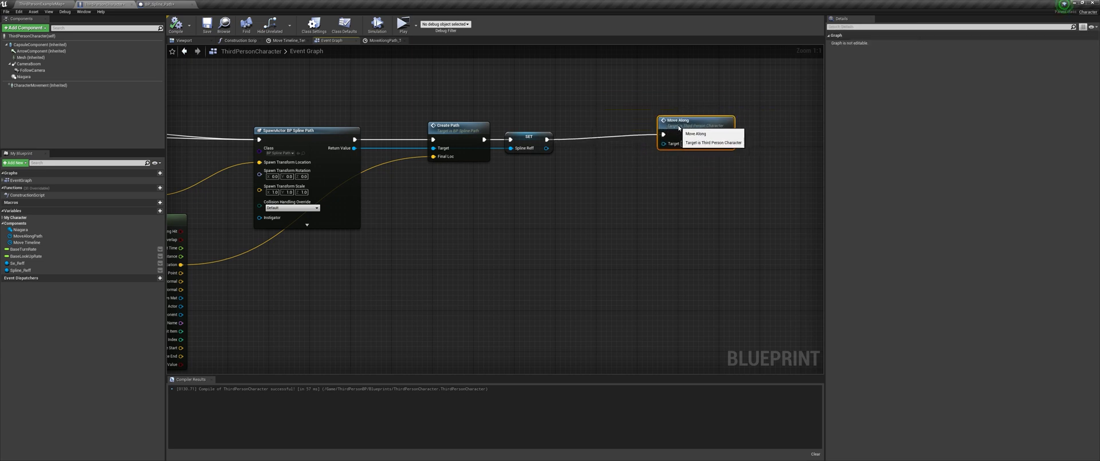
Step: Add a Set Visibility node targeting Mesh after the Move Along call, with New Visibility off
{"action": "scroll", "coordinate": [531, 246], "scroll_direction": "down", "scroll_amount": 3}
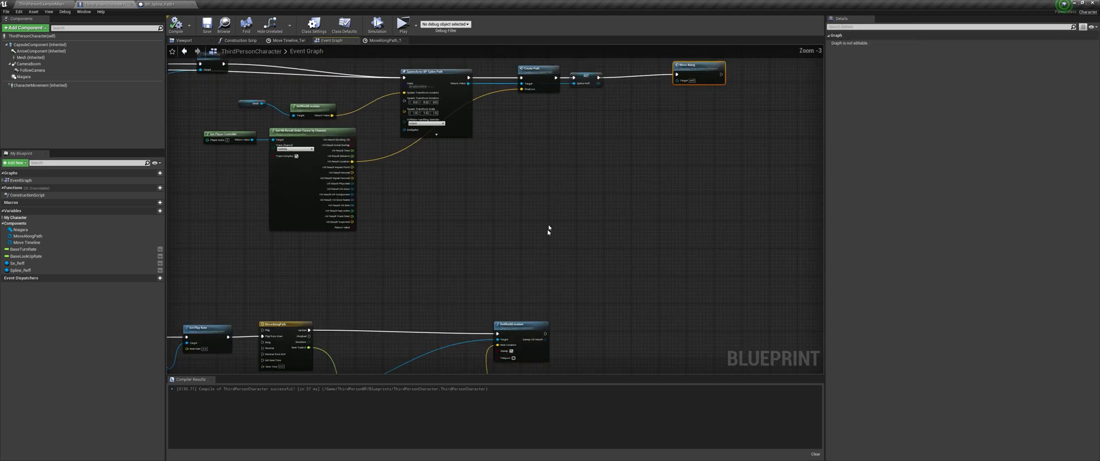
{"action": "right_click_drag", "start_coordinate": [562, 193], "coordinate": [505, 268]}
{"action": "right_click_drag", "start_coordinate": [603, 134], "coordinate": [430, 246]}
{"action": "left_click_drag", "start_coordinate": [31, 57], "coordinate": [507, 199]}
{"action": "type", "text": "set vis"}
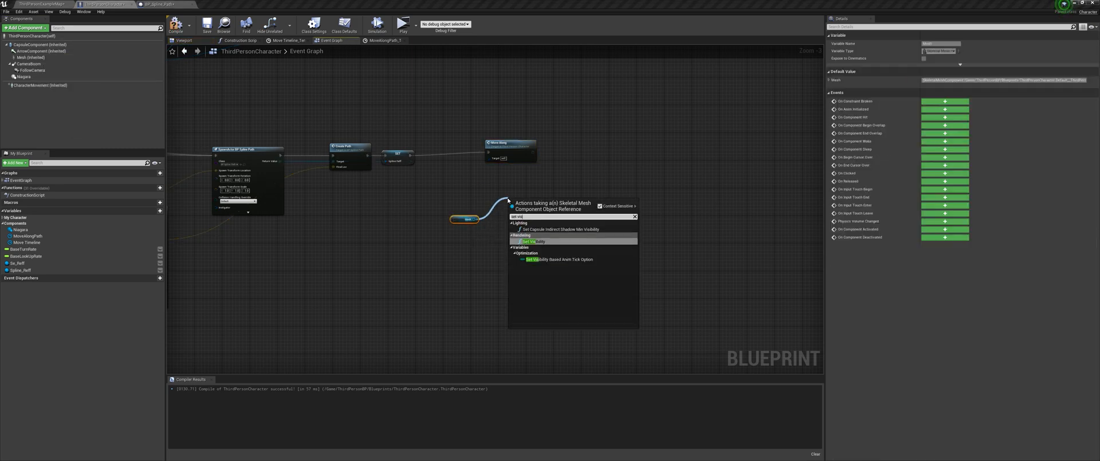
{"action": "key", "text": "Return"}
{"action": "left_click_drag", "start_coordinate": [515, 201], "coordinate": [585, 154]}
{"action": "scroll", "coordinate": [543, 146], "scroll_direction": "up", "scroll_amount": 3}
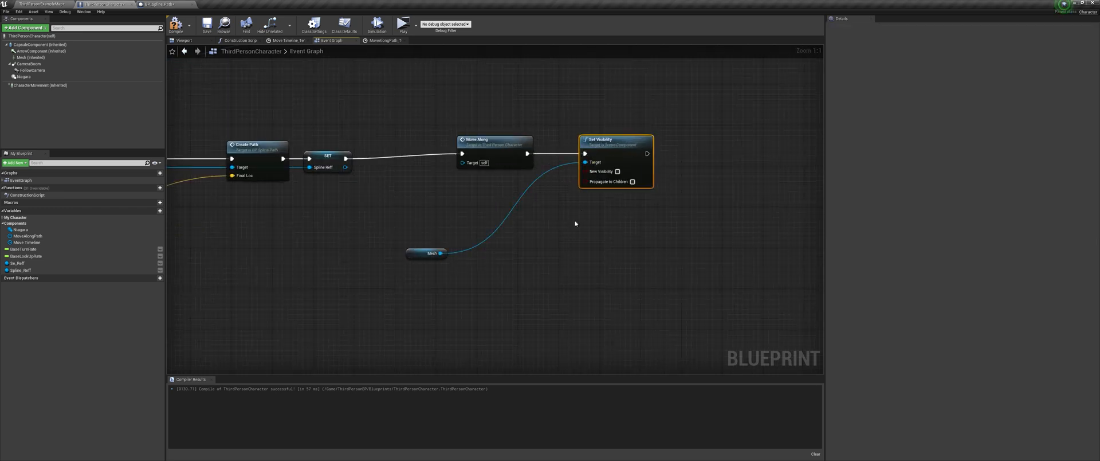
Step: Duplicate the Mesh and Set Visibility nodes, run the copy from MoveAlongPath's Finished output, and enable its New Visibility
{"action": "left_click_drag", "start_coordinate": [401, 187], "coordinate": [402, 186]}
{"action": "scroll", "coordinate": [490, 211], "scroll_direction": "down", "scroll_amount": 3}
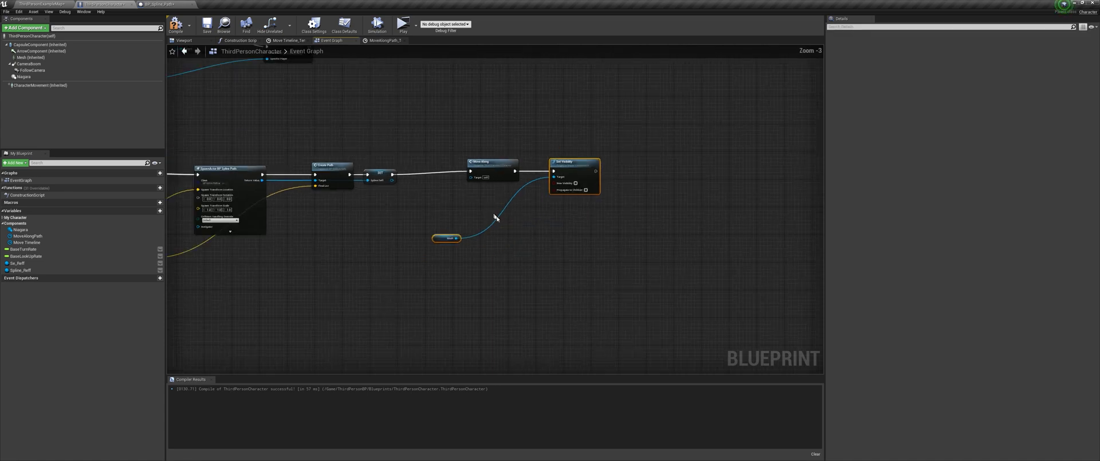
{"action": "key", "text": "ctrl+v"}
{"action": "right_click_drag", "start_coordinate": [601, 243], "coordinate": [544, 155]}
{"action": "scroll", "coordinate": [602, 171], "scroll_direction": "down", "scroll_amount": 3}
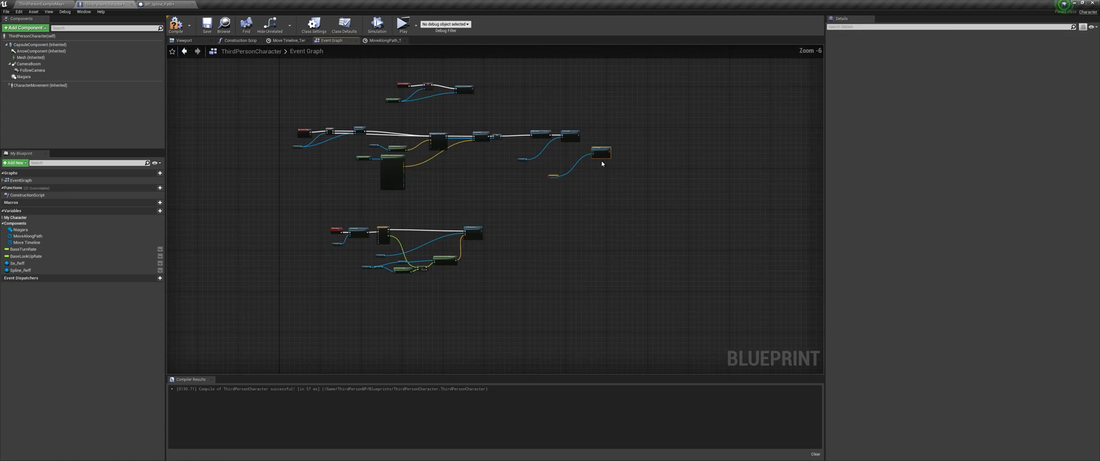
{"action": "left_click_drag", "start_coordinate": [602, 158], "coordinate": [480, 276]}
{"action": "scroll", "coordinate": [475, 270], "scroll_direction": "up", "scroll_amount": 6}
{"action": "right_click_drag", "start_coordinate": [467, 269], "coordinate": [602, 251]}
{"action": "left_click_drag", "start_coordinate": [289, 90], "coordinate": [608, 261]}
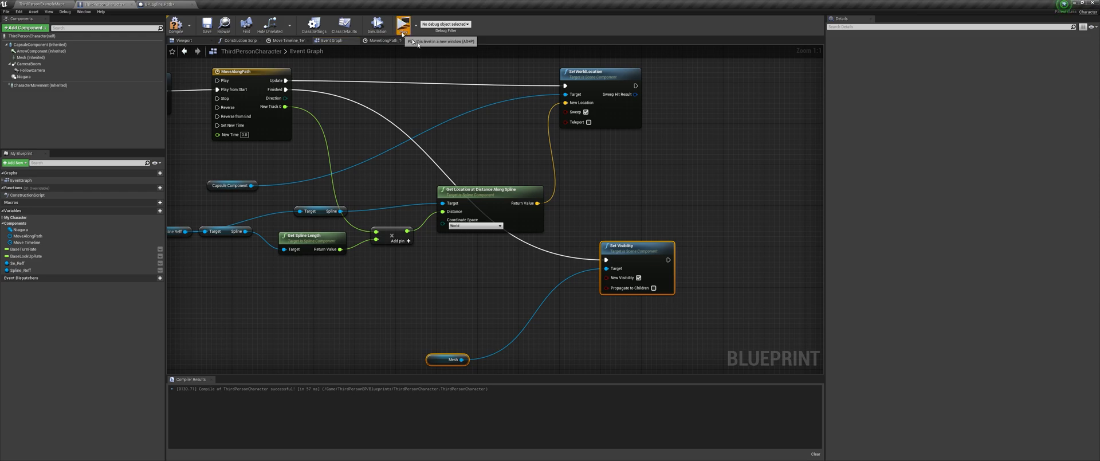
Step: Play the level, edit the Curve variable's default value in BP_Spline_Path, and return to the ThirdPersonCharacter blueprint
{"action": "left_click", "coordinate": [403, 29]}
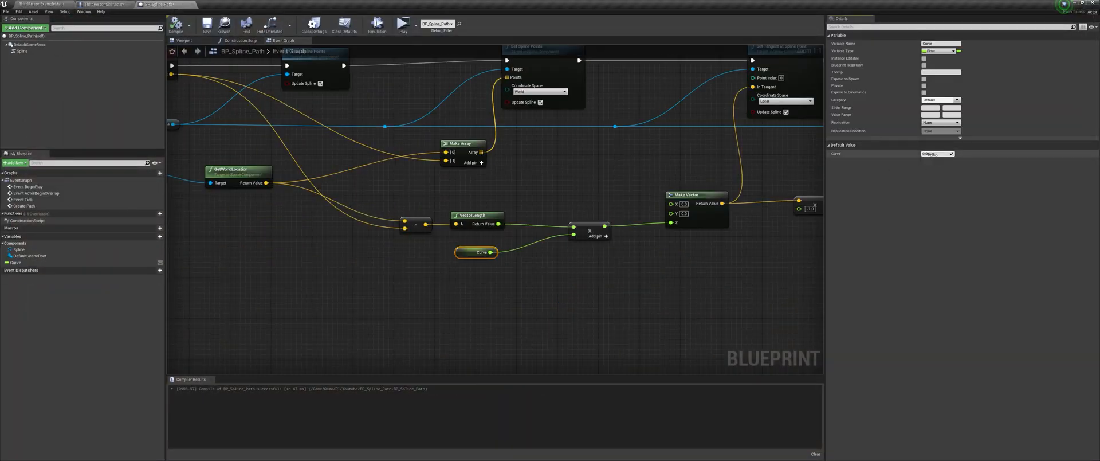
{"action": "key", "text": "Return"}
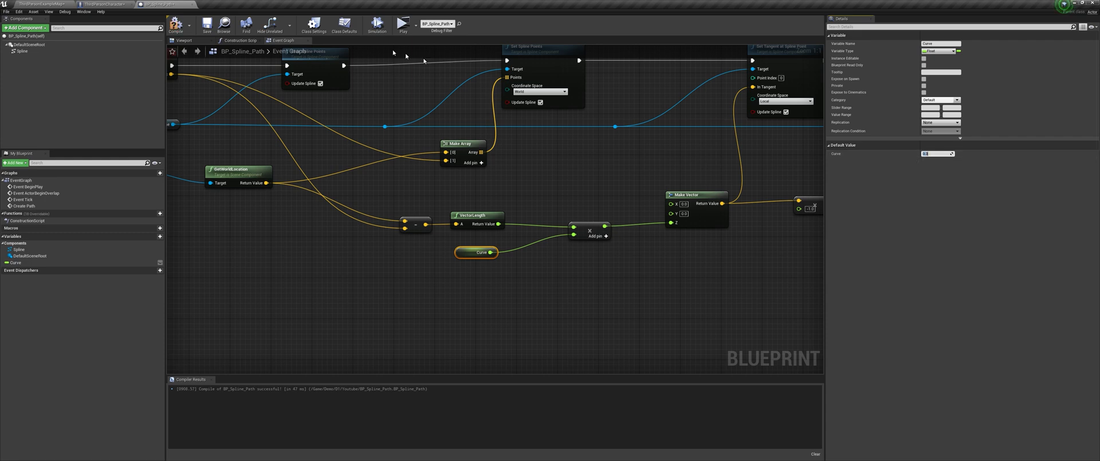
{"action": "left_click", "coordinate": [85, 4]}
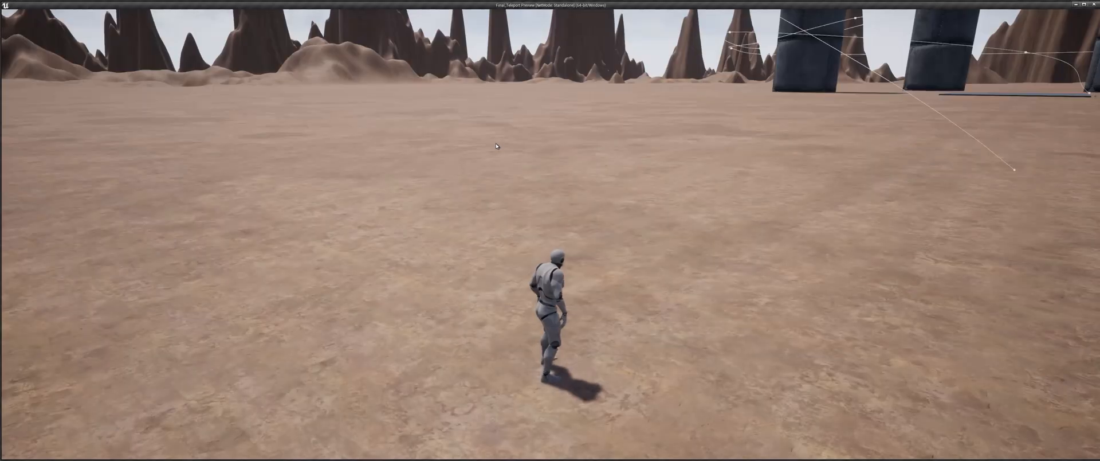
Step: Play-test the character's hidden travel along the path by targeting several ground spots
{"action": "left_click", "coordinate": [496, 146]}
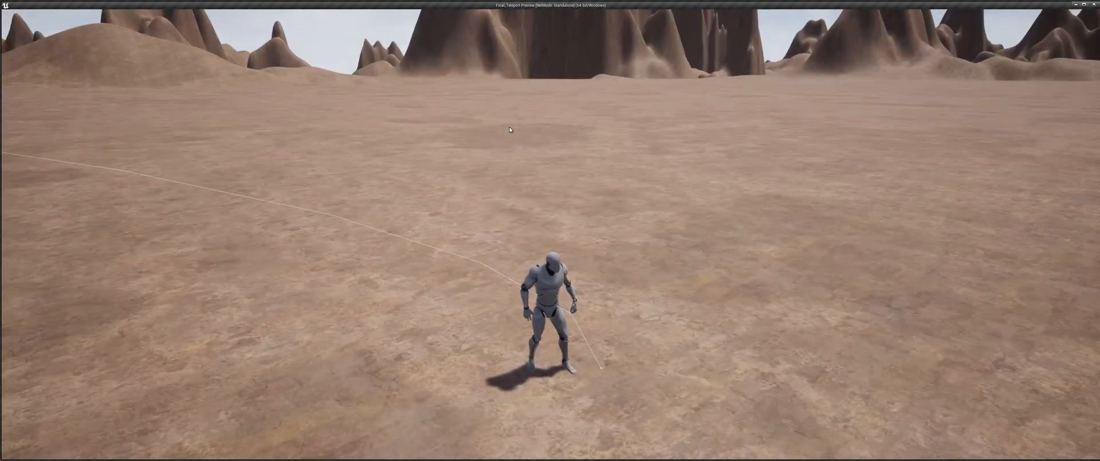
{"action": "left_click", "coordinate": [519, 105]}
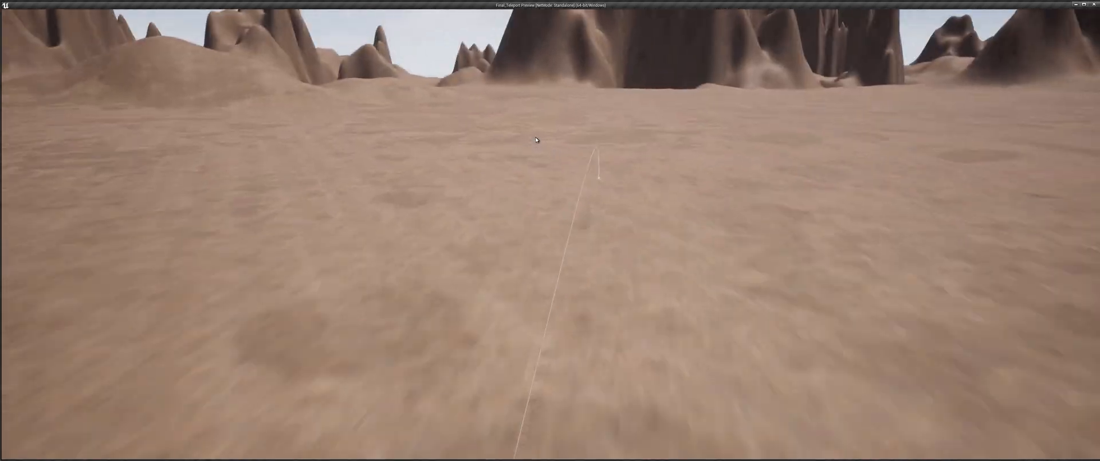
{"action": "left_click", "coordinate": [650, 99]}
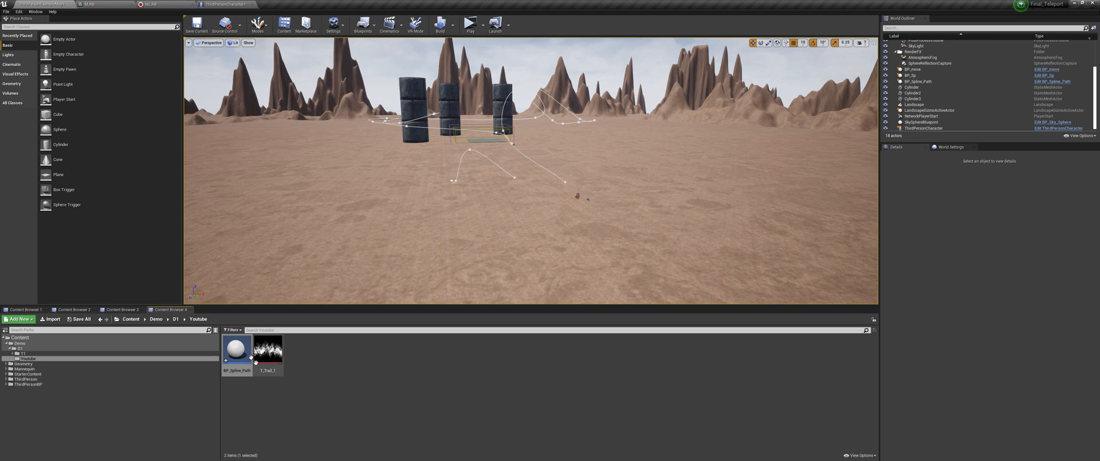
Step: Create a material from the T_Trail_1 texture, open it, and space its Texture Sample away from the output node
{"action": "mouse_move", "coordinate": [263, 360]}
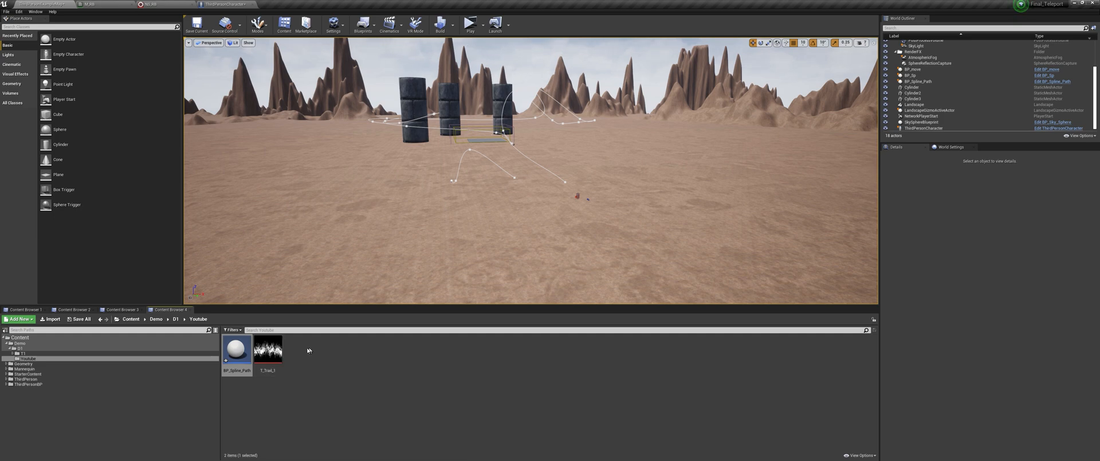
{"action": "right_click", "coordinate": [272, 340]}
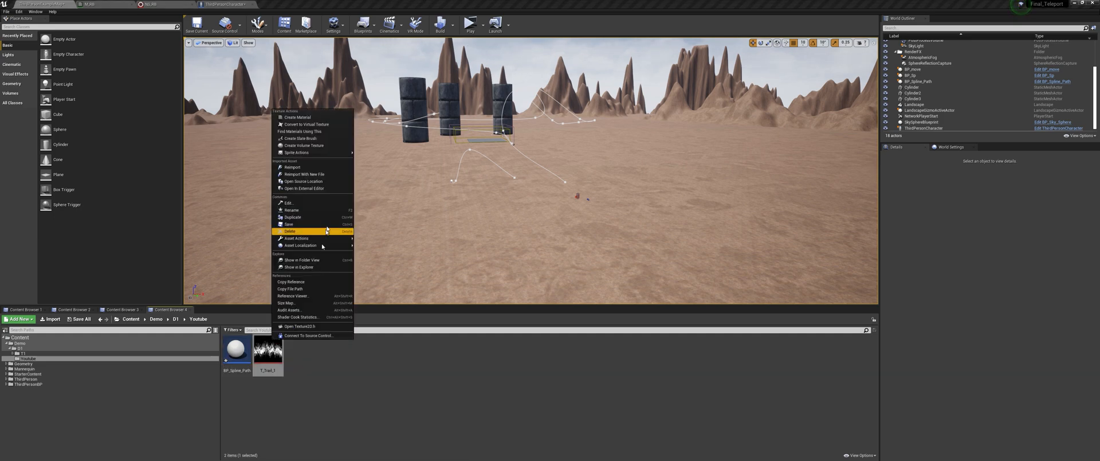
{"action": "left_click", "coordinate": [302, 118]}
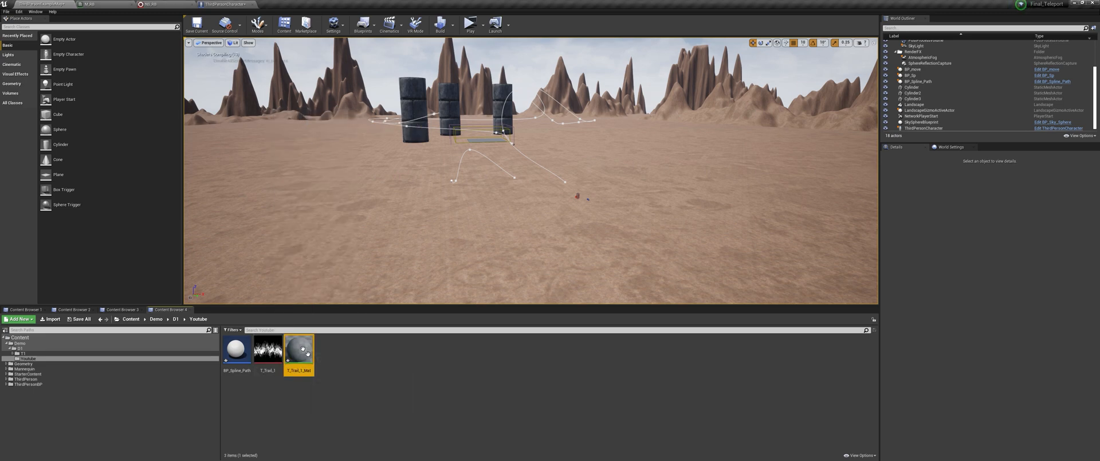
{"action": "key", "text": "Return"}
{"action": "right_click_drag", "start_coordinate": [399, 226], "coordinate": [483, 215]}
{"action": "left_click_drag", "start_coordinate": [573, 119], "coordinate": [478, 176]}
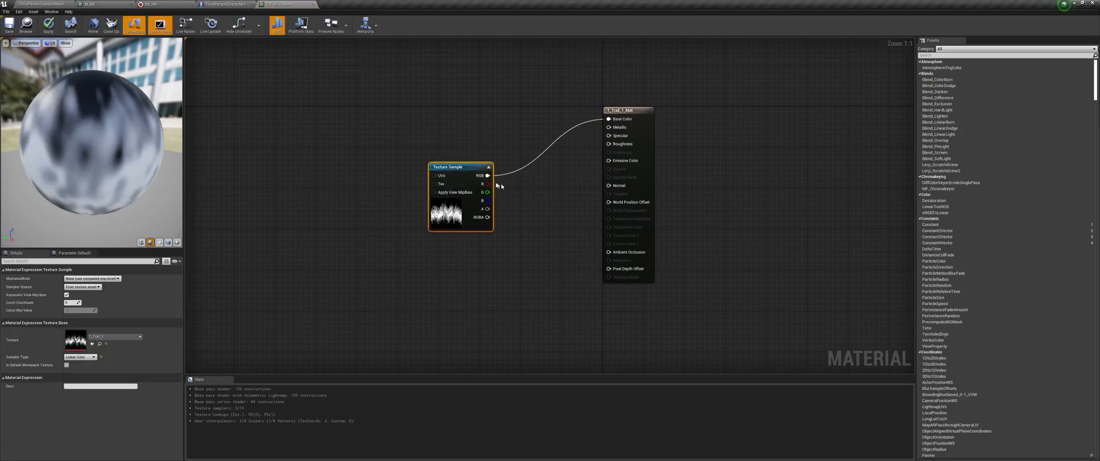
Step: Make the trail material two-sided, with the Unlit shading model and Translucent blend mode
{"action": "left_click", "coordinate": [642, 141]}
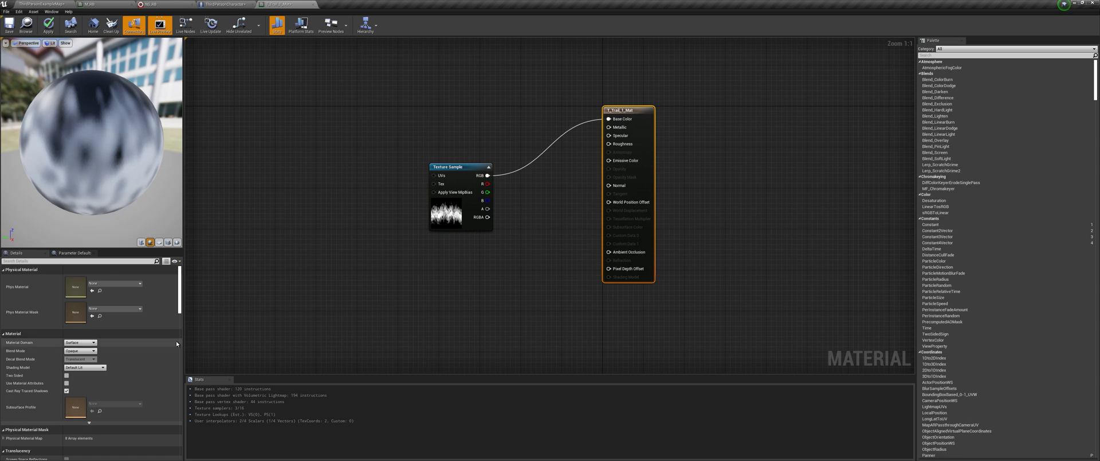
{"action": "left_click", "coordinate": [67, 375]}
{"action": "left_click", "coordinate": [85, 367]}
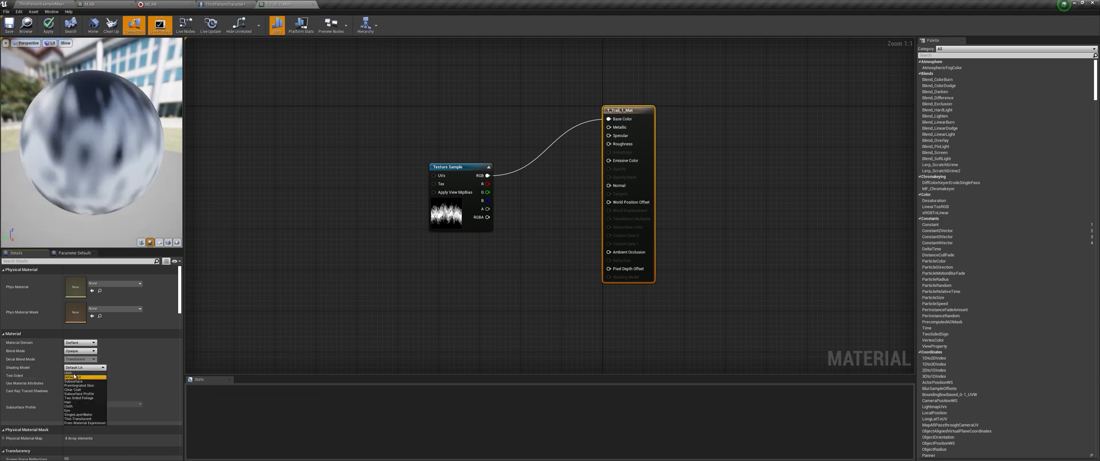
{"action": "left_click", "coordinate": [68, 372]}
{"action": "left_click", "coordinate": [80, 350]}
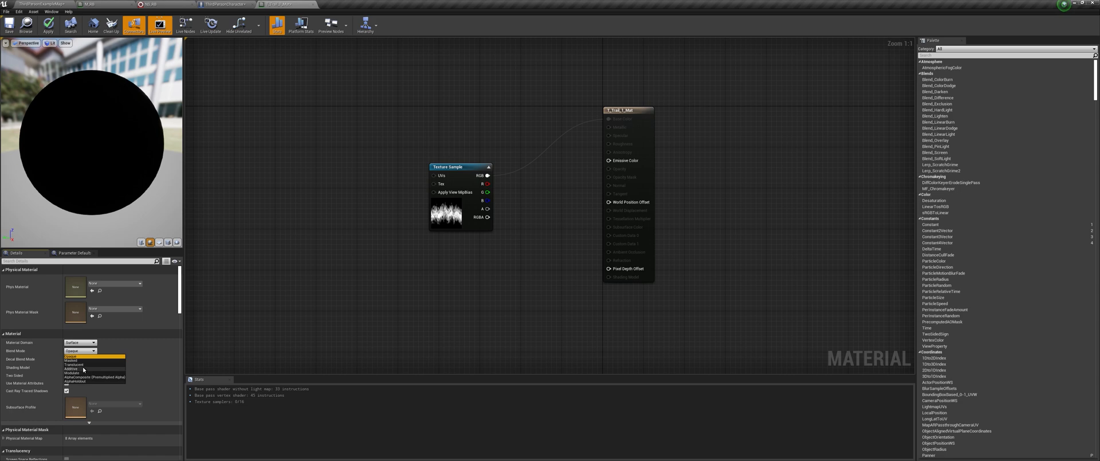
{"action": "left_click", "coordinate": [81, 367]}
Step: Disconnect the Texture Sample from Base Color and duplicate it, placing the copy below the original
{"action": "left_click_drag", "start_coordinate": [460, 179], "coordinate": [362, 154]}
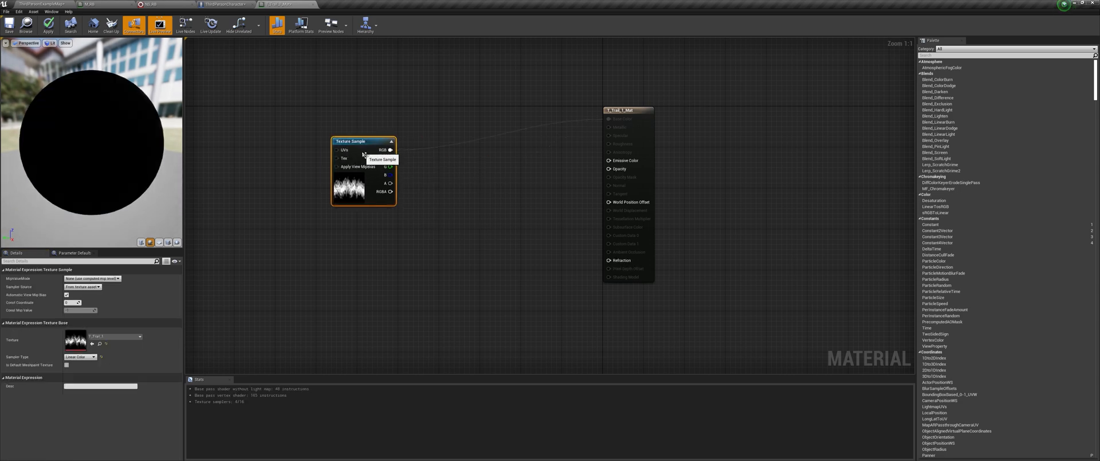
{"action": "left_click", "coordinate": [390, 150], "text": "alt"}
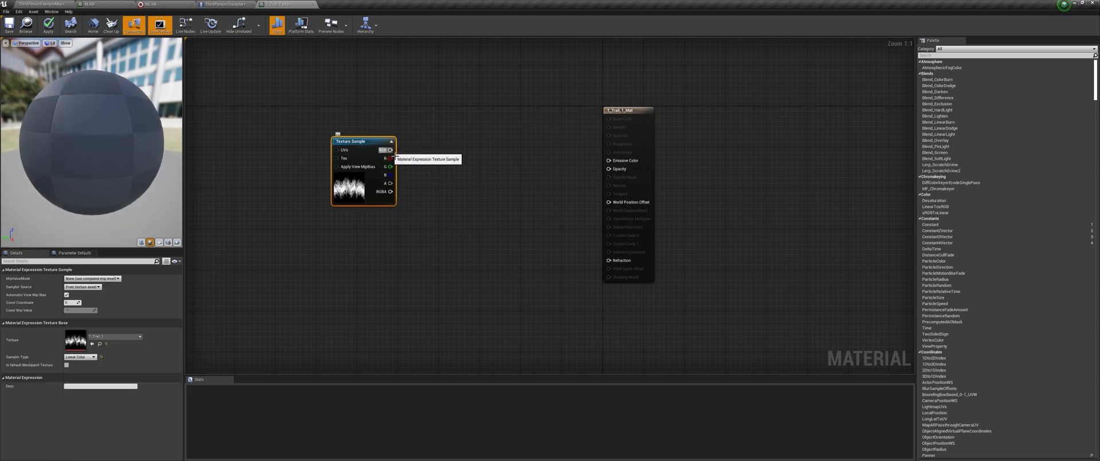
{"action": "right_click_drag", "start_coordinate": [319, 130], "coordinate": [526, 114]}
{"action": "left_click_drag", "start_coordinate": [576, 140], "coordinate": [380, 137]}
{"action": "key", "text": "ctrl+w"}
{"action": "left_click_drag", "start_coordinate": [423, 144], "coordinate": [403, 206]}
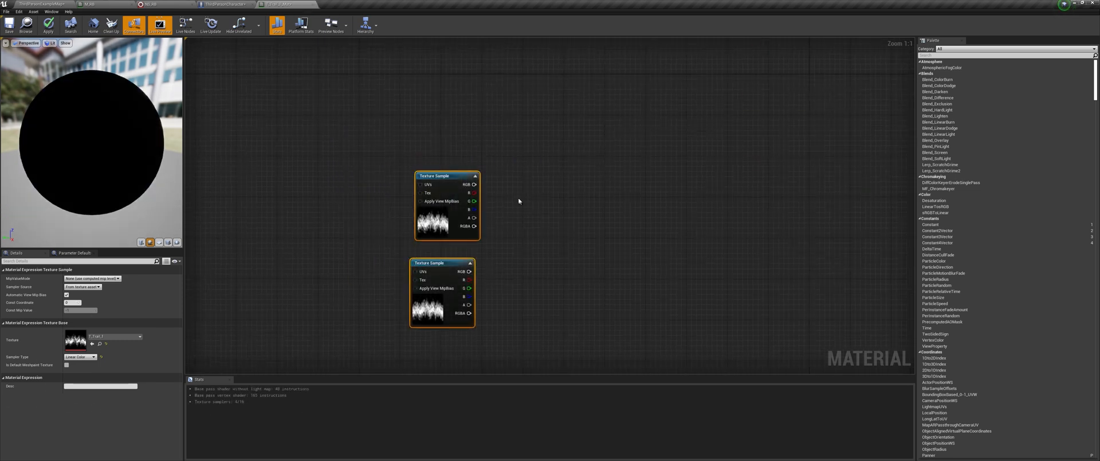
Step: Create an Add node combining the R outputs of both Texture Samples, and place it closer to the material output
{"action": "left_click", "coordinate": [518, 201]}
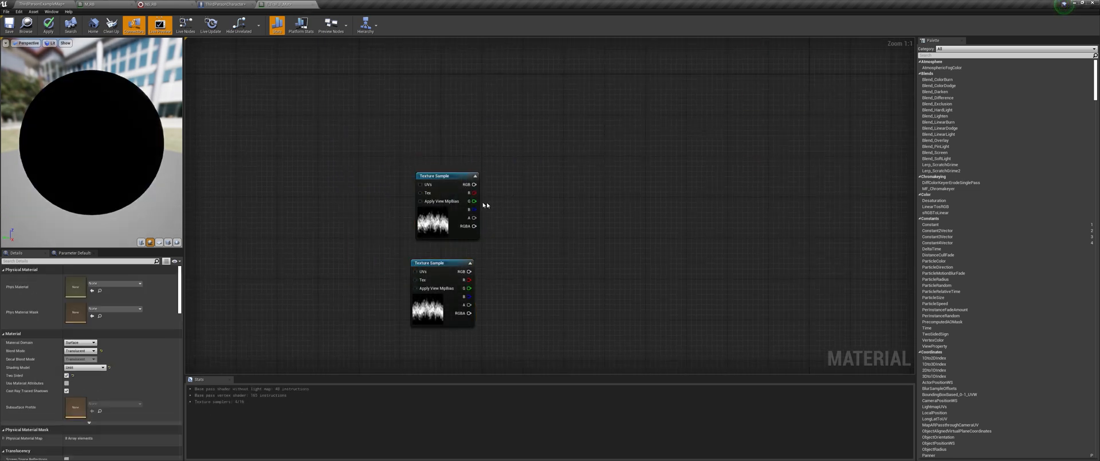
{"action": "key", "text": "a"}
{"action": "left_click", "coordinate": [529, 208]}
{"action": "left_click_drag", "start_coordinate": [473, 193], "coordinate": [475, 195]}
{"action": "left_click_drag", "start_coordinate": [538, 224], "coordinate": [535, 229]}
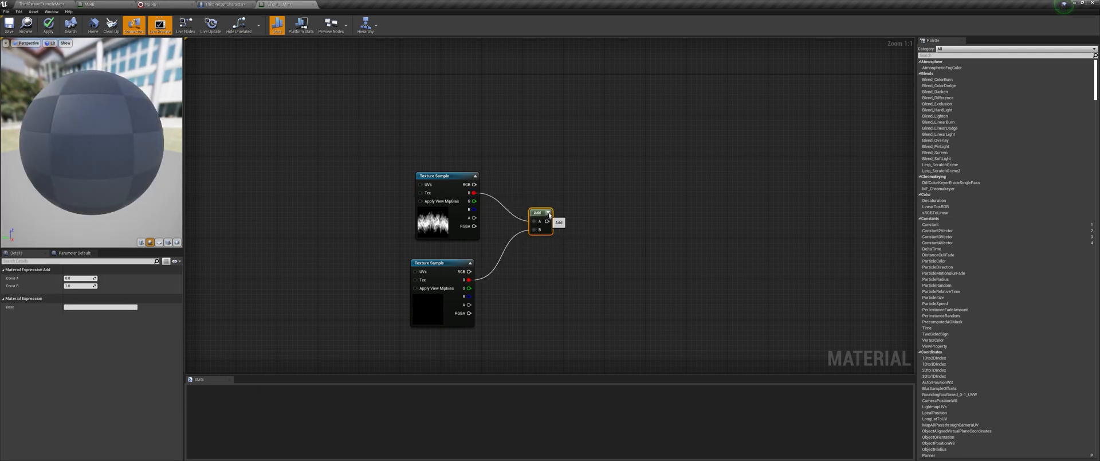
{"action": "right_click_drag", "start_coordinate": [601, 218], "coordinate": [437, 172]}
{"action": "left_click_drag", "start_coordinate": [413, 164], "coordinate": [464, 164]}
{"action": "right_click_drag", "start_coordinate": [519, 171], "coordinate": [486, 194]}
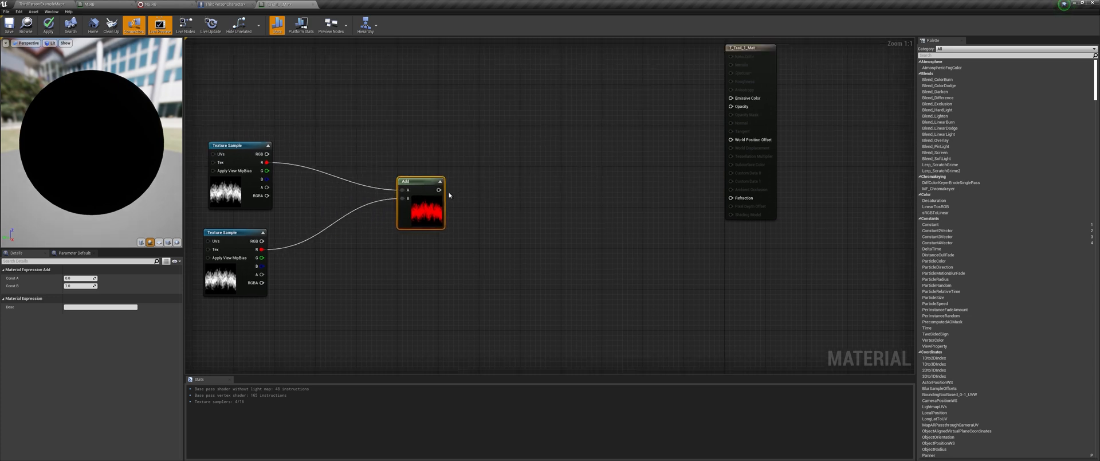
Step: Add a Particle Color node and place it above the Add node
{"action": "right_click_drag", "start_coordinate": [470, 146], "coordinate": [467, 148]}
{"action": "right_click", "coordinate": [468, 150]}
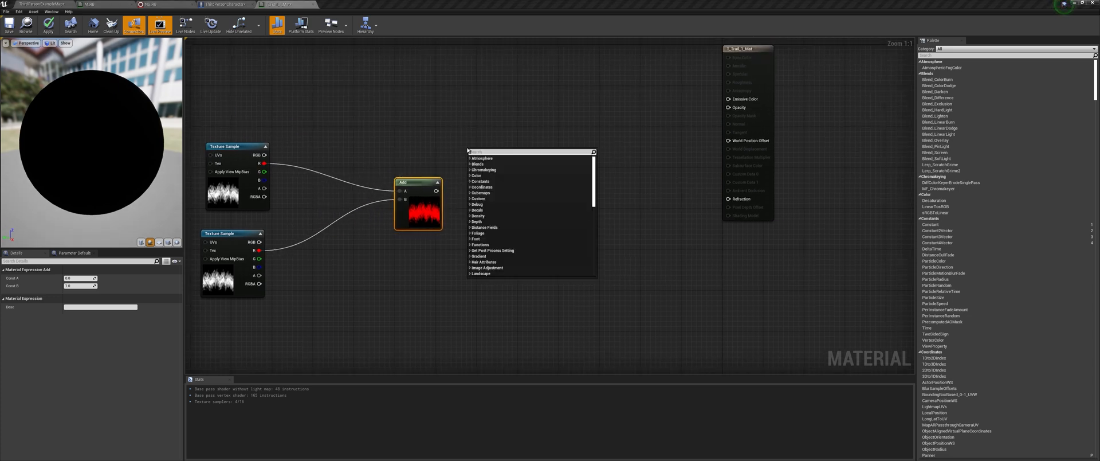
{"action": "type", "text": "partic"}
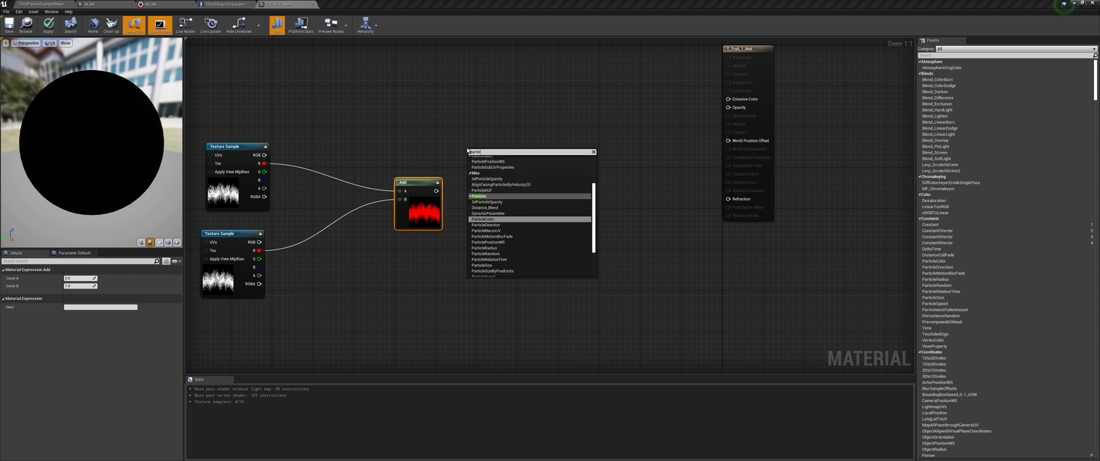
{"action": "type", "text": "le"}
{"action": "key", "text": "Return"}
{"action": "left_click_drag", "start_coordinate": [484, 150], "coordinate": [417, 95]}
Step: Create a Multiply node combining the Particle Color's alpha output with the Add result
{"action": "left_click", "coordinate": [529, 174]}
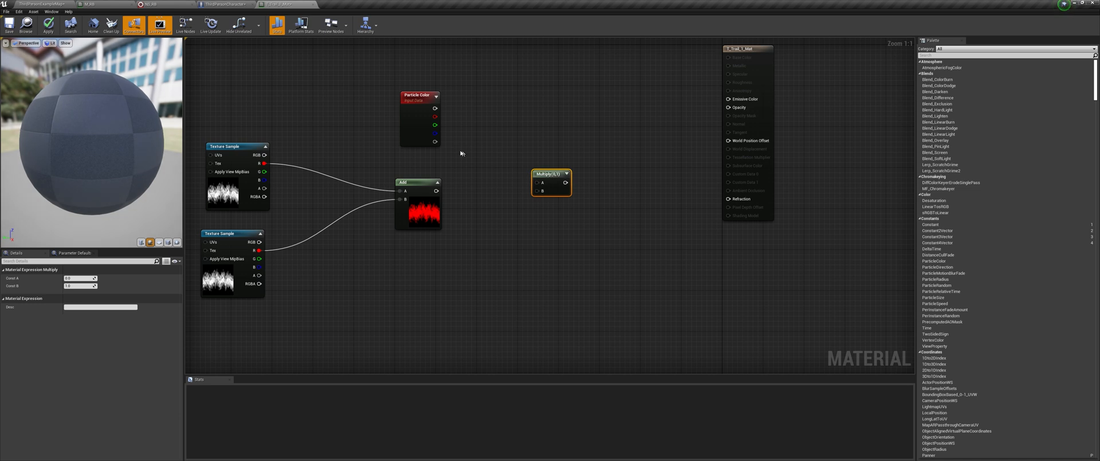
{"action": "left_click_drag", "start_coordinate": [538, 184], "coordinate": [538, 184]}
{"action": "left_click_drag", "start_coordinate": [535, 194], "coordinate": [531, 159]}
{"action": "left_click", "coordinate": [425, 134]}
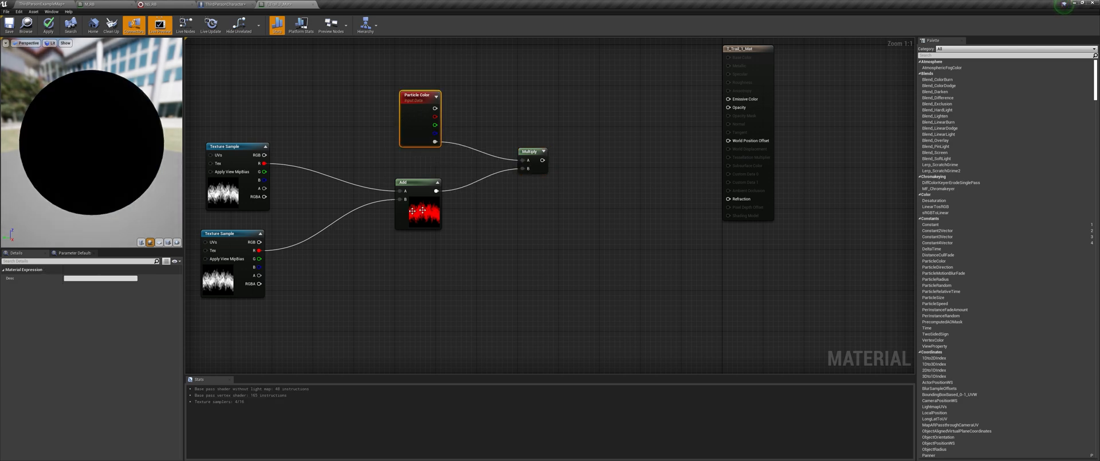
Step: Multiply the Add result by a scalar parameter named Intensity with default 2, and connect the final Multiply to Opacity
{"action": "right_click_drag", "start_coordinate": [573, 170], "coordinate": [510, 209]}
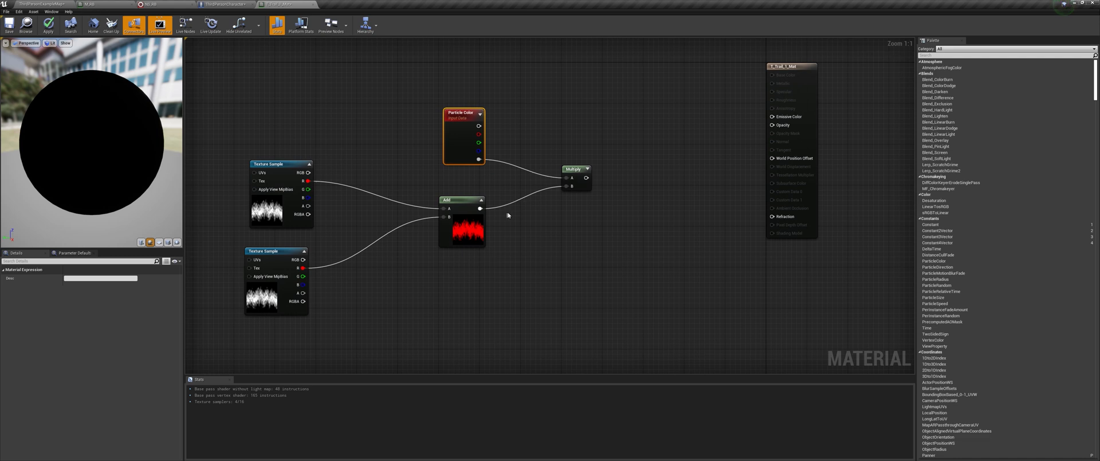
{"action": "left_click", "coordinate": [507, 215]}
{"action": "left_click_drag", "start_coordinate": [480, 209], "coordinate": [570, 189]}
{"action": "left_click", "coordinate": [485, 267]}
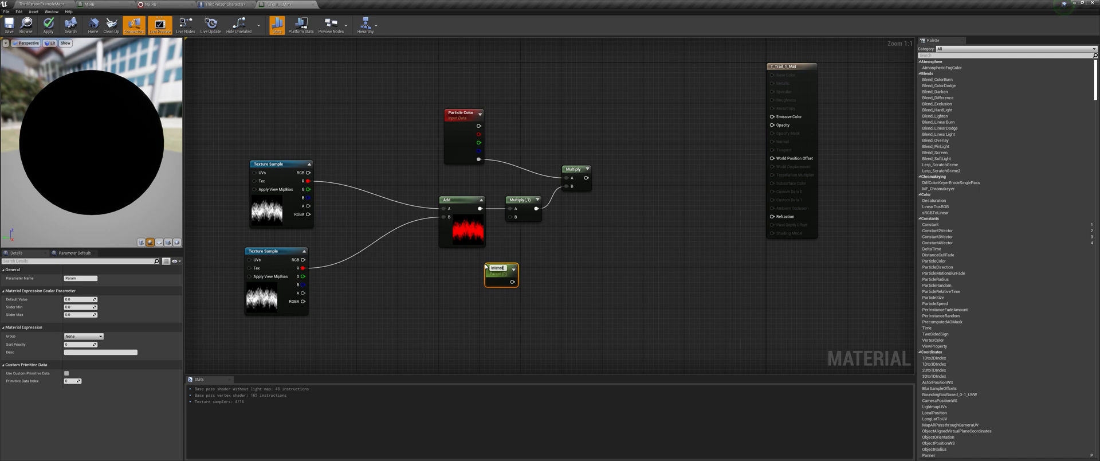
{"action": "left_click_drag", "start_coordinate": [508, 277], "coordinate": [510, 217]}
{"action": "left_click", "coordinate": [80, 298]}
{"action": "type", "text": "2"}
{"action": "left_click_drag", "start_coordinate": [586, 178], "coordinate": [773, 125]}
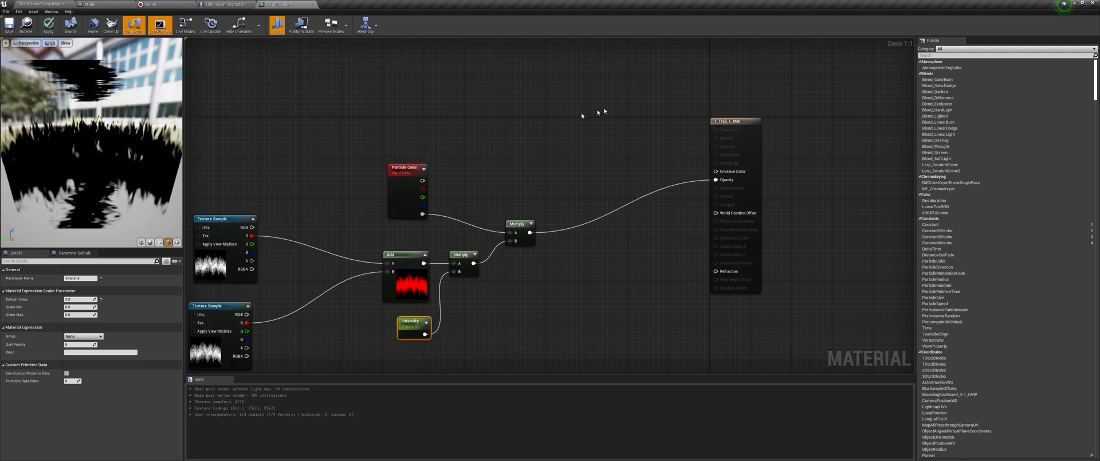
Step: Create a Lerp node with the Particle Color feeding B and its output connected to Emissive Color
{"action": "left_click", "coordinate": [618, 78]}
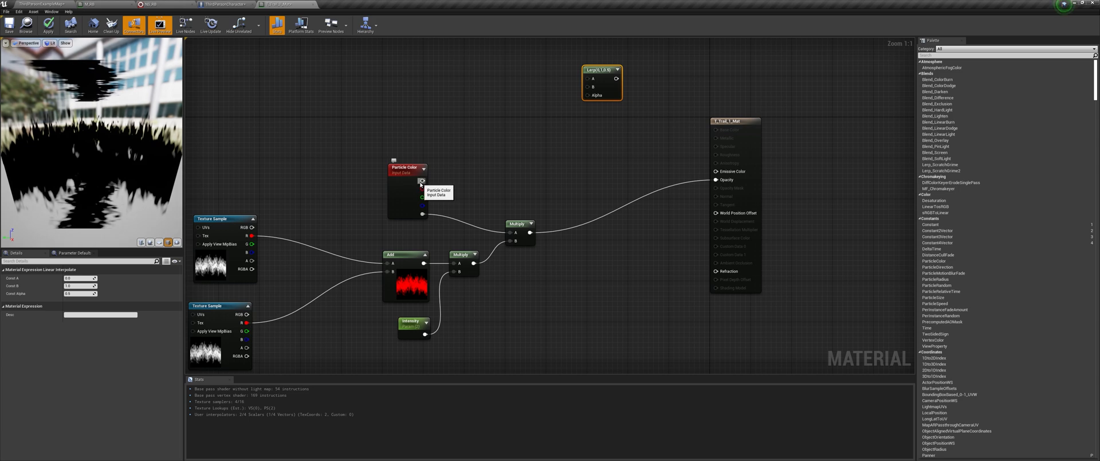
{"action": "left_click_drag", "start_coordinate": [421, 181], "coordinate": [718, 171]}
{"action": "right_click_drag", "start_coordinate": [578, 116], "coordinate": [690, 147]}
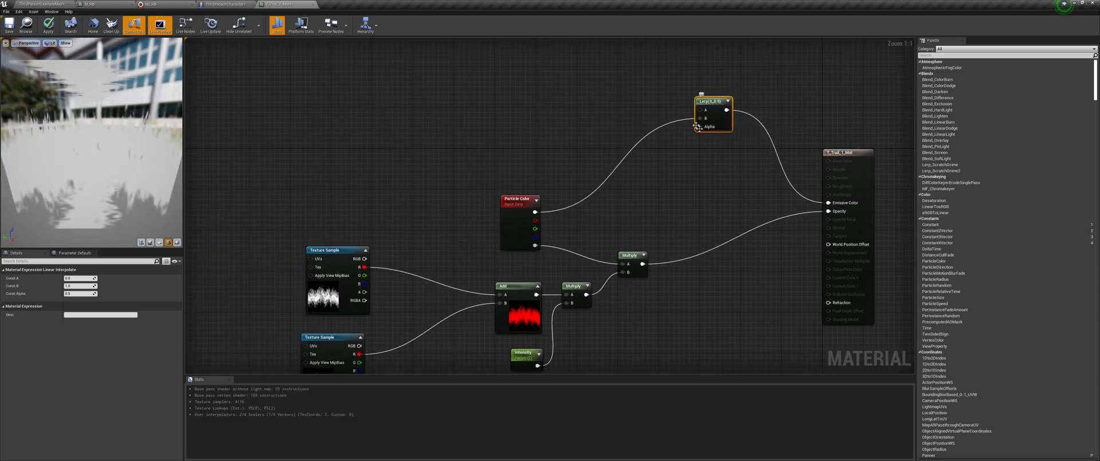
Step: Create a Round node from the Add output and preview that node on the preview mesh
{"action": "right_click_drag", "start_coordinate": [708, 126], "coordinate": [639, 83]}
{"action": "left_click_drag", "start_coordinate": [497, 251], "coordinate": [539, 154]}
{"action": "type", "text": "round"}
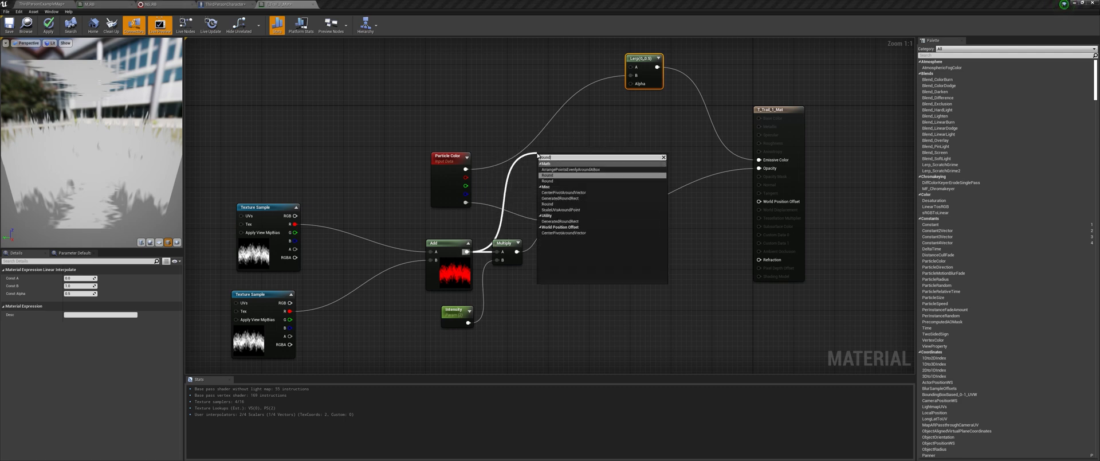
{"action": "key", "text": "Return"}
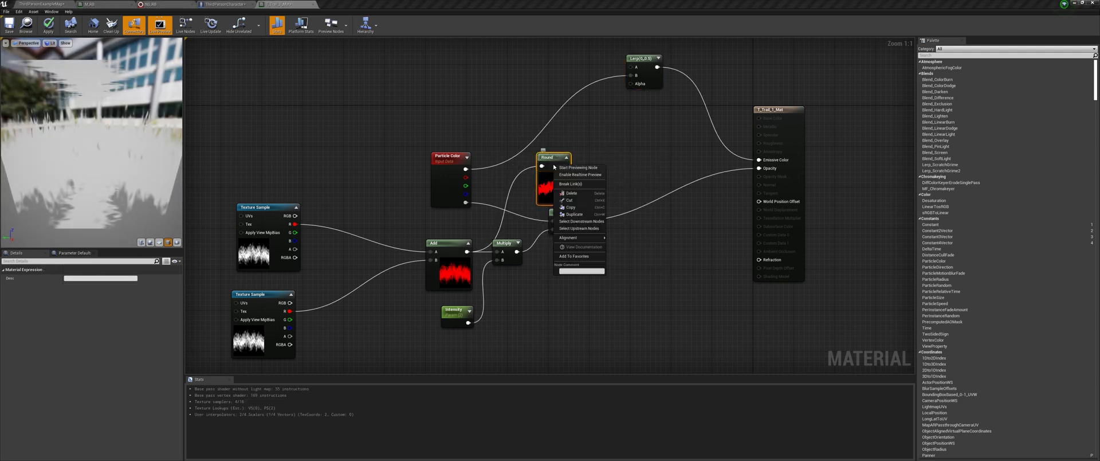
{"action": "right_click", "coordinate": [549, 157]}
{"action": "left_click", "coordinate": [571, 166]}
{"action": "left_click_drag", "start_coordinate": [60, 140], "coordinate": [10, 150]}
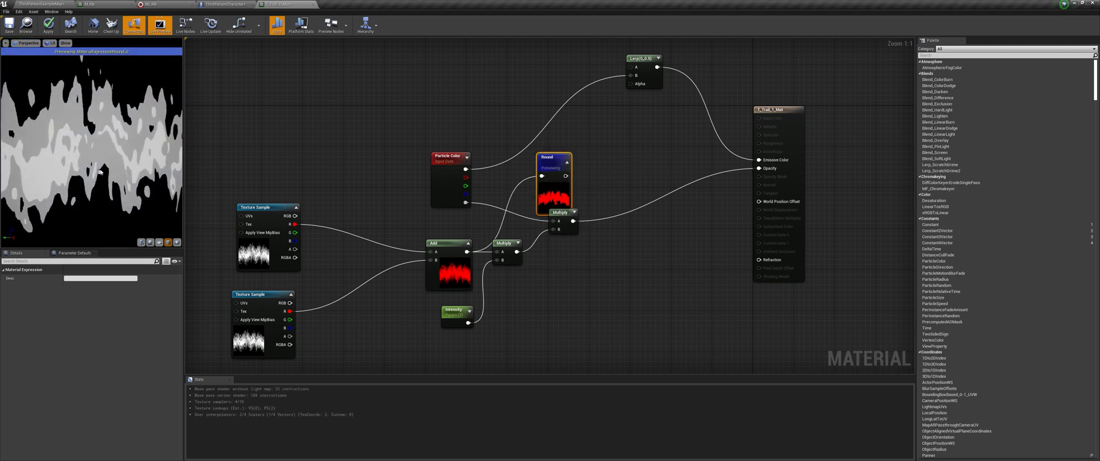
Step: Connect the Round output to the Lerp's Alpha and move the Particle Color node clear of the other nodes
{"action": "left_click_drag", "start_coordinate": [568, 165], "coordinate": [631, 83]}
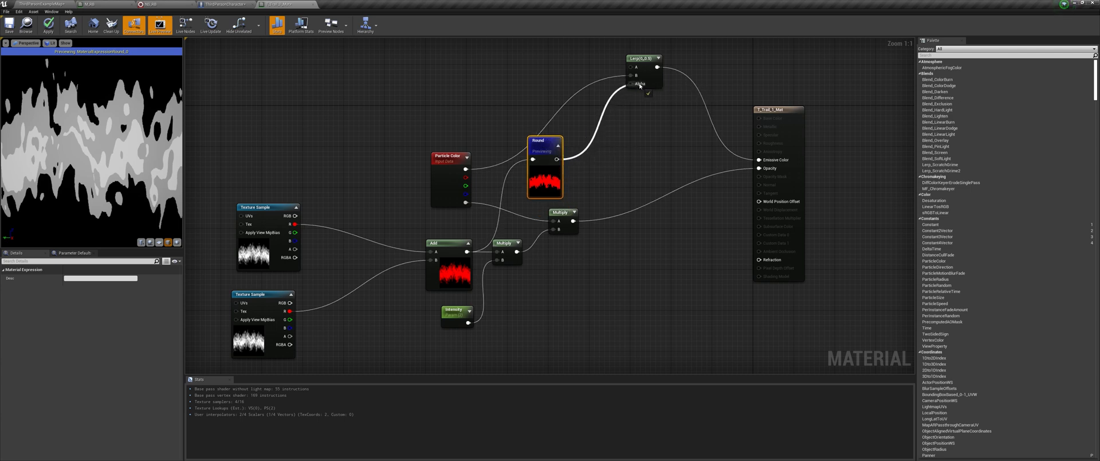
{"action": "left_click_drag", "start_coordinate": [444, 169], "coordinate": [403, 132]}
{"action": "right_click_drag", "start_coordinate": [635, 70], "coordinate": [678, 90]}
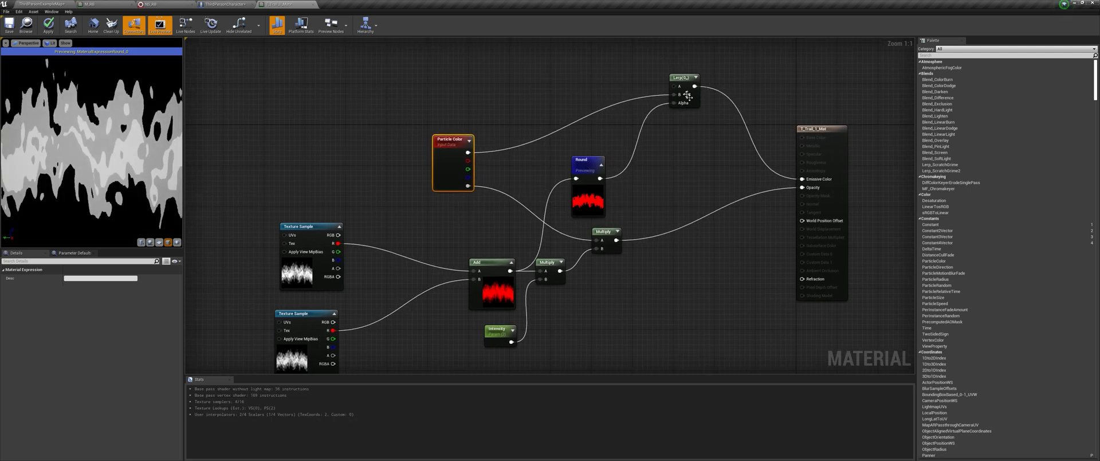
Step: Bring the T_Fire_Tiled_D texture from StarterContent's Textures folder into the material and connect its RGB output to the Lerp's A input
{"action": "left_click", "coordinate": [42, 4]}
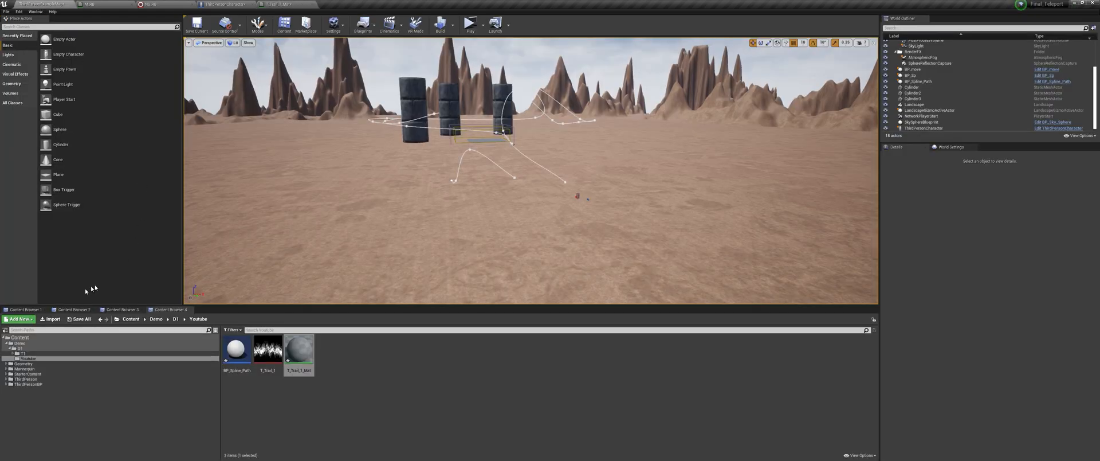
{"action": "left_click", "coordinate": [25, 310]}
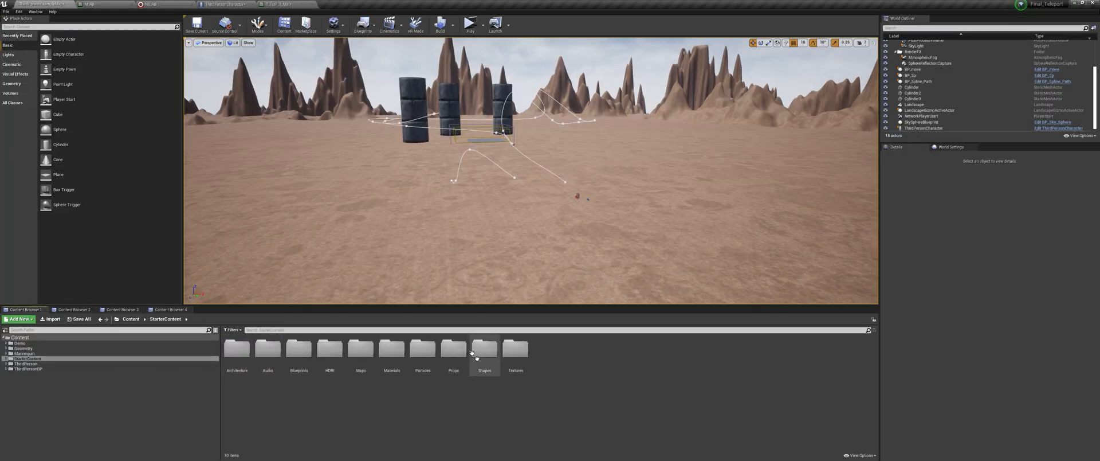
{"action": "double_click", "coordinate": [516, 348]}
{"action": "scroll", "coordinate": [516, 356], "scroll_direction": "down", "scroll_amount": 1}
{"action": "left_click_drag", "start_coordinate": [299, 392], "coordinate": [401, 68]}
{"action": "left_click_drag", "start_coordinate": [454, 78], "coordinate": [674, 86]}
Step: Create two Panner nodes and connect one to the UVs of each trail Texture Sample
{"action": "right_click_drag", "start_coordinate": [506, 130], "coordinate": [569, 80]}
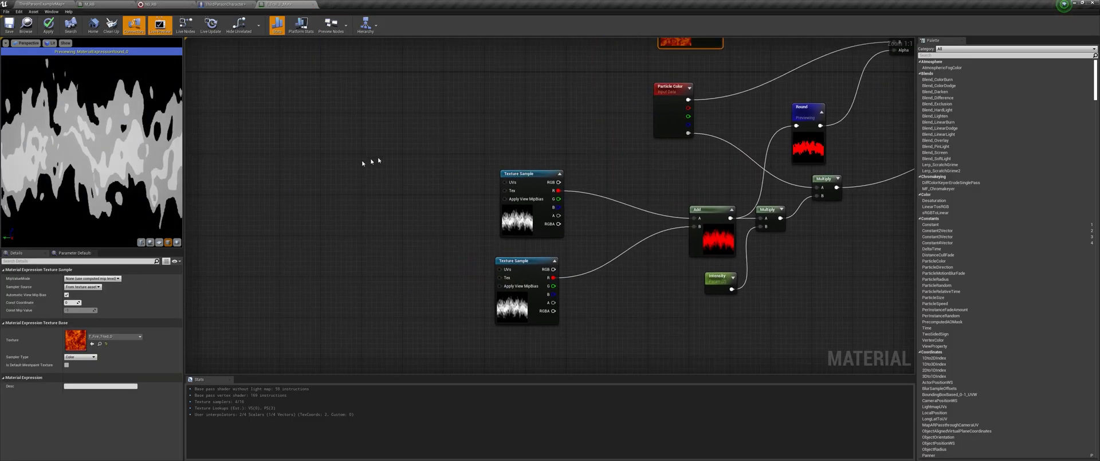
{"action": "right_click_drag", "start_coordinate": [362, 163], "coordinate": [447, 153]}
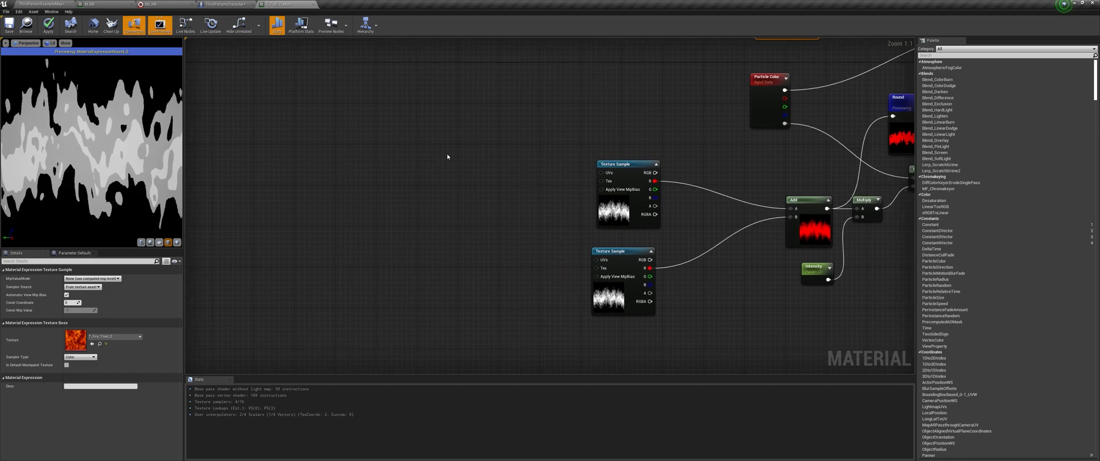
{"action": "left_click", "coordinate": [495, 146]}
{"action": "left_click", "coordinate": [504, 258]}
{"action": "left_click_drag", "start_coordinate": [538, 269], "coordinate": [597, 259]}
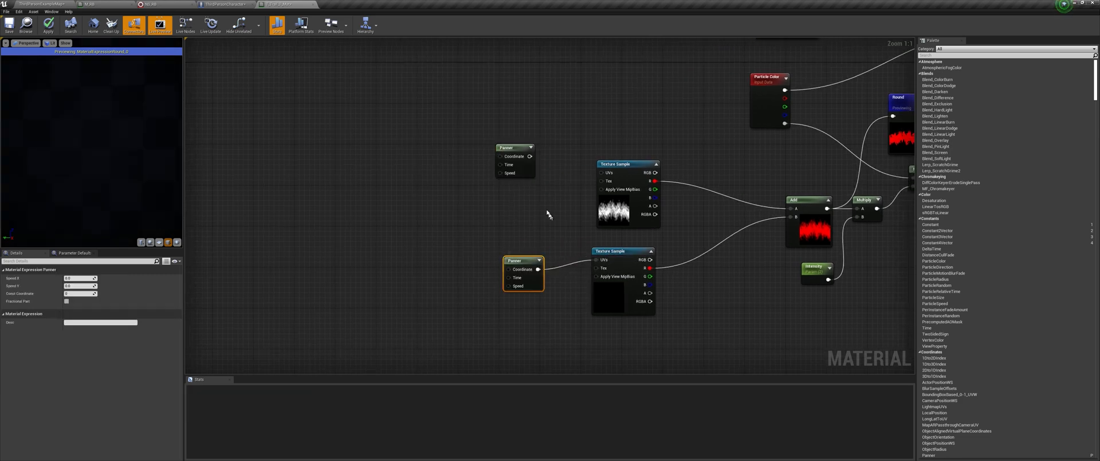
{"action": "left_click_drag", "start_coordinate": [530, 157], "coordinate": [602, 172]}
Step: Set the lower Panner's Speed X to 0.35
{"action": "left_click", "coordinate": [86, 285]}
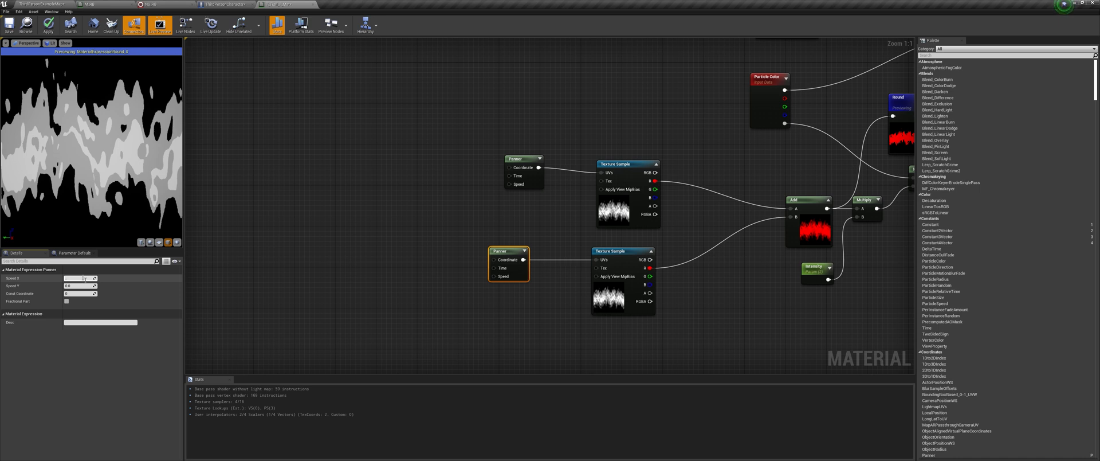
{"action": "left_click", "coordinate": [83, 278]}
{"action": "type", "text": ".35"}
{"action": "key", "text": "Return"}
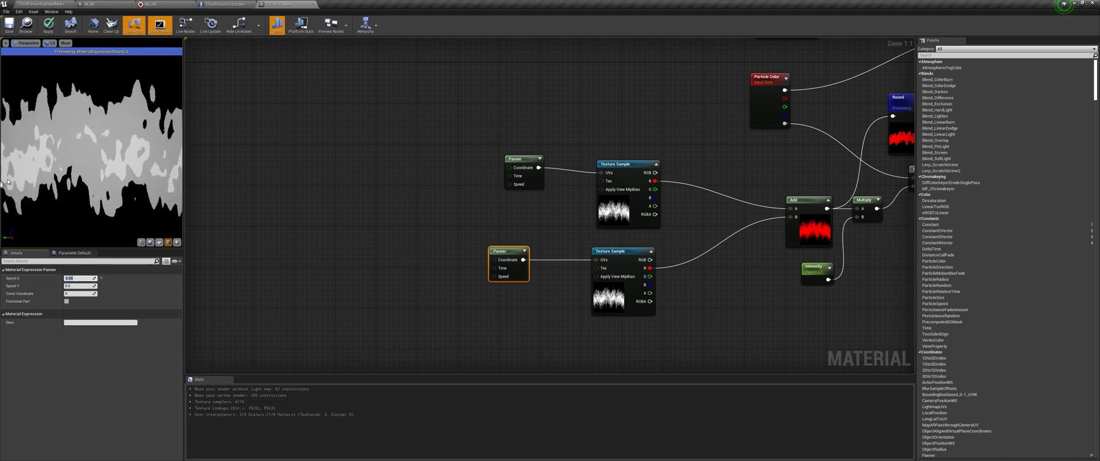
Step: Add a TexCoord node to the left of the upper Panner
{"action": "left_click", "coordinate": [525, 159]}
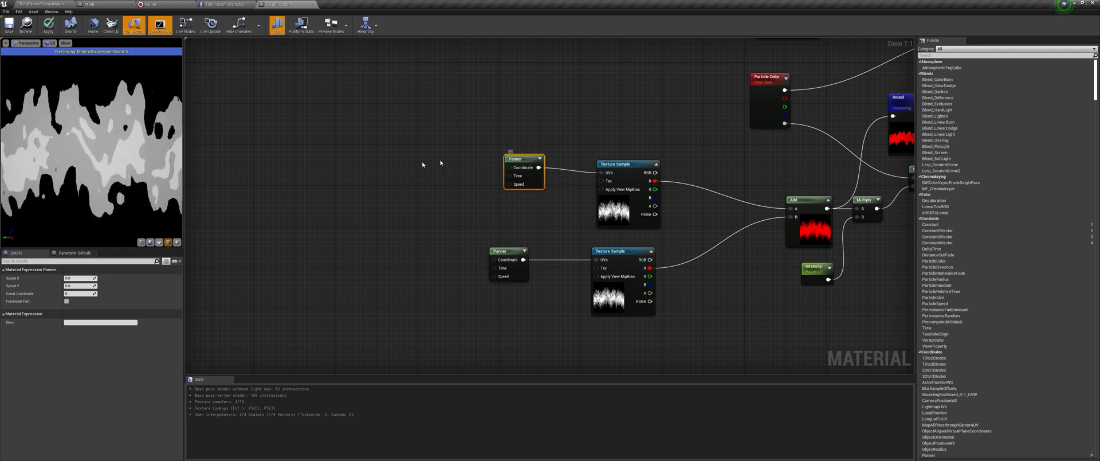
{"action": "left_click", "coordinate": [383, 160]}
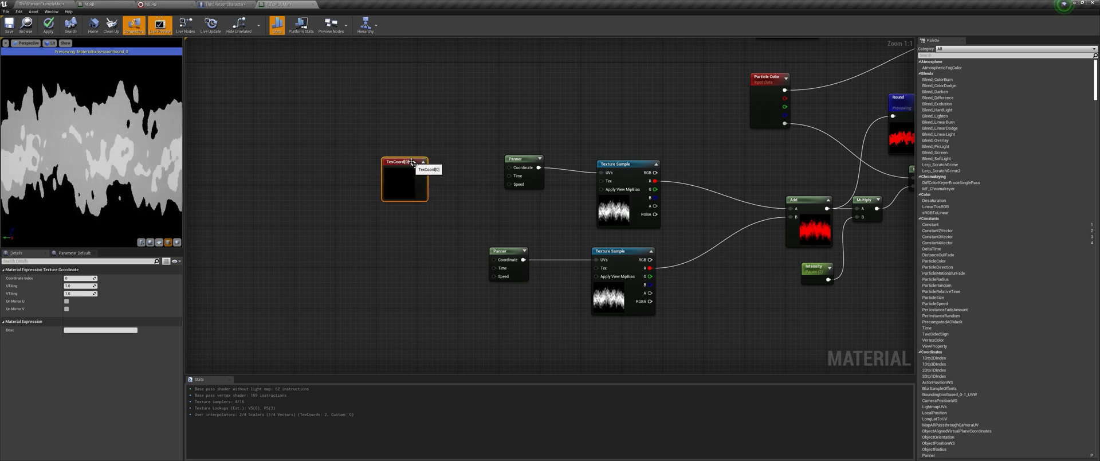
{"action": "left_click", "coordinate": [411, 163]}
Step: Try a Multiply node with constant B 0.75 between the TexCoord and the upper Panner, and delete it
{"action": "left_click_drag", "start_coordinate": [395, 162], "coordinate": [430, 154]}
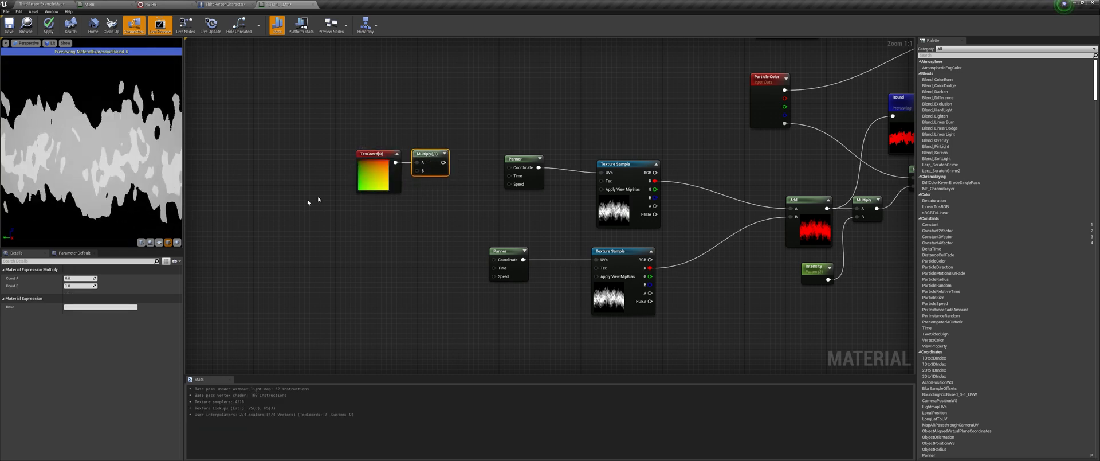
{"action": "left_click", "coordinate": [93, 285]}
{"action": "type", "text": ".75"}
{"action": "key", "text": "Return"}
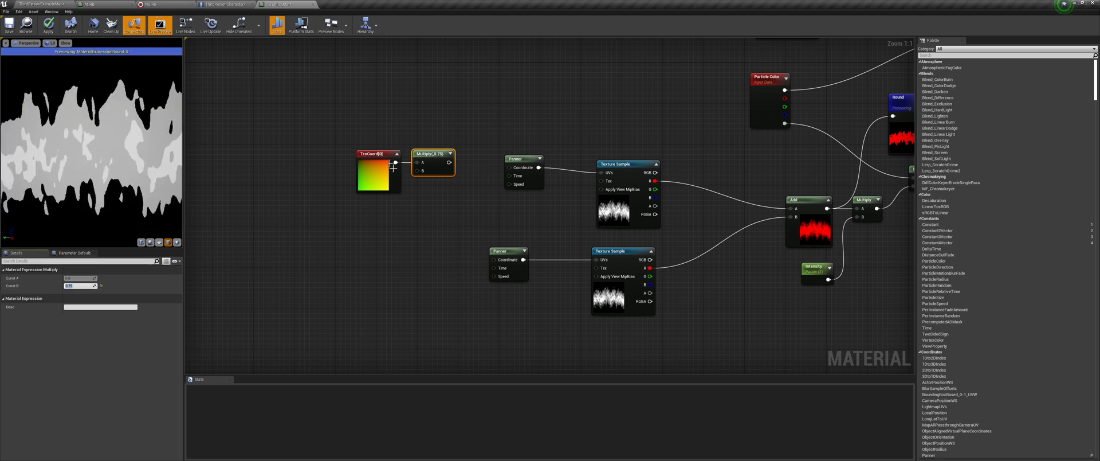
{"action": "scroll", "coordinate": [130, 165], "scroll_direction": "down", "scroll_amount": 5}
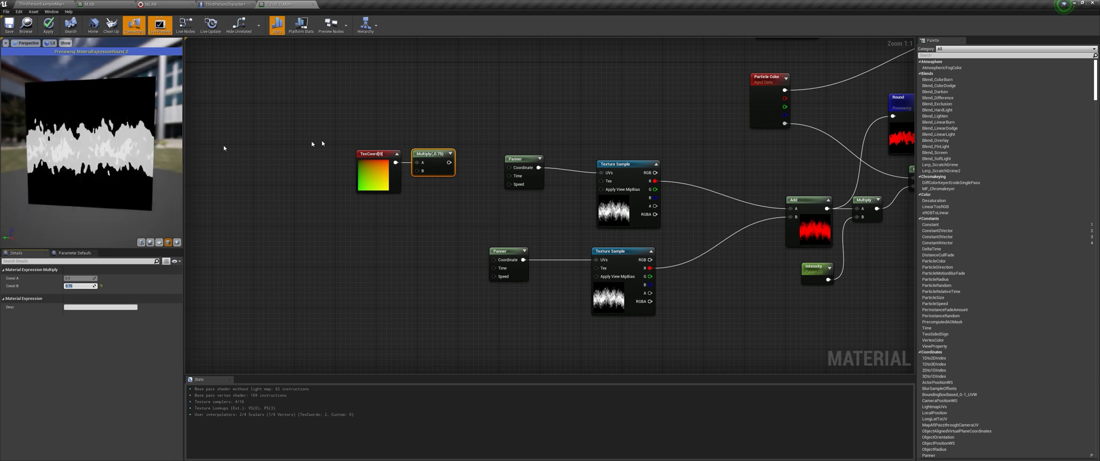
{"action": "left_click_drag", "start_coordinate": [449, 163], "coordinate": [508, 167]}
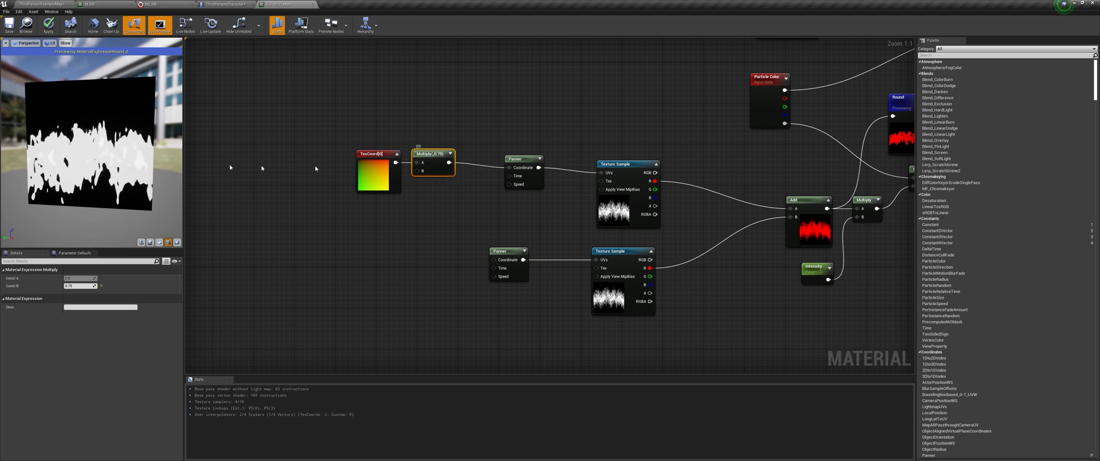
{"action": "key", "text": "Delete"}
Step: Connect the TexCoord directly to the upper Panner's Coordinate and set its UTiling to 0.75
{"action": "left_click_drag", "start_coordinate": [396, 162], "coordinate": [509, 167]}
{"action": "left_click", "coordinate": [385, 159]}
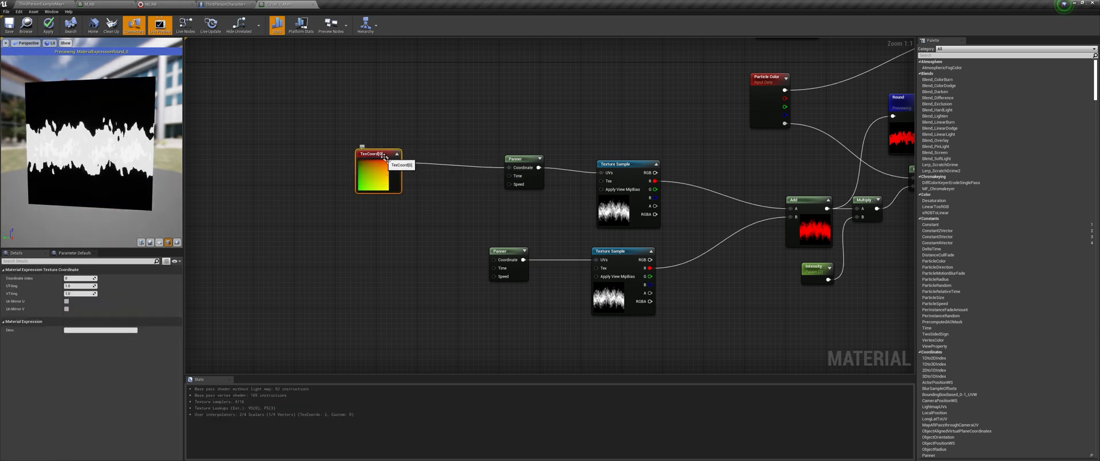
{"action": "left_click", "coordinate": [79, 286]}
{"action": "type", "text": ".75"}
{"action": "key", "text": "Return"}
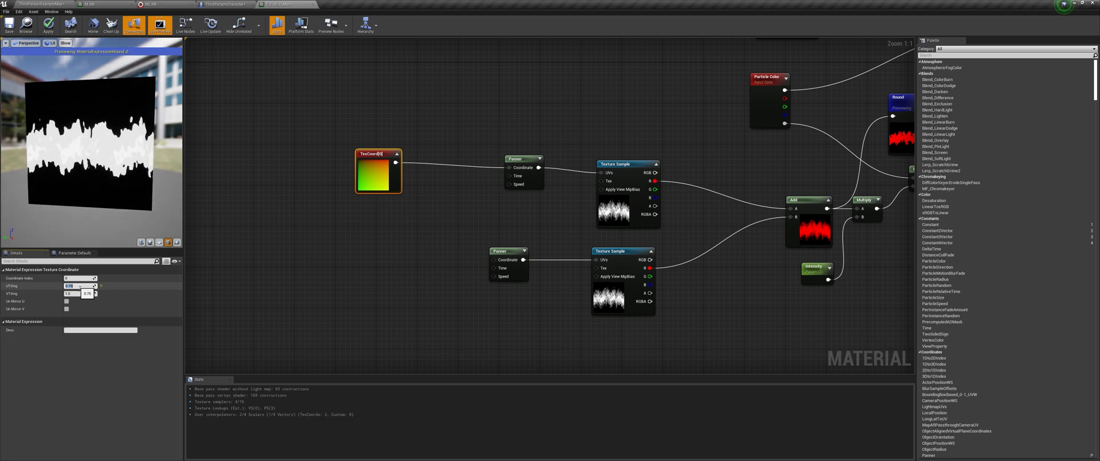
{"action": "left_click_drag", "start_coordinate": [91, 143], "coordinate": [115, 143]}
Step: Set the upper Panner's Speed X to 0.2
{"action": "left_click", "coordinate": [524, 160]}
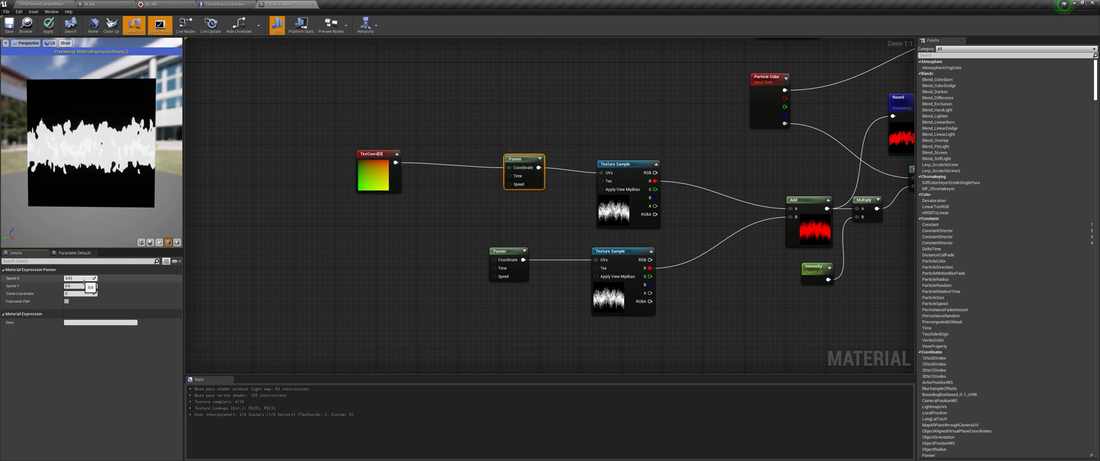
{"action": "type", "text": "0.2"}
{"action": "key", "text": "Return"}
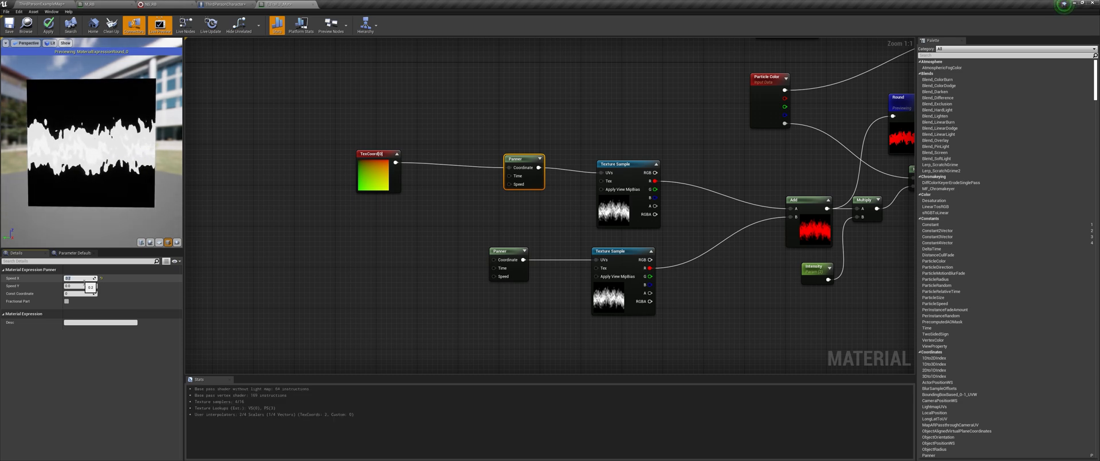
{"action": "scroll", "coordinate": [106, 131], "scroll_direction": "up", "scroll_amount": 3}
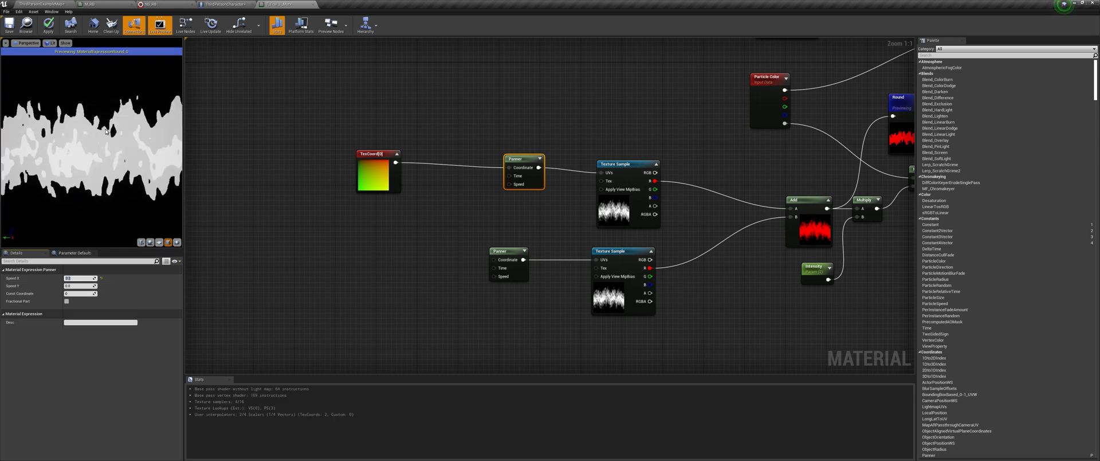
Step: Distort the fire texture's UVs with an Add node combining a new TexCoord and the upper trail Texture Sample's R output
{"action": "right_click_drag", "start_coordinate": [768, 69], "coordinate": [518, 179]}
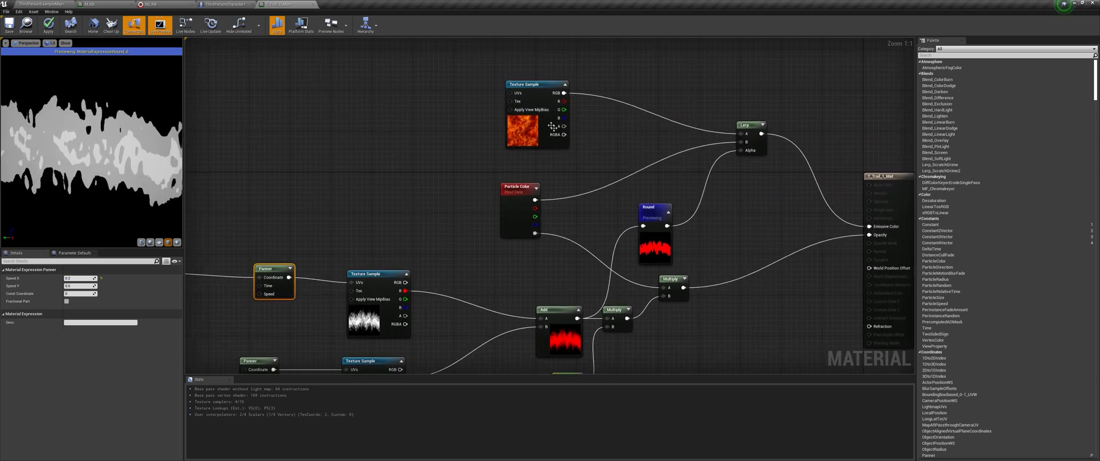
{"action": "right_click_drag", "start_coordinate": [466, 115], "coordinate": [516, 136]}
{"action": "left_click", "coordinate": [404, 101]}
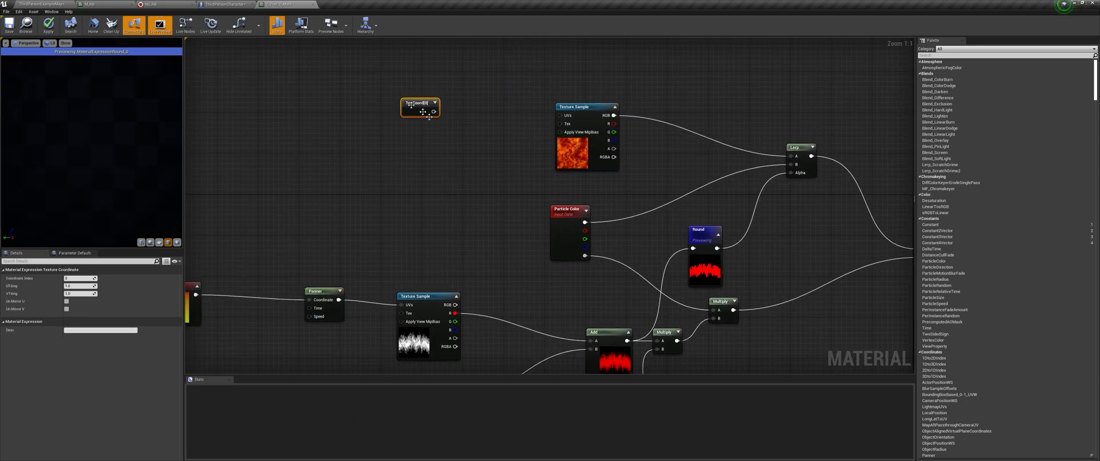
{"action": "left_click", "coordinate": [479, 122]}
{"action": "left_click_drag", "start_coordinate": [433, 111], "coordinate": [562, 121]}
{"action": "left_click_drag", "start_coordinate": [455, 313], "coordinate": [483, 137]}
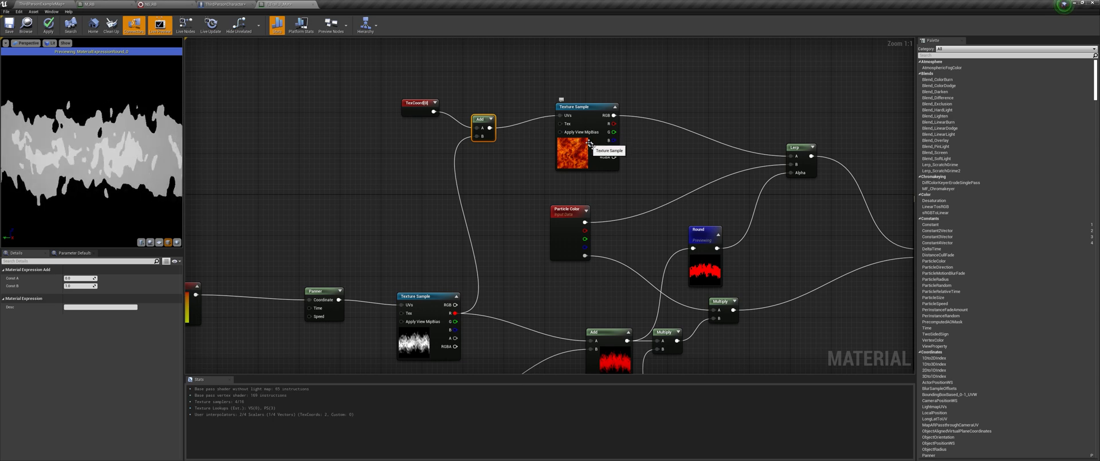
Step: Preview the UV-distorted fire Texture Sample node on its own and apply the material changes
{"action": "right_click_drag", "start_coordinate": [240, 123], "coordinate": [225, 118]}
{"action": "left_click", "coordinate": [570, 104]}
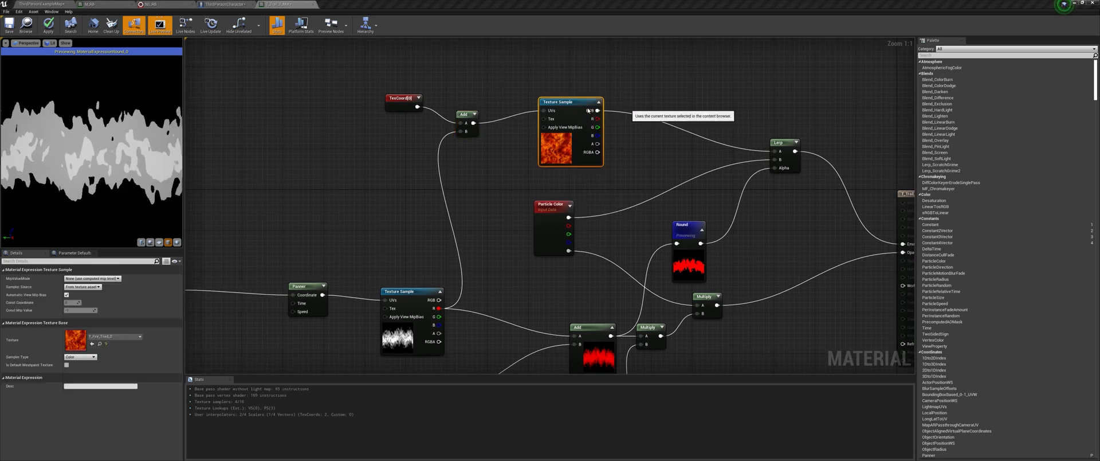
{"action": "right_click", "coordinate": [565, 109]}
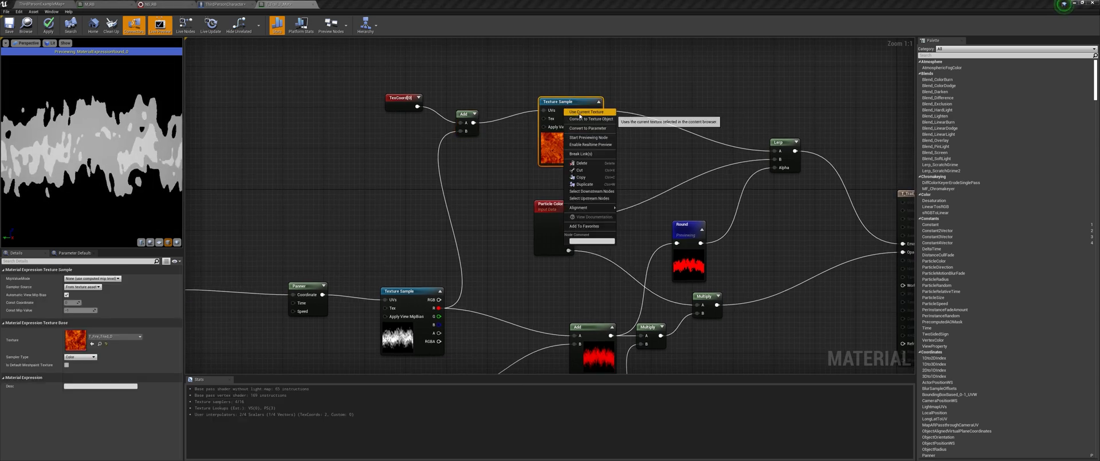
{"action": "left_click", "coordinate": [589, 137]}
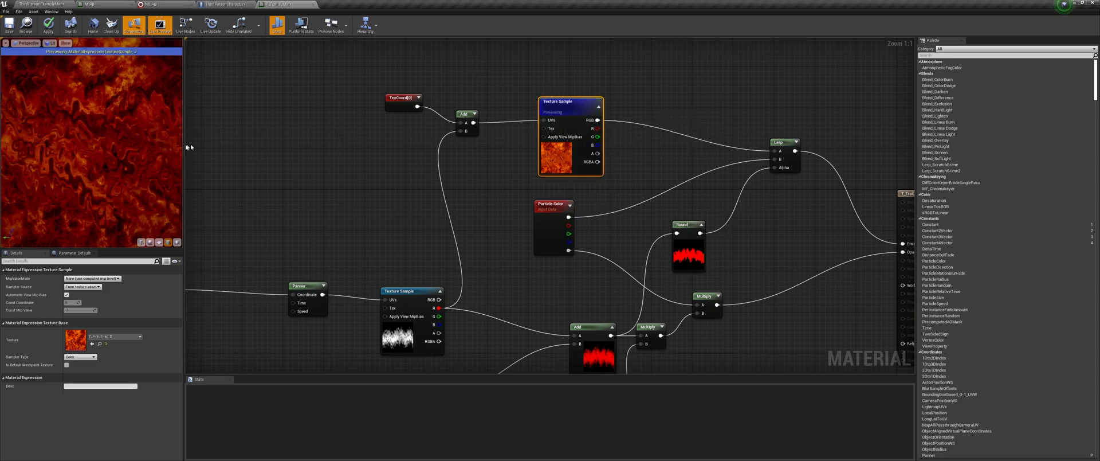
{"action": "scroll", "coordinate": [92, 152], "scroll_direction": "up", "scroll_amount": 5}
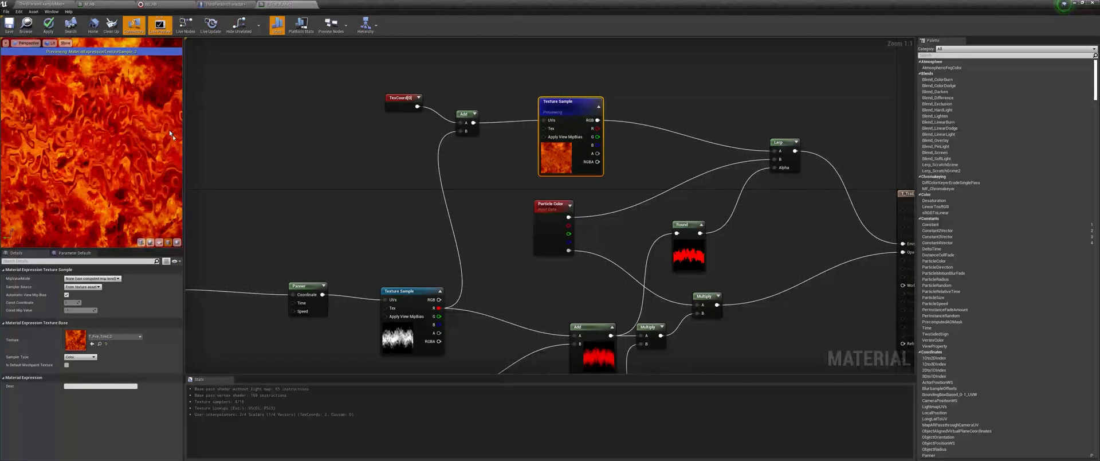
{"action": "right_click_drag", "start_coordinate": [667, 200], "coordinate": [511, 136]}
{"action": "scroll", "coordinate": [511, 137], "scroll_direction": "down", "scroll_amount": 4}
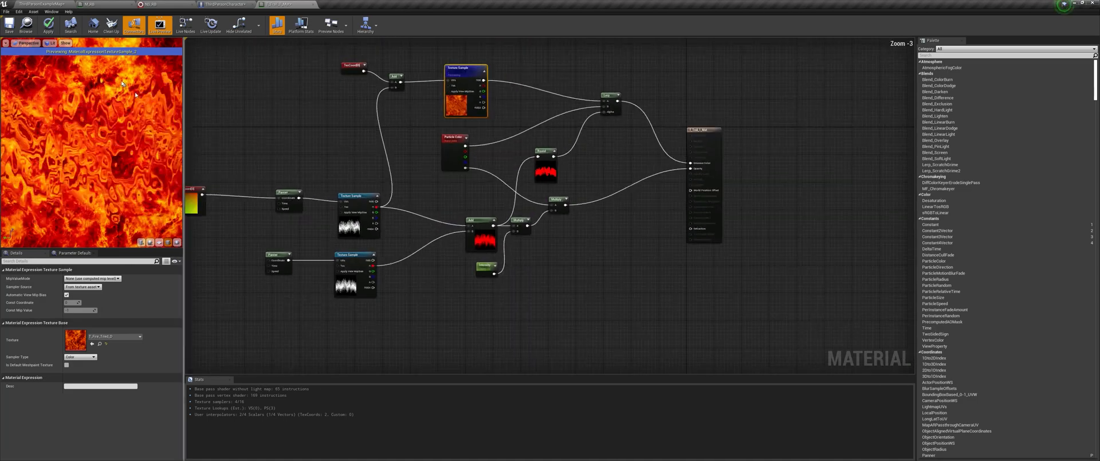
{"action": "left_click", "coordinate": [48, 24]}
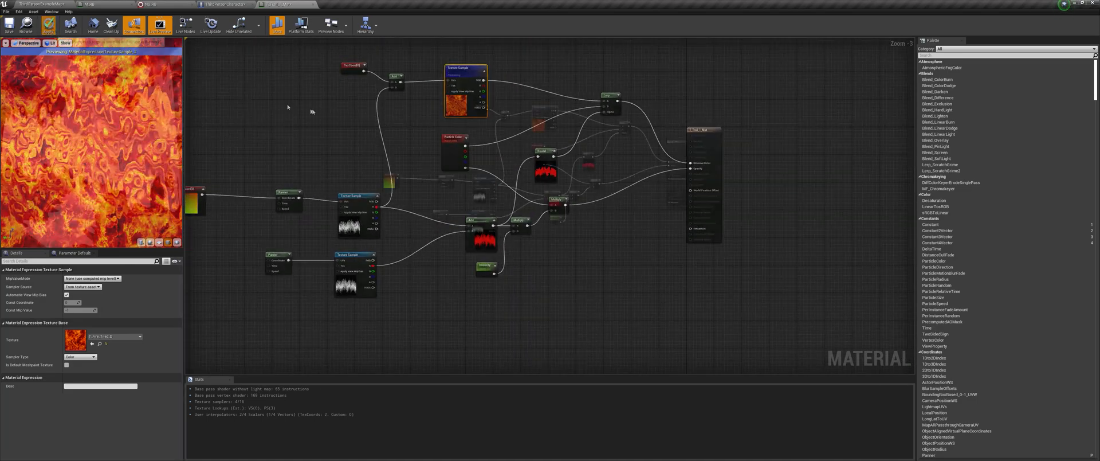
Step: Swap the Lerp inputs so Particle Color feeds A and the fire Texture Sample's RGB feeds B
{"action": "scroll", "coordinate": [665, 166], "scroll_direction": "down", "scroll_amount": 2}
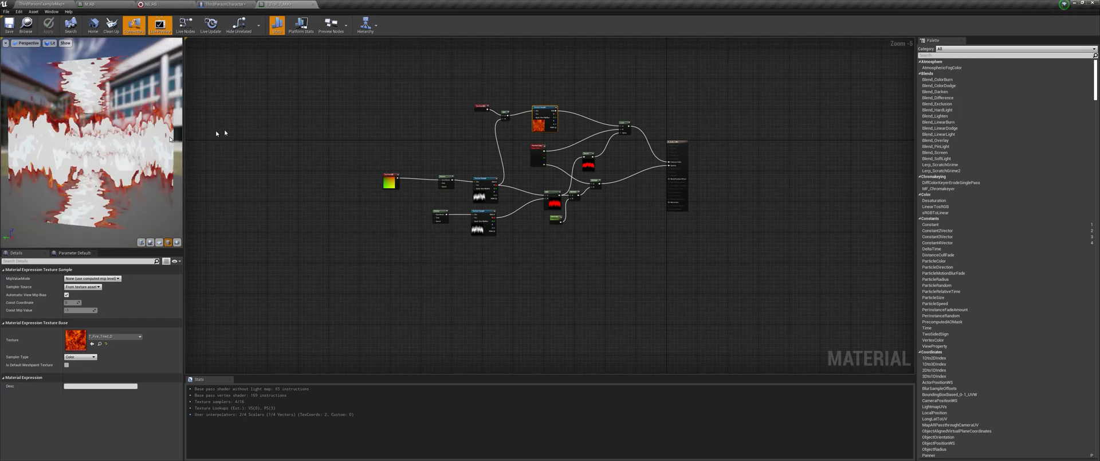
{"action": "right_click_drag", "start_coordinate": [570, 127], "coordinate": [465, 158]}
{"action": "scroll", "coordinate": [465, 158], "scroll_direction": "up", "scroll_amount": 5}
{"action": "left_click_drag", "start_coordinate": [366, 224], "coordinate": [573, 158]}
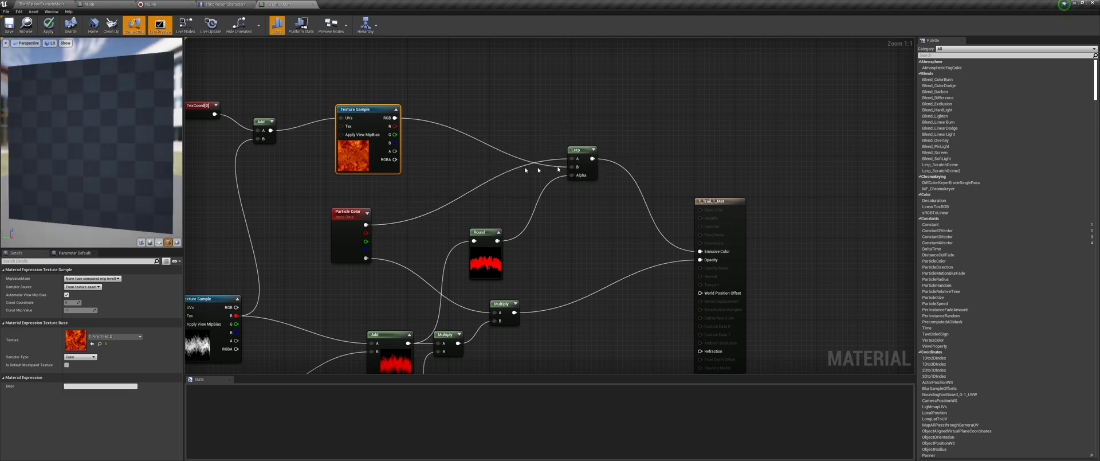
{"action": "scroll", "coordinate": [151, 171], "scroll_direction": "down", "scroll_amount": 3}
{"action": "left_click_drag", "start_coordinate": [151, 171], "coordinate": [114, 176]}
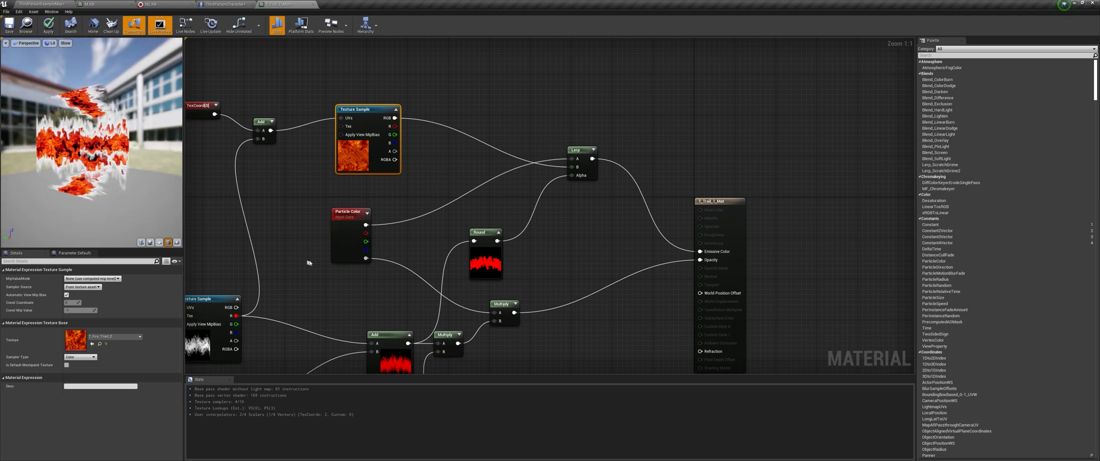
{"action": "right_click_drag", "start_coordinate": [384, 244], "coordinate": [487, 201]}
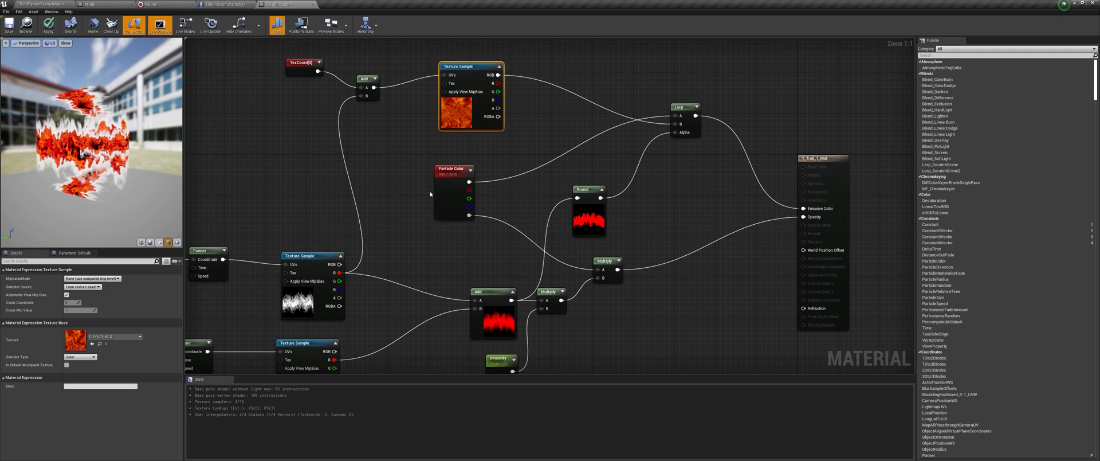
{"action": "scroll", "coordinate": [430, 193], "scroll_direction": "down", "scroll_amount": 3}
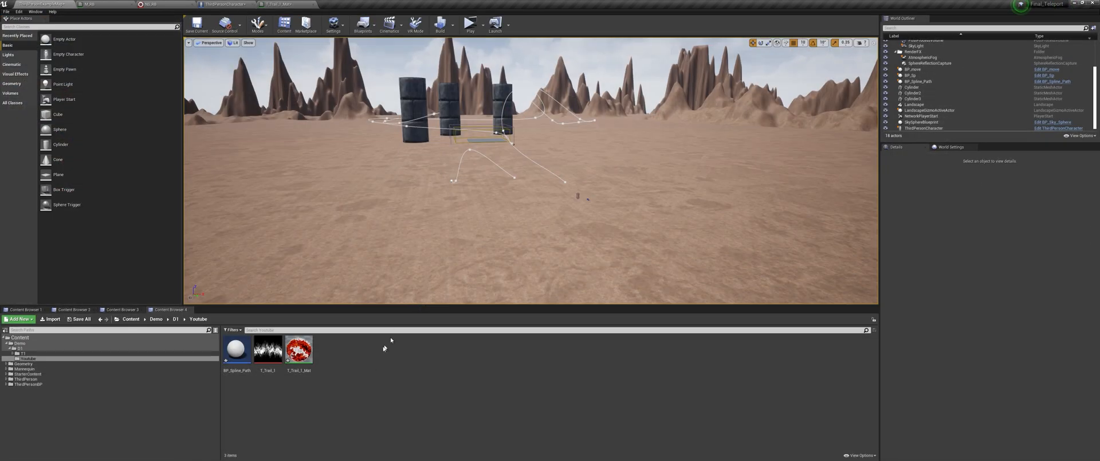
Step: Create a Niagara System named NS_Trail in the Youtube folder from the Empty emitter template
{"action": "right_click", "coordinate": [364, 372]}
{"action": "mouse_move", "coordinate": [404, 299]}
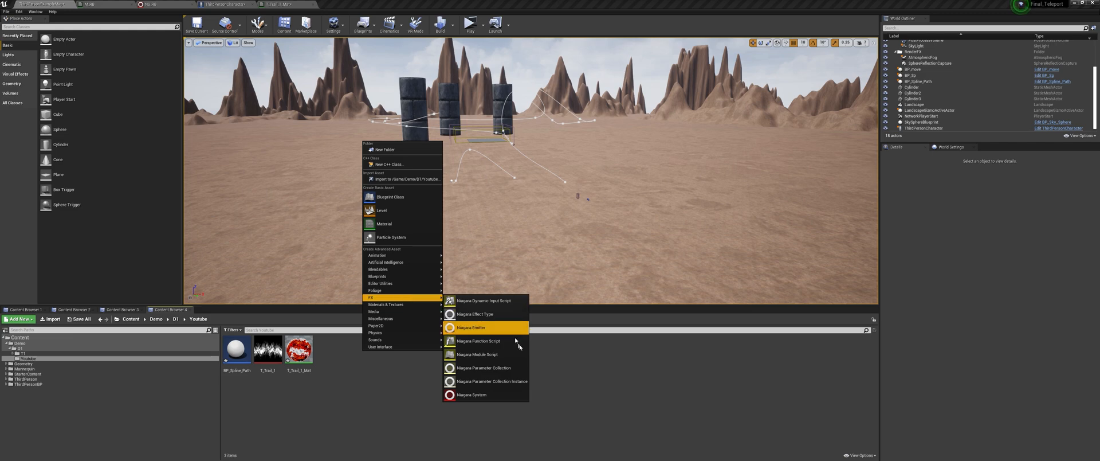
{"action": "left_click", "coordinate": [485, 395]}
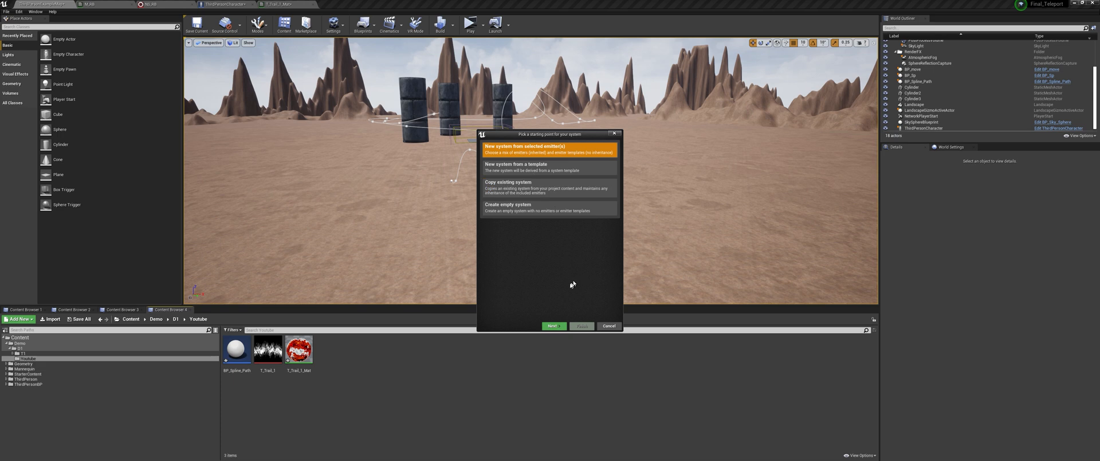
{"action": "left_click", "coordinate": [553, 326]}
{"action": "left_click", "coordinate": [537, 227]}
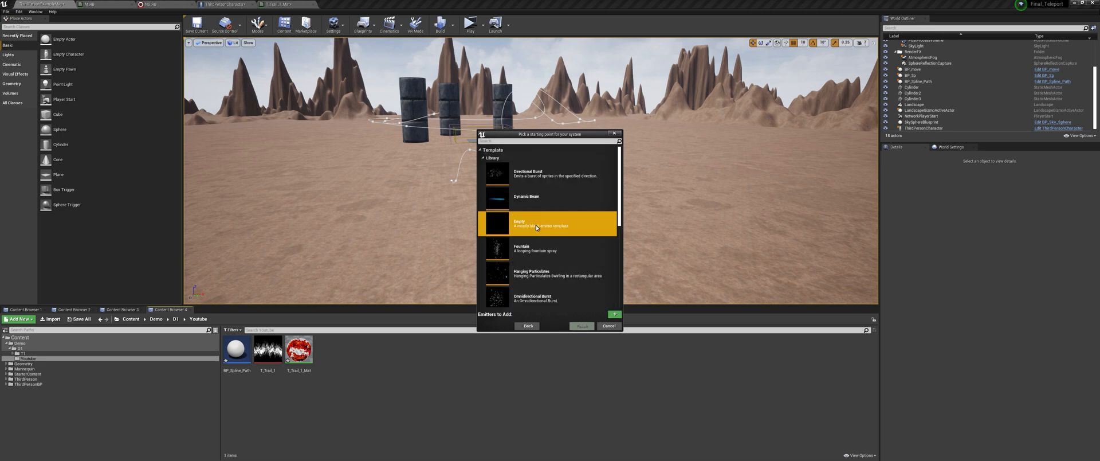
{"action": "left_click", "coordinate": [614, 314]}
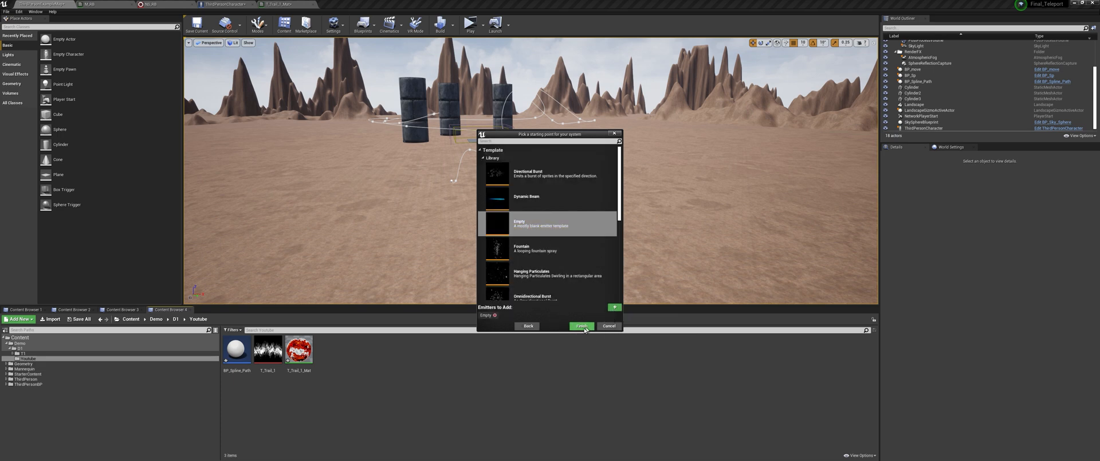
{"action": "left_click", "coordinate": [582, 326]}
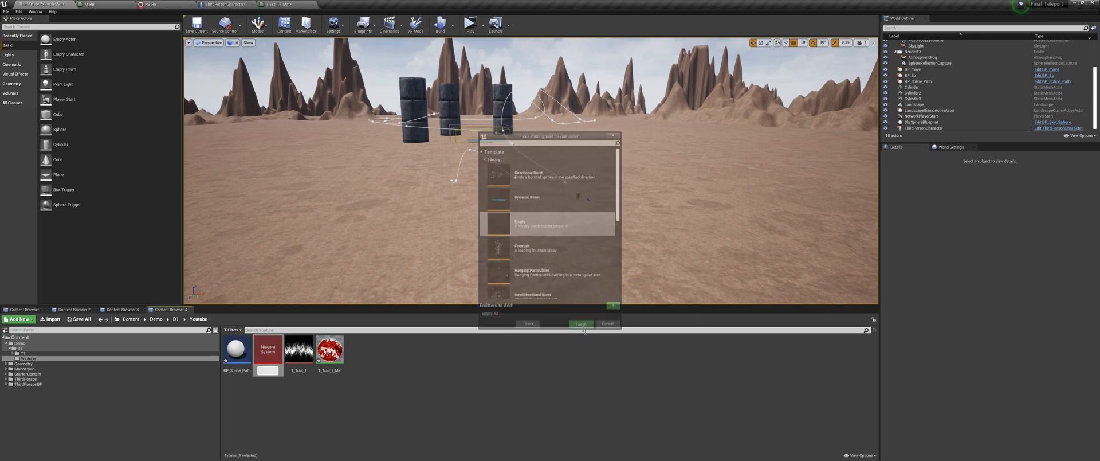
{"action": "type", "text": "N"}
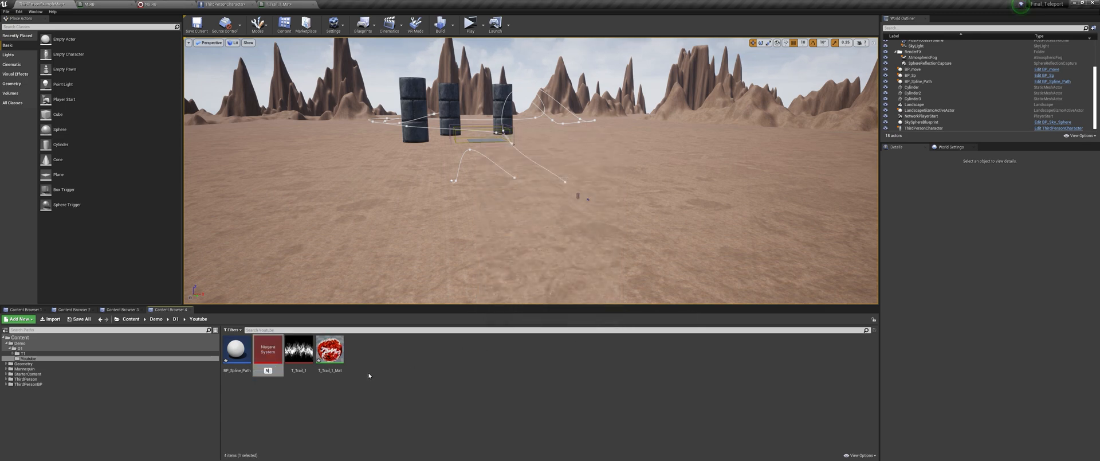
{"action": "type", "text": "S_Trail"}
{"action": "key", "text": "Return"}
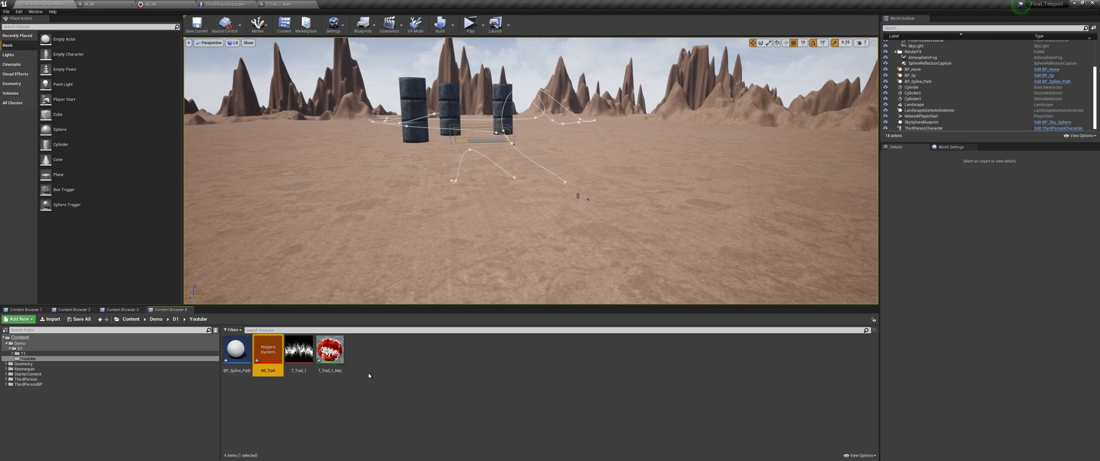
Step: Open NS_Trail, disable the Empty emitter's Sprite Renderer and add a Ribbon Renderer
{"action": "double_click", "coordinate": [268, 350]}
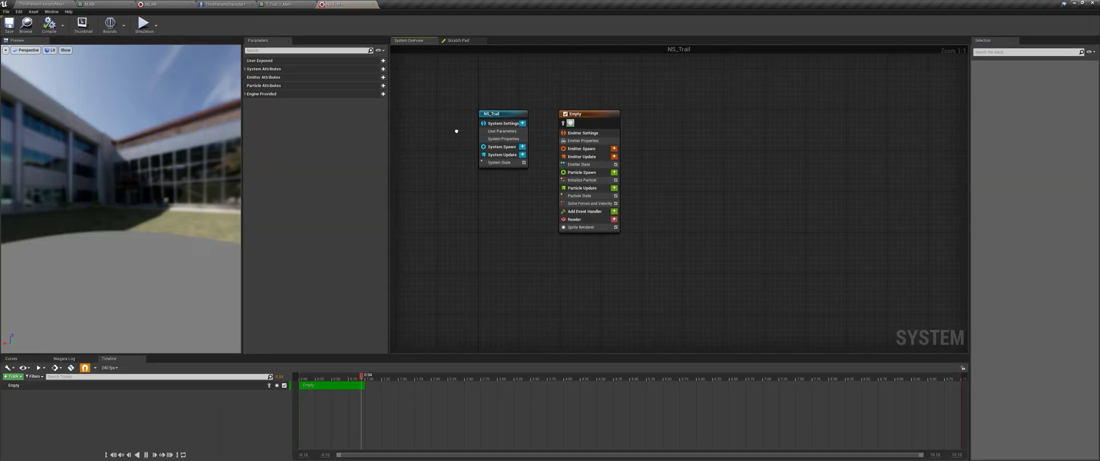
{"action": "left_click", "coordinate": [607, 227]}
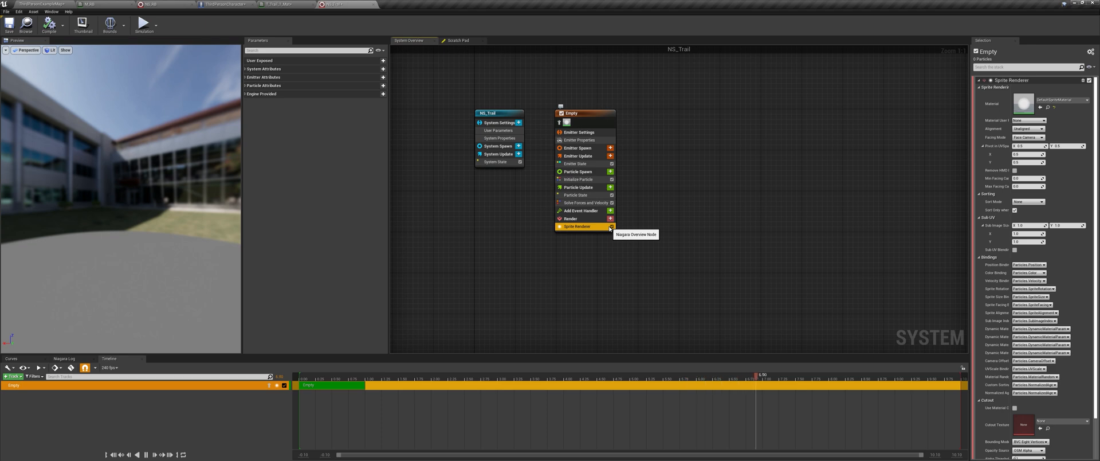
{"action": "key", "text": "Delete"}
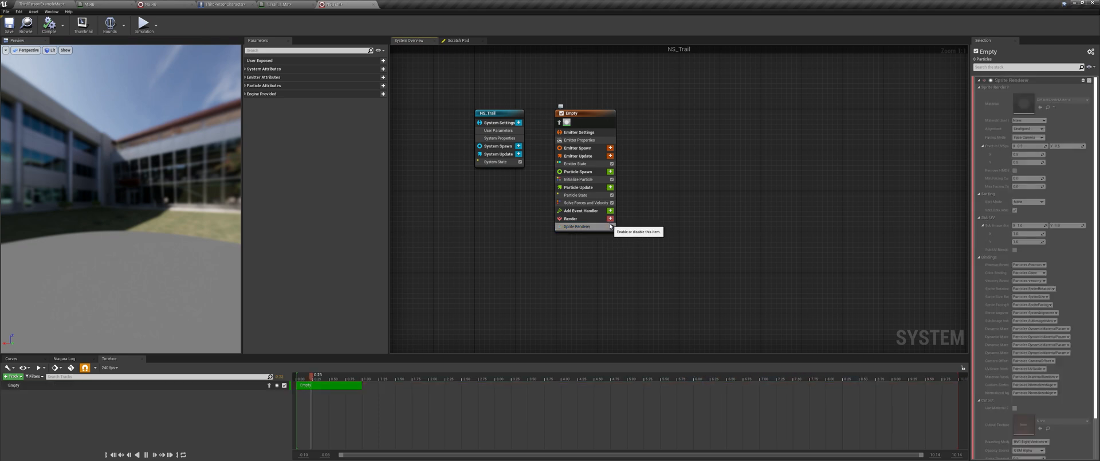
{"action": "left_click", "coordinate": [609, 219]}
{"action": "type", "text": "r"}
{"action": "left_click", "coordinate": [547, 258]}
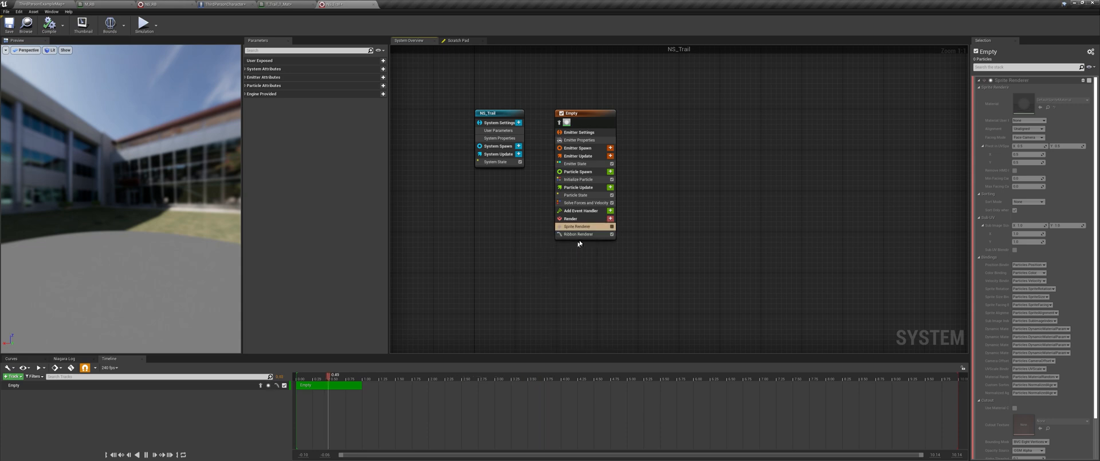
Step: Create a material instance of T_Trail_1_Mat and assign it as the Ribbon Renderer's material
{"action": "left_click", "coordinate": [582, 235]}
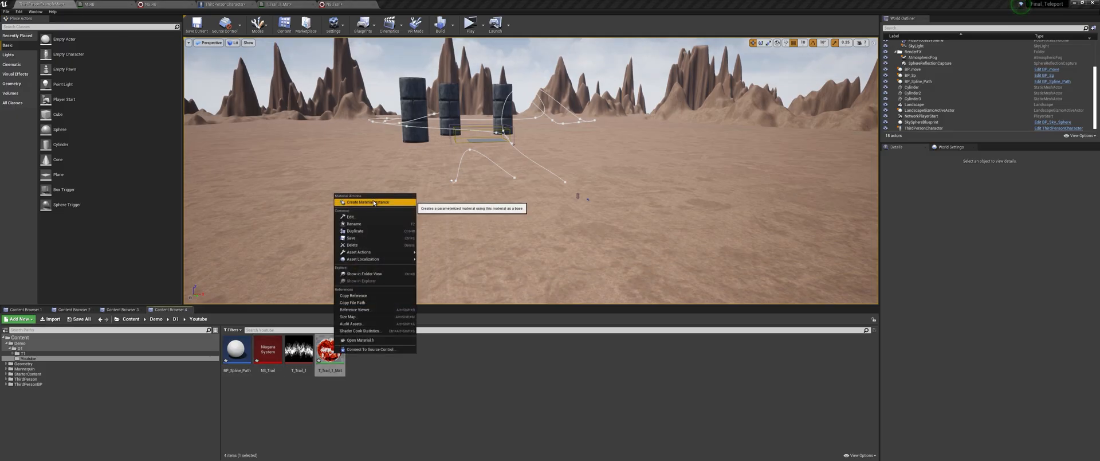
{"action": "left_click", "coordinate": [374, 202]}
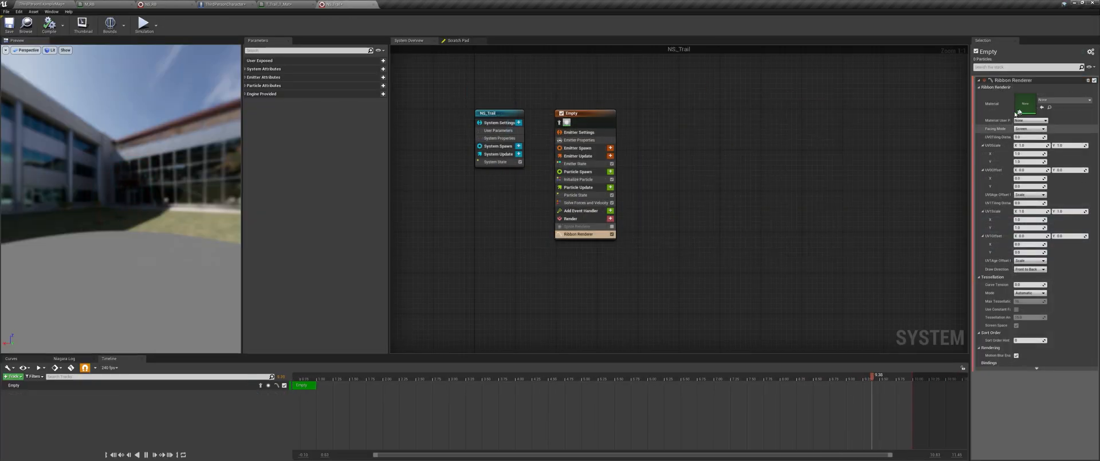
{"action": "left_click", "coordinate": [1041, 107]}
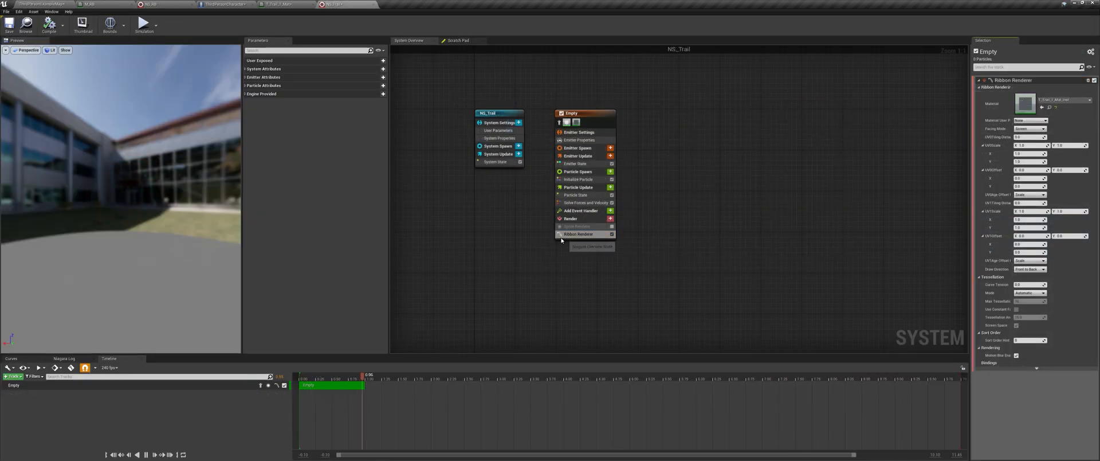
Step: Add a Niagara Particle System component to the ThirdPersonCharacter blueprint
{"action": "left_click", "coordinate": [215, 4]}
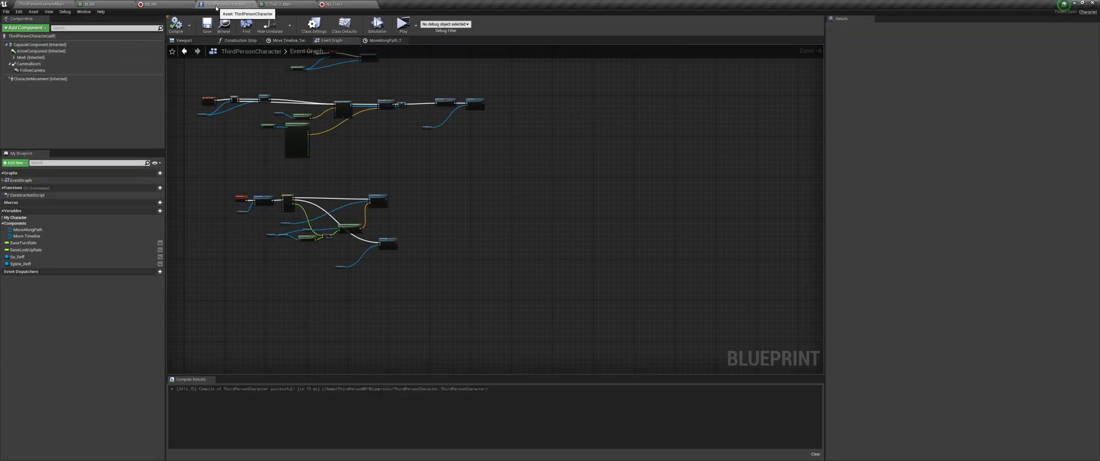
{"action": "left_click", "coordinate": [30, 29]}
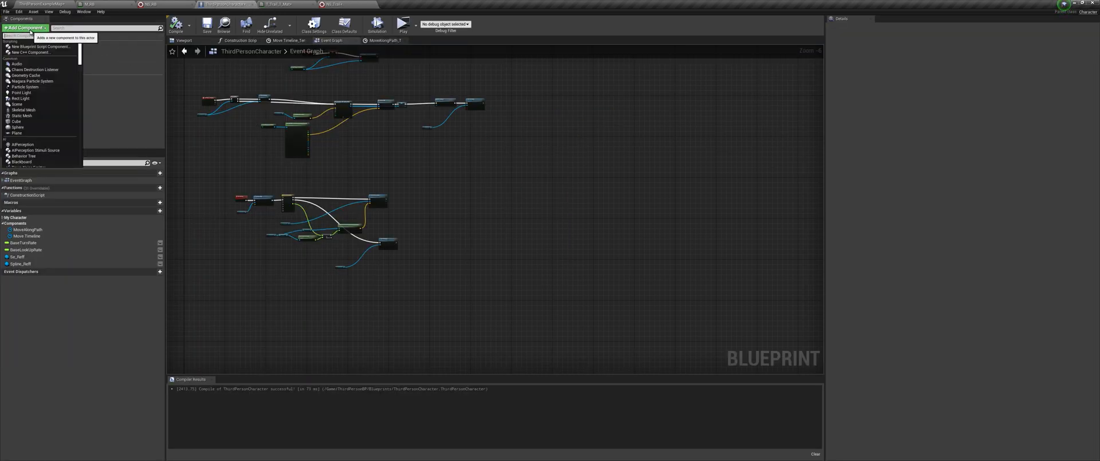
{"action": "type", "text": "mo"}
{"action": "key", "text": "BackSpace"}
{"action": "key", "text": "BackSpace"}
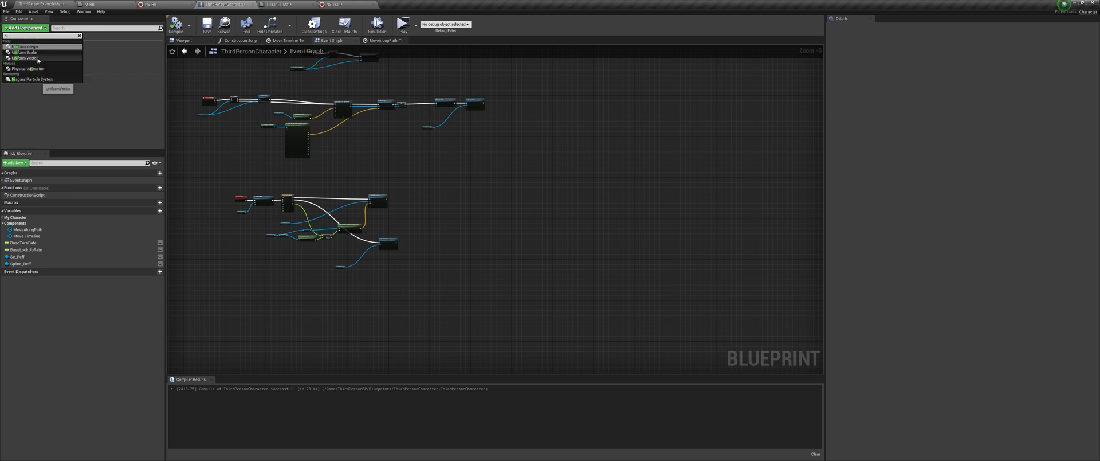
{"action": "left_click", "coordinate": [32, 79]}
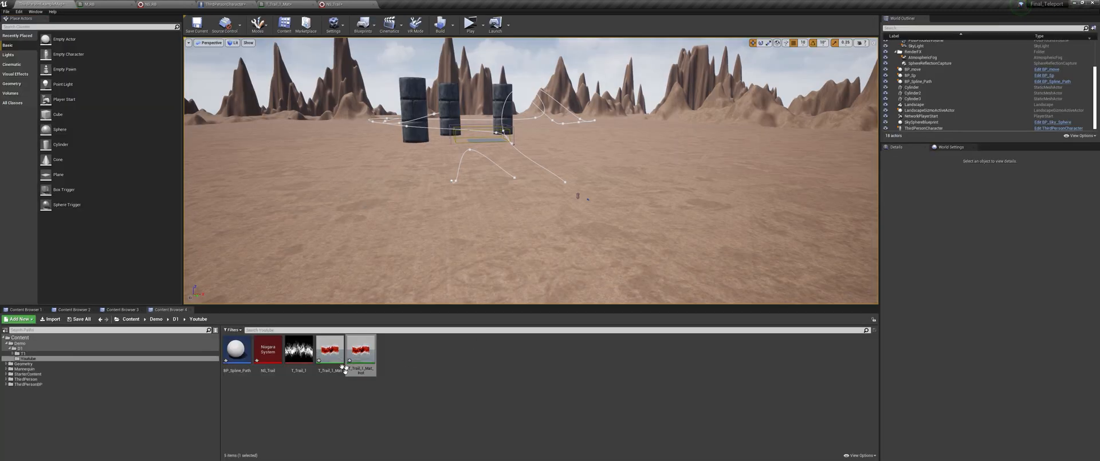
Step: Assign NS_Trail as the Niagara System Asset of the character's new Niagara component
{"action": "left_click", "coordinate": [267, 350]}
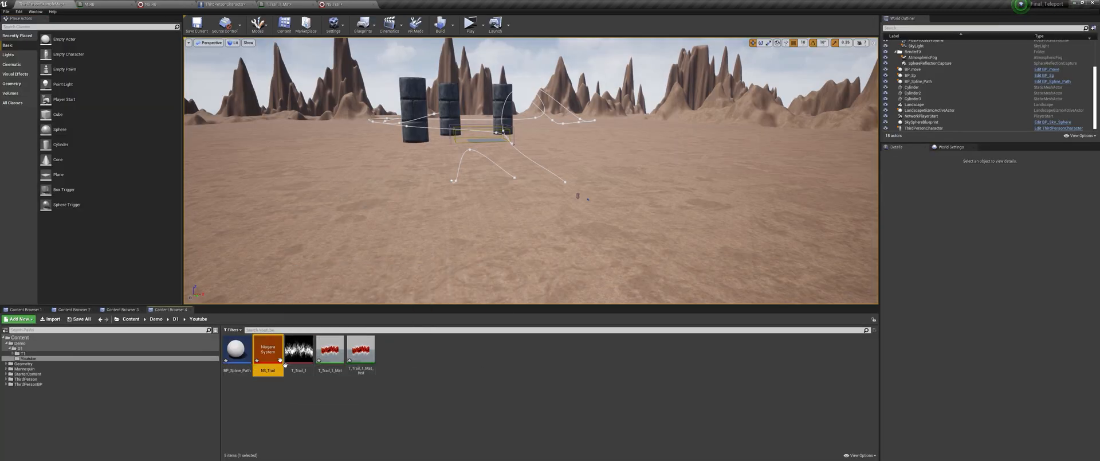
{"action": "left_click", "coordinate": [224, 4]}
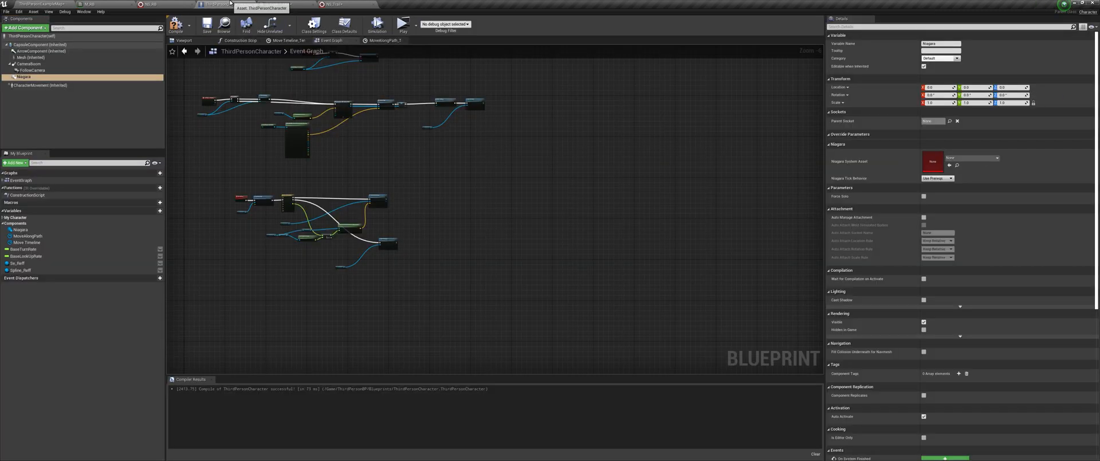
{"action": "left_click", "coordinate": [949, 167]}
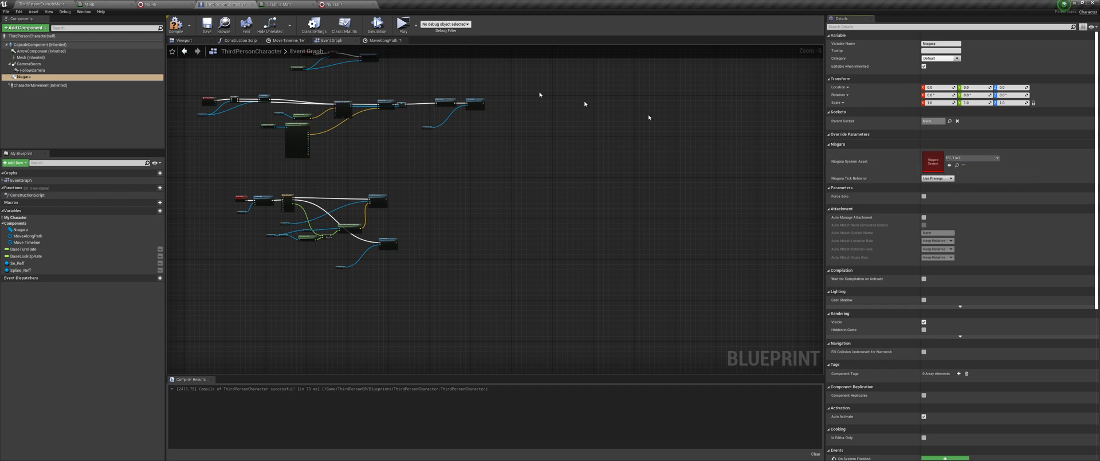
Step: Add a Spawn Per Unit module to NS_Trail's emitter and fix its dependency by repositioning it after Emitter State
{"action": "left_click", "coordinate": [30, 3]}
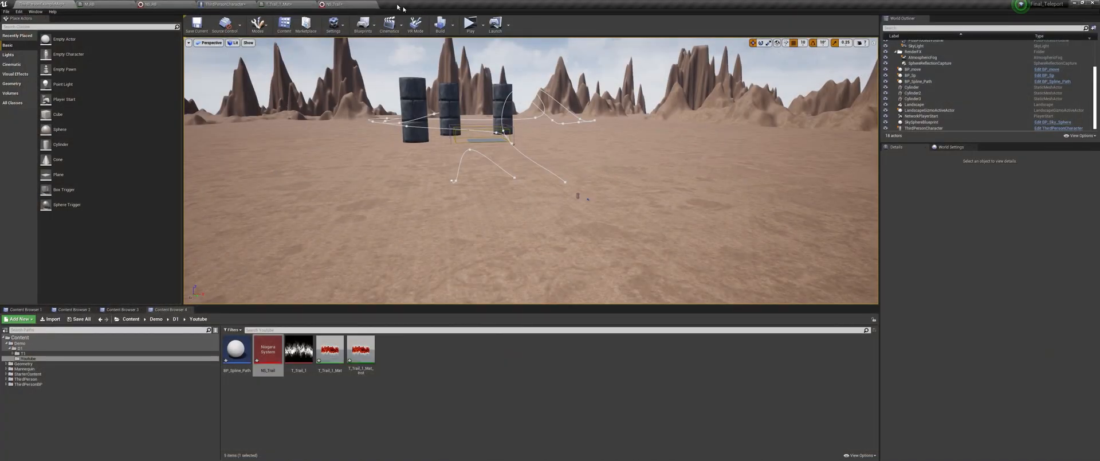
{"action": "left_click", "coordinate": [366, 4]}
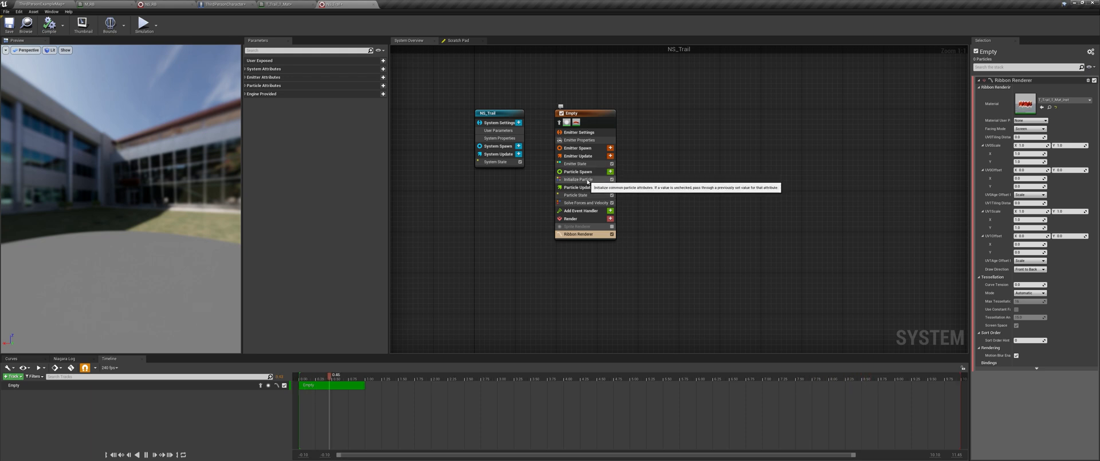
{"action": "left_click", "coordinate": [611, 149]}
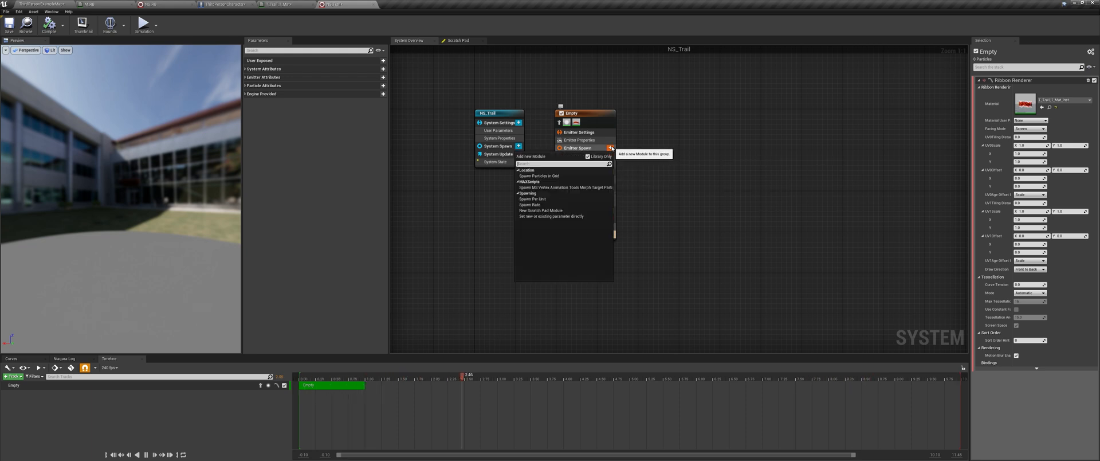
{"action": "type", "text": "spaw"}
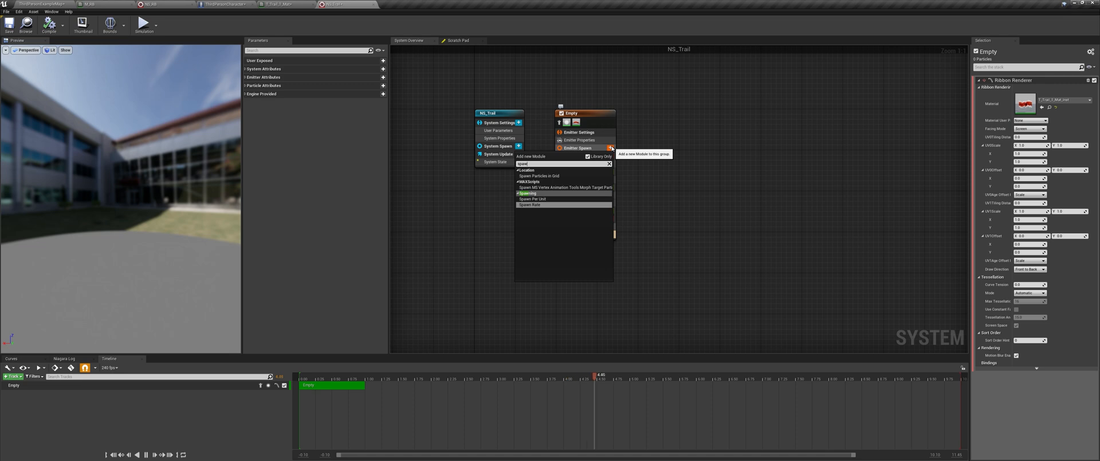
{"action": "left_click", "coordinate": [544, 199]}
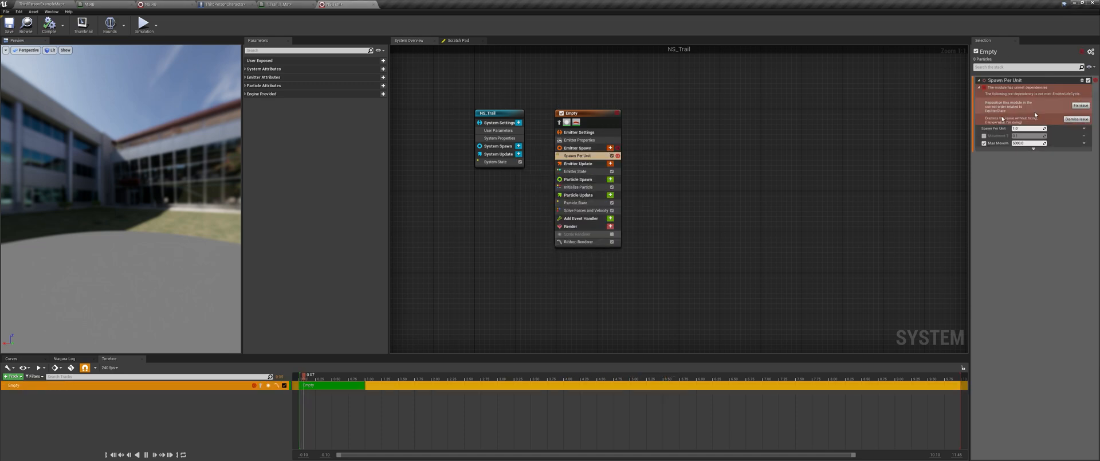
{"action": "left_click", "coordinate": [1080, 106]}
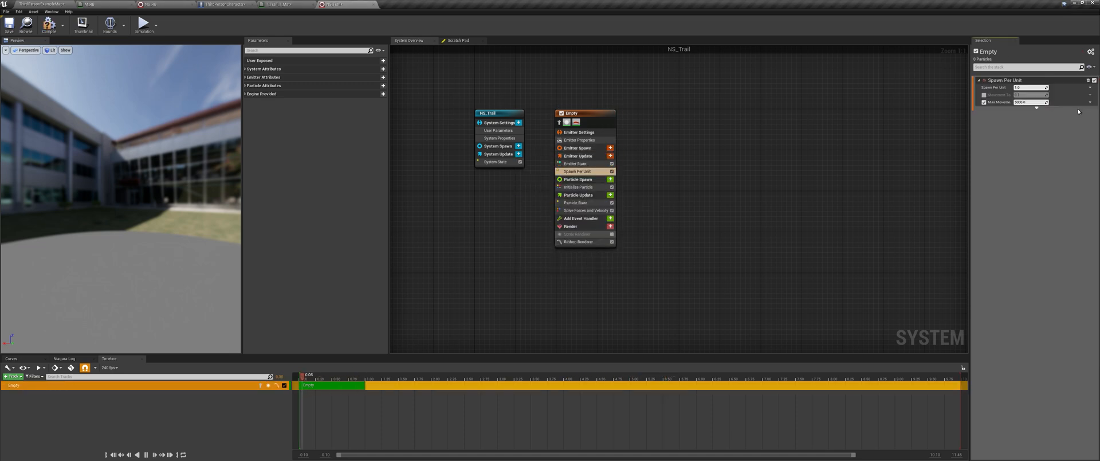
Step: Add an Initialize Ribbon module to the emitter's Particle Spawn stage
{"action": "left_click", "coordinate": [610, 179]}
{"action": "type", "text": "ribb"}
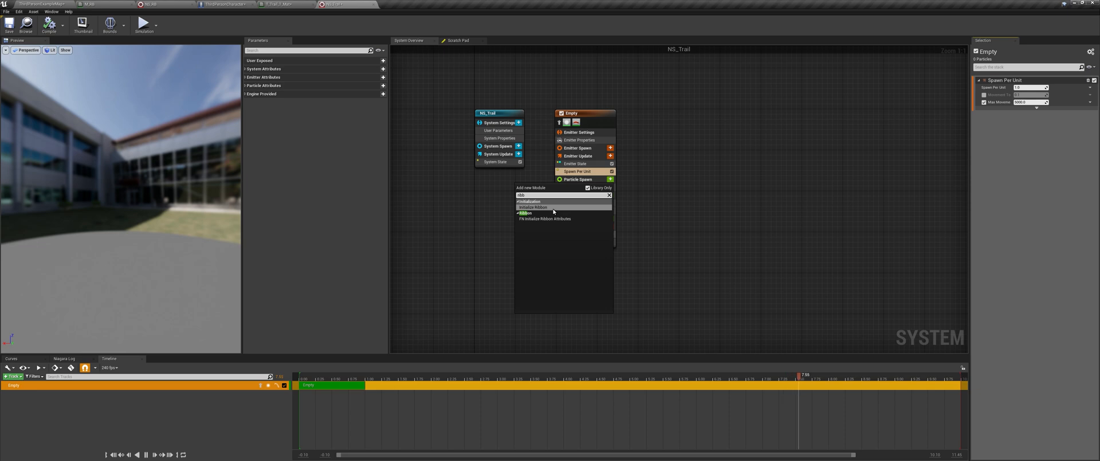
{"action": "left_click", "coordinate": [553, 208]}
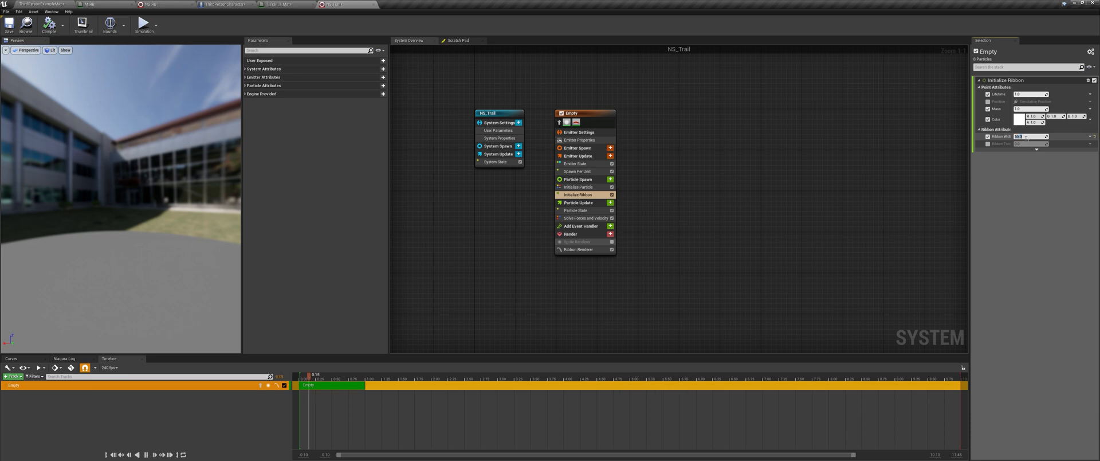
Step: Open the level and playtest it to check the ribbon trail on the teleporting character
{"action": "left_click", "coordinate": [89, 4]}
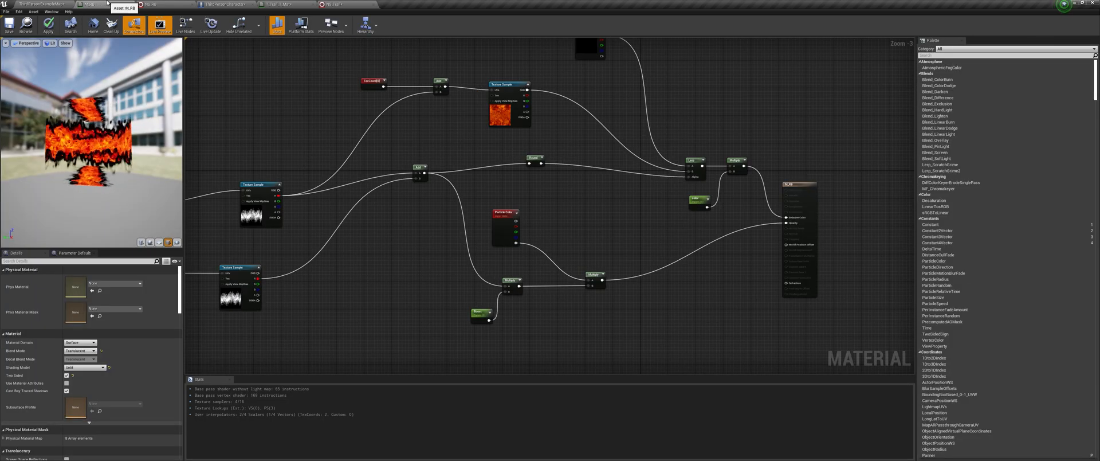
{"action": "left_click", "coordinate": [69, 3]}
{"action": "left_click", "coordinate": [469, 25]}
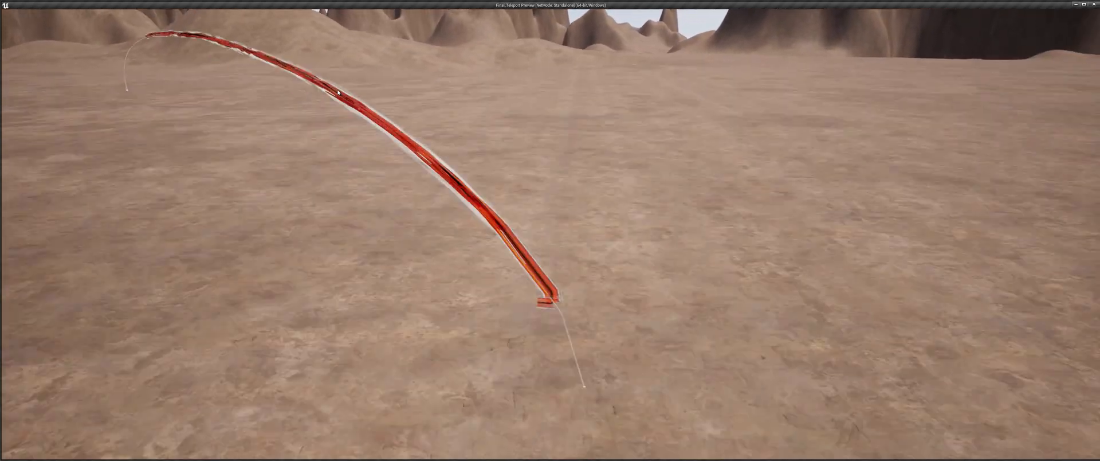
{"action": "left_click", "coordinate": [598, 73]}
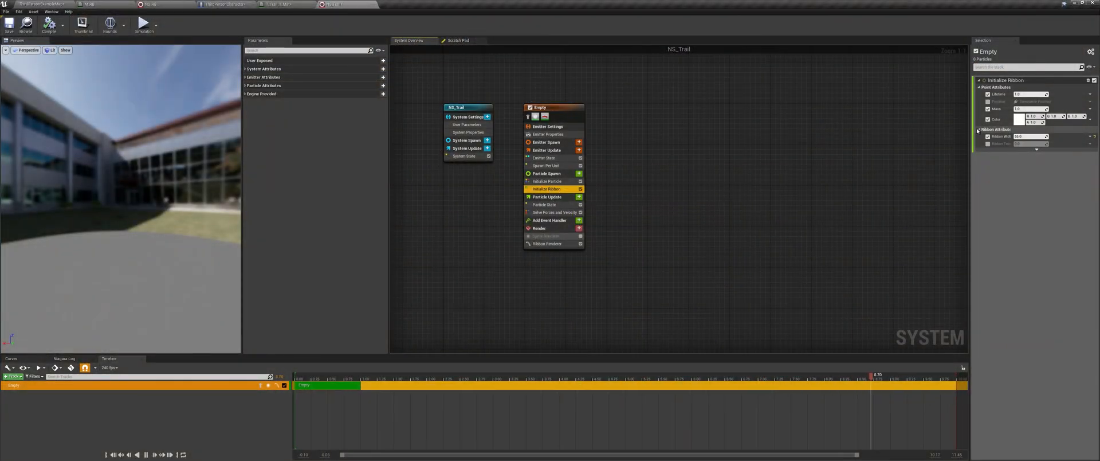
Step: Change the ribbon's point colour to a dark grey in the Initialize Ribbon module of NS_Trail
{"action": "left_click", "coordinate": [1019, 119]}
{"action": "left_click_drag", "start_coordinate": [981, 186], "coordinate": [981, 195]}
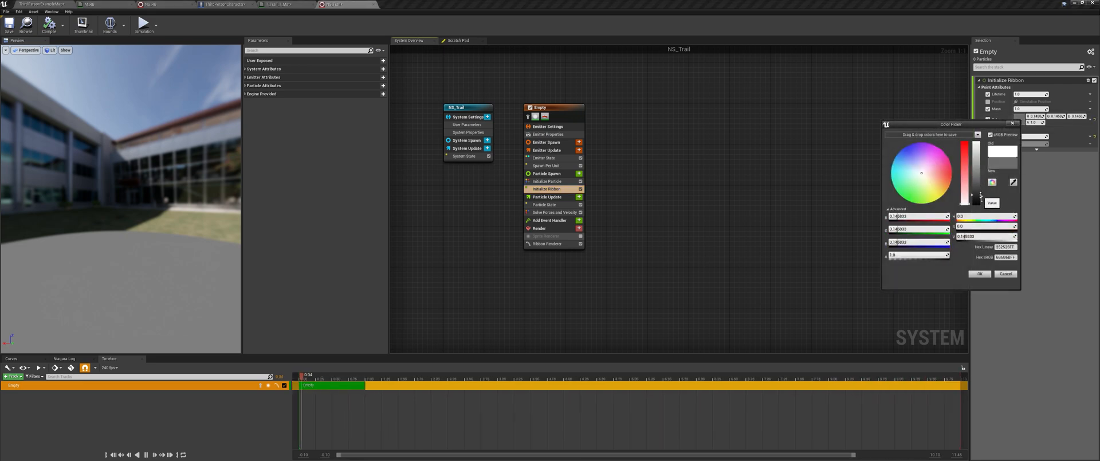
{"action": "left_click", "coordinate": [979, 273]}
Step: Disable the Spawn Per Unit module and add a Spawn Per Frame module to the Emitter Update stage
{"action": "left_click", "coordinate": [564, 166]}
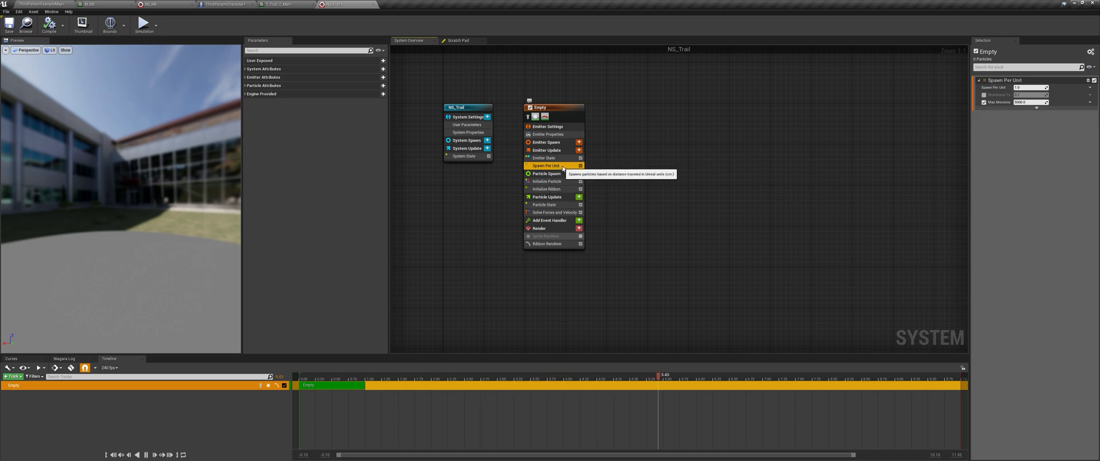
{"action": "left_click", "coordinate": [581, 166]}
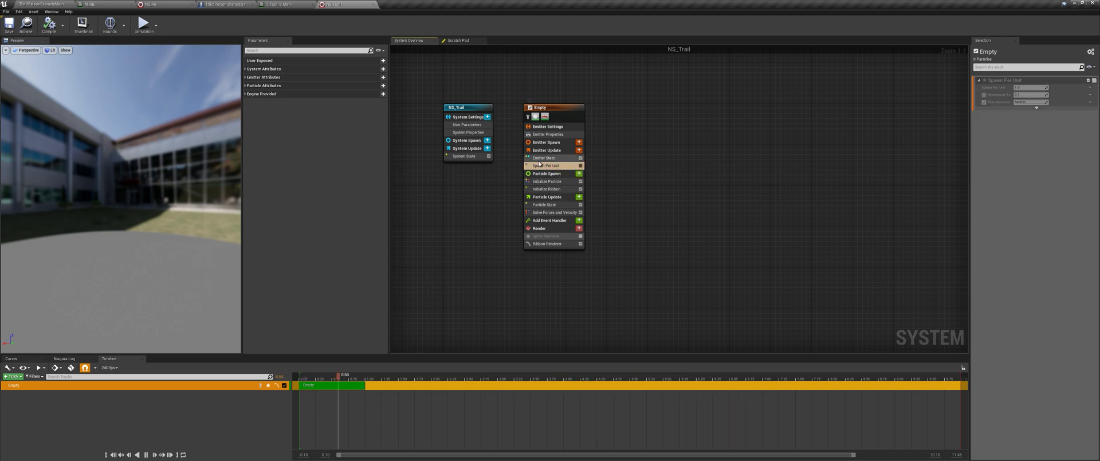
{"action": "left_click", "coordinate": [580, 151]}
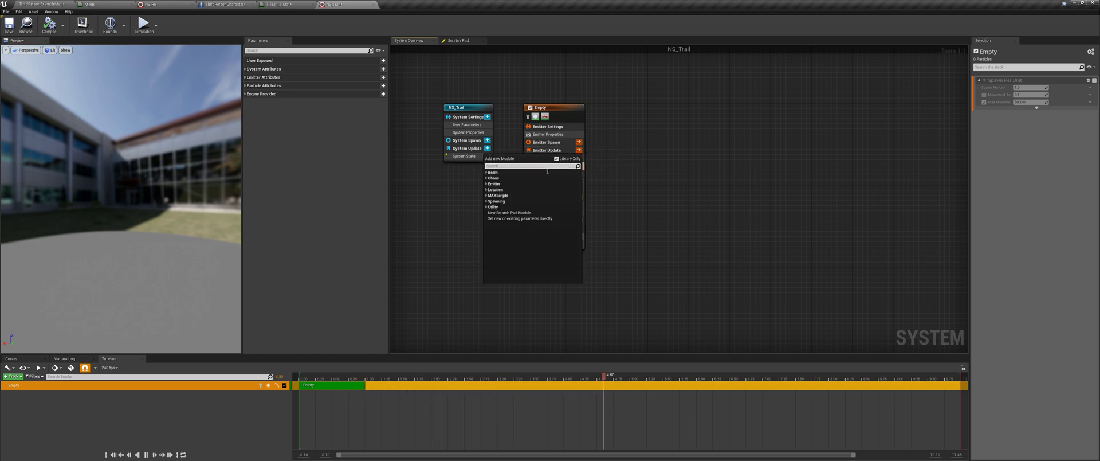
{"action": "type", "text": "spa"}
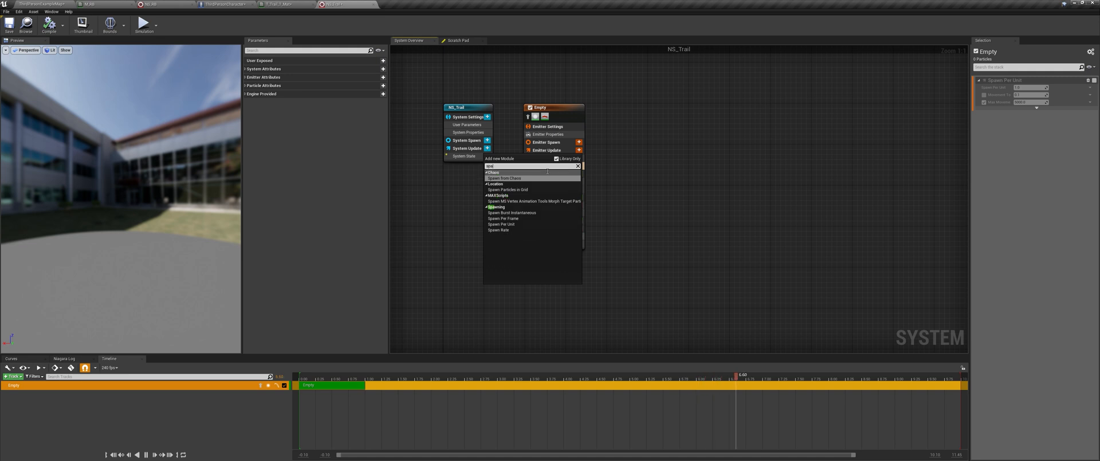
{"action": "left_click", "coordinate": [515, 220]}
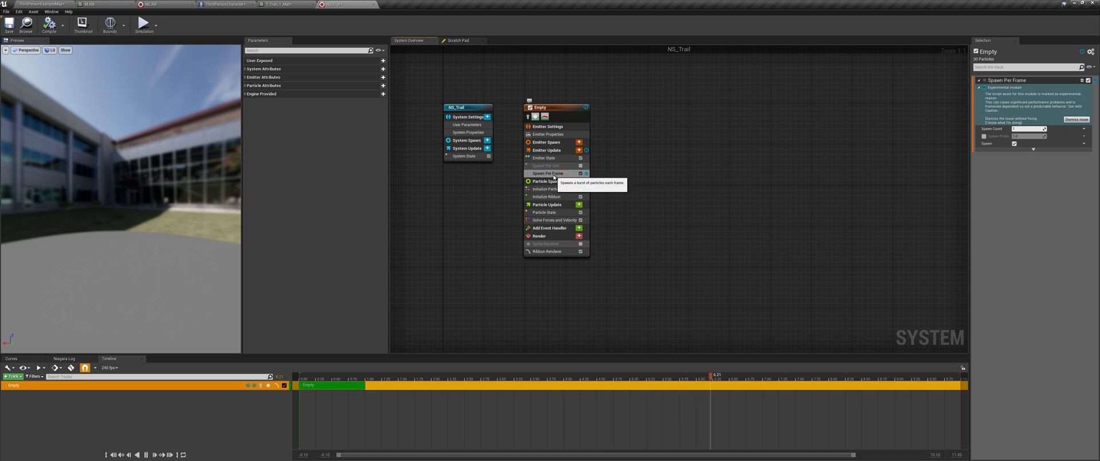
Step: Playtest the level, moving and teleporting the character to check the trail spawned per frame
{"action": "left_click", "coordinate": [64, 3]}
{"action": "left_click", "coordinate": [470, 26]}
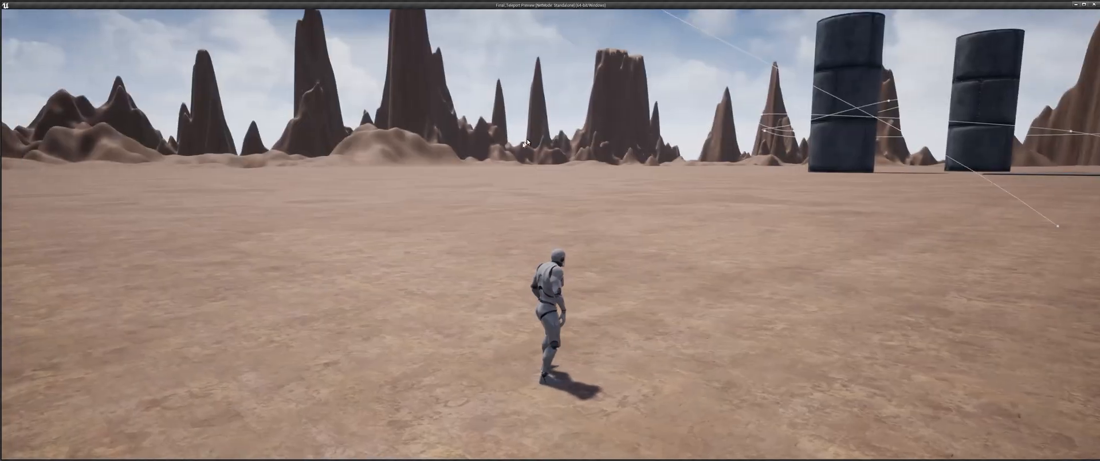
{"action": "key", "text": "a"}
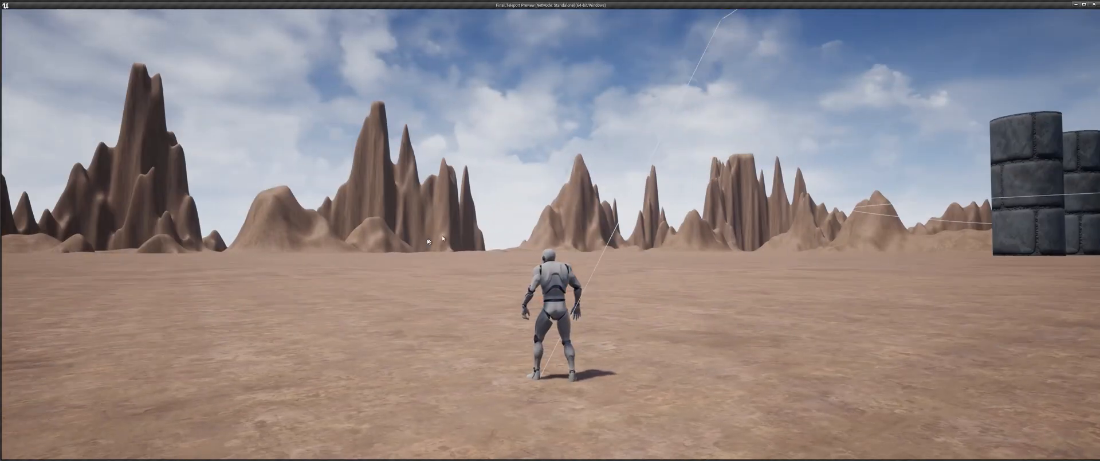
{"action": "key", "text": "w"}
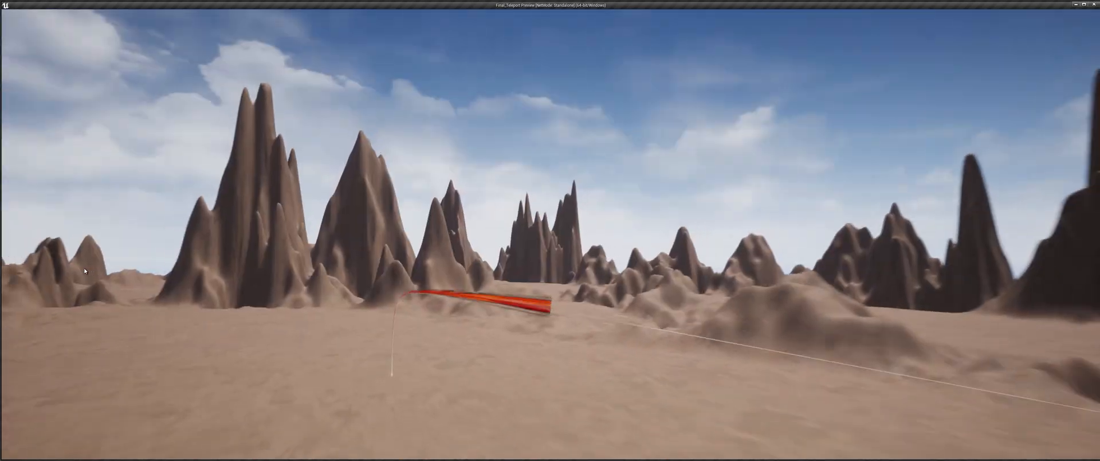
{"action": "key", "text": "w"}
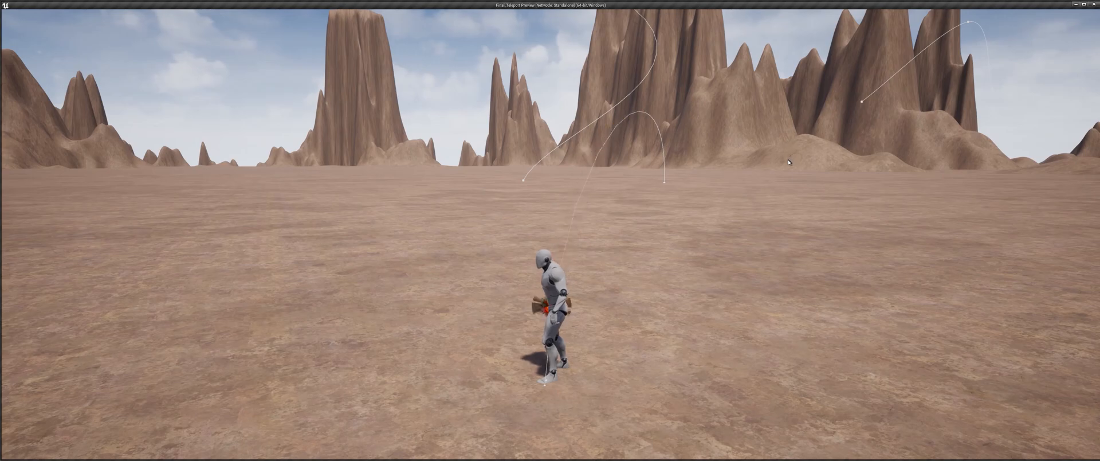
{"action": "key", "text": "w"}
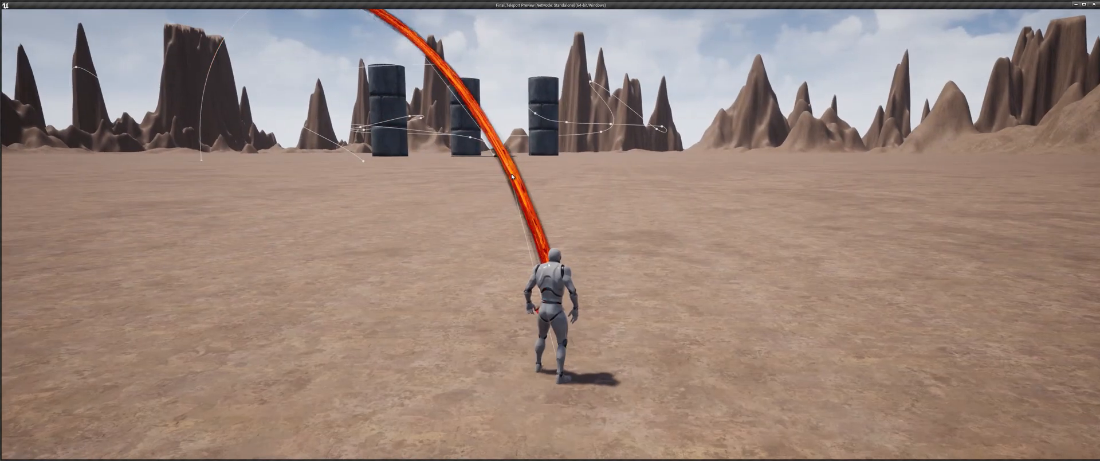
{"action": "key", "text": "Escape"}
Step: Set the lifetime in NS_Trail's Initialize Ribbon module to 0.5 and playtest the level
{"action": "left_click", "coordinate": [348, 5]}
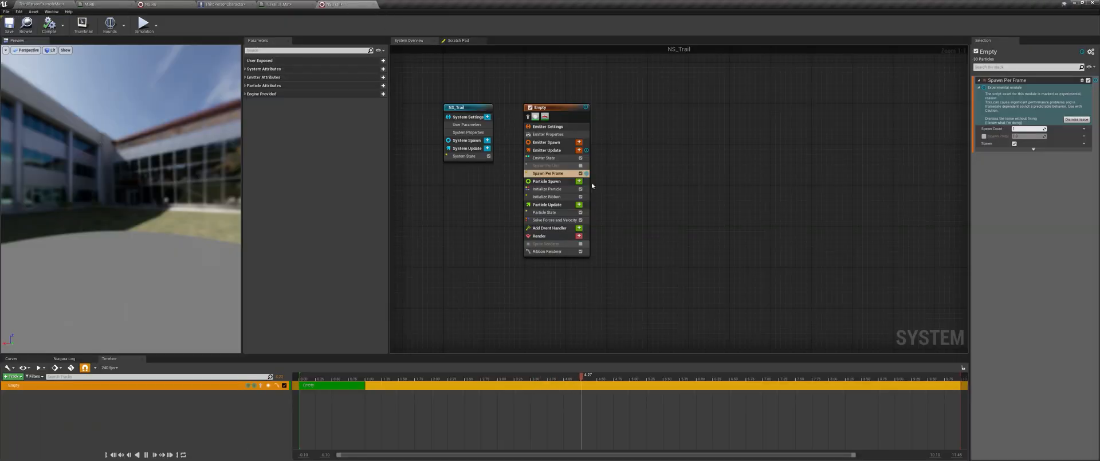
{"action": "left_click", "coordinate": [550, 196]}
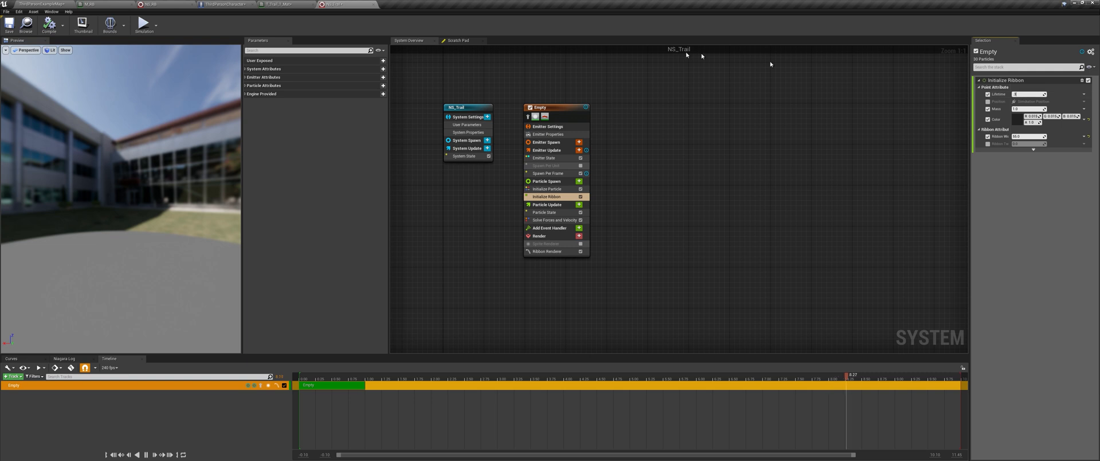
{"action": "left_click", "coordinate": [67, 3]}
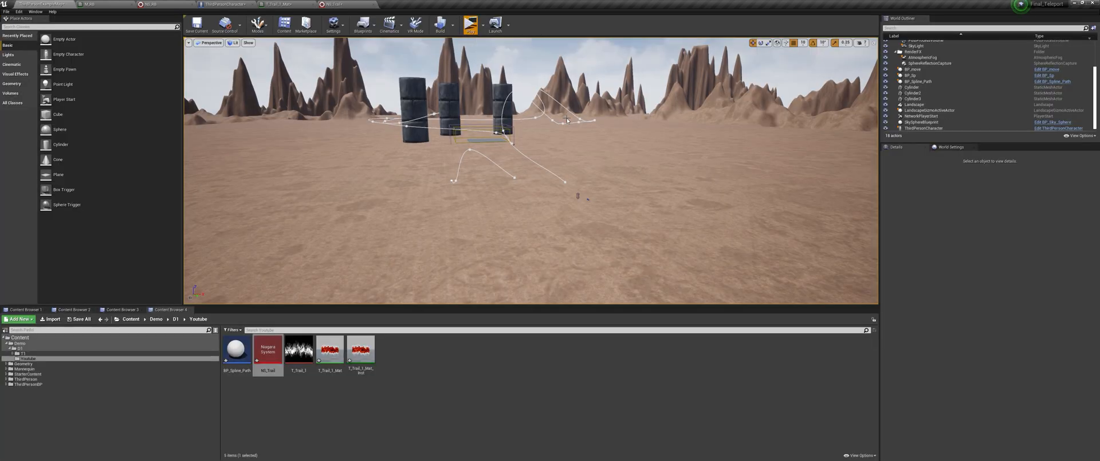
{"action": "left_click", "coordinate": [471, 27]}
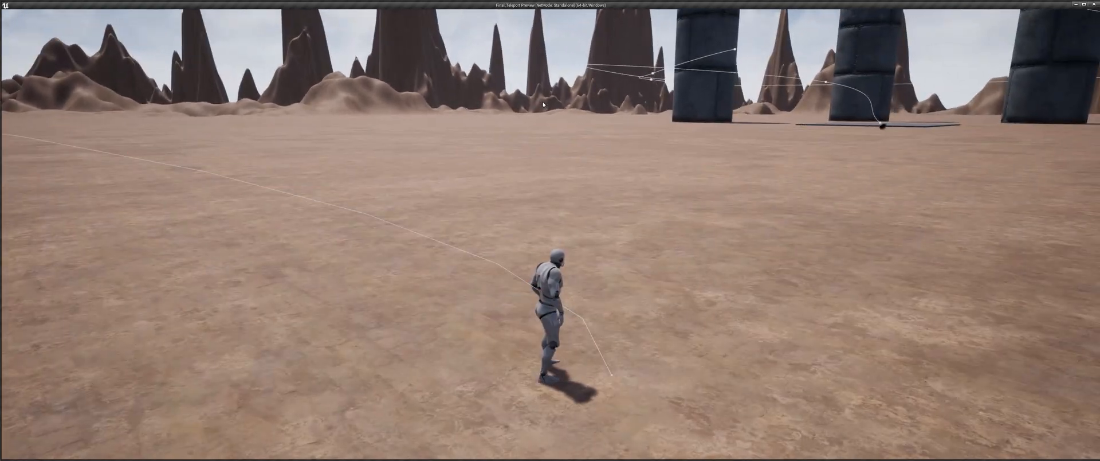
{"action": "key", "text": "Escape"}
Step: Re-enable Spawn Per Unit in place of Spawn Per Frame in NS_Trail and playtest a teleport
{"action": "left_click", "coordinate": [340, 4]}
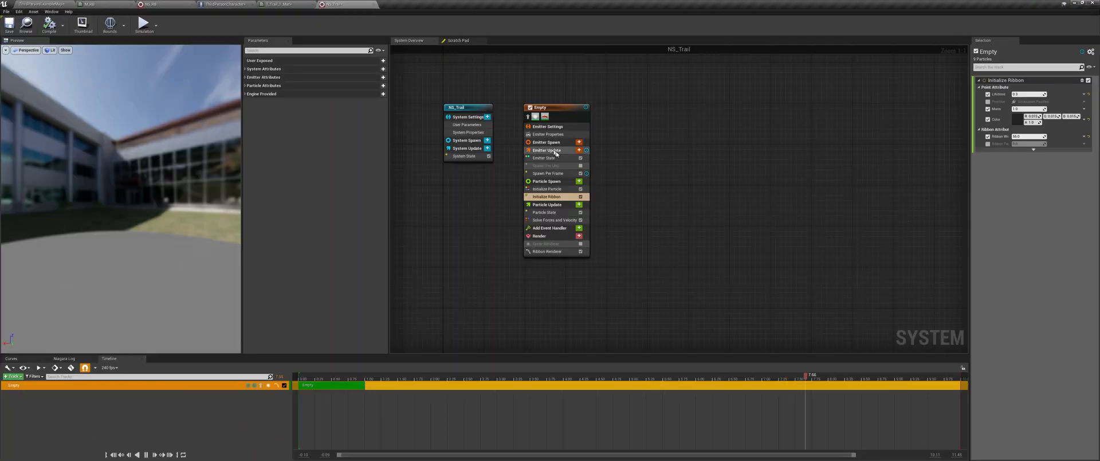
{"action": "left_click", "coordinate": [560, 166]}
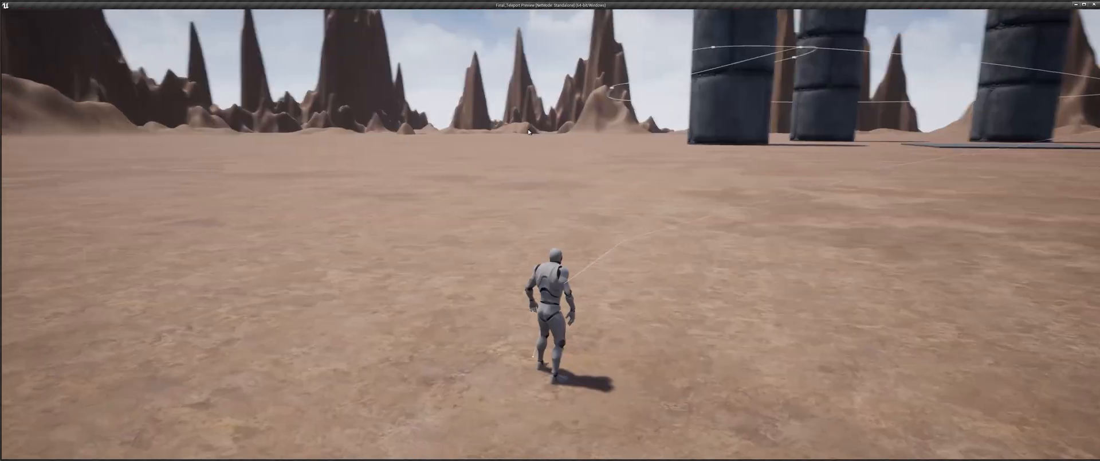
{"action": "key", "text": "e"}
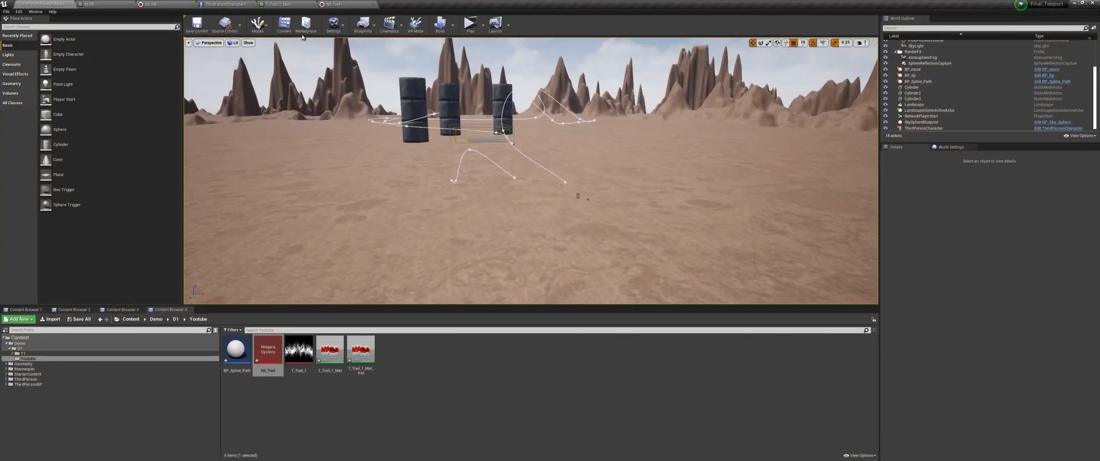
Step: Add a Spawn Rate module to the Emitter Update stage of NS_Trail
{"action": "left_click", "coordinate": [381, 7]}
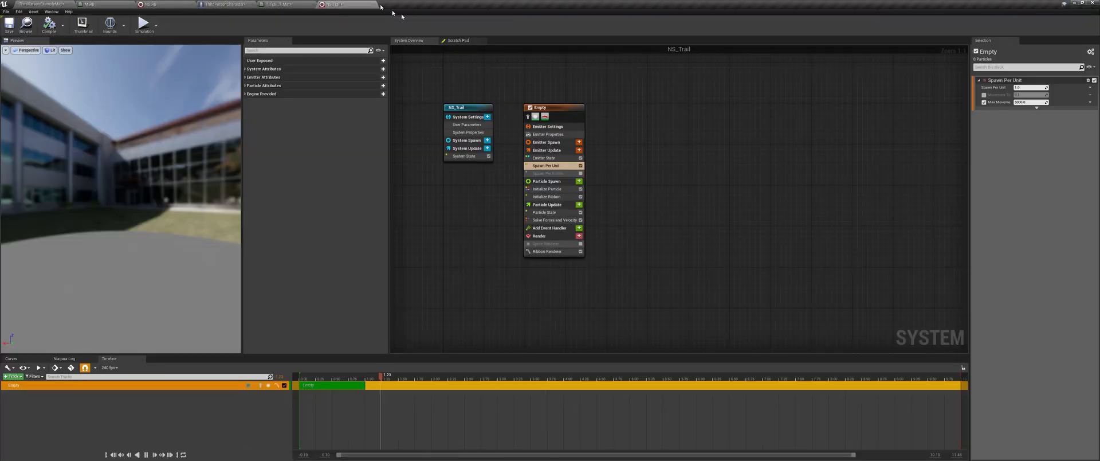
{"action": "left_click", "coordinate": [580, 150]}
{"action": "type", "text": "spawn"}
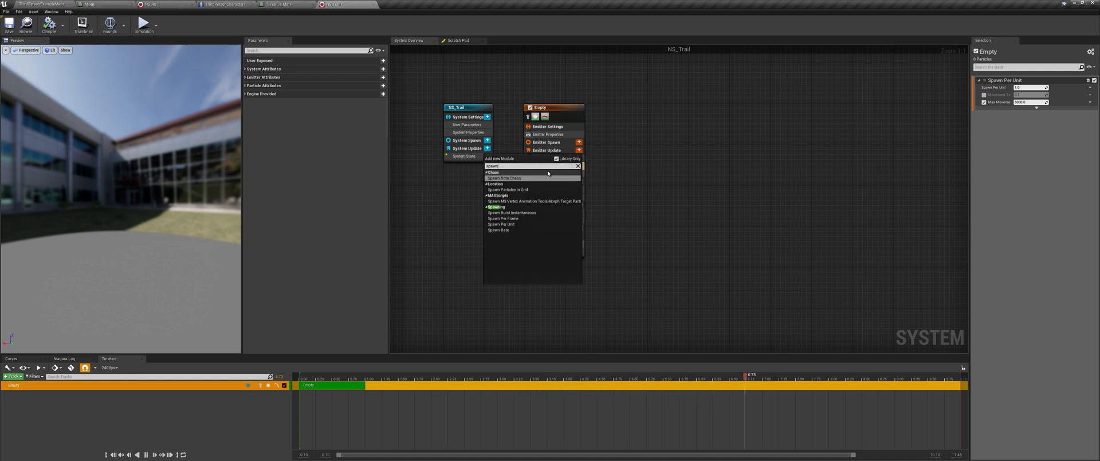
{"action": "left_click", "coordinate": [499, 230]}
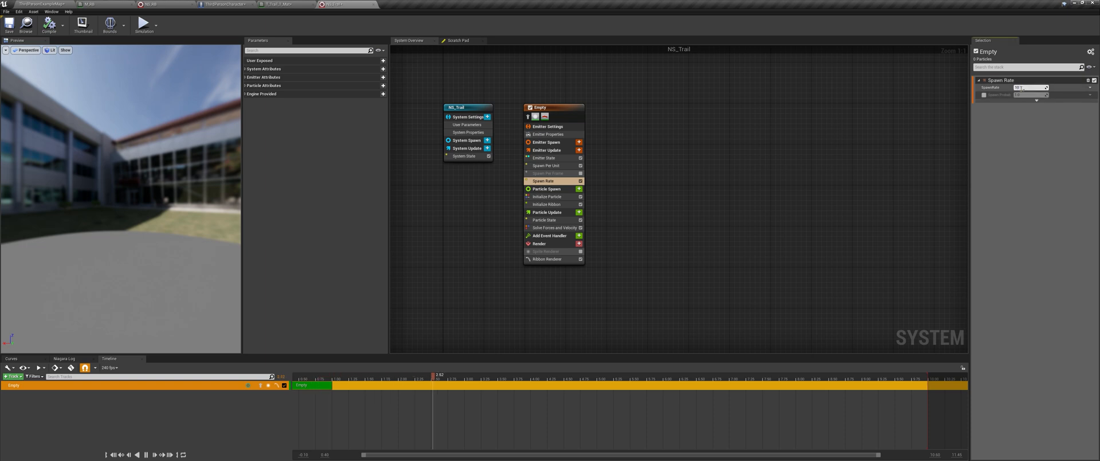
Step: Playtest several teleports in the level to check the trail with the Spawn Rate module active
{"action": "left_click", "coordinate": [47, 4]}
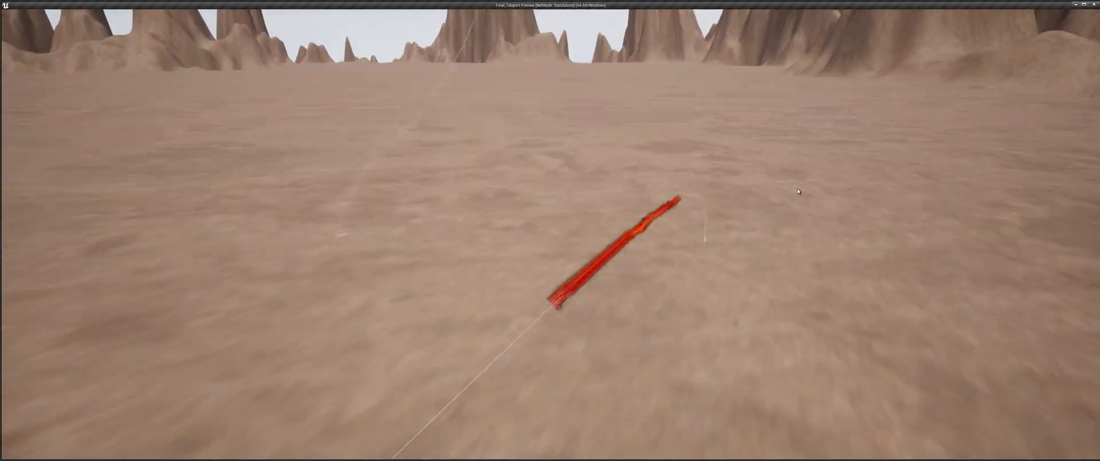
{"action": "key", "text": "e"}
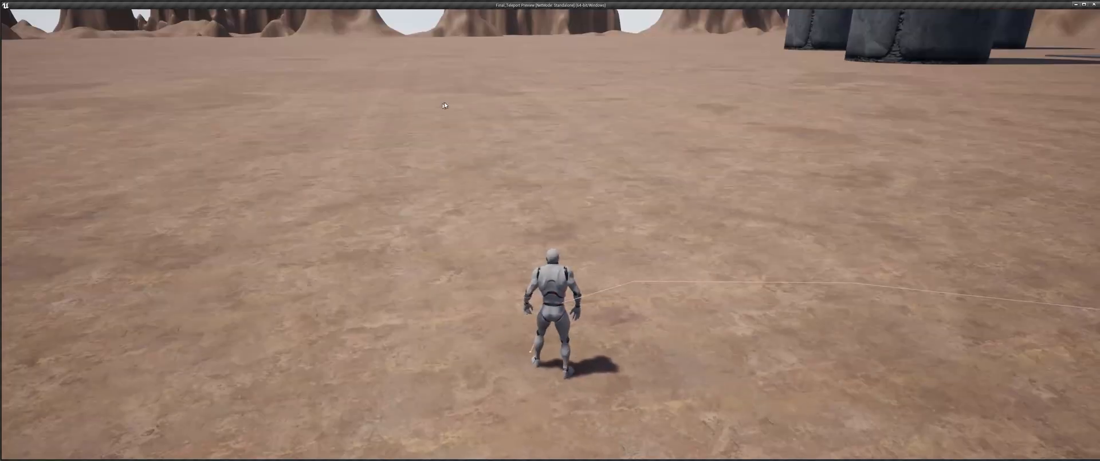
{"action": "left_click", "coordinate": [349, 70]}
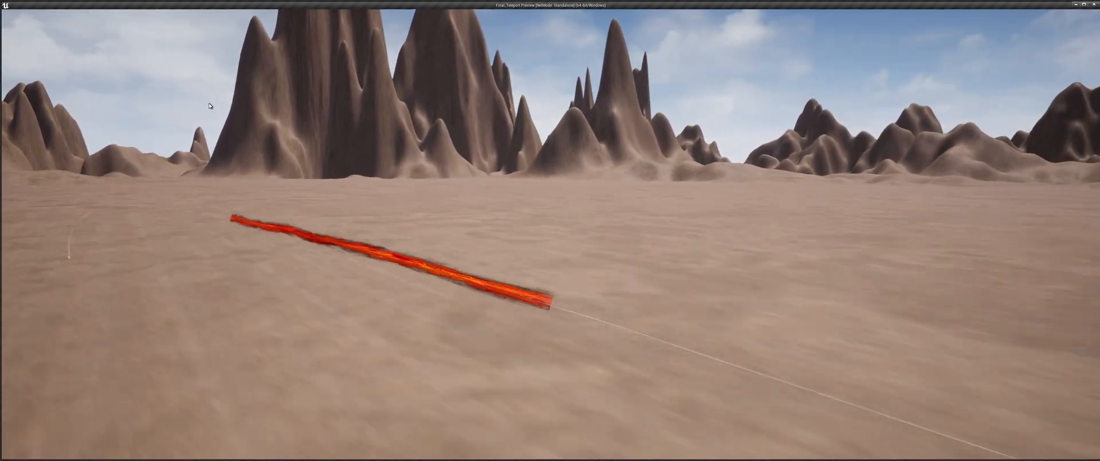
{"action": "key", "text": "Escape"}
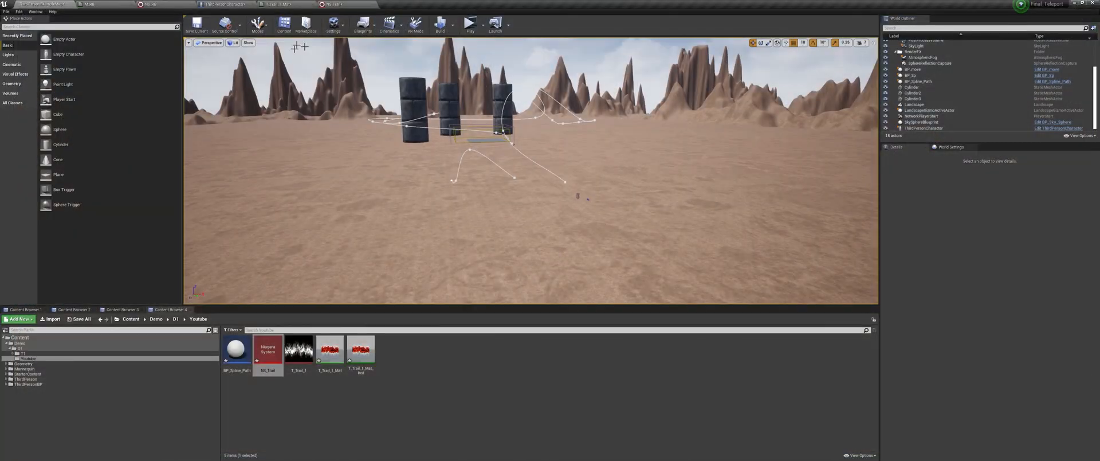
Step: Leave only Spawn Per Frame active by enabling it and disabling Spawn Rate and Spawn Per Unit, and playtest the level
{"action": "left_click", "coordinate": [350, 5]}
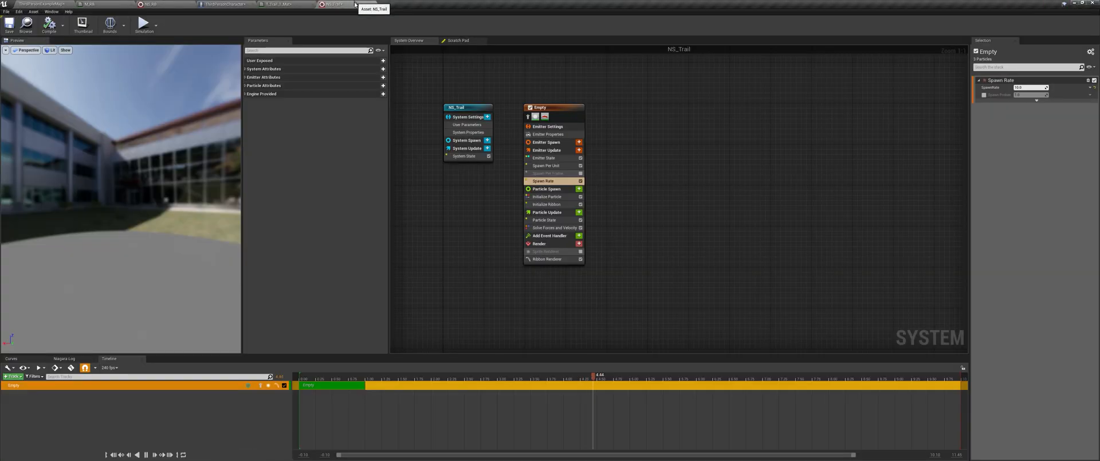
{"action": "left_click", "coordinate": [580, 174]}
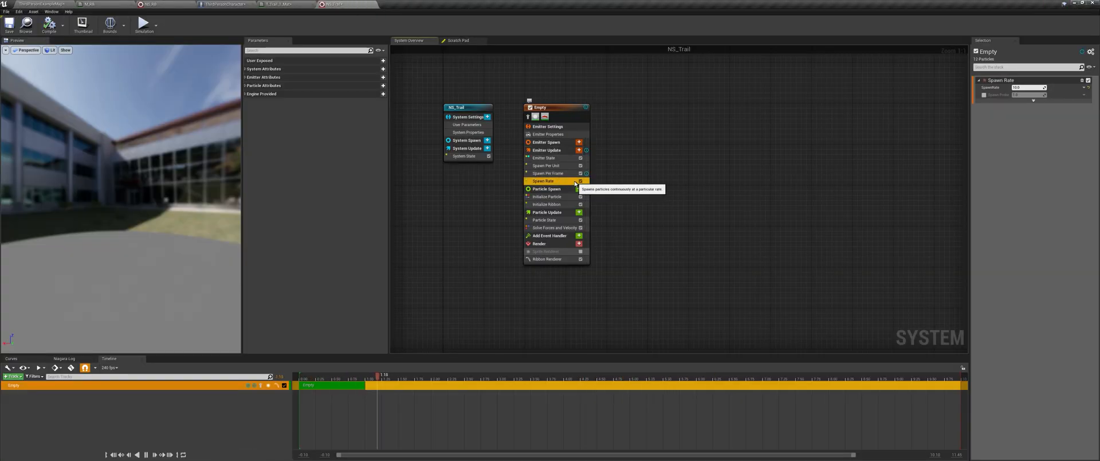
{"action": "left_click", "coordinate": [581, 181]}
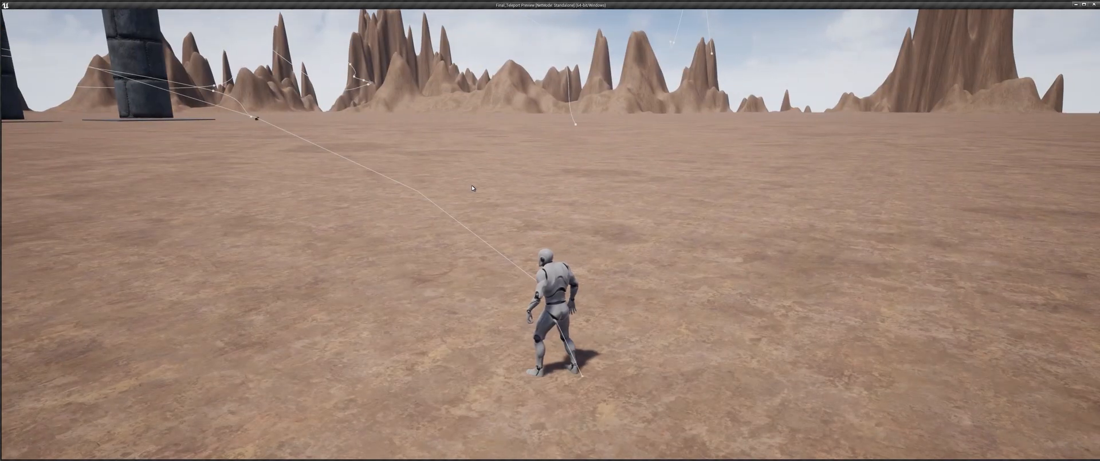
{"action": "key", "text": "Escape"}
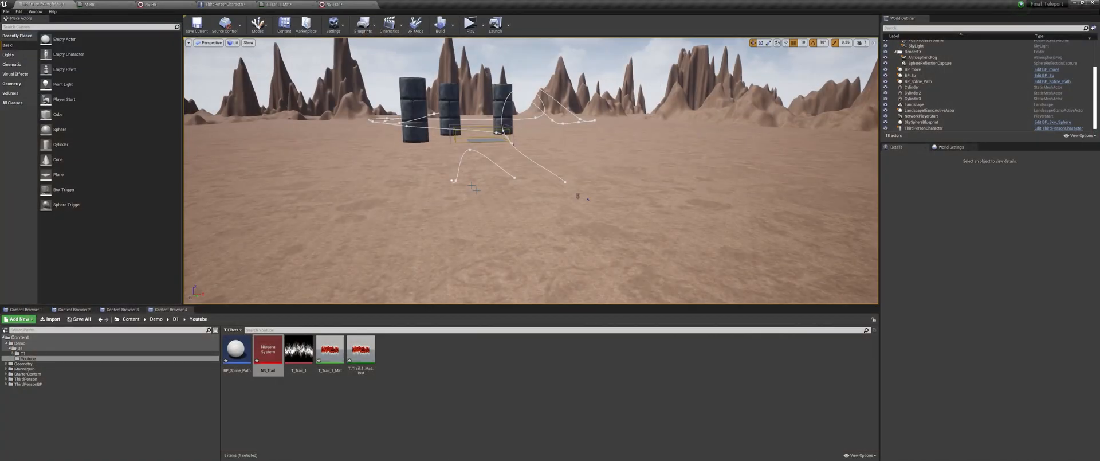
Step: Review the Spawn Per Unit, Spawn Rate and Initialize Particle module settings in NS_Trail
{"action": "left_click", "coordinate": [338, 4]}
{"action": "left_click", "coordinate": [548, 166]}
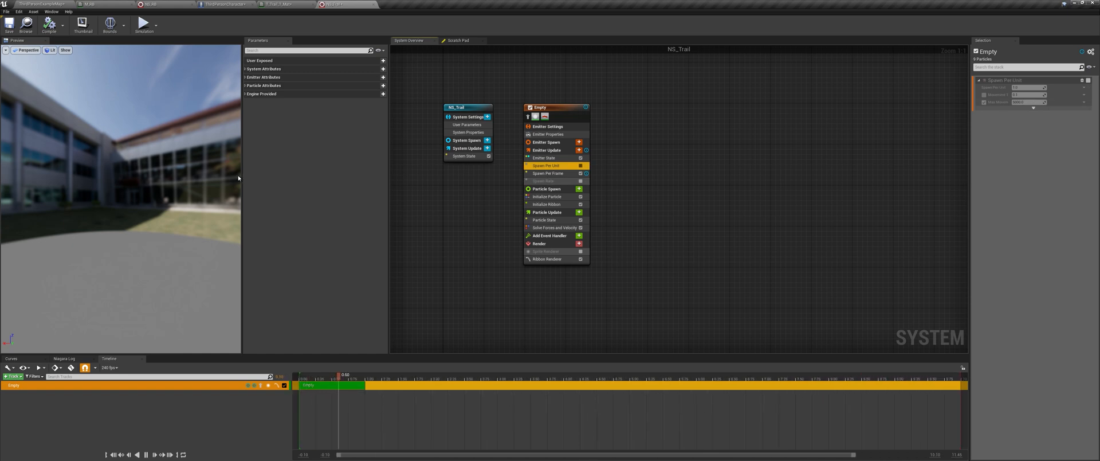
{"action": "left_click", "coordinate": [562, 181]}
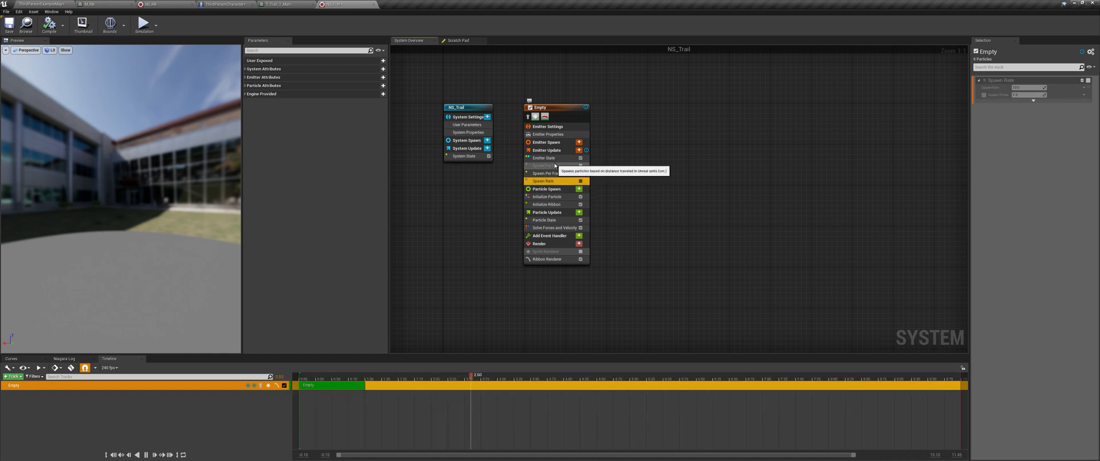
{"action": "left_click", "coordinate": [560, 197]}
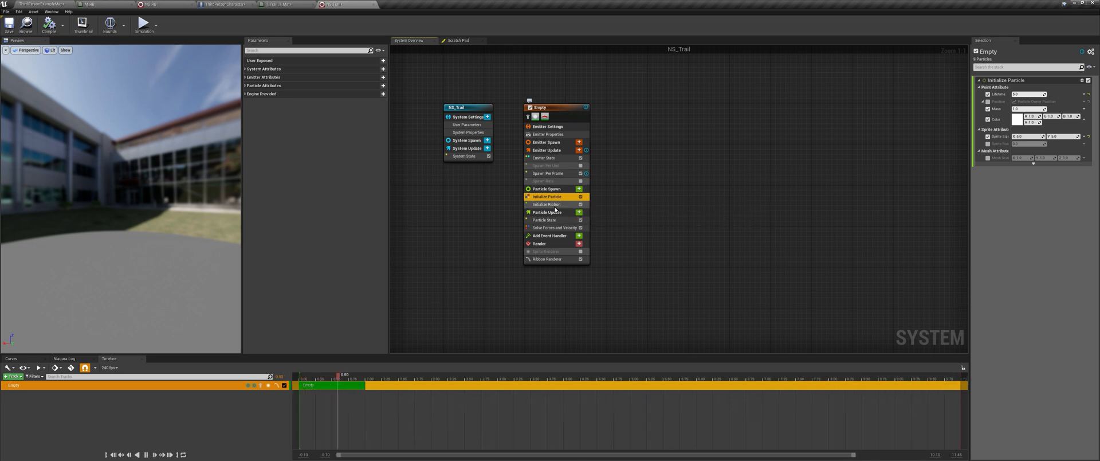
Step: Add a Scale Color module to the Particle Update stage of the Empty emitter
{"action": "left_click", "coordinate": [547, 213]}
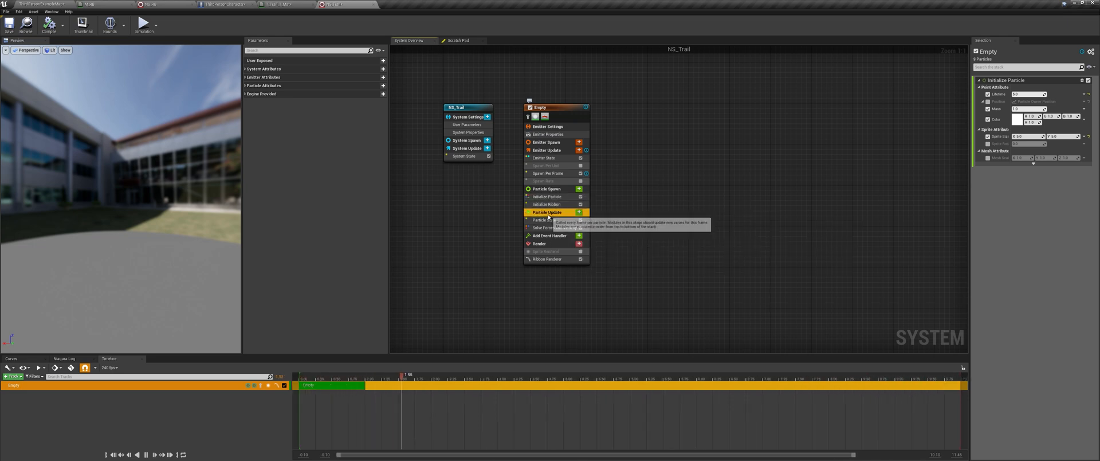
{"action": "left_click", "coordinate": [579, 212]}
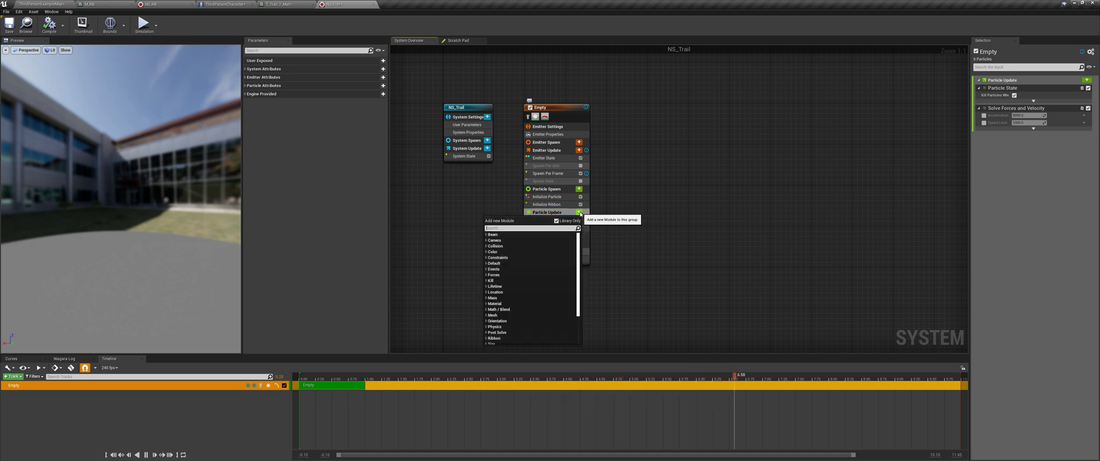
{"action": "type", "text": "color"}
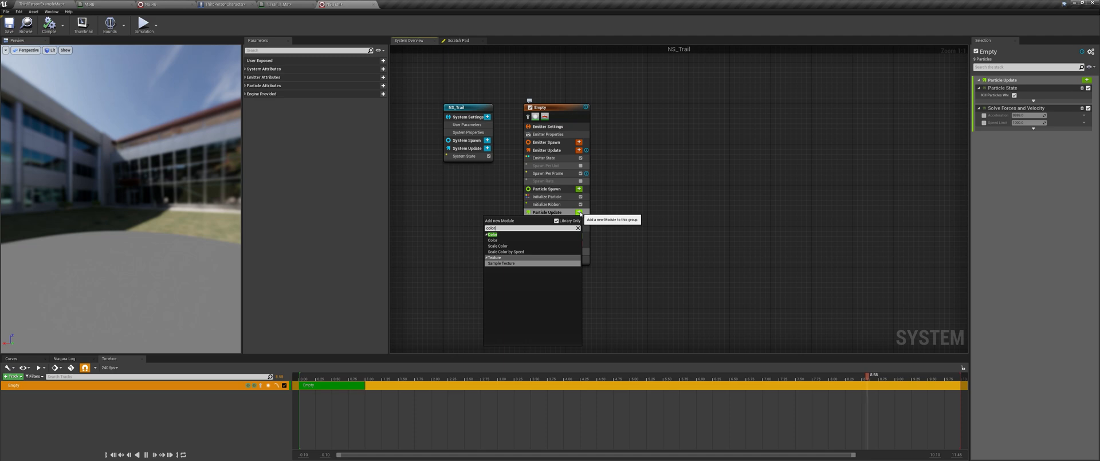
{"action": "left_click", "coordinate": [508, 246]}
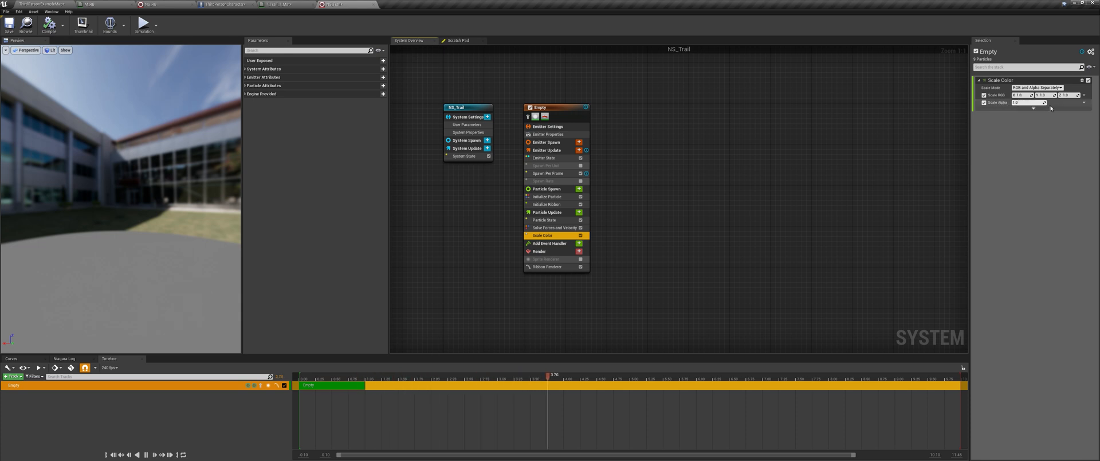
Step: Drive Scale Alpha with a Float from Curve input and set both curve keys to Auto interpolation
{"action": "left_click", "coordinate": [1084, 103]}
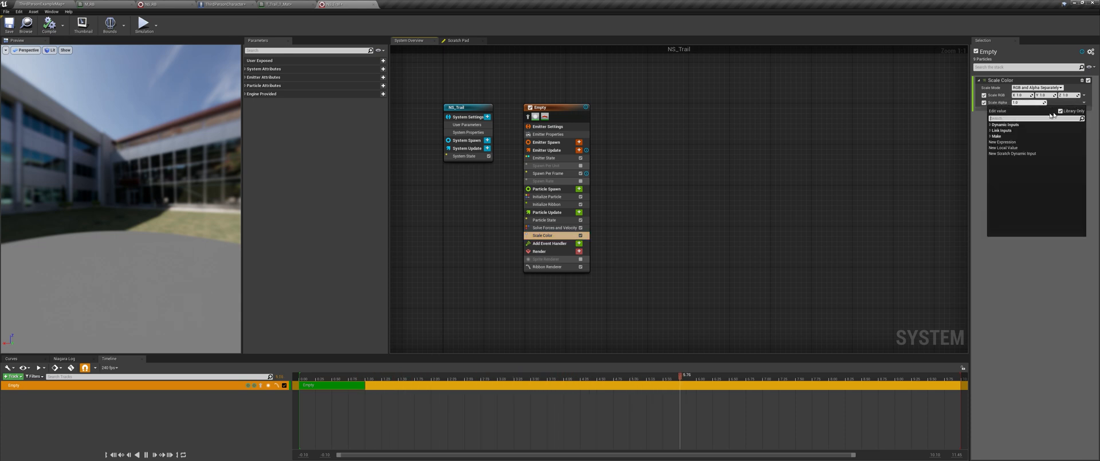
{"action": "type", "text": "curve"}
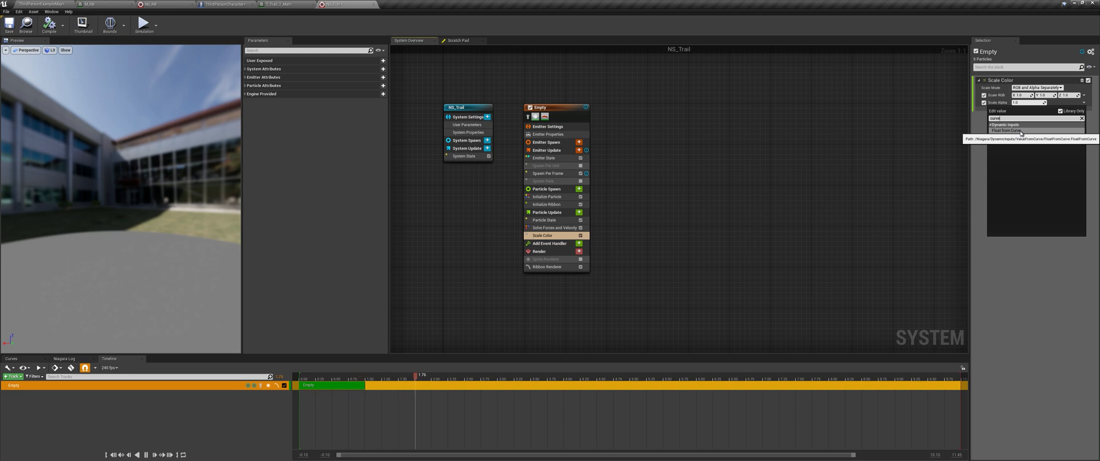
{"action": "left_click", "coordinate": [1021, 131]}
{"action": "left_click", "coordinate": [998, 126]}
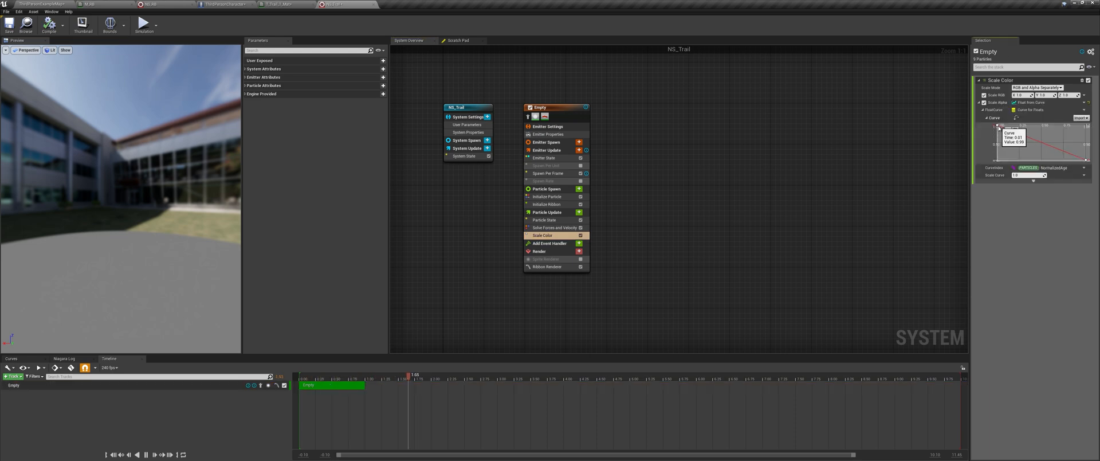
{"action": "left_click", "coordinate": [1086, 161], "text": "ctrl"}
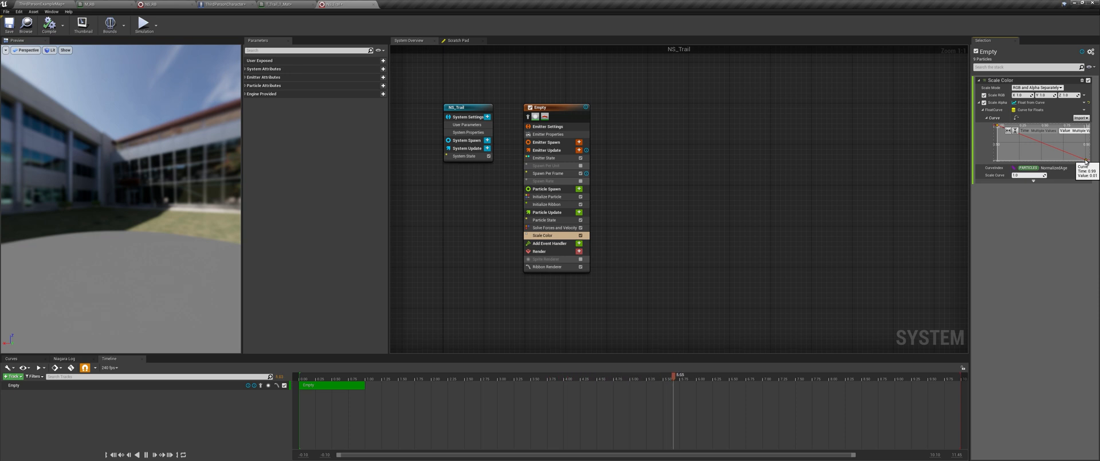
{"action": "right_click", "coordinate": [1085, 161]}
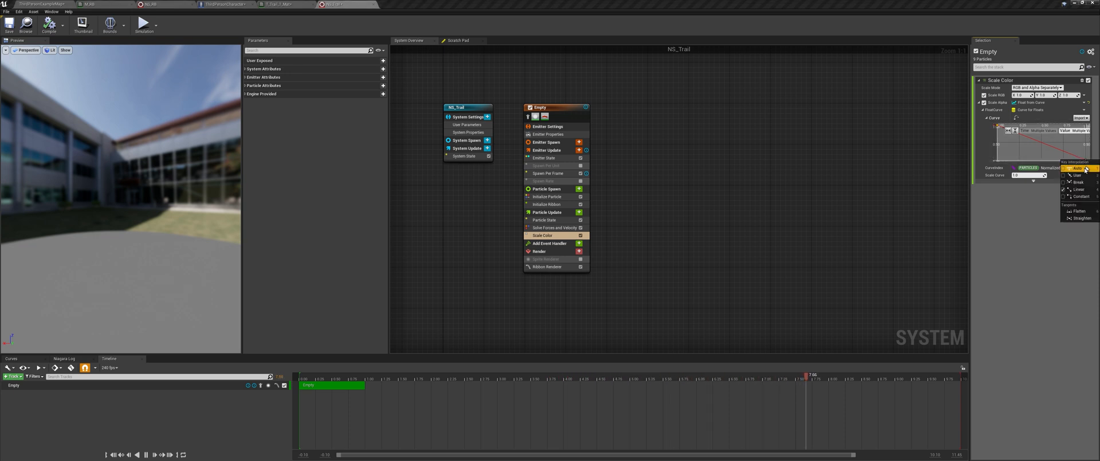
{"action": "left_click", "coordinate": [1075, 168]}
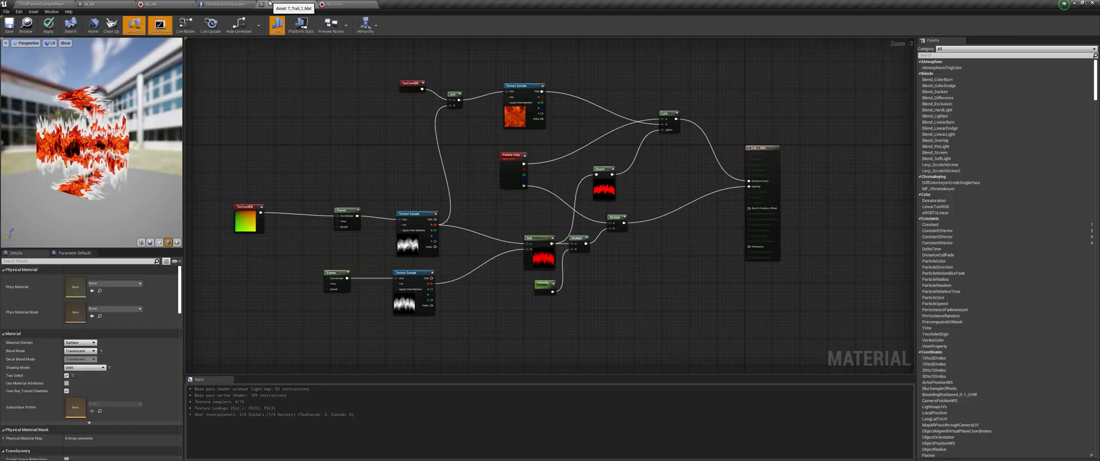
Step: Check how the Particle Color node is wired in the T_Trail_1_Mat material graph, and return to NS_Trail
{"action": "left_click", "coordinate": [280, 4]}
{"action": "scroll", "coordinate": [527, 187], "scroll_direction": "down", "scroll_amount": 2}
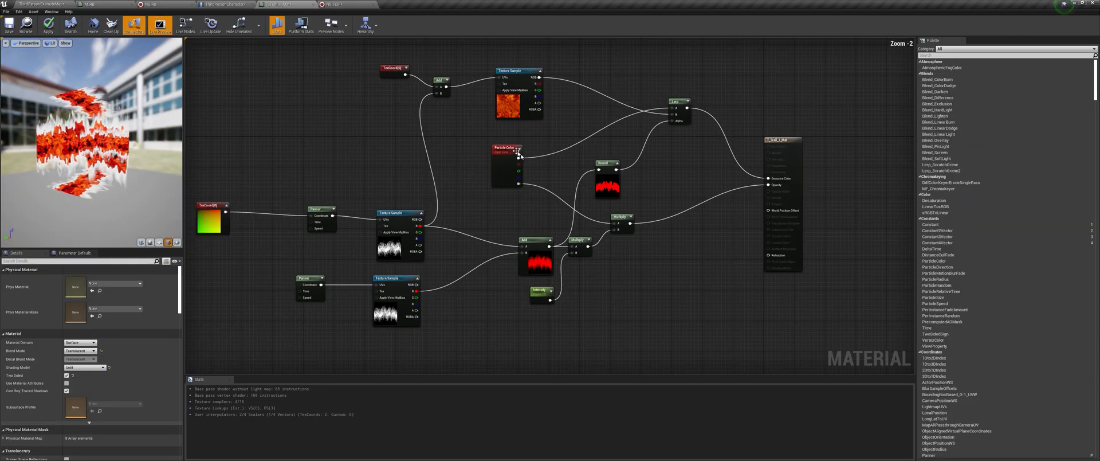
{"action": "left_click", "coordinate": [348, 2]}
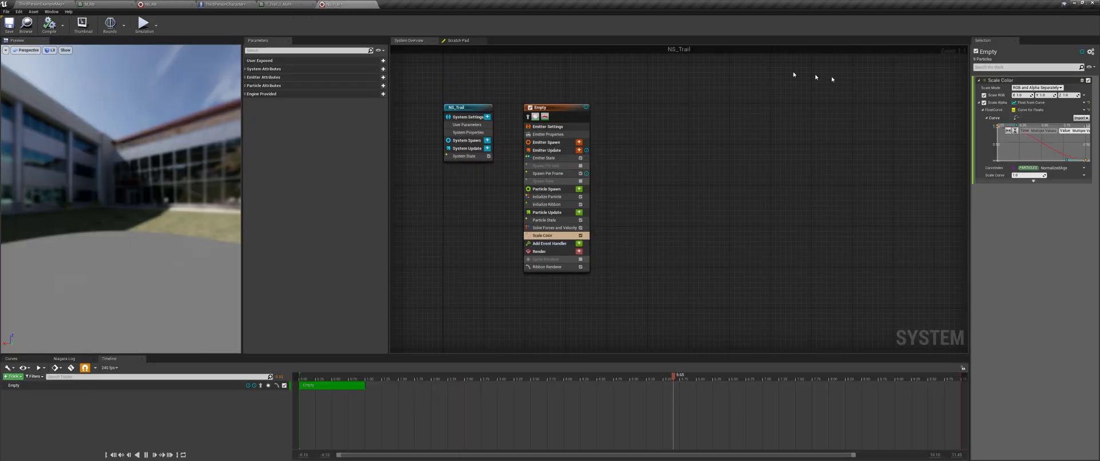
Step: Playtest the teleport in the level to check the trail's alpha fade, and return to NS_Trail
{"action": "mouse_move", "coordinate": [997, 126]}
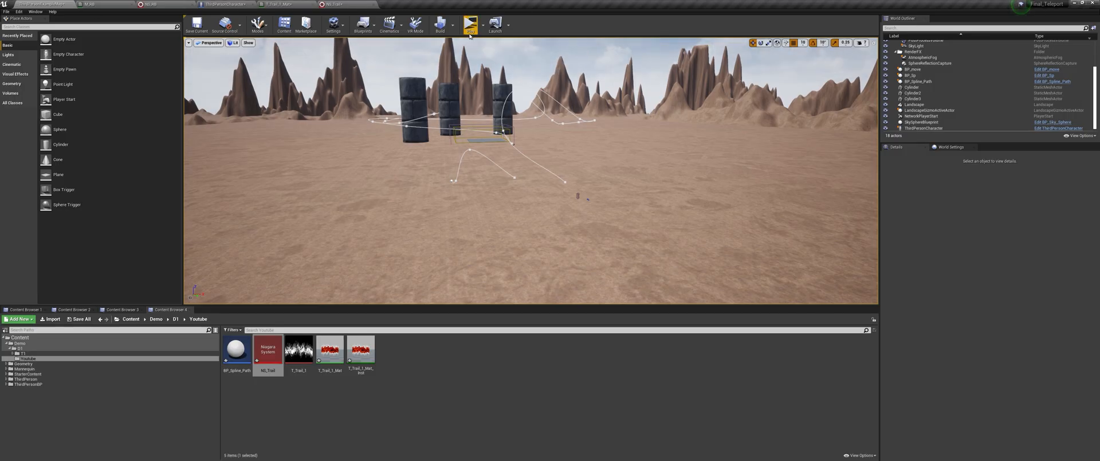
{"action": "left_click", "coordinate": [338, 4]}
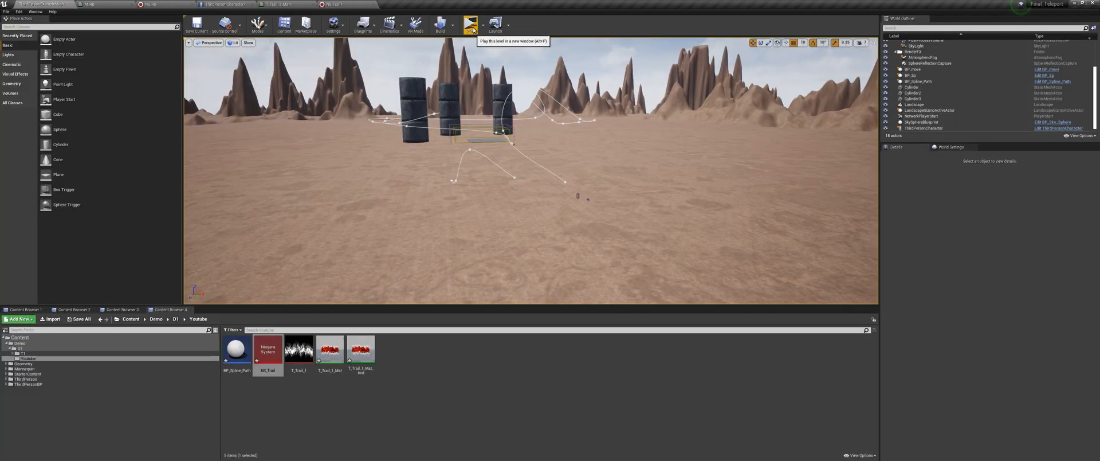
{"action": "left_click", "coordinate": [470, 24]}
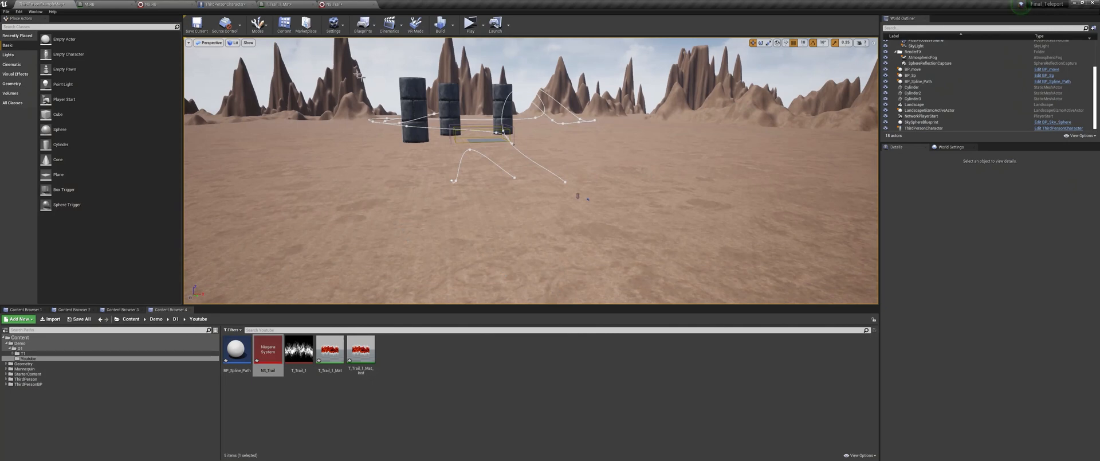
{"action": "left_click", "coordinate": [364, 7]}
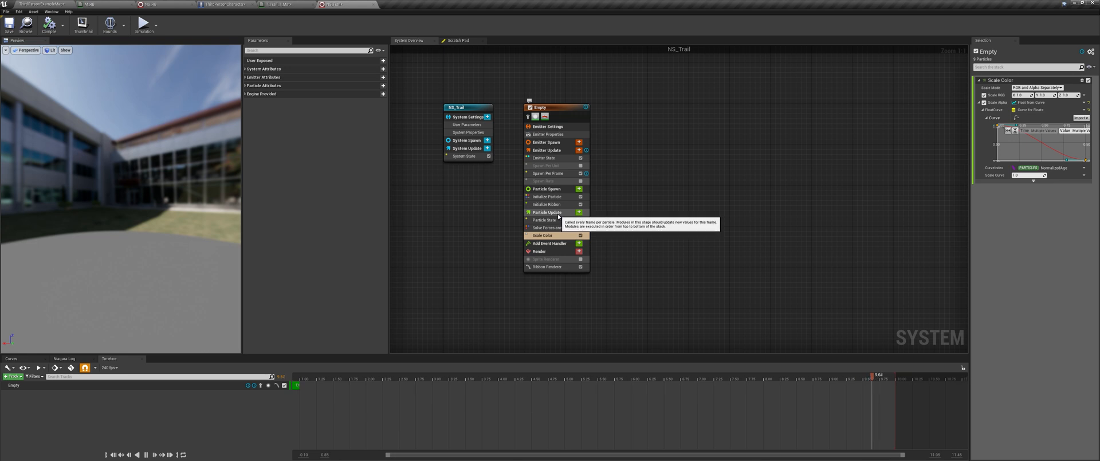
Step: Add a Scale Ribbon Width module to Particle Update and drive its width scale with Float from Curve
{"action": "left_click", "coordinate": [579, 212]}
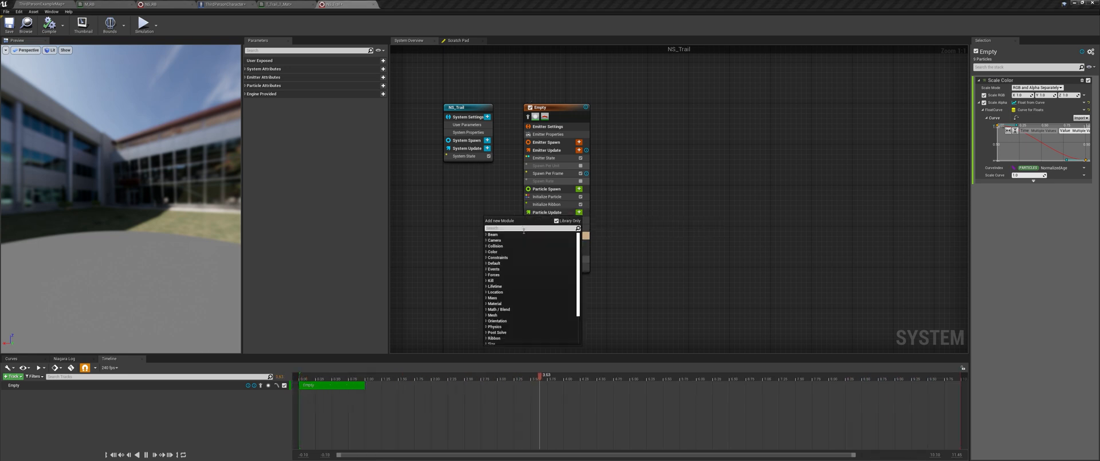
{"action": "type", "text": "scale"}
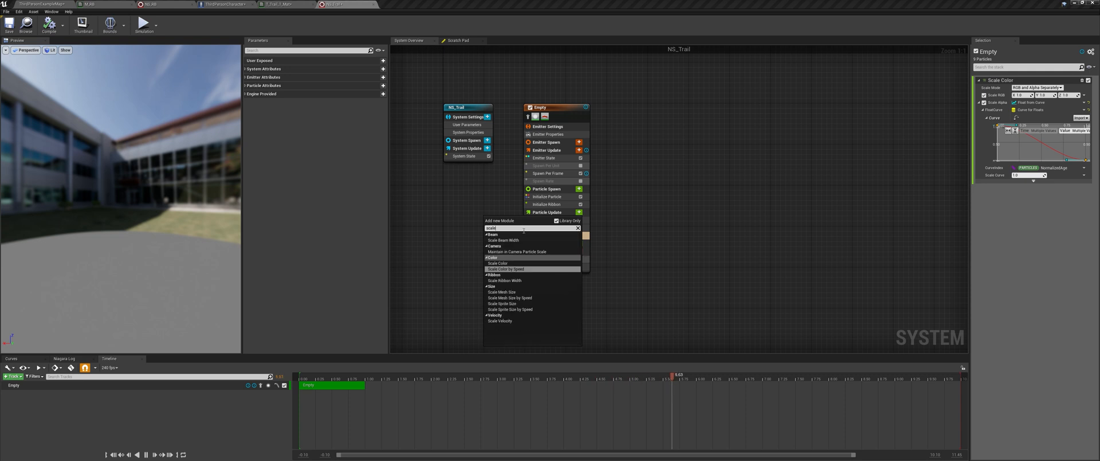
{"action": "left_click", "coordinate": [509, 281]}
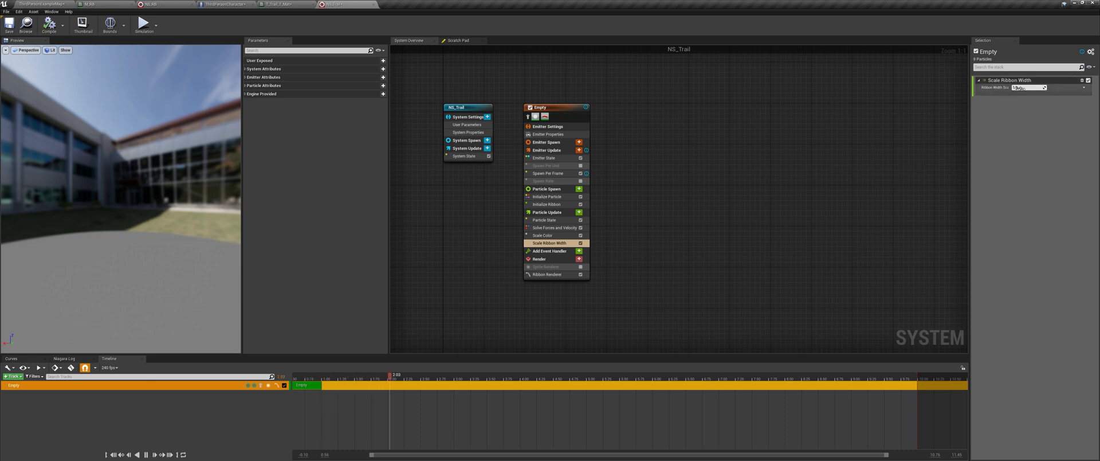
{"action": "left_click", "coordinate": [1084, 88]}
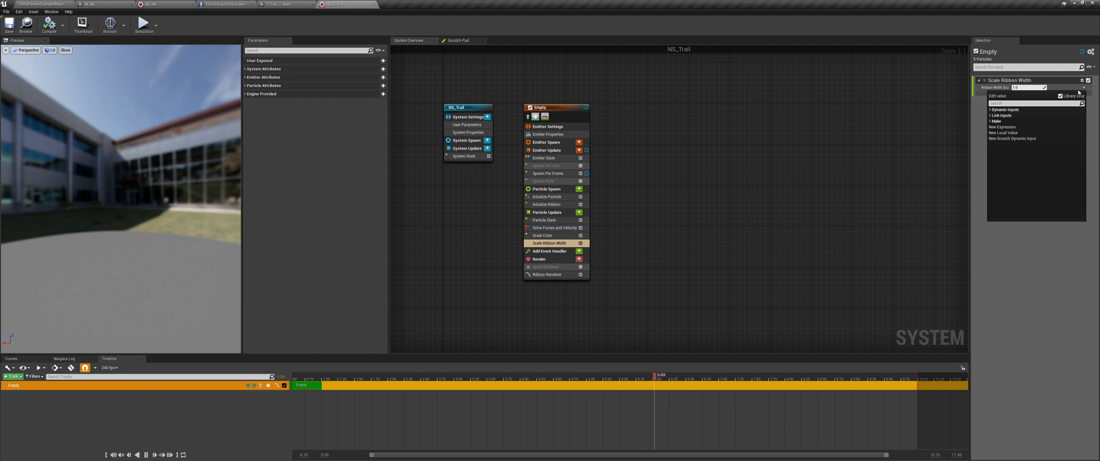
{"action": "type", "text": "cur"}
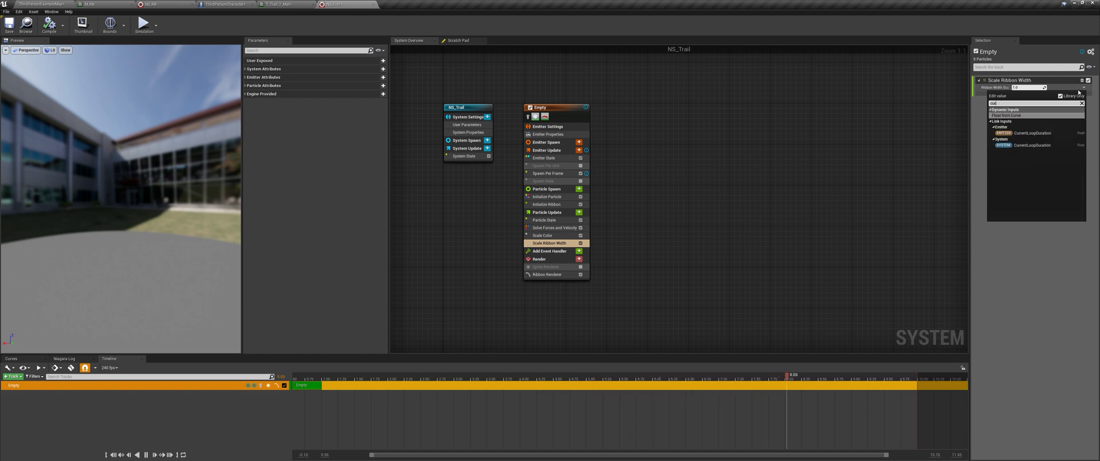
{"action": "left_click", "coordinate": [1031, 115]}
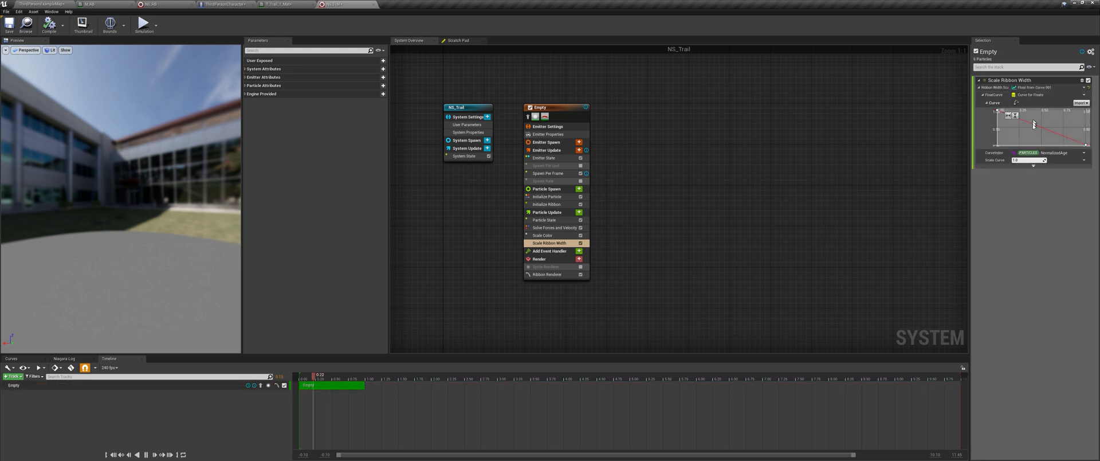
Step: Shape the ribbon width curve from 0 up to a peak at time about 0.9 and back to 0, with Auto interpolation on its keys
{"action": "left_click", "coordinate": [998, 111]}
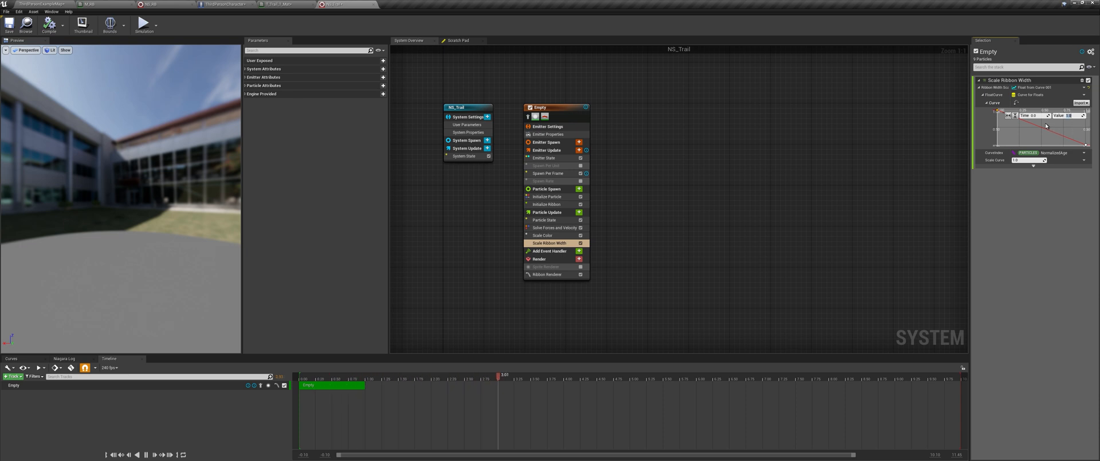
{"action": "key", "text": "Return"}
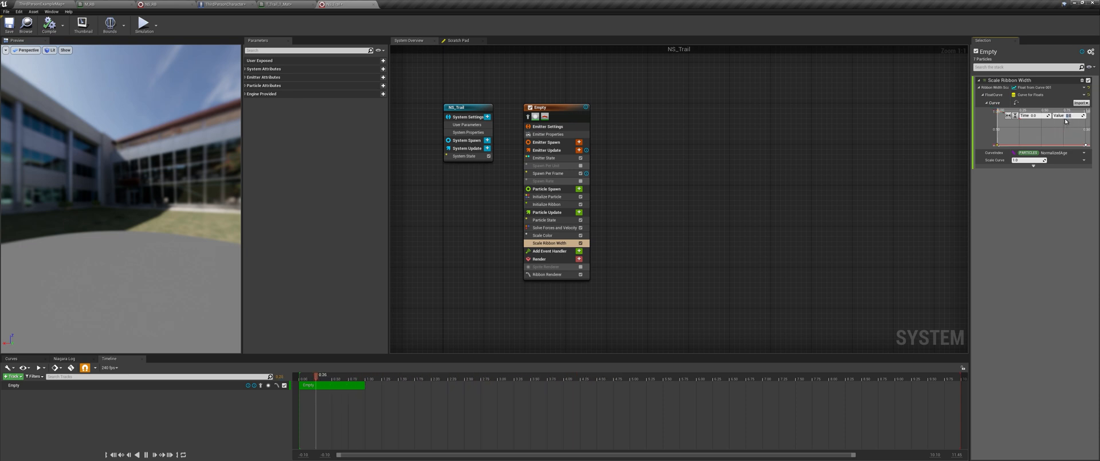
{"action": "left_click", "coordinate": [1082, 144]}
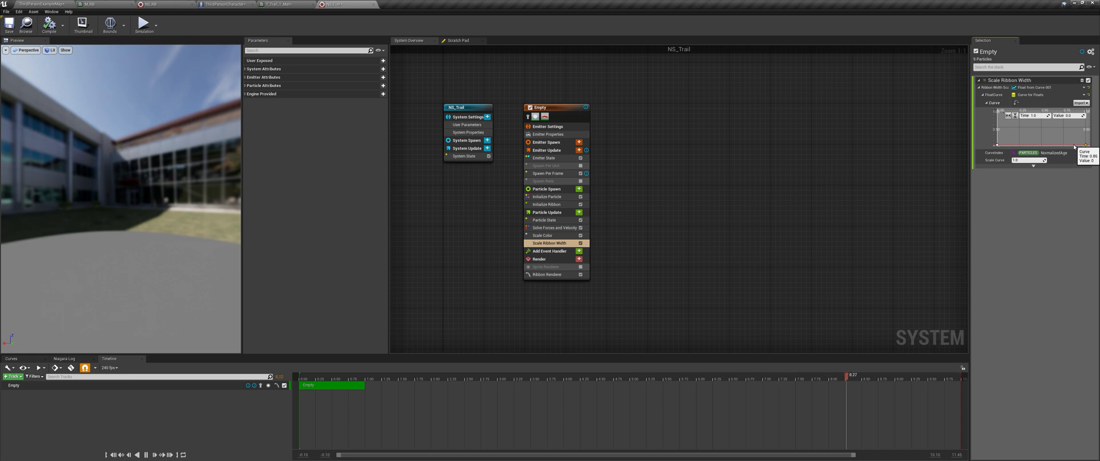
{"action": "left_click", "coordinate": [1075, 145], "text": "shift"}
{"action": "left_click", "coordinate": [1036, 115]}
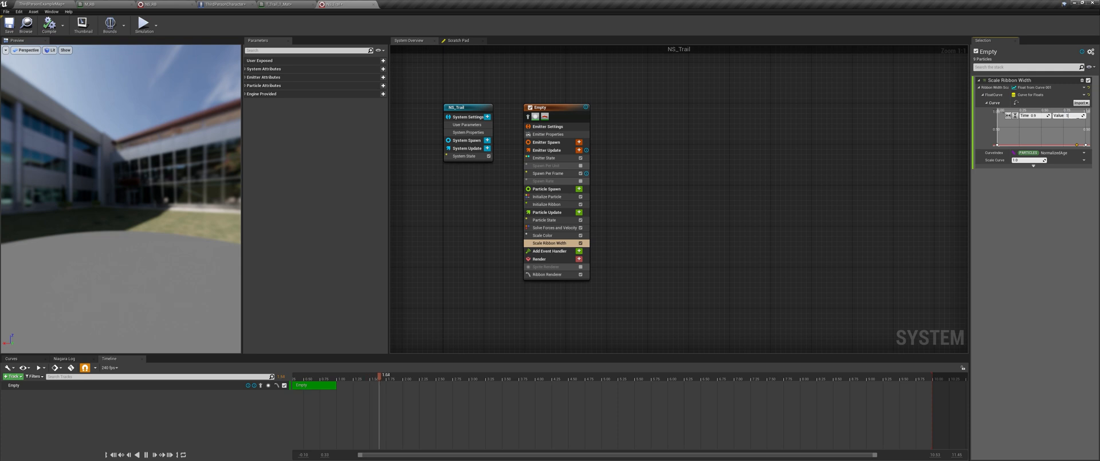
{"action": "left_click", "coordinate": [998, 145], "text": "shift"}
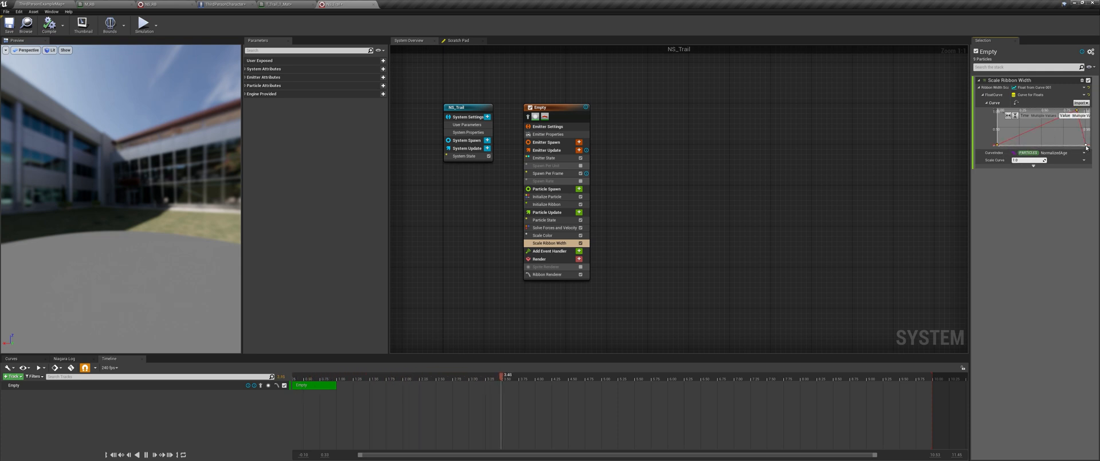
{"action": "right_click", "coordinate": [1085, 146]}
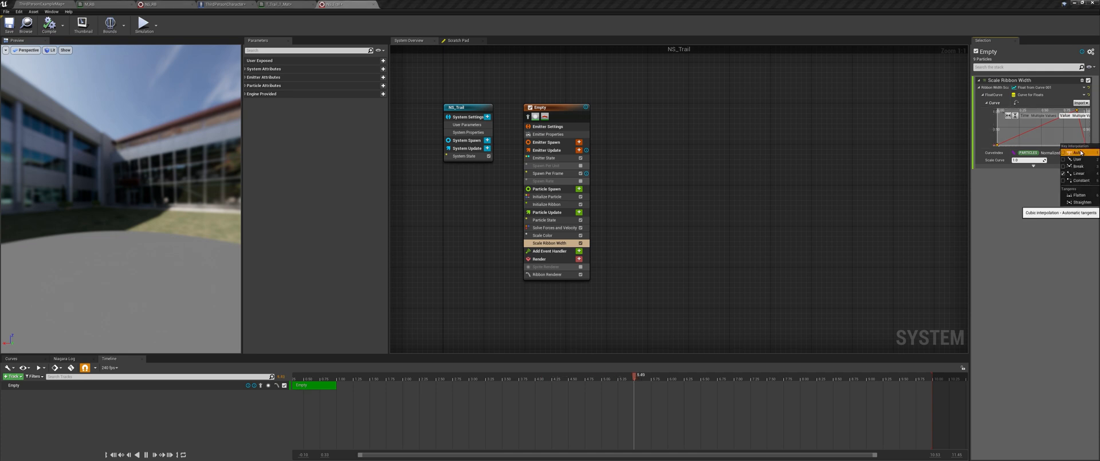
{"action": "left_click", "coordinate": [1075, 151]}
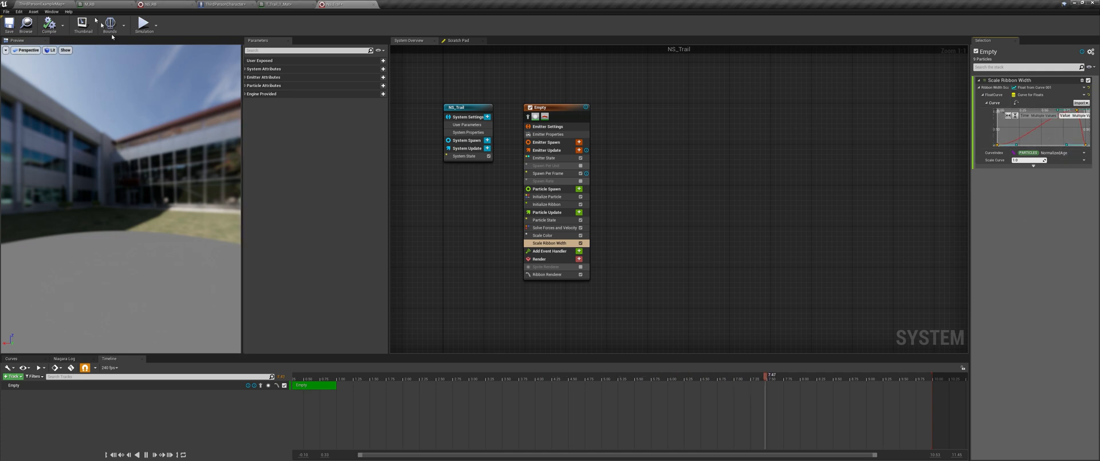
Step: Playtest the teleport in the level to check the ribbon width scaling, and return to NS_Trail
{"action": "left_click", "coordinate": [41, 4]}
{"action": "left_click", "coordinate": [475, 22]}
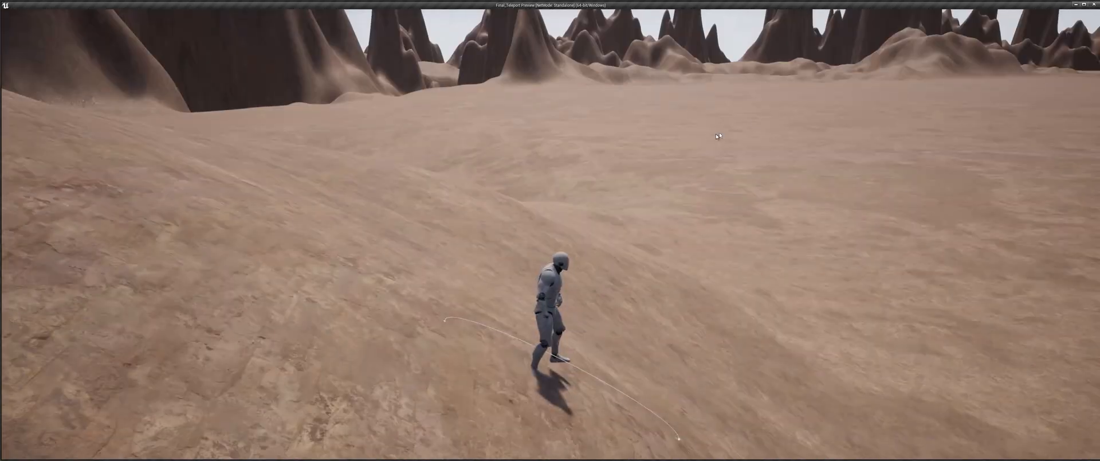
{"action": "left_click", "coordinate": [760, 115]}
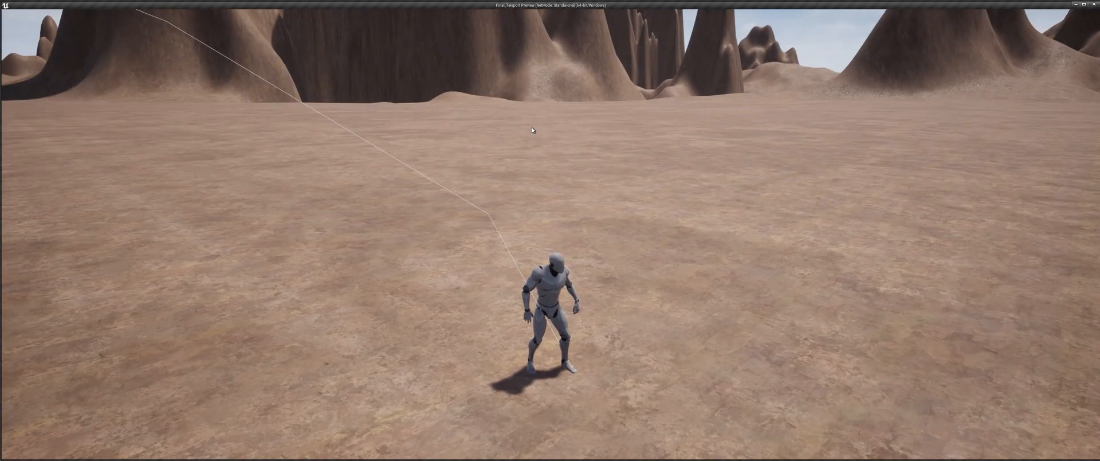
{"action": "key", "text": "Escape"}
{"action": "left_click", "coordinate": [350, 4]}
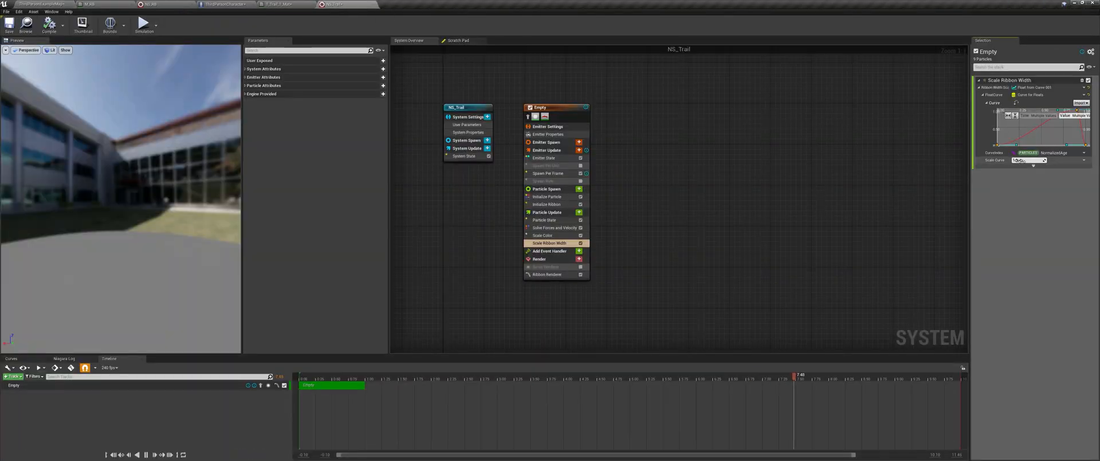
Step: Duplicate the Empty emitter in NS_Trail by copying it and pasting the copy beside the original
{"action": "left_click", "coordinate": [34, 25]}
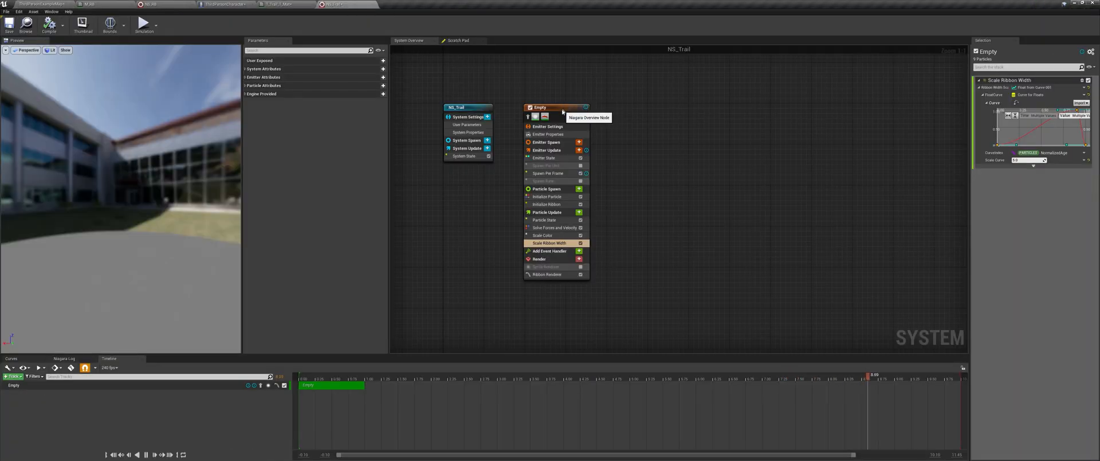
{"action": "right_click", "coordinate": [564, 107]}
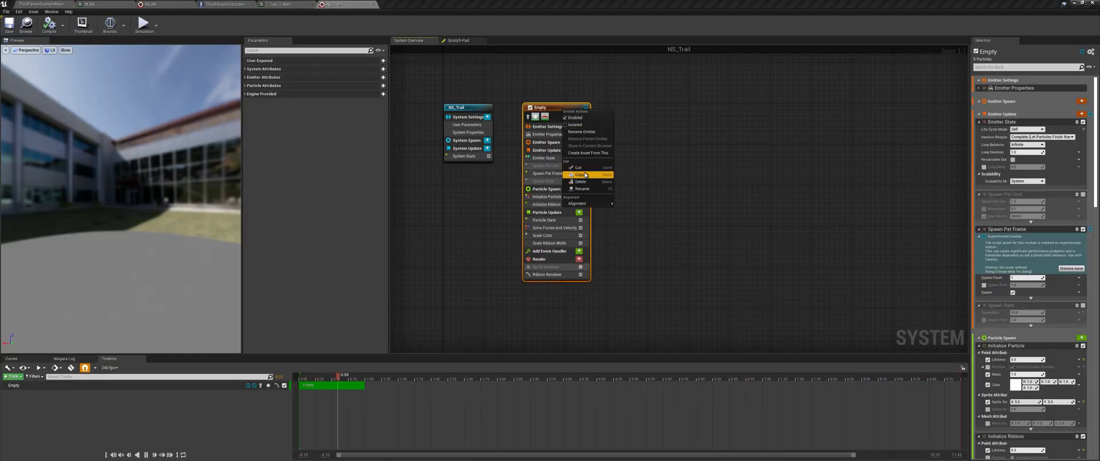
{"action": "right_click", "coordinate": [613, 123]}
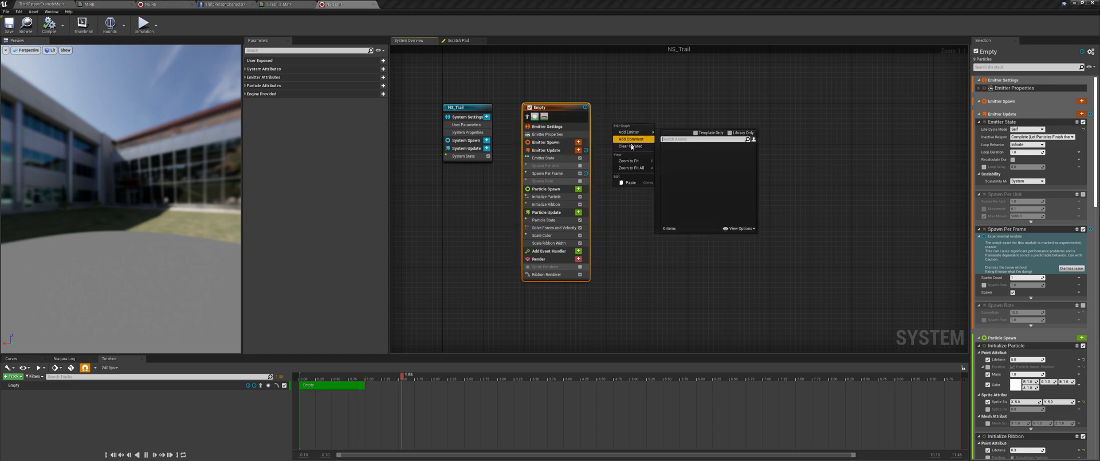
{"action": "left_click", "coordinate": [631, 182]}
{"action": "left_click_drag", "start_coordinate": [589, 84], "coordinate": [606, 84]}
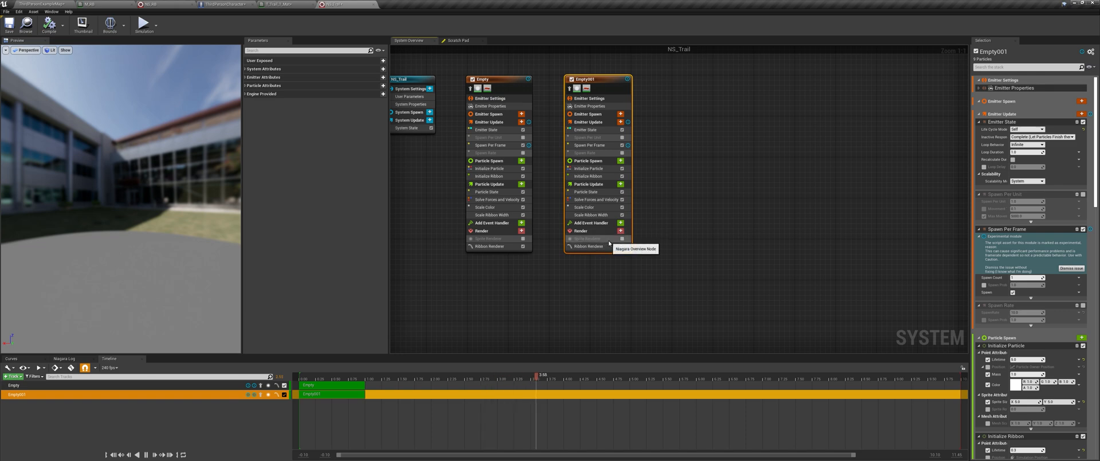
Step: Set the lifetime in the duplicated emitter's Initialize Ribbon module to 0.1 and playtest the teleport in the level
{"action": "left_click", "coordinate": [596, 215]}
{"action": "left_click", "coordinate": [1025, 160]}
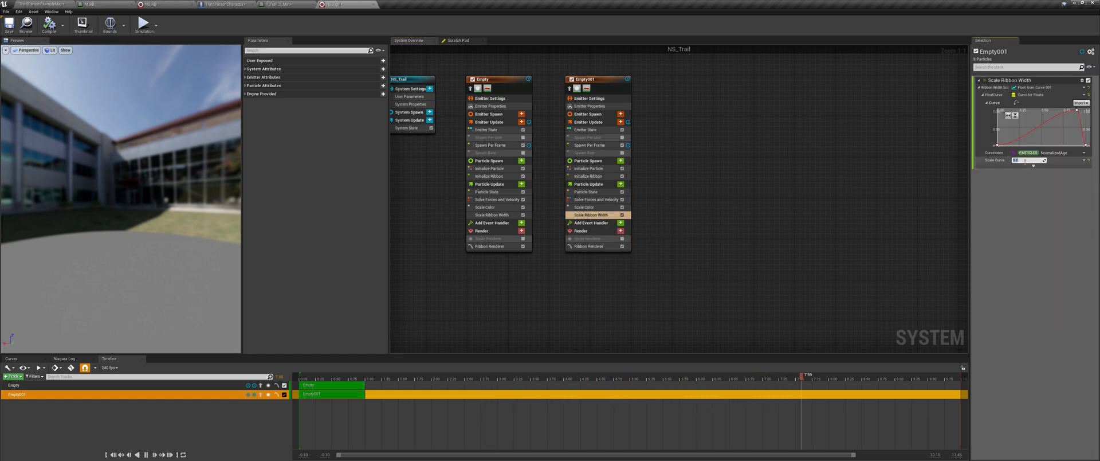
{"action": "left_click", "coordinate": [590, 169]}
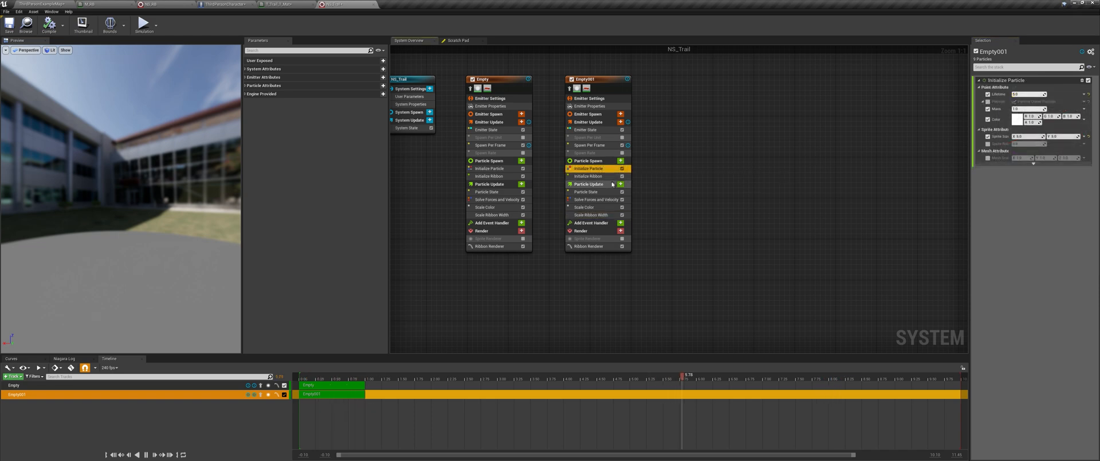
{"action": "left_click", "coordinate": [590, 176]}
{"action": "left_click", "coordinate": [1025, 95]}
{"action": "type", "text": "0.1"}
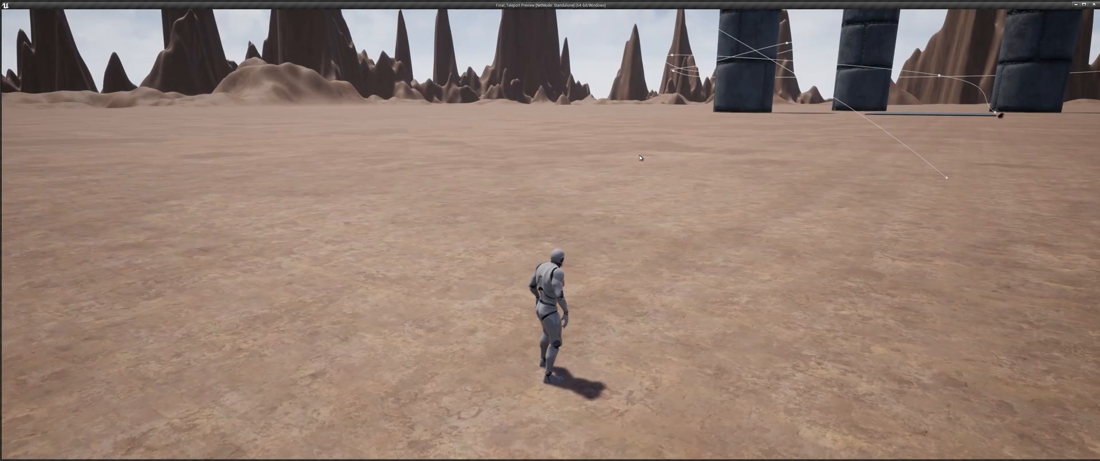
{"action": "key", "text": "w"}
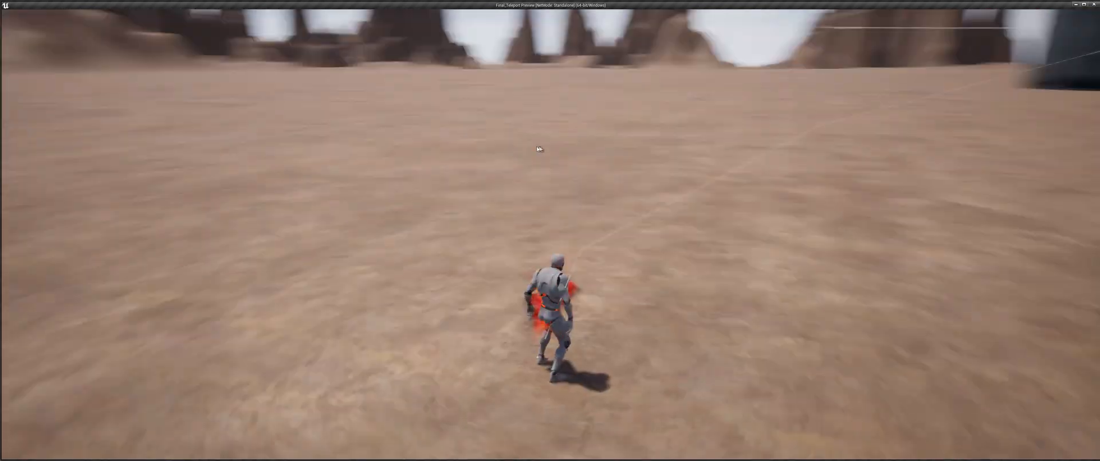
{"action": "key", "text": "w"}
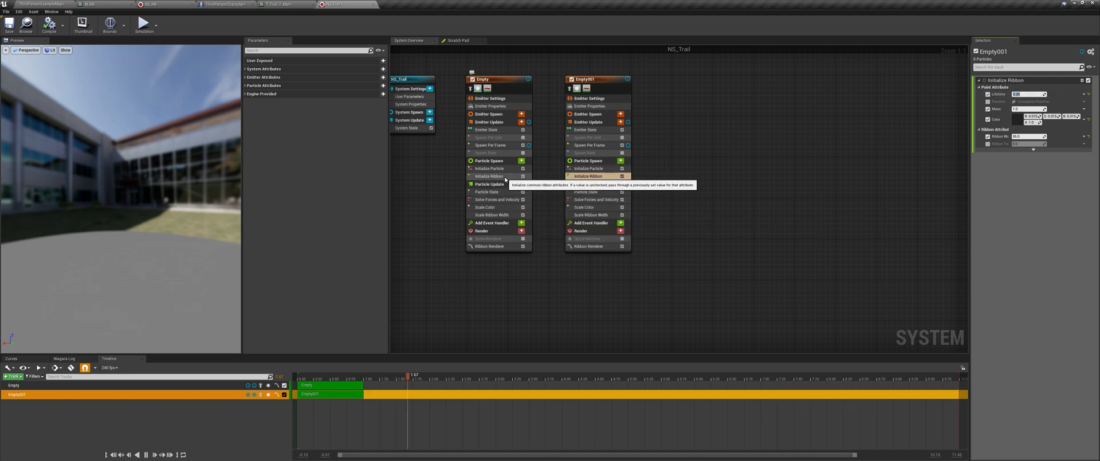
Step: Open the original Empty emitter's Initialize Ribbon lifetime for editing, and playtest the teleport trail along the level's spline paths
{"action": "left_click", "coordinate": [490, 176]}
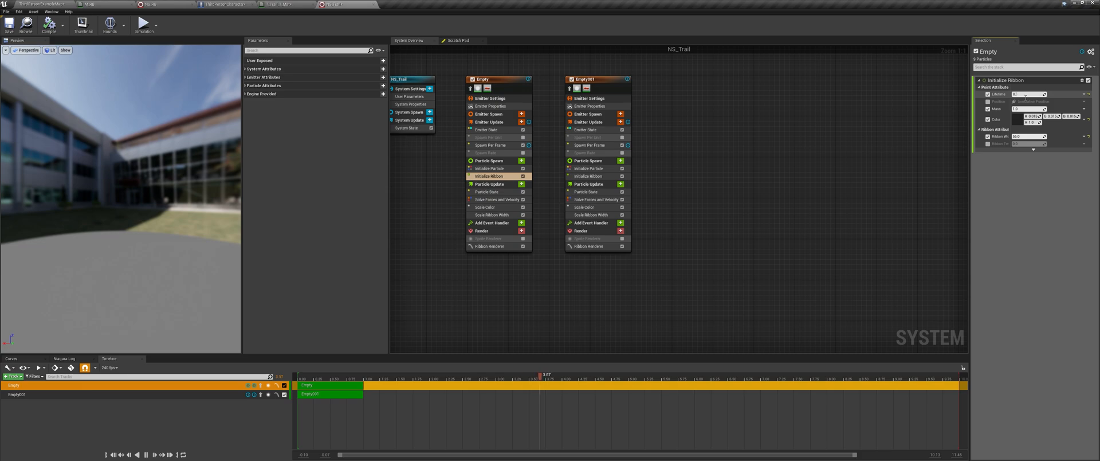
{"action": "left_click", "coordinate": [73, 4]}
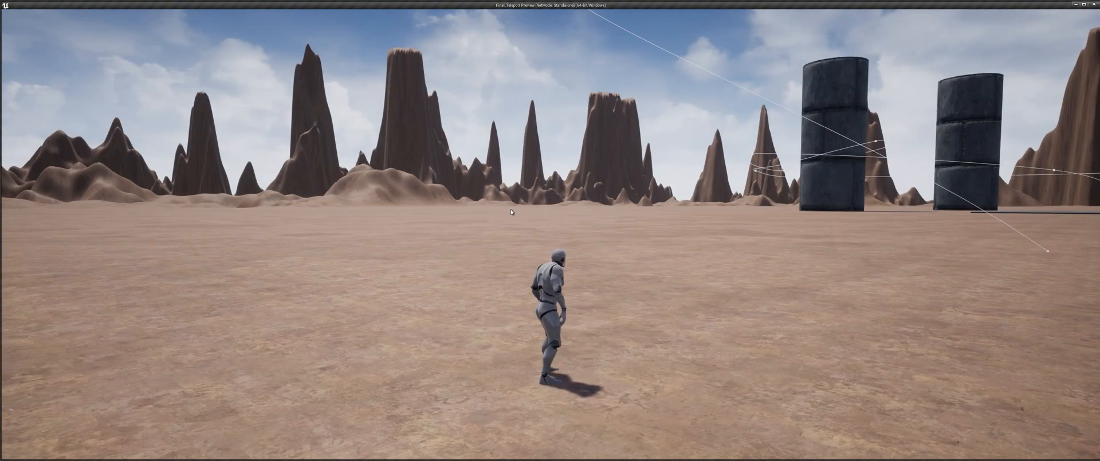
{"action": "key", "text": "e"}
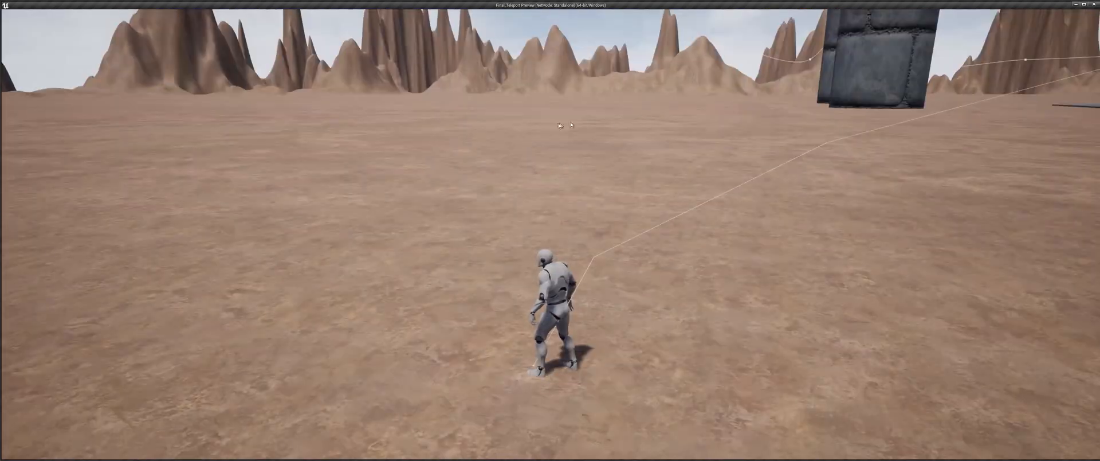
{"action": "left_click", "coordinate": [537, 120]}
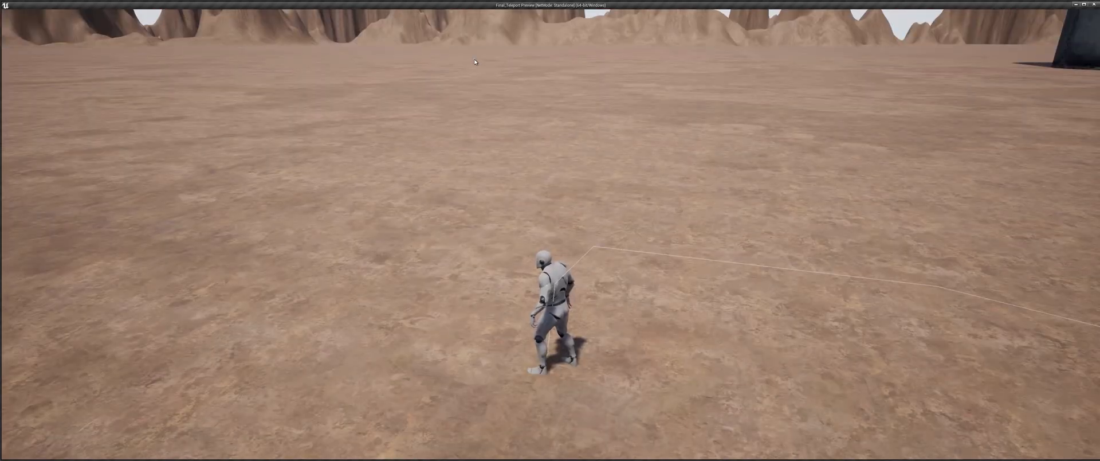
{"action": "left_click", "coordinate": [474, 61]}
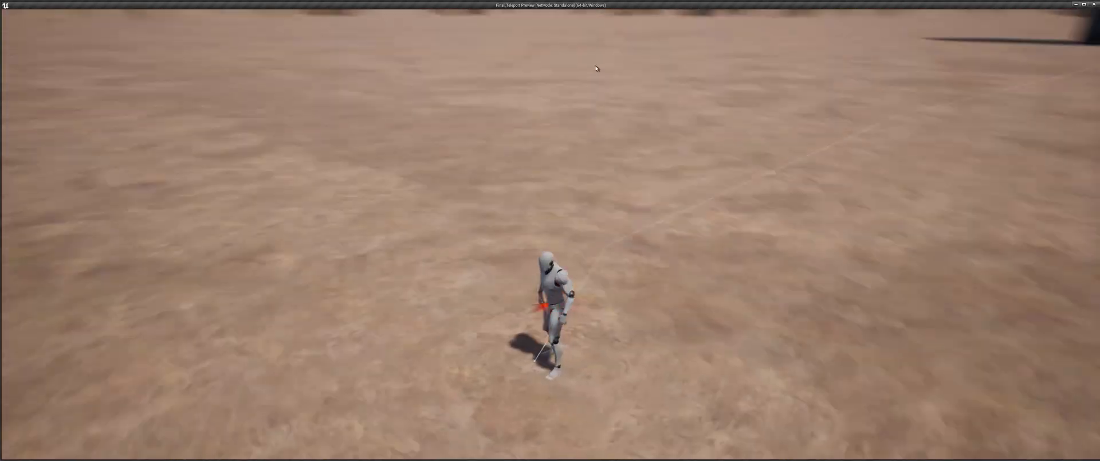
{"action": "left_click", "coordinate": [462, 53]}
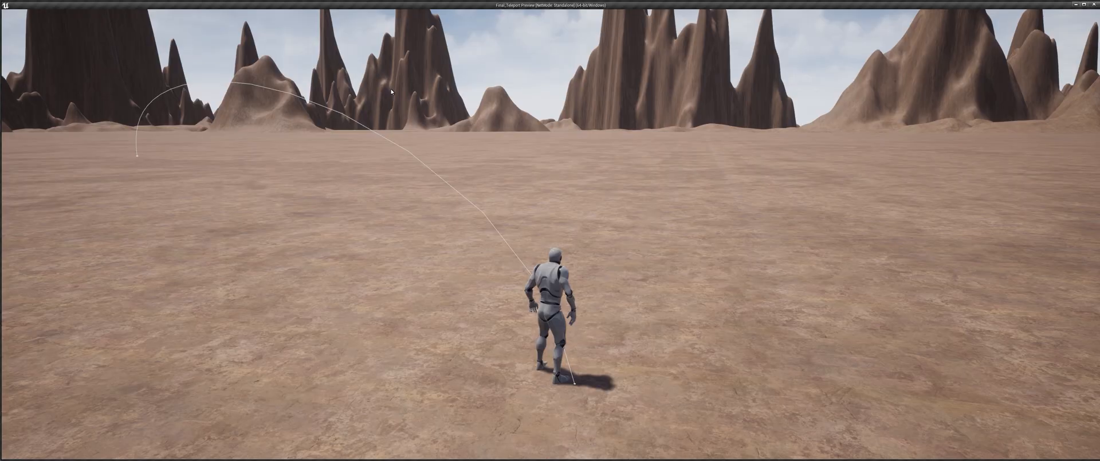
{"action": "key", "text": "Escape"}
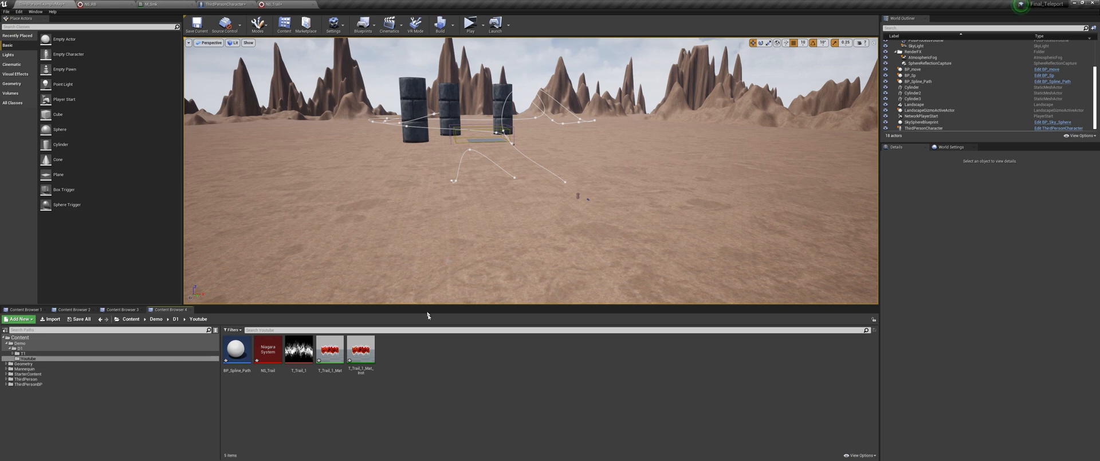
Step: Create a material named M_Smoke in the Youtube folder and open it in the material editor
{"action": "right_click", "coordinate": [423, 357]}
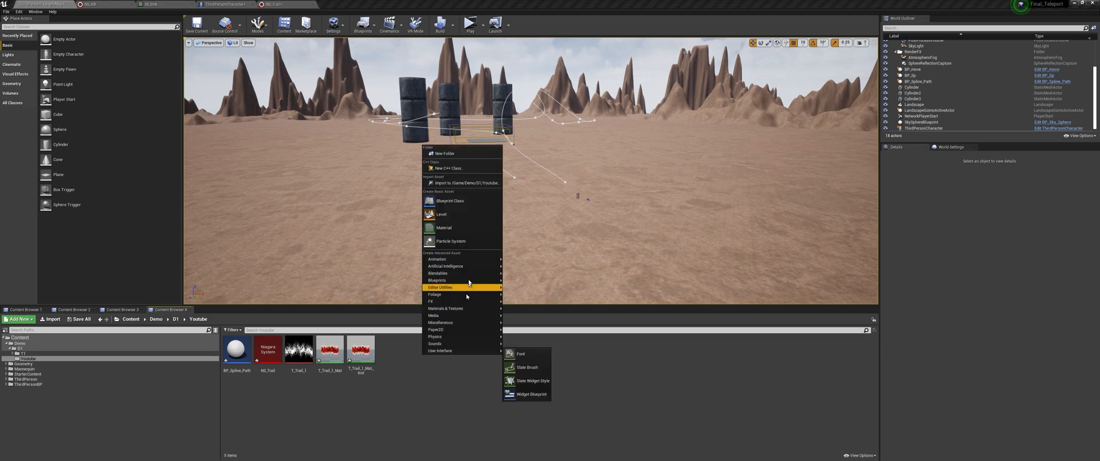
{"action": "left_click", "coordinate": [455, 231]}
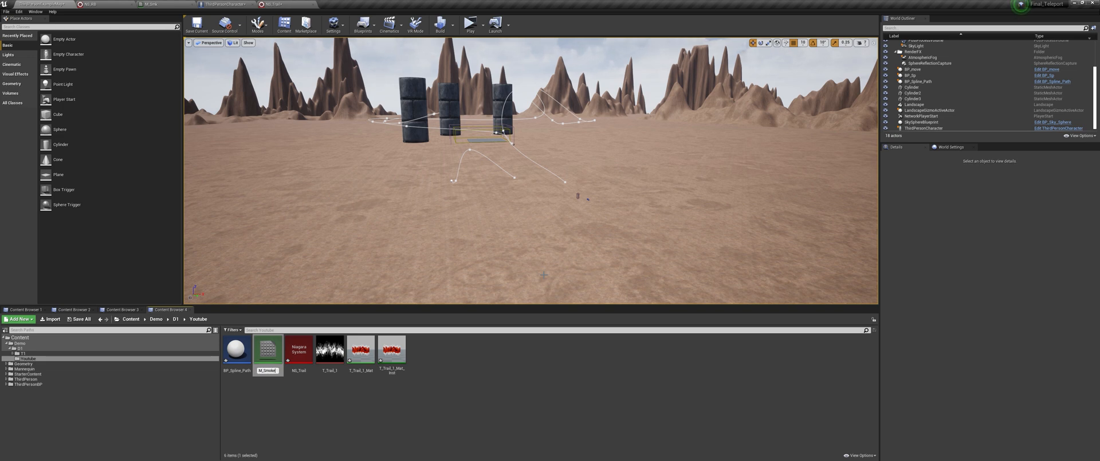
{"action": "key", "text": "Return"}
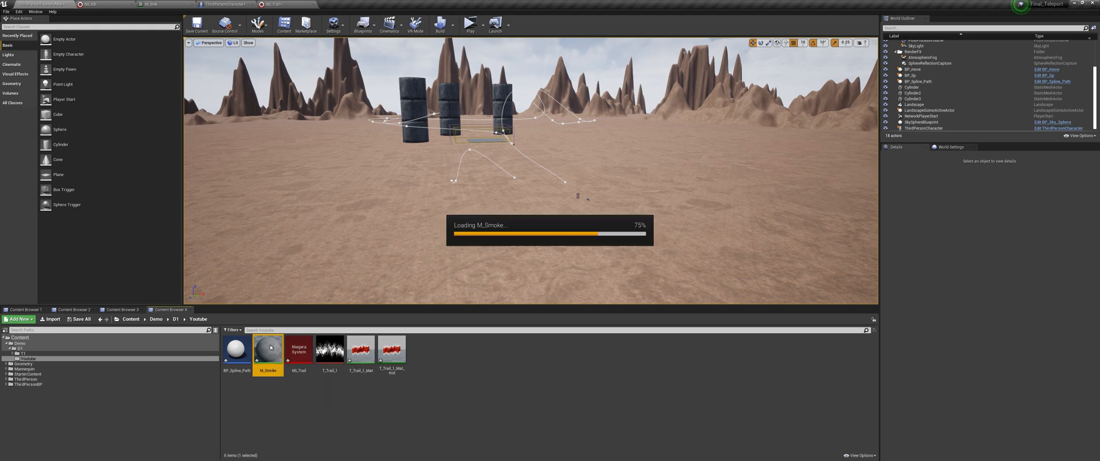
{"action": "double_click", "coordinate": [268, 349]}
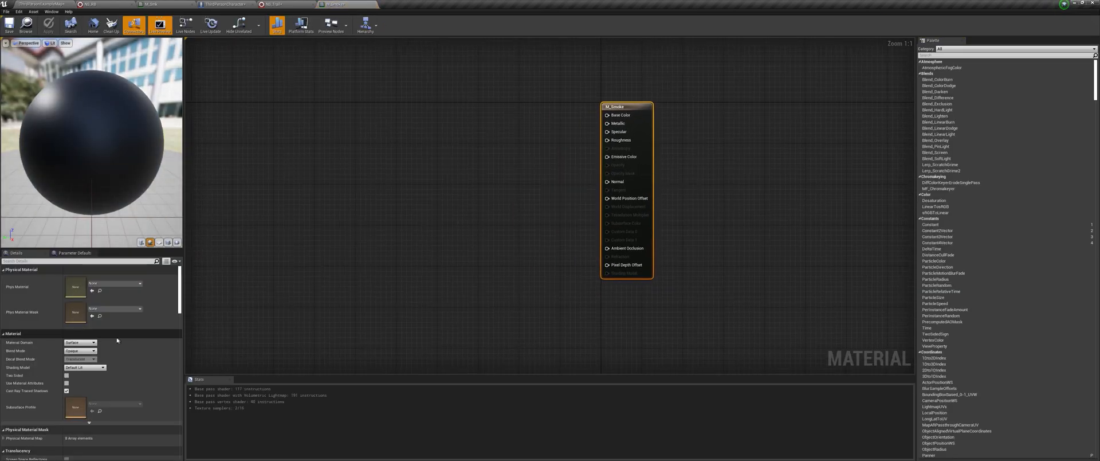
Step: Configure M_Smoke with the Surface domain, Translucent blend mode and Unlit shading model
{"action": "left_click", "coordinate": [84, 342]}
{"action": "left_click", "coordinate": [71, 348]}
{"action": "left_click", "coordinate": [80, 350]}
{"action": "left_click", "coordinate": [78, 364]}
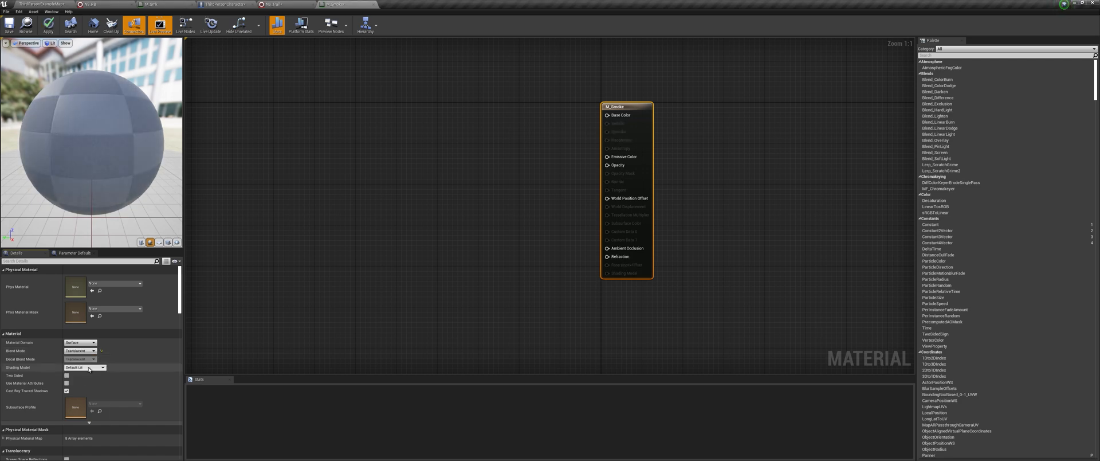
{"action": "left_click", "coordinate": [85, 367]}
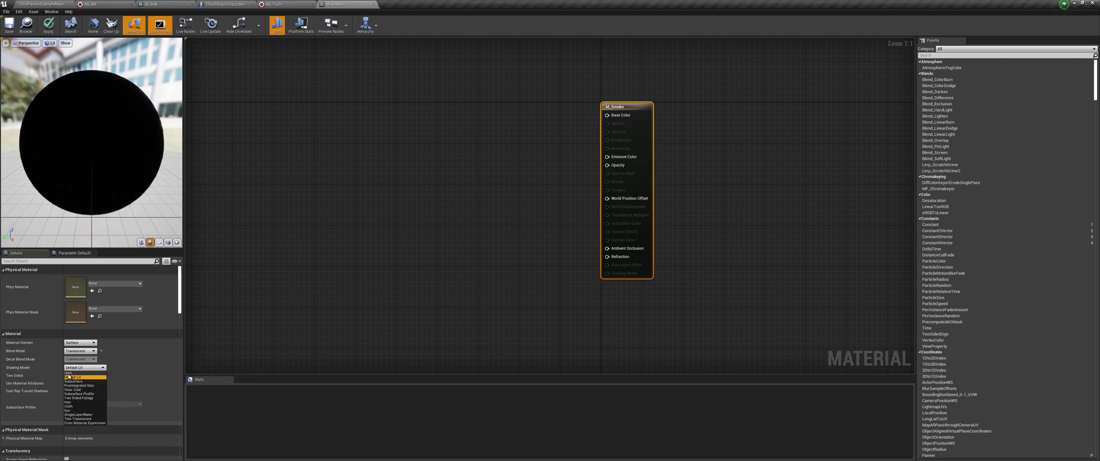
{"action": "left_click", "coordinate": [69, 373]}
Step: Add a ParticleSubUV node to the material graph, well away from the M_Smoke output node
{"action": "right_click_drag", "start_coordinate": [357, 233], "coordinate": [397, 242]}
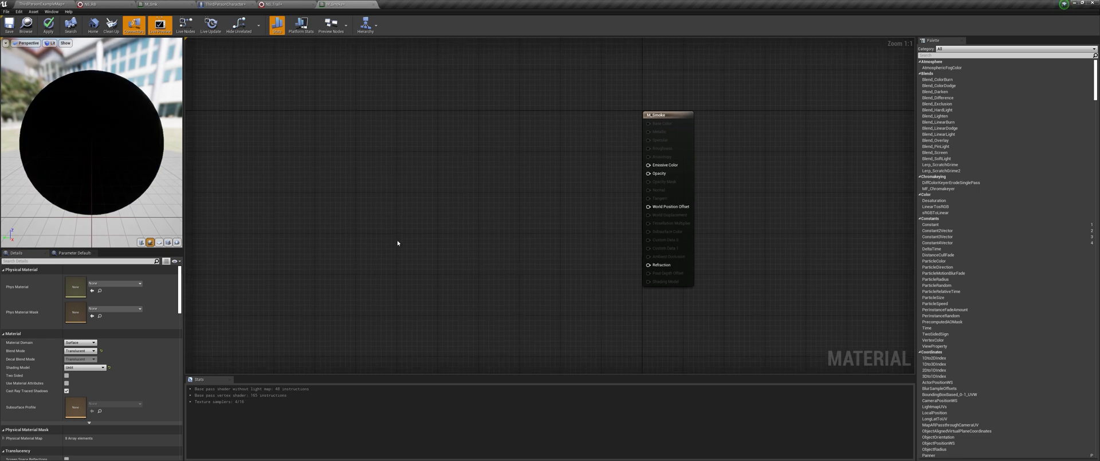
{"action": "right_click", "coordinate": [422, 163]}
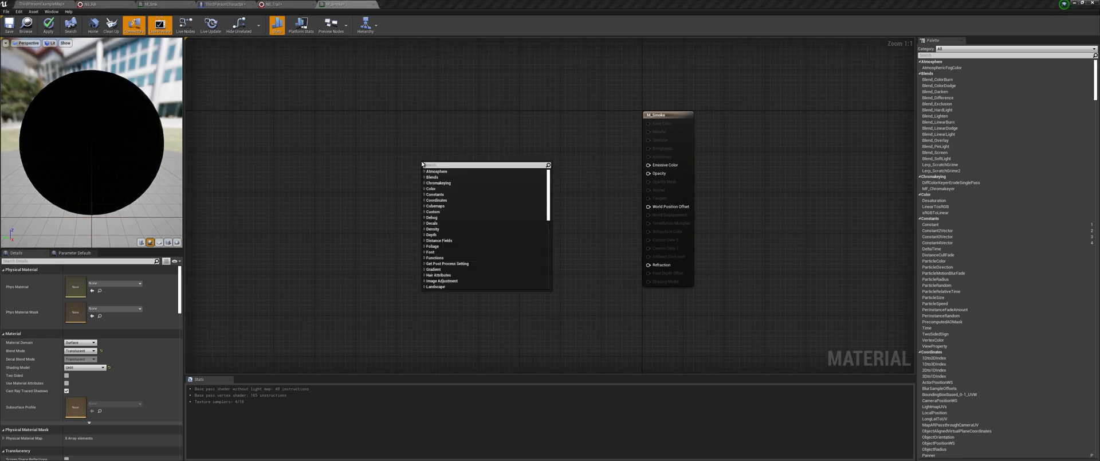
{"action": "type", "text": "sub uv"}
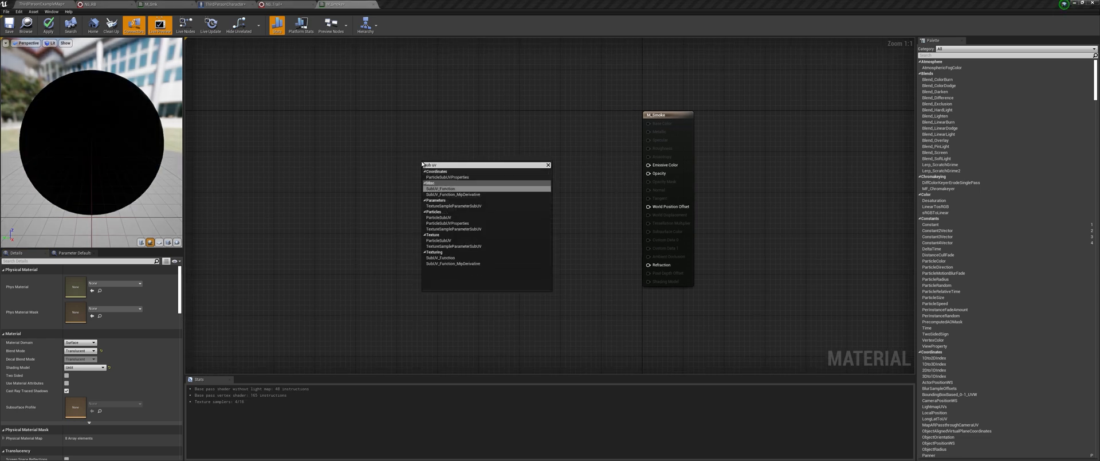
{"action": "left_click", "coordinate": [455, 217]}
{"action": "left_click_drag", "start_coordinate": [457, 169], "coordinate": [360, 170]}
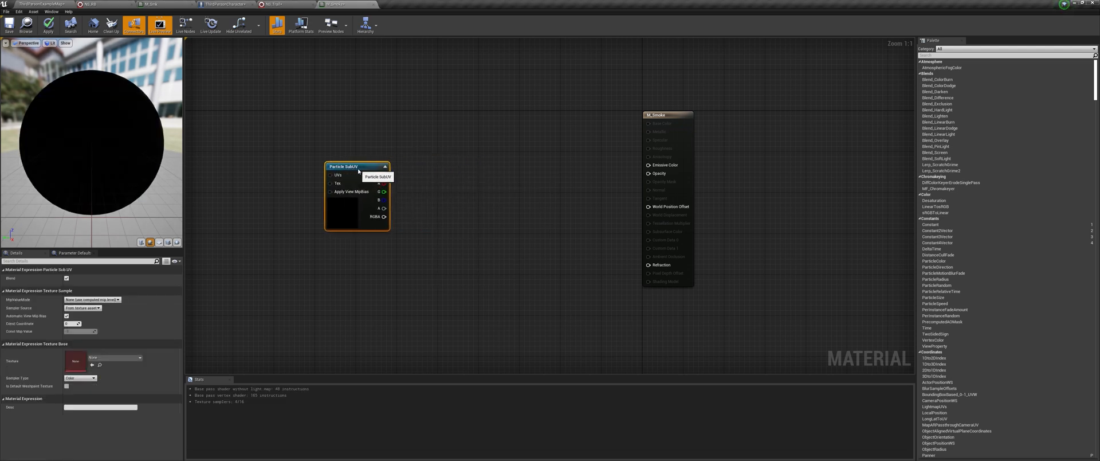
Step: Assign the T_Smoke_SubUV texture to the Particle SubUV node and inspect its sprite grid in the texture editor
{"action": "left_click", "coordinate": [118, 357]}
{"action": "left_click", "coordinate": [125, 260]}
{"action": "type", "text": "smoke"}
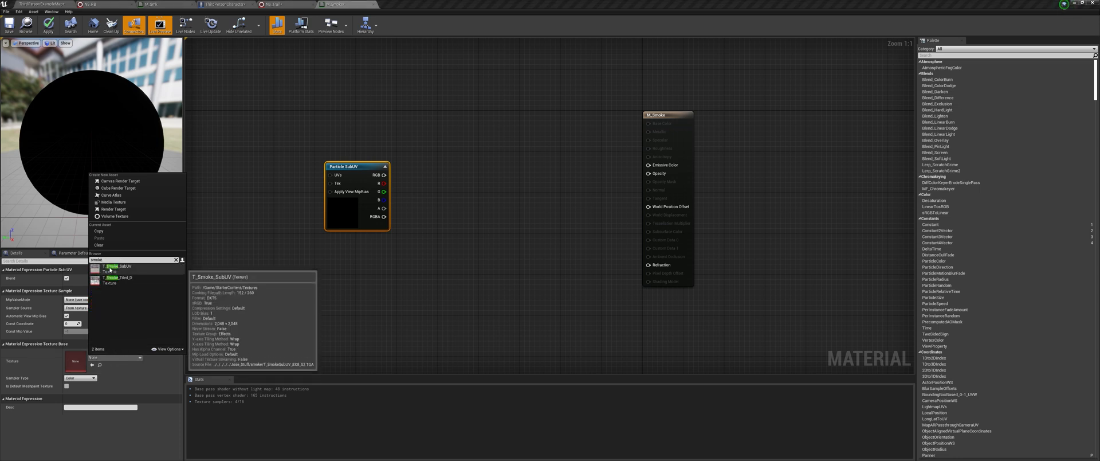
{"action": "left_click", "coordinate": [110, 267]}
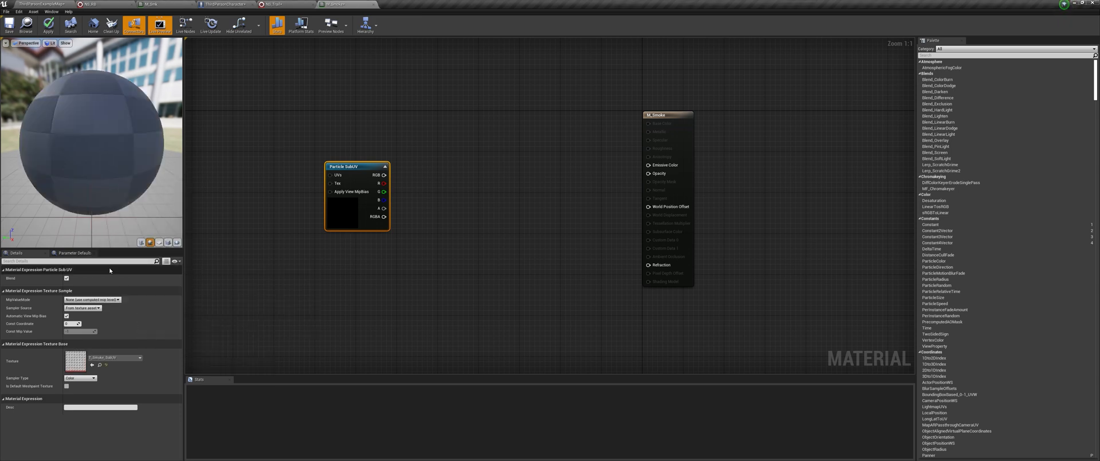
{"action": "double_click", "coordinate": [73, 358]}
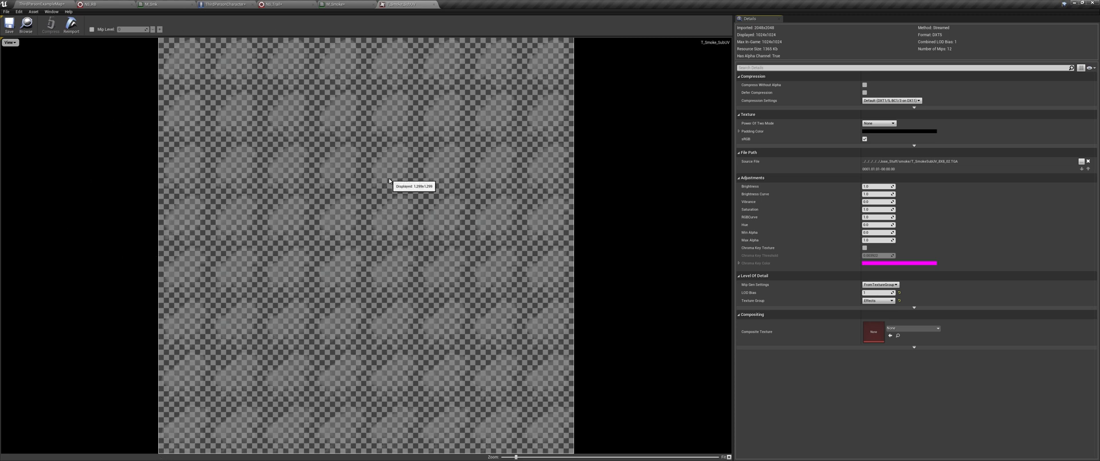
{"action": "middle_click", "coordinate": [411, 2]}
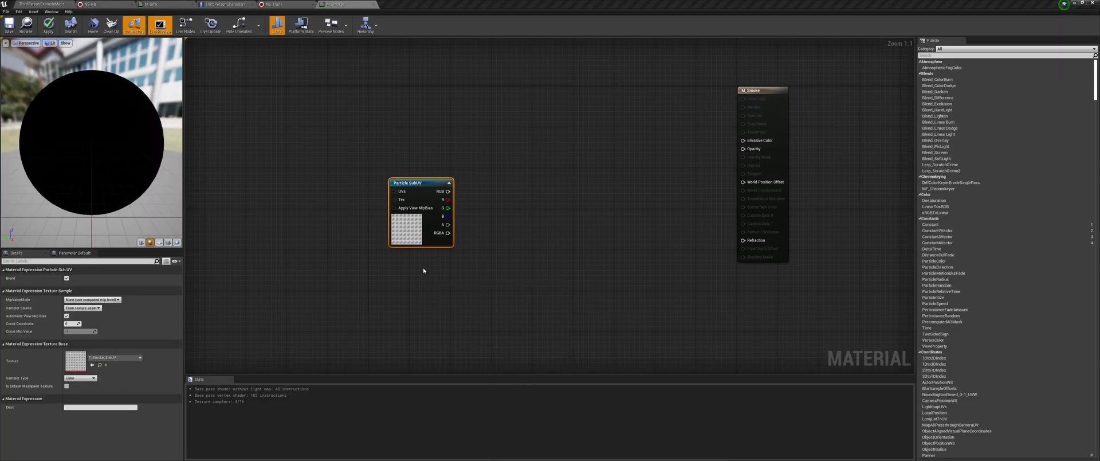
Step: Add a ParticleColor node and place it above the Particle SubUV node
{"action": "left_click", "coordinate": [423, 267]}
{"action": "right_click", "coordinate": [423, 268]}
{"action": "type", "text": "particl"}
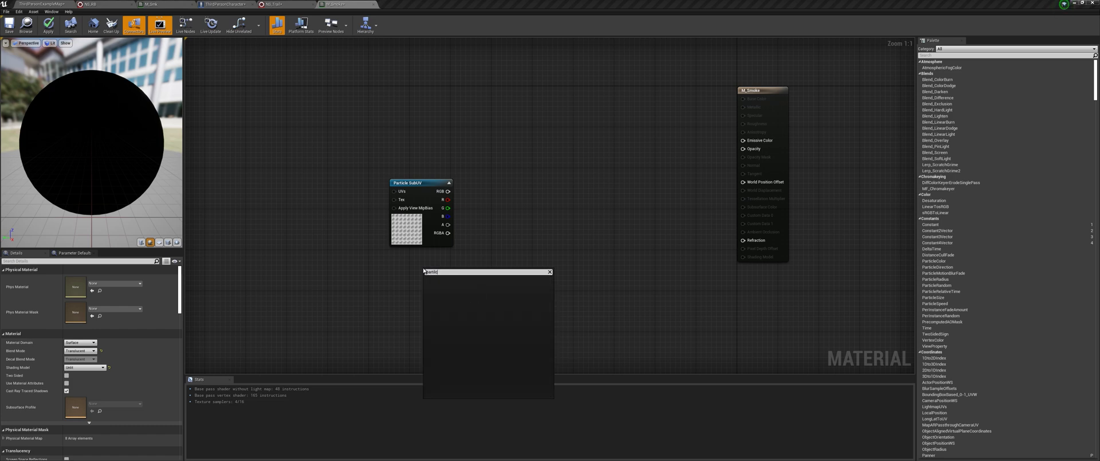
{"action": "key", "text": "BackSpace"}
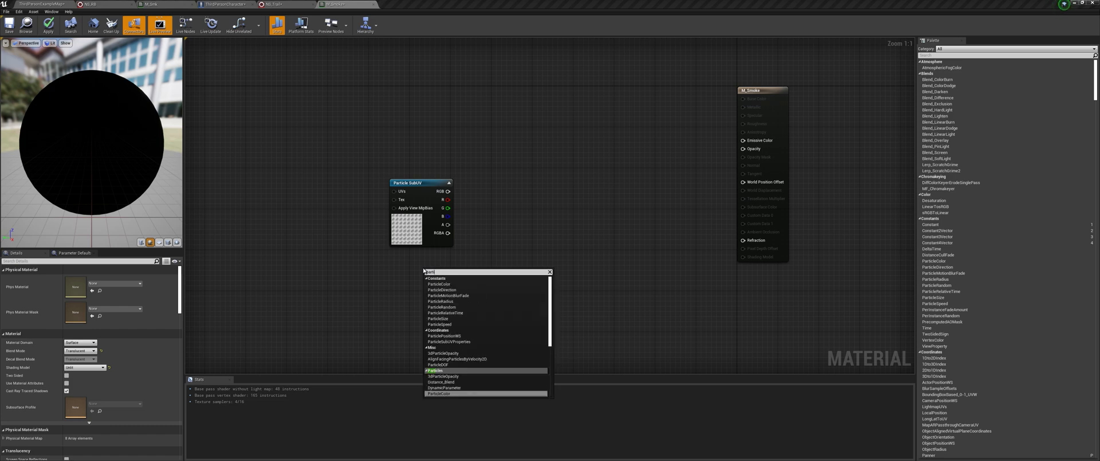
{"action": "left_click", "coordinate": [461, 394]}
{"action": "left_click_drag", "start_coordinate": [438, 267], "coordinate": [429, 107]}
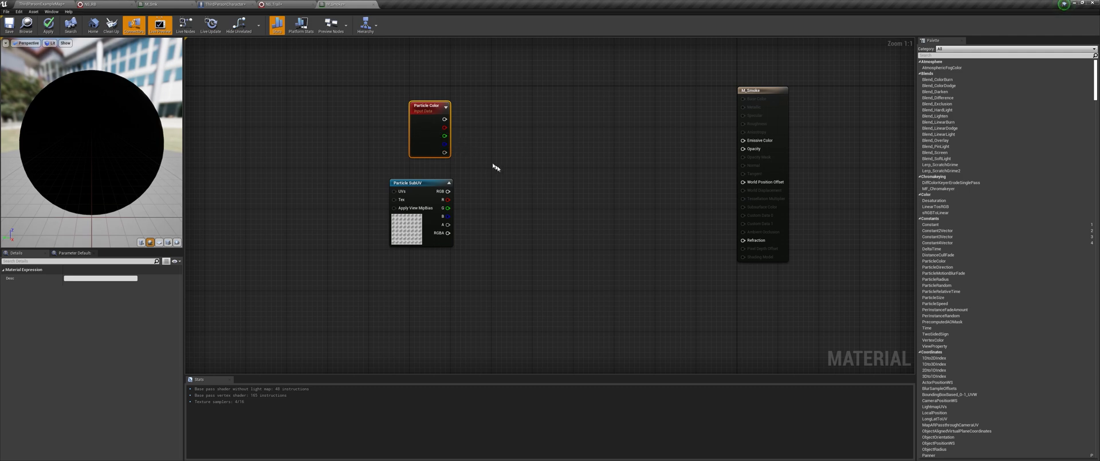
Step: Multiply the Particle Color alpha by the Particle SubUV alpha with a new Multiply node
{"action": "left_click", "coordinate": [555, 190]}
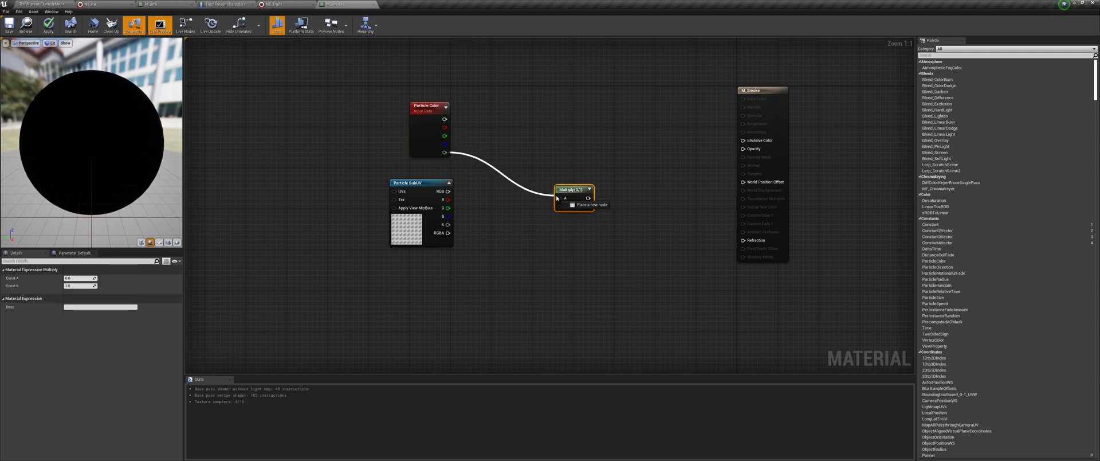
{"action": "left_click_drag", "start_coordinate": [560, 200], "coordinate": [560, 198]}
{"action": "left_click_drag", "start_coordinate": [448, 225], "coordinate": [451, 228]}
Step: Feed the Multiply result through a new Depth Fade node into the M_Smoke Opacity input
{"action": "left_click_drag", "start_coordinate": [559, 209], "coordinate": [618, 171]}
{"action": "type", "text": "de"}
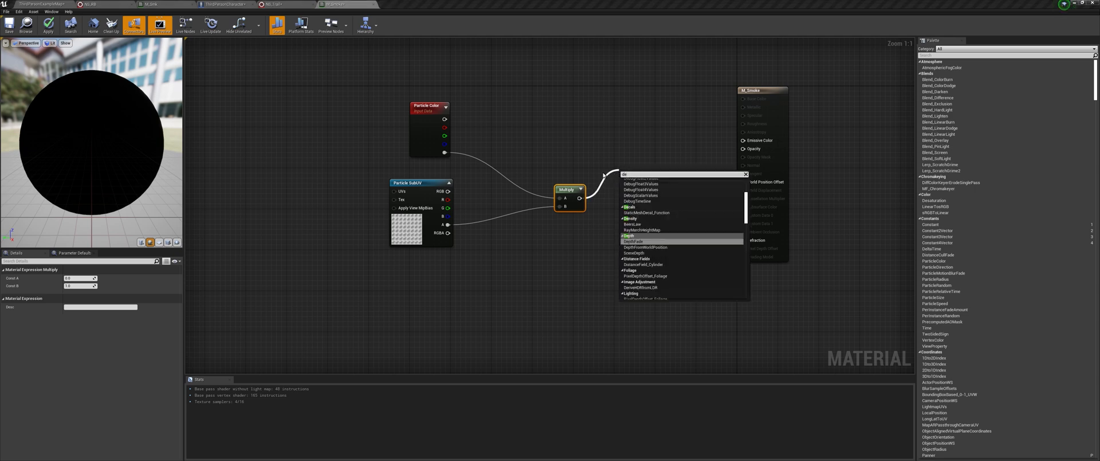
{"action": "type", "text": "p"}
{"action": "left_click", "coordinate": [663, 198]}
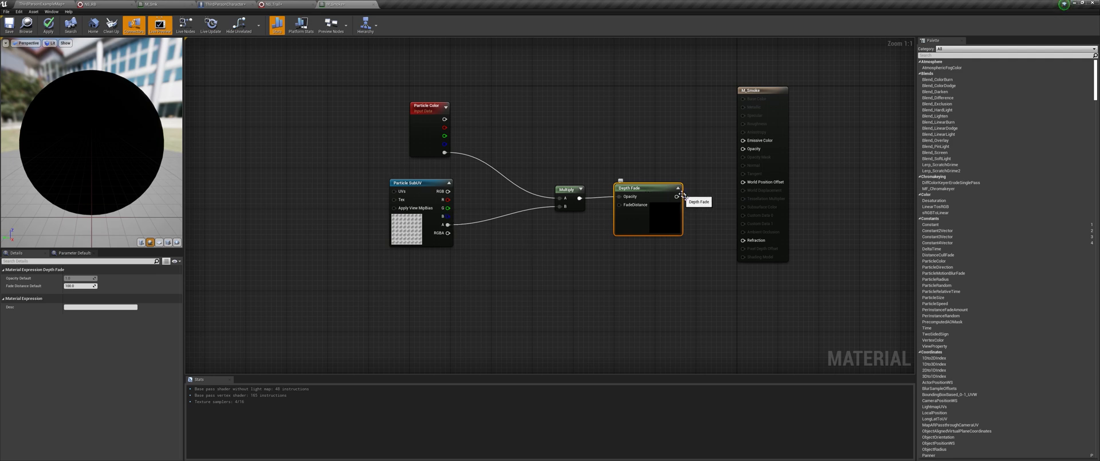
{"action": "left_click_drag", "start_coordinate": [676, 196], "coordinate": [751, 149]}
Step: Add a Lerp node above the graph, drive its Alpha with the Particle SubUV red channel, and output it to Emissive Color
{"action": "right_click_drag", "start_coordinate": [669, 171], "coordinate": [565, 269]}
{"action": "right_click_drag", "start_coordinate": [477, 231], "coordinate": [575, 206]}
{"action": "key", "text": "l"}
{"action": "left_click", "coordinate": [590, 152]}
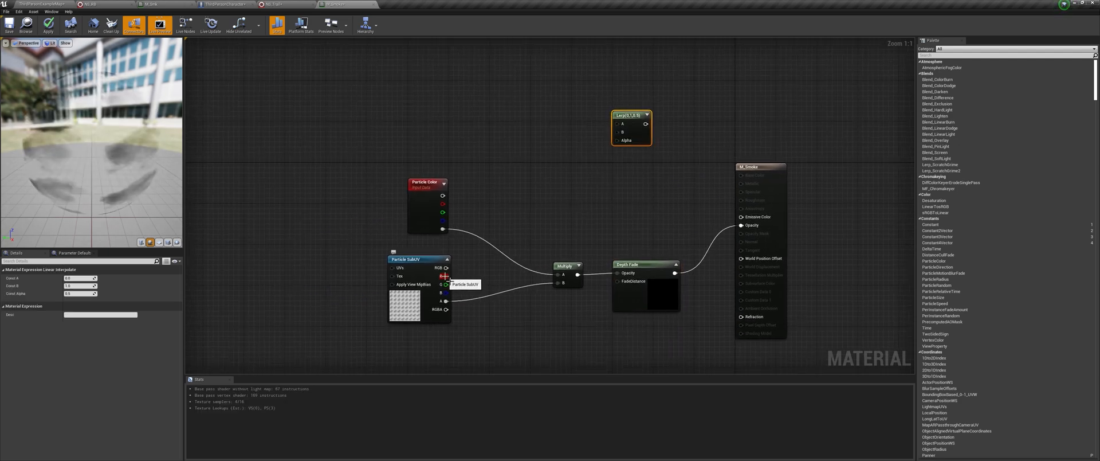
{"action": "left_click_drag", "start_coordinate": [450, 278], "coordinate": [741, 216]}
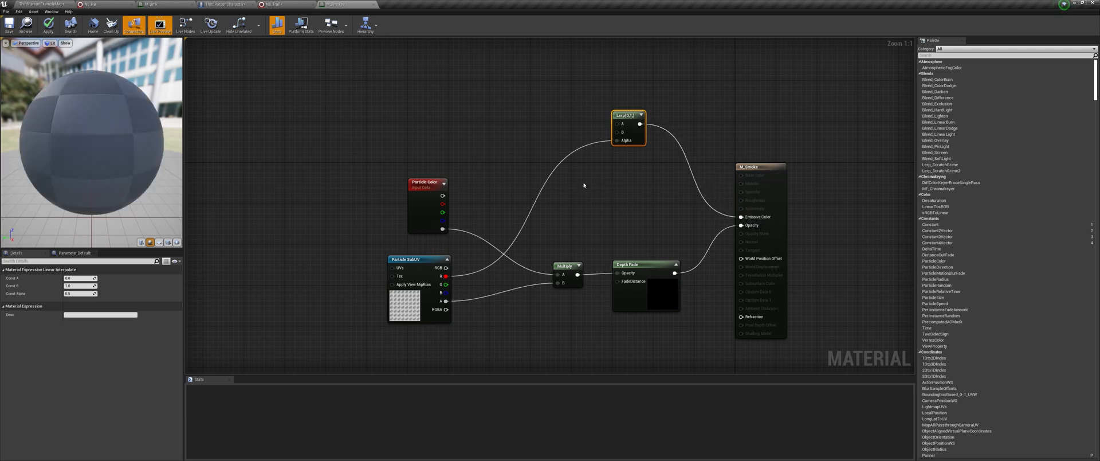
Step: Connect the Particle Color RGB output to the Lerp node's A input
{"action": "right_click_drag", "start_coordinate": [551, 186], "coordinate": [598, 223]}
{"action": "left_click_drag", "start_coordinate": [488, 231], "coordinate": [664, 159]}
{"action": "right_click", "coordinate": [504, 121]}
{"action": "left_click", "coordinate": [486, 121]}
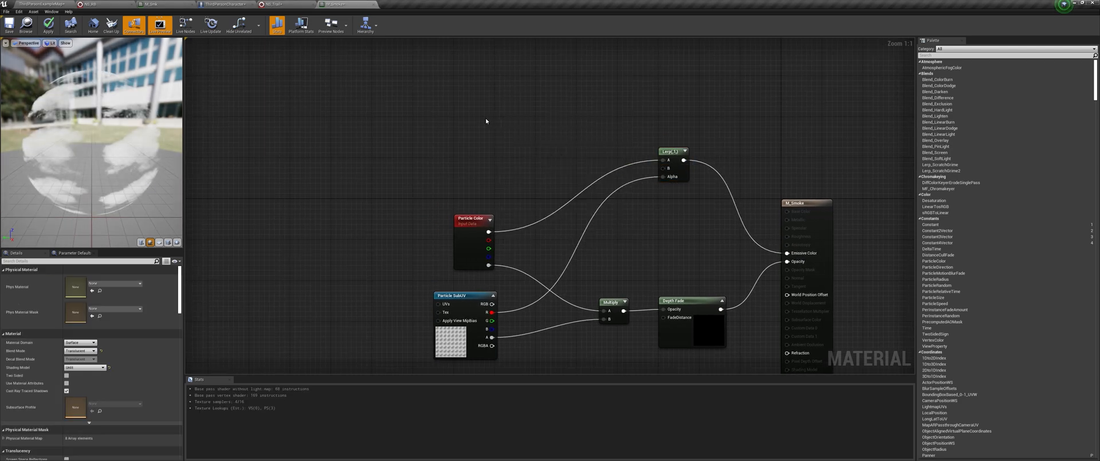
Step: Add a sprite texture sampler above Particle Color, assign the tiled fire texture, and connect its RGB to the Lerp's B input
{"action": "right_click", "coordinate": [514, 129]}
{"action": "type", "text": "spri"}
{"action": "key", "text": "Return"}
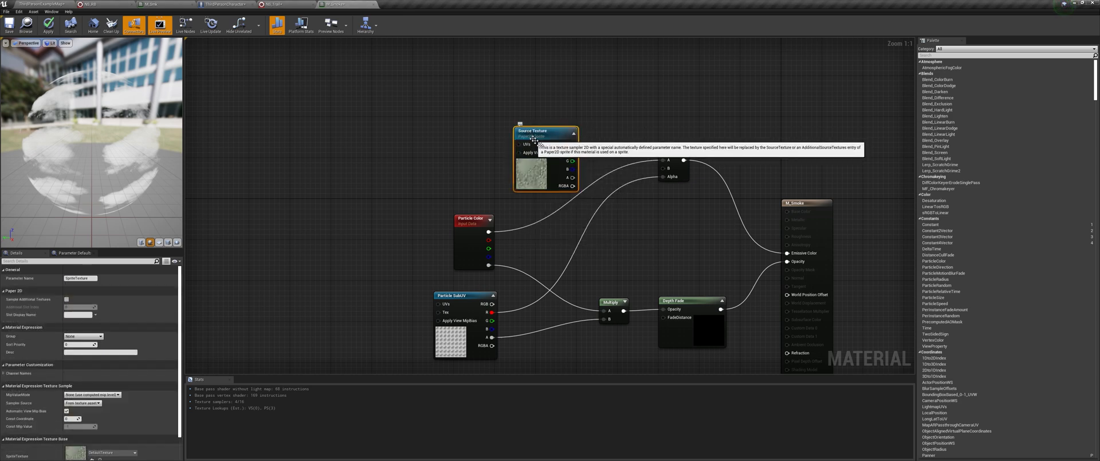
{"action": "left_click_drag", "start_coordinate": [546, 144], "coordinate": [532, 134]}
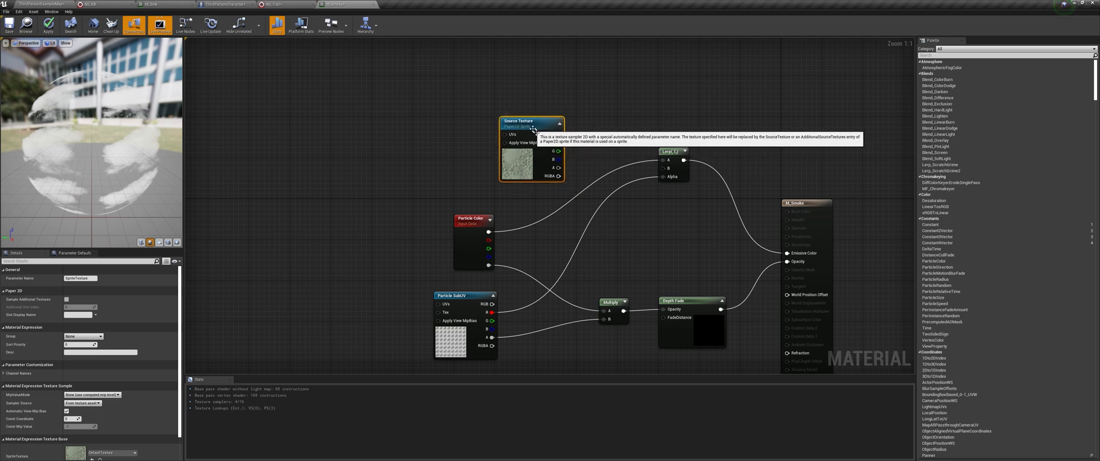
{"action": "scroll", "coordinate": [109, 395], "scroll_direction": "down", "scroll_amount": 2}
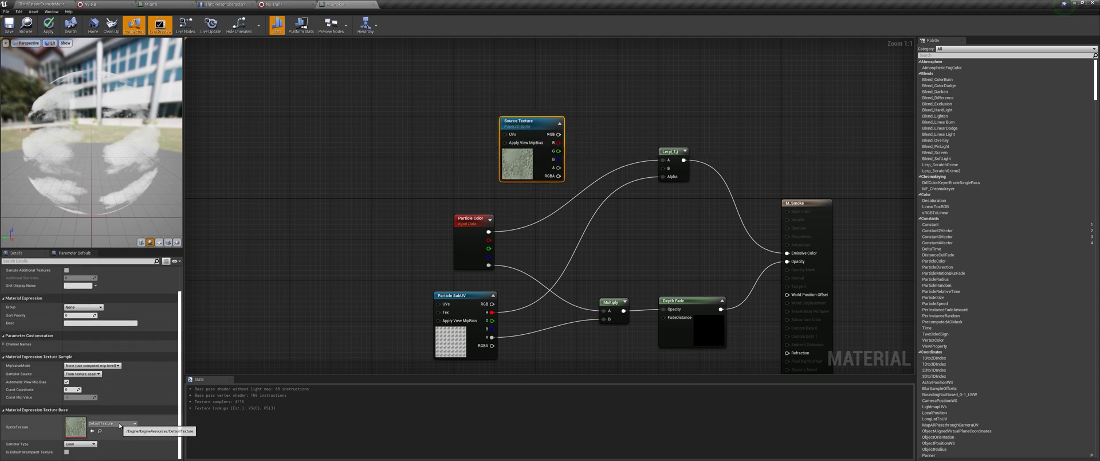
{"action": "left_click", "coordinate": [121, 422]}
{"action": "type", "text": "fire"}
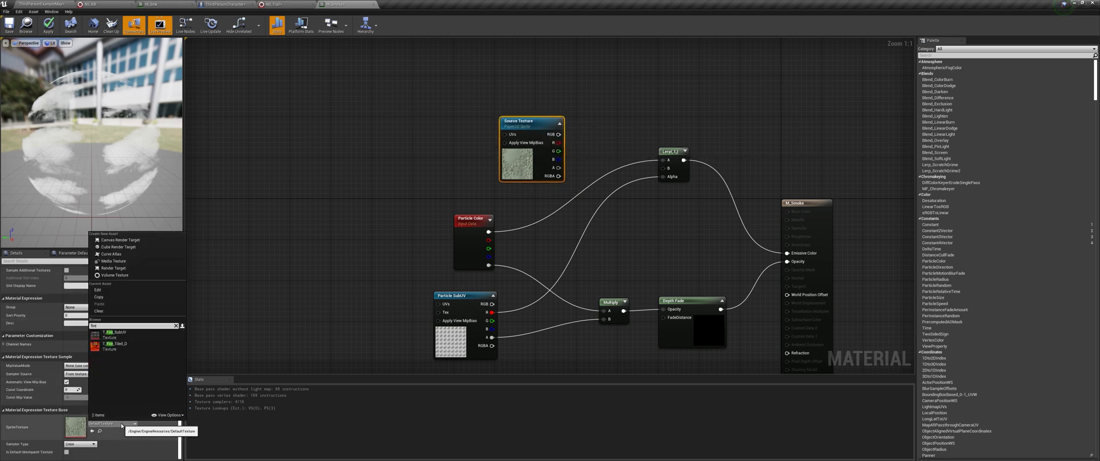
{"action": "left_click", "coordinate": [123, 347]}
{"action": "left_click_drag", "start_coordinate": [559, 134], "coordinate": [665, 168]}
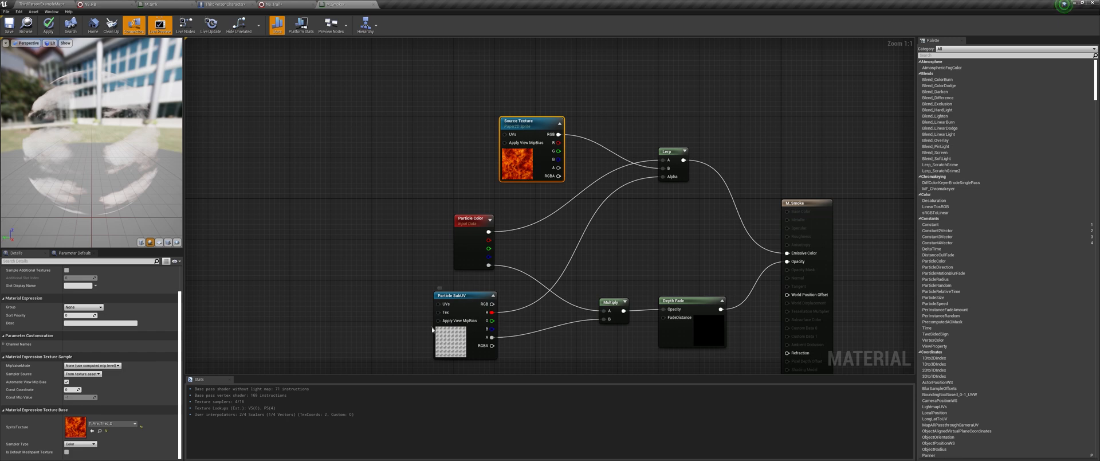
Step: Connect a TexCoord node tiled 8 by 8 to the fire texture's UVs and preview the material on a cube
{"action": "right_click_drag", "start_coordinate": [413, 271], "coordinate": [455, 318]}
{"action": "left_click", "coordinate": [495, 175]}
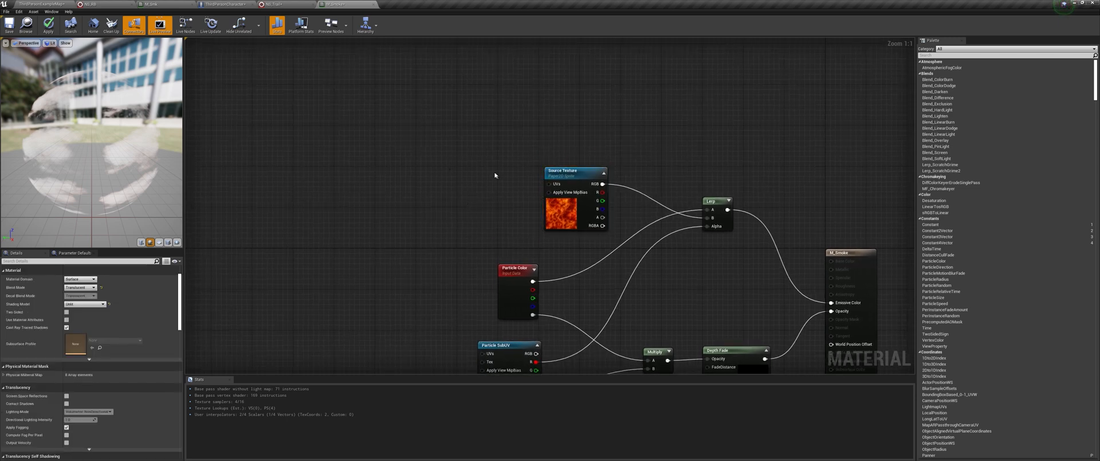
{"action": "left_click", "coordinate": [452, 178]}
{"action": "left_click_drag", "start_coordinate": [463, 184], "coordinate": [551, 185]}
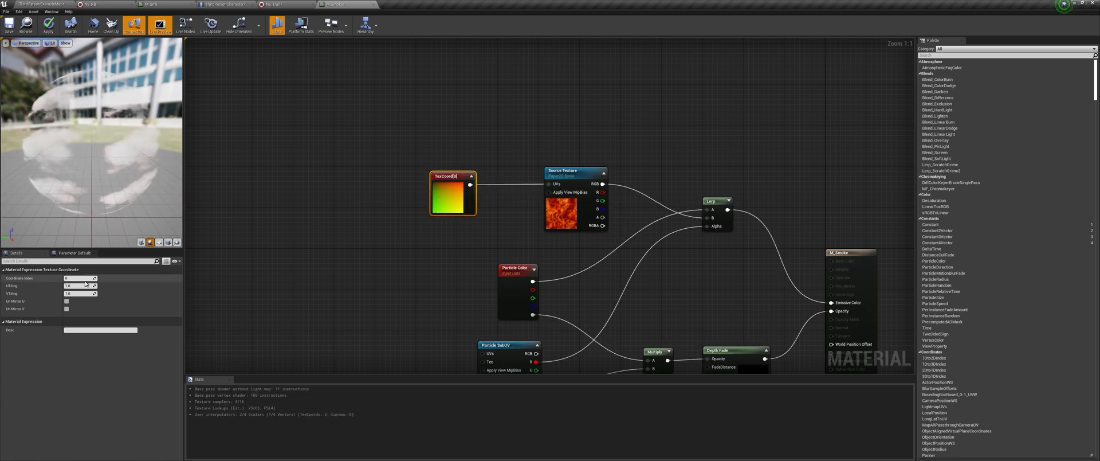
{"action": "type", "text": "8"}
{"action": "key", "text": "Tab"}
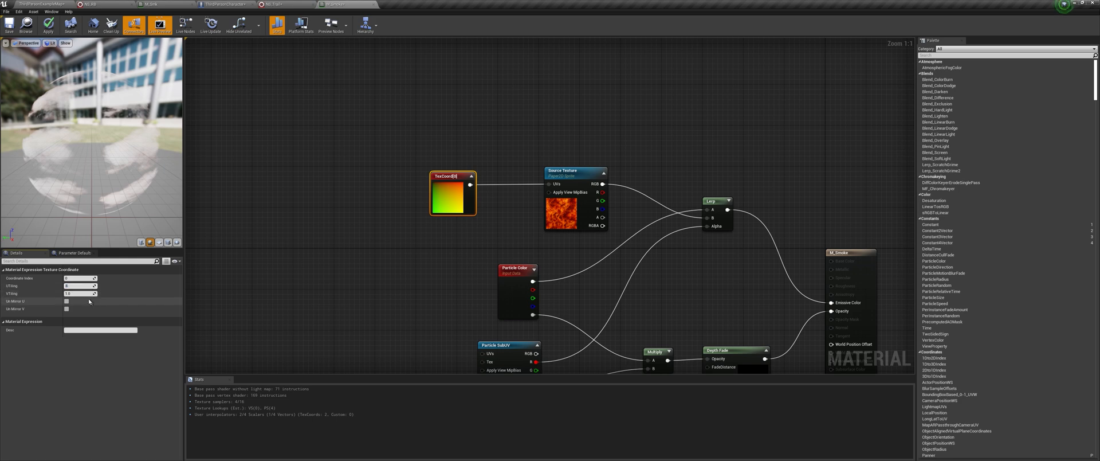
{"action": "type", "text": "8"}
{"action": "key", "text": "Return"}
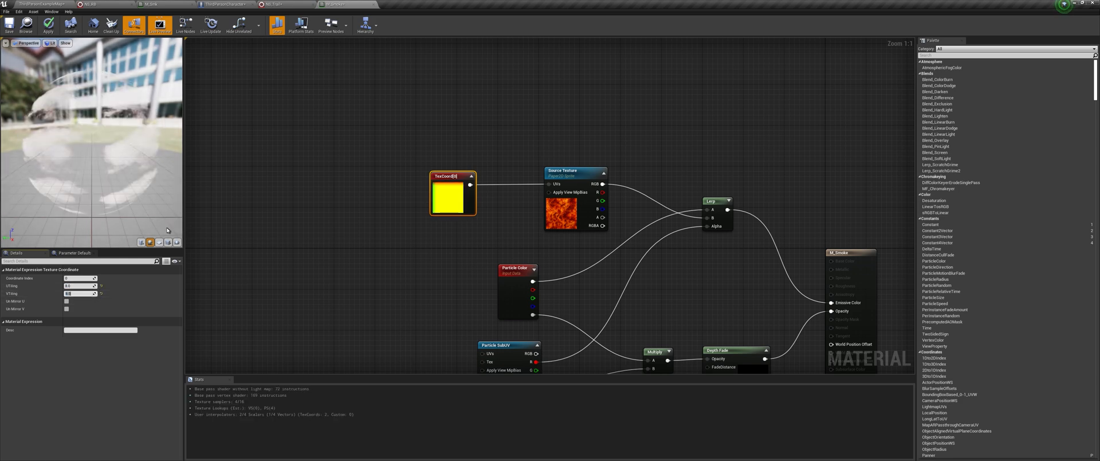
{"action": "left_click", "coordinate": [168, 242]}
{"action": "right_click_drag", "start_coordinate": [492, 203], "coordinate": [438, 158]}
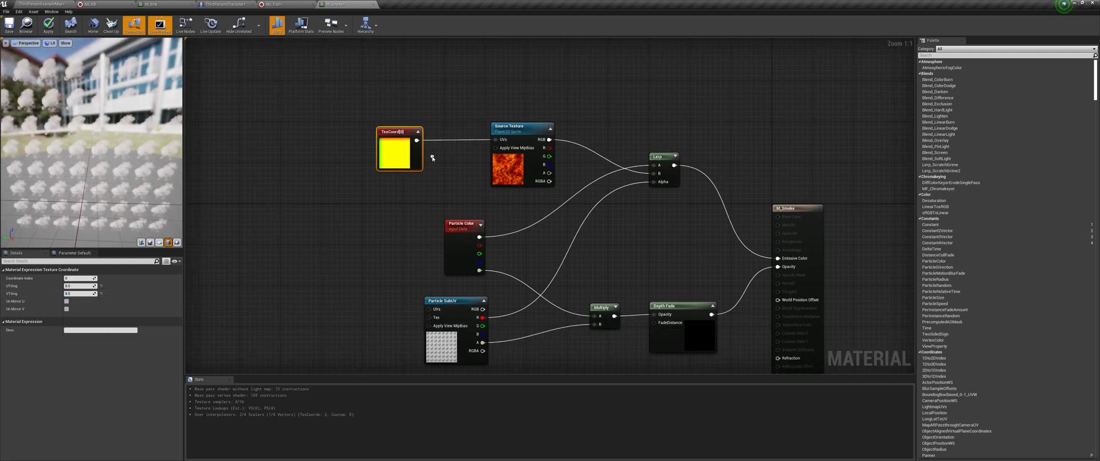
Step: Test the fire texture wired directly into Emissive Color, inspect the preview, and reconnect the Lerp output
{"action": "left_click_drag", "start_coordinate": [549, 139], "coordinate": [778, 258]}
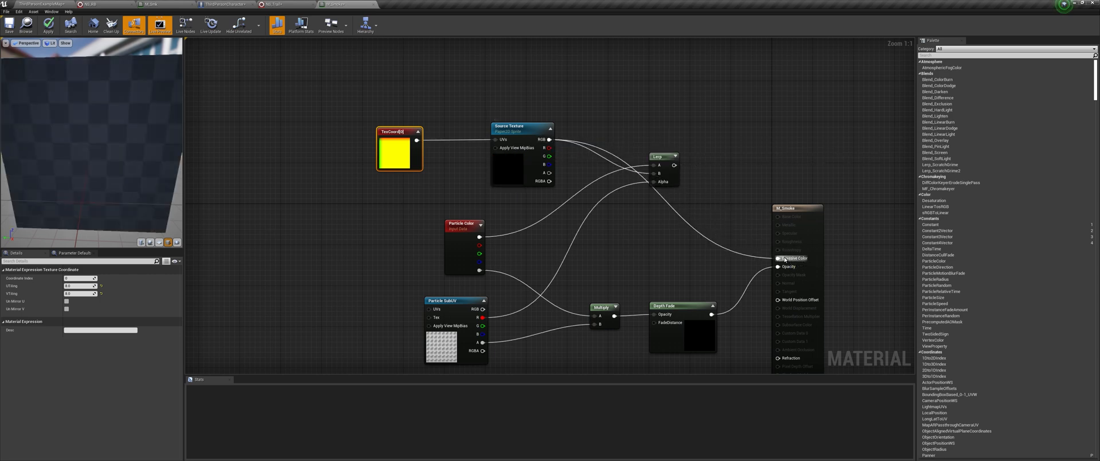
{"action": "left_click_drag", "start_coordinate": [152, 174], "coordinate": [93, 125]}
{"action": "left_click_drag", "start_coordinate": [89, 93], "coordinate": [172, 103]}
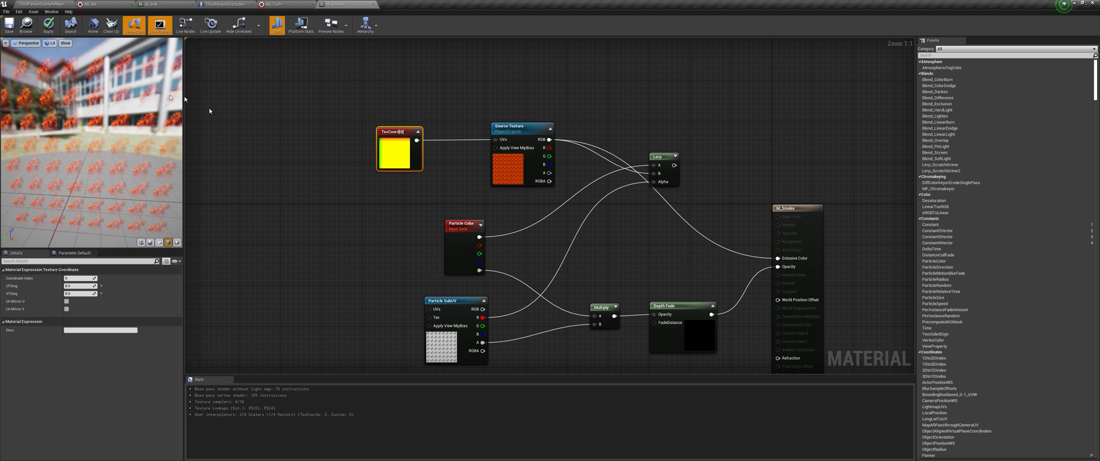
{"action": "left_click_drag", "start_coordinate": [132, 172], "coordinate": [112, 152]}
{"action": "left_click_drag", "start_coordinate": [675, 165], "coordinate": [777, 257]}
{"action": "scroll", "coordinate": [730, 282], "scroll_direction": "down", "scroll_amount": 2}
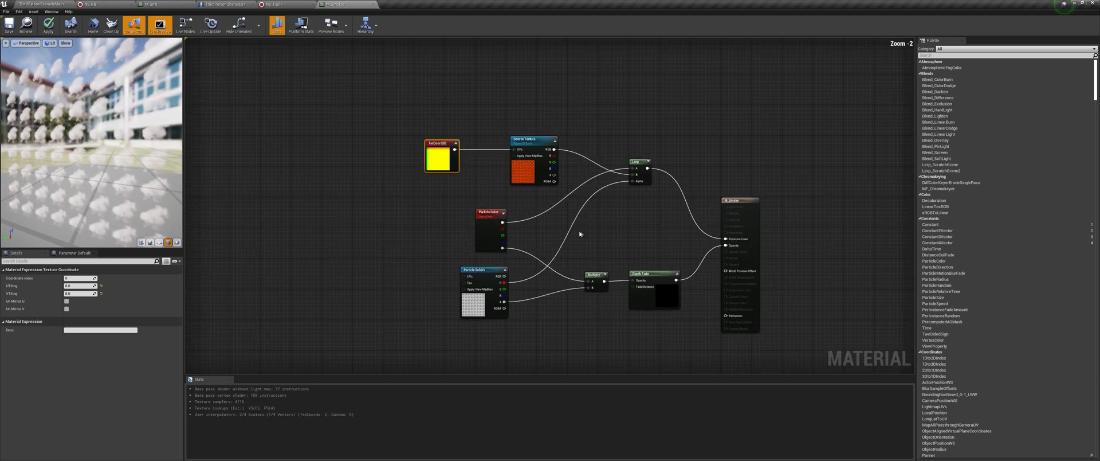
Step: Apply the M_Smoke material changes and create a material instance from M_Smoke in the Youtube folder
{"action": "left_click", "coordinate": [51, 32]}
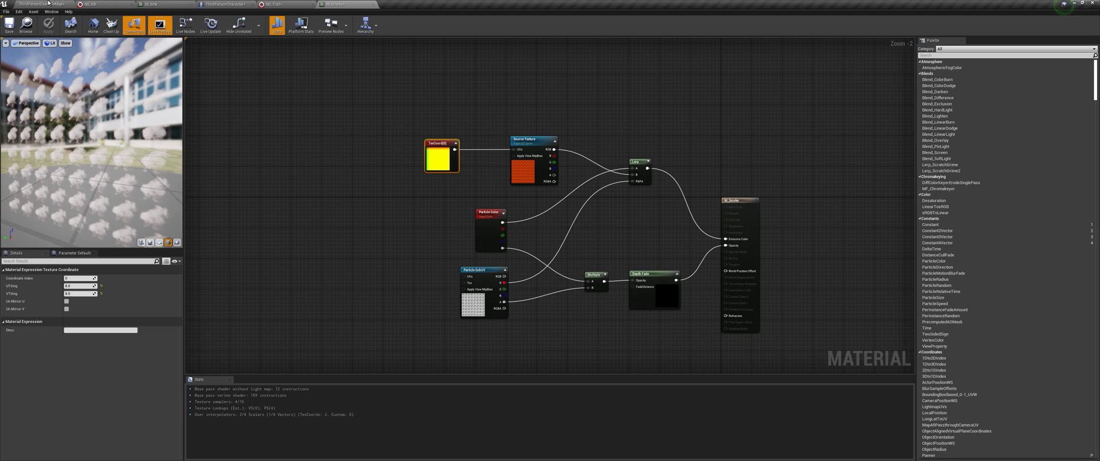
{"action": "left_click", "coordinate": [48, 4]}
{"action": "right_click", "coordinate": [263, 353]}
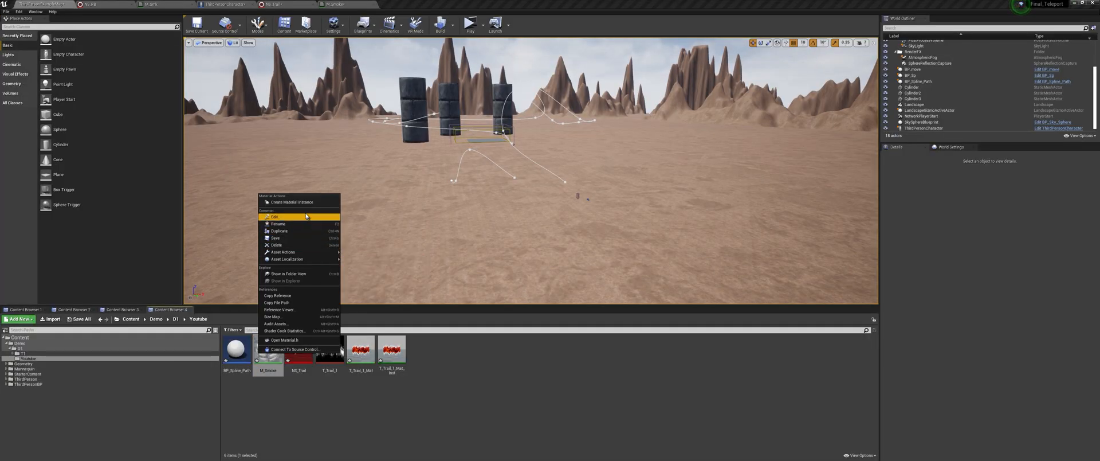
{"action": "left_click", "coordinate": [292, 203]}
Step: Open NS_Trail and add an OmnidirectionalBurst emitter, showing engine content in the emitter picker to find it
{"action": "double_click", "coordinate": [322, 356]}
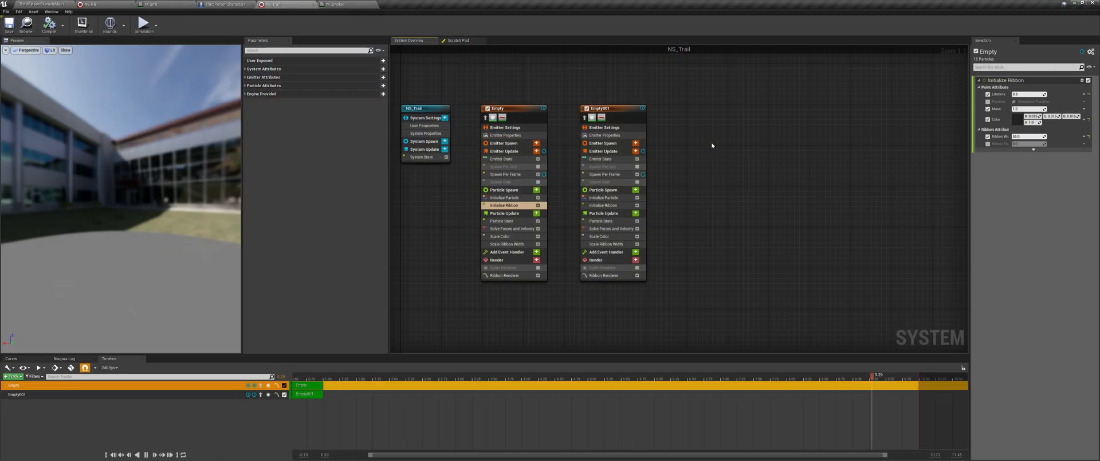
{"action": "right_click", "coordinate": [698, 134]}
{"action": "mouse_move", "coordinate": [721, 141]}
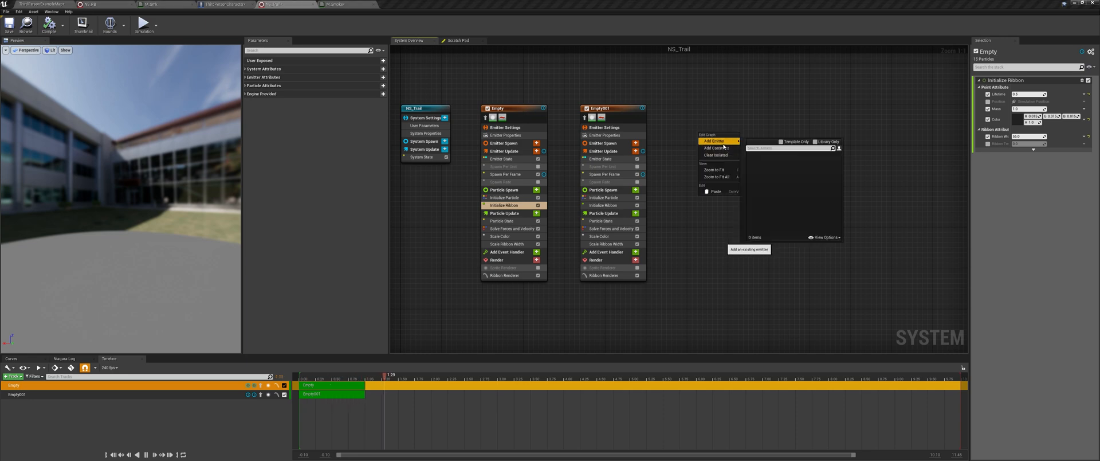
{"action": "left_click", "coordinate": [832, 237]}
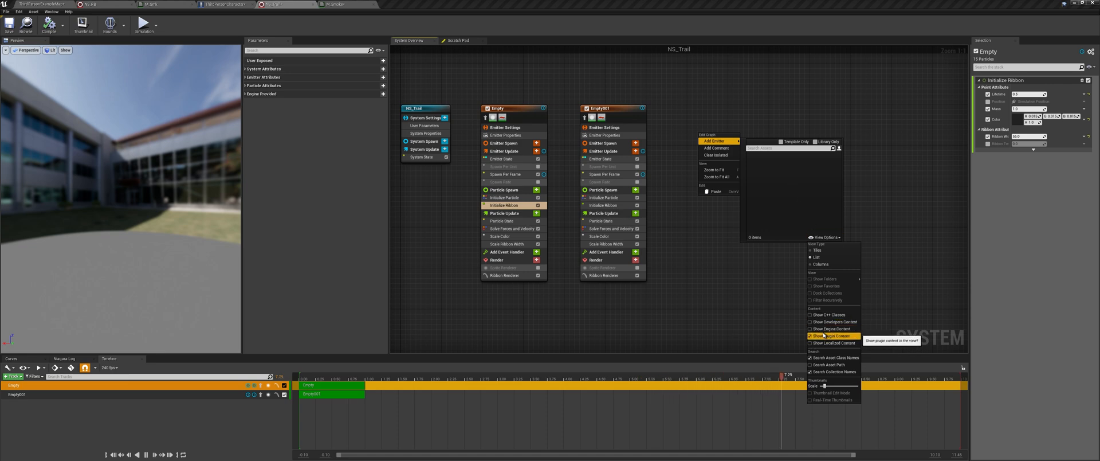
{"action": "left_click", "coordinate": [811, 330]}
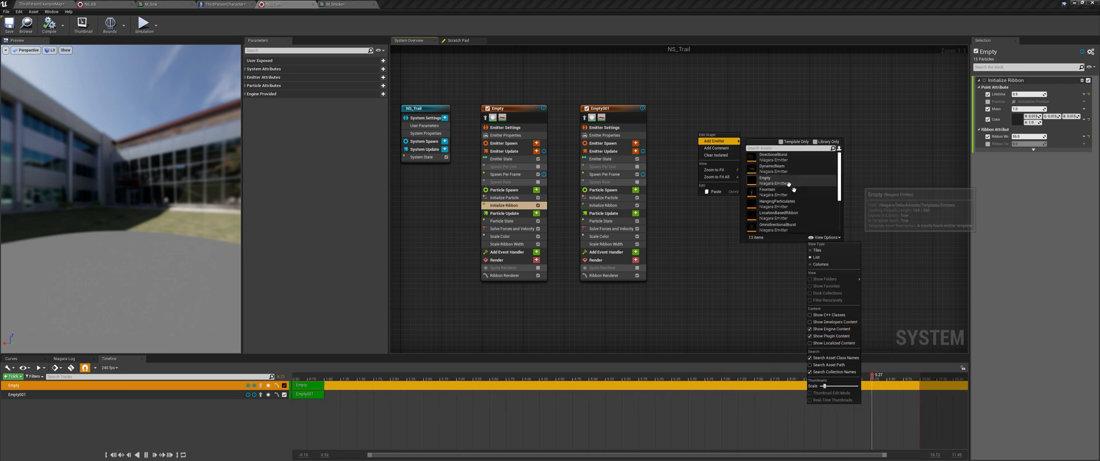
{"action": "scroll", "coordinate": [788, 195], "scroll_direction": "down", "scroll_amount": 1}
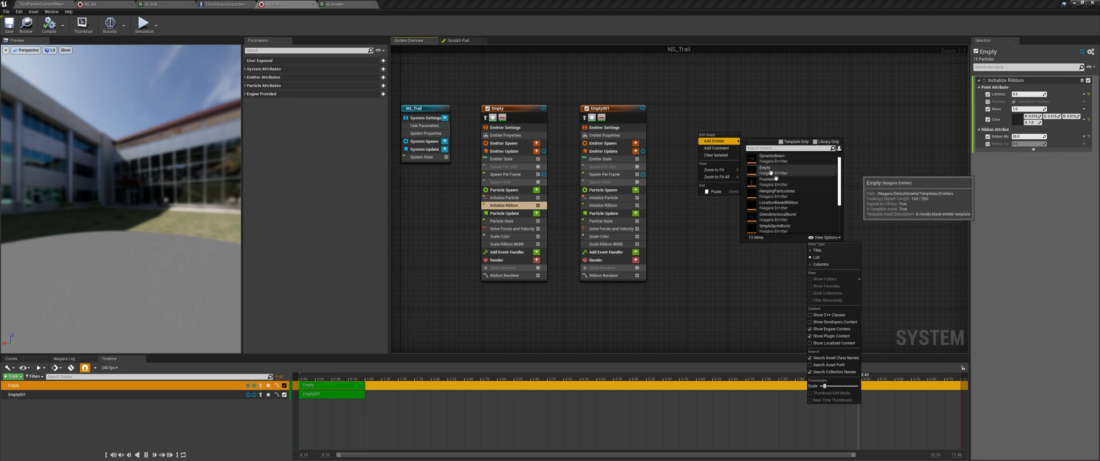
{"action": "left_click", "coordinate": [779, 217]}
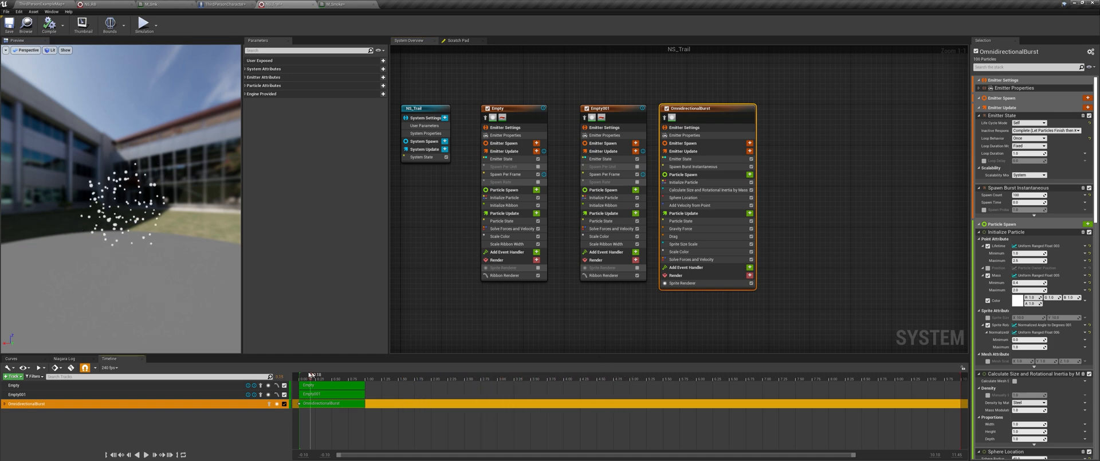
Step: Limit timeline playback to the burst's duration and set the OmnidirectionalBurst Gravity Force Z to a positive, upward value
{"action": "left_click_drag", "start_coordinate": [312, 375], "coordinate": [334, 379]}
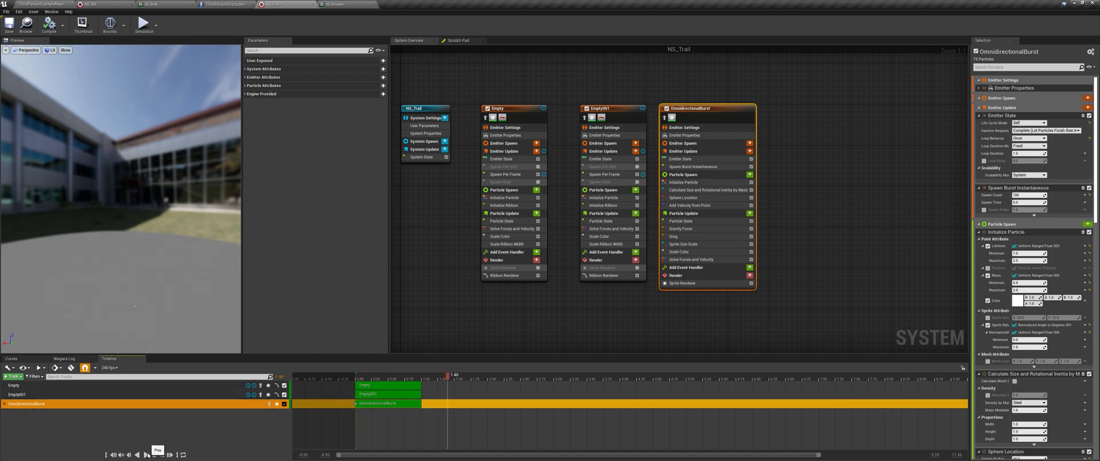
{"action": "right_click_drag", "start_coordinate": [816, 211], "coordinate": [692, 196]}
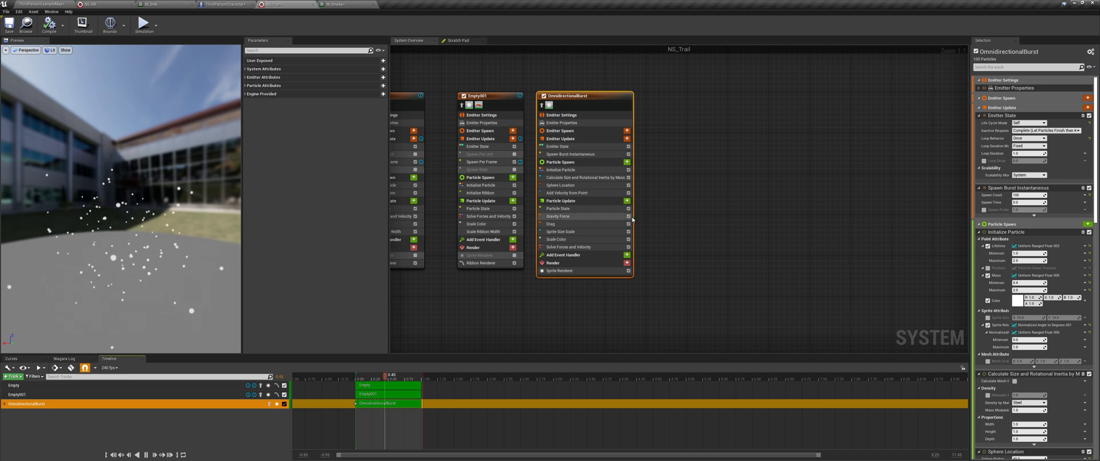
{"action": "left_click", "coordinate": [567, 216]}
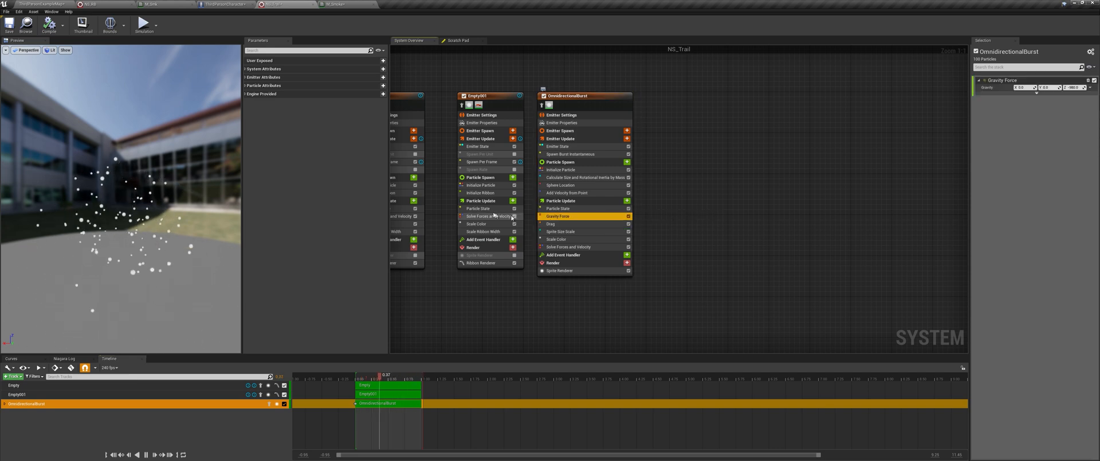
{"action": "left_click", "coordinate": [1075, 87]}
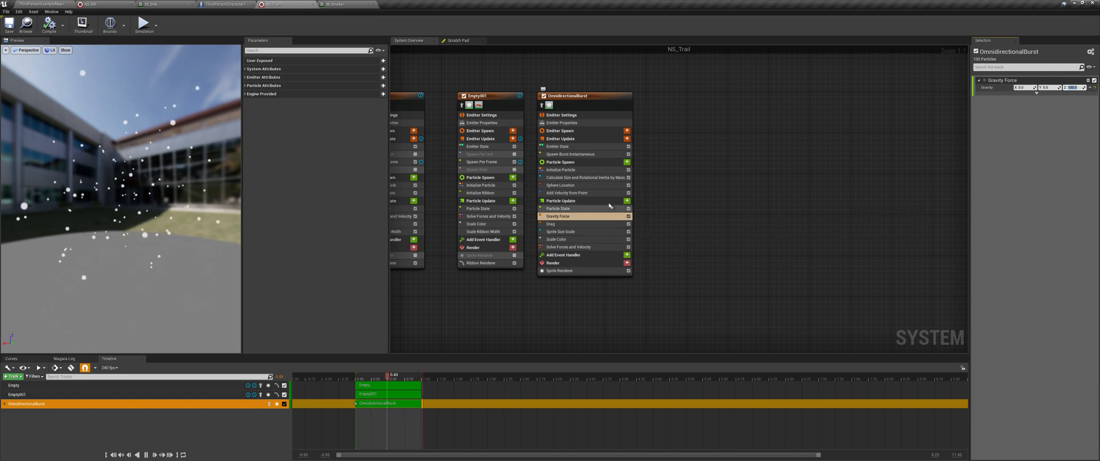
Step: Set the OmnidirectionalBurst Sprite Renderer's Sub Image Size to 8 by 8
{"action": "left_click", "coordinate": [574, 270]}
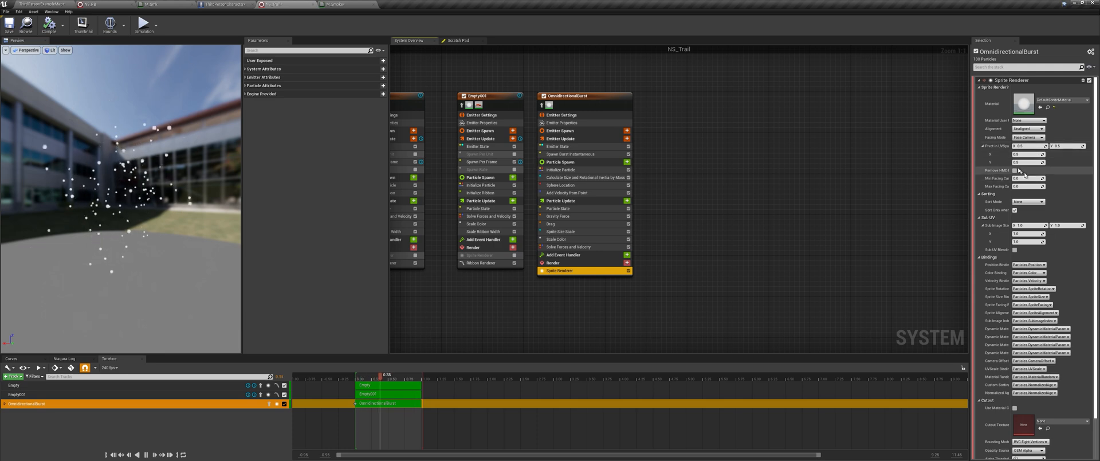
{"action": "type", "text": "8"}
{"action": "left_click", "coordinate": [1030, 241]}
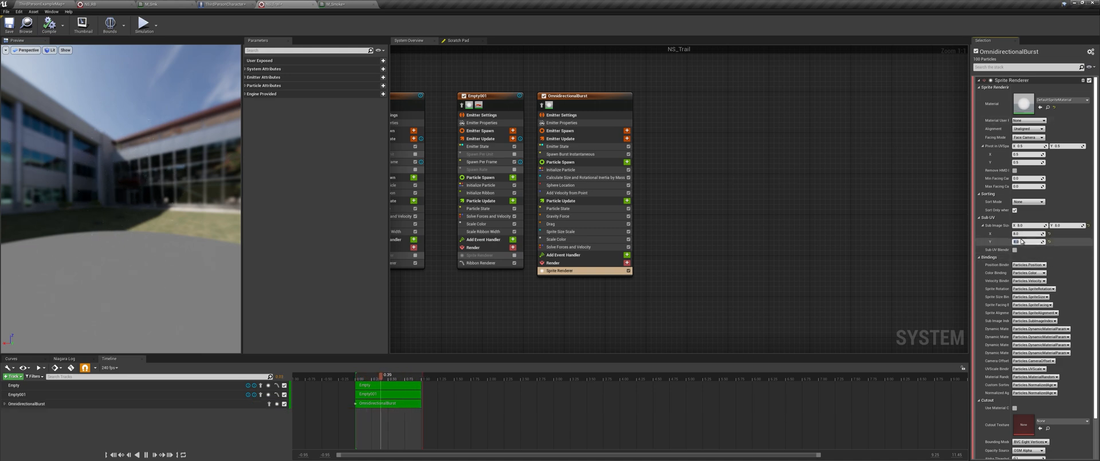
Step: Assign the M_Smoke_Inst material instance to the OmnidirectionalBurst Sprite Renderer
{"action": "left_click", "coordinate": [54, 4]}
{"action": "left_click_drag", "start_coordinate": [300, 349], "coordinate": [309, 347]}
{"action": "left_click", "coordinate": [294, 357]}
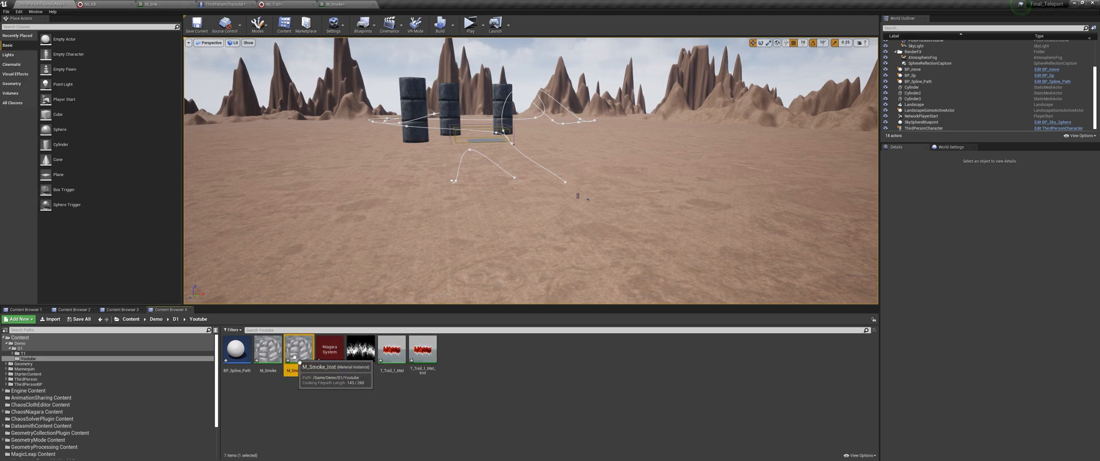
{"action": "left_click", "coordinate": [303, 4]}
{"action": "left_click", "coordinate": [1041, 107]}
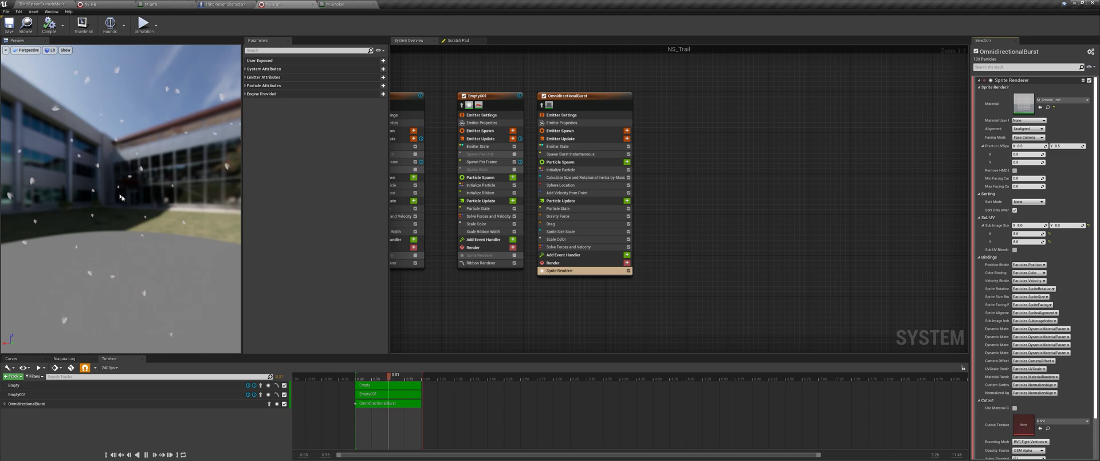
Step: Add a Sub UVAnimation module to the OmnidirectionalBurst Particle Update stage and set its number of frames
{"action": "left_click", "coordinate": [584, 201]}
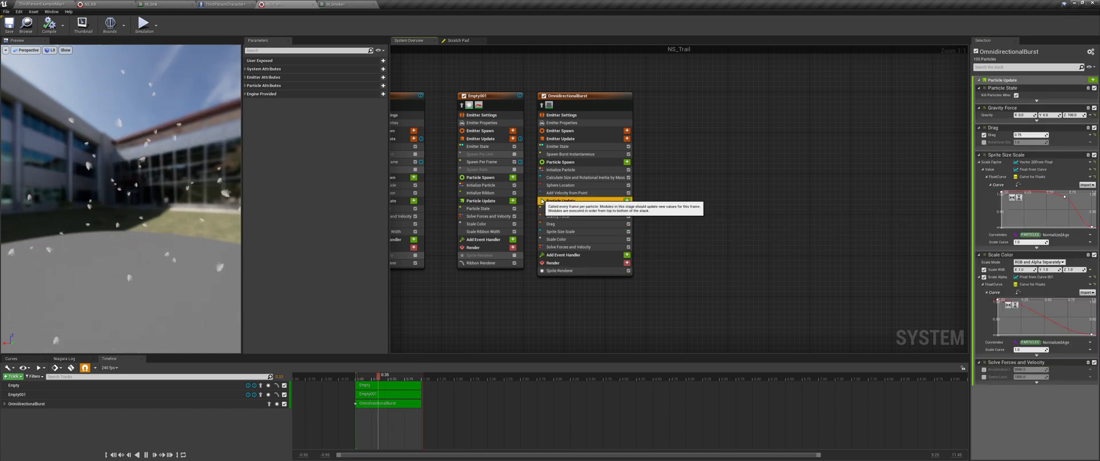
{"action": "left_click", "coordinate": [627, 201]}
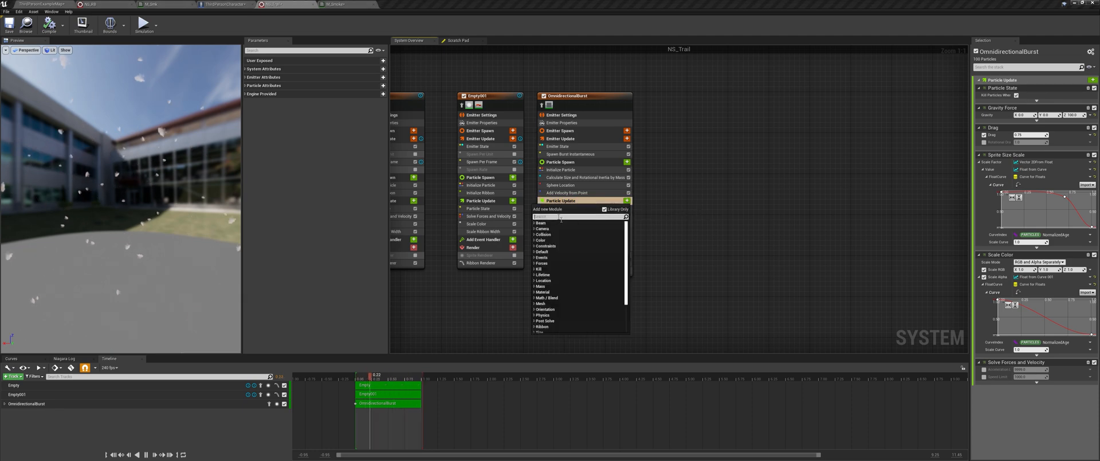
{"action": "type", "text": "sub"}
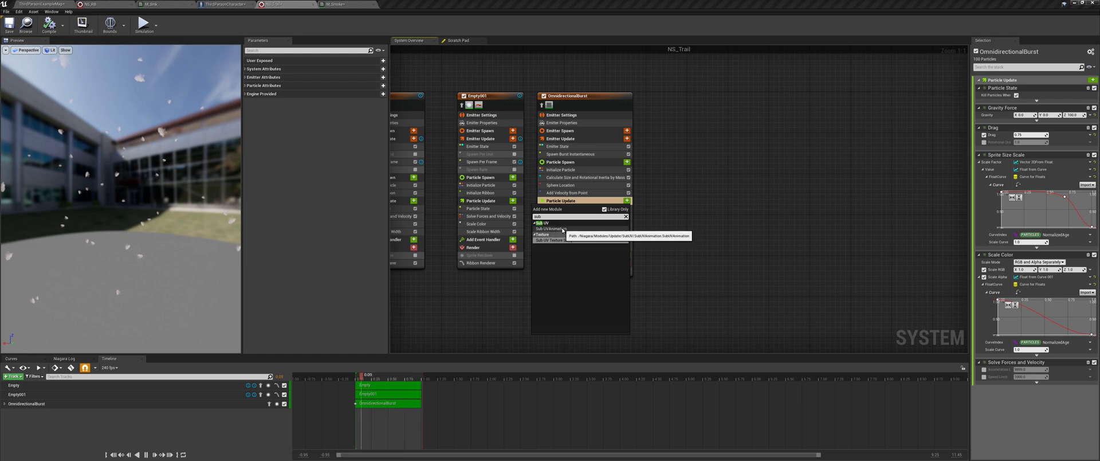
{"action": "left_click", "coordinate": [562, 229]}
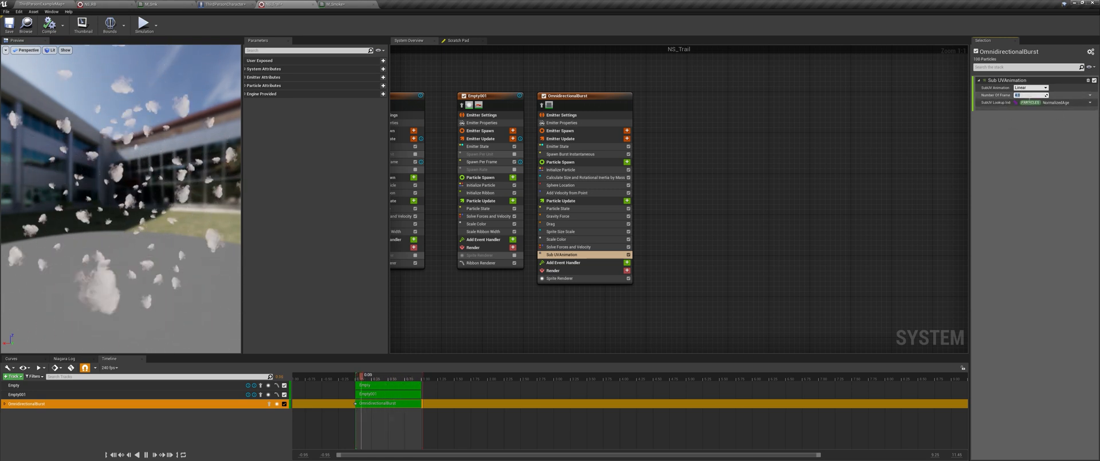
{"action": "left_click", "coordinate": [1028, 96]}
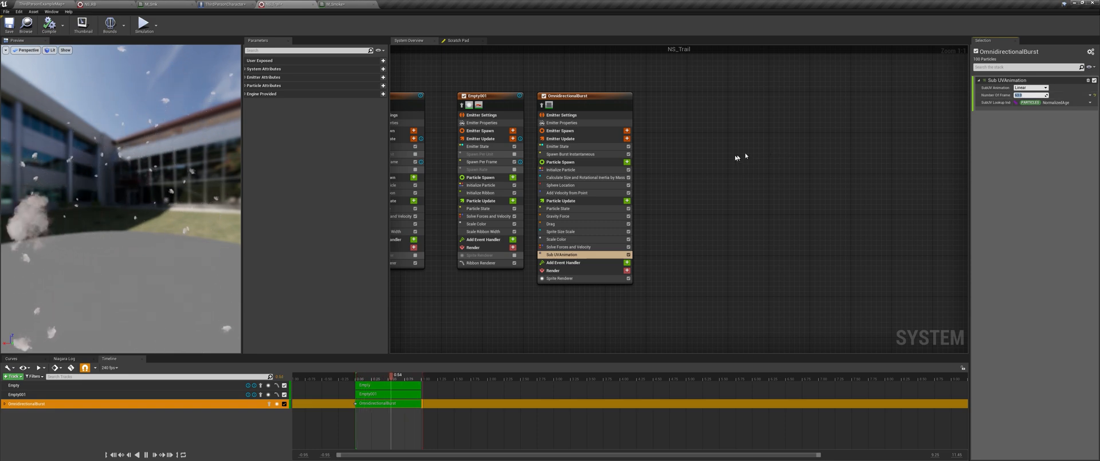
{"action": "left_click_drag", "start_coordinate": [143, 200], "coordinate": [98, 201]}
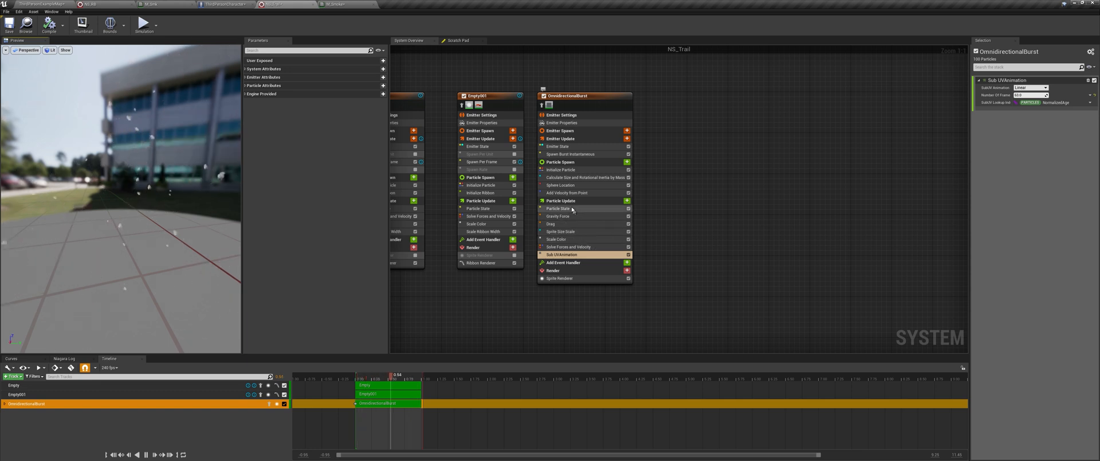
Step: Drive the OmnidirectionalBurst initial Sprite Size with Vector 2D from Float at 500 and disable Calculate Size and Rotational Inertia by Mass
{"action": "left_click", "coordinate": [596, 169]}
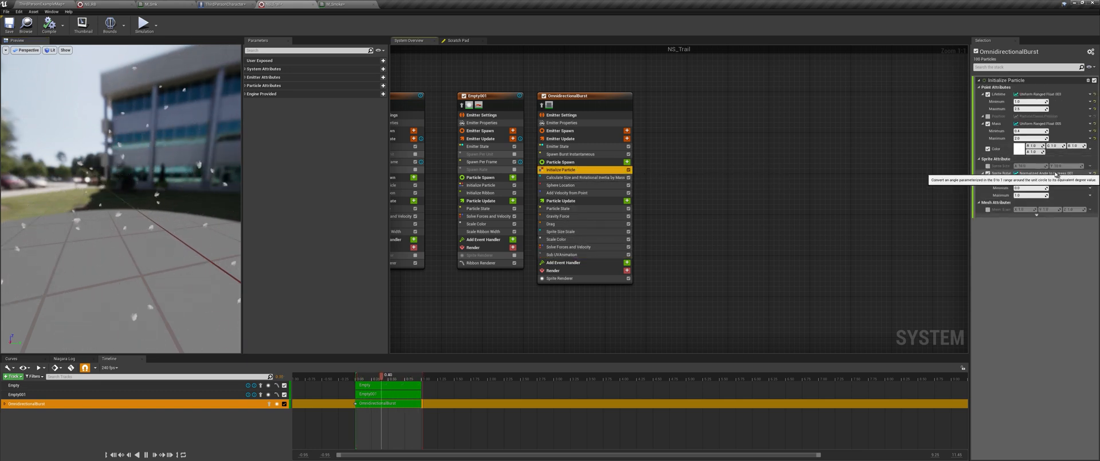
{"action": "left_click", "coordinate": [988, 166]}
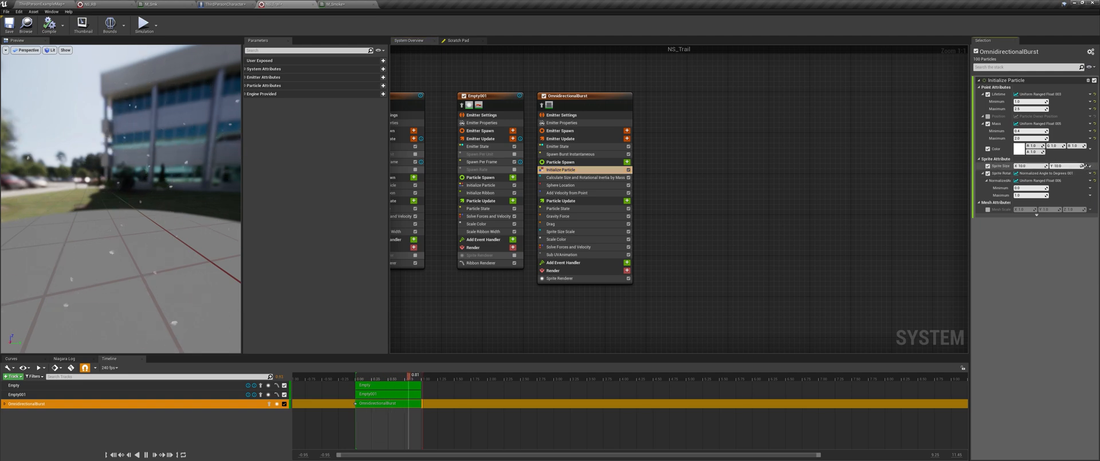
{"action": "left_click", "coordinate": [1091, 167]}
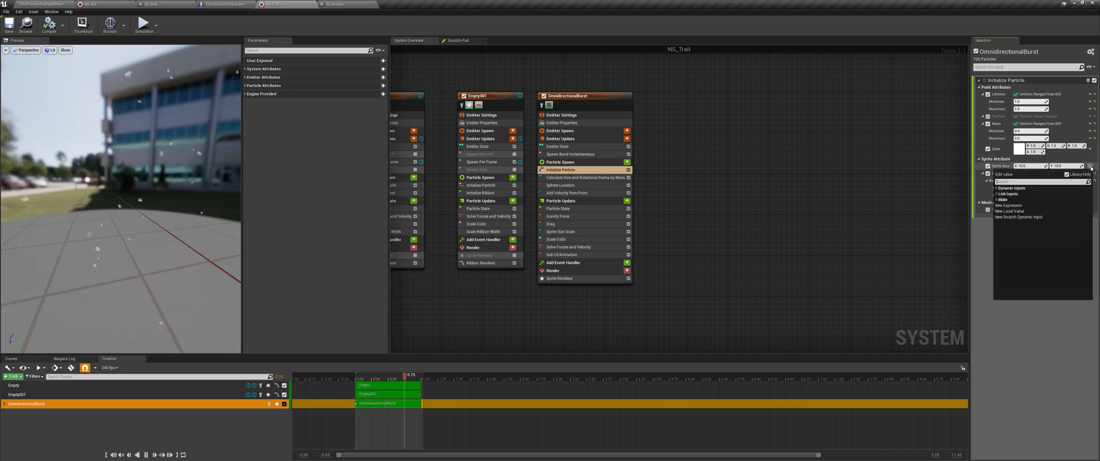
{"action": "type", "text": "float"}
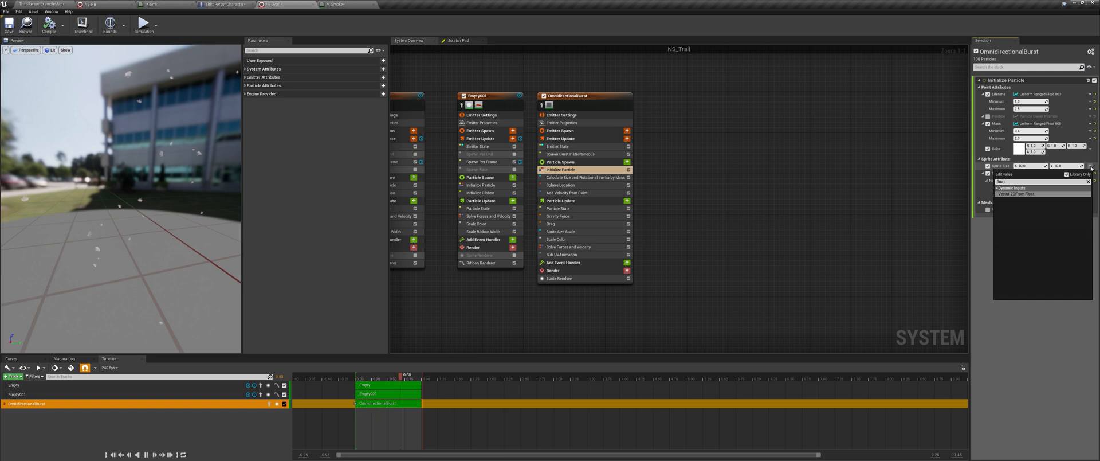
{"action": "key", "text": "Return"}
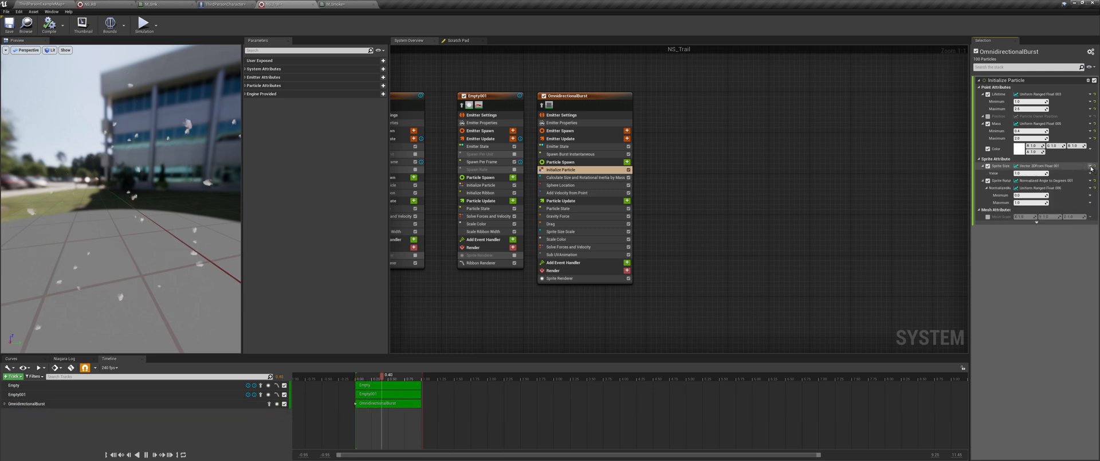
{"action": "left_click", "coordinate": [1028, 172]}
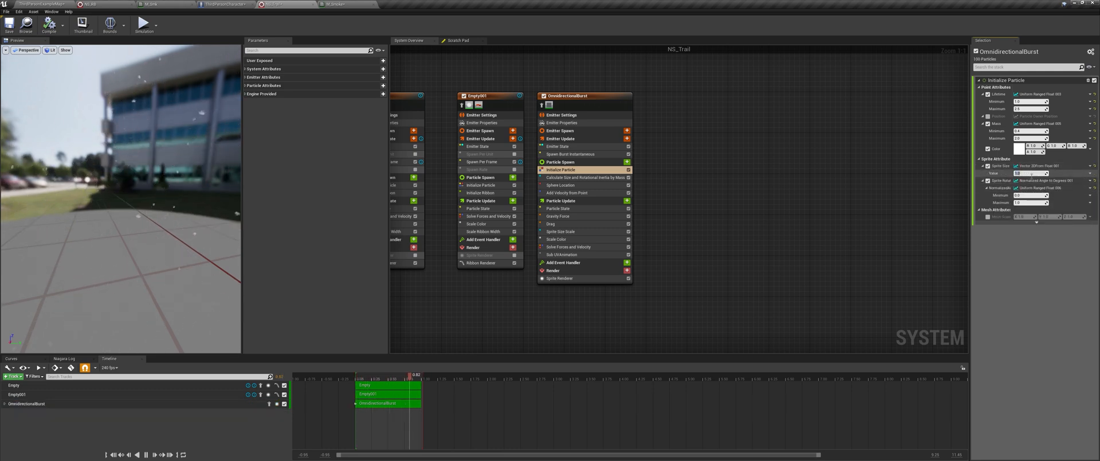
{"action": "type", "text": "500.0"}
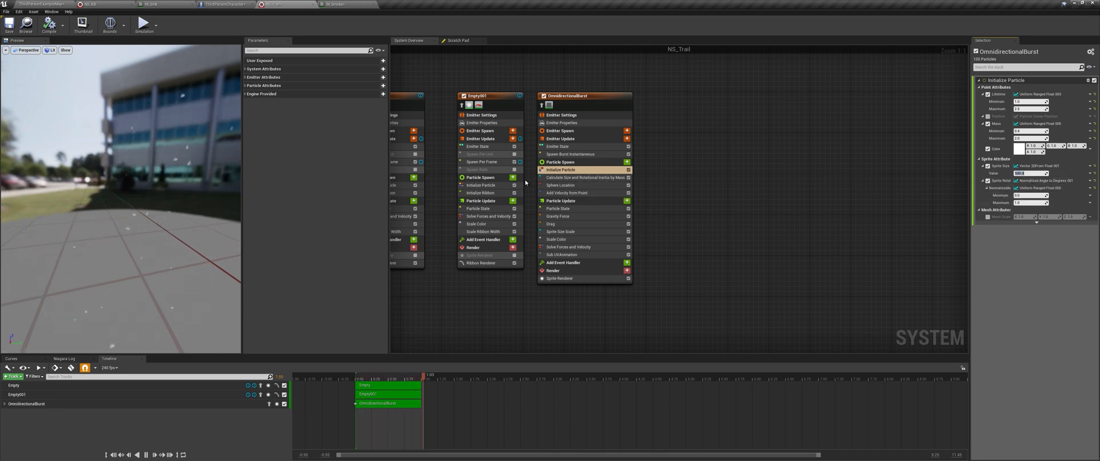
{"action": "left_click", "coordinate": [552, 178]}
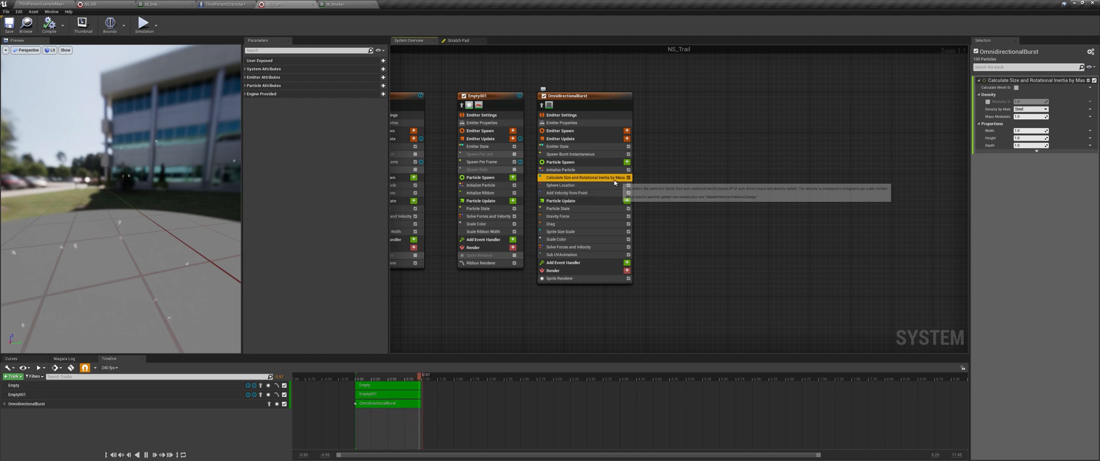
{"action": "left_click", "coordinate": [629, 178]}
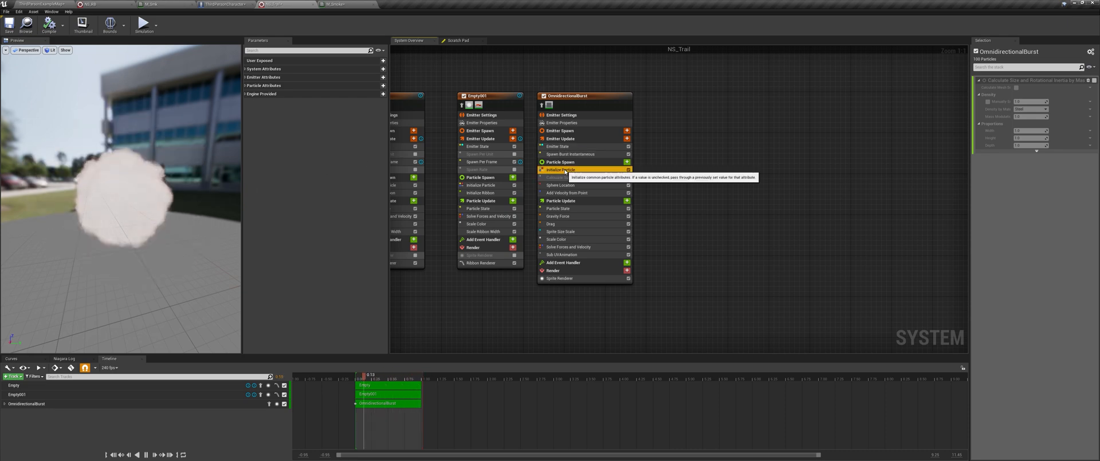
Step: Set the OmnidirectionalBurst initial particle color to black
{"action": "left_click", "coordinate": [562, 170]}
{"action": "left_click", "coordinate": [1020, 150]}
{"action": "left_click_drag", "start_coordinate": [976, 182], "coordinate": [980, 241]}
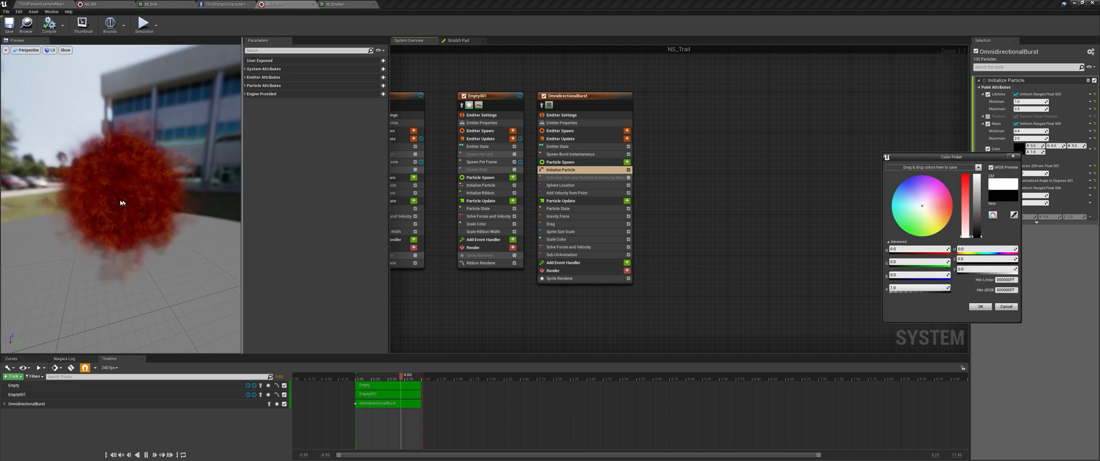
{"action": "mouse_move", "coordinate": [139, 222]}
{"action": "left_mouse_down"}
{"action": "mouse_move", "coordinate": [138, 252]}
{"action": "mouse_move", "coordinate": [136, 223]}
{"action": "left_mouse_up"}
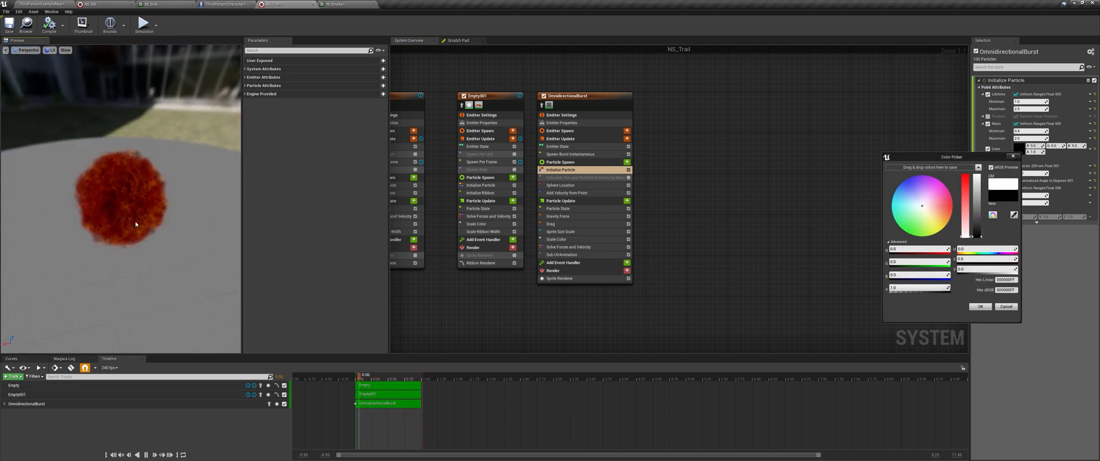
{"action": "left_click", "coordinate": [980, 306]}
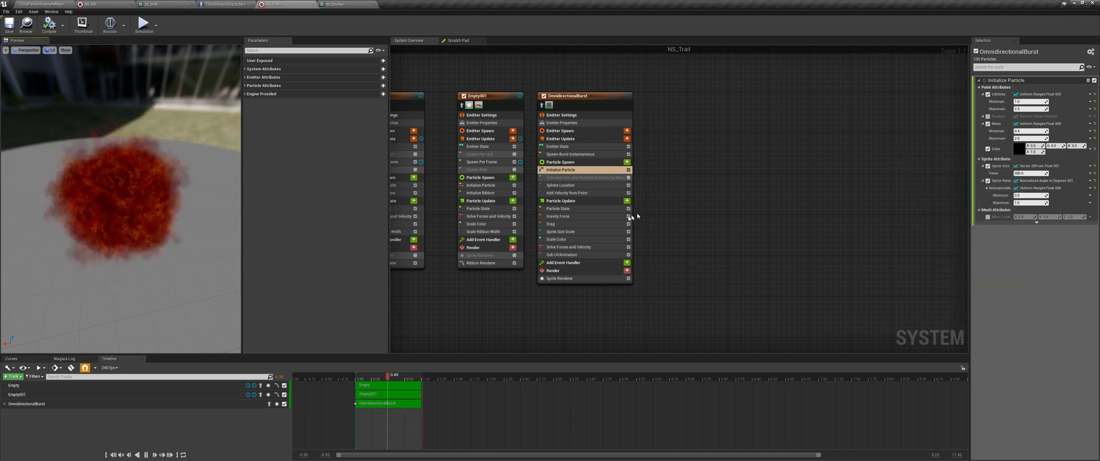
Step: Reduce the OmnidirectionalBurst initial Sprite Size value to 300
{"action": "left_click", "coordinate": [570, 232]}
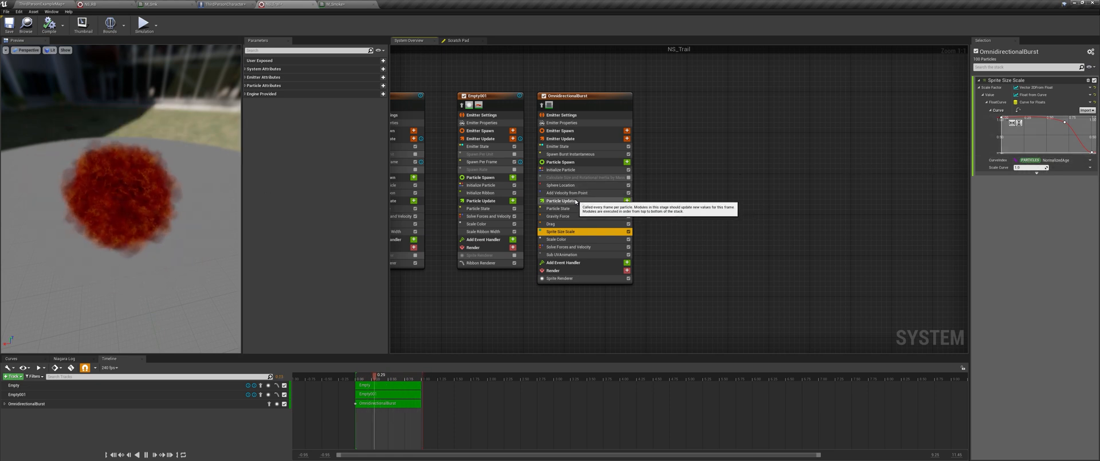
{"action": "left_click", "coordinate": [557, 169]}
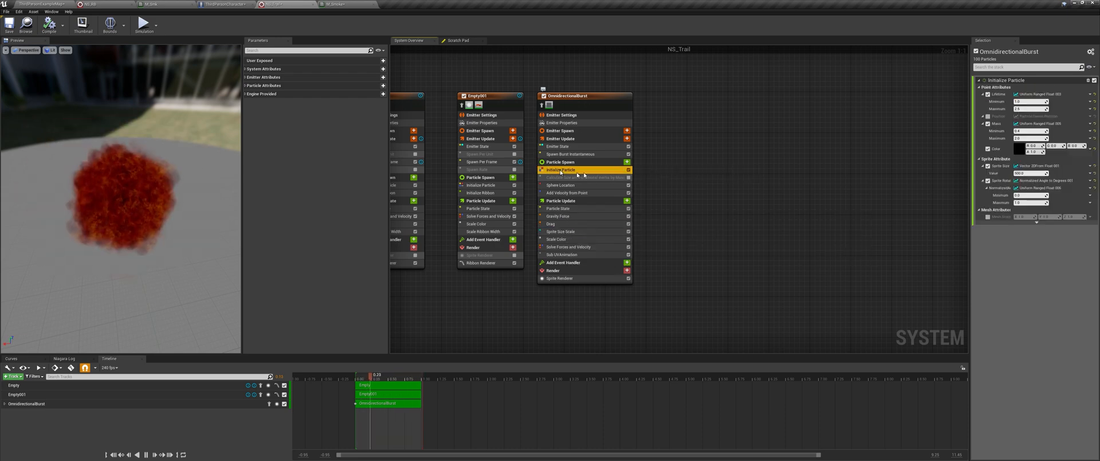
{"action": "left_click", "coordinate": [1035, 174]}
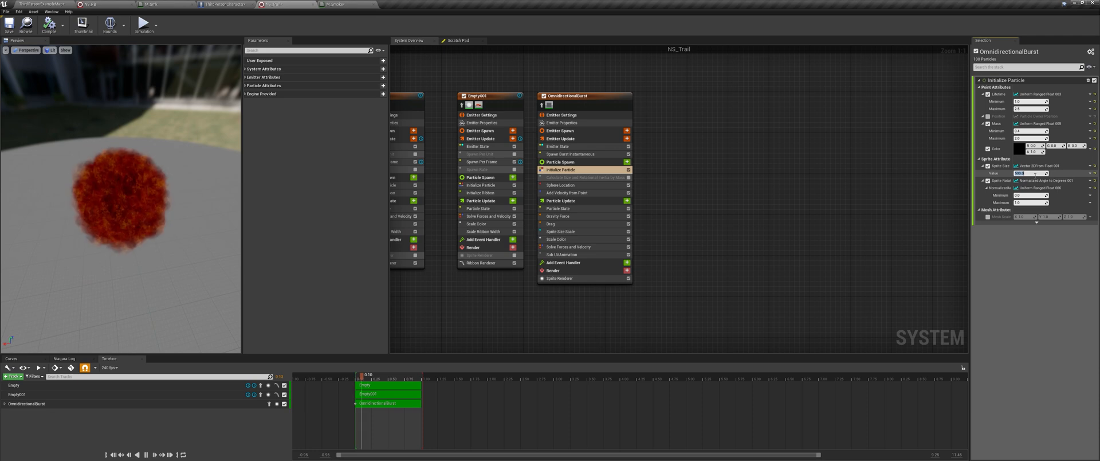
{"action": "type", "text": "300"}
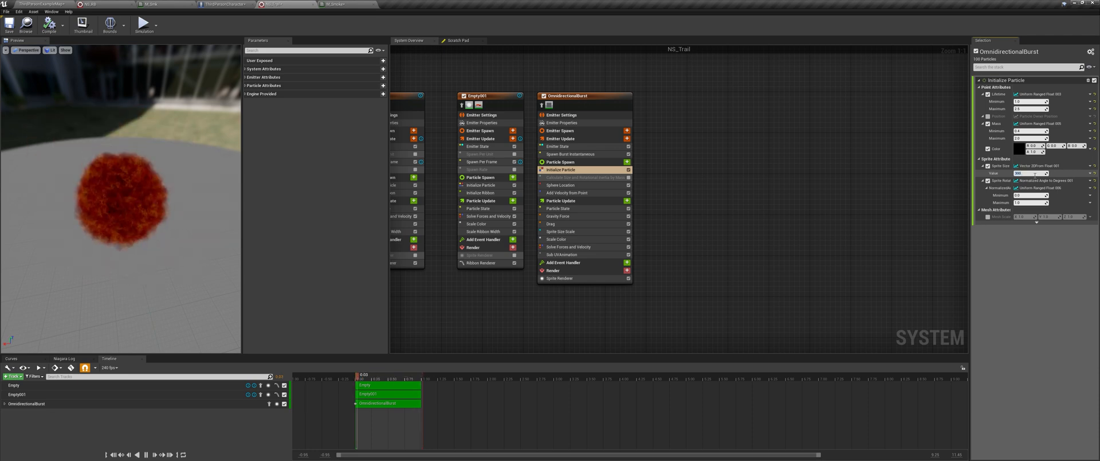
{"action": "key", "text": "Return"}
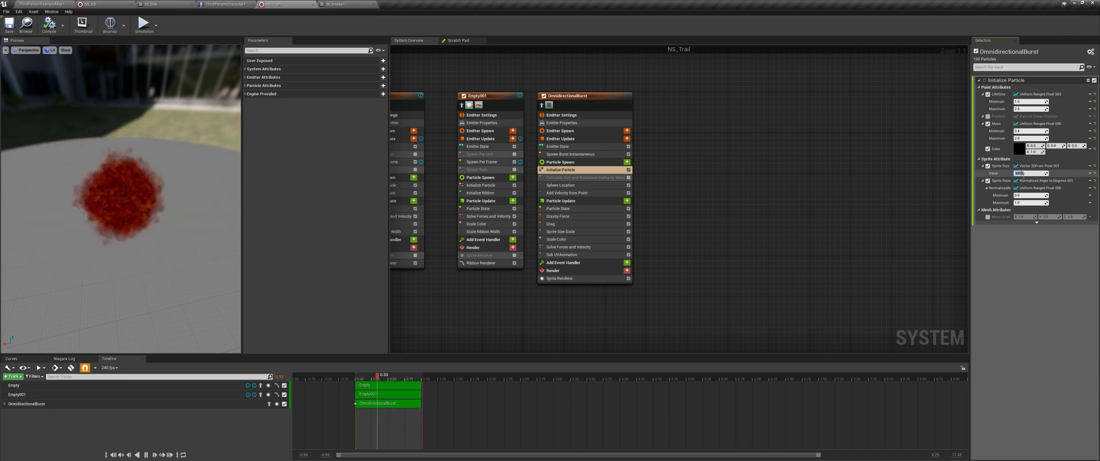
Step: Play the level and move the character forward to check the smoke effect in game
{"action": "left_click", "coordinate": [39, 3]}
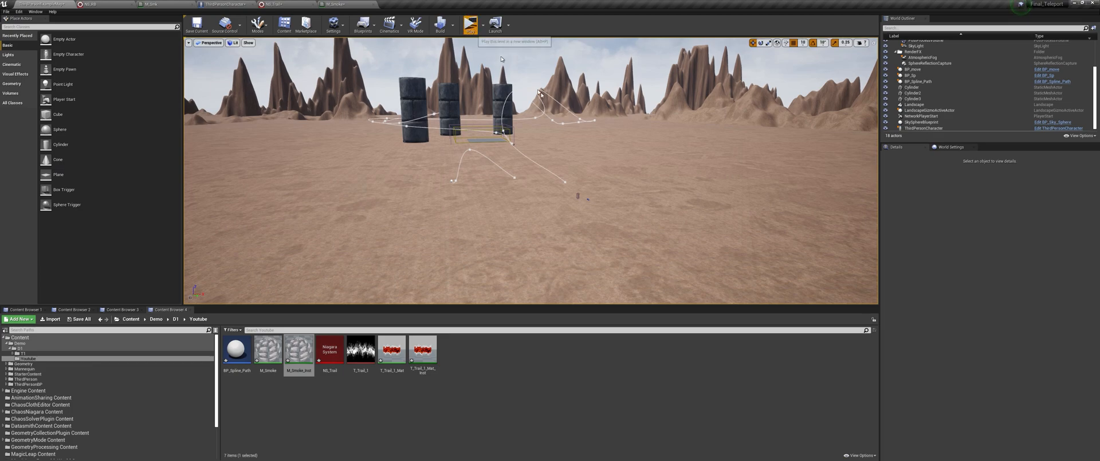
{"action": "left_click", "coordinate": [472, 28]}
{"action": "key", "text": "w"}
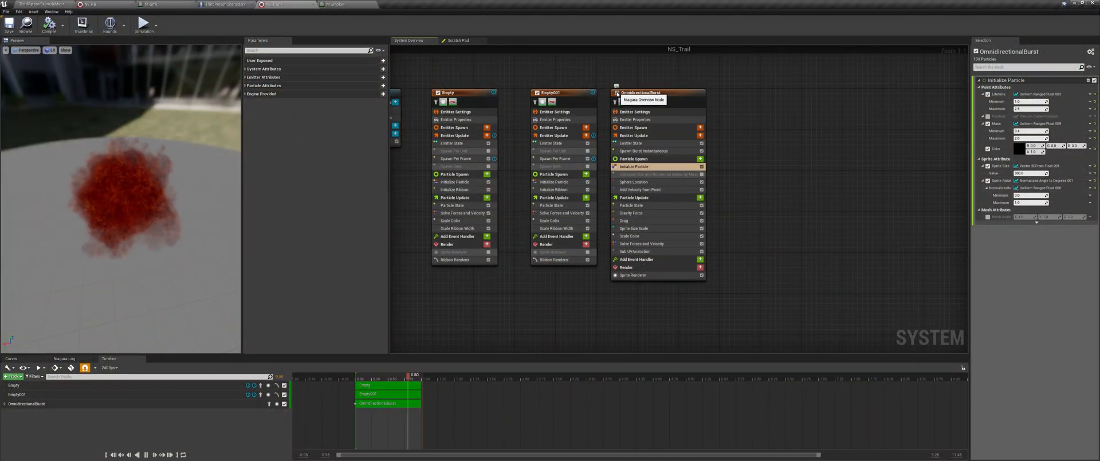
Step: Disable the OmnidirectionalBurst emitter, add a new Empty emitter, and place it beside the existing emitters
{"action": "left_click", "coordinate": [617, 93]}
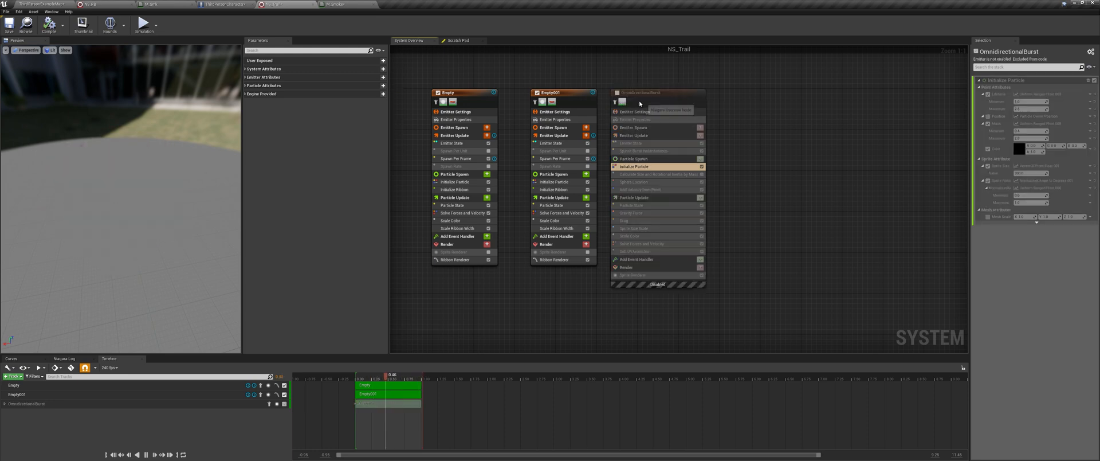
{"action": "right_click_drag", "start_coordinate": [742, 151], "coordinate": [690, 152]}
{"action": "right_click", "coordinate": [676, 125]}
{"action": "mouse_move", "coordinate": [709, 136]}
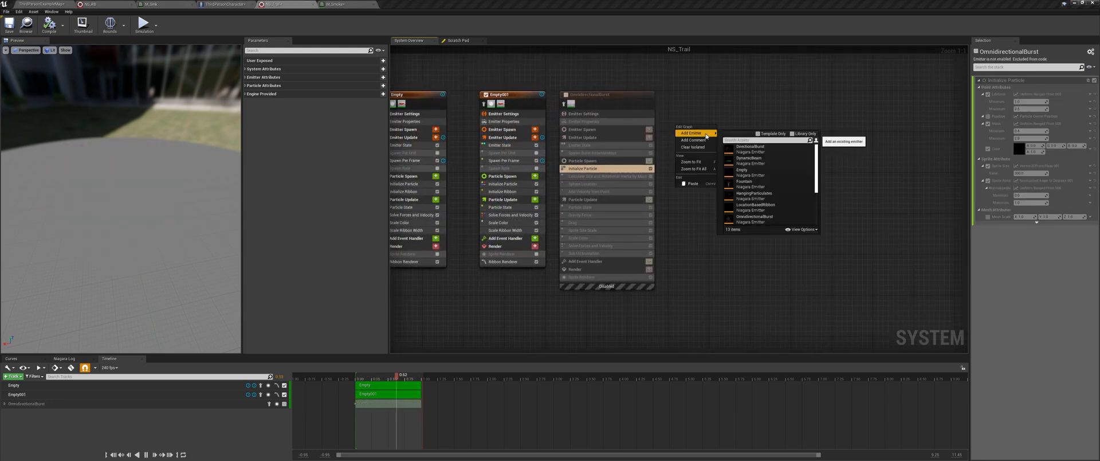
{"action": "left_click", "coordinate": [757, 172]}
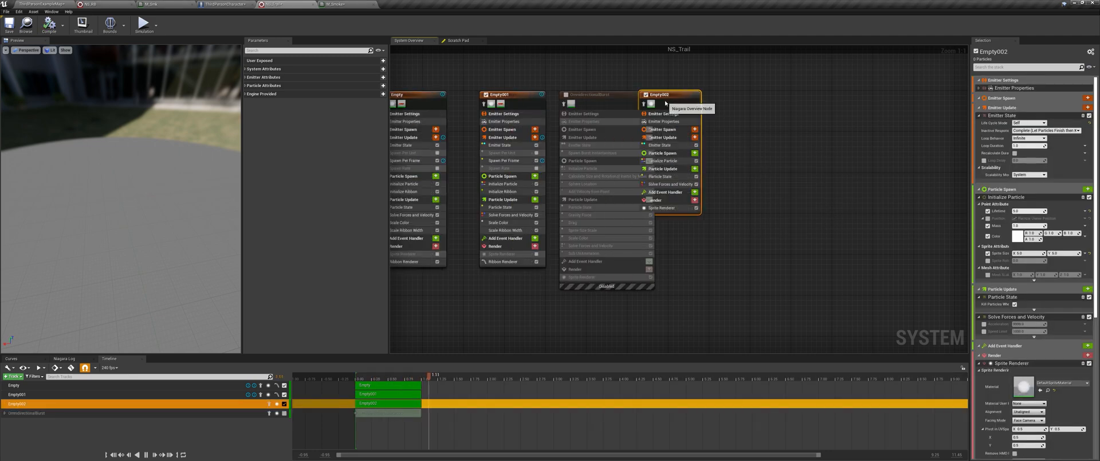
{"action": "left_click_drag", "start_coordinate": [665, 103], "coordinate": [767, 118]}
{"action": "right_click_drag", "start_coordinate": [685, 172], "coordinate": [729, 175]}
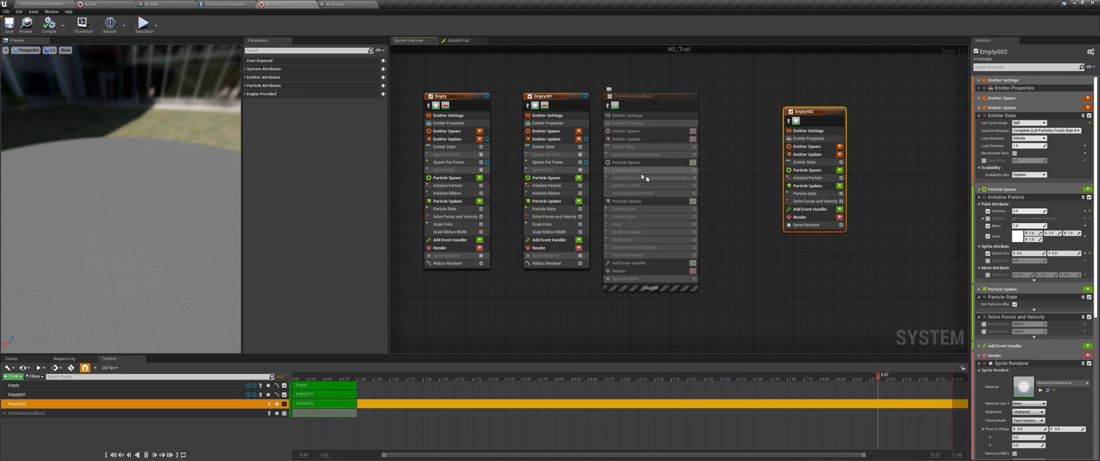
{"action": "left_click", "coordinate": [808, 129]}
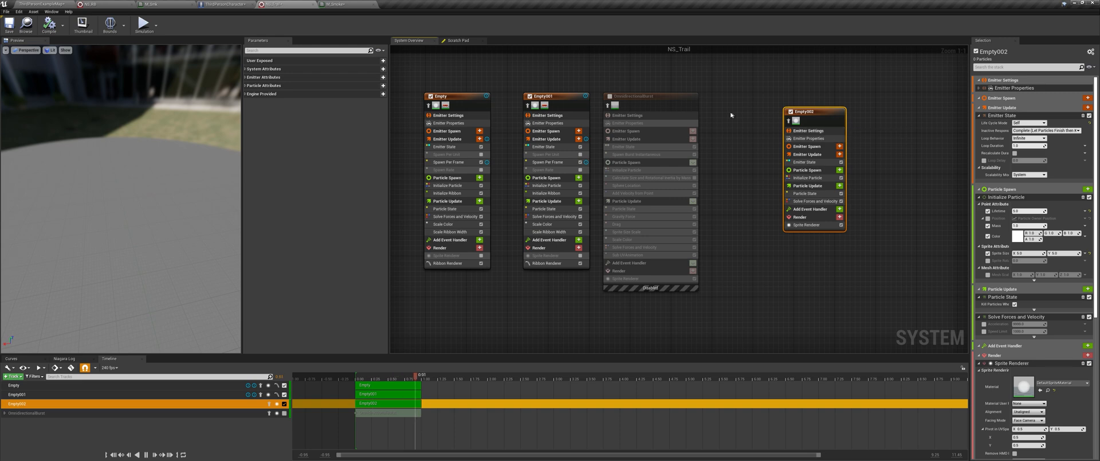
{"action": "right_click_drag", "start_coordinate": [698, 117], "coordinate": [652, 105]}
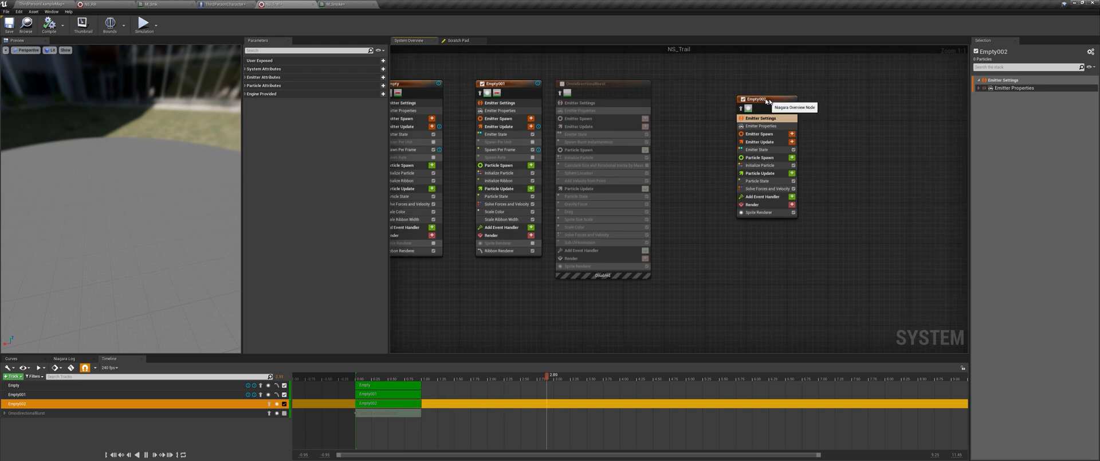
{"action": "left_click_drag", "start_coordinate": [770, 102], "coordinate": [749, 102]}
Step: Assign M_Smoke_Inst to the Empty002 Sprite Renderer and set its Sub Image Size to 8 by 8
{"action": "scroll", "coordinate": [1026, 186], "scroll_direction": "down", "scroll_amount": 10}
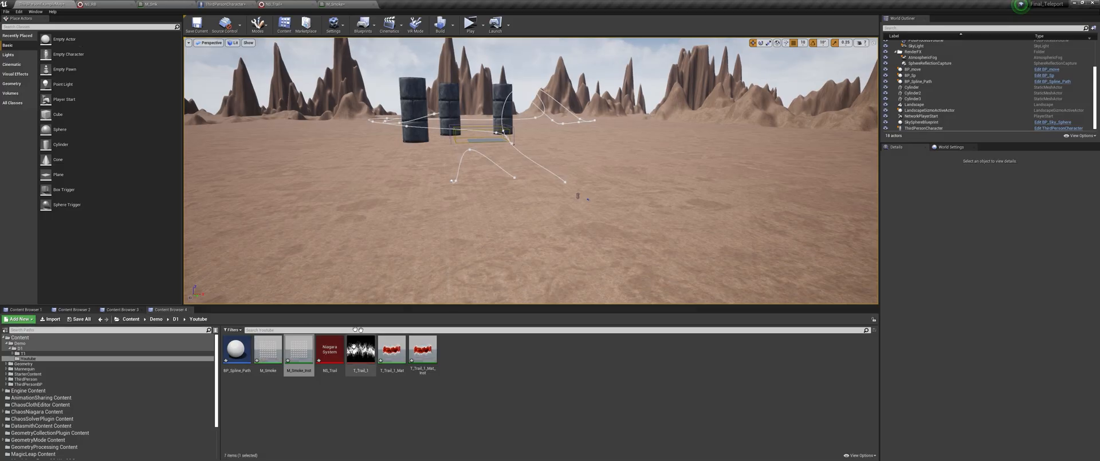
{"action": "left_click", "coordinate": [370, 4]}
{"action": "left_click", "coordinate": [290, 4]}
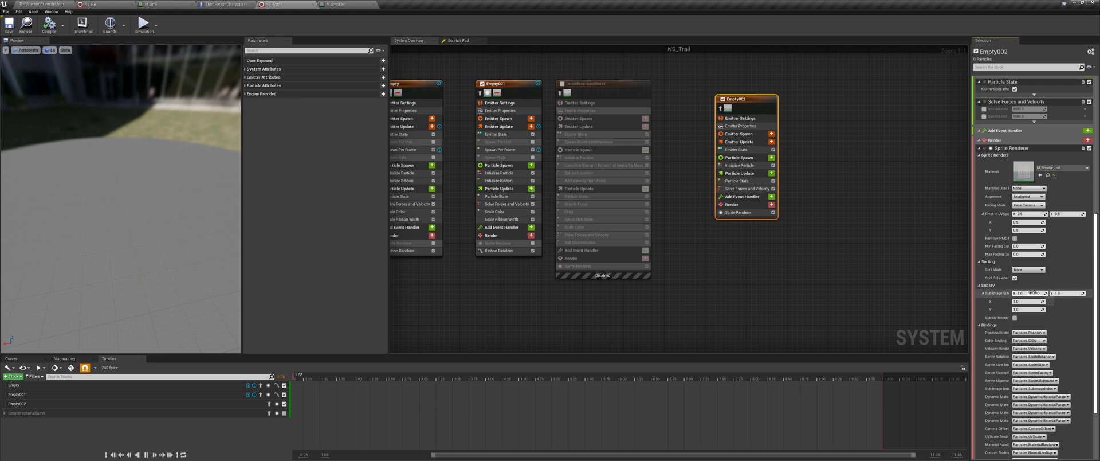
{"action": "type", "text": "8"}
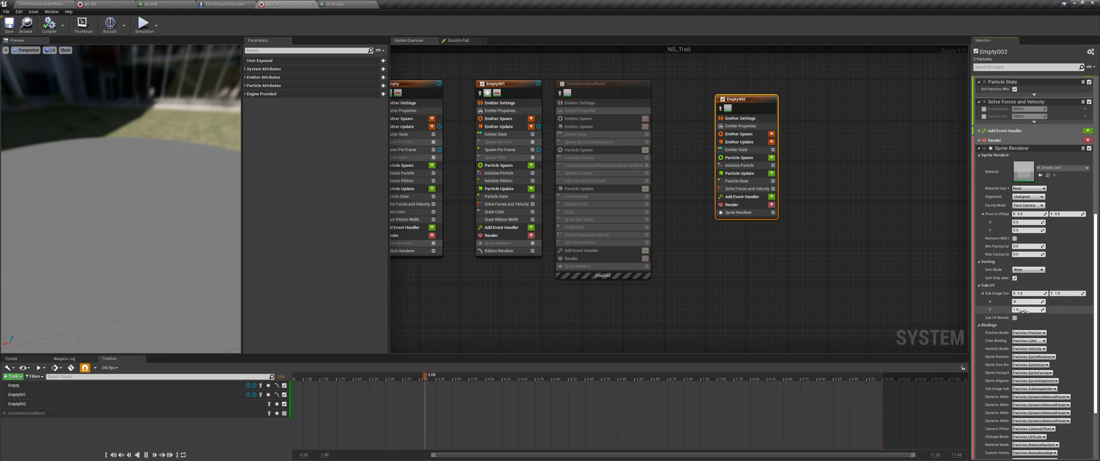
Step: Add a SubUVAnimation module to the Particle Update stage of the Empty002 emitter
{"action": "left_click", "coordinate": [772, 173]}
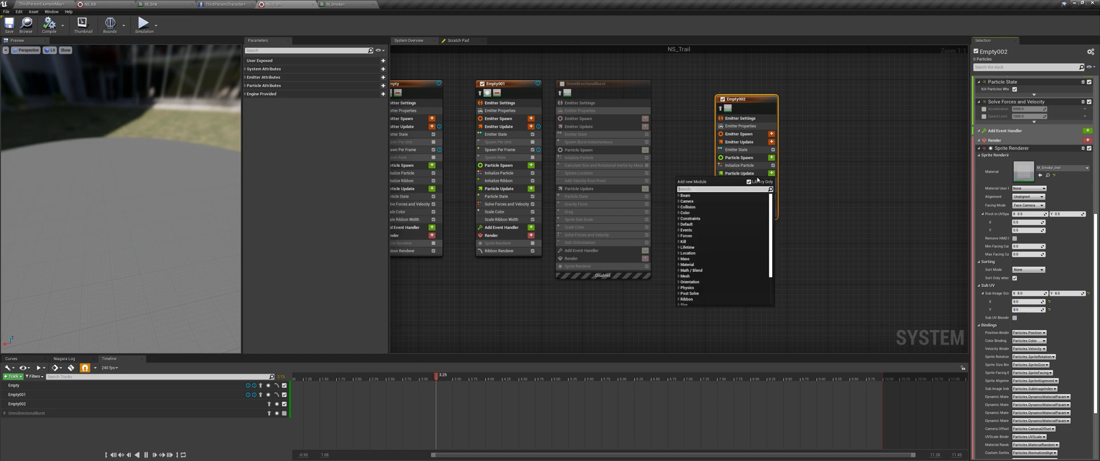
{"action": "type", "text": "anim"}
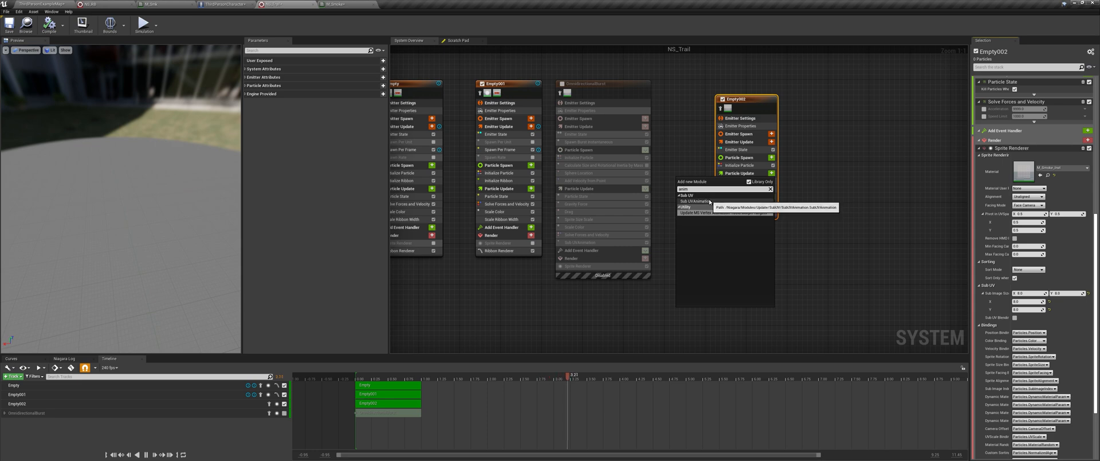
{"action": "left_click", "coordinate": [696, 201]}
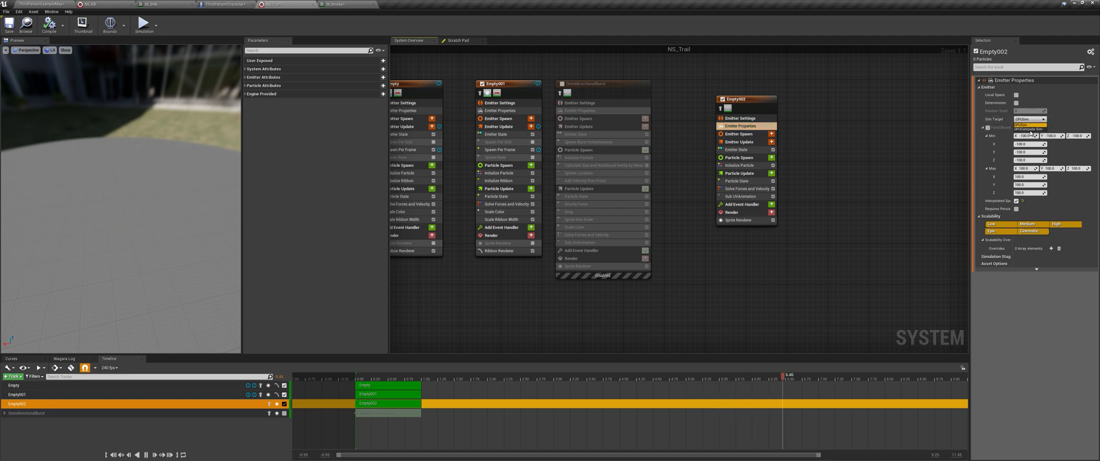
Step: Set the Empty002 Sim Target to GPUCompute Sim and enable Fixed Bounds in its Emitter Properties
{"action": "left_click", "coordinate": [1030, 130]}
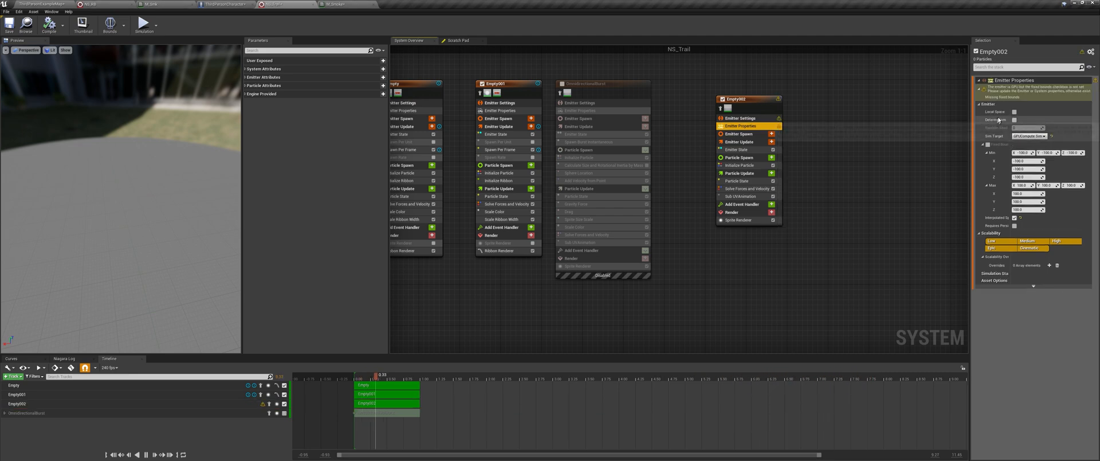
{"action": "left_click", "coordinate": [987, 145]}
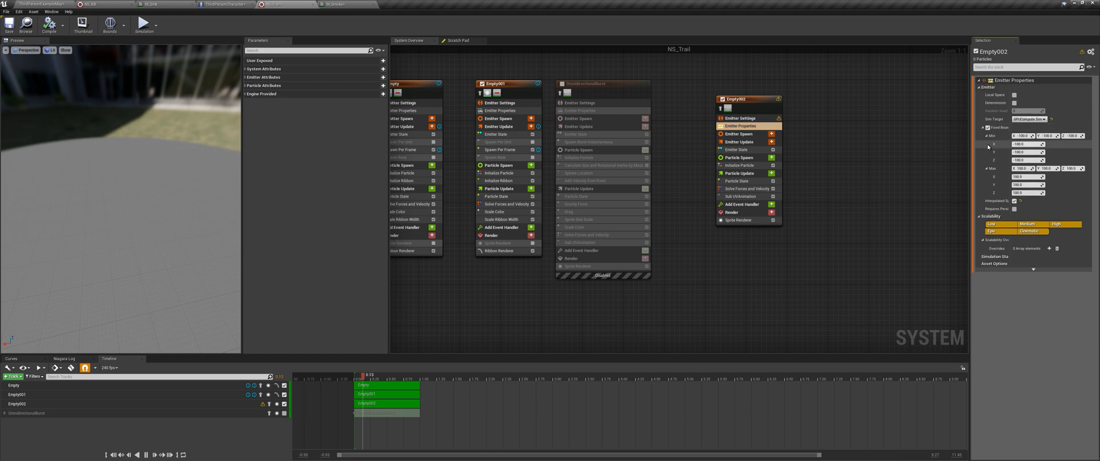
{"action": "left_click", "coordinate": [908, 123]}
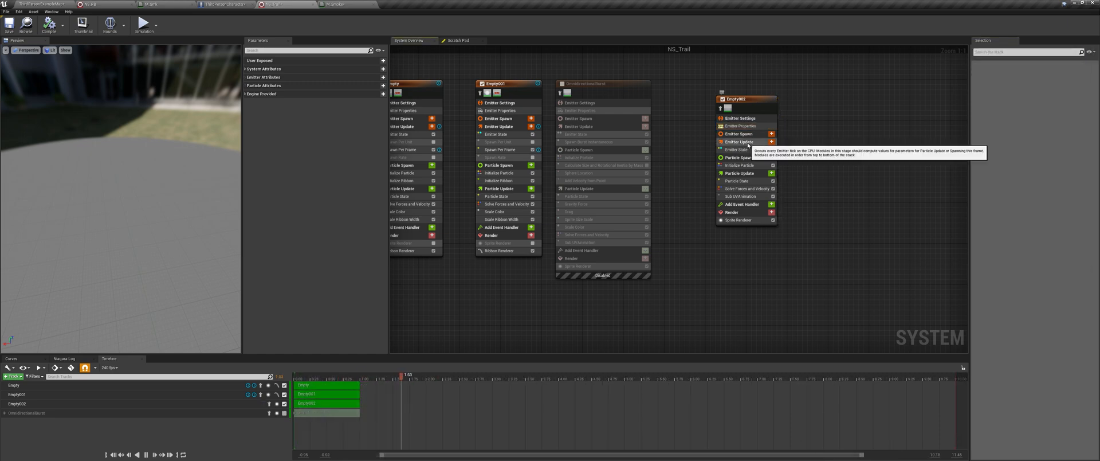
Step: Add a Spawn Per Frame module to the Emitter Update stage of Empty002
{"action": "left_click", "coordinate": [772, 144]}
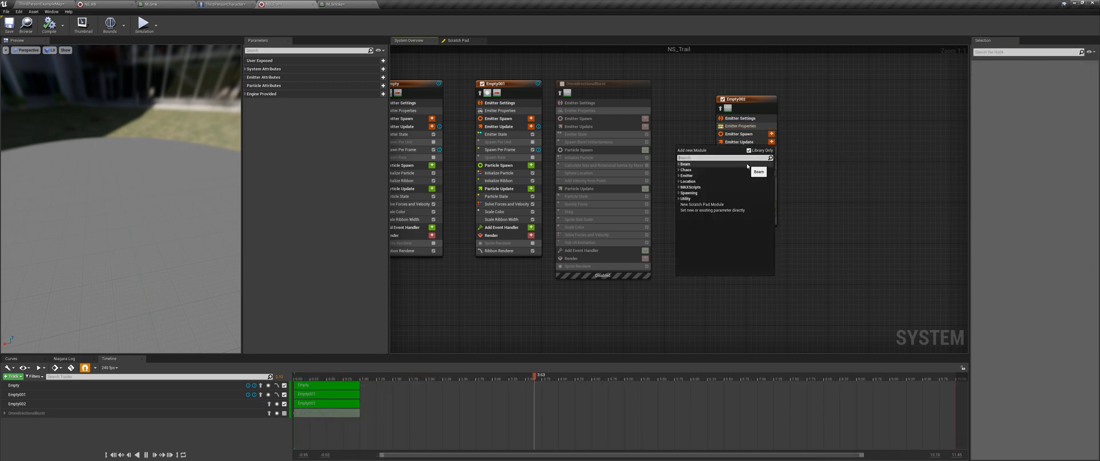
{"action": "type", "text": "spaw"}
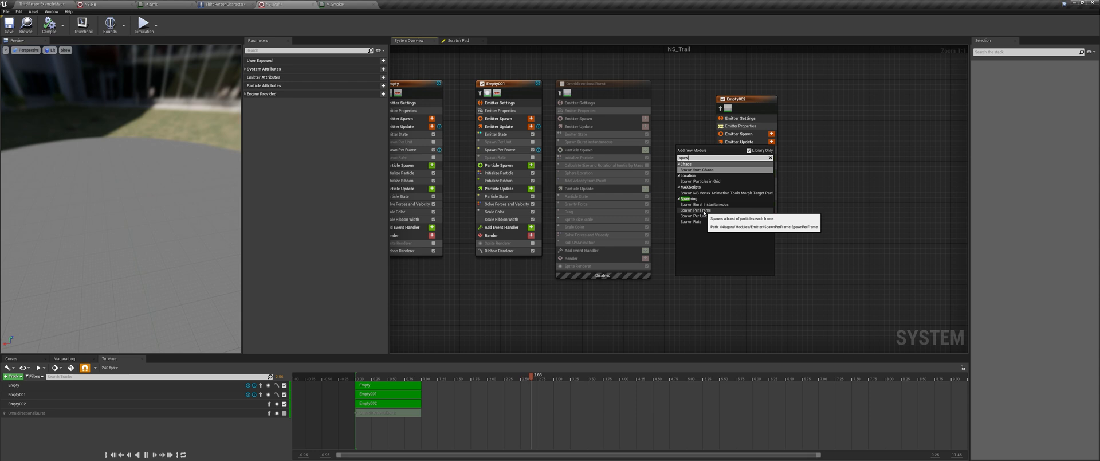
{"action": "left_click", "coordinate": [703, 210]}
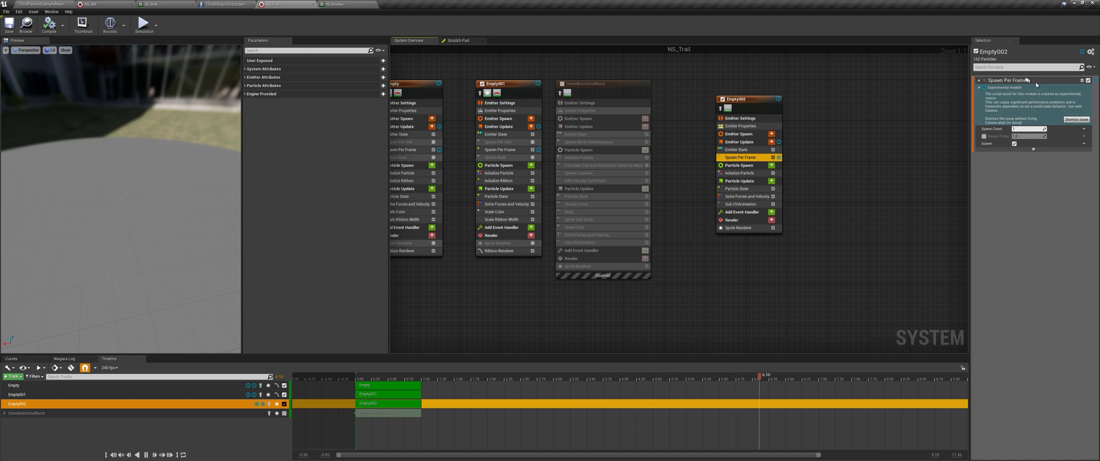
{"action": "right_click_drag", "start_coordinate": [695, 243], "coordinate": [767, 233]}
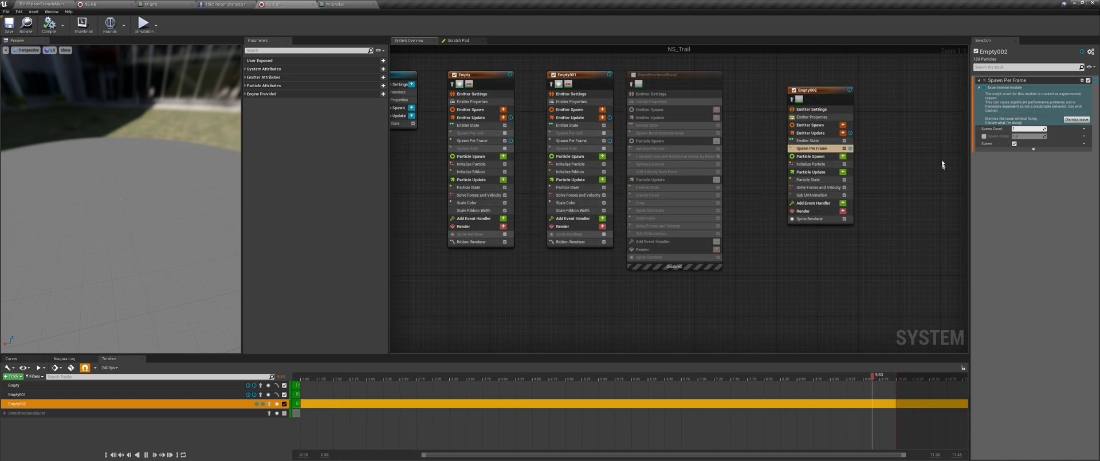
{"action": "mouse_move", "coordinate": [881, 181]}
{"action": "right_mouse_down"}
{"action": "mouse_move", "coordinate": [811, 211]}
{"action": "mouse_move", "coordinate": [889, 189]}
{"action": "right_mouse_up"}
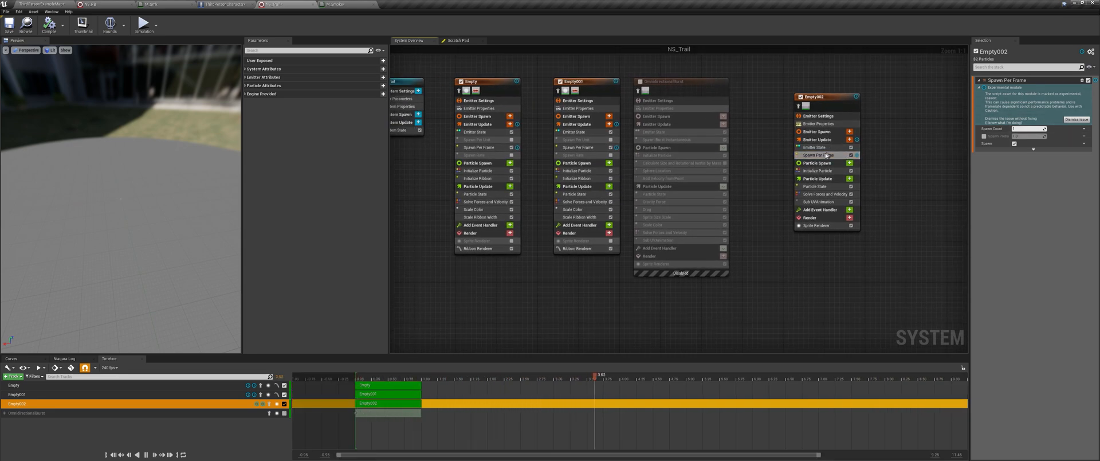
{"action": "right_click_drag", "start_coordinate": [881, 159], "coordinate": [834, 153]}
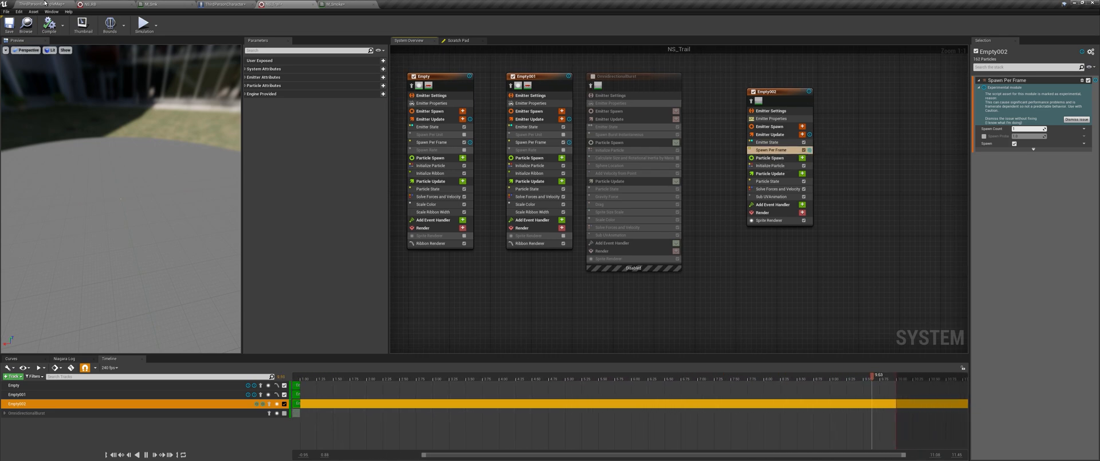
Step: Drive the Empty002 initial Sprite Size with Vector 2D from Float, and play the level to check the smoke
{"action": "left_click", "coordinate": [765, 165]}
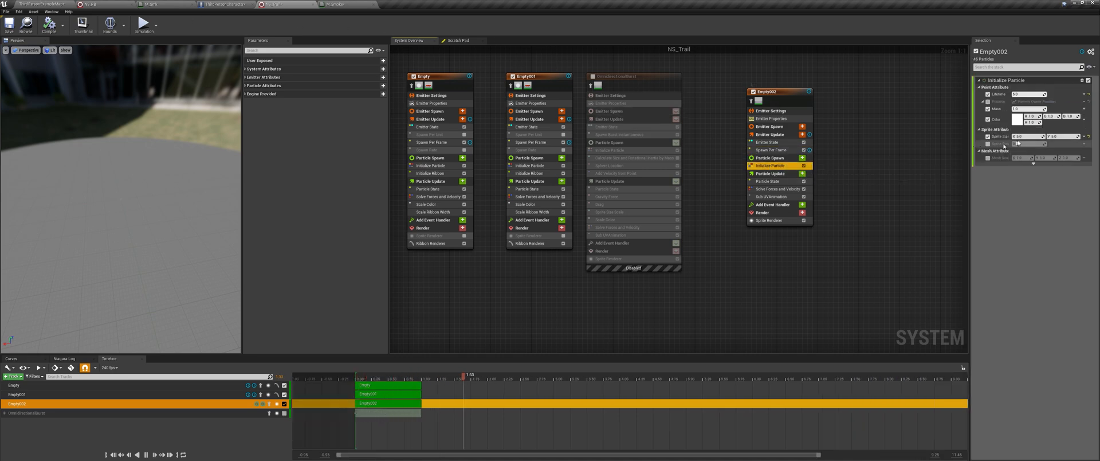
{"action": "left_click", "coordinate": [1086, 137]}
{"action": "type", "text": "from"}
{"action": "key", "text": "Return"}
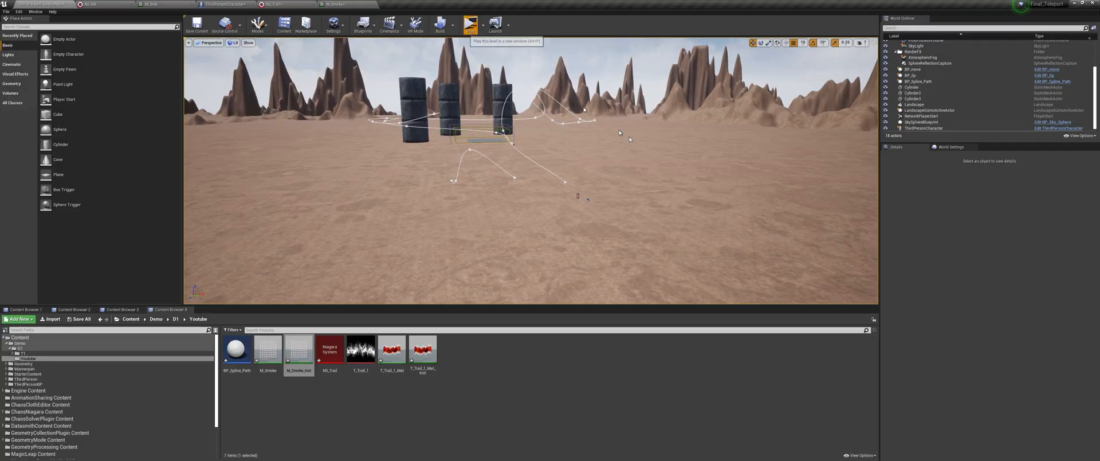
{"action": "left_click", "coordinate": [470, 26]}
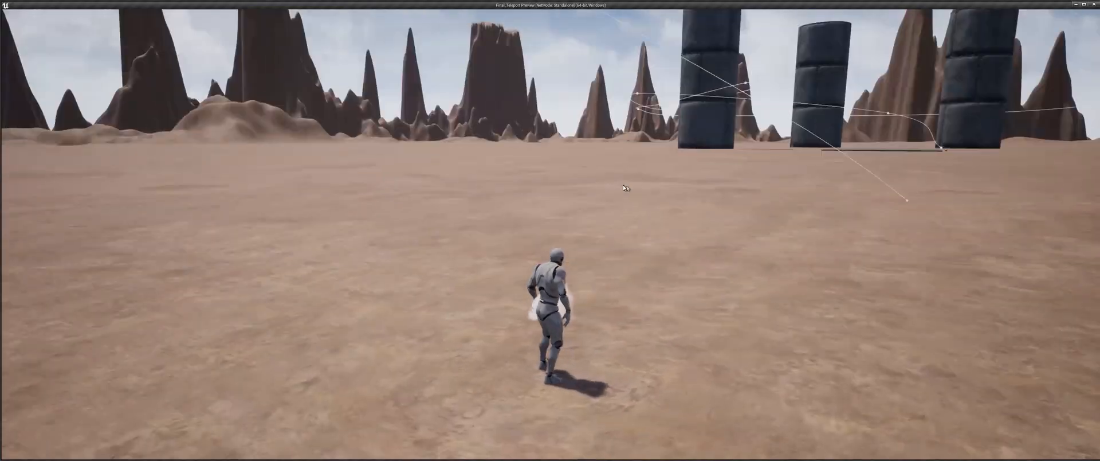
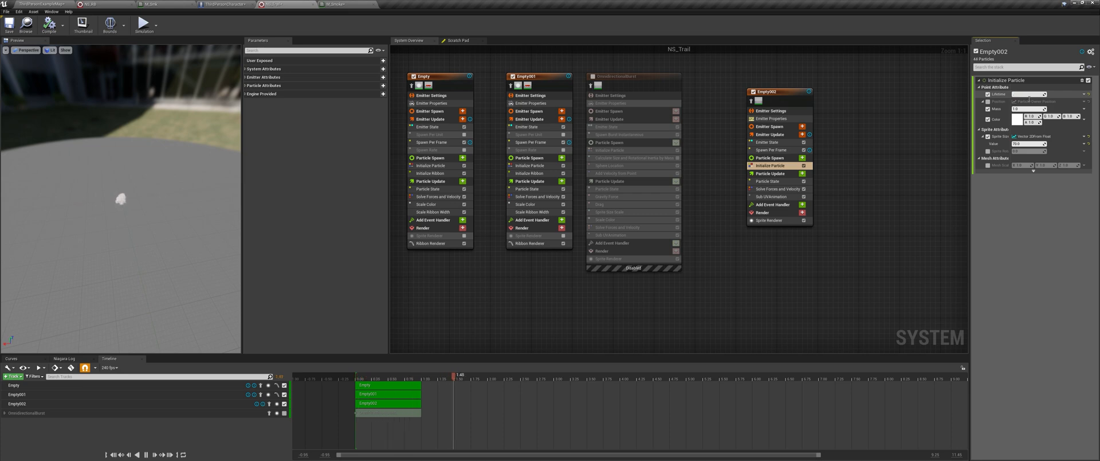
Step: Confirm the Empty002 particle Lifetime and darken the initial particle Color to a dark grey of about 0.12 per channel
{"action": "key", "text": "Return"}
{"action": "left_click", "coordinate": [1018, 123]}
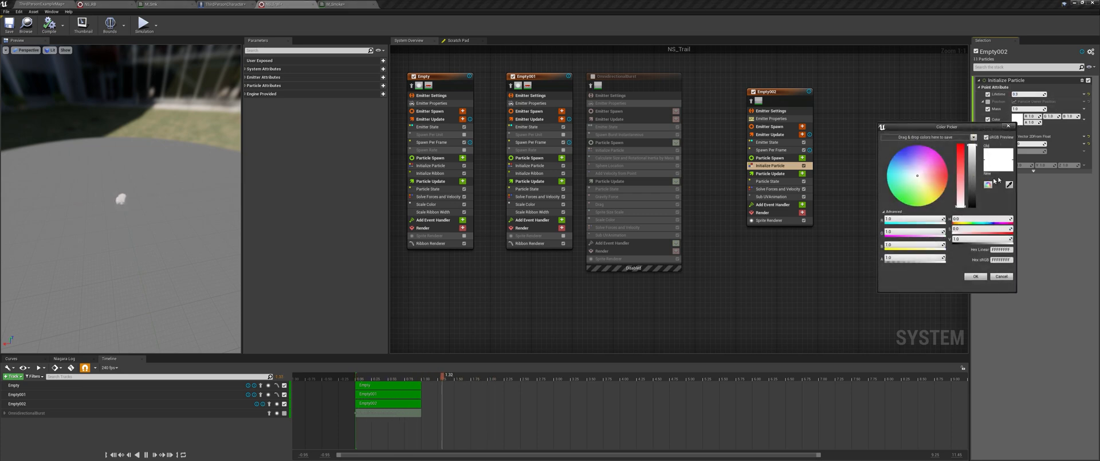
{"action": "left_click_drag", "start_coordinate": [971, 164], "coordinate": [968, 204]}
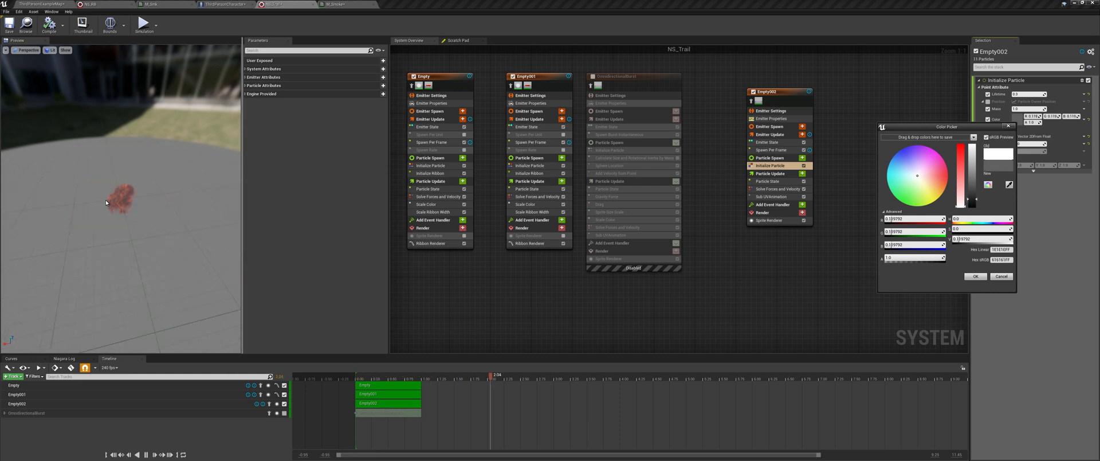
{"action": "left_click", "coordinate": [983, 275]}
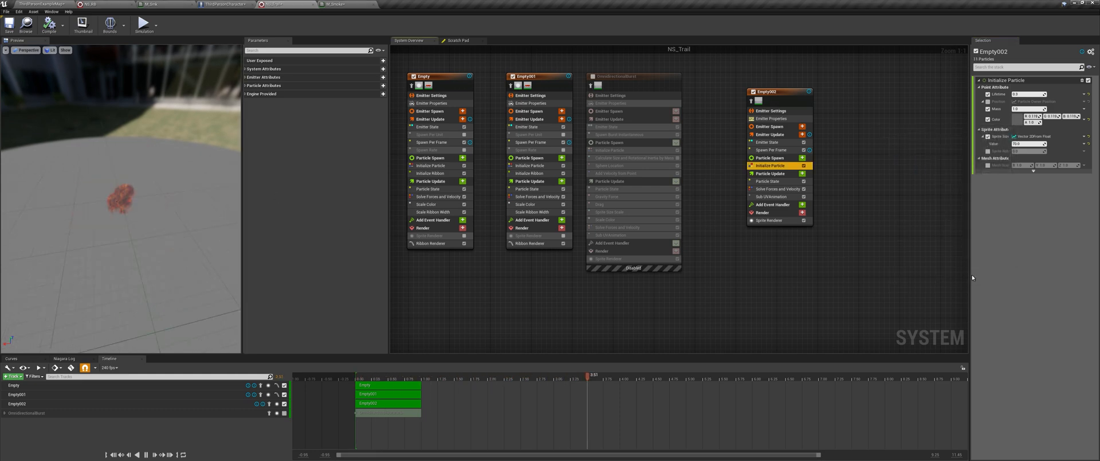
Step: Set the Empty002 initial Sprite Size value to 300
{"action": "left_click", "coordinate": [1015, 137]}
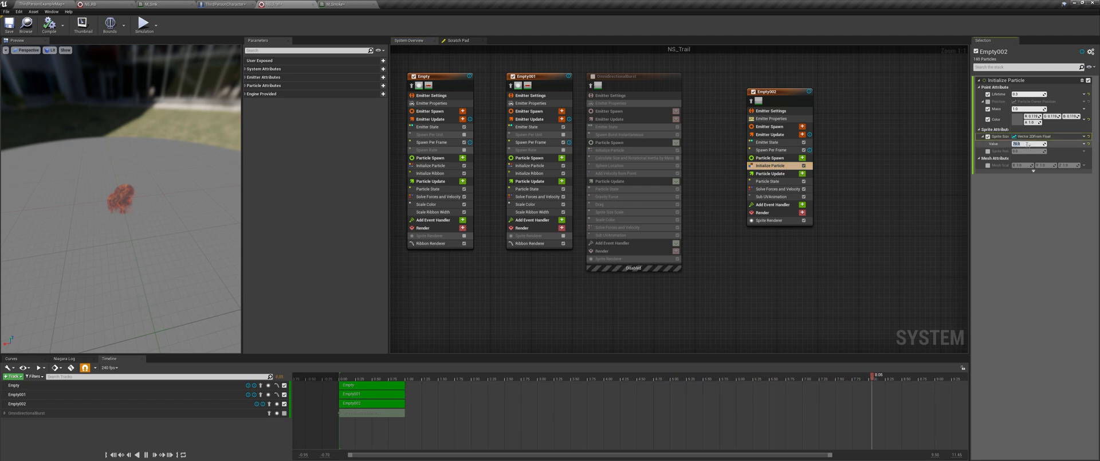
{"action": "type", "text": "300"}
{"action": "key", "text": "Return"}
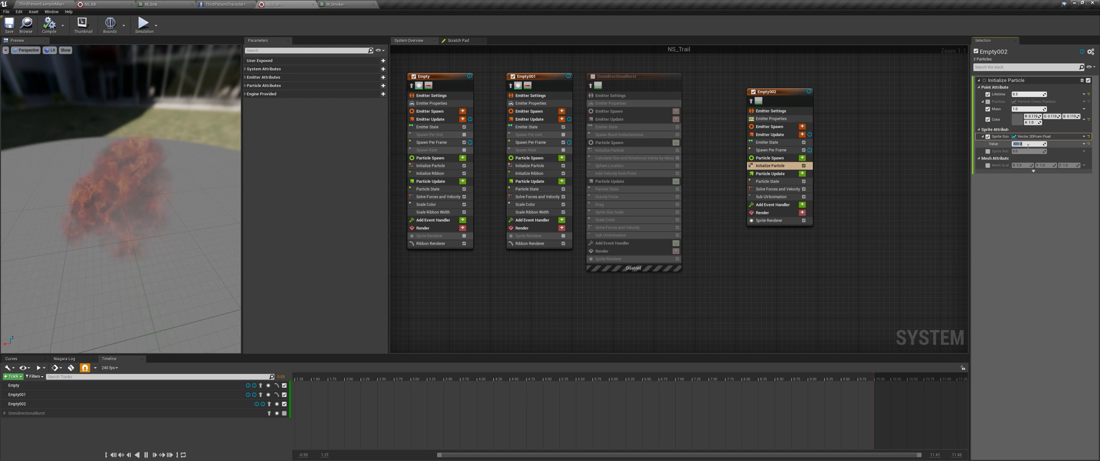
Step: Copy the Sprite Size Scale module from OmnidirectionalBurst and paste it into the Particle Update stage of Empty002
{"action": "left_click", "coordinate": [778, 173]}
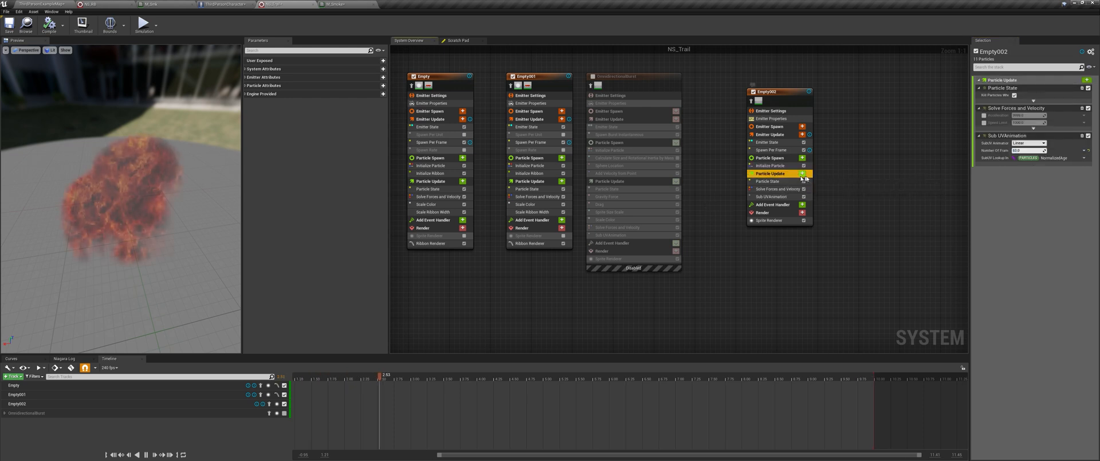
{"action": "left_click", "coordinate": [610, 212]}
{"action": "right_click", "coordinate": [611, 213]}
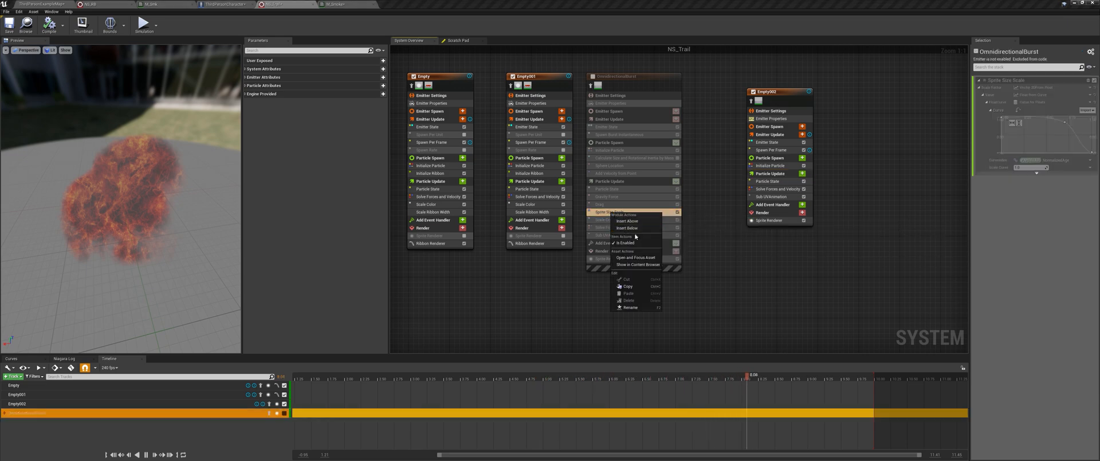
{"action": "left_click", "coordinate": [636, 286]}
{"action": "left_click", "coordinate": [771, 173]}
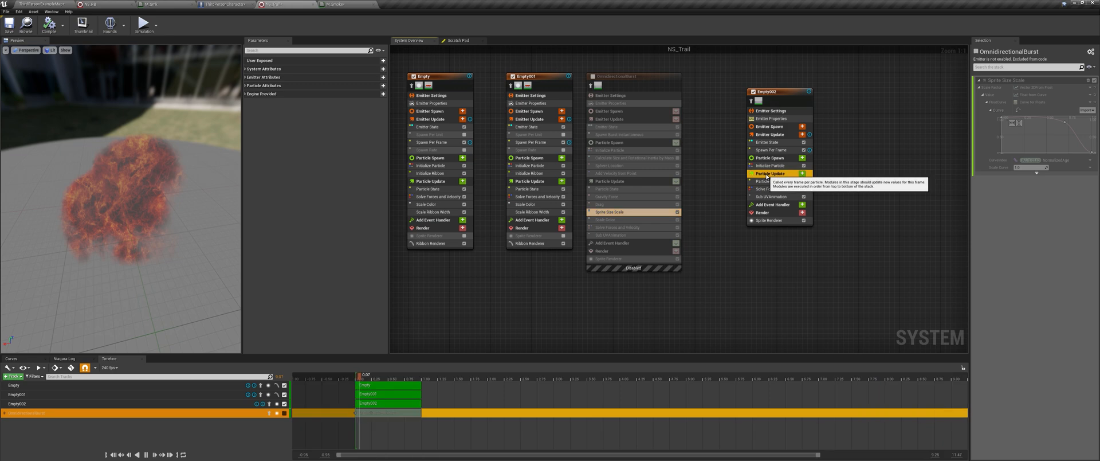
{"action": "right_click", "coordinate": [769, 175]}
{"action": "left_click", "coordinate": [784, 182]}
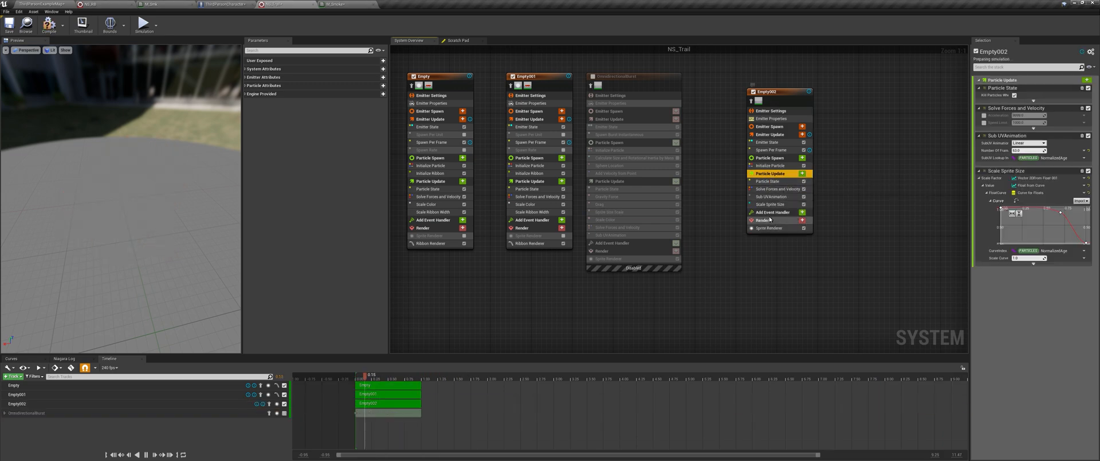
Step: Copy the Scale Color module from OmnidirectionalBurst and paste it into the Particle Update stage of Empty002
{"action": "left_click", "coordinate": [622, 220]}
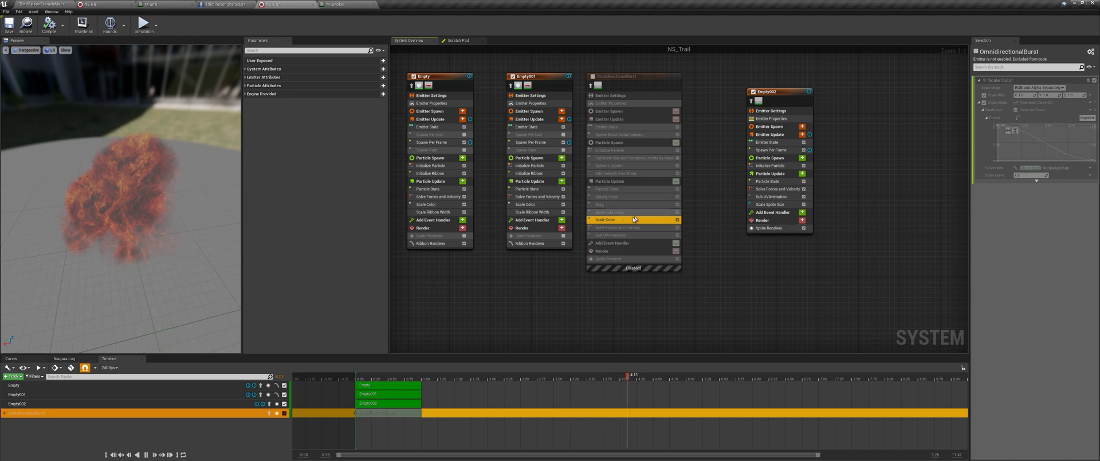
{"action": "right_click", "coordinate": [622, 220]}
{"action": "left_click", "coordinate": [639, 294]}
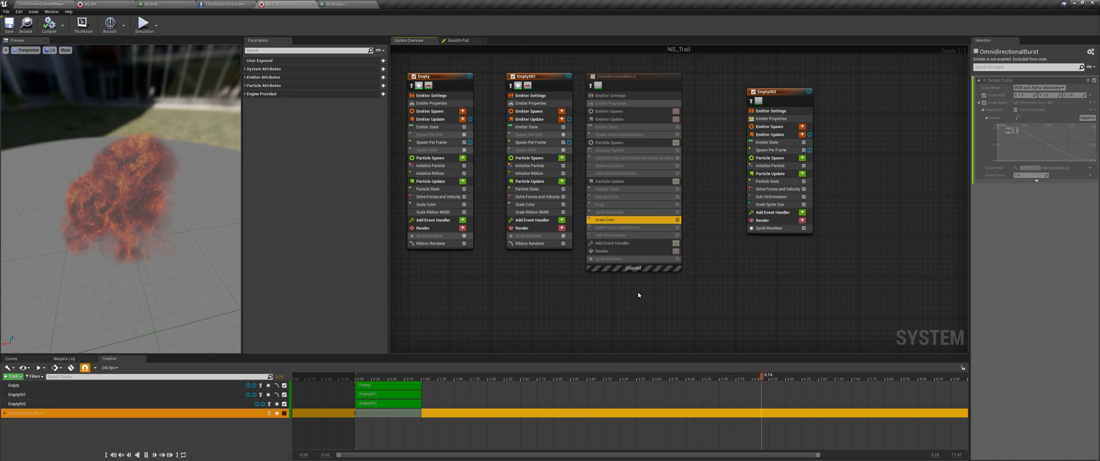
{"action": "right_click", "coordinate": [770, 173]}
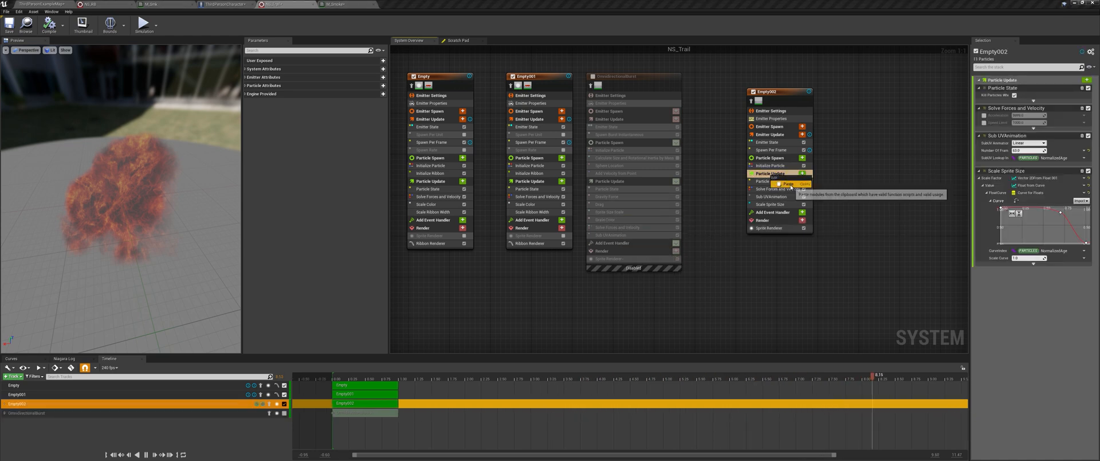
{"action": "left_click", "coordinate": [789, 183]}
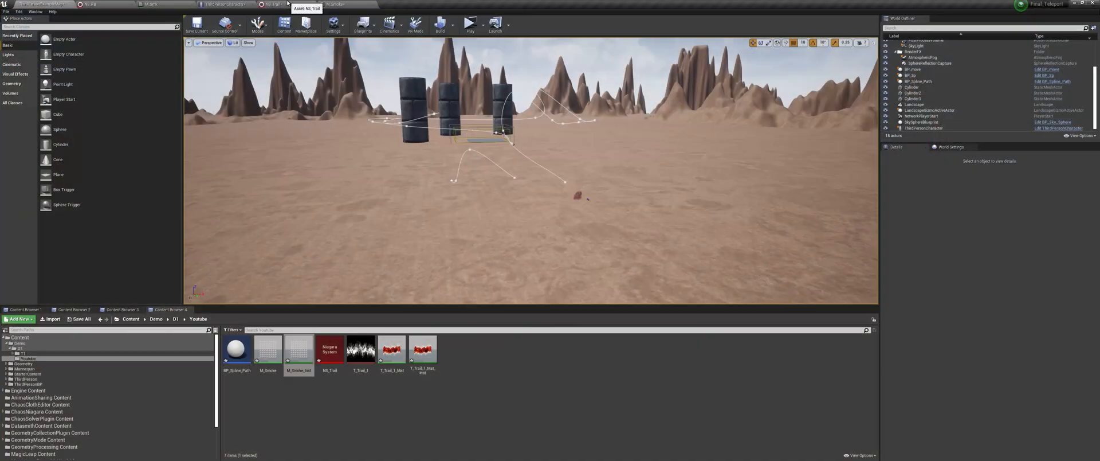
Step: Set the first key of the Empty002 Scale Sprite Size curve to time 0 and value 0
{"action": "left_click", "coordinate": [280, 5]}
{"action": "right_click_drag", "start_coordinate": [812, 243], "coordinate": [682, 220]}
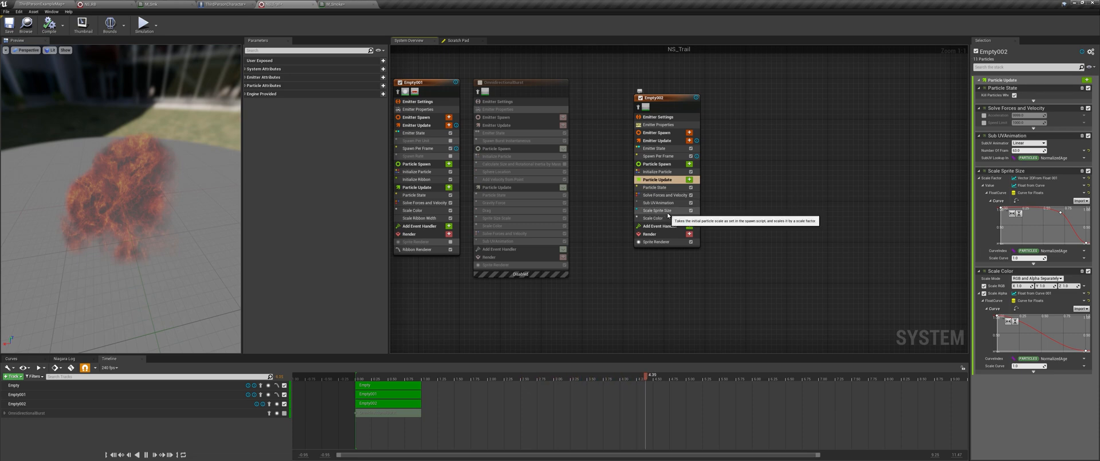
{"action": "left_click", "coordinate": [668, 213]}
{"action": "left_click", "coordinate": [1001, 118]}
{"action": "left_click", "coordinate": [1038, 122]}
{"action": "type", "text": "0"}
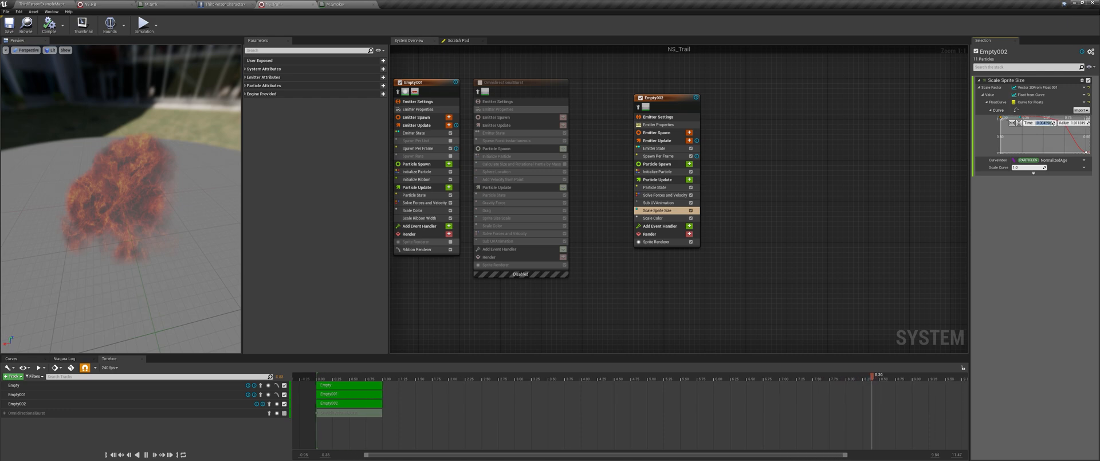
{"action": "key", "text": "Return"}
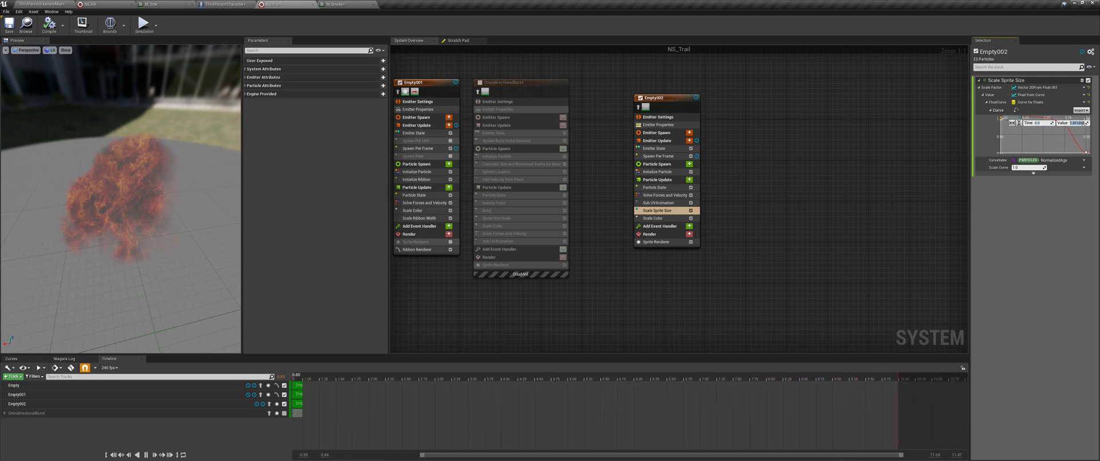
{"action": "type", "text": "0"}
{"action": "key", "text": "Return"}
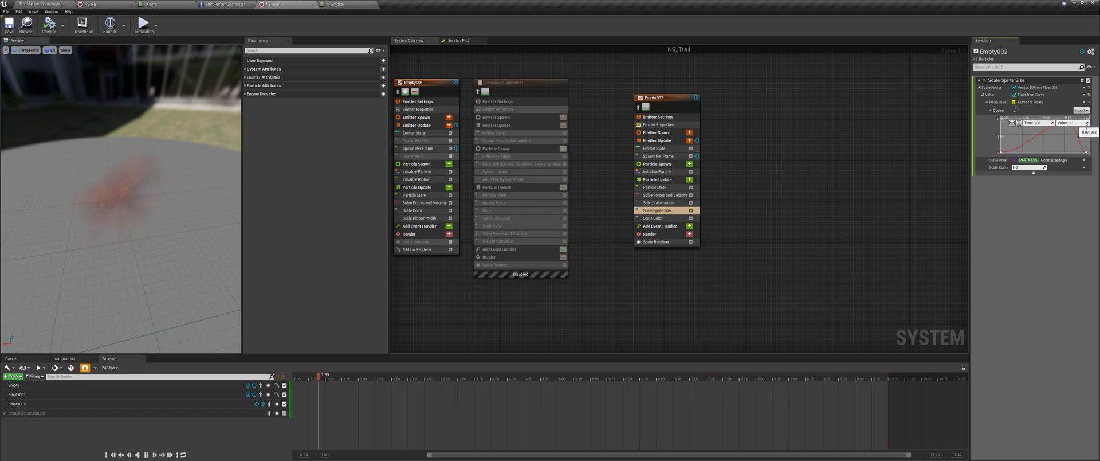
Step: Play the level to check the combined ribbon and smoke trail in game
{"action": "left_click", "coordinate": [27, 3]}
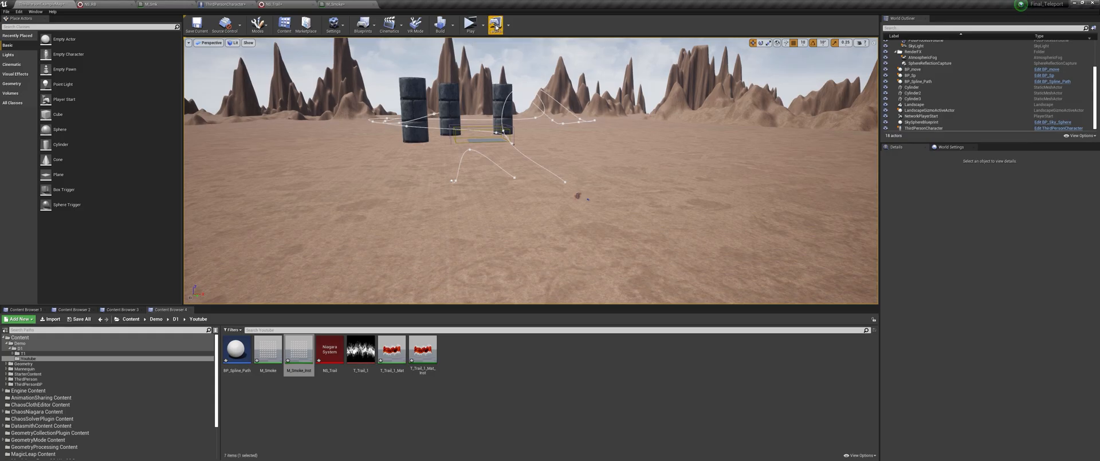
{"action": "left_click", "coordinate": [471, 26]}
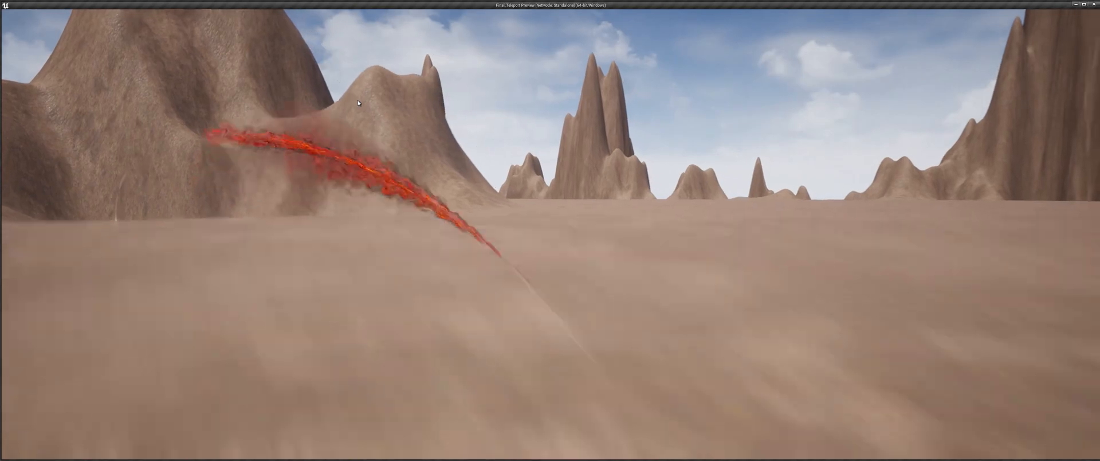
Step: Stop the play session and set the New Rate of the Set Play Rate node in the ThirdPersonCharacter blueprint's MoveAlong event
{"action": "key", "text": "Escape"}
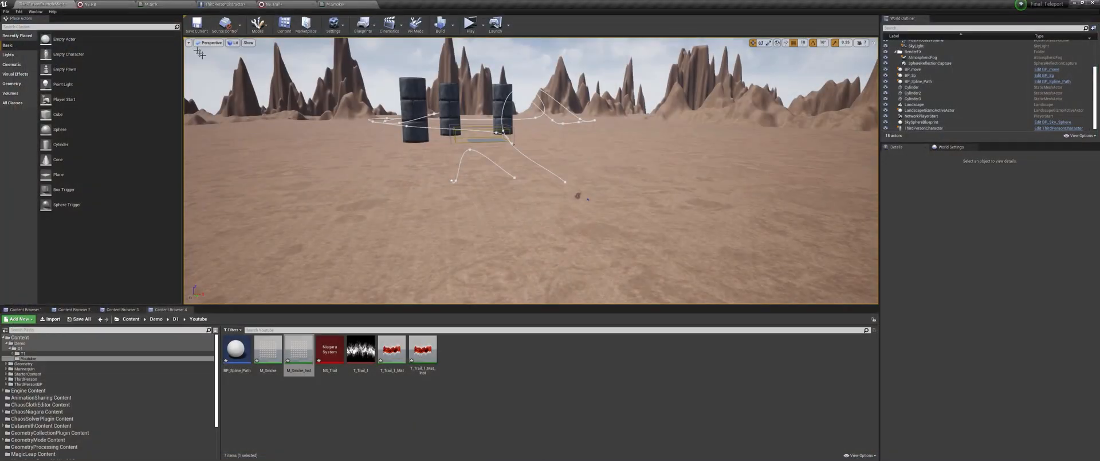
{"action": "left_click", "coordinate": [217, 4]}
{"action": "scroll", "coordinate": [393, 221], "scroll_direction": "up", "scroll_amount": 4}
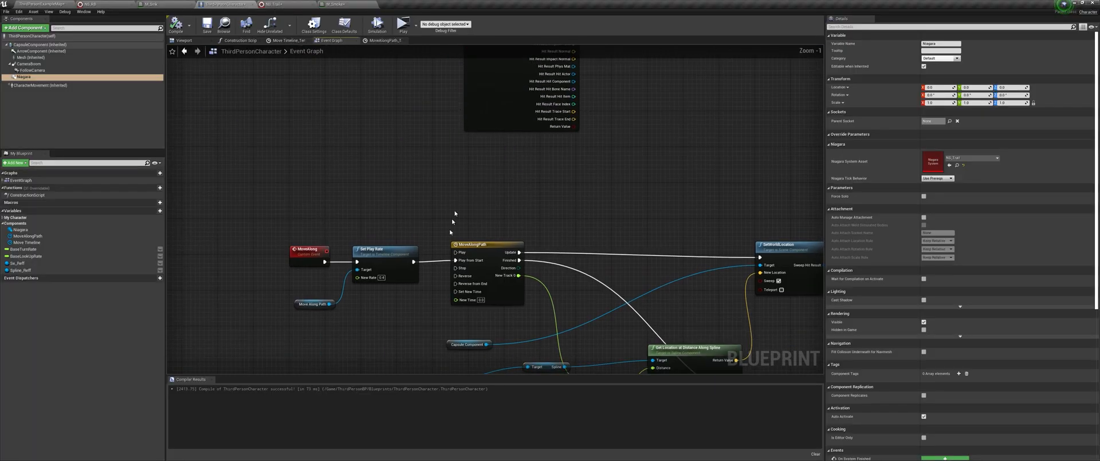
{"action": "right_click_drag", "start_coordinate": [412, 287], "coordinate": [410, 220]}
{"action": "type", "text": "0."}
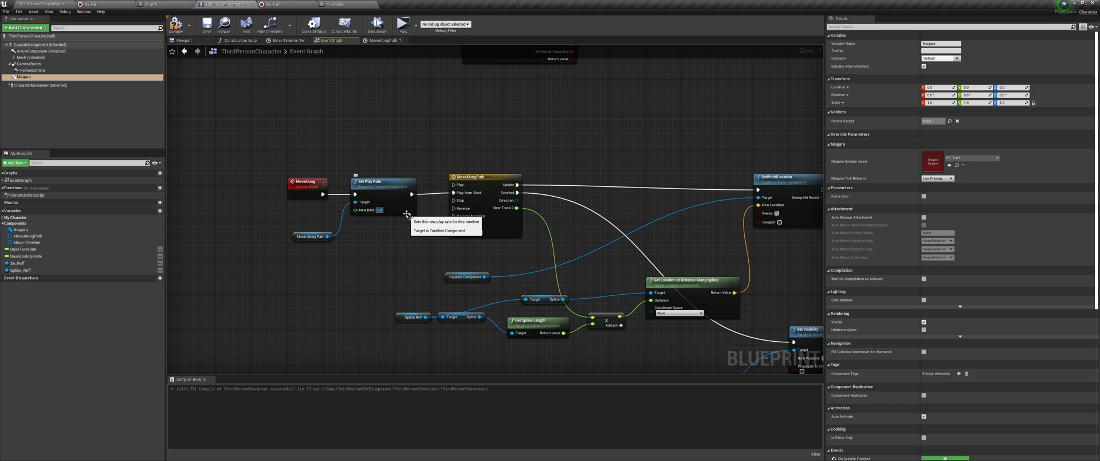
{"action": "right_click_drag", "start_coordinate": [268, 124], "coordinate": [258, 161]}
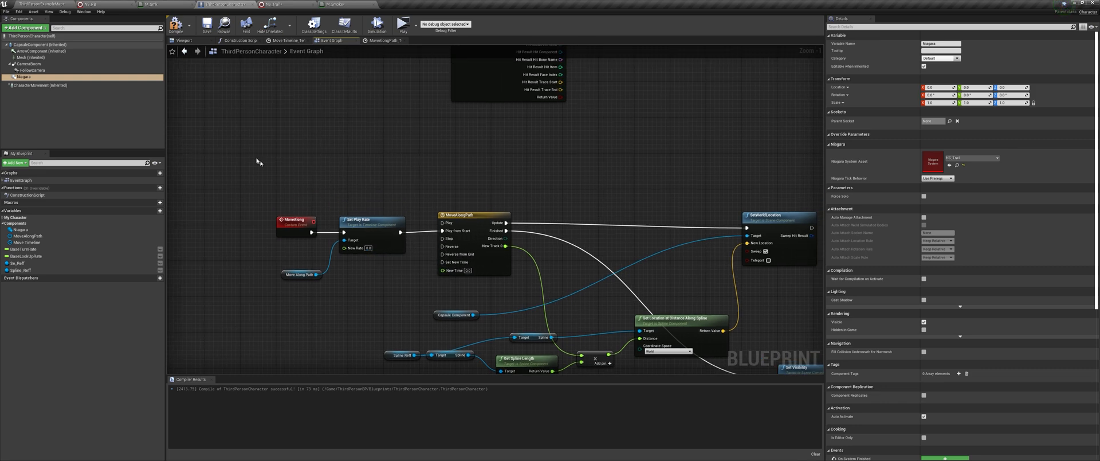
Step: Turn off Auto Activate for the character's Niagara component
{"action": "left_click", "coordinate": [114, 77]}
{"action": "type", "text": "act"}
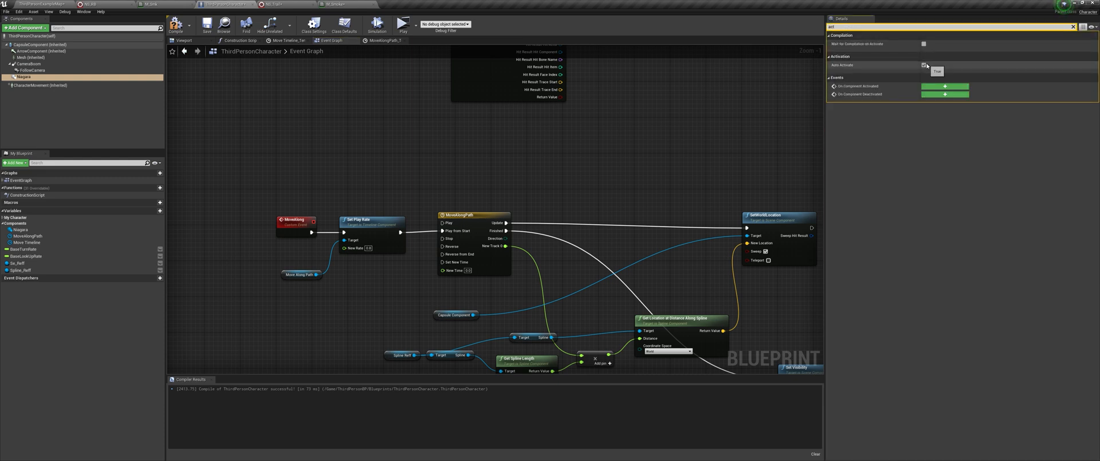
{"action": "left_click", "coordinate": [924, 65]}
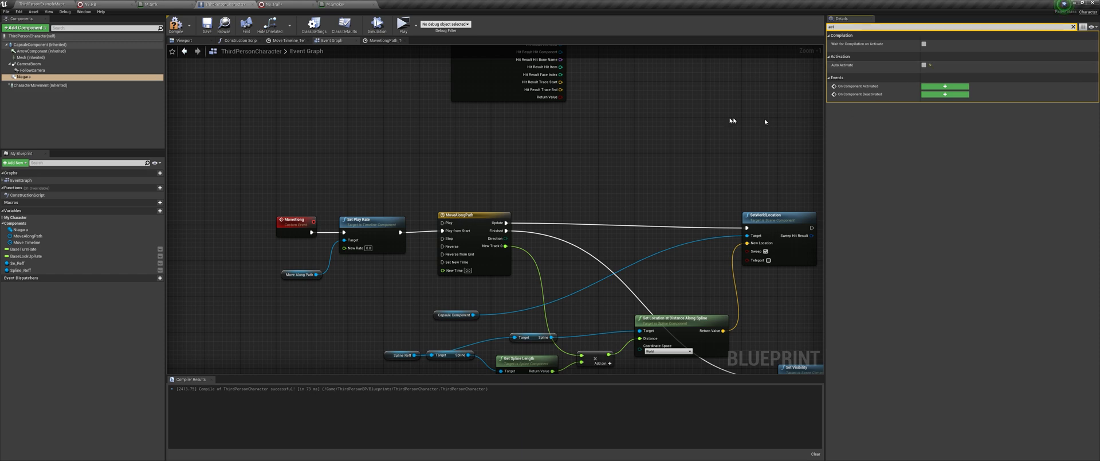
Step: Add a Set Active node targeting the Niagara component after the Set Visibility node that follows Move Along, with New Active and Reset enabled
{"action": "right_click_drag", "start_coordinate": [682, 122], "coordinate": [390, 277]}
{"action": "scroll", "coordinate": [491, 159], "scroll_direction": "down", "scroll_amount": 6}
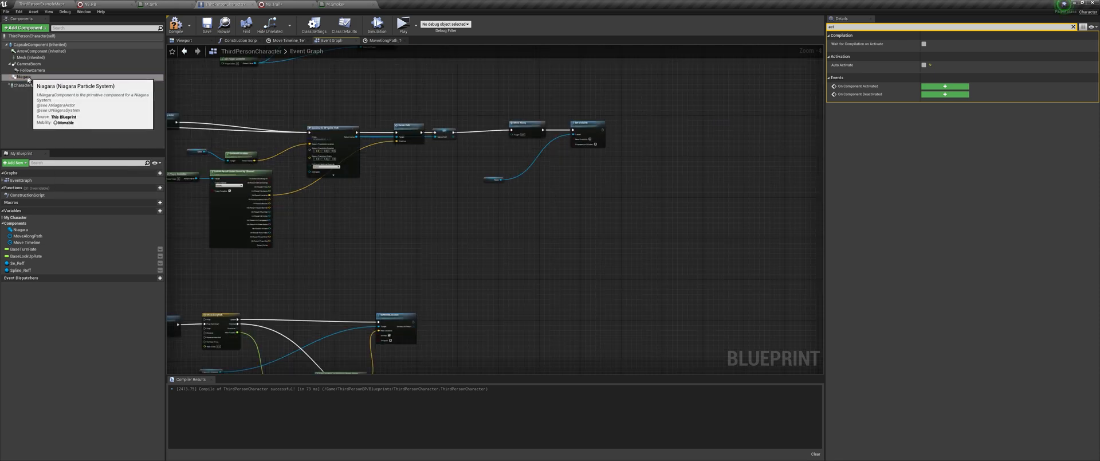
{"action": "left_click", "coordinate": [21, 77]}
{"action": "left_click_drag", "start_coordinate": [22, 78], "coordinate": [555, 165]}
{"action": "scroll", "coordinate": [556, 166], "scroll_direction": "up", "scroll_amount": 2}
{"action": "scroll", "coordinate": [586, 175], "scroll_direction": "up", "scroll_amount": 2}
{"action": "right_click_drag", "start_coordinate": [586, 174], "coordinate": [538, 232]}
{"action": "left_click_drag", "start_coordinate": [500, 217], "coordinate": [621, 204]}
{"action": "type", "text": "set active"}
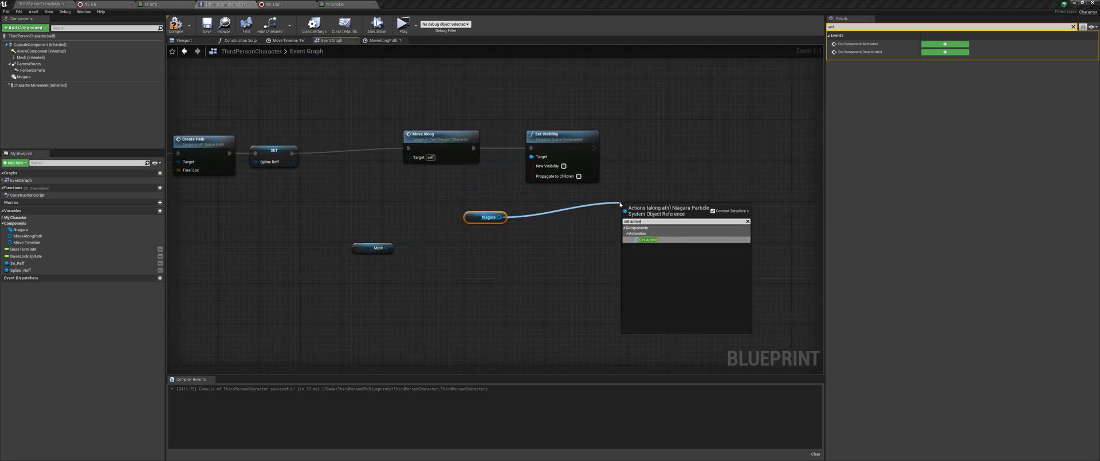
{"action": "key", "text": "Return"}
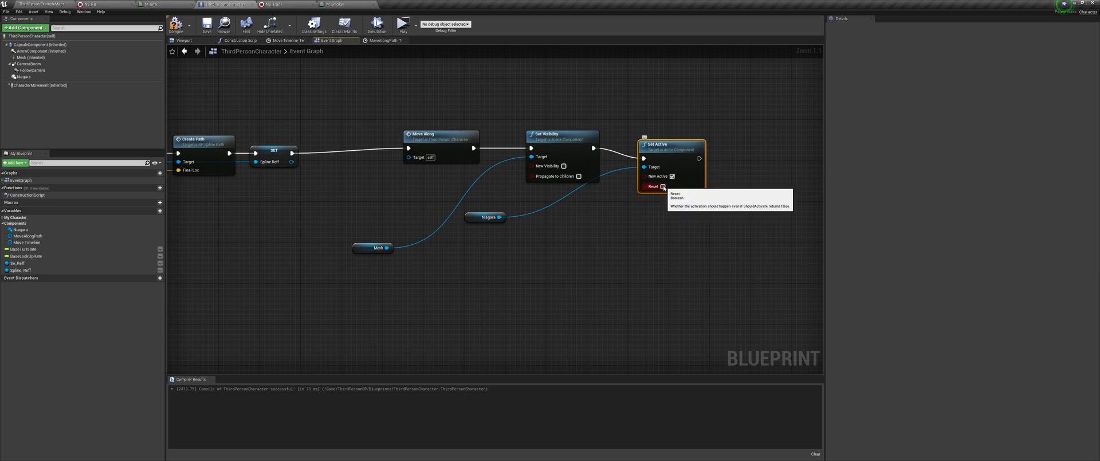
Step: Duplicate the Niagara and Set Active nodes and place the copies beside the Set Visibility node run when MoveAlongPath finishes
{"action": "scroll", "coordinate": [638, 213], "scroll_direction": "down", "scroll_amount": 2}
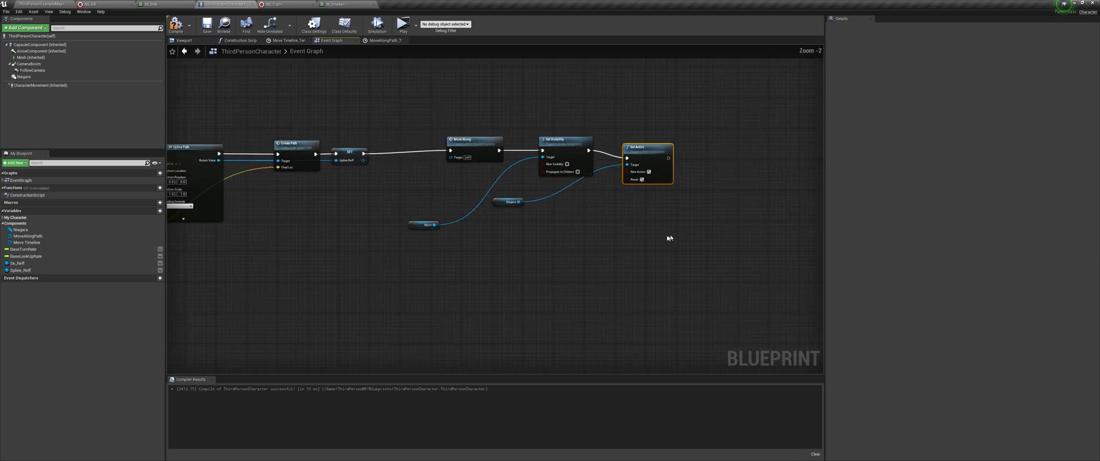
{"action": "left_click", "coordinate": [508, 202]}
{"action": "key", "text": "ctrl+v"}
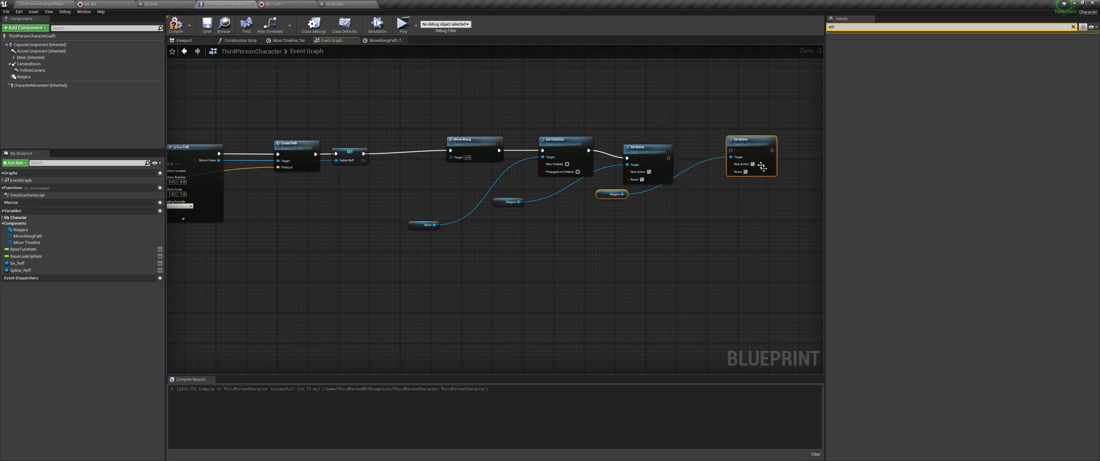
{"action": "right_click_drag", "start_coordinate": [763, 166], "coordinate": [611, 98]}
{"action": "scroll", "coordinate": [611, 99], "scroll_direction": "down", "scroll_amount": 3}
{"action": "left_click_drag", "start_coordinate": [614, 93], "coordinate": [519, 262]}
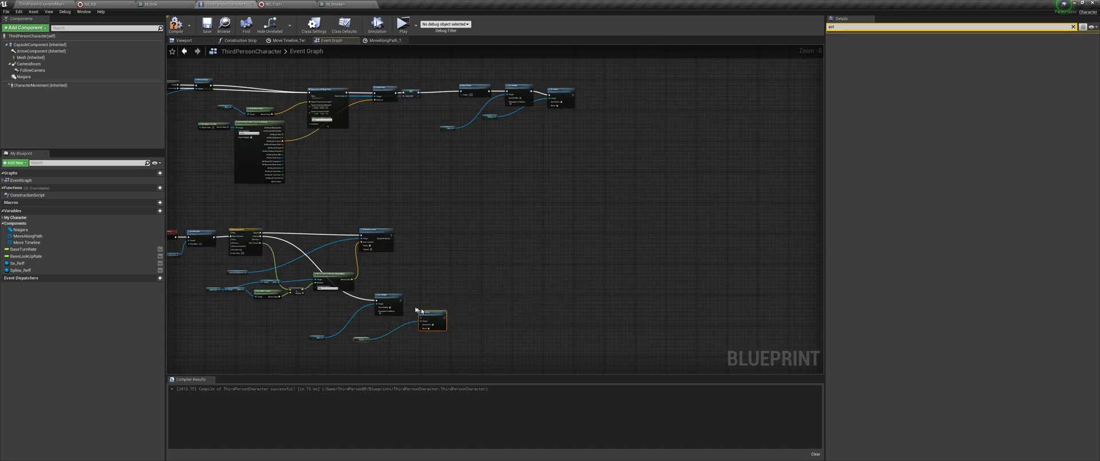
{"action": "scroll", "coordinate": [542, 267], "scroll_direction": "up", "scroll_amount": 5}
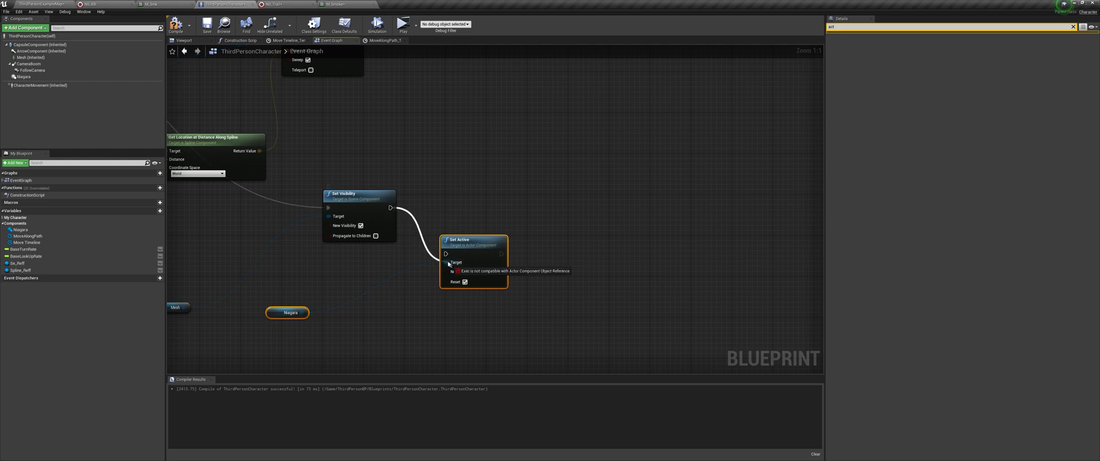
Step: Replace the copied Set Active node with a Deactivate node targeting Niagara, executed after the Set Visibility node
{"action": "left_click_drag", "start_coordinate": [458, 265], "coordinate": [457, 265]}
{"action": "key", "text": "Delete"}
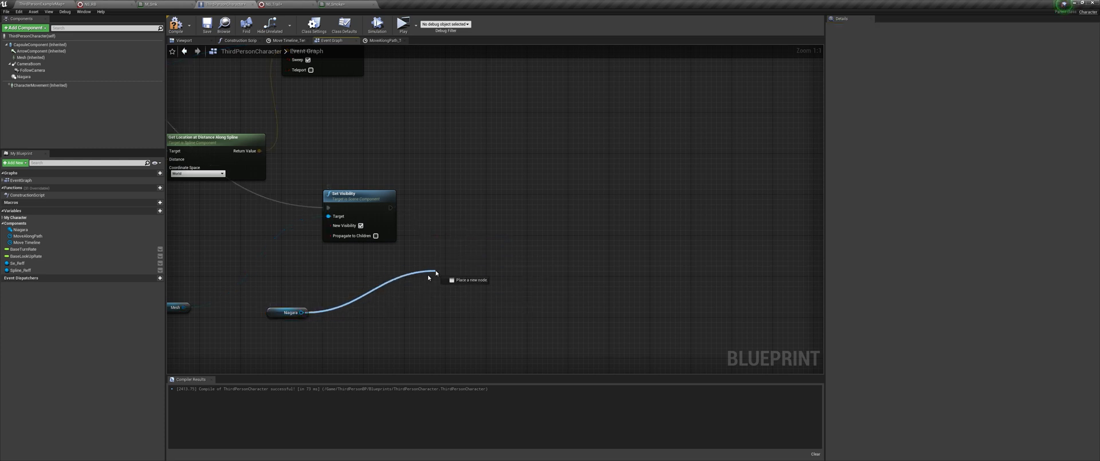
{"action": "left_click_drag", "start_coordinate": [457, 252], "coordinate": [458, 252]}
{"action": "type", "text": "deac"}
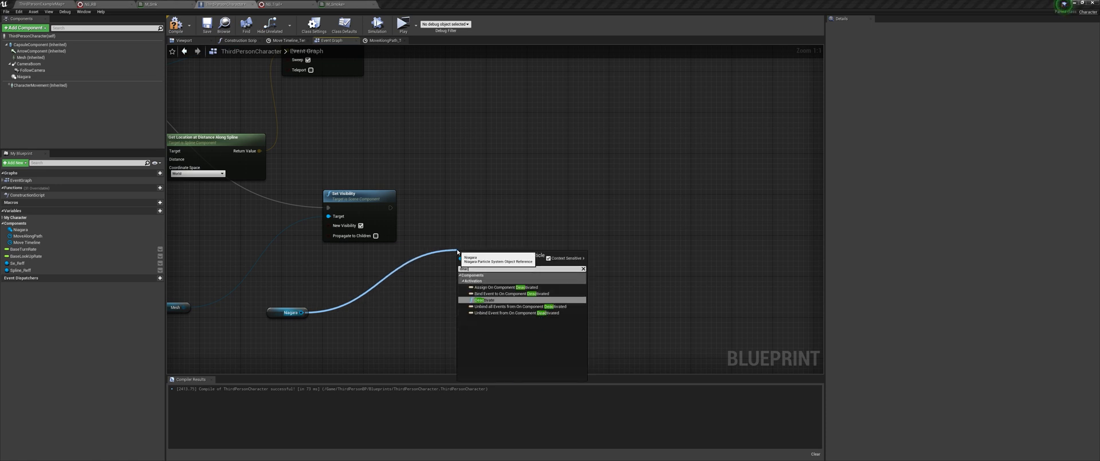
{"action": "left_click", "coordinate": [495, 299]}
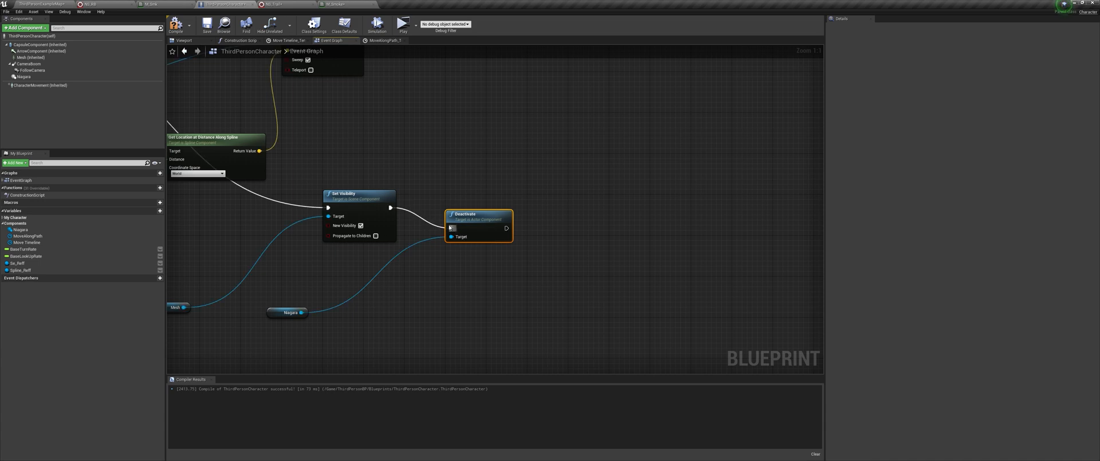
Step: Play the level and teleport the character repeatedly to check that the trail activates and deactivates with each teleport
{"action": "left_click", "coordinate": [403, 26]}
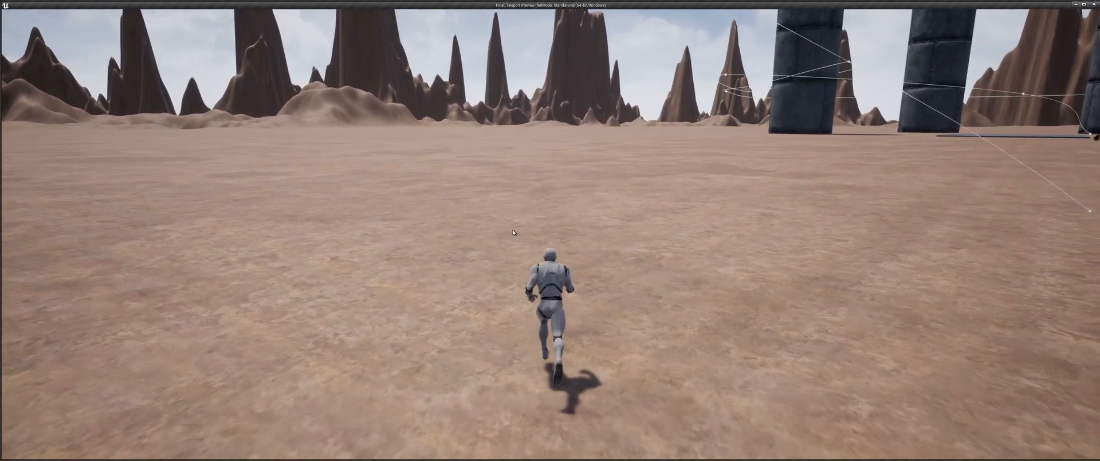
{"action": "key", "text": "t"}
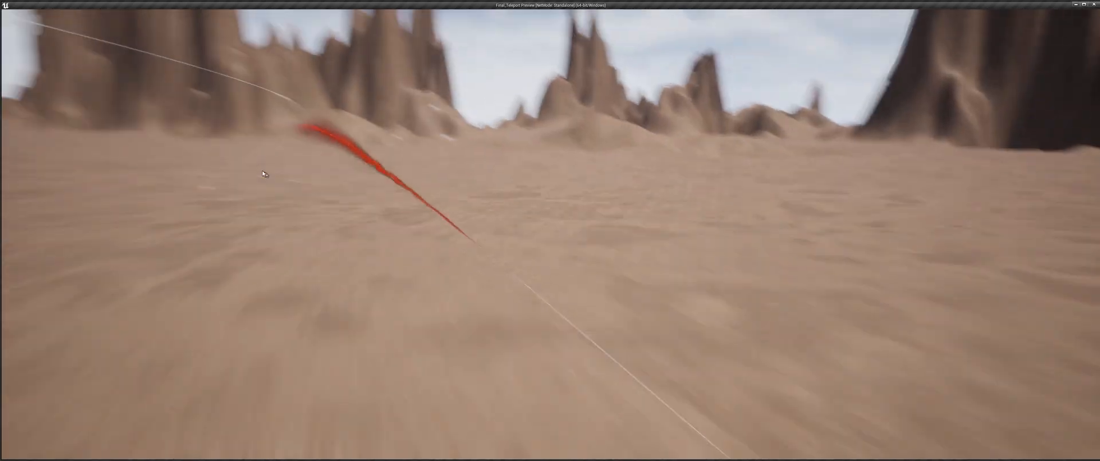
{"action": "key", "text": "t"}
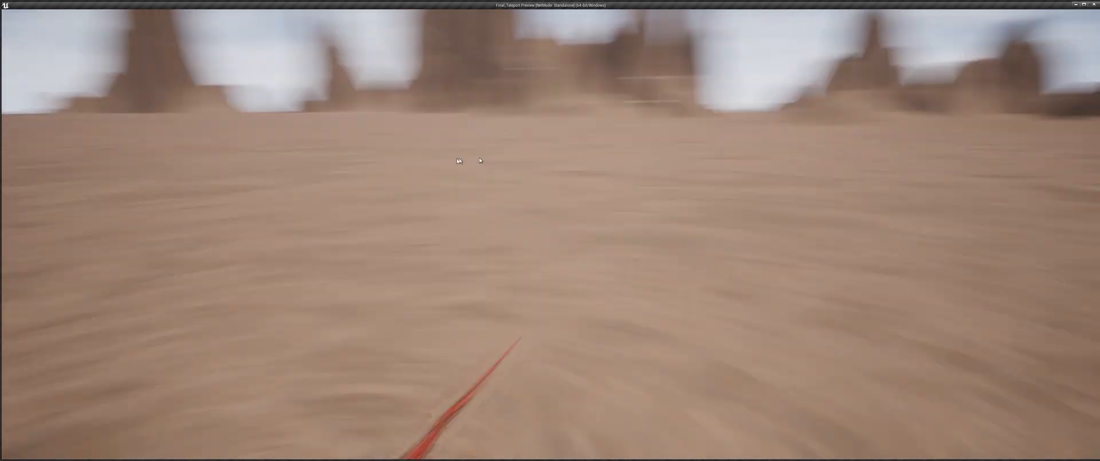
{"action": "key", "text": "t"}
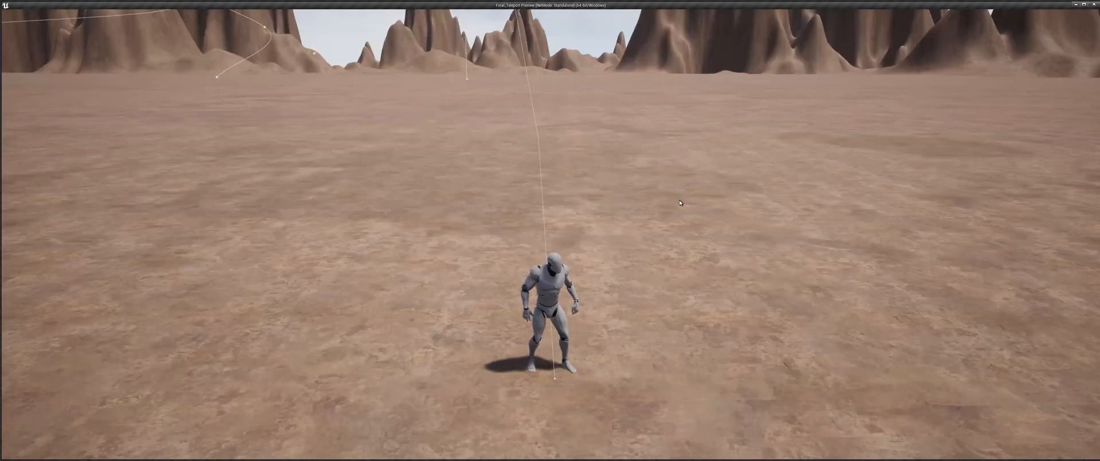
{"action": "key", "text": "w"}
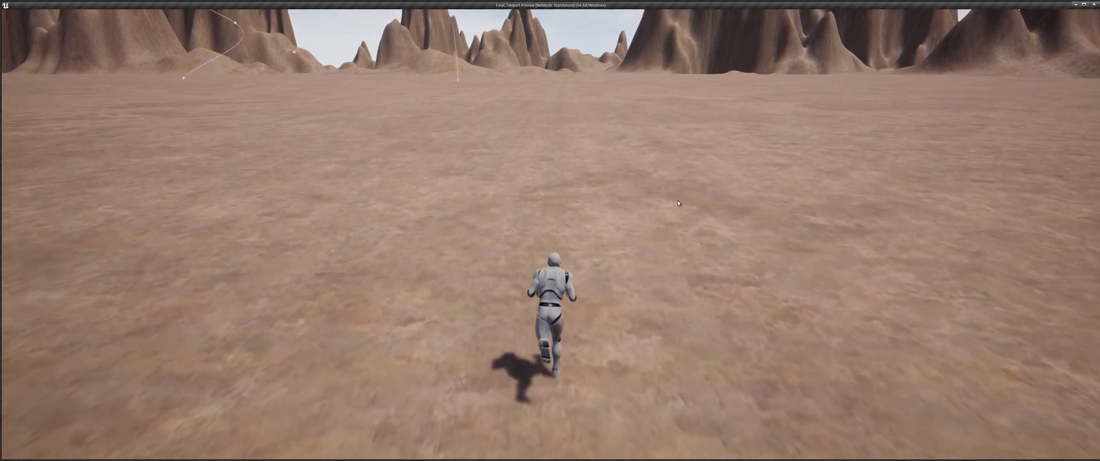
{"action": "key", "text": "e"}
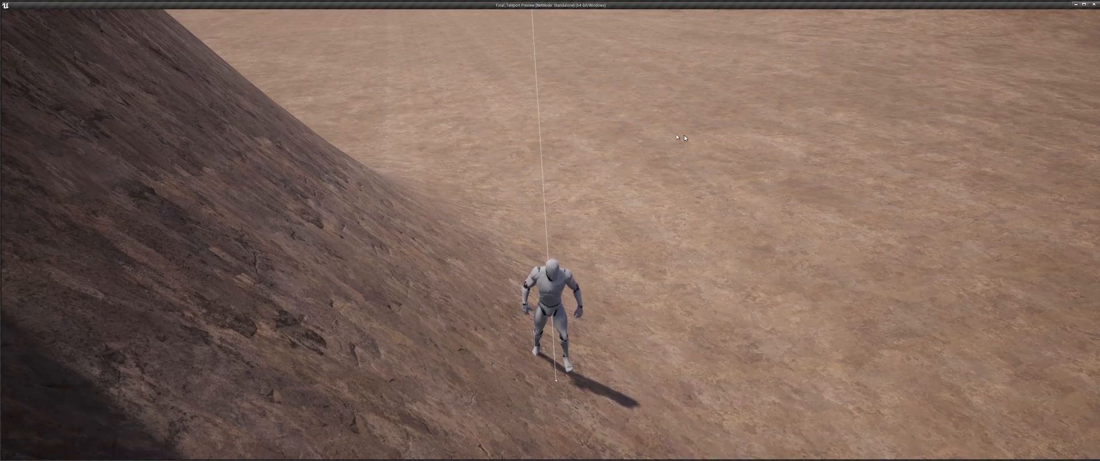
{"action": "key", "text": "w"}
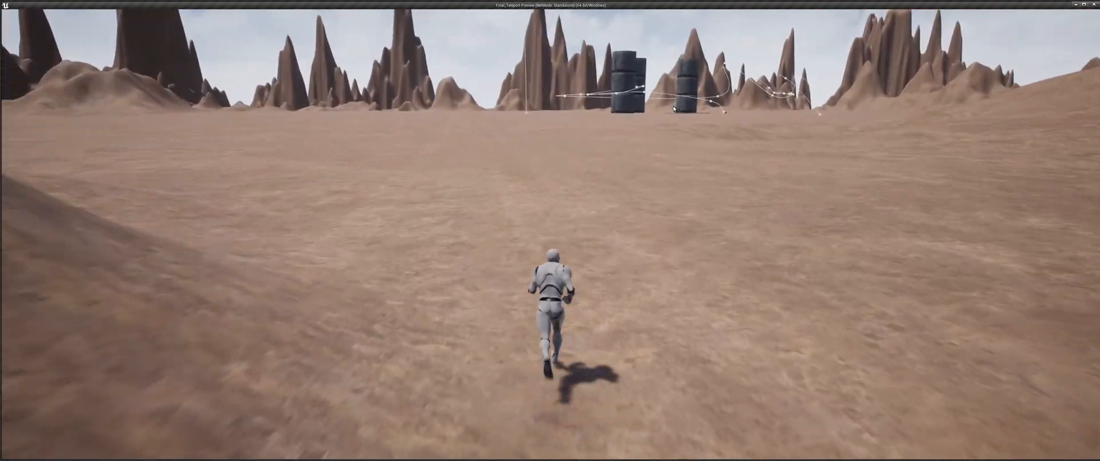
{"action": "left_click", "coordinate": [424, 121]}
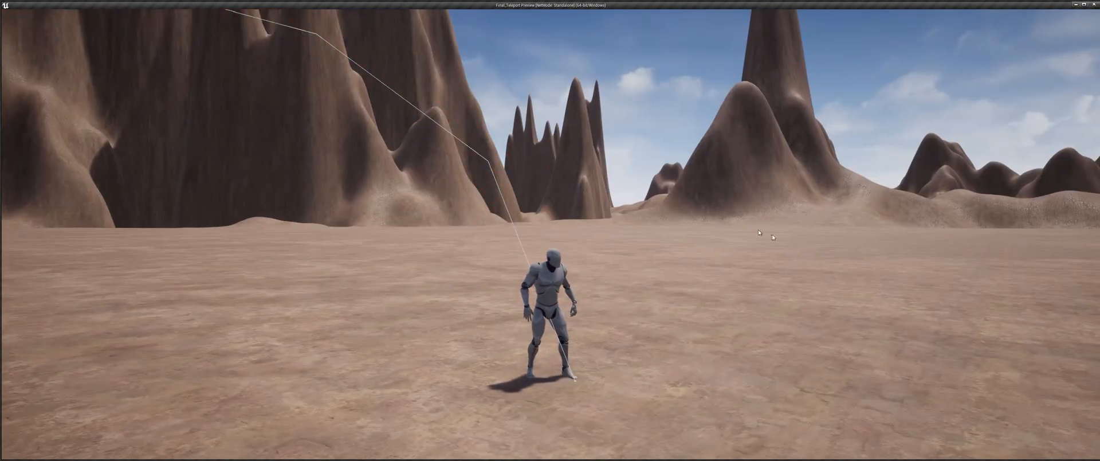
{"action": "left_click", "coordinate": [758, 233]}
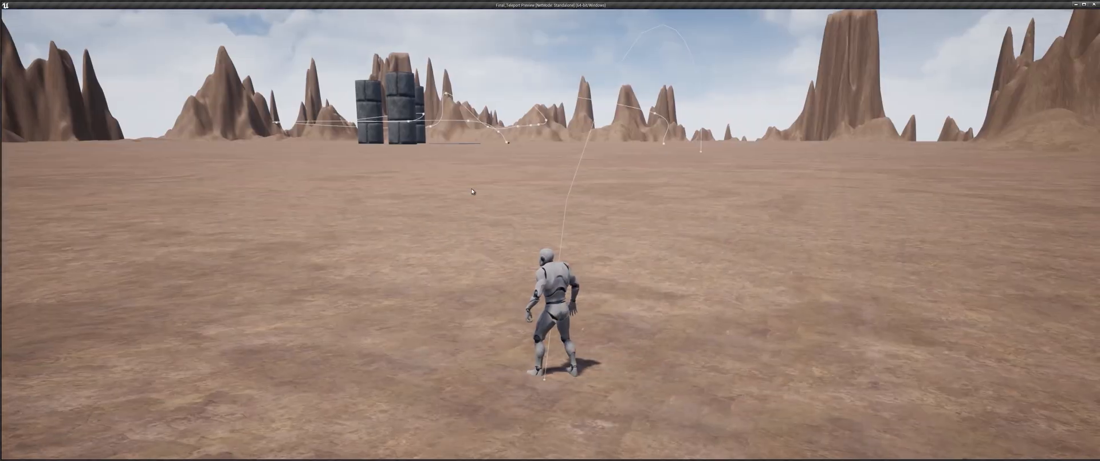
{"action": "left_click", "coordinate": [479, 176]}
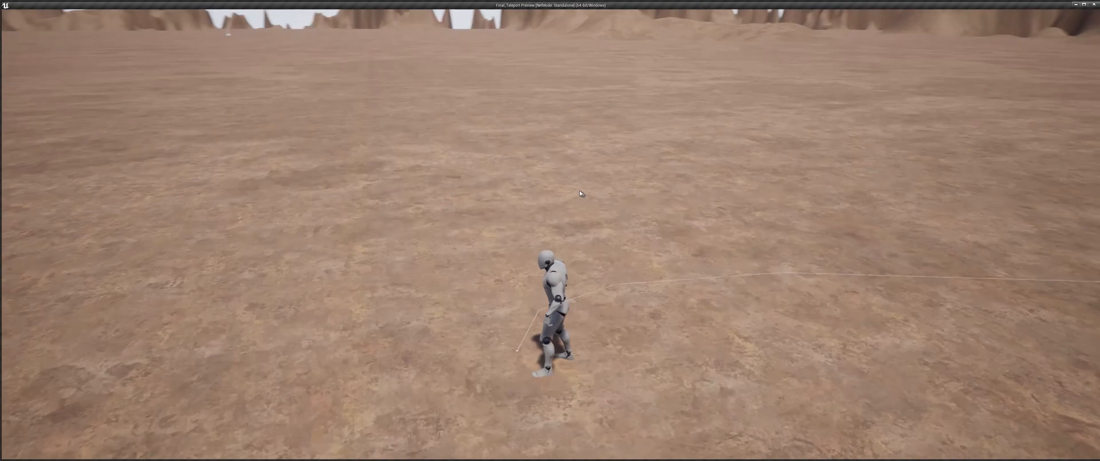
{"action": "left_click", "coordinate": [393, 98]}
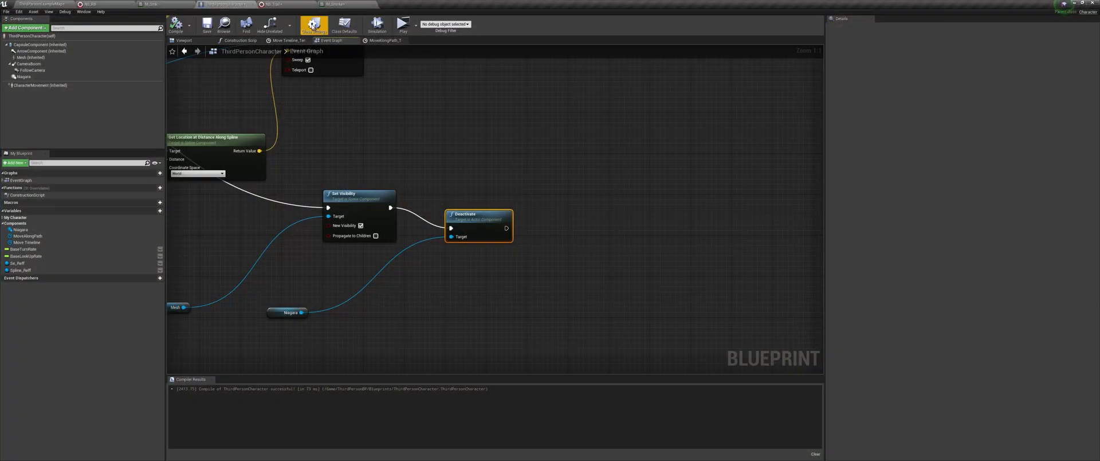
Step: Adjust the Scale Curve values of the Scale Color and Scale Sprite Size modules of Empty002 in NS_Trail
{"action": "left_click", "coordinate": [302, 5]}
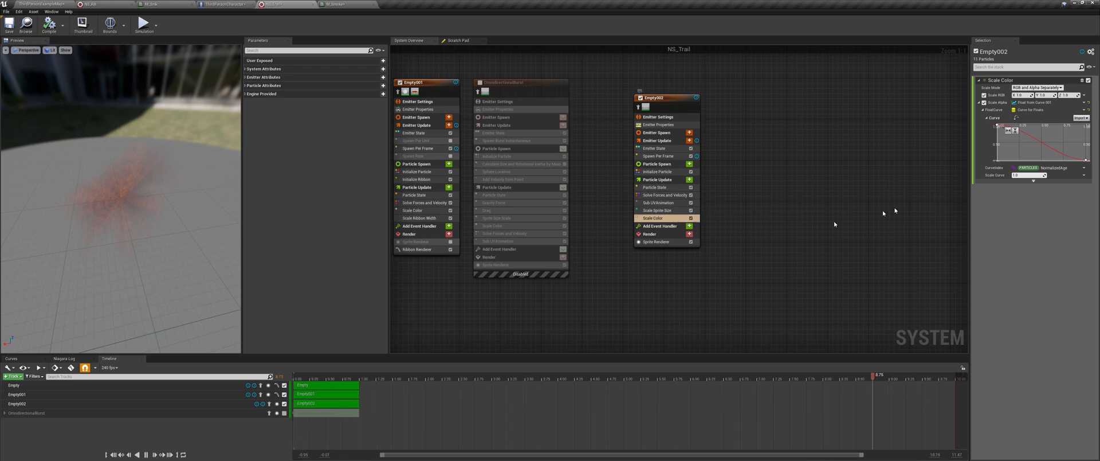
{"action": "left_click", "coordinate": [1020, 175]}
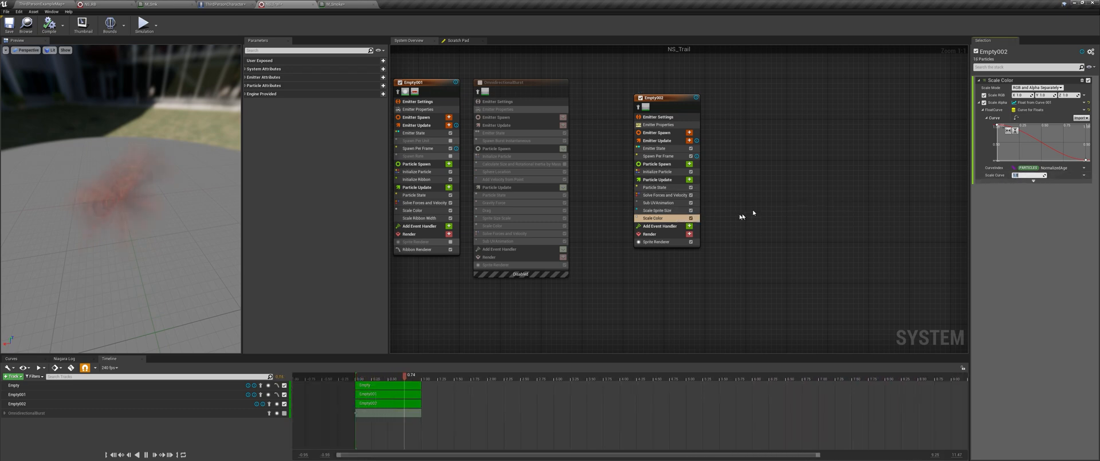
{"action": "left_click", "coordinate": [666, 210]}
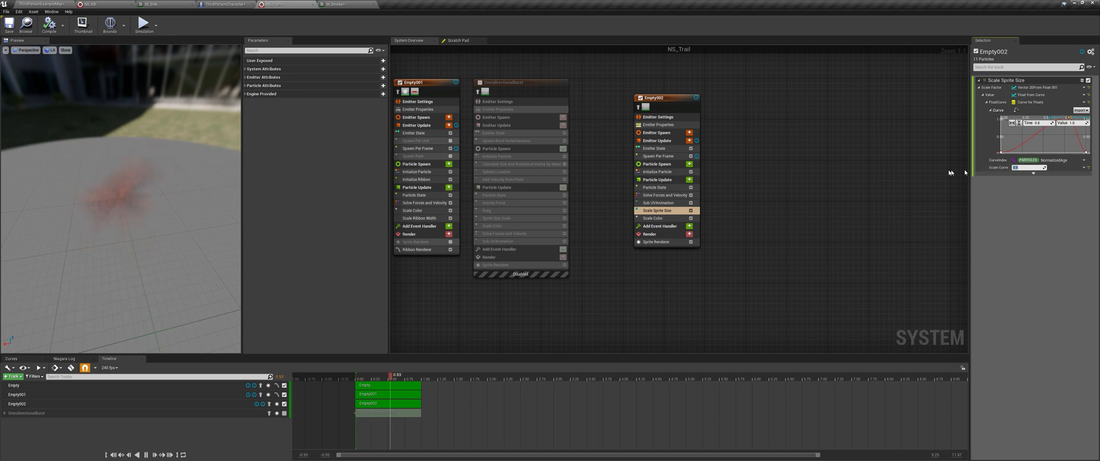
Step: Add a Curl Noise Force module to Empty002's Particle Update, ordered before Solve Forces and Velocity, and change its Noise Strength
{"action": "left_click", "coordinate": [689, 180]}
{"action": "type", "text": "curl"}
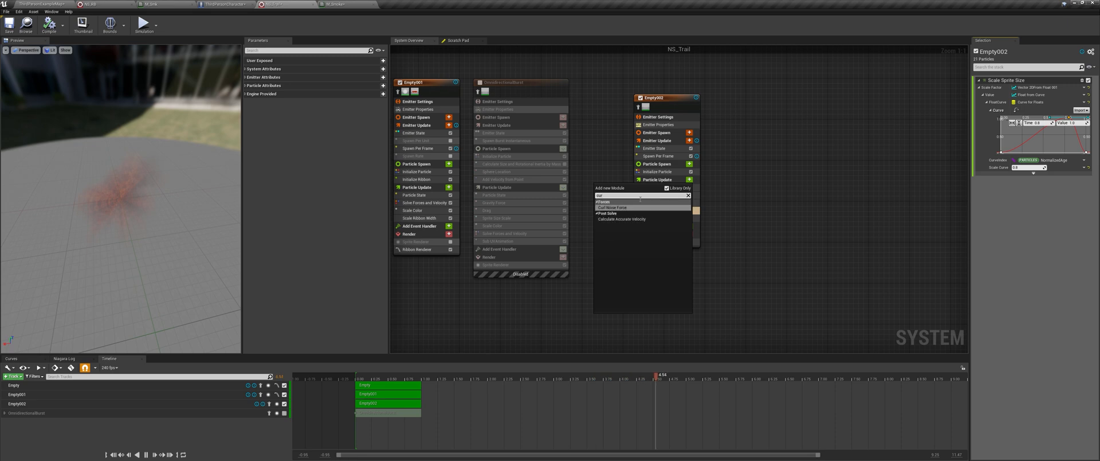
{"action": "key", "text": "Return"}
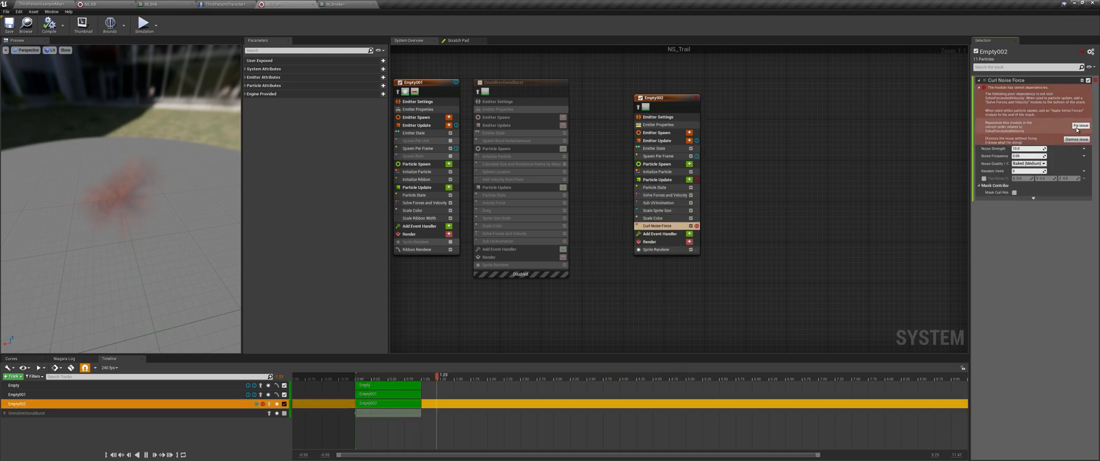
{"action": "left_click", "coordinate": [1078, 128]}
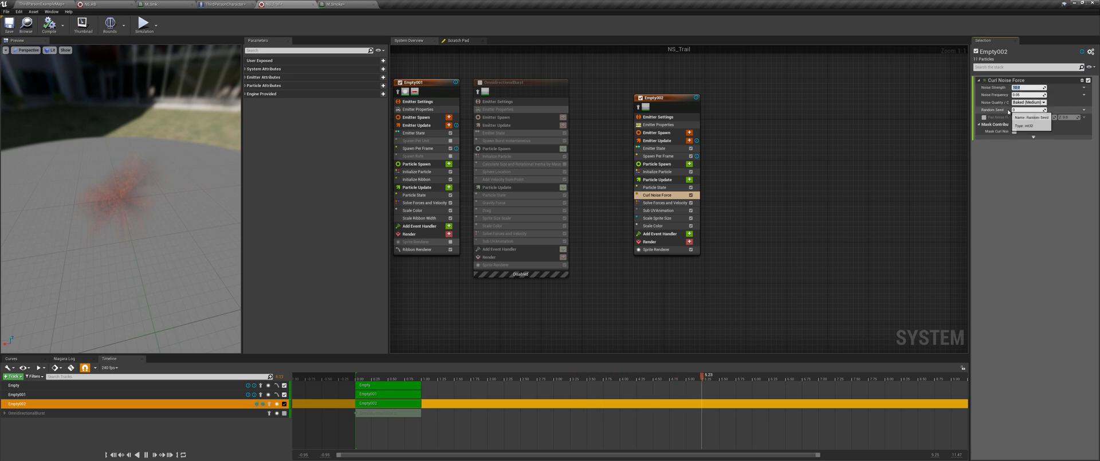
{"action": "key", "text": "Return"}
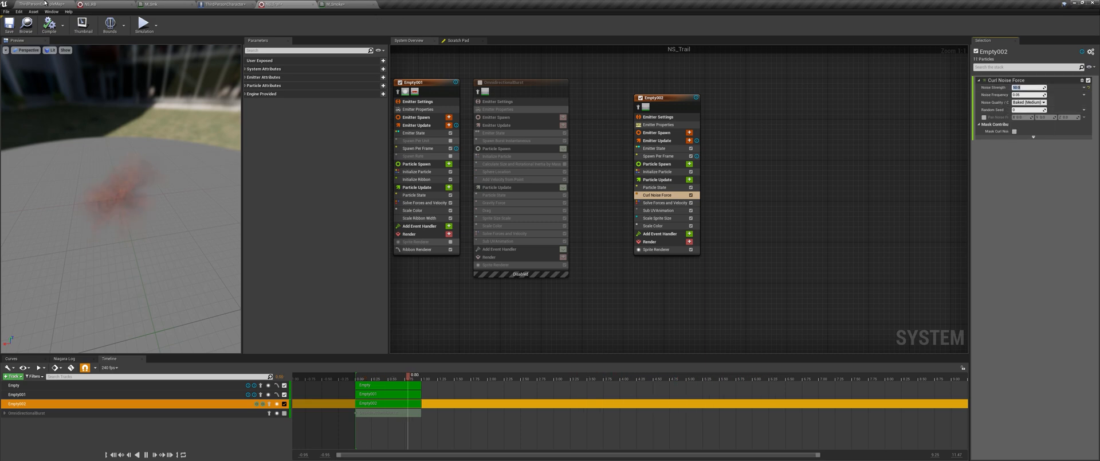
Step: Play the level to check the smoke trail with curl noise during a teleport
{"action": "left_click", "coordinate": [44, 4]}
{"action": "left_click", "coordinate": [471, 24]}
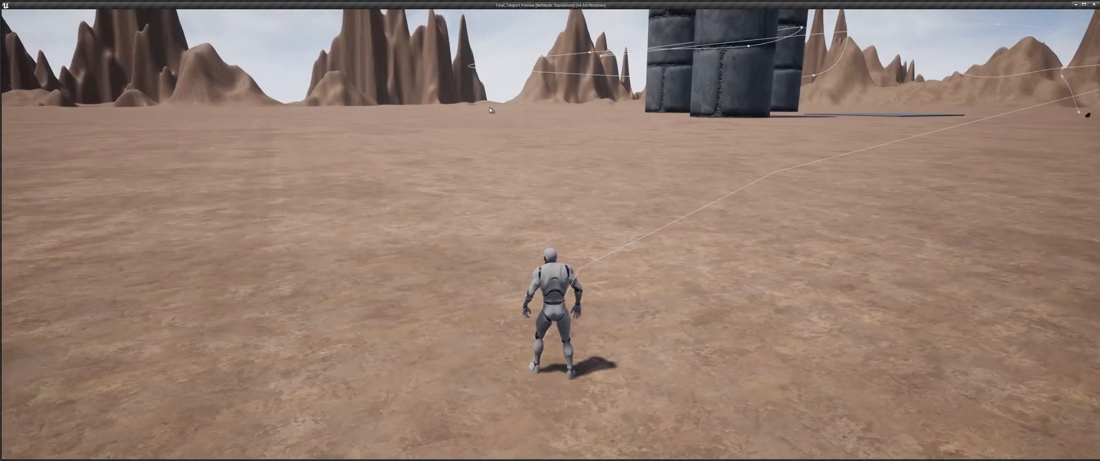
Step: Teleport the character several more times to inspect the ribbon and smoke trail, and end the play session
{"action": "left_click", "coordinate": [502, 116]}
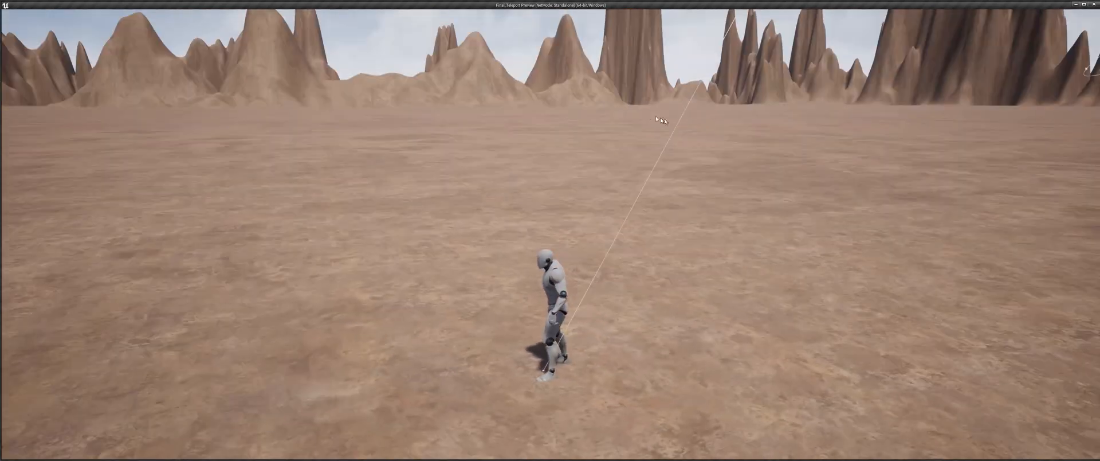
{"action": "left_click", "coordinate": [625, 117]}
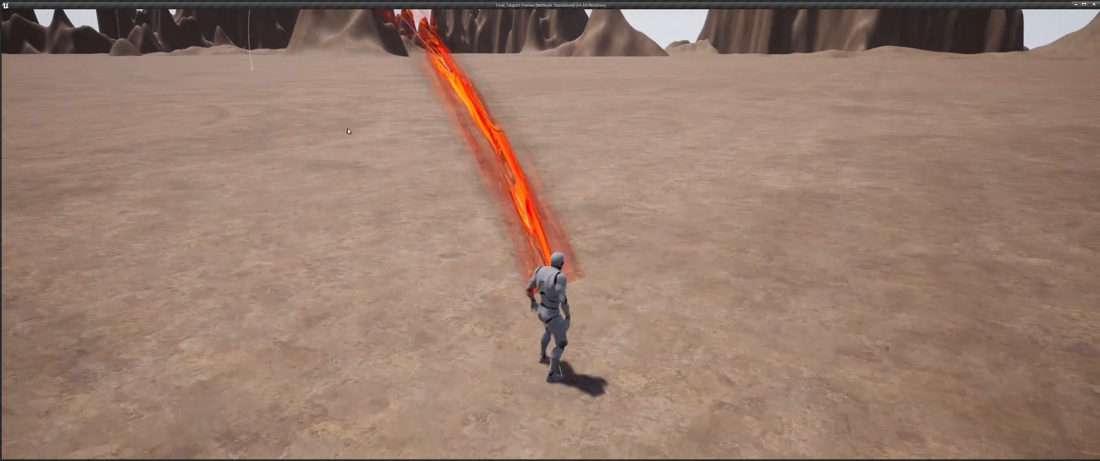
{"action": "left_click", "coordinate": [595, 79]}
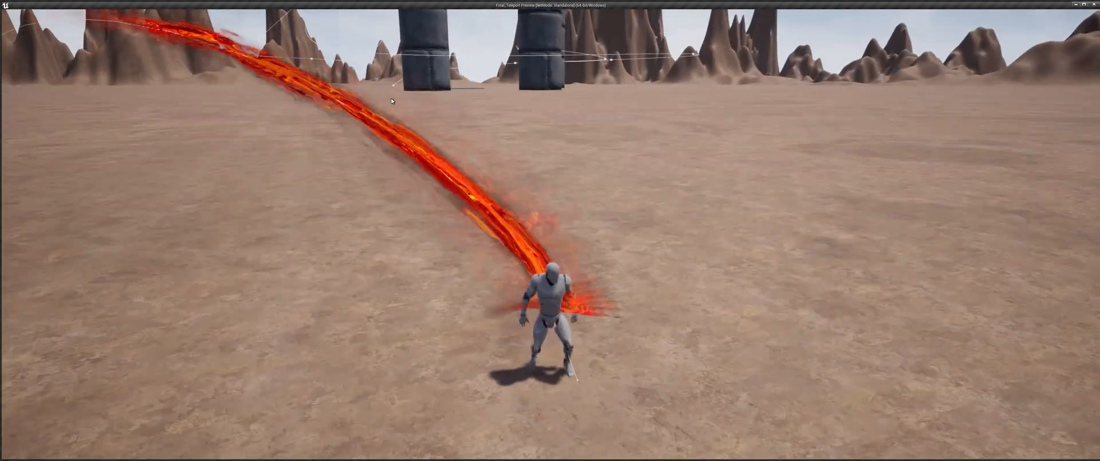
{"action": "key", "text": "Escape"}
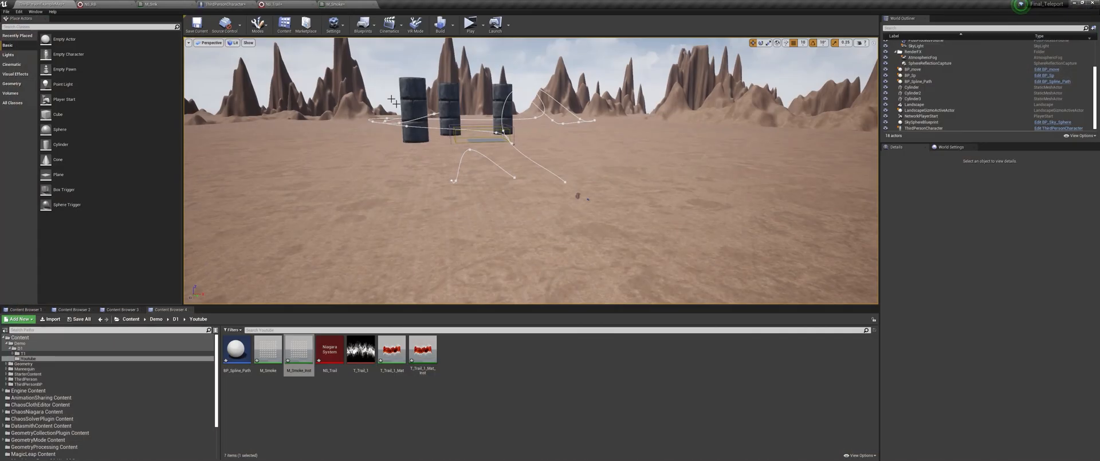
Step: Create an empty Niagara System named NS_Explode in the Youtube folder and open it
{"action": "right_click", "coordinate": [458, 365]}
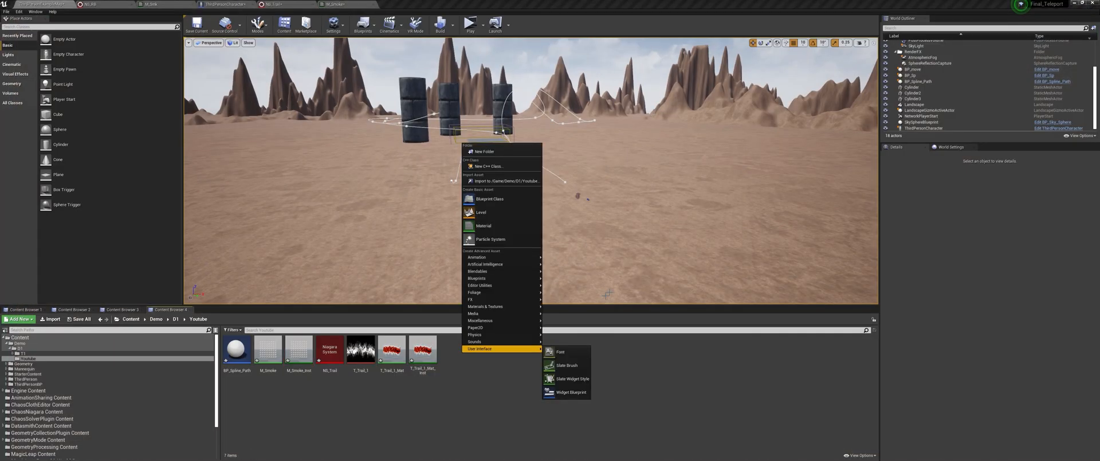
{"action": "mouse_move", "coordinate": [485, 299]}
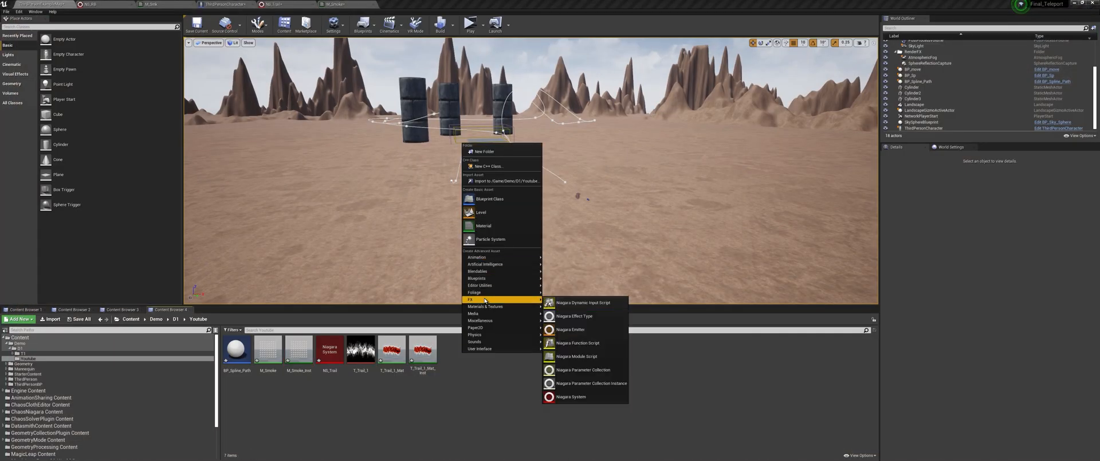
{"action": "left_click", "coordinate": [577, 396]}
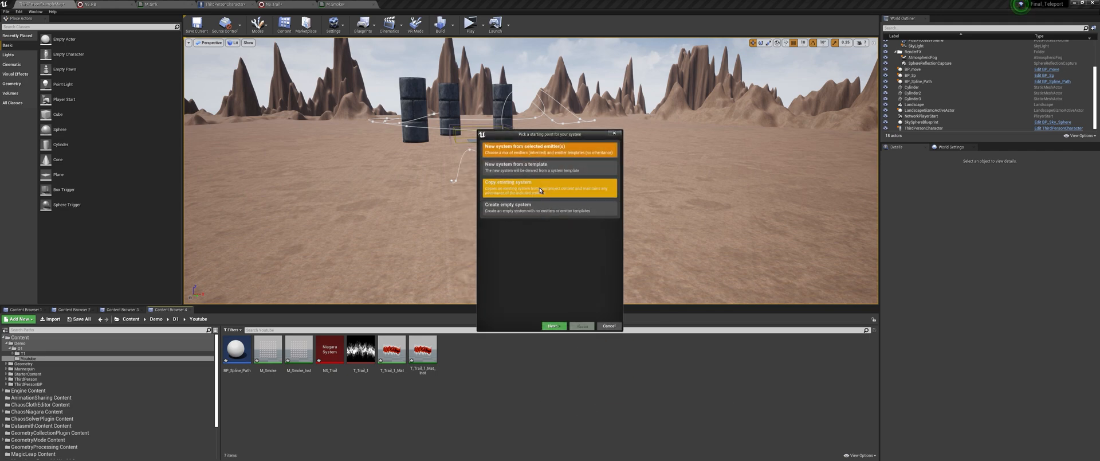
{"action": "left_click", "coordinate": [539, 166]}
{"action": "left_click", "coordinate": [522, 210]}
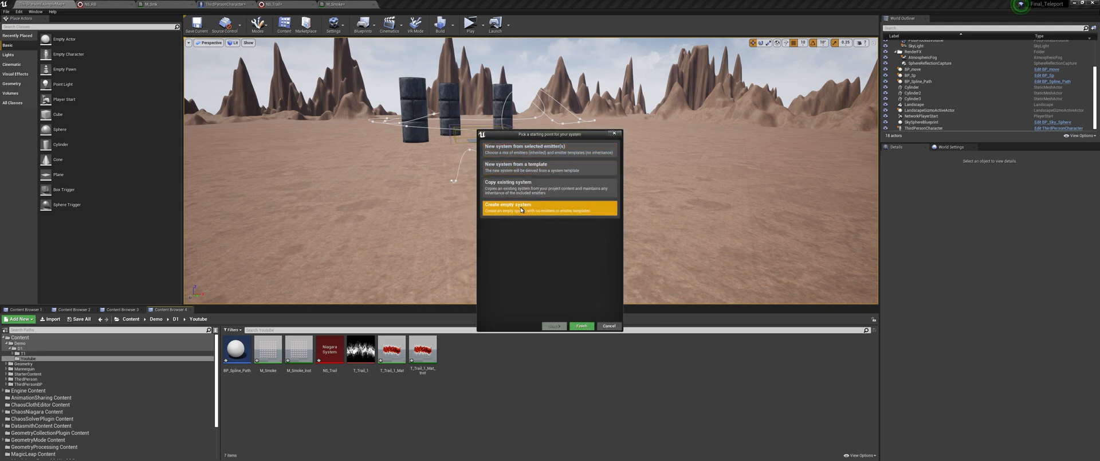
{"action": "left_click", "coordinate": [581, 326]}
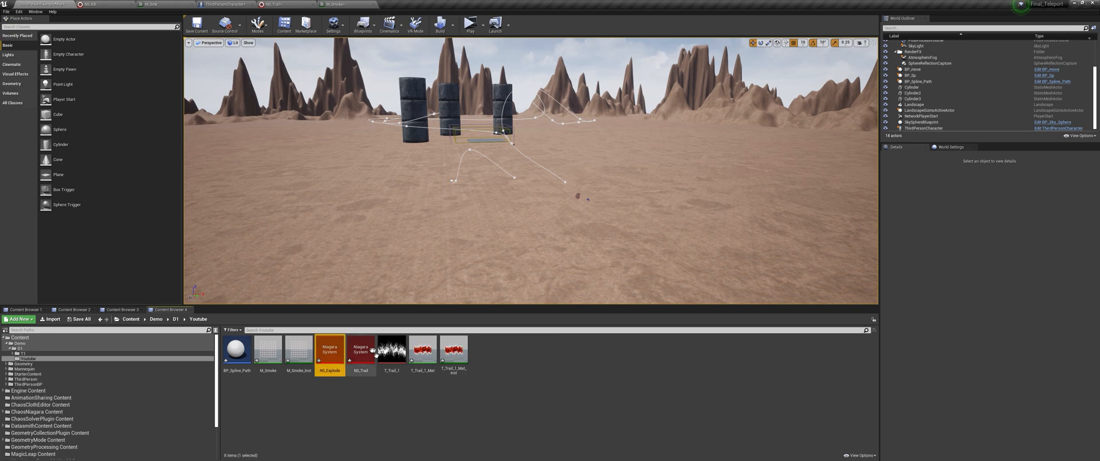
{"action": "double_click", "coordinate": [337, 352]}
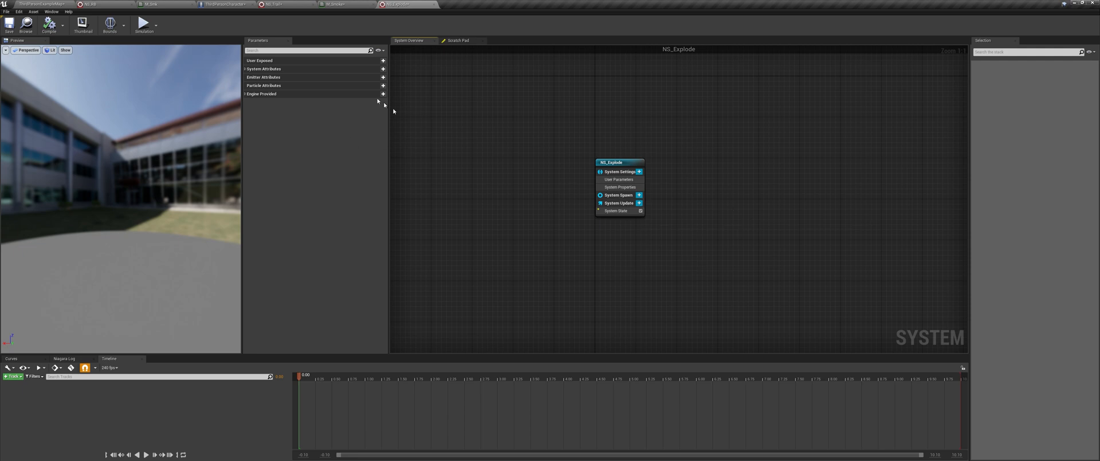
Step: Copy the disabled OmnidirectionalBurst emitter from NS_Trail and paste it into NS_Explode
{"action": "left_click", "coordinate": [293, 5]}
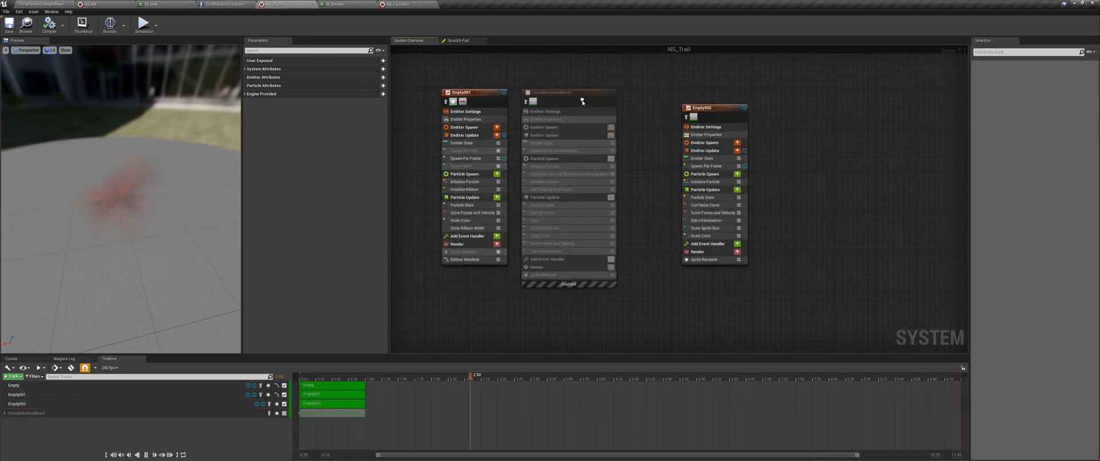
{"action": "right_click", "coordinate": [583, 102]}
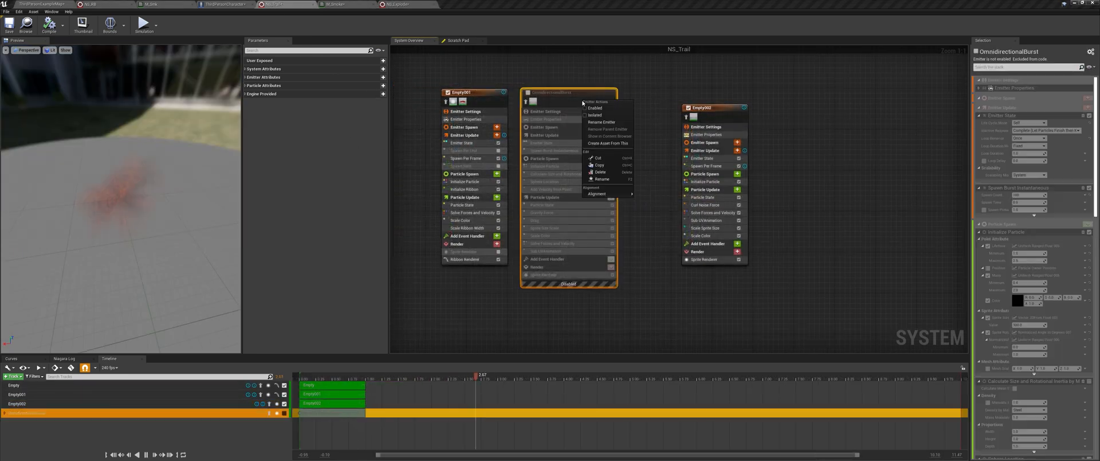
{"action": "left_click", "coordinate": [599, 166]}
{"action": "left_click", "coordinate": [399, 4]}
{"action": "right_click", "coordinate": [673, 153]}
{"action": "left_click", "coordinate": [690, 212]}
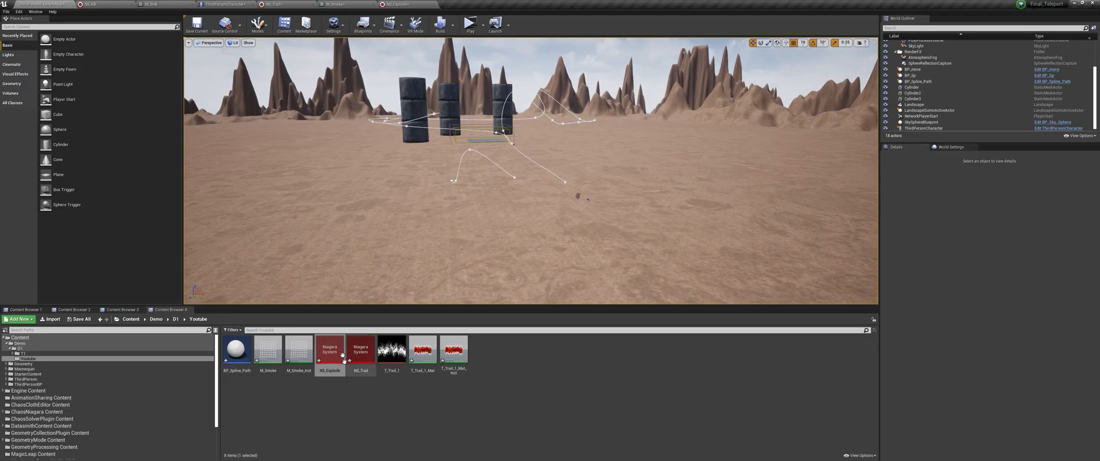
Step: Add a Spawn System at Location node after the Deactivate node in the ThirdPersonCharacter event graph
{"action": "left_click", "coordinate": [223, 4]}
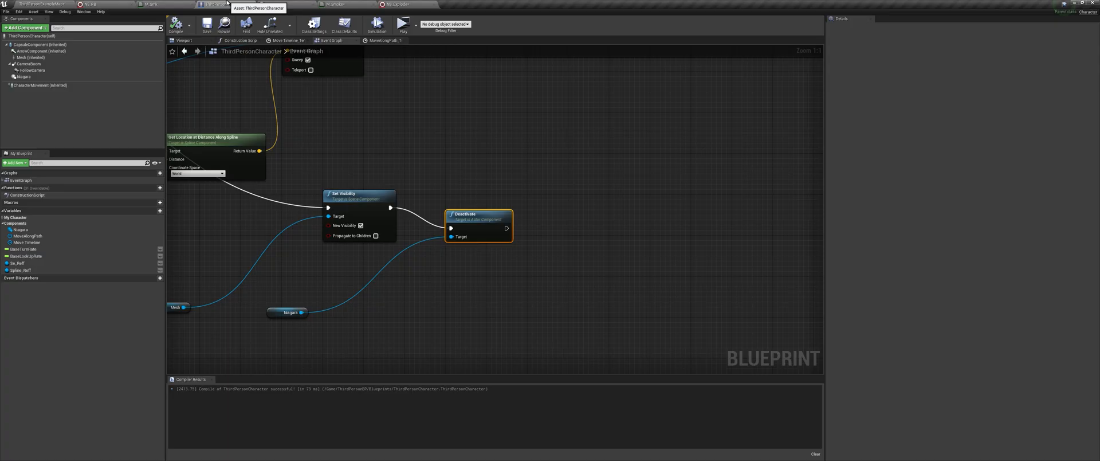
{"action": "scroll", "coordinate": [579, 147], "scroll_direction": "down", "scroll_amount": 3}
{"action": "right_click_drag", "start_coordinate": [651, 205], "coordinate": [476, 160]}
{"action": "scroll", "coordinate": [615, 221], "scroll_direction": "up", "scroll_amount": 3}
{"action": "right_click_drag", "start_coordinate": [614, 221], "coordinate": [525, 188]}
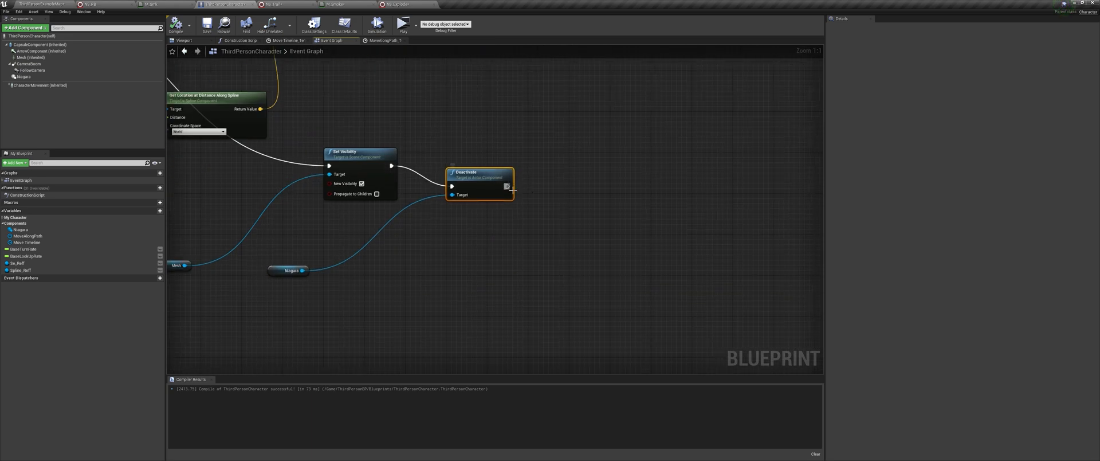
{"action": "left_click_drag", "start_coordinate": [568, 167], "coordinate": [568, 168]}
{"action": "type", "text": "spawn sys"}
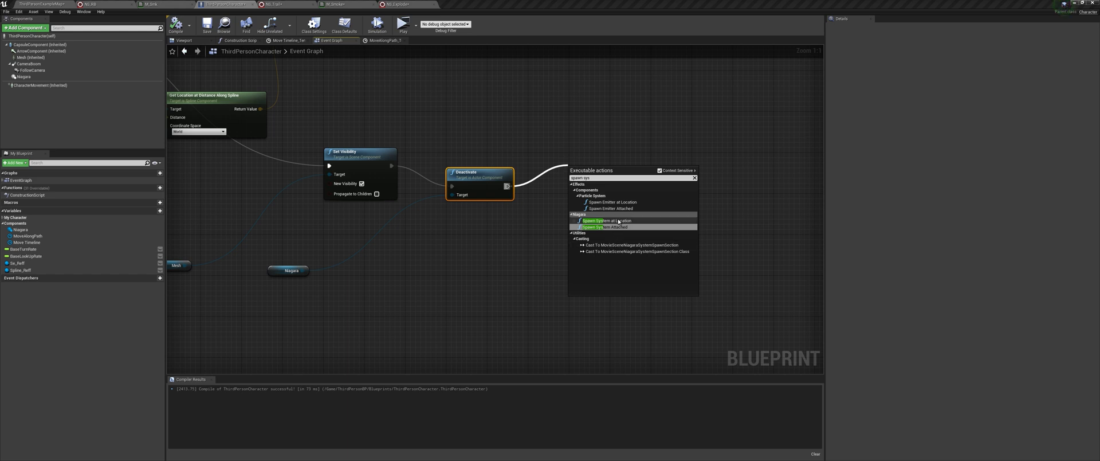
{"action": "left_click", "coordinate": [618, 221]}
{"action": "left_click_drag", "start_coordinate": [616, 175], "coordinate": [642, 183]}
Step: Feed the Mesh's GetWorldLocation into the Location of Spawn System at Location, with NS_Explode as its System Template
{"action": "right_click_drag", "start_coordinate": [422, 270], "coordinate": [580, 230]}
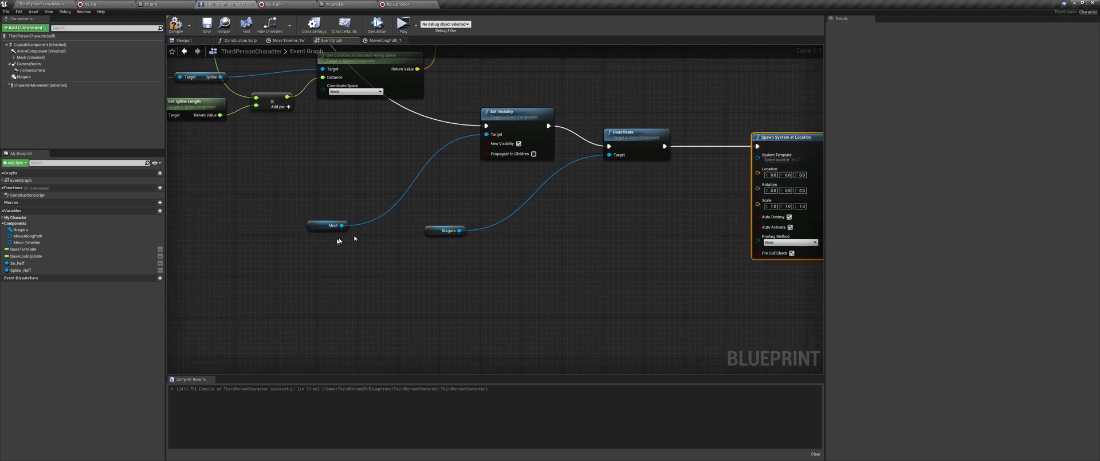
{"action": "left_click_drag", "start_coordinate": [450, 277], "coordinate": [449, 276]}
{"action": "type", "text": "get world"}
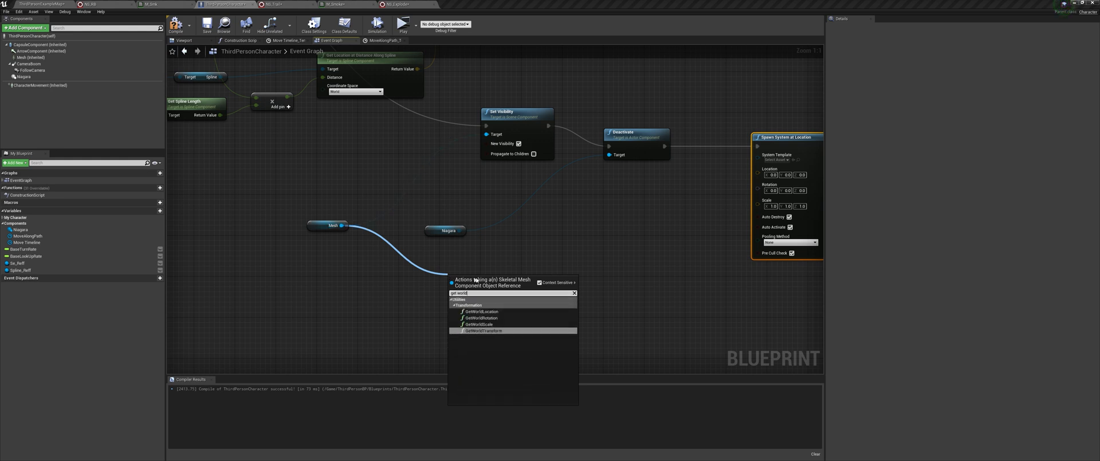
{"action": "left_click", "coordinate": [491, 312]}
{"action": "left_click_drag", "start_coordinate": [512, 294], "coordinate": [768, 176]}
{"action": "right_click_drag", "start_coordinate": [769, 176], "coordinate": [677, 166]}
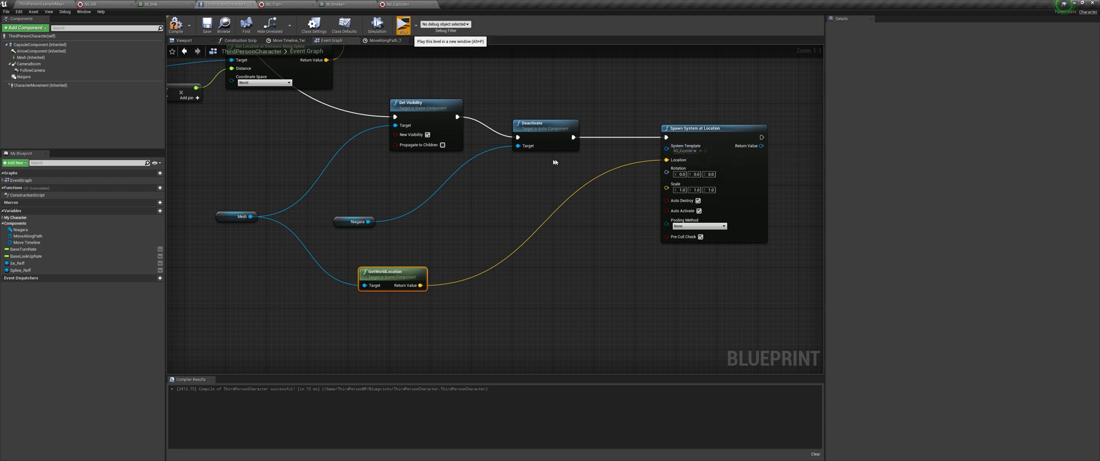
Step: Play the level and teleport the character repeatedly to check the explosion spawned at the end of each teleport
{"action": "key", "text": "e"}
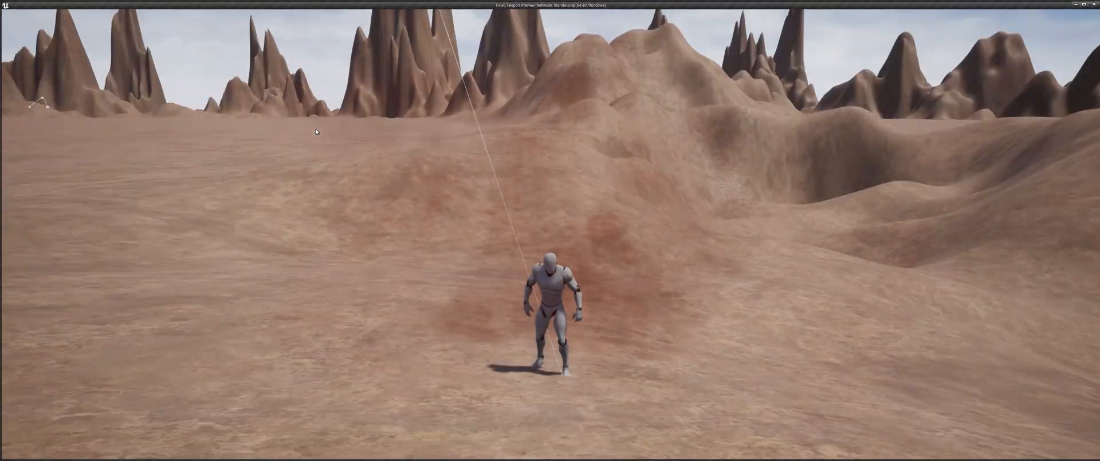
{"action": "key", "text": "e"}
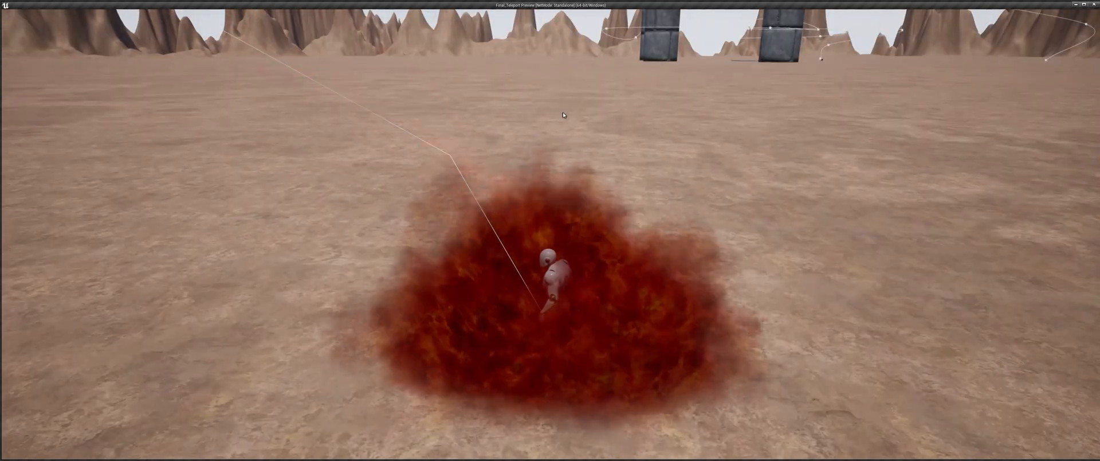
{"action": "key", "text": "e"}
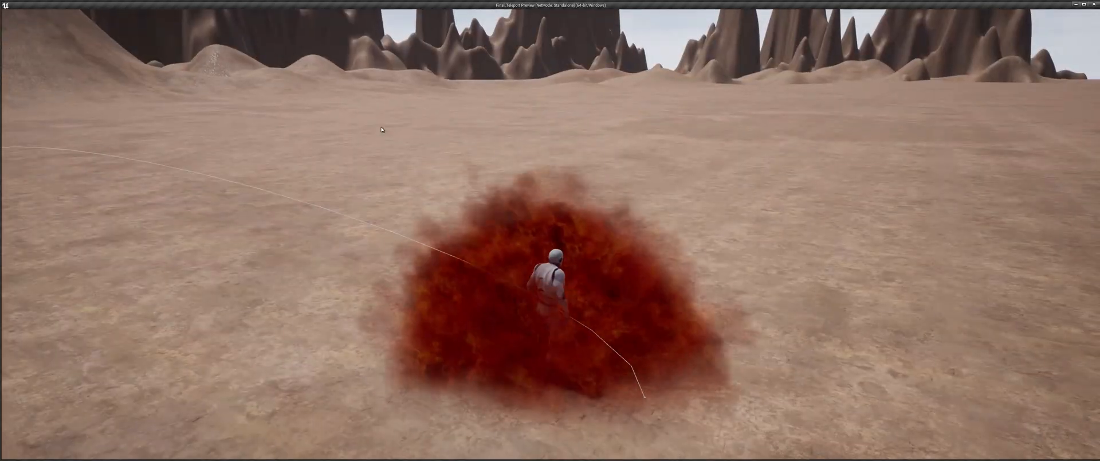
{"action": "key", "text": "e"}
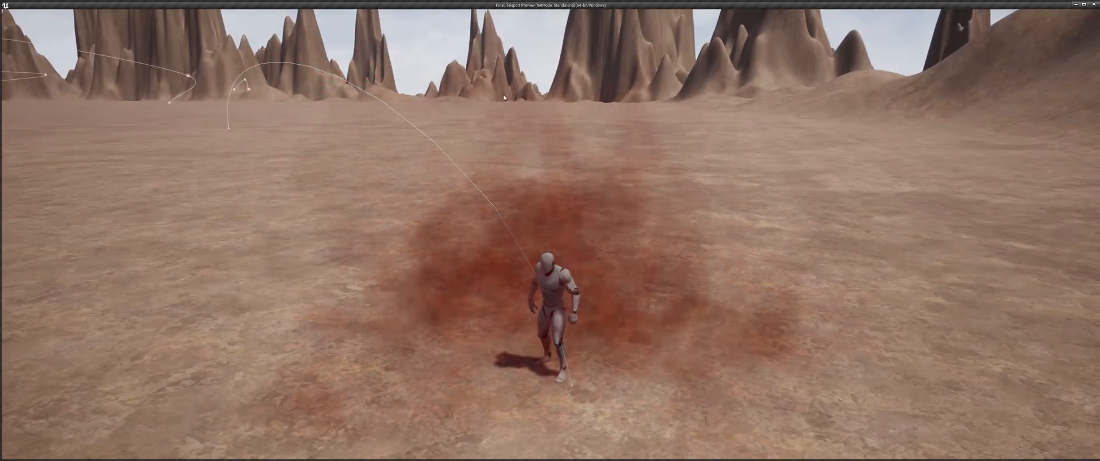
{"action": "key", "text": "e"}
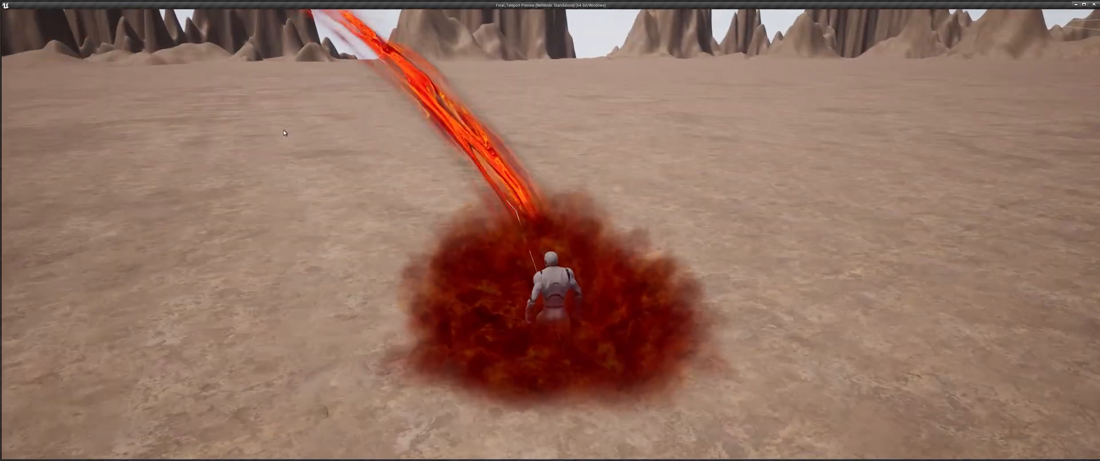
{"action": "key", "text": "Escape"}
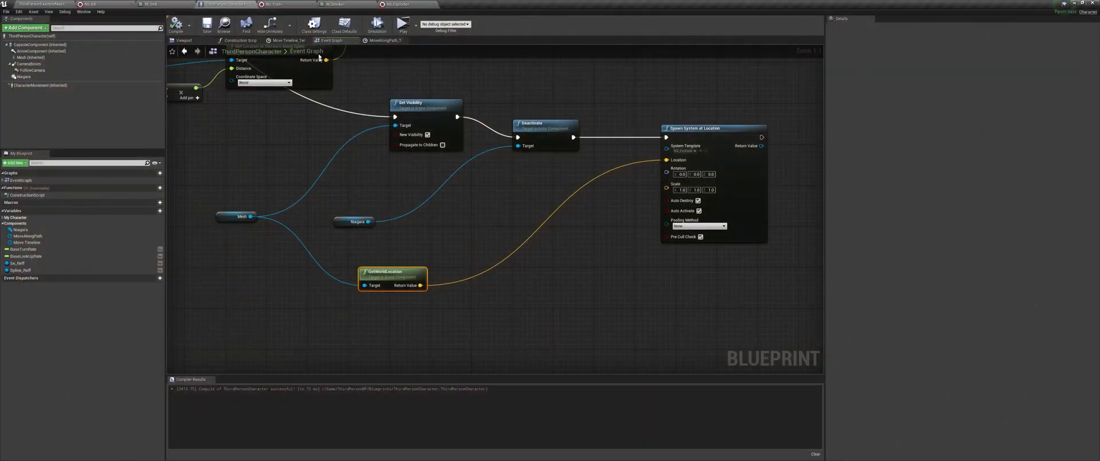
Step: Add a Vortex Force module to the OmnidirectionalBurst emitter's Particle Update in NS_Explode and edit its Vortex Force Amount
{"action": "left_click", "coordinate": [413, 4]}
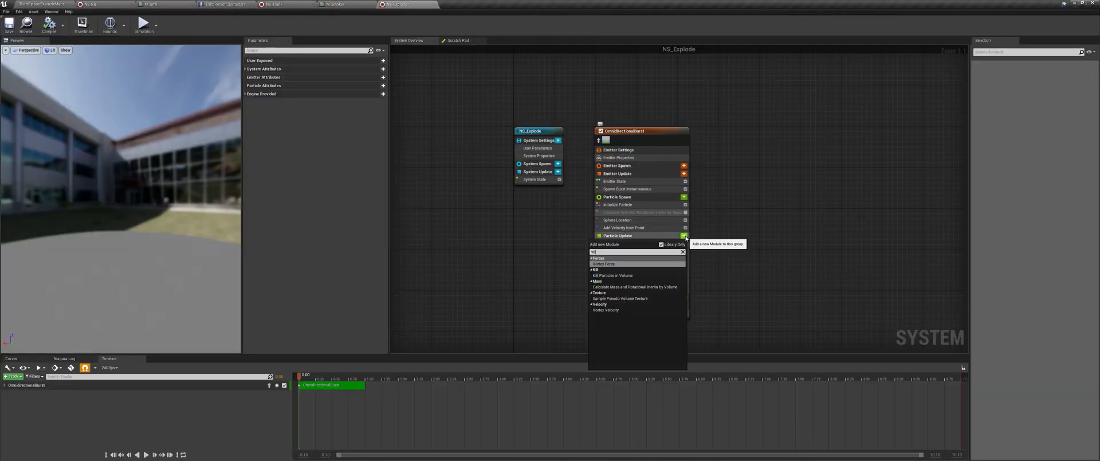
{"action": "type", "text": "vo"}
{"action": "left_click", "coordinate": [610, 264]}
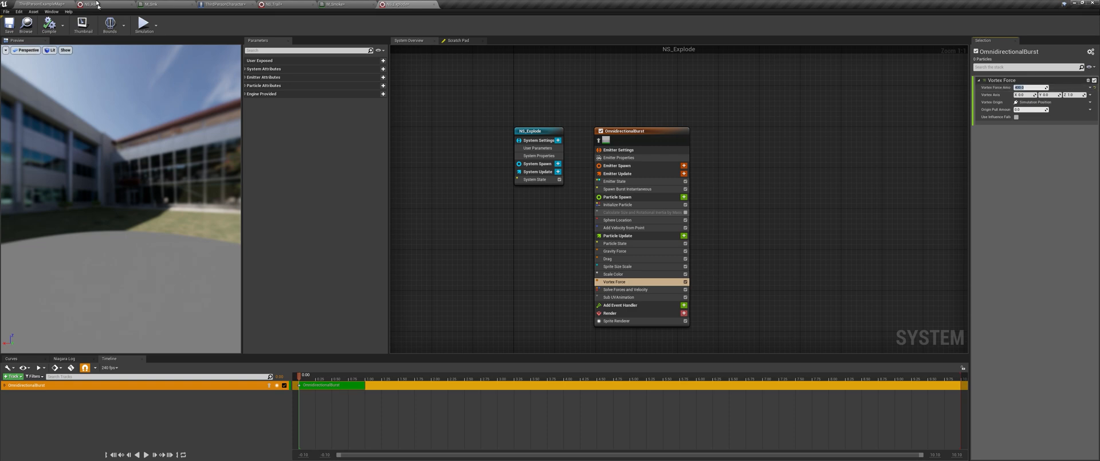
Step: Play the level and teleport the character to check how the explosion smoke swirls with the vortex force
{"action": "left_click", "coordinate": [63, 4]}
{"action": "left_click", "coordinate": [473, 24]}
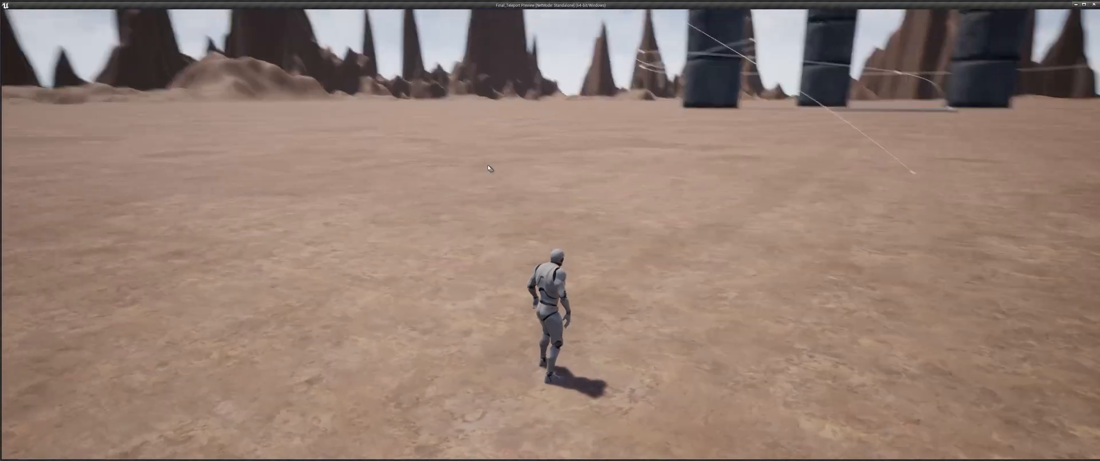
{"action": "left_click_drag", "start_coordinate": [477, 132], "coordinate": [619, 124]}
{"action": "left_click_drag", "start_coordinate": [615, 79], "coordinate": [343, 93]}
{"action": "left_click_drag", "start_coordinate": [720, 162], "coordinate": [574, 100]}
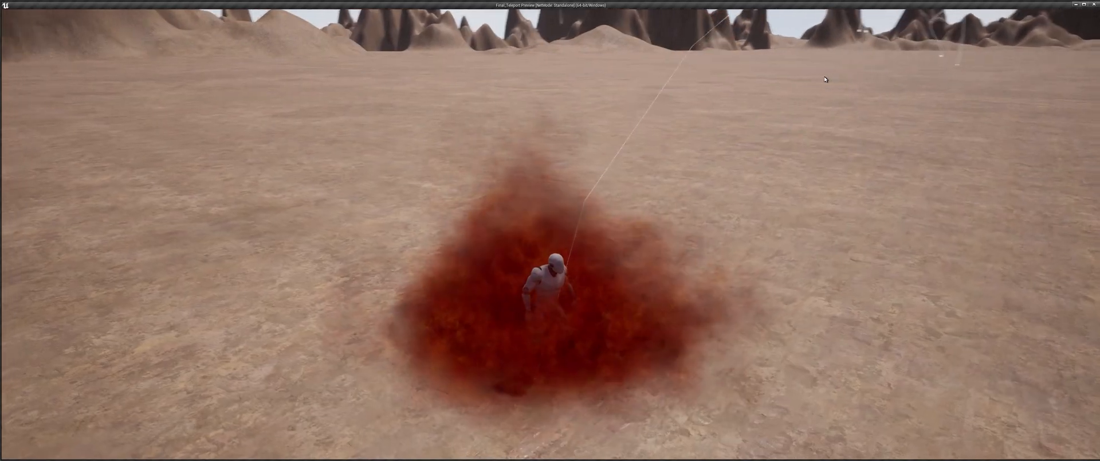
{"action": "left_click", "coordinate": [610, 66]}
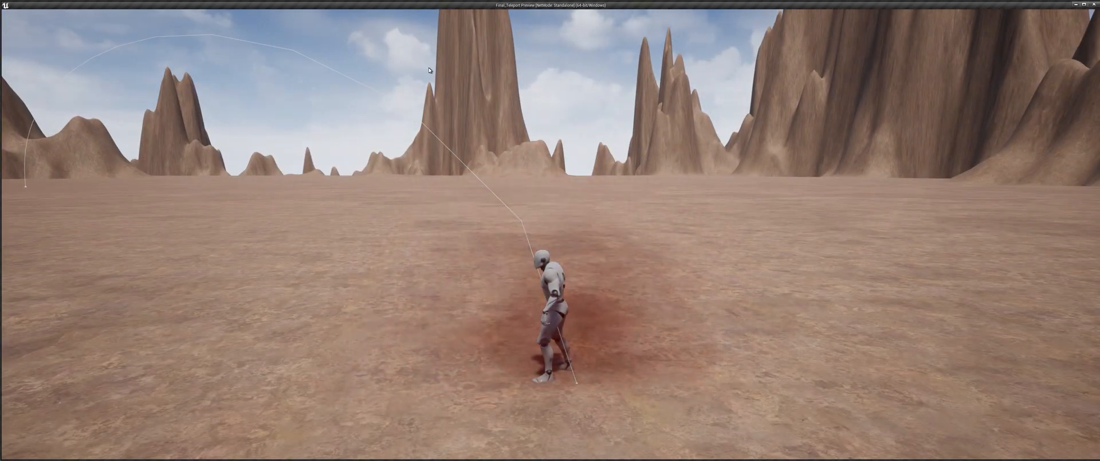
{"action": "key", "text": "Escape"}
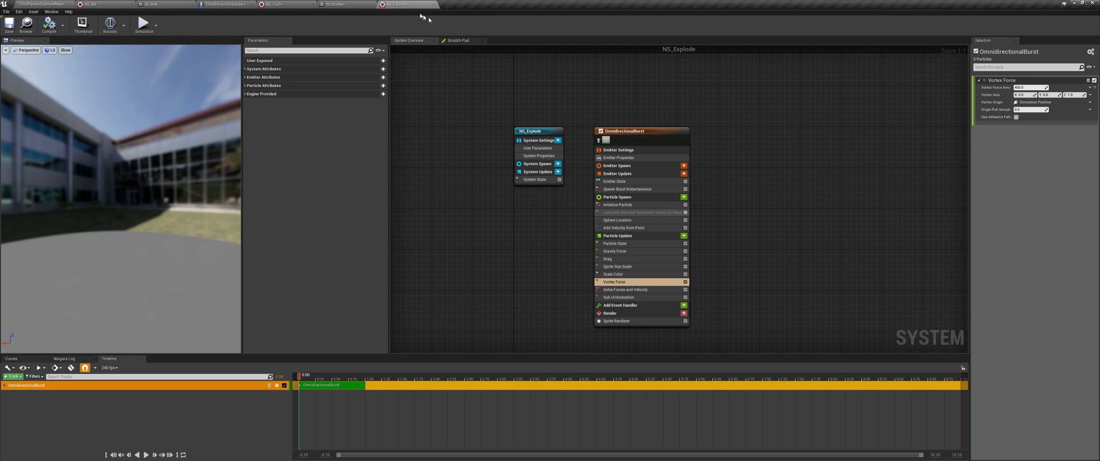
Step: Duplicate the OmnidirectionalBurst emitter within NS_Explode by copying and pasting it
{"action": "right_click", "coordinate": [558, 98]}
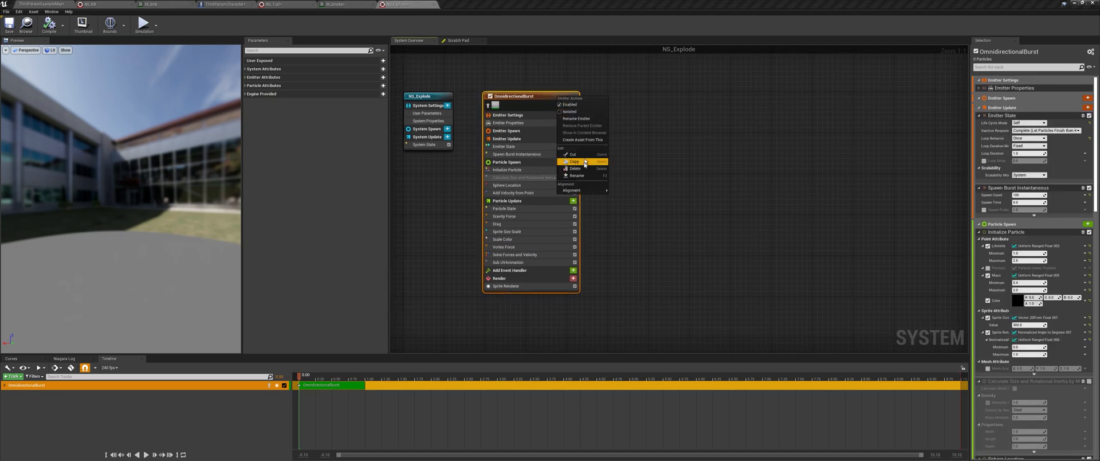
{"action": "right_click", "coordinate": [615, 118]}
{"action": "left_click", "coordinate": [633, 176]}
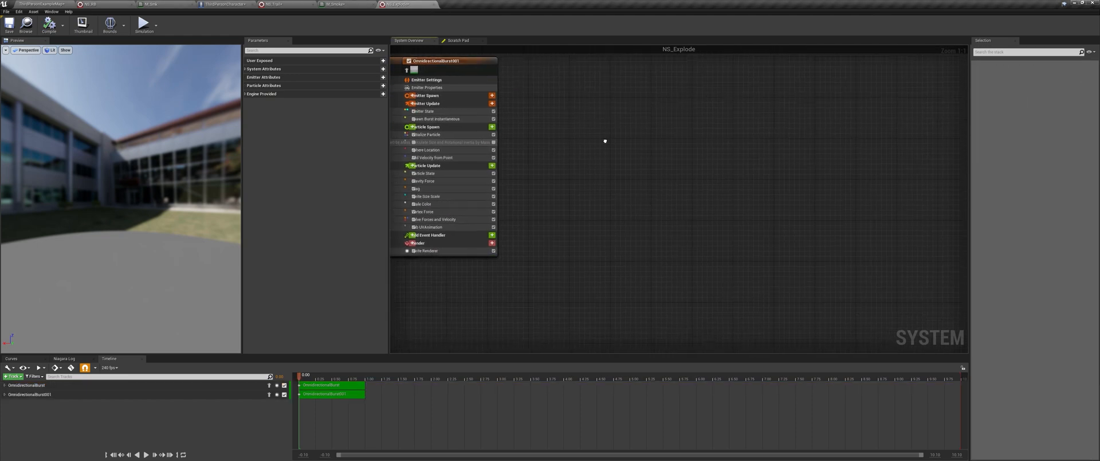
Step: Assign DefaultSpriteMaterial to the OmnidirectionalBurst001 Sprite Renderer and set its Sub Image Size to 1.0 by 1.0
{"action": "left_click", "coordinate": [607, 288]}
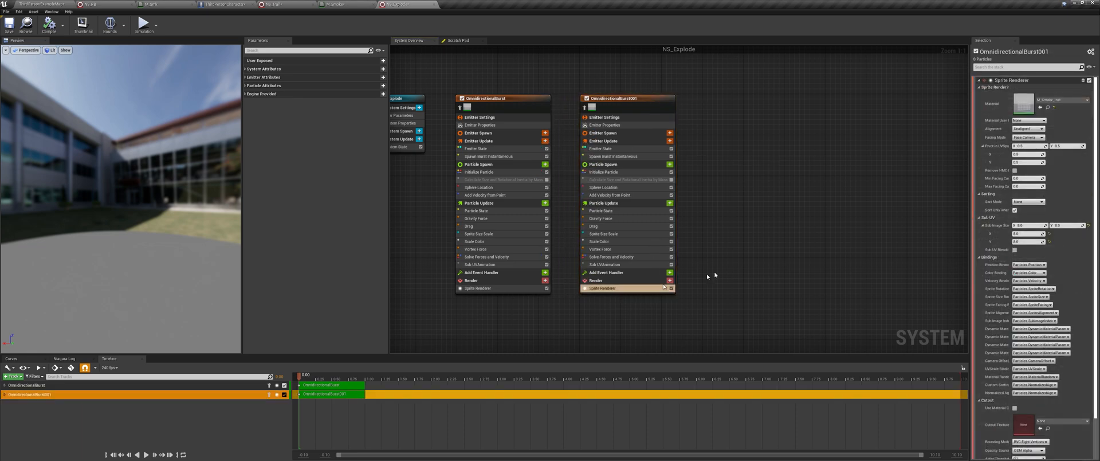
{"action": "left_click", "coordinate": [1060, 100]}
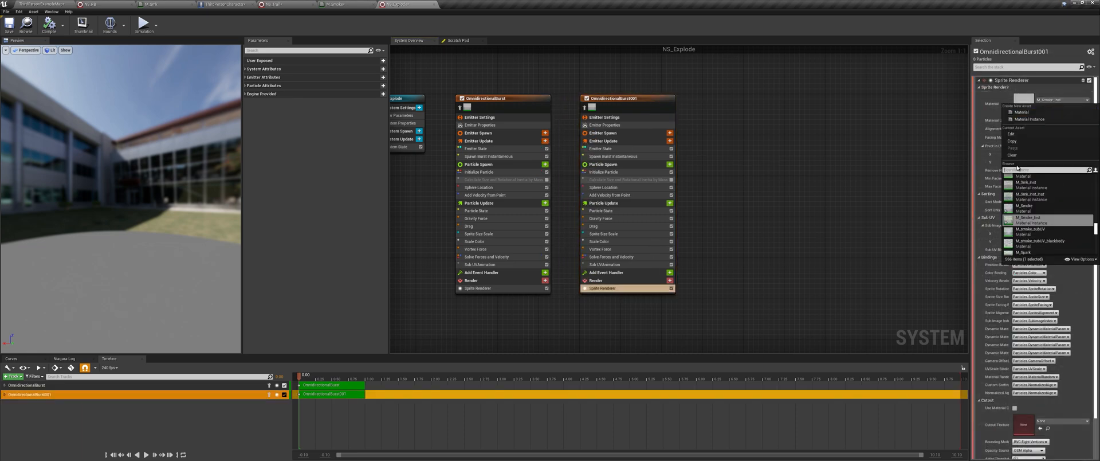
{"action": "type", "text": "defa"}
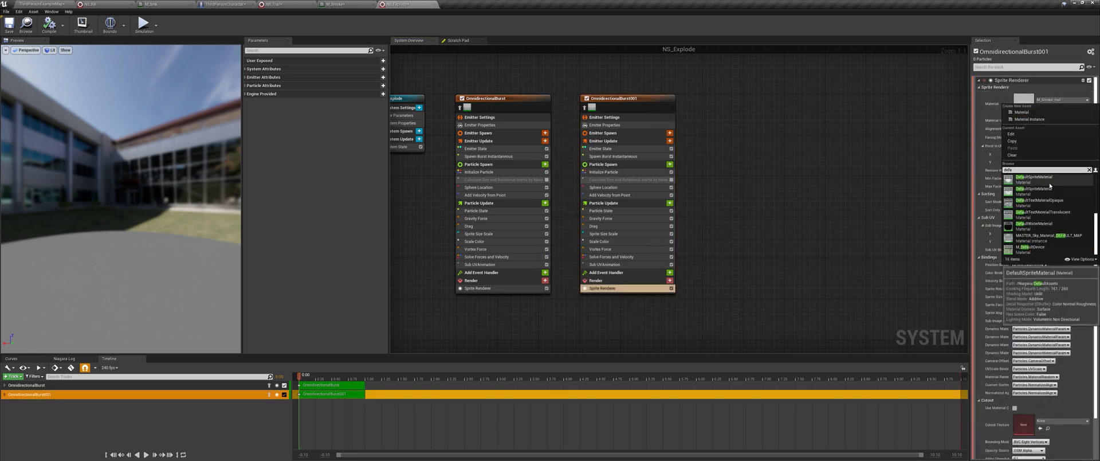
{"action": "left_click", "coordinate": [1049, 182]}
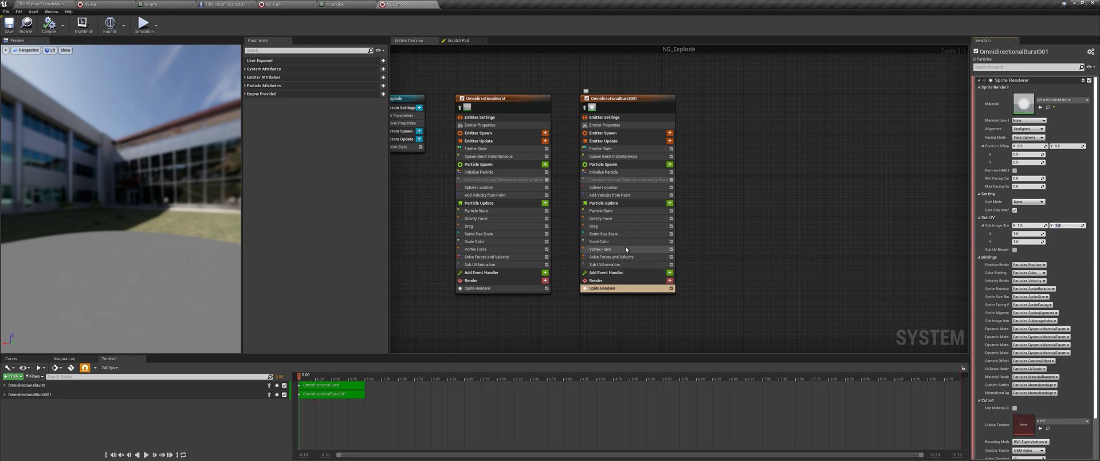
Step: Disable the Sub UVAnimation module of OmnidirectionalBurst001 and play the level to check the teleport explosion
{"action": "left_click", "coordinate": [623, 265]}
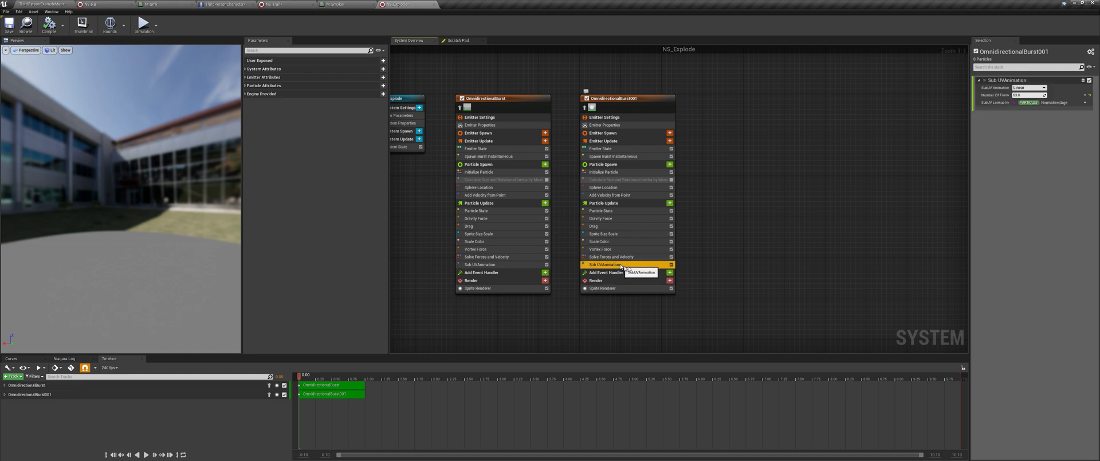
{"action": "left_click", "coordinate": [671, 265]}
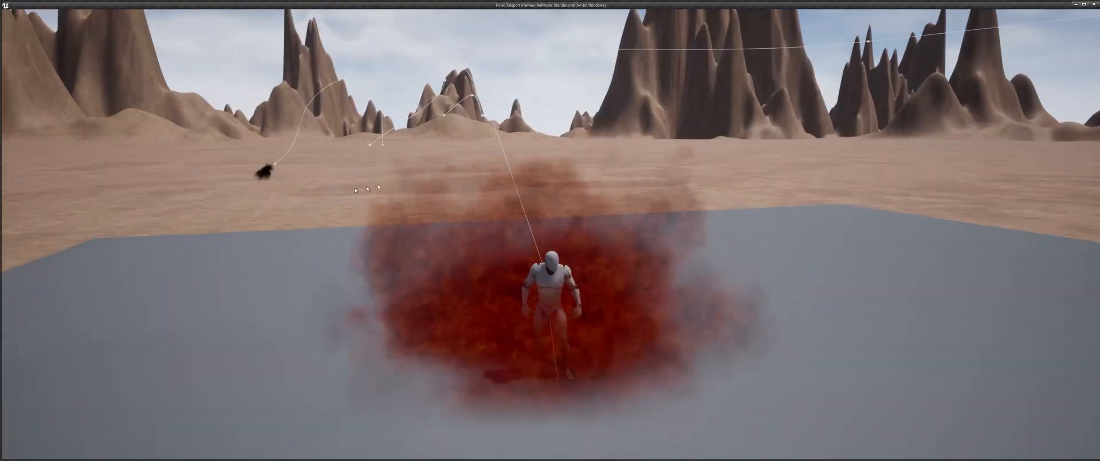
{"action": "key", "text": "Escape"}
{"action": "left_click", "coordinate": [416, 3]}
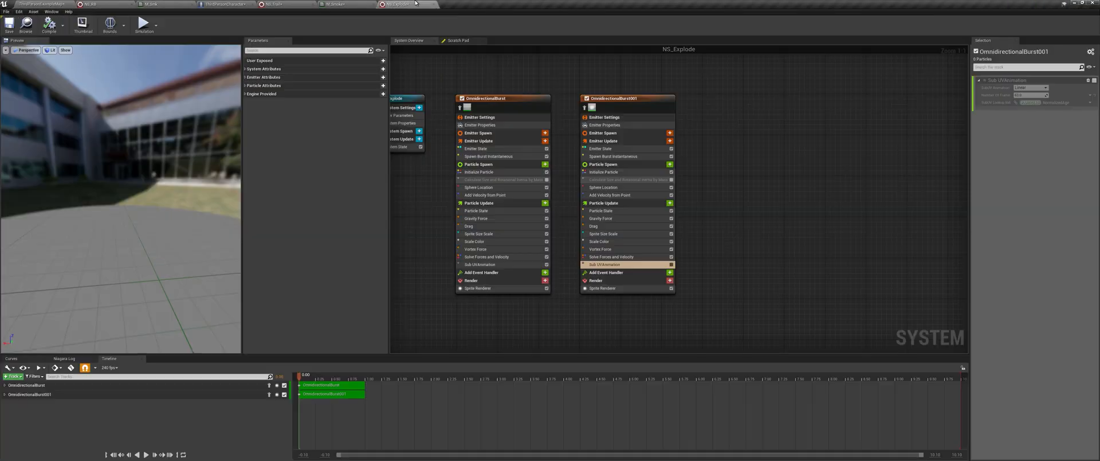
Step: Set the OmnidirectionalBurst001 Initialize Particle color to a bright glowing orange with a red value of 222
{"action": "left_click", "coordinate": [608, 172]}
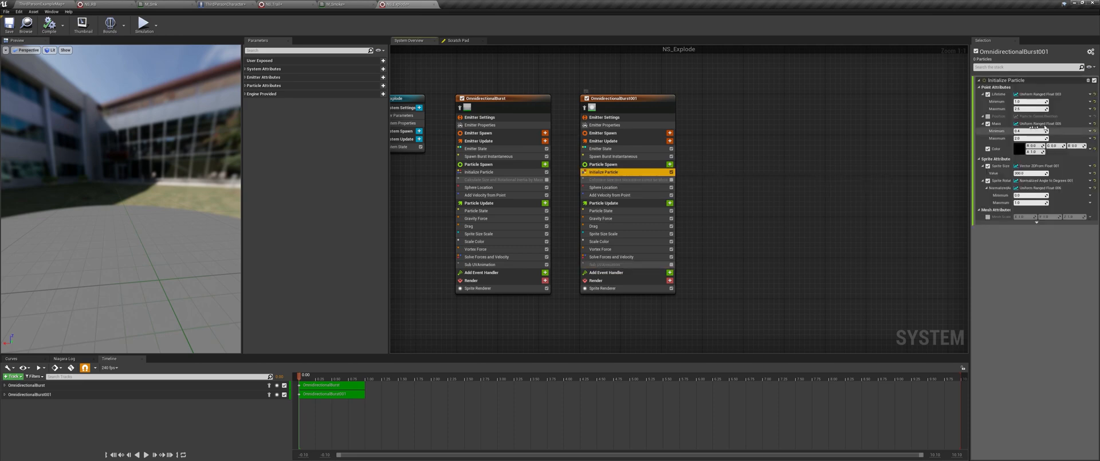
{"action": "left_click", "coordinate": [1019, 148]}
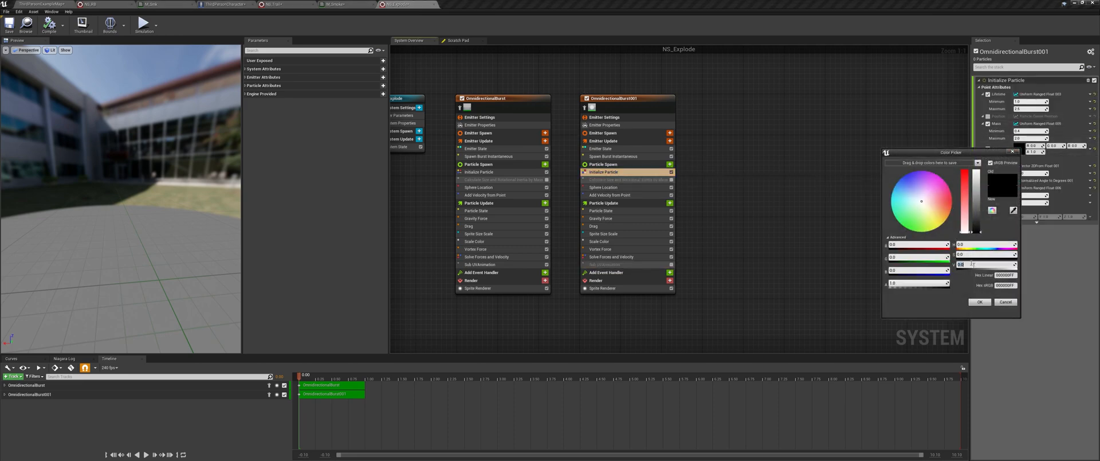
{"action": "left_click", "coordinate": [911, 257]}
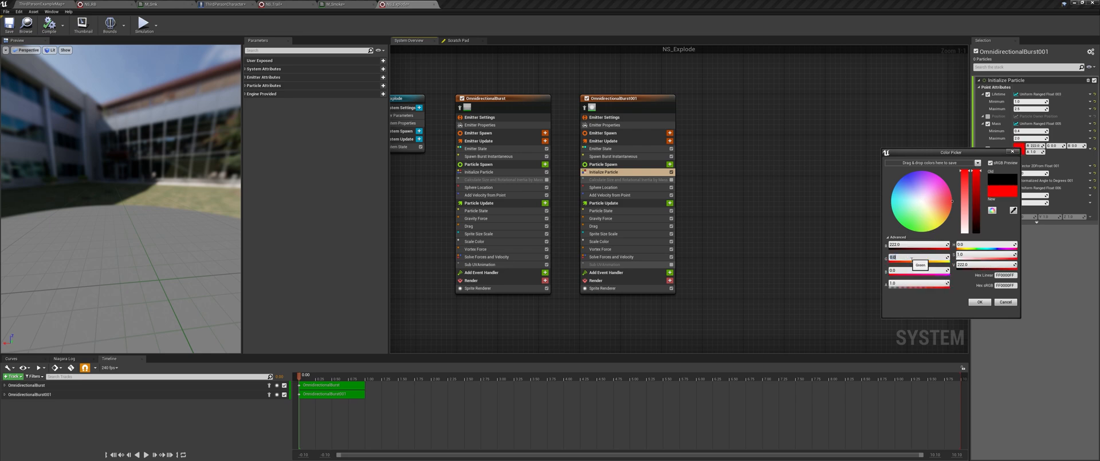
{"action": "left_click", "coordinate": [979, 302]}
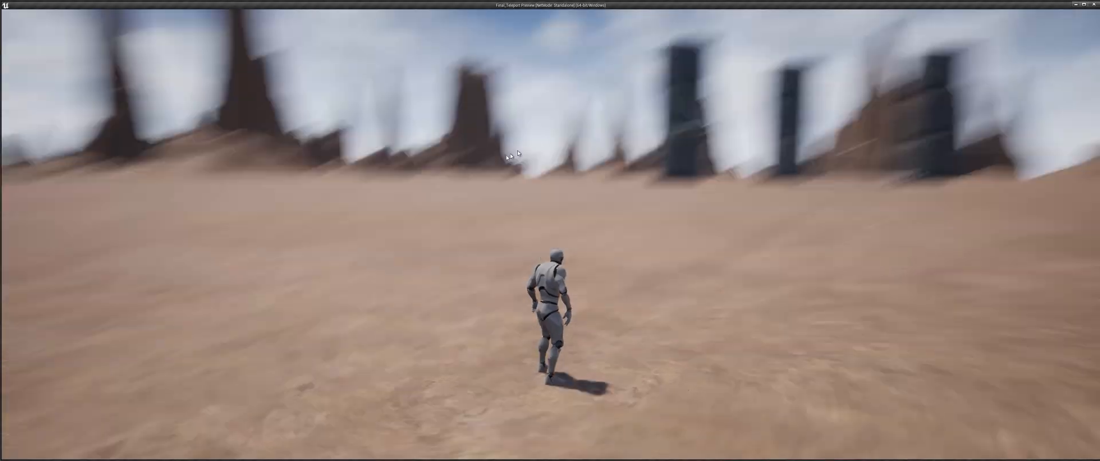
Step: Teleport the character in the running level to check the glowing burst particles, and return to NS_Explode
{"action": "key", "text": "e"}
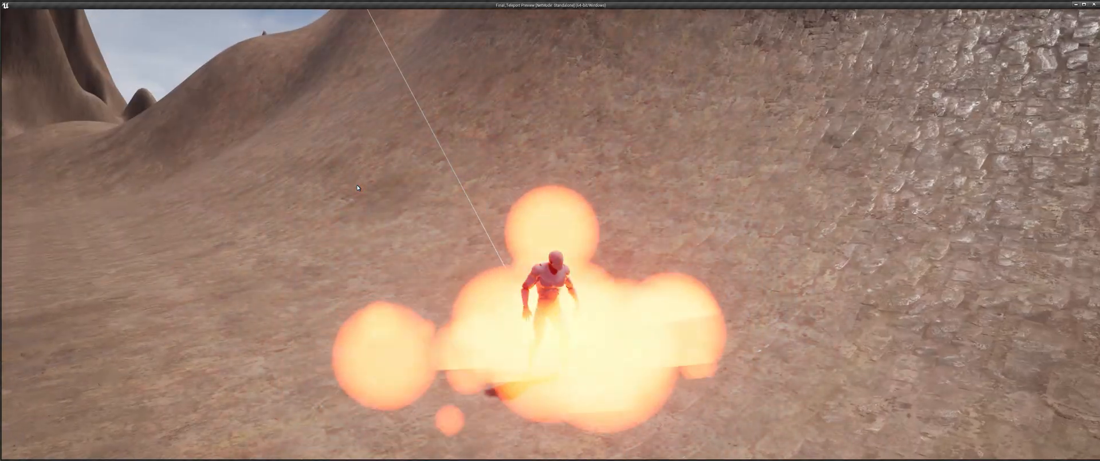
{"action": "key", "text": "Escape"}
{"action": "left_click", "coordinate": [410, 5]}
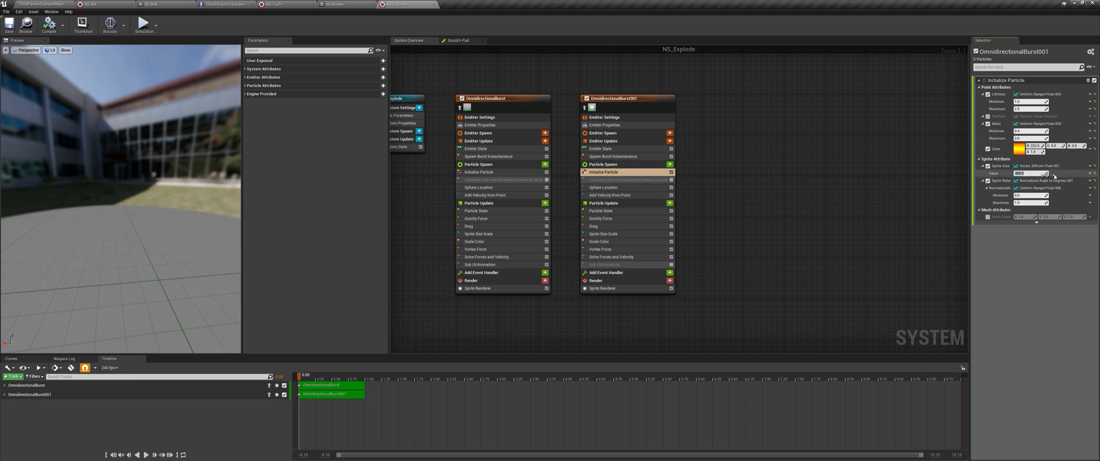
Step: Drive the OmnidirectionalBurst001 sprite size value with a Uniform Ranged Float and enter small minimum and maximum sizes
{"action": "left_click", "coordinate": [1090, 174]}
{"action": "type", "text": "uni"}
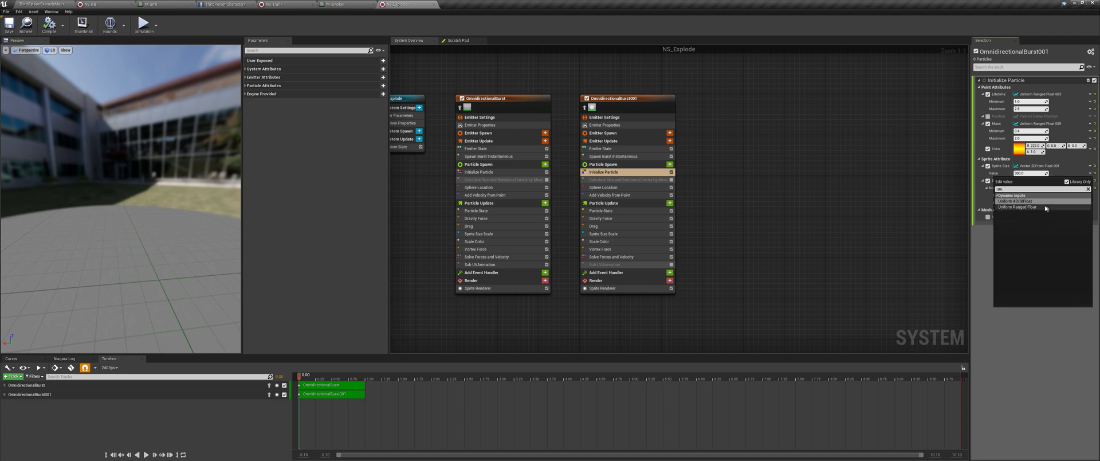
{"action": "left_click", "coordinate": [1049, 208]}
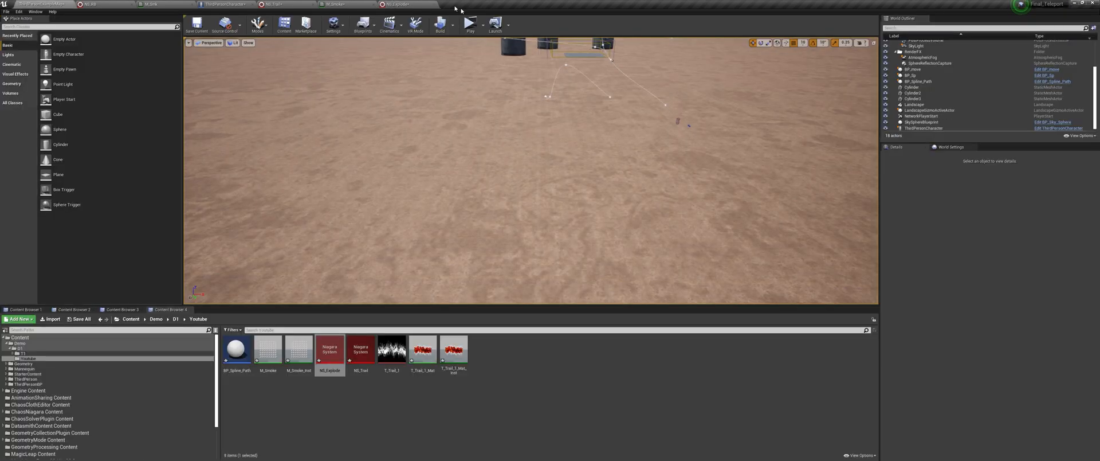
Step: Play the level and teleport the character to check the small sparks in the explosion, and return to NS_Explode
{"action": "left_click", "coordinate": [470, 23]}
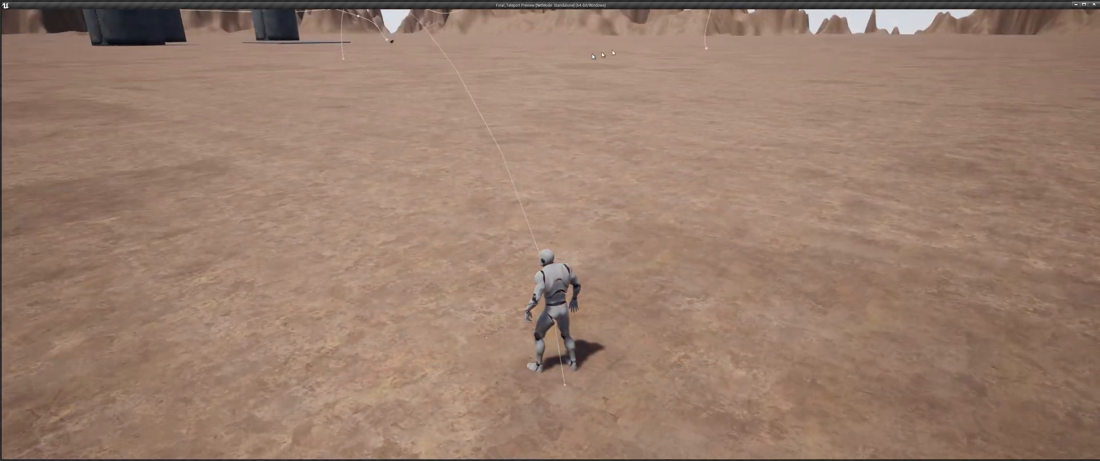
{"action": "left_click", "coordinate": [634, 46]}
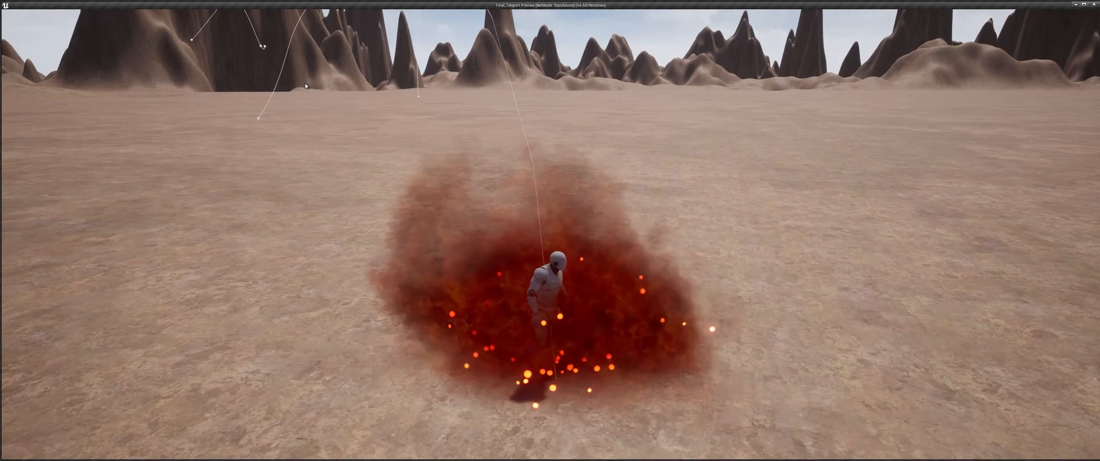
{"action": "key", "text": "Escape"}
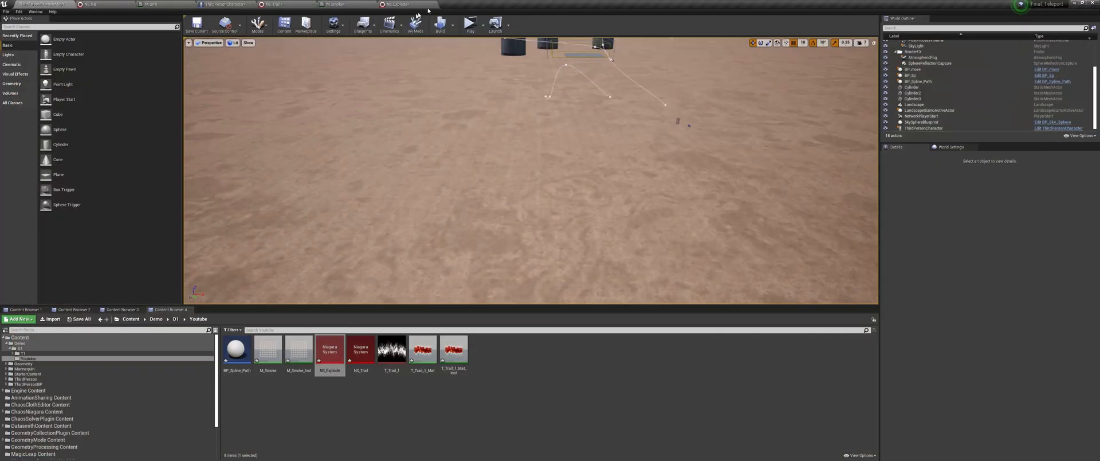
{"action": "left_click", "coordinate": [424, 5]}
Step: Add a Curl Noise Force module to OmnidirectionalBurst001's Particle Update, fix its module order, and edit the emitter's Vortex Force Amount
{"action": "left_click", "coordinate": [670, 203]}
{"action": "type", "text": "c"}
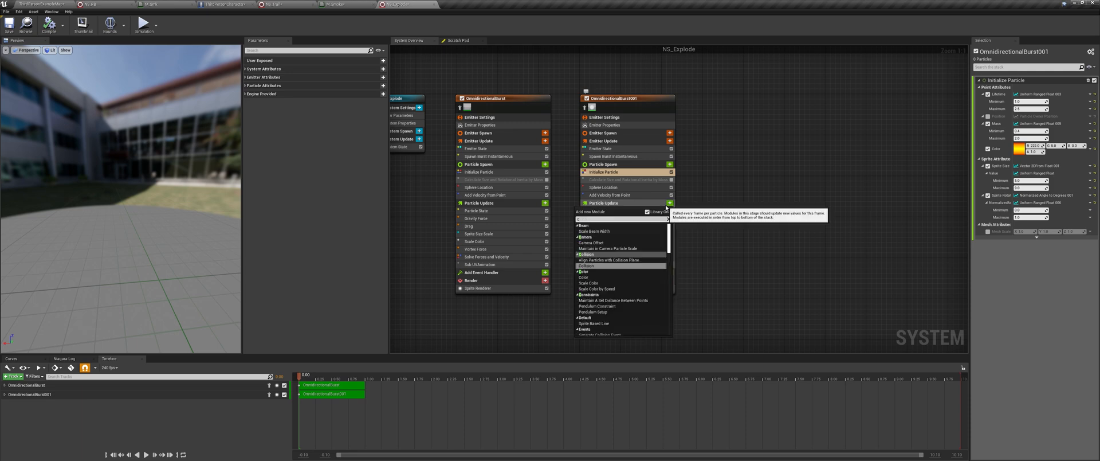
{"action": "type", "text": "url"}
{"action": "left_click", "coordinate": [622, 242]}
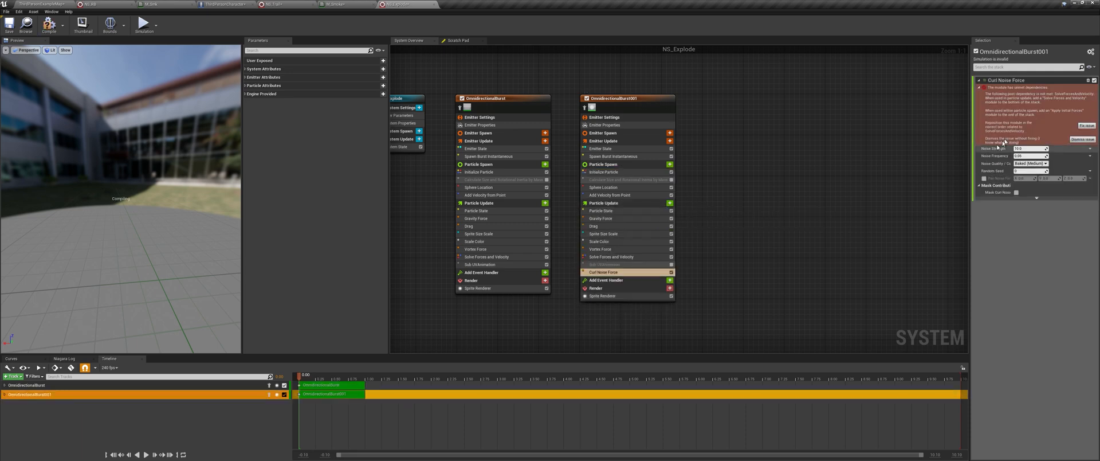
{"action": "left_click", "coordinate": [1080, 125]}
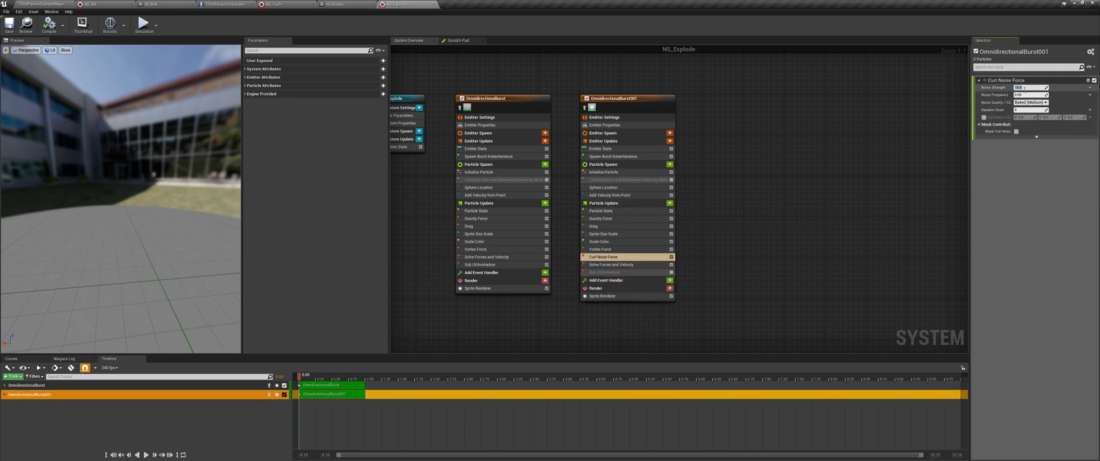
{"action": "left_click", "coordinate": [608, 249]}
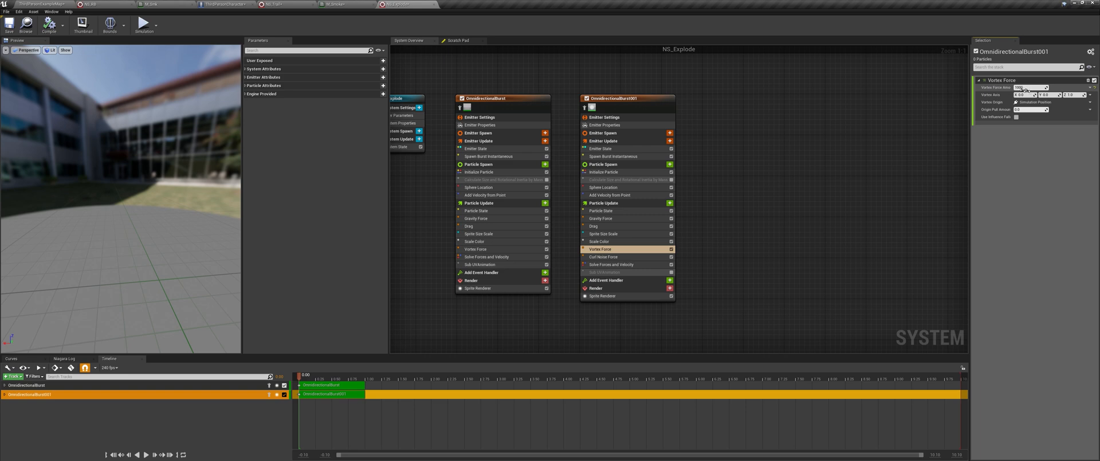
Step: Play the level and teleport the character several times to check how the sparks scatter with the curl noise and vortex forces
{"action": "left_click", "coordinate": [46, 4]}
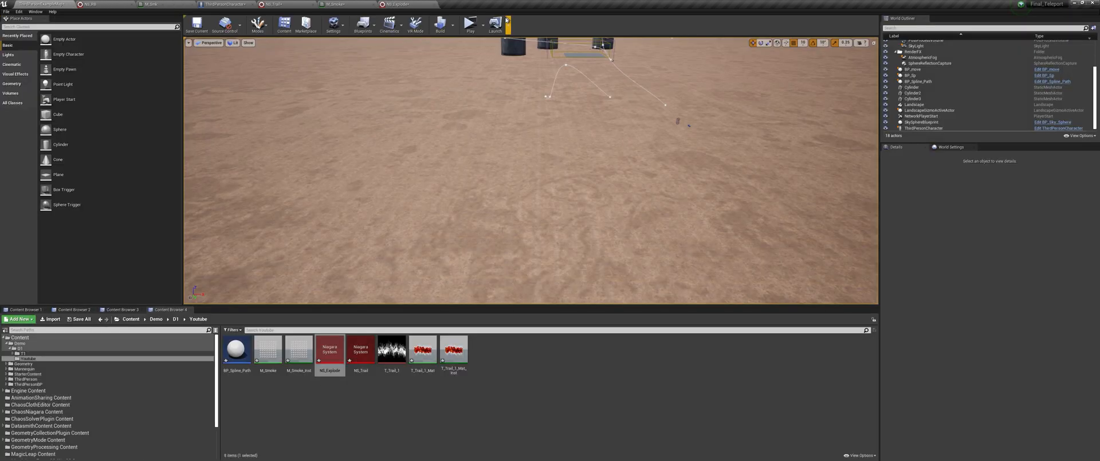
{"action": "left_click", "coordinate": [469, 25]}
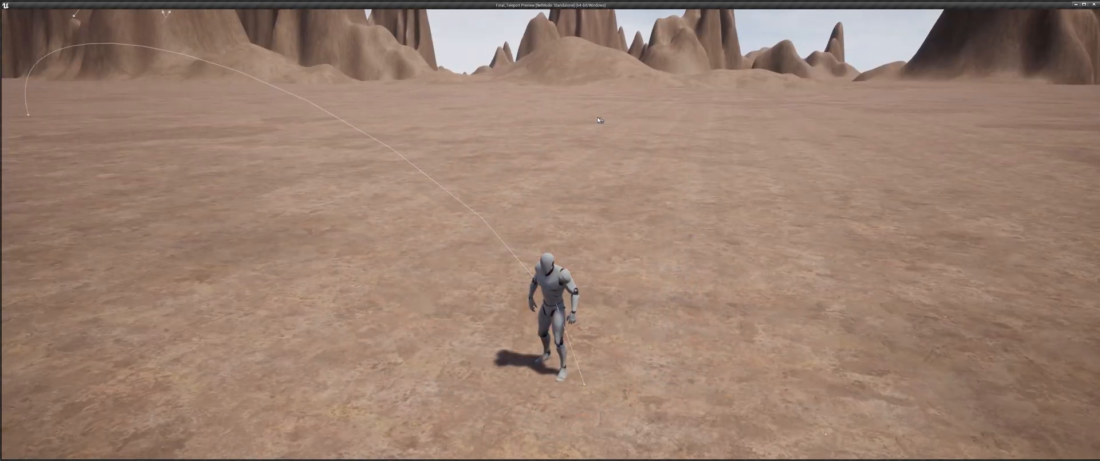
{"action": "left_click", "coordinate": [573, 90]}
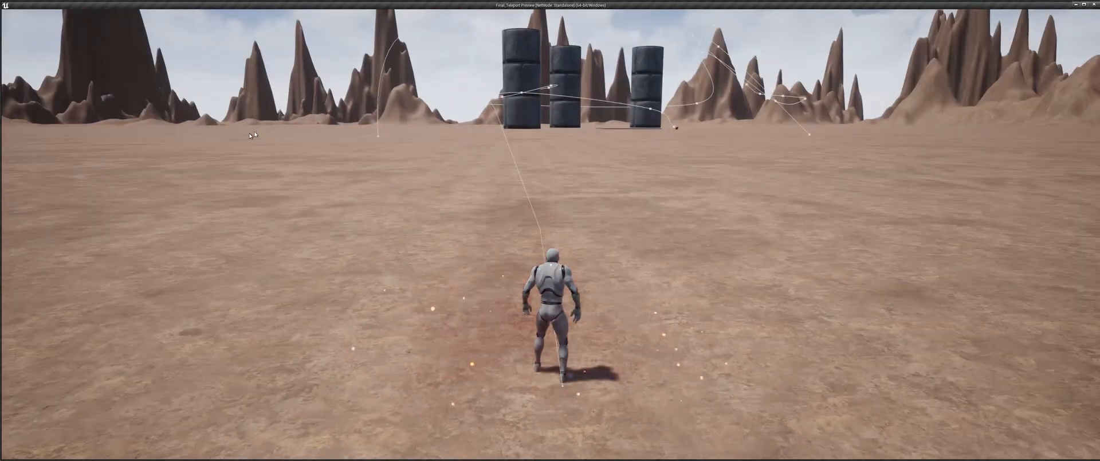
{"action": "left_click", "coordinate": [383, 157]}
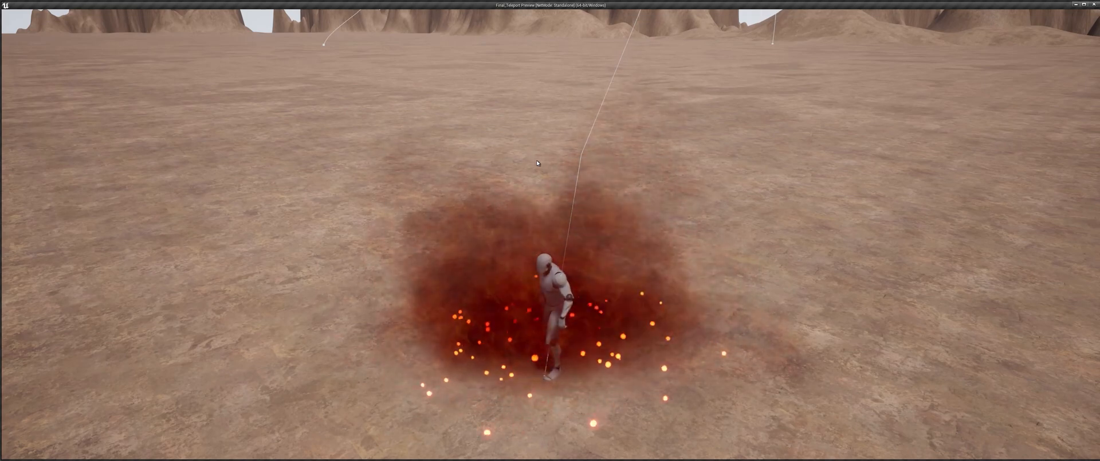
{"action": "left_click", "coordinate": [920, 79]}
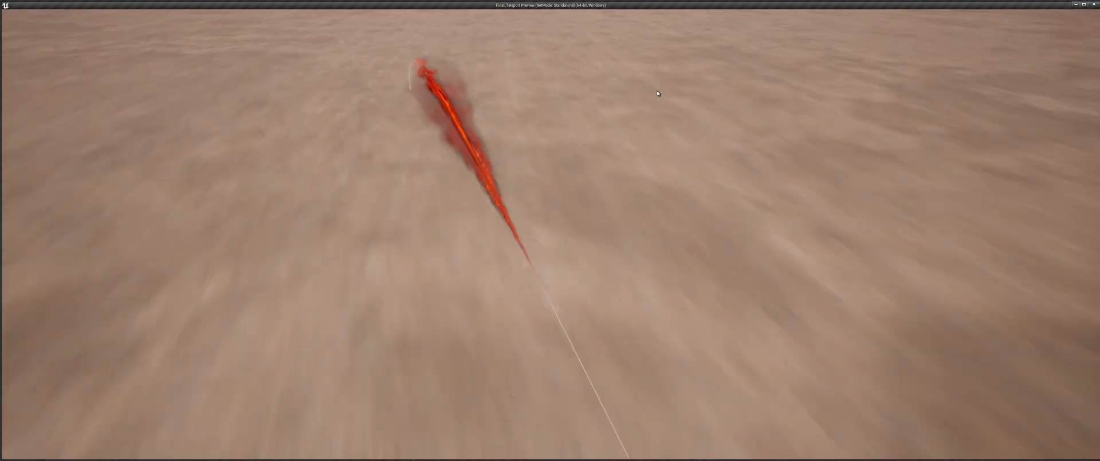
{"action": "key", "text": "Escape"}
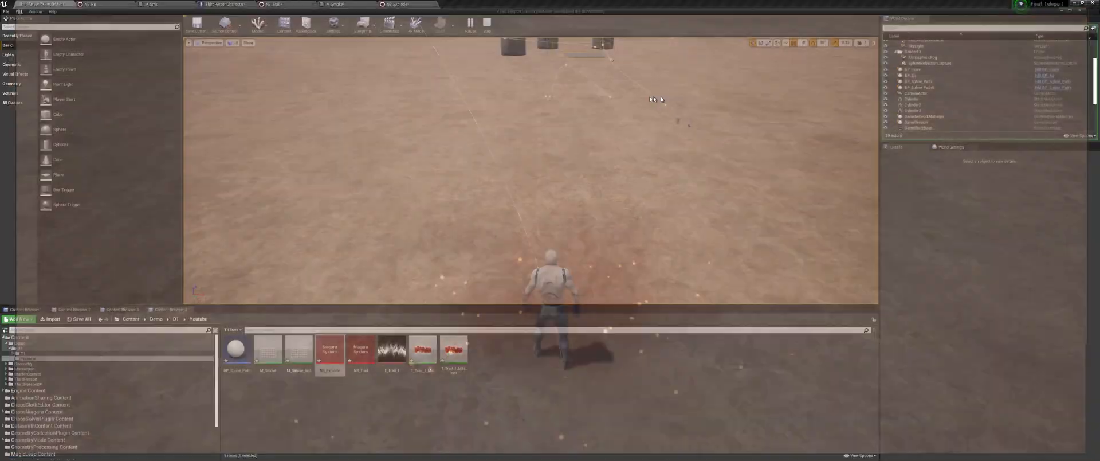
{"action": "left_click", "coordinate": [405, 5]}
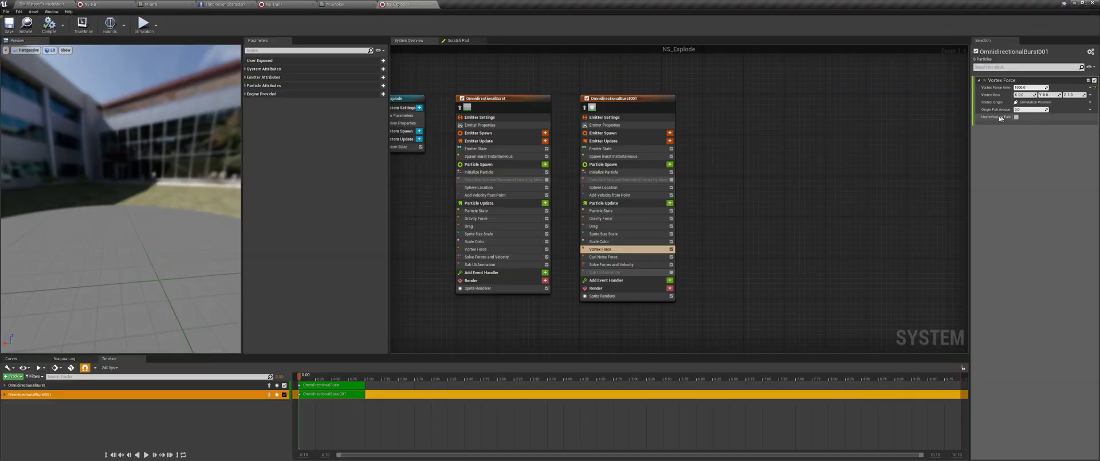
Step: Adjust the sprite size range and the red color value in OmnidirectionalBurst001's Initialize Particle module
{"action": "left_click", "coordinate": [663, 211]}
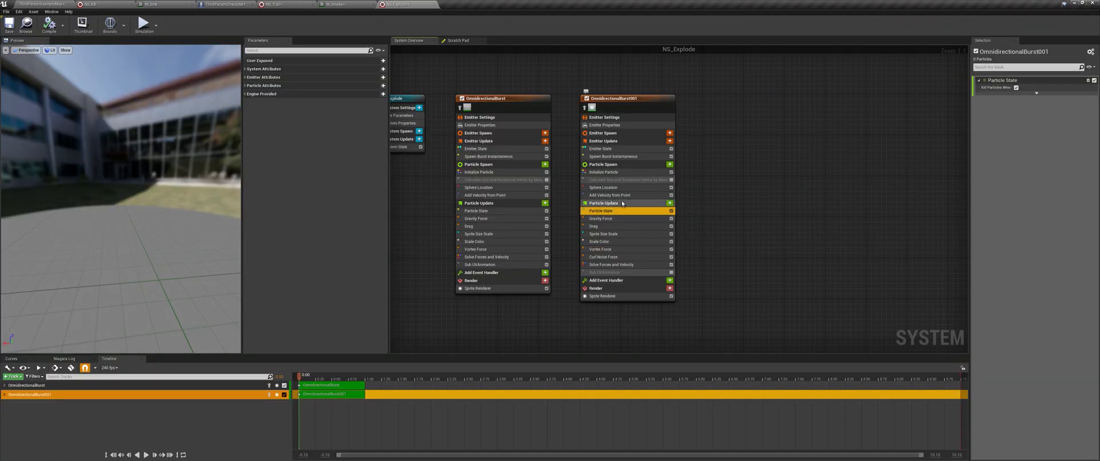
{"action": "left_click", "coordinate": [616, 172]}
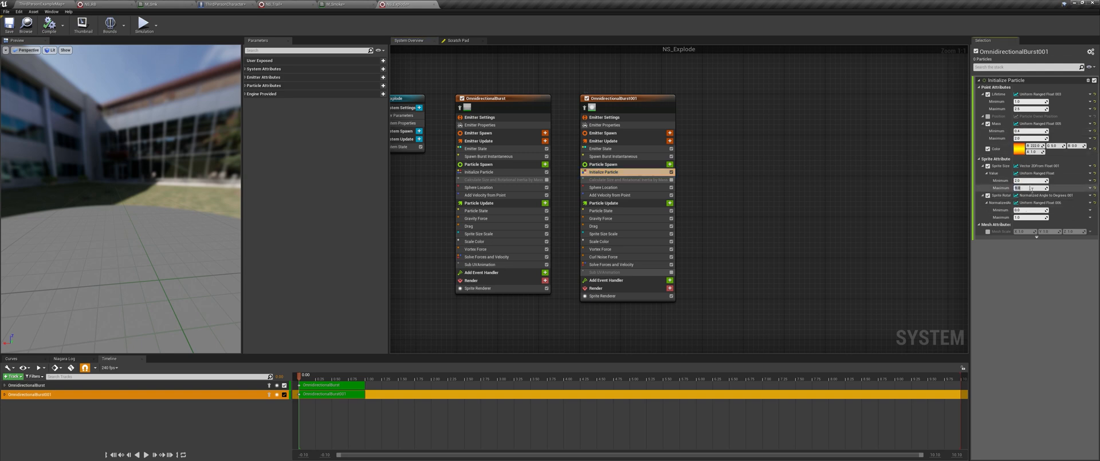
{"action": "key", "text": "Return"}
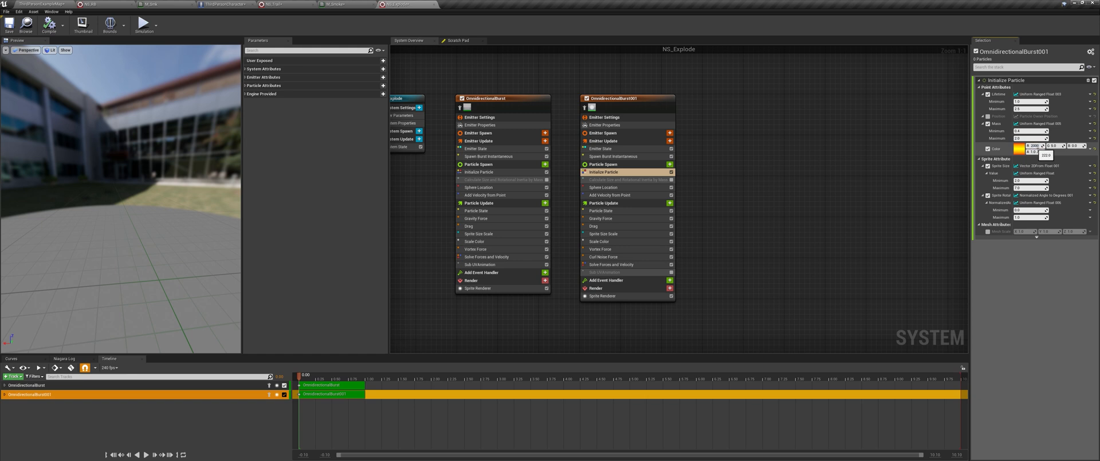
Step: Play the level and teleport the character repeatedly to check the resized, recolored sparks in the explosion
{"action": "left_click", "coordinate": [58, 4]}
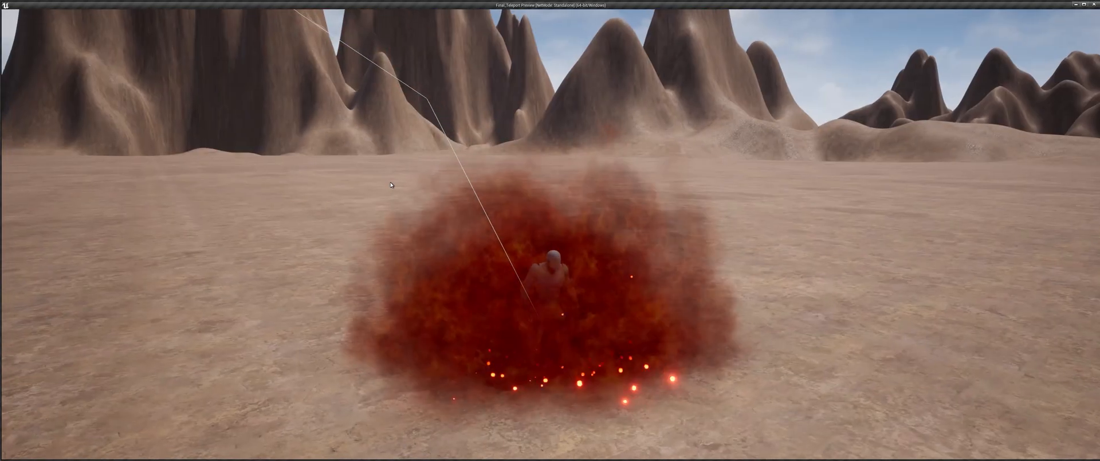
{"action": "key", "text": "e"}
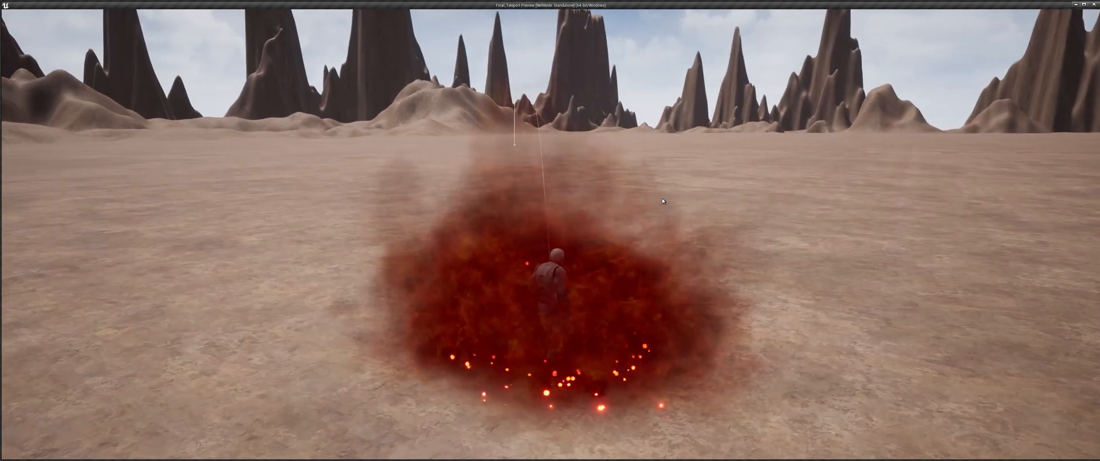
{"action": "key", "text": "e"}
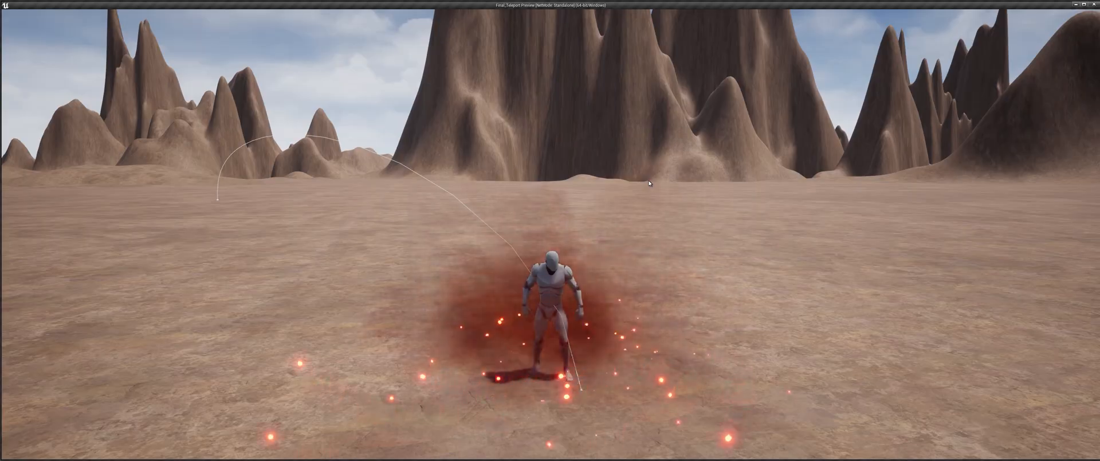
Step: Stop the play session and inspect the default value of the Curve variable in BP_Spline_Path's event graph
{"action": "key", "text": "Escape"}
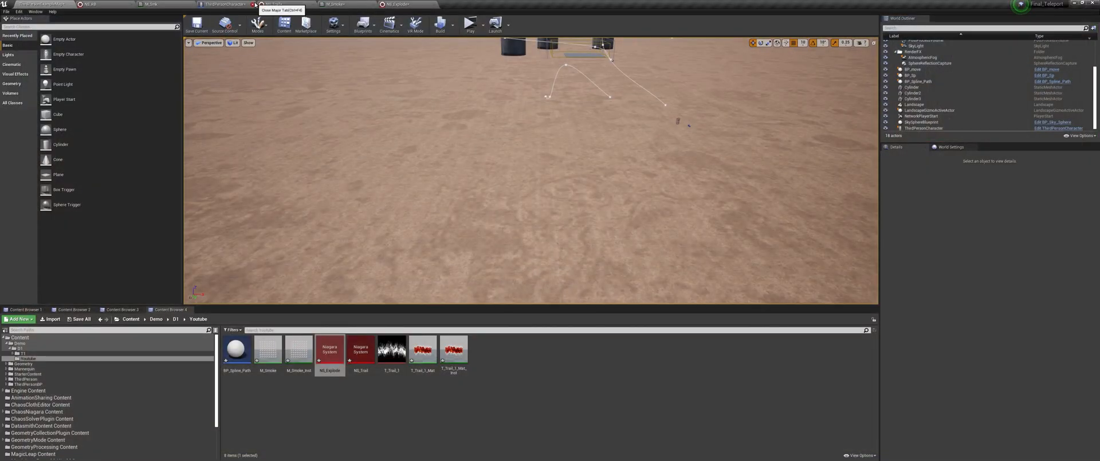
{"action": "double_click", "coordinate": [237, 349]}
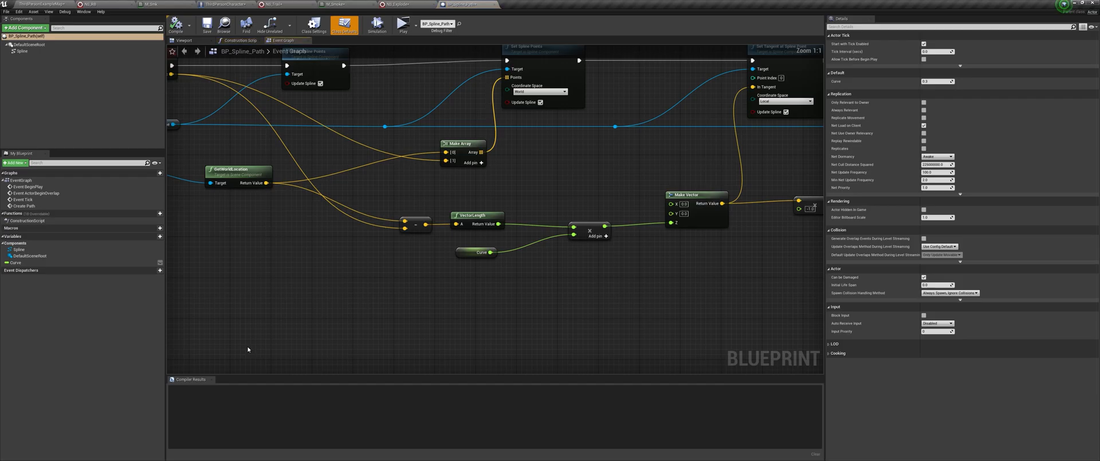
{"action": "left_click", "coordinate": [466, 257]}
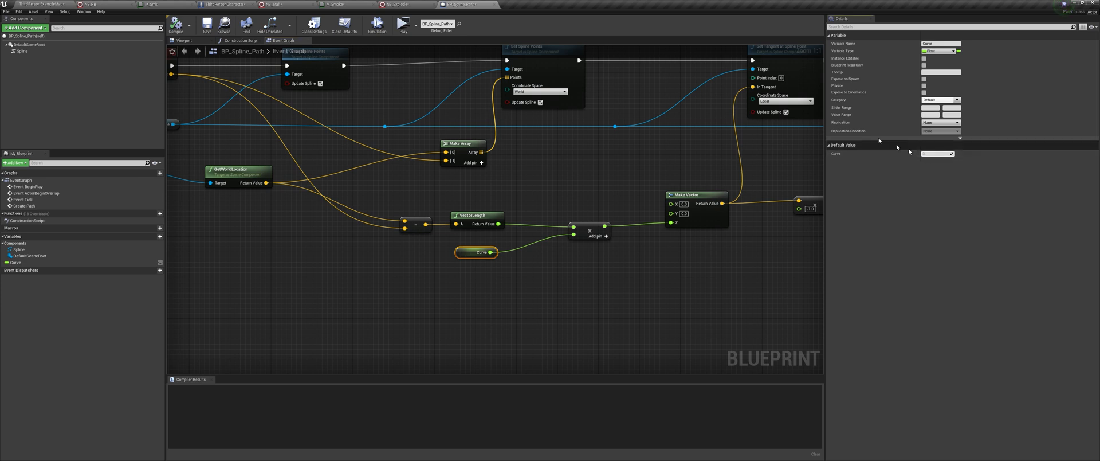
{"action": "left_click", "coordinate": [409, 33]}
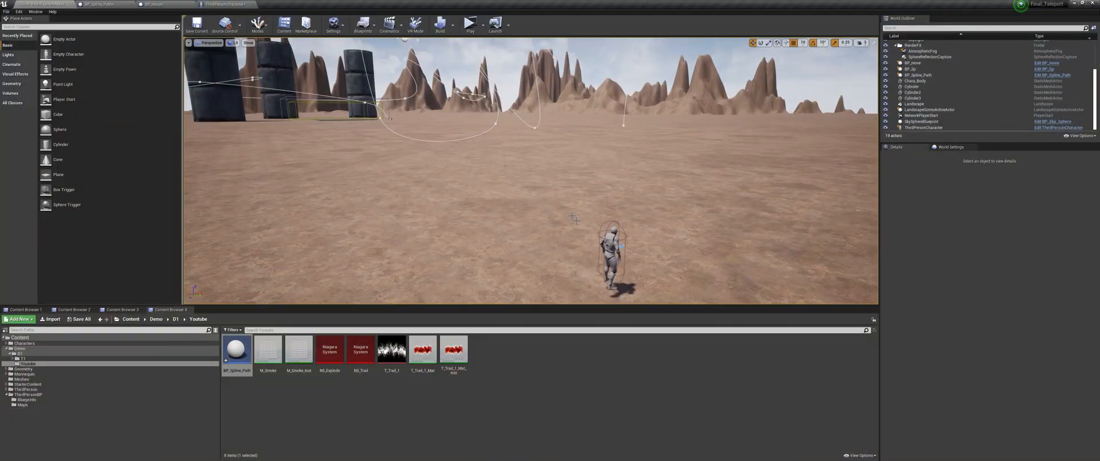
Step: Place a BP_Spline_Path actor in the level near the character and raise it above the ground
{"action": "right_click_drag", "start_coordinate": [500, 184], "coordinate": [589, 227]}
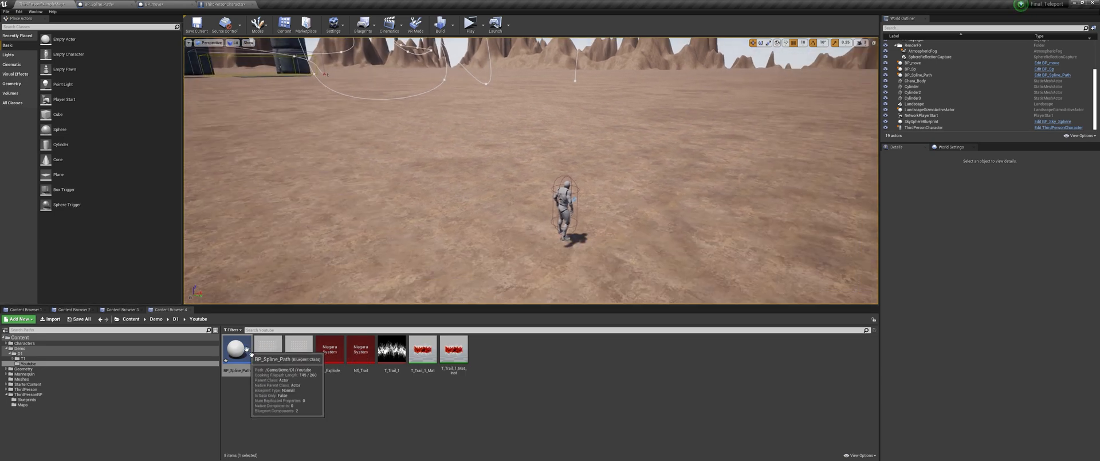
{"action": "left_click_drag", "start_coordinate": [236, 351], "coordinate": [383, 273]}
{"action": "left_click_drag", "start_coordinate": [471, 239], "coordinate": [470, 236]}
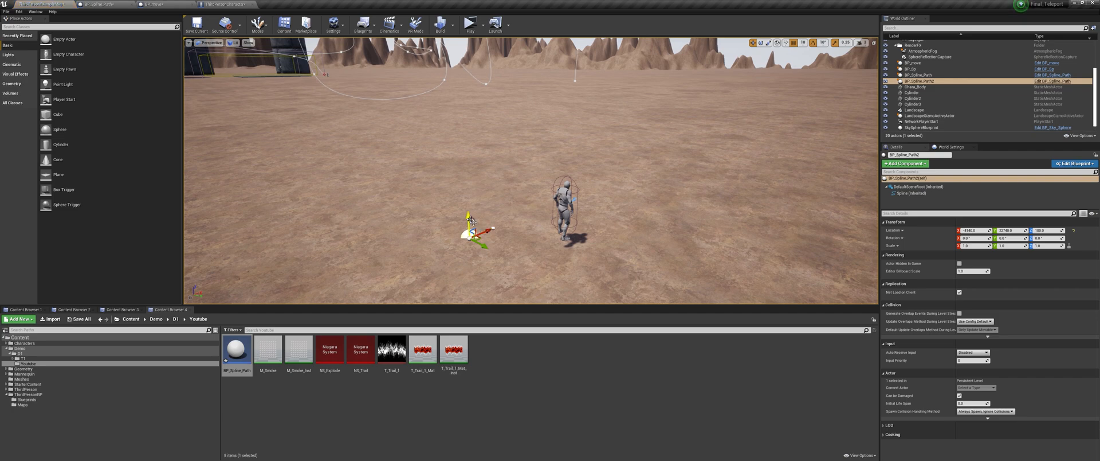
Step: Extend the new BP_Spline_Path with duplicated spline points to form a winding path that rises and dips over the ground
{"action": "key", "text": "w"}
{"action": "right_click_drag", "start_coordinate": [464, 161], "coordinate": [417, 152]}
{"action": "key", "text": "d"}
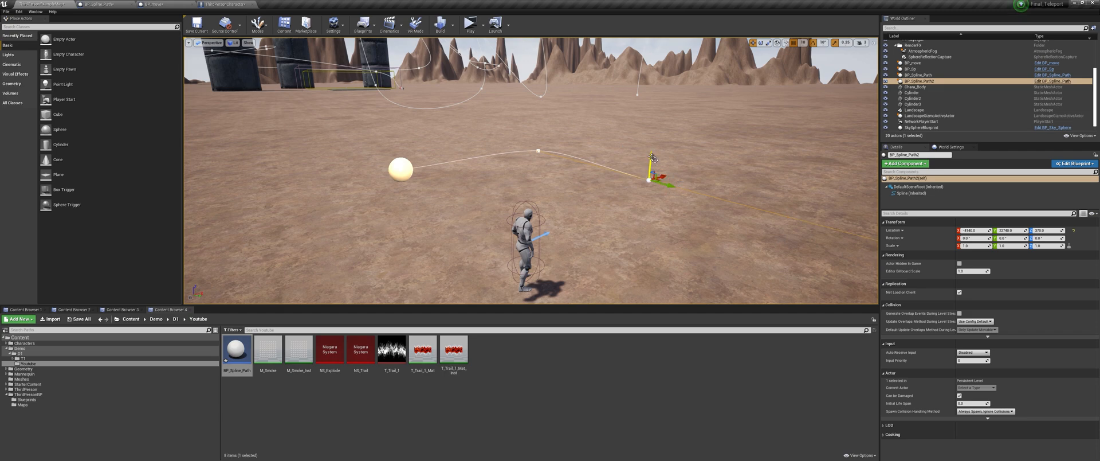
{"action": "right_click_drag", "start_coordinate": [668, 120], "coordinate": [790, 77]}
{"action": "key", "text": "s"}
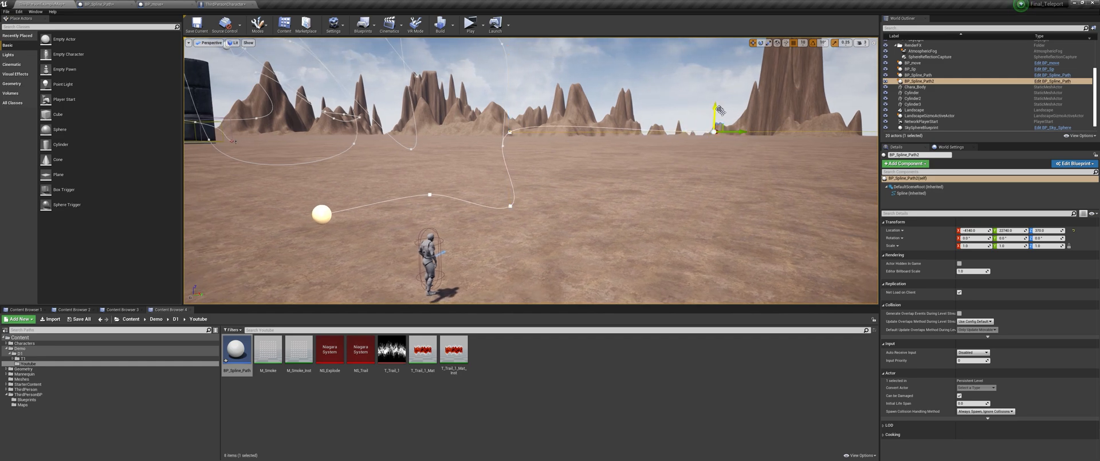
{"action": "left_click_drag", "start_coordinate": [722, 111], "coordinate": [733, 215], "text": "alt"}
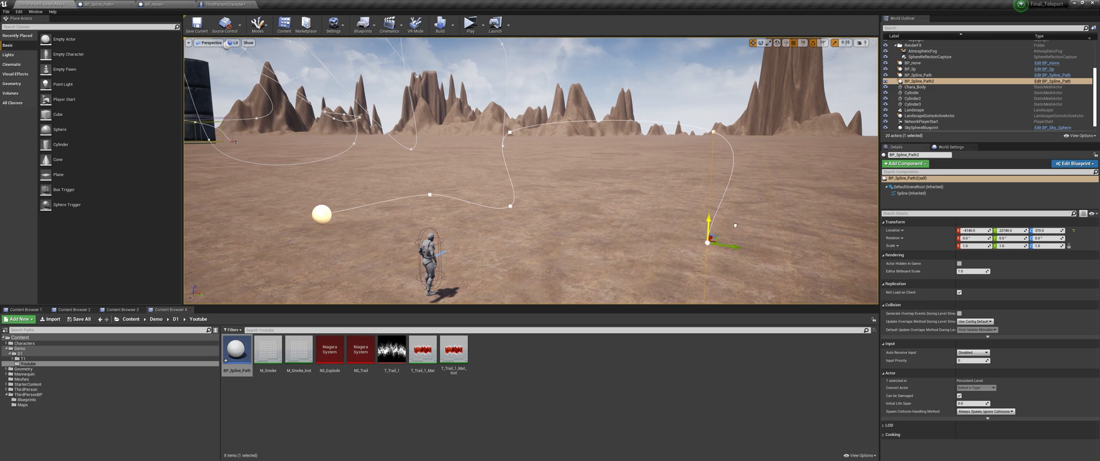
{"action": "left_click_drag", "start_coordinate": [733, 245], "coordinate": [860, 252], "text": "alt"}
{"action": "key", "text": "f"}
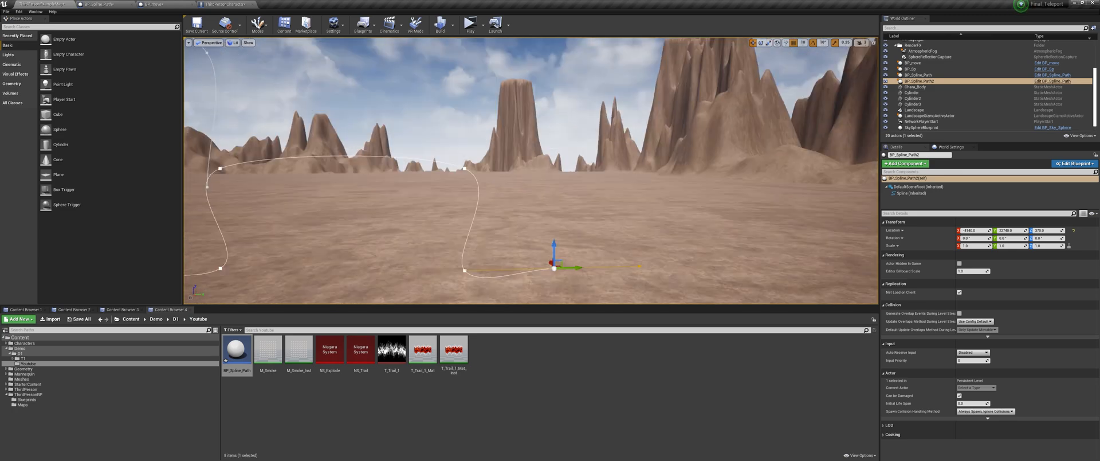
Step: Raise the second-to-last spline point of the new path to smooth its final descent
{"action": "right_click_drag", "start_coordinate": [564, 243], "coordinate": [447, 281]}
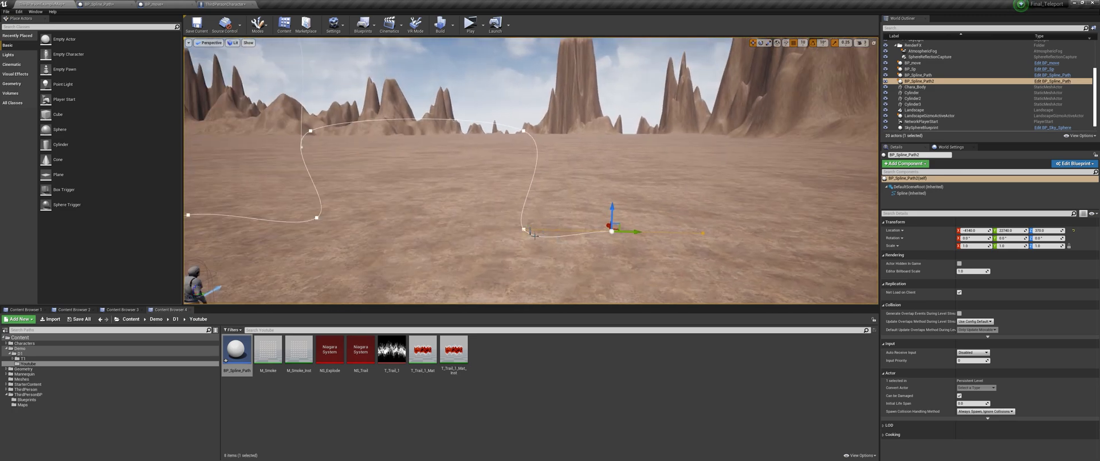
{"action": "left_click_drag", "start_coordinate": [527, 215], "coordinate": [548, 168]}
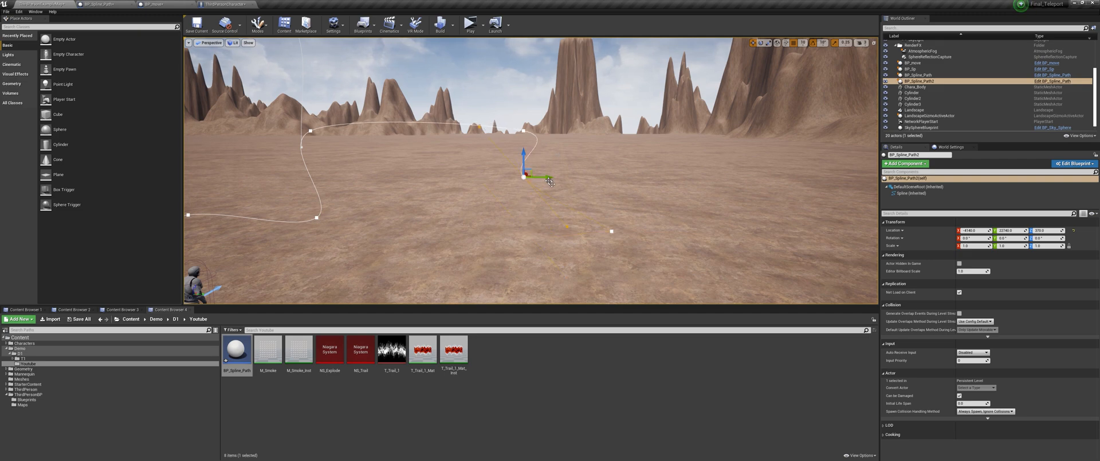
{"action": "right_click_drag", "start_coordinate": [554, 185], "coordinate": [449, 229]}
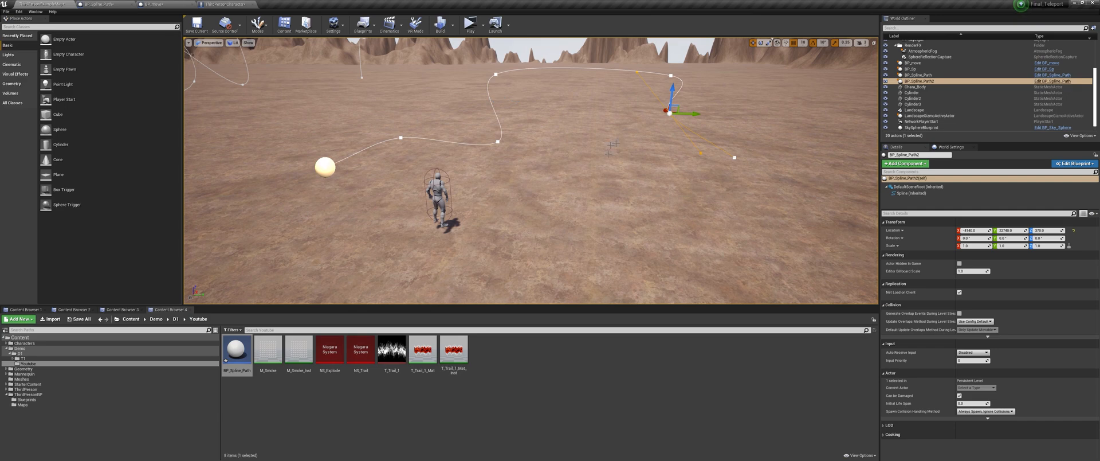
Step: Move the ThirdPersonCharacter in the level to the starting point of the new spline path
{"action": "left_click", "coordinate": [440, 195]}
{"action": "left_click_drag", "start_coordinate": [445, 191], "coordinate": [366, 224]}
{"action": "right_click_drag", "start_coordinate": [367, 225], "coordinate": [338, 235]}
{"action": "left_click_drag", "start_coordinate": [410, 201], "coordinate": [386, 170]}
Step: Add an instance-editable Actor variable named Path_Reff to the ThirdPersonCharacter blueprint
{"action": "left_click", "coordinate": [225, 5]}
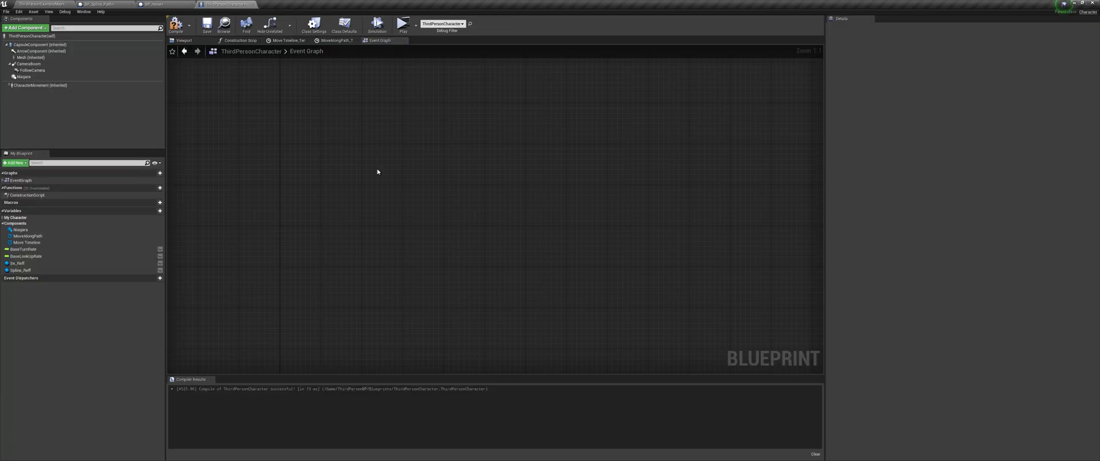
{"action": "left_click", "coordinate": [160, 210]}
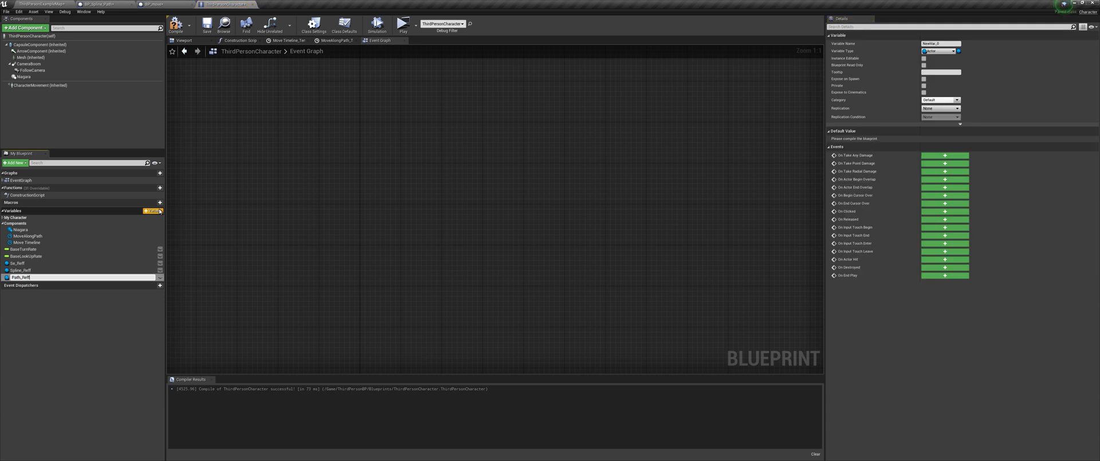
{"action": "key", "text": "Return"}
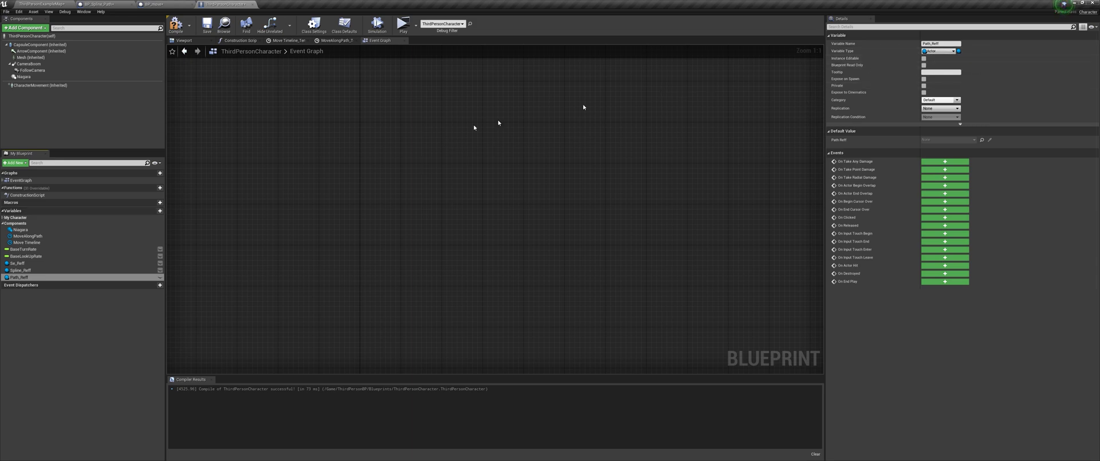
{"action": "left_click", "coordinate": [161, 277]}
{"action": "left_click", "coordinate": [63, 4]}
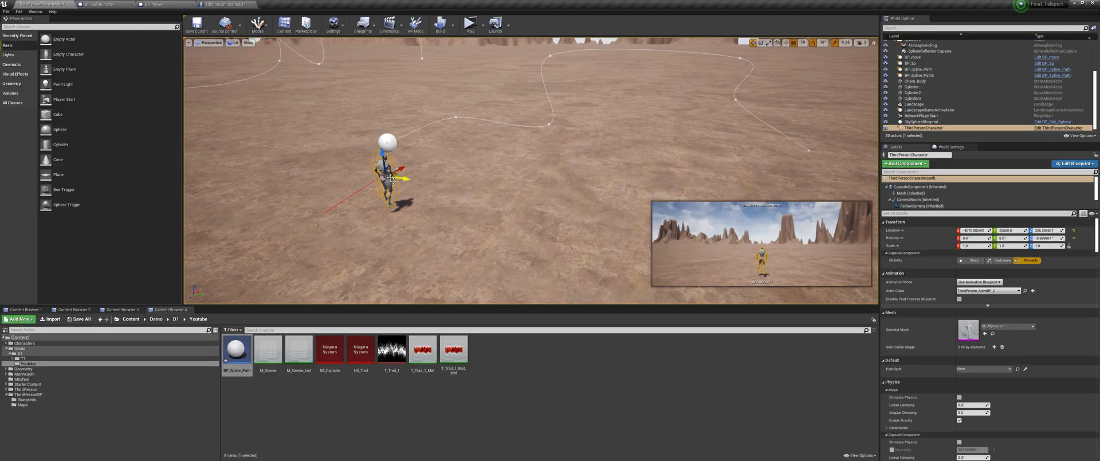
Step: Assign the new BP_Spline_Path actor to the placed character's Path Reff property by picking it in the level
{"action": "right_click_drag", "start_coordinate": [389, 189], "coordinate": [390, 188]}
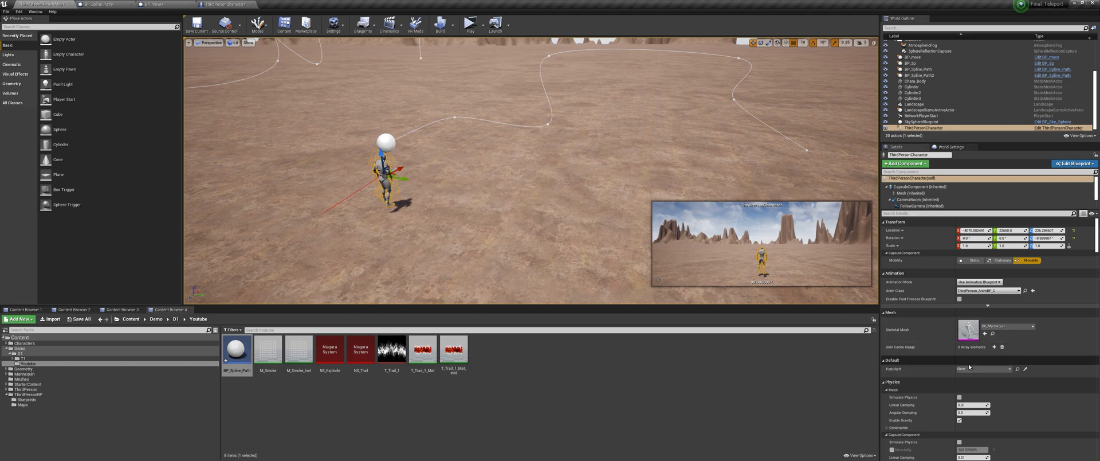
{"action": "left_click", "coordinate": [227, 4]}
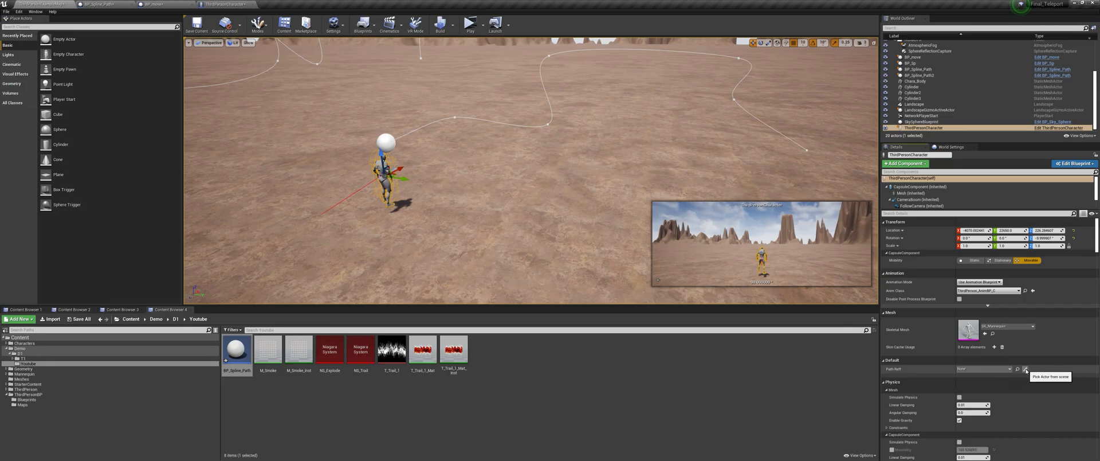
{"action": "left_click", "coordinate": [1026, 369]}
{"action": "left_click", "coordinate": [384, 140]}
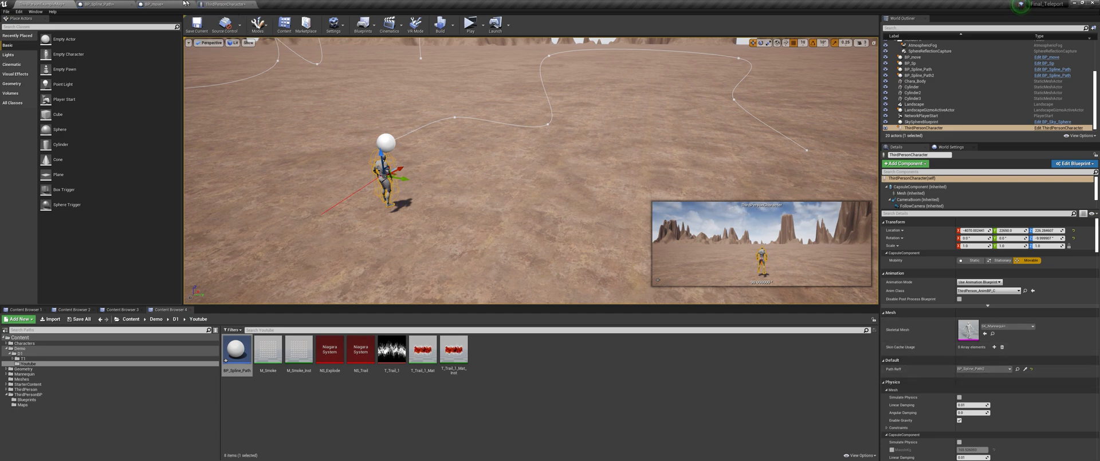
Step: Add an E keyboard event to the ThirdPersonCharacter event graph and position it near the MoveAlong event
{"action": "left_click", "coordinate": [223, 4]}
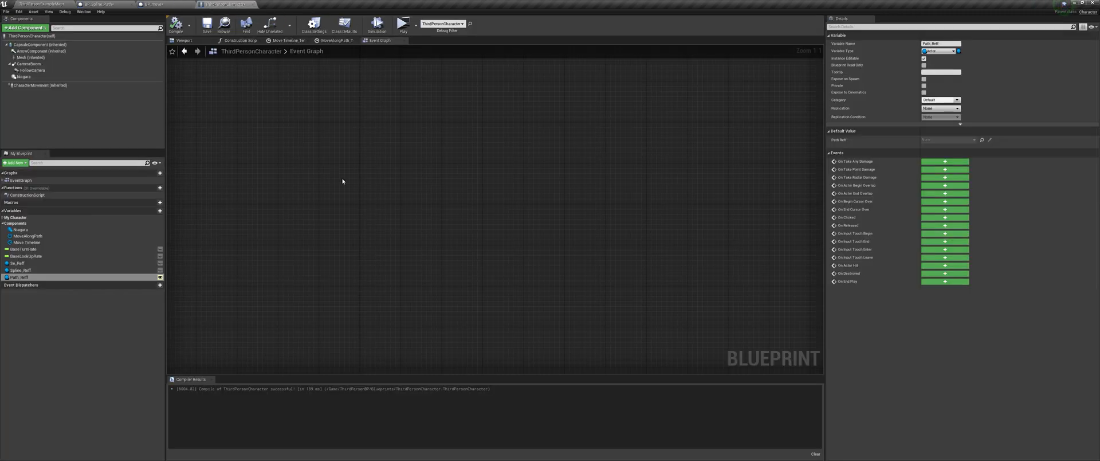
{"action": "scroll", "coordinate": [417, 162], "scroll_direction": "up", "scroll_amount": 6}
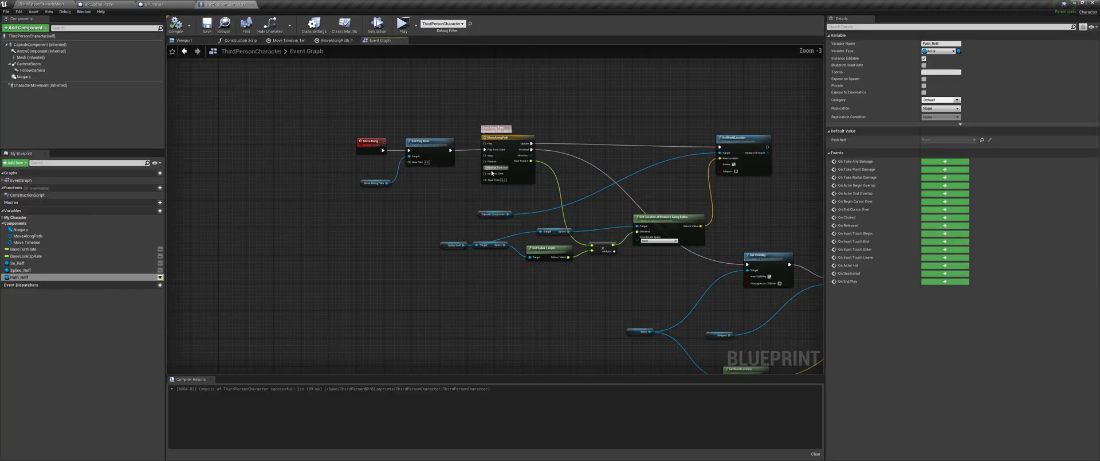
{"action": "right_click_drag", "start_coordinate": [407, 213], "coordinate": [383, 204]}
{"action": "right_click_drag", "start_coordinate": [439, 259], "coordinate": [506, 193]}
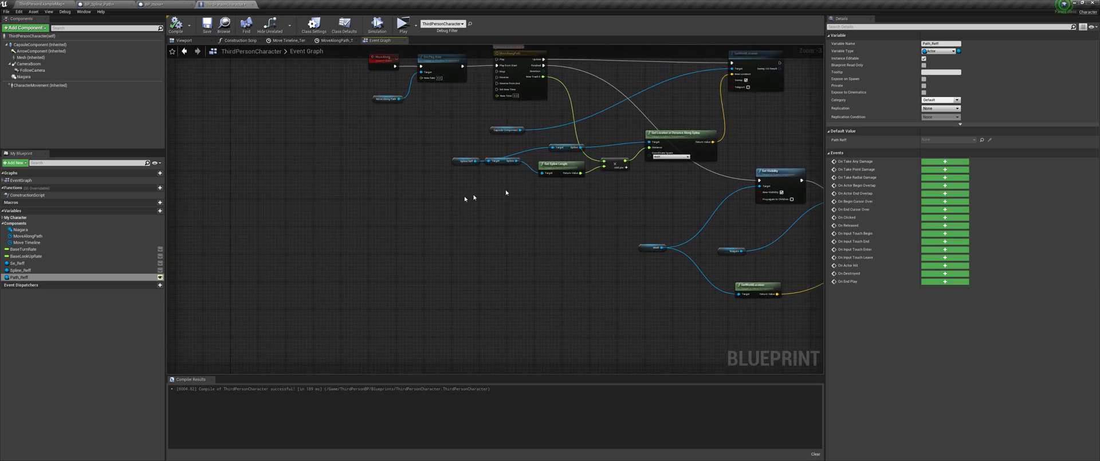
{"action": "right_click", "coordinate": [323, 186]}
{"action": "type", "text": "E"}
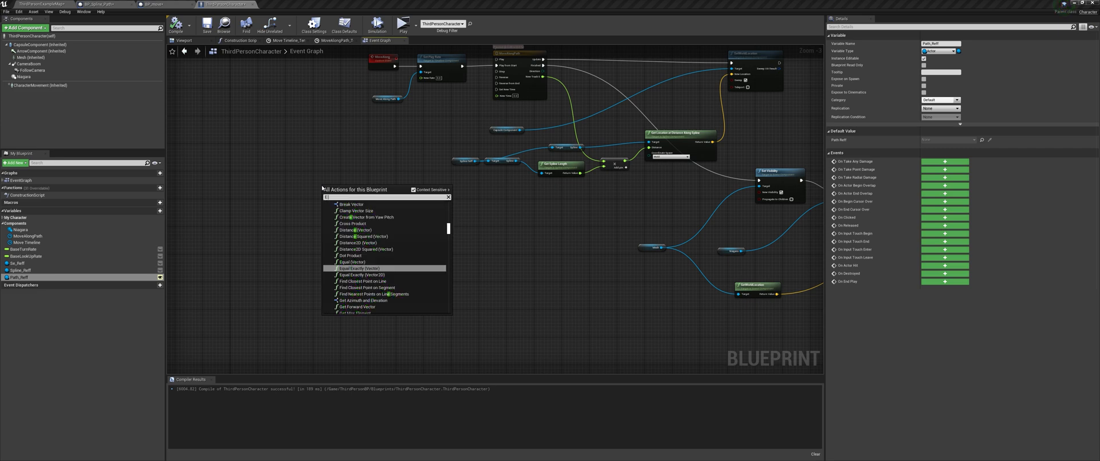
{"action": "type", "text": " keybo"}
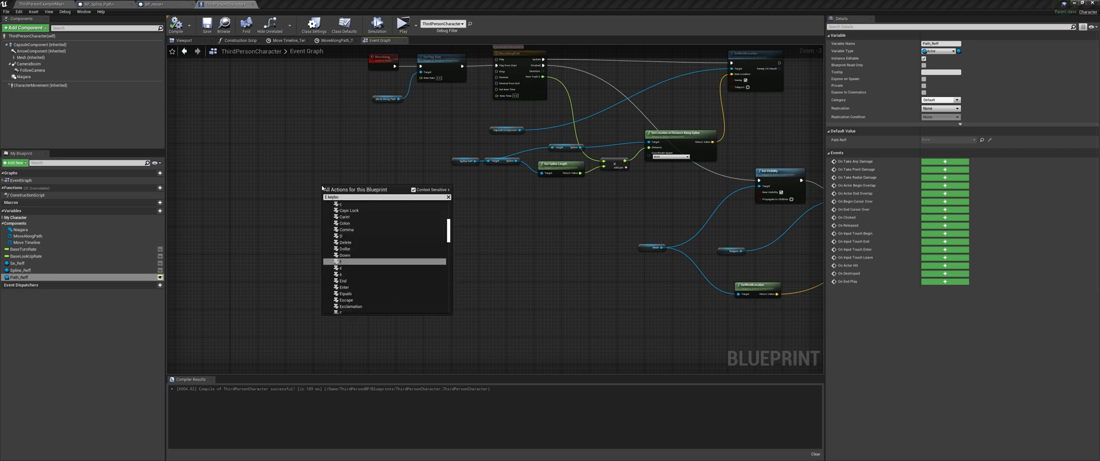
{"action": "key", "text": "Return"}
{"action": "right_click_drag", "start_coordinate": [324, 187], "coordinate": [313, 269]}
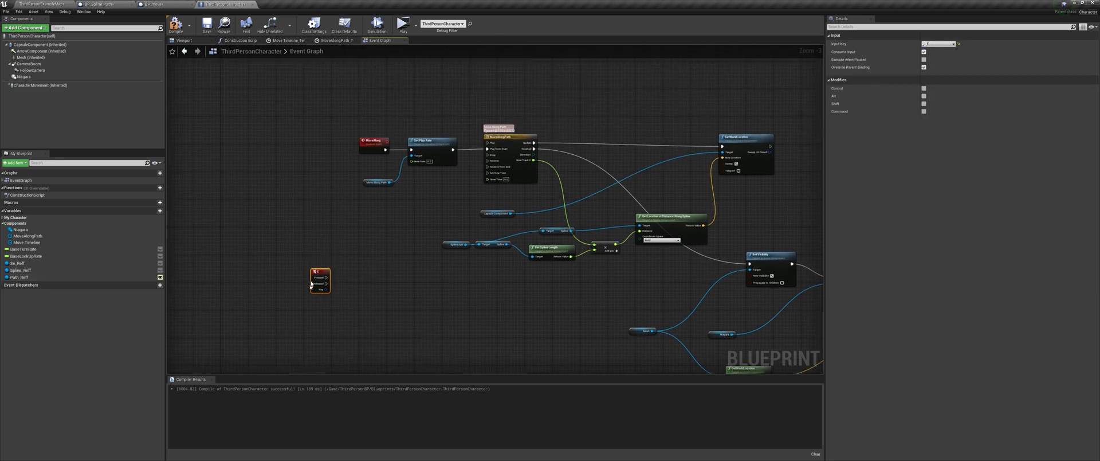
{"action": "left_click_drag", "start_coordinate": [311, 284], "coordinate": [347, 118]}
Step: Duplicate the Move Along, Set Visibility and Set Active nodes with their references, and place the copies below the MoveAlong graph
{"action": "scroll", "coordinate": [369, 113], "scroll_direction": "down", "scroll_amount": 1}
{"action": "right_click_drag", "start_coordinate": [369, 112], "coordinate": [319, 205]}
{"action": "scroll", "coordinate": [327, 186], "scroll_direction": "down", "scroll_amount": 2}
{"action": "scroll", "coordinate": [533, 123], "scroll_direction": "up", "scroll_amount": 4}
{"action": "right_click_drag", "start_coordinate": [539, 155], "coordinate": [532, 150]}
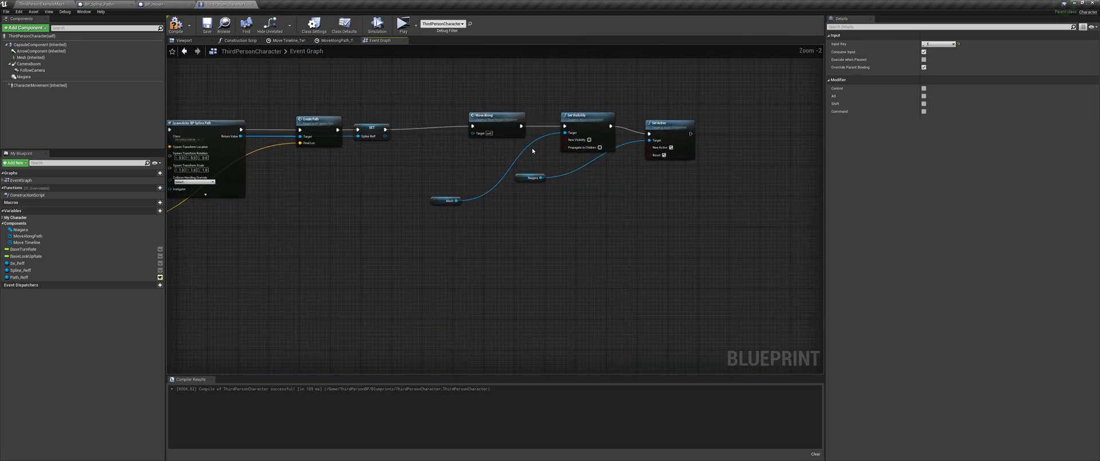
{"action": "scroll", "coordinate": [533, 151], "scroll_direction": "down", "scroll_amount": 2}
{"action": "left_click_drag", "start_coordinate": [644, 192], "coordinate": [485, 130]}
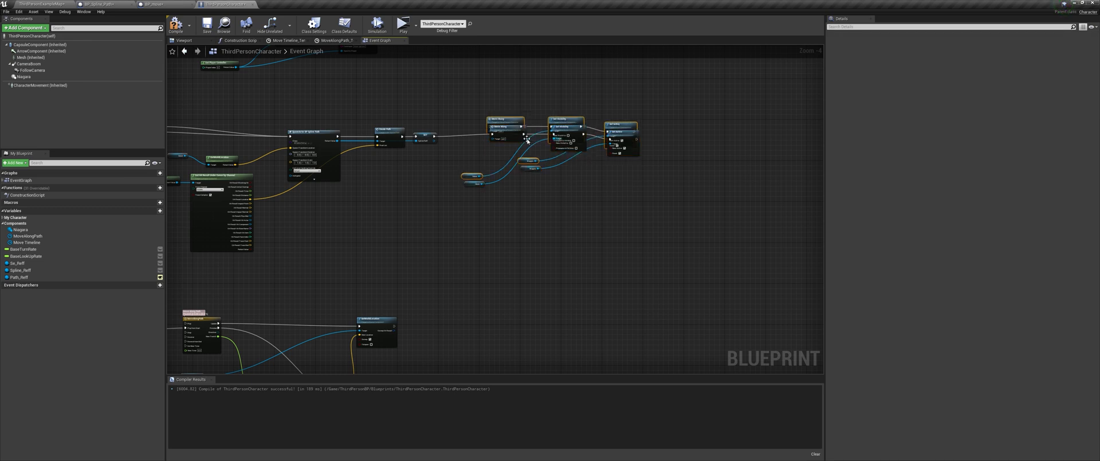
{"action": "key", "text": "ctrl+v"}
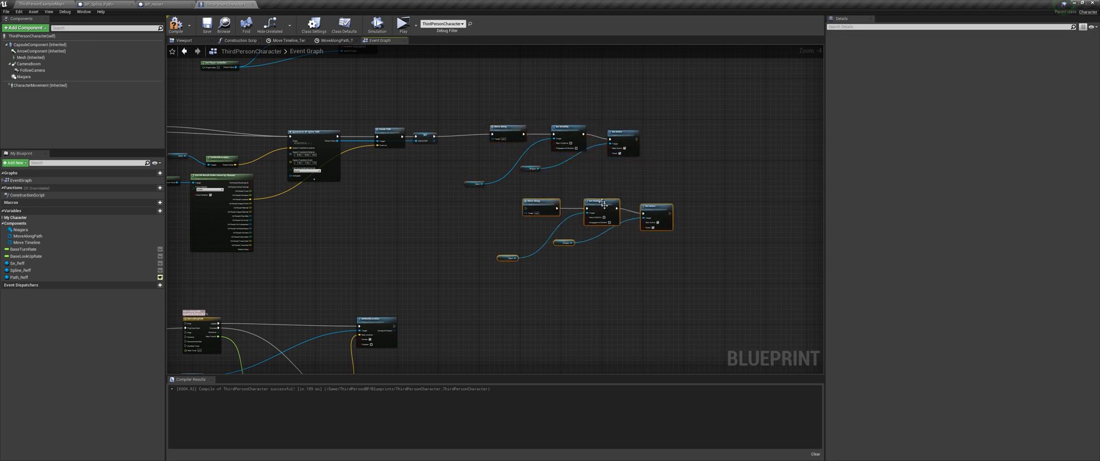
{"action": "right_click_drag", "start_coordinate": [609, 200], "coordinate": [709, 100]}
{"action": "scroll", "coordinate": [707, 104], "scroll_direction": "down", "scroll_amount": 2}
{"action": "left_click_drag", "start_coordinate": [677, 110], "coordinate": [457, 237]}
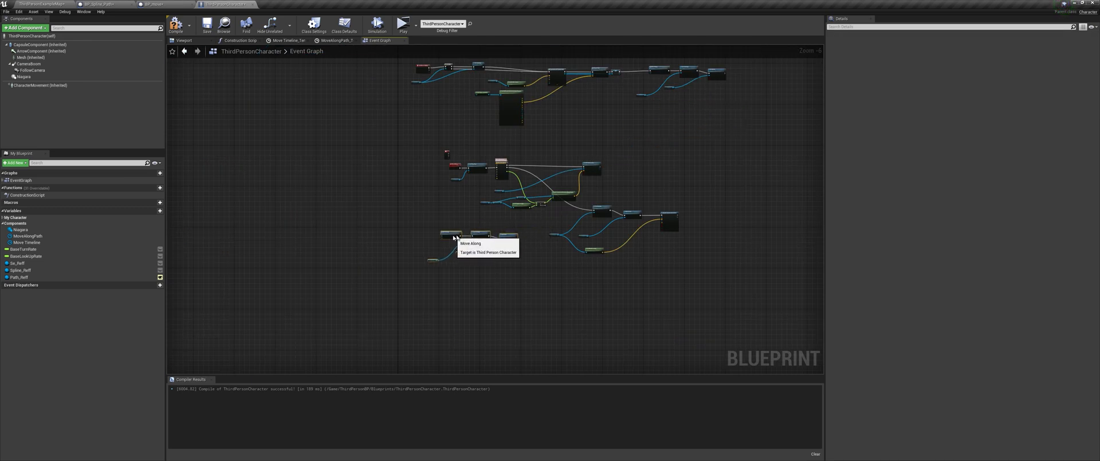
Step: Move the E event beside the duplicated nodes and connect its Pressed output to the Move Along copy
{"action": "scroll", "coordinate": [466, 234], "scroll_direction": "up", "scroll_amount": 3}
{"action": "left_click_drag", "start_coordinate": [450, 63], "coordinate": [442, 267]}
{"action": "scroll", "coordinate": [383, 293], "scroll_direction": "up", "scroll_amount": 2}
{"action": "right_click_drag", "start_coordinate": [611, 226], "coordinate": [430, 262]}
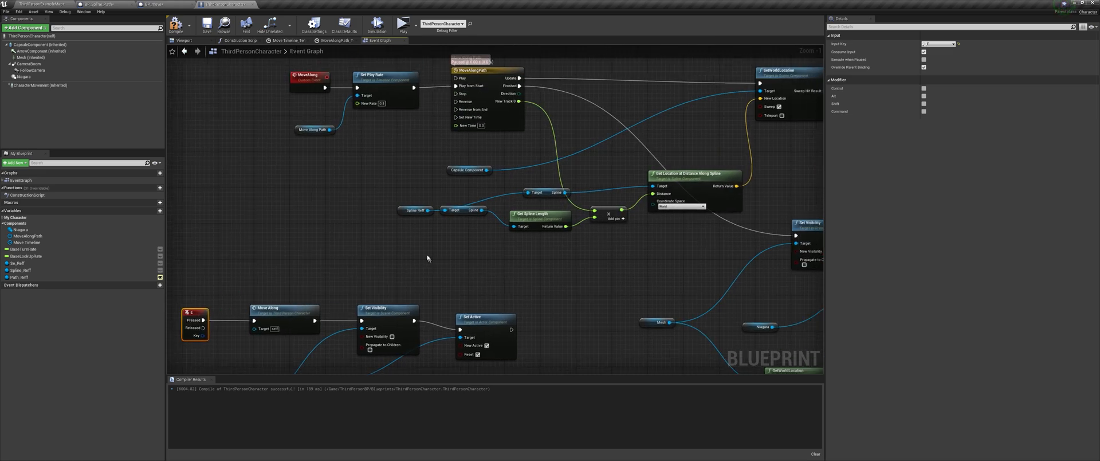
Step: Place a Path_Reff getter beside the Spline_Reff node feeding the spline calculations and move the Spline_Reff wiring off its getter
{"action": "left_click_drag", "start_coordinate": [413, 206], "coordinate": [391, 194]}
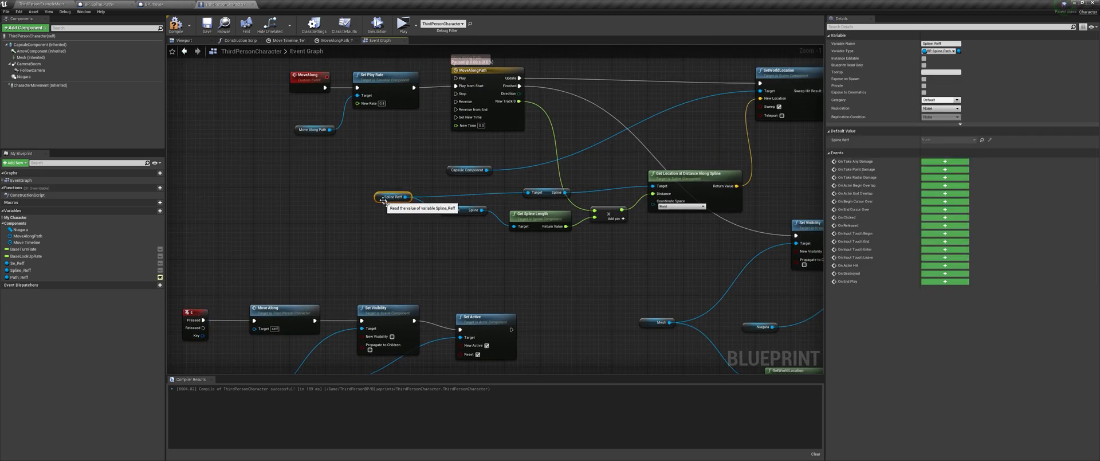
{"action": "left_click_drag", "start_coordinate": [69, 279], "coordinate": [381, 170]}
{"action": "left_click_drag", "start_coordinate": [406, 201], "coordinate": [402, 216], "text": "ctrl"}
Step: Cast the Path_Reff reference to BP_Spline_Path and convert the cast node to a pure cast
{"action": "left_click_drag", "start_coordinate": [388, 183], "coordinate": [413, 150]}
{"action": "type", "text": "cast to"}
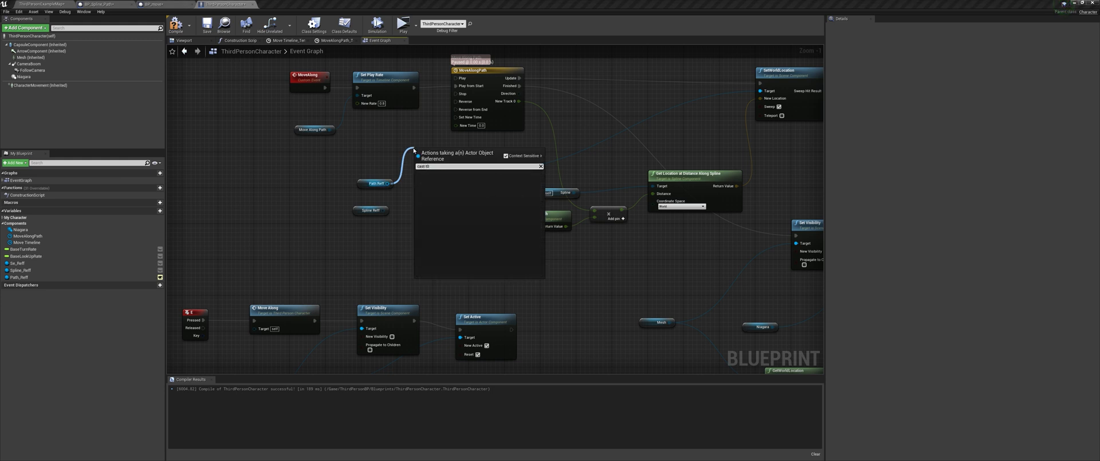
{"action": "key", "text": "BackSpace"}
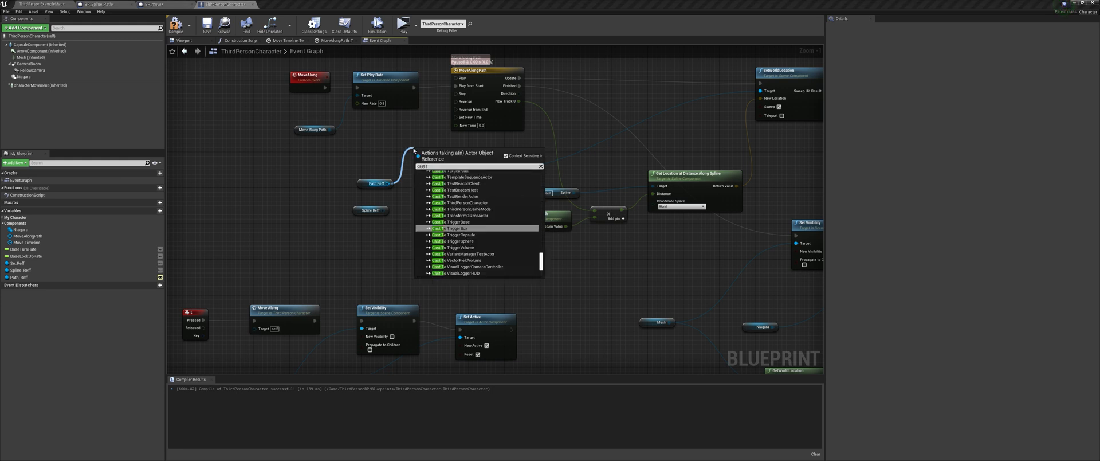
{"action": "type", "text": "o bp"}
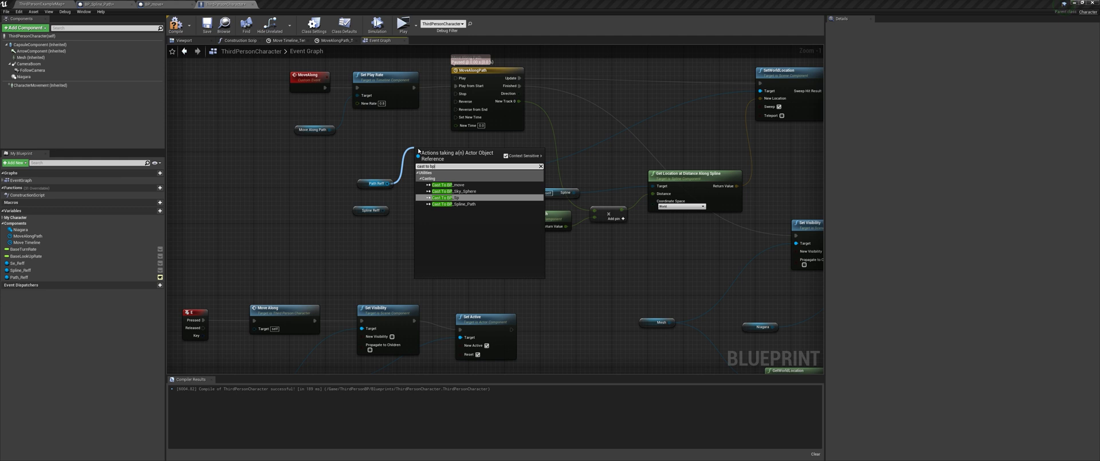
{"action": "left_click", "coordinate": [452, 204]}
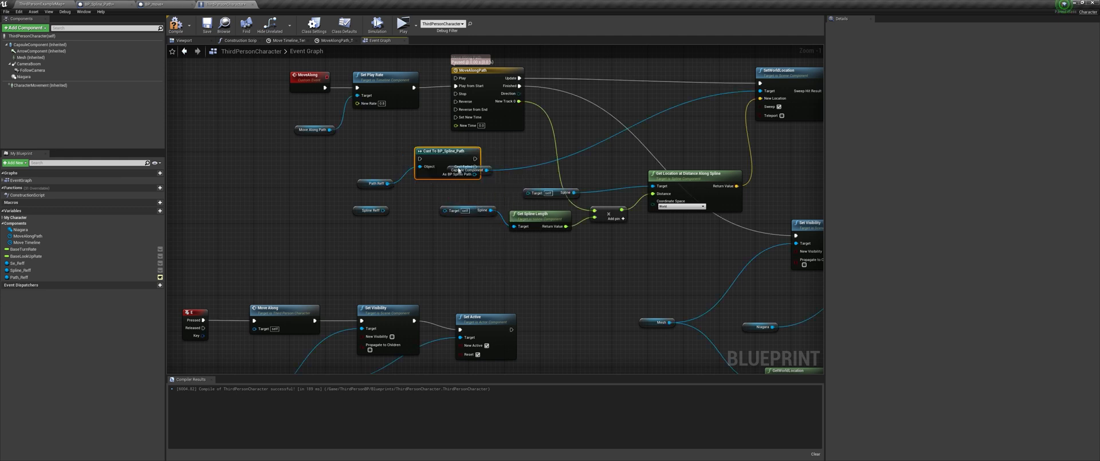
{"action": "right_click", "coordinate": [426, 154]}
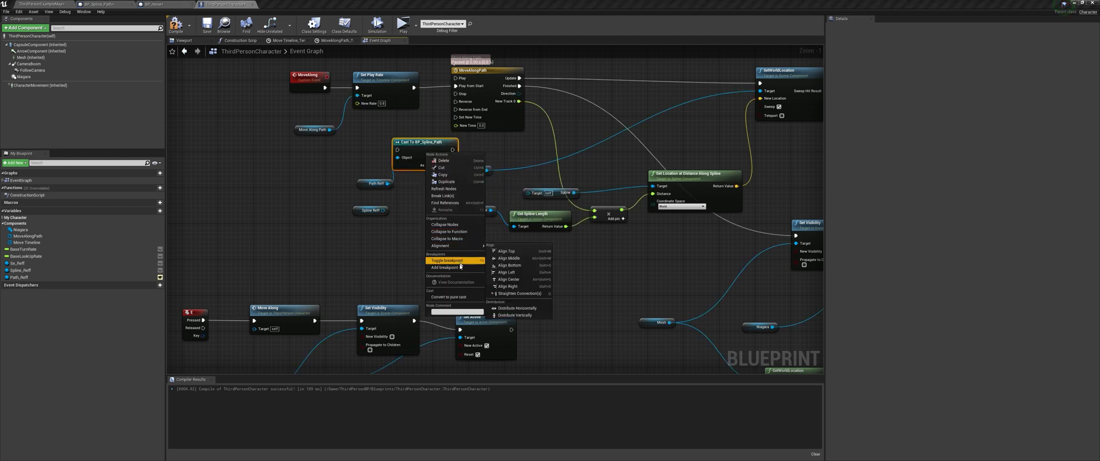
{"action": "left_click", "coordinate": [439, 184]}
Step: Arrange Path_Reff and its cast node, and connect the As BP Spline Path output to the Target of both Spline getters
{"action": "left_click_drag", "start_coordinate": [379, 186], "coordinate": [342, 181]}
{"action": "left_click_drag", "start_coordinate": [458, 150], "coordinate": [445, 210]}
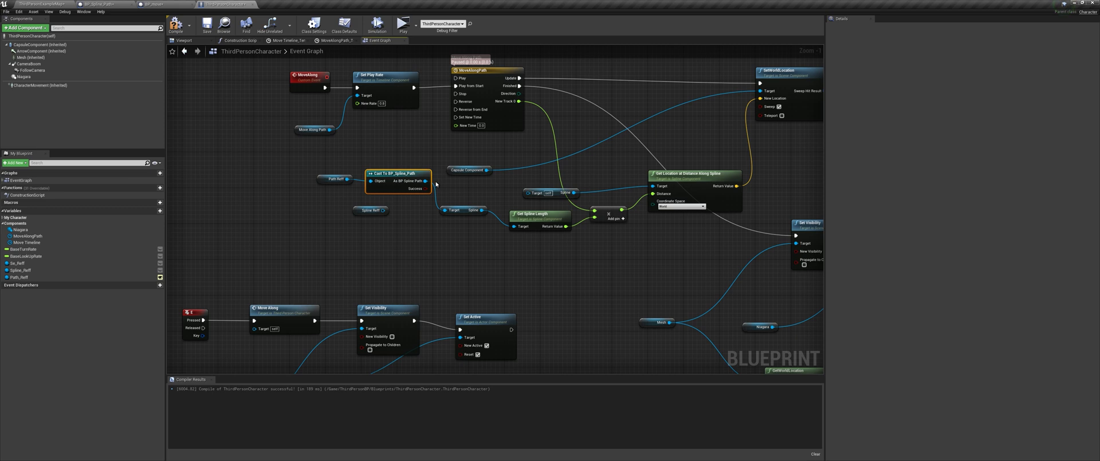
{"action": "left_click_drag", "start_coordinate": [425, 181], "coordinate": [530, 194]}
Step: Play the level and trigger the E event to test the character's travel along the hand-placed path
{"action": "right_click_drag", "start_coordinate": [614, 227], "coordinate": [436, 217]}
{"action": "scroll", "coordinate": [564, 172], "scroll_direction": "down", "scroll_amount": 2}
{"action": "right_click_drag", "start_coordinate": [596, 201], "coordinate": [525, 189]}
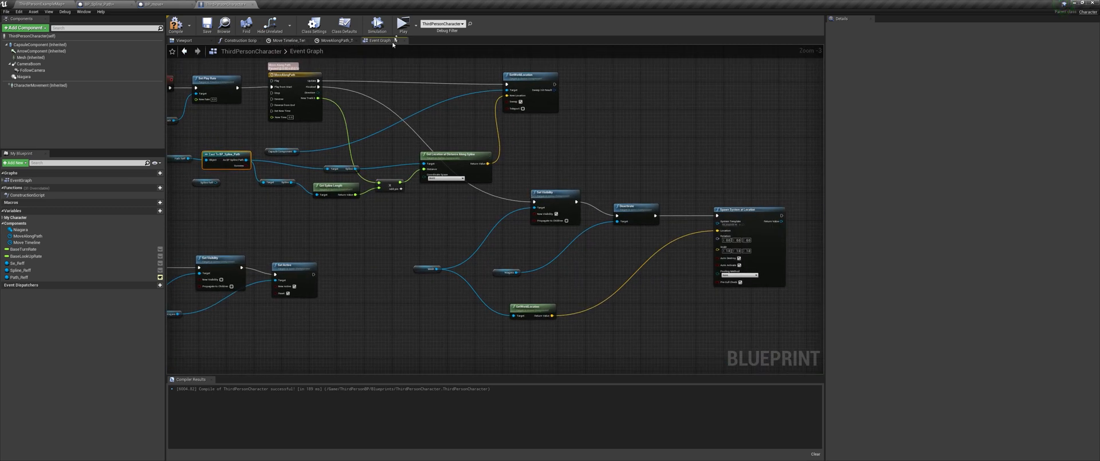
{"action": "left_click", "coordinate": [403, 24]}
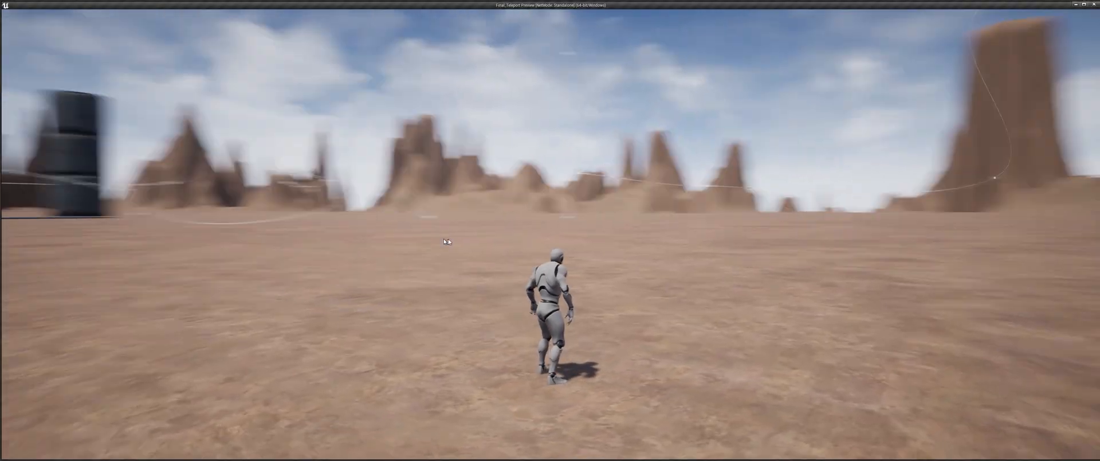
{"action": "key", "text": "e"}
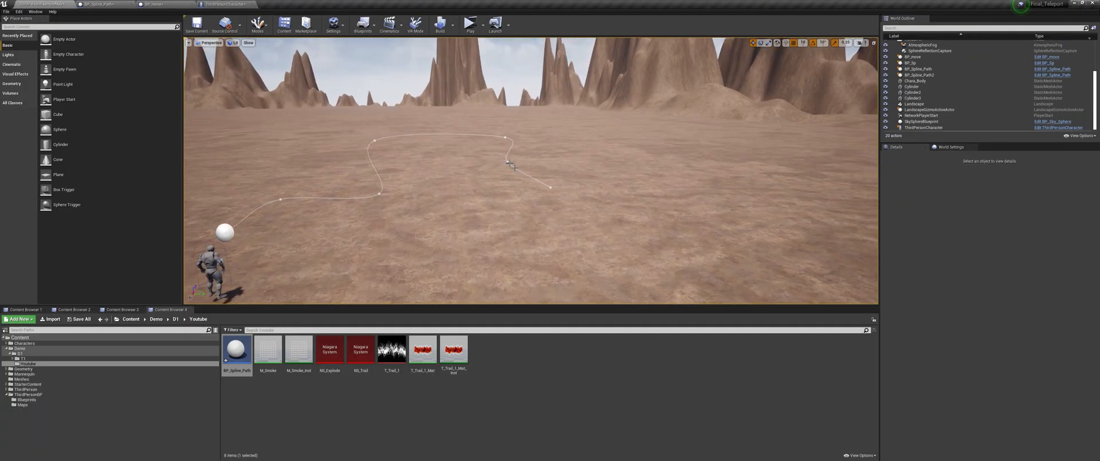
Step: Move a spline point of BP_Spline_Path2 far across the landscape to stretch the path, and start another play test
{"action": "left_click", "coordinate": [513, 166]}
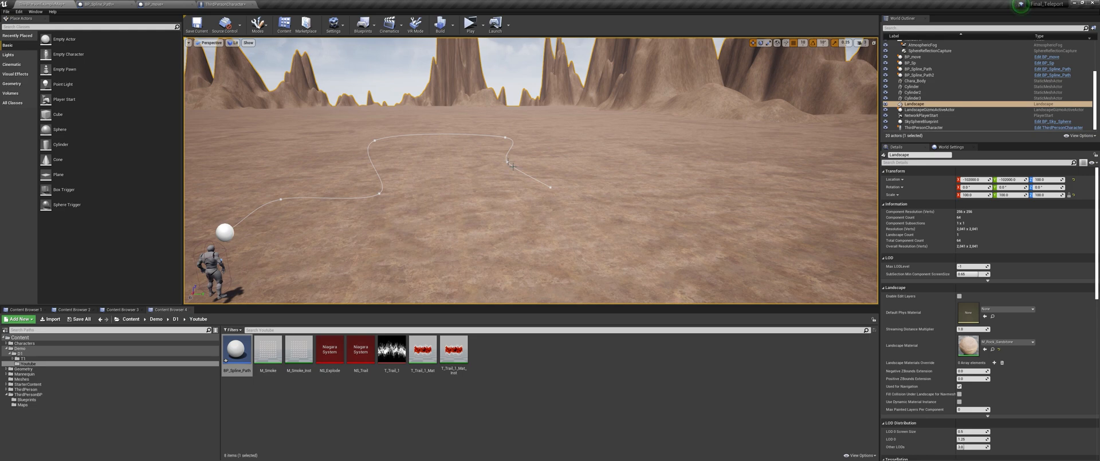
{"action": "left_click", "coordinate": [508, 163]}
{"action": "left_click", "coordinate": [509, 163]}
{"action": "left_click_drag", "start_coordinate": [522, 163], "coordinate": [877, 101]}
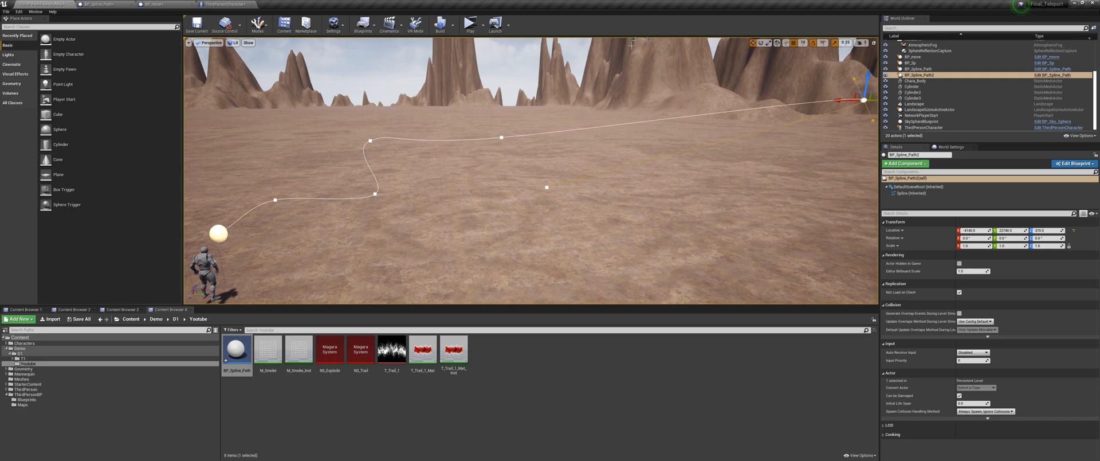
{"action": "left_click", "coordinate": [478, 32]}
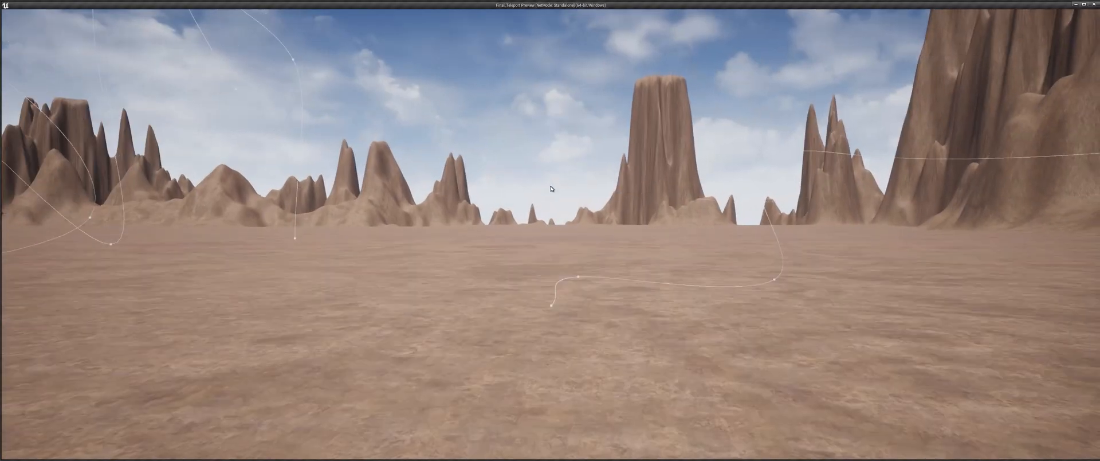